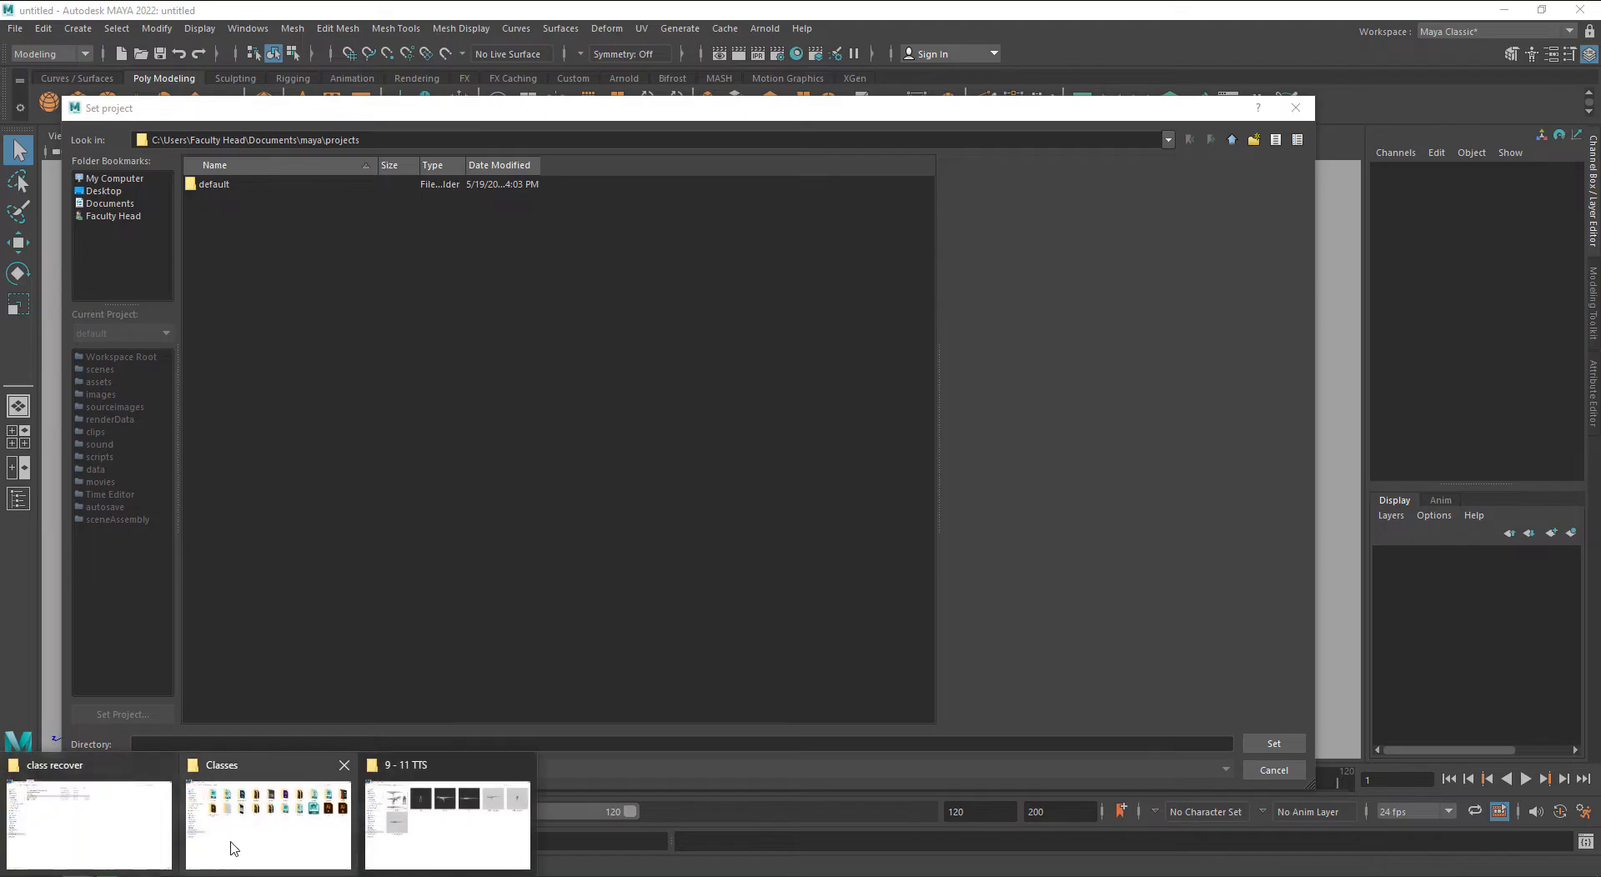
# - Switch to File Explorer and copy the path of the 9 - 11 TTS folder
pyautogui.click(423, 824)
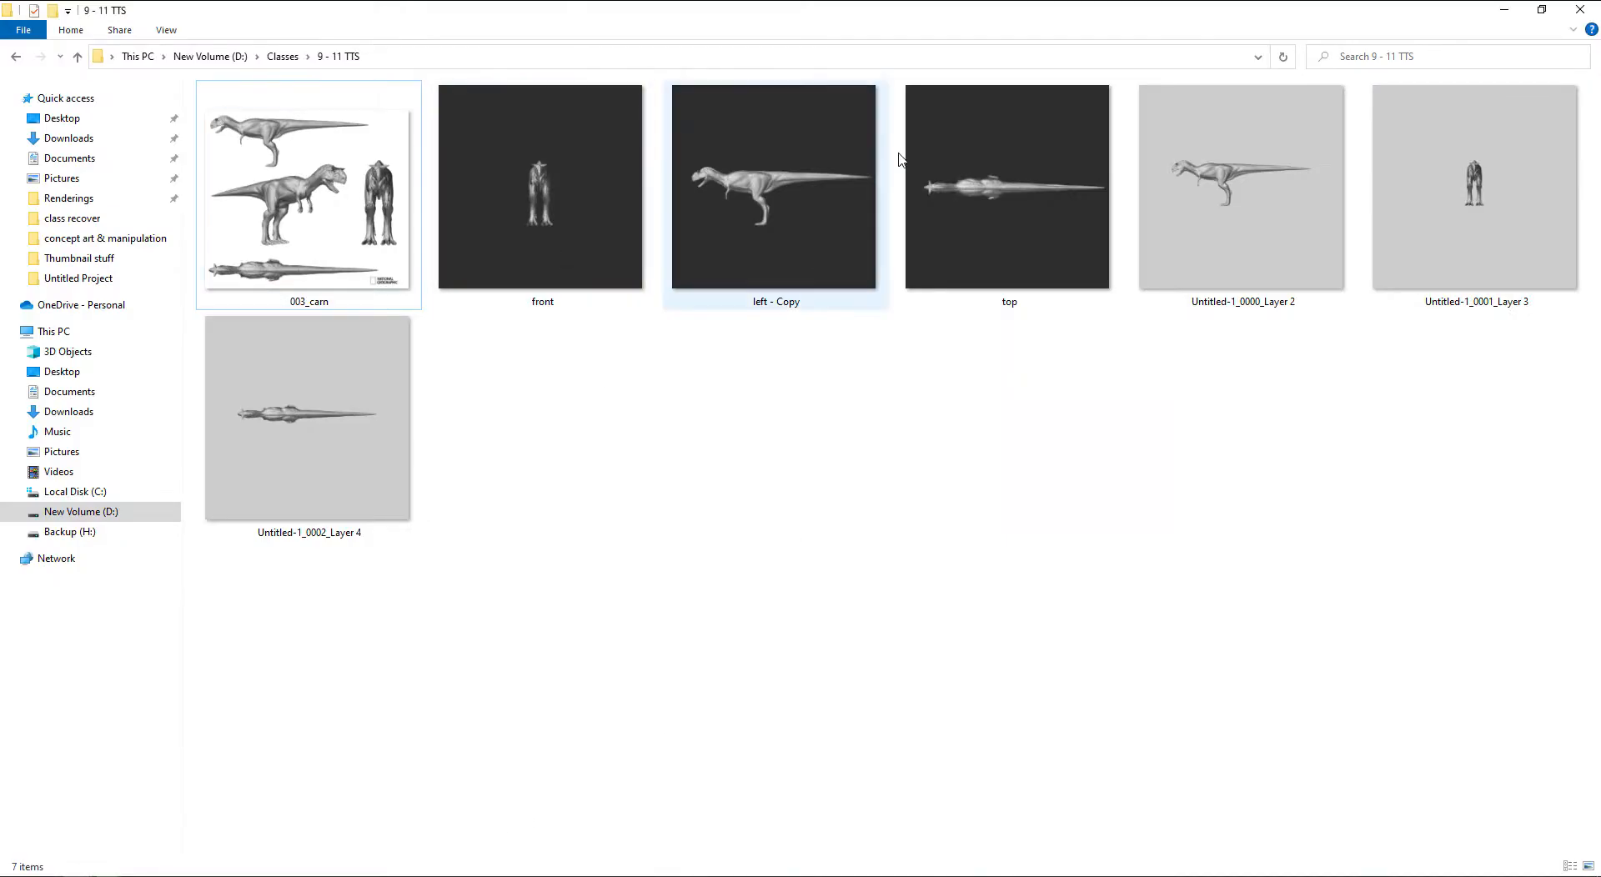
pyautogui.keyDown('ctrl'); pyautogui.scroll(-2, 632, 586); pyautogui.keyUp('ctrl')
pyautogui.hotkey('alt', 'd')
pyautogui.hotkey('ctrl', 'c')
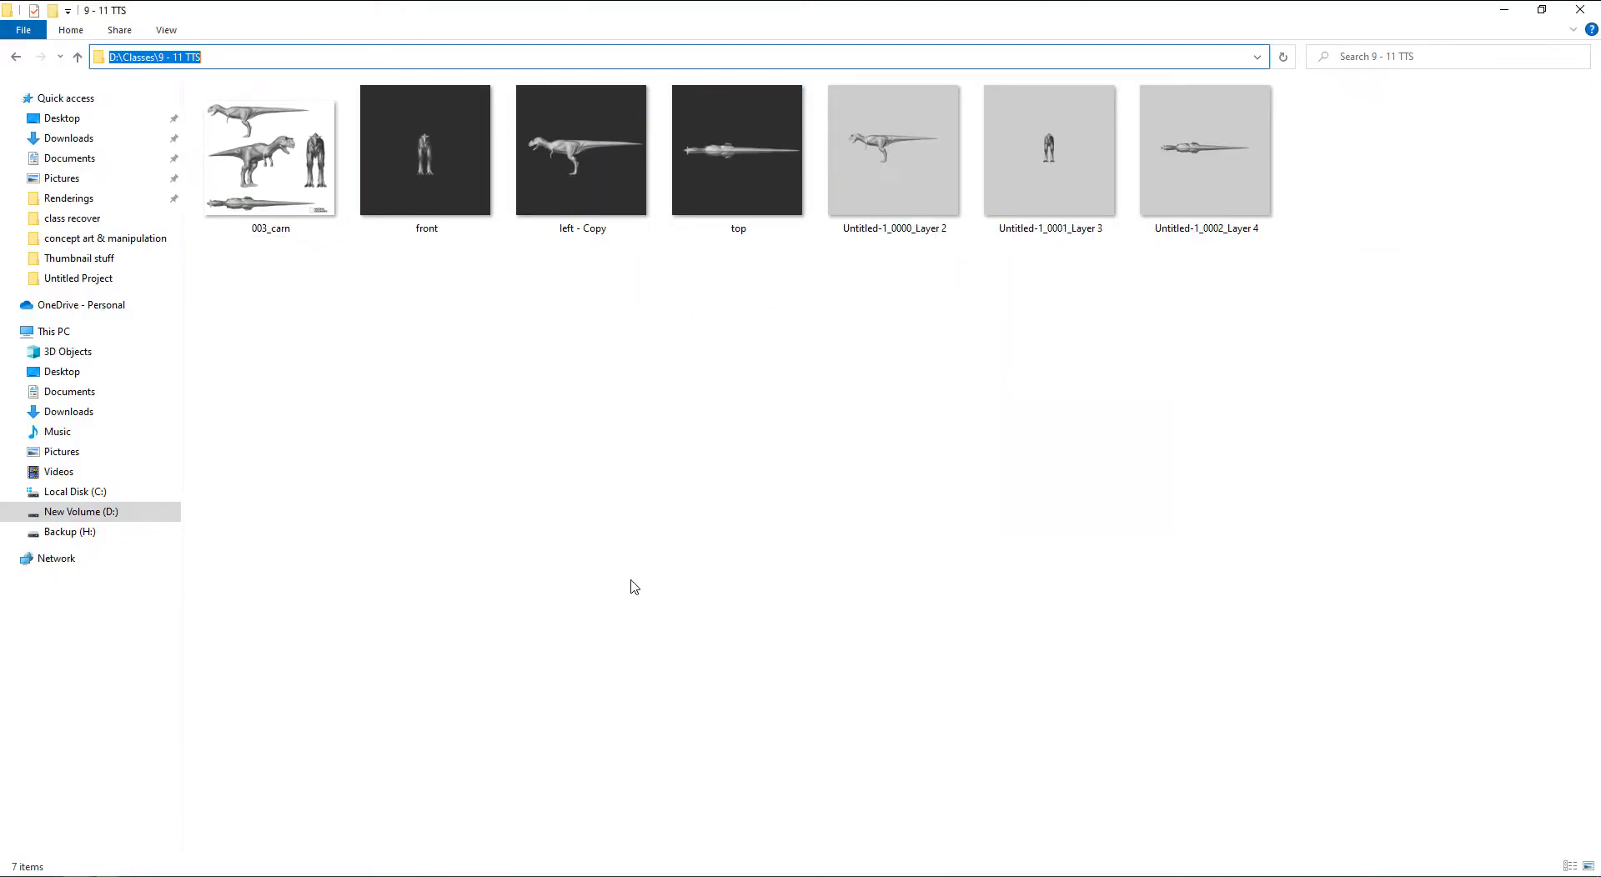
# - Switch to Maya, set the project to D:\Classes\9 - 11 TTS and create a default workspace there
pyautogui.hotkey('alt', 'Tab')
pyautogui.click(434, 743)
pyautogui.hotkey('ctrl', 'v')
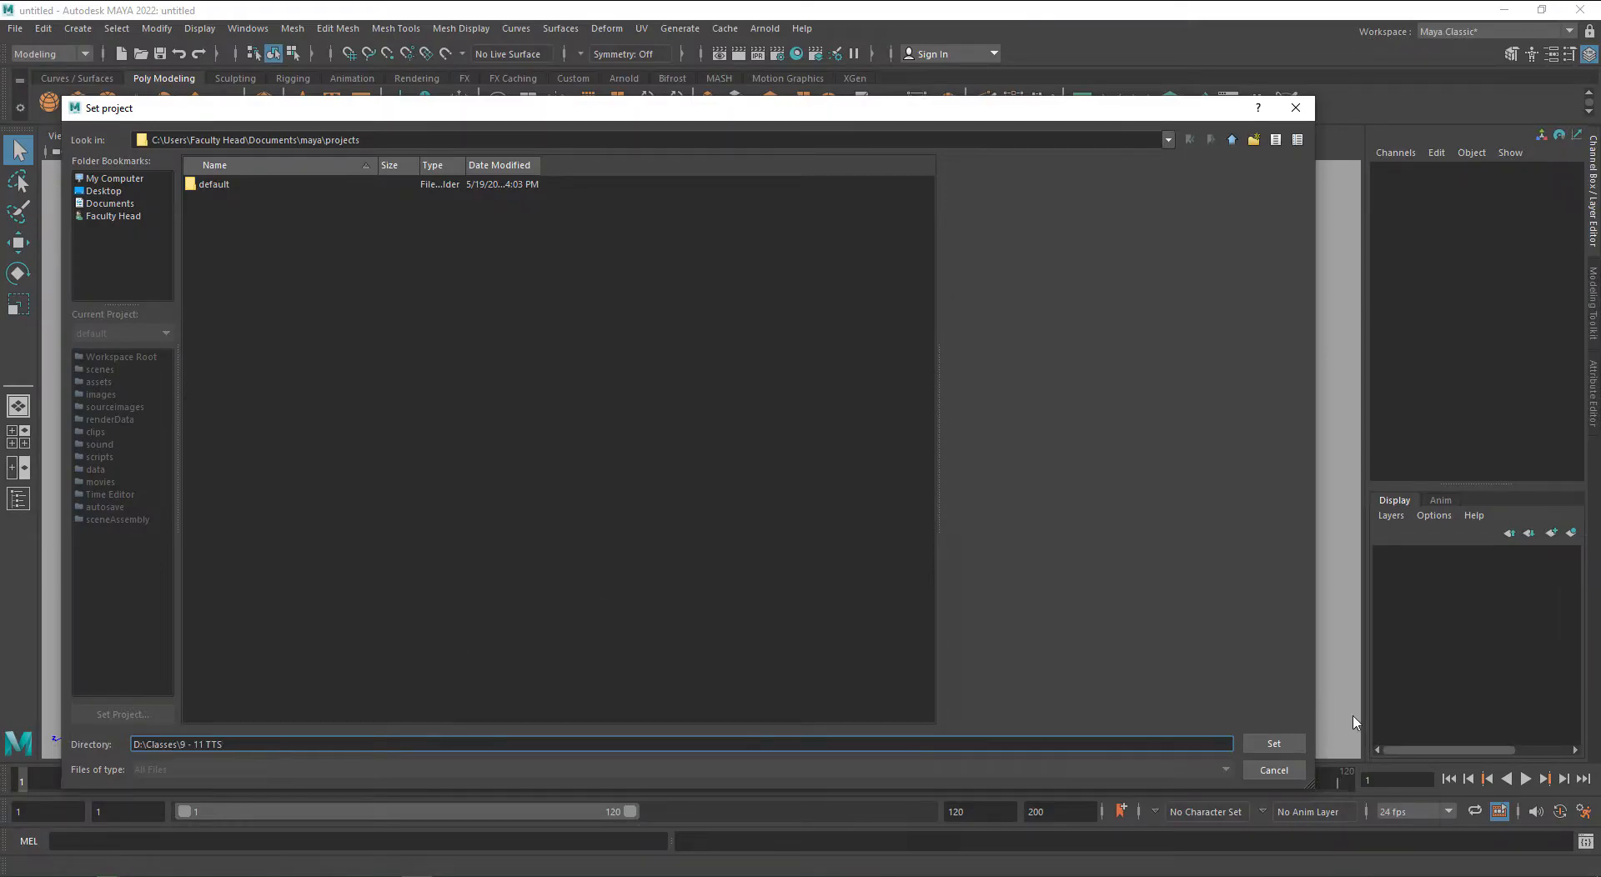
pyautogui.click(1273, 744)
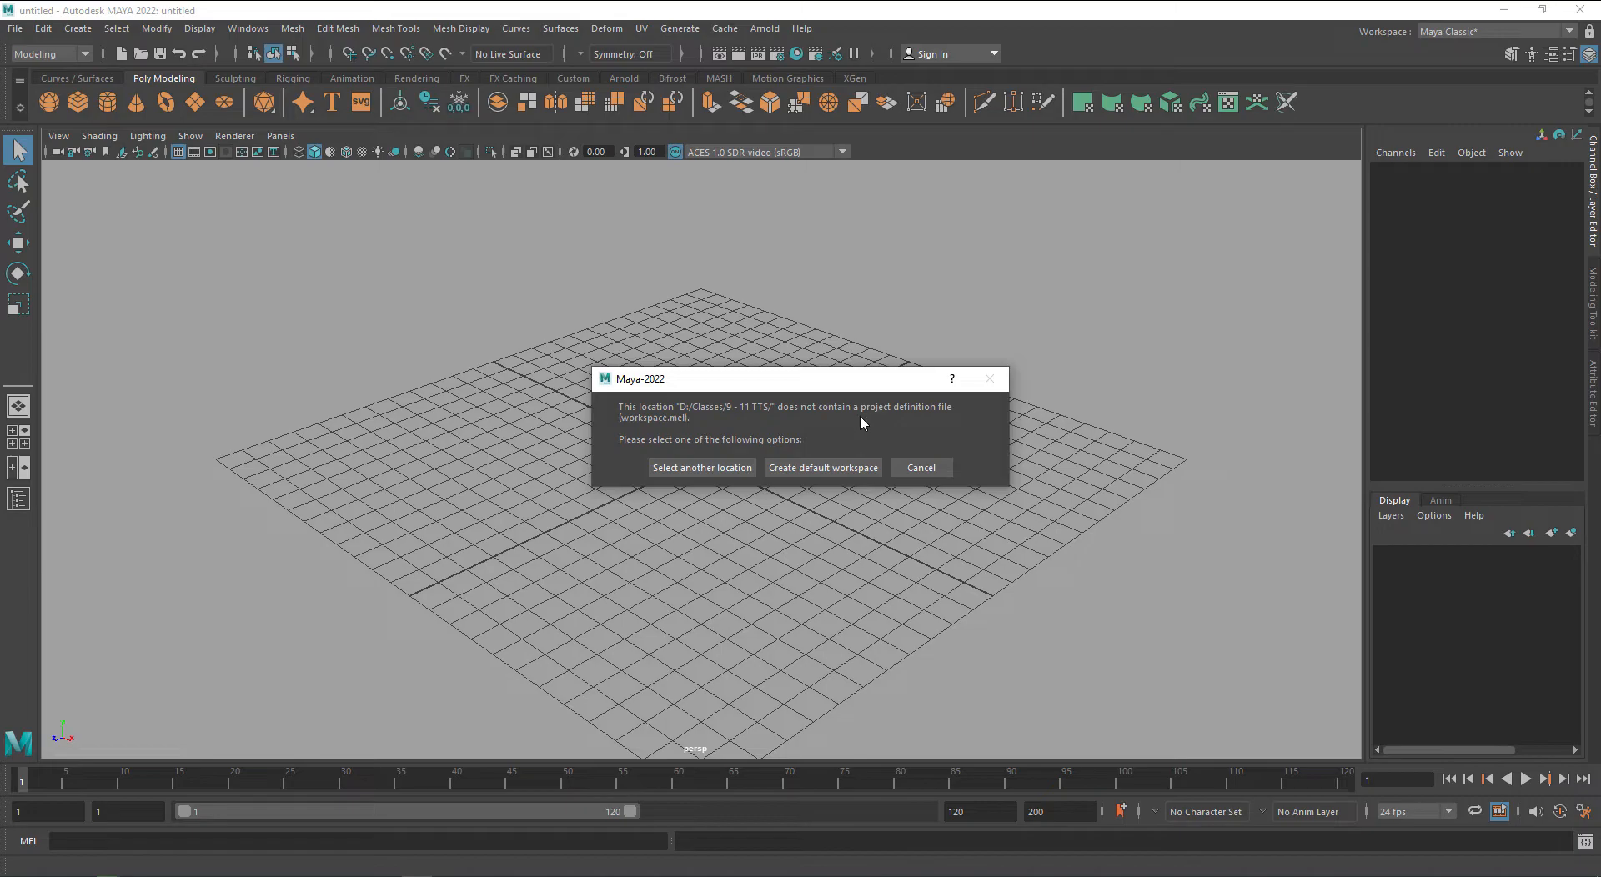
pyautogui.click(856, 475)
pyautogui.hotkey('alt', 'Tab')
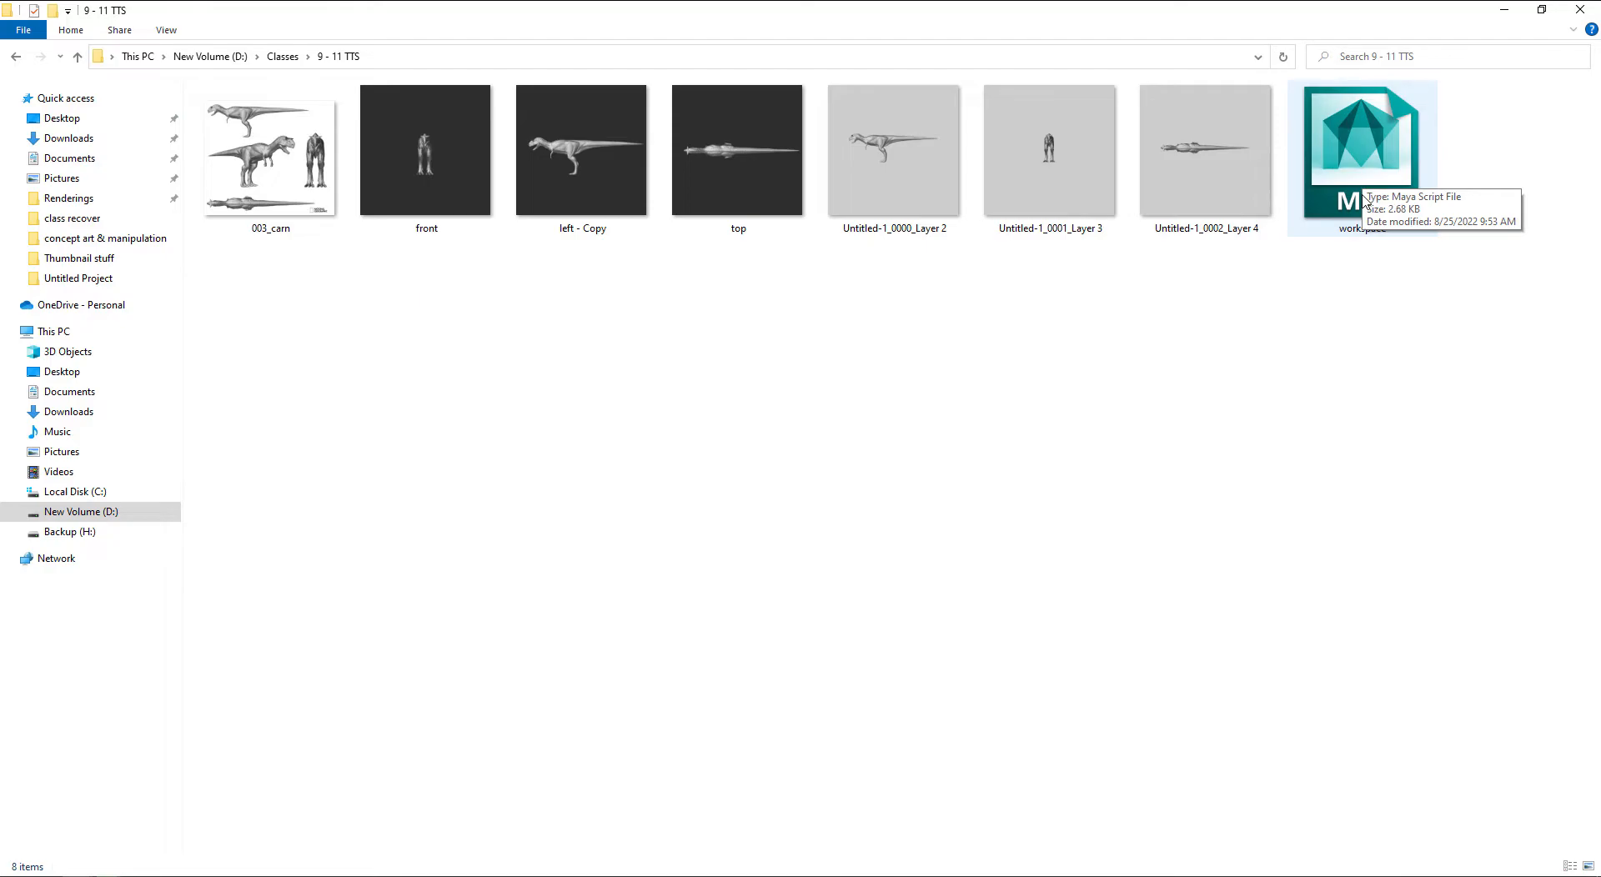
pyautogui.hotkey('alt', 'Tab')
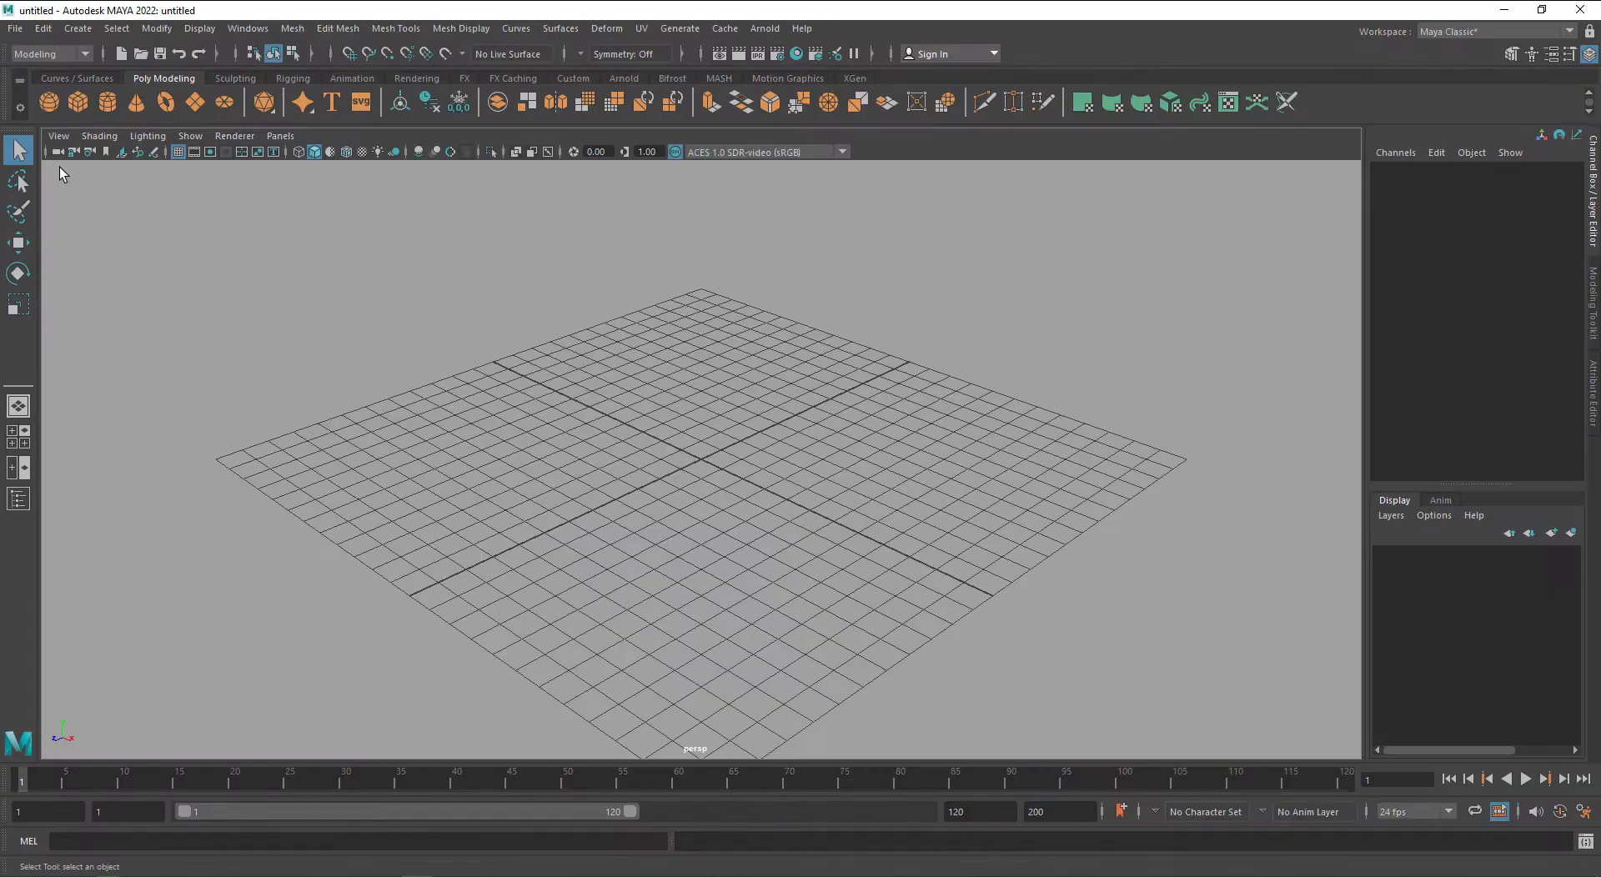
# - Create the 9 - 11 TTS project's folders using the default primary project locations
pyautogui.click(16, 30)
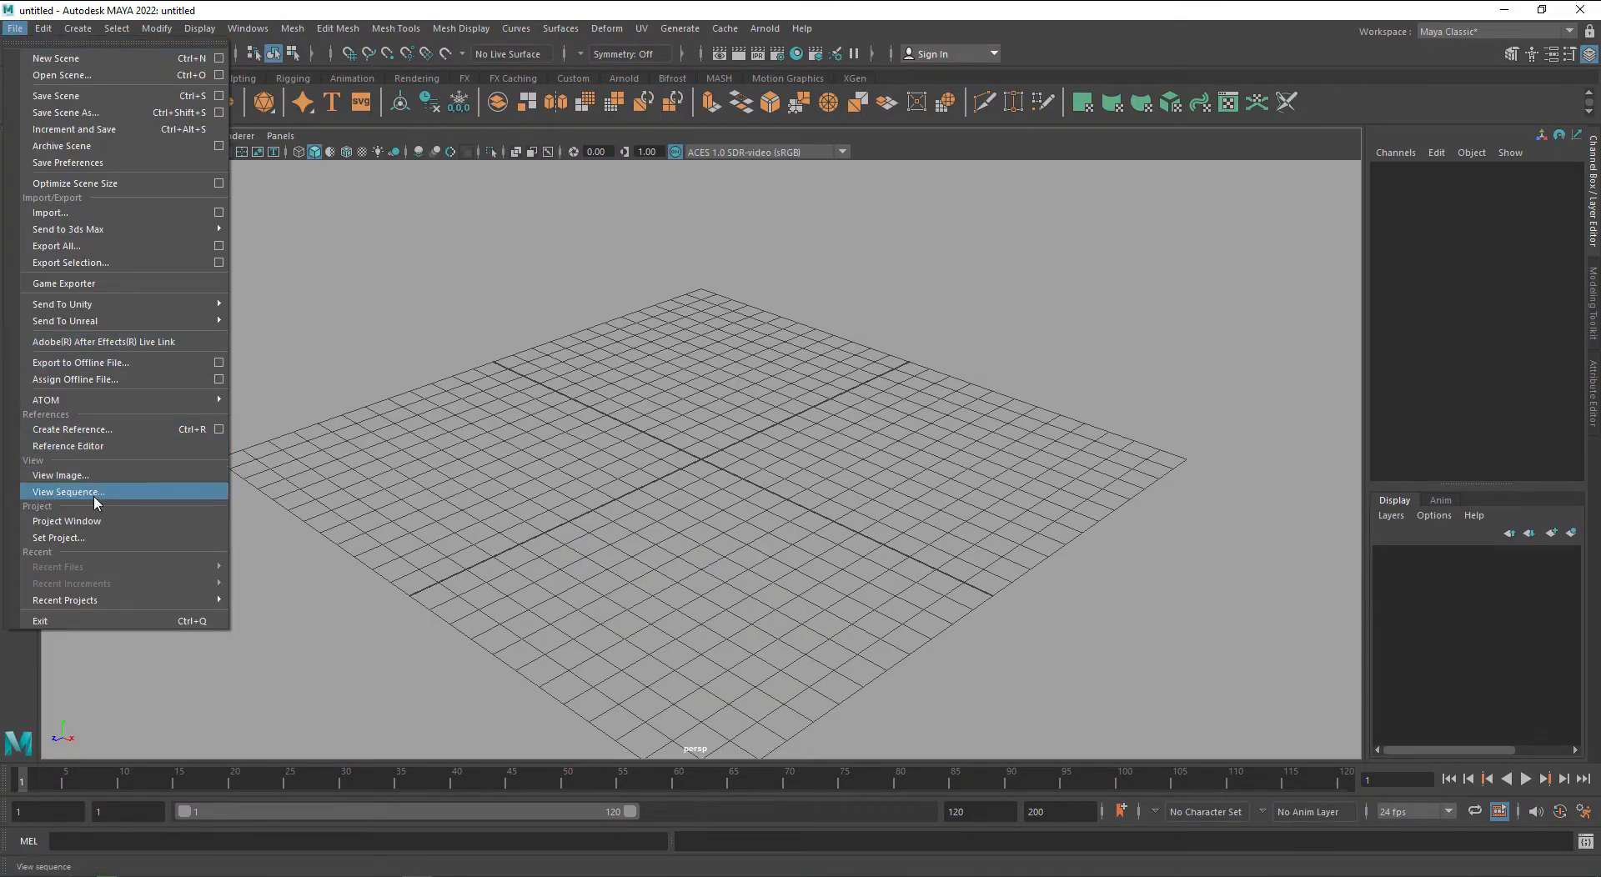
pyautogui.click(66, 521)
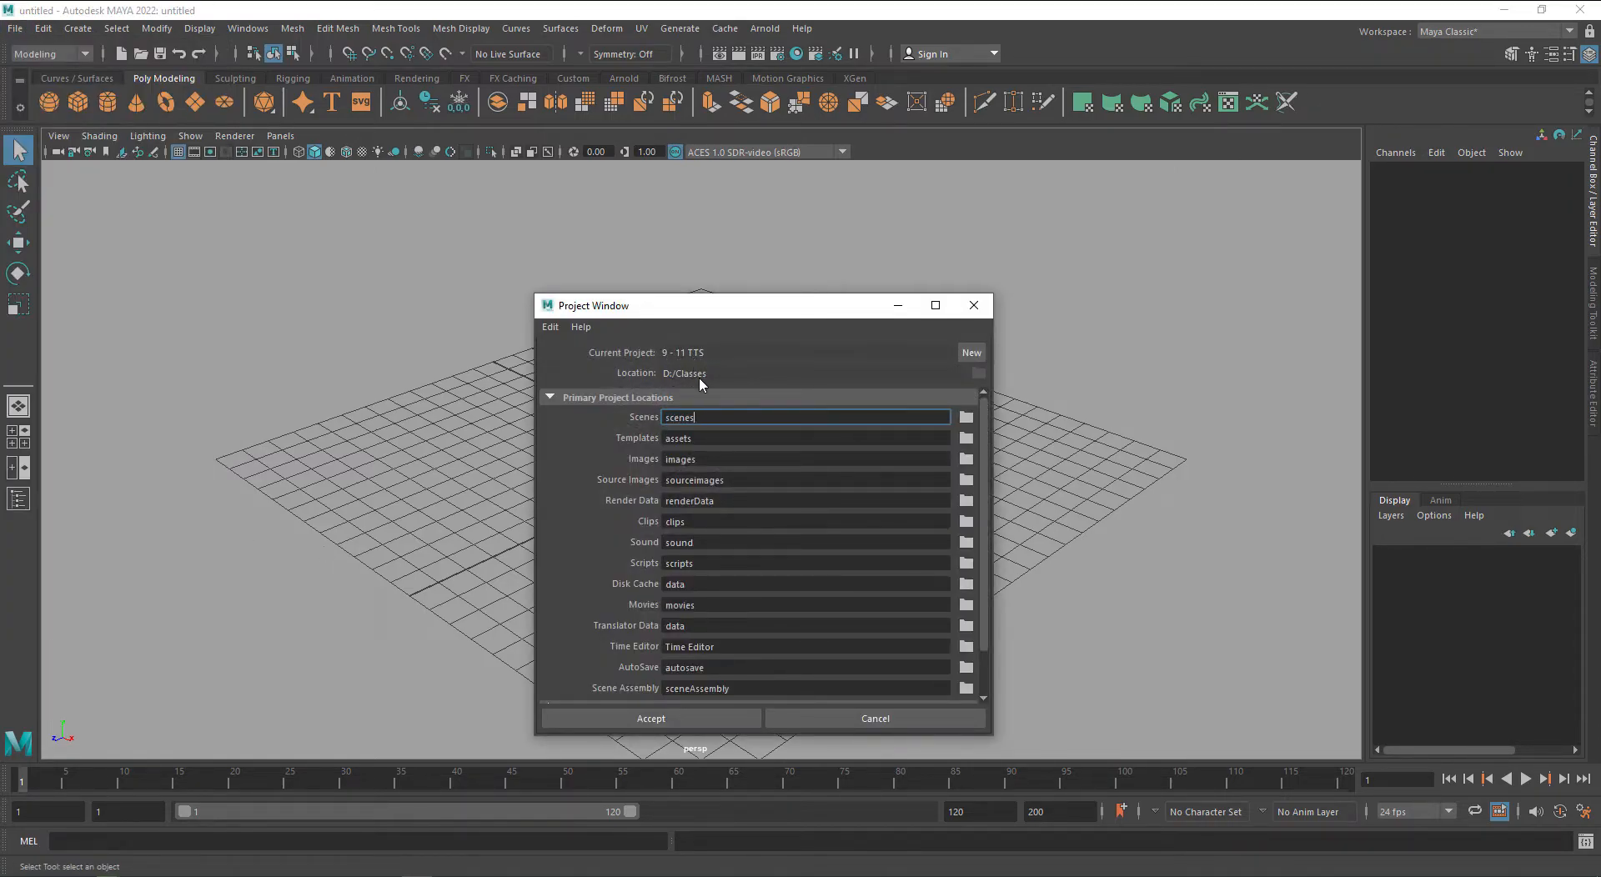
pyautogui.moveTo(715, 305); pyautogui.dragTo(643, 186)
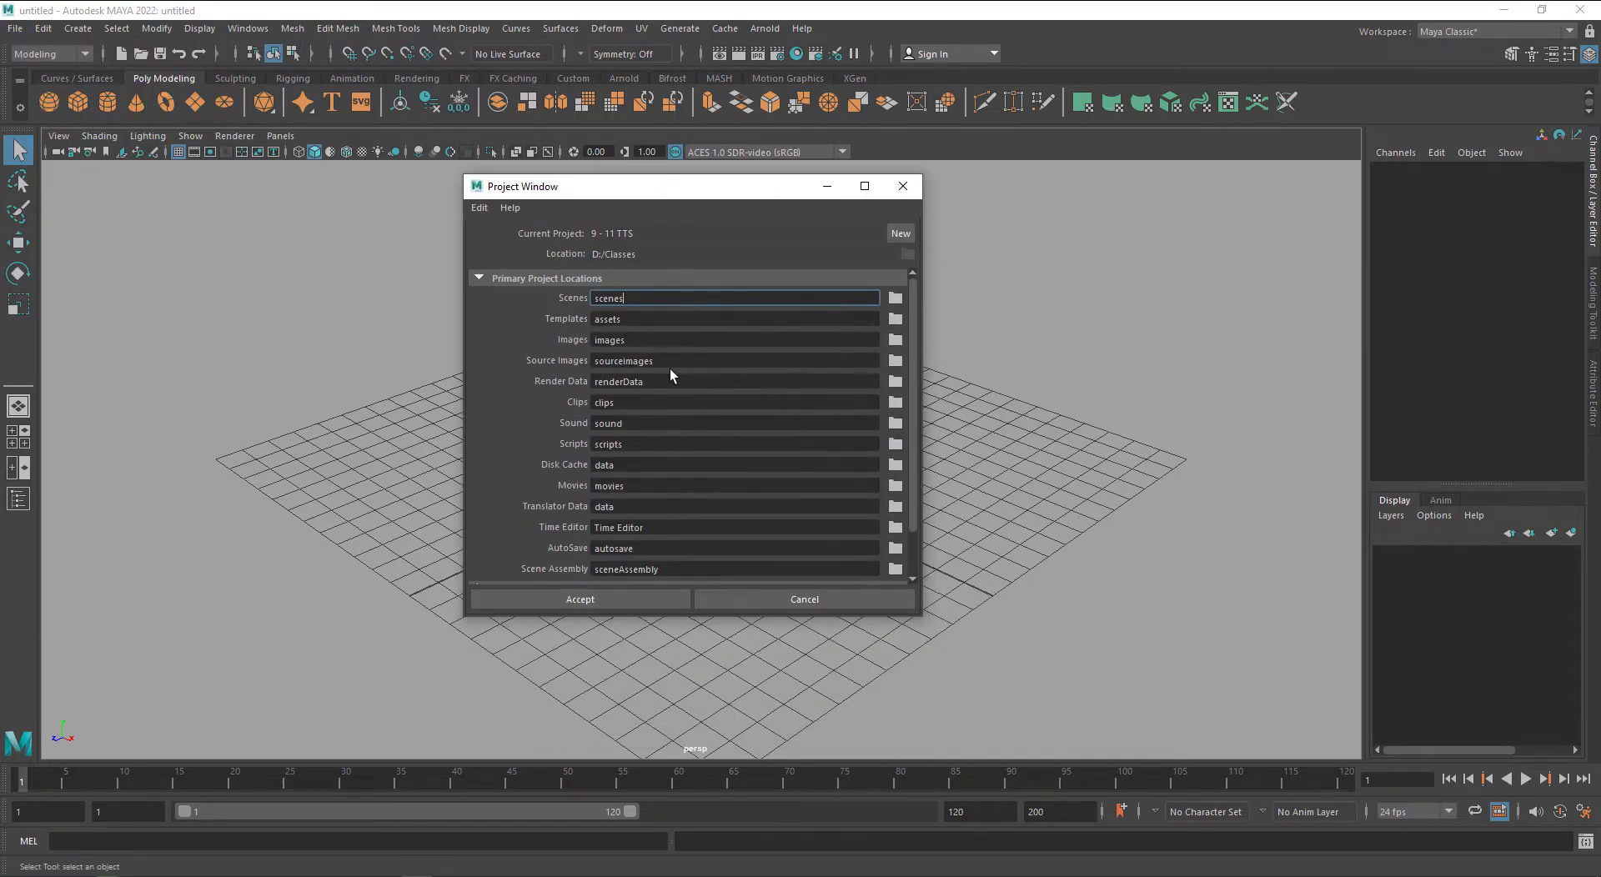
pyautogui.scroll(-3, 651, 431)
pyautogui.scroll(3, 654, 510)
pyautogui.click(603, 602)
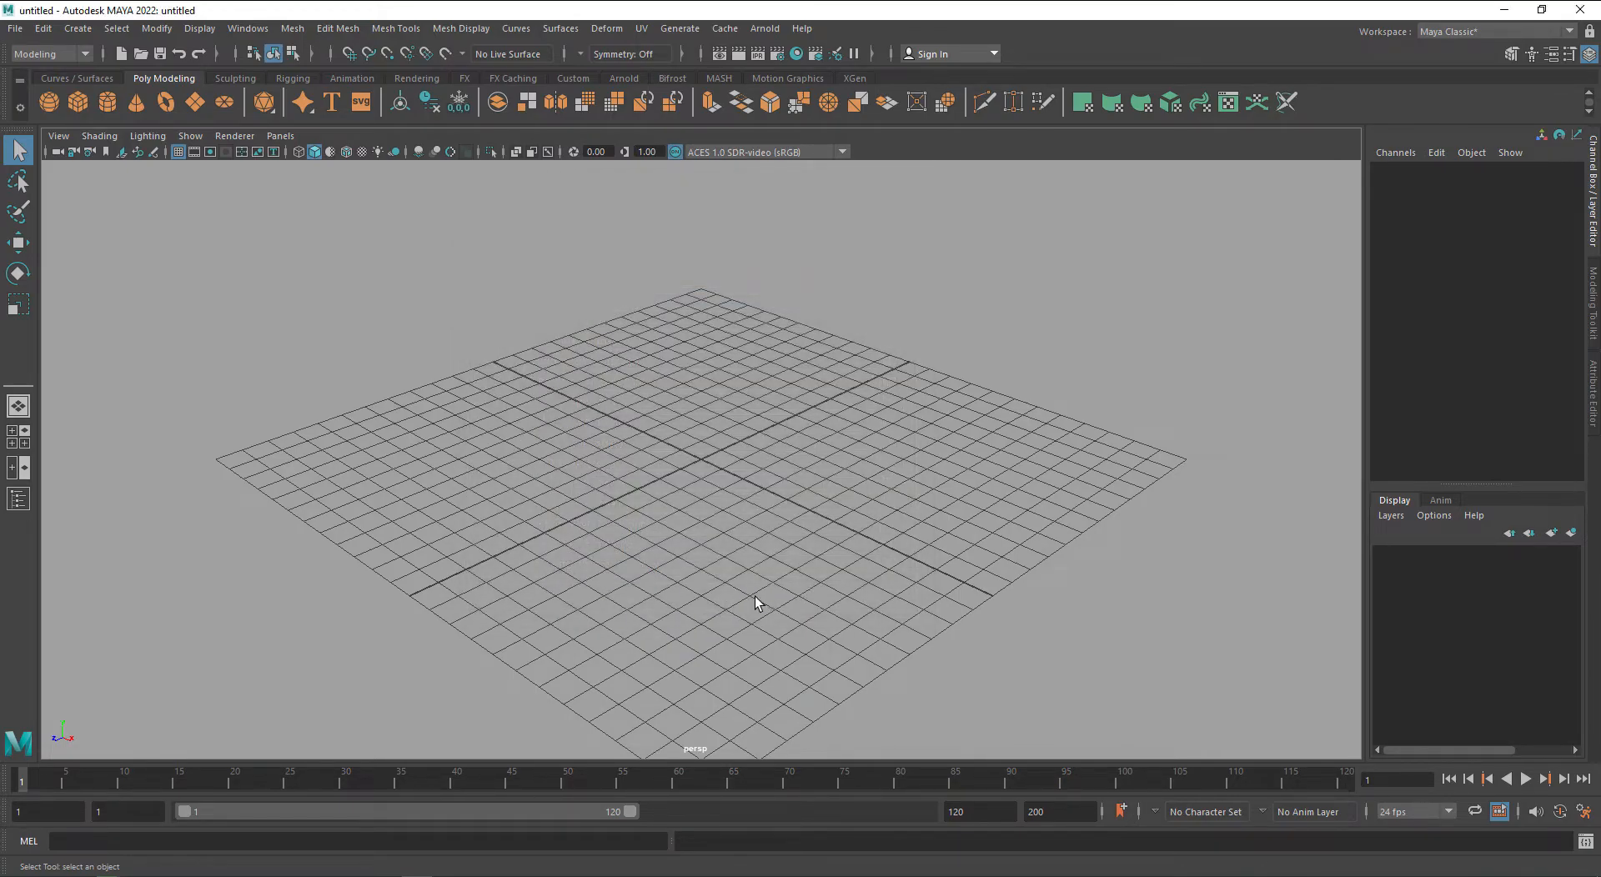
# - Switch to File Explorer and move the seven dinosaur reference images into the project's sourceimages folder
pyautogui.hotkey('alt', 'Tab')
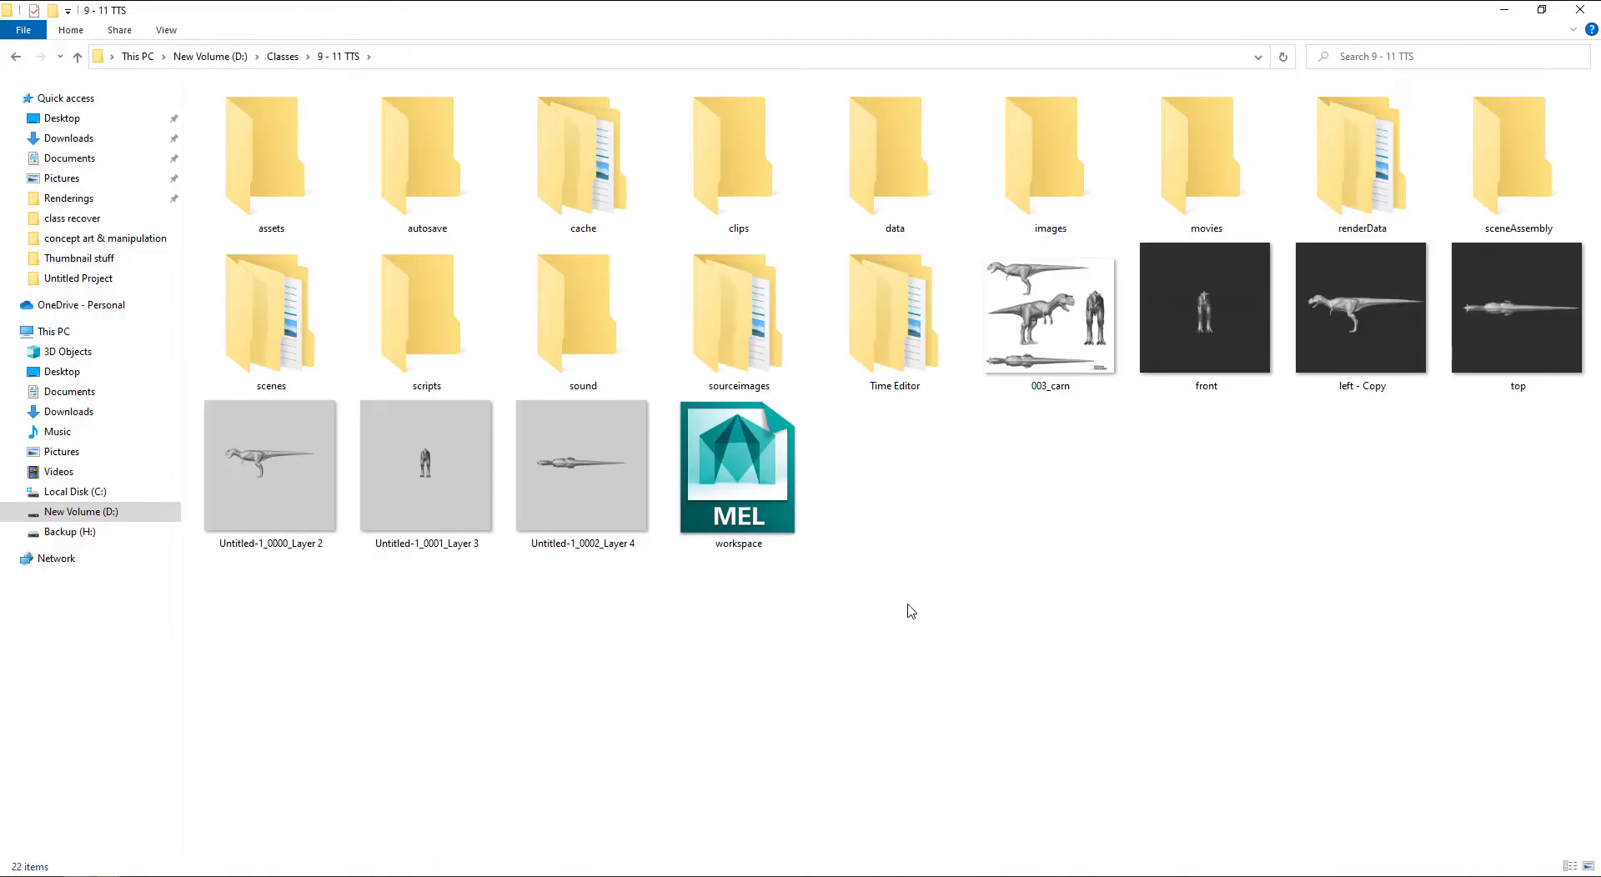
pyautogui.click(1038, 342)
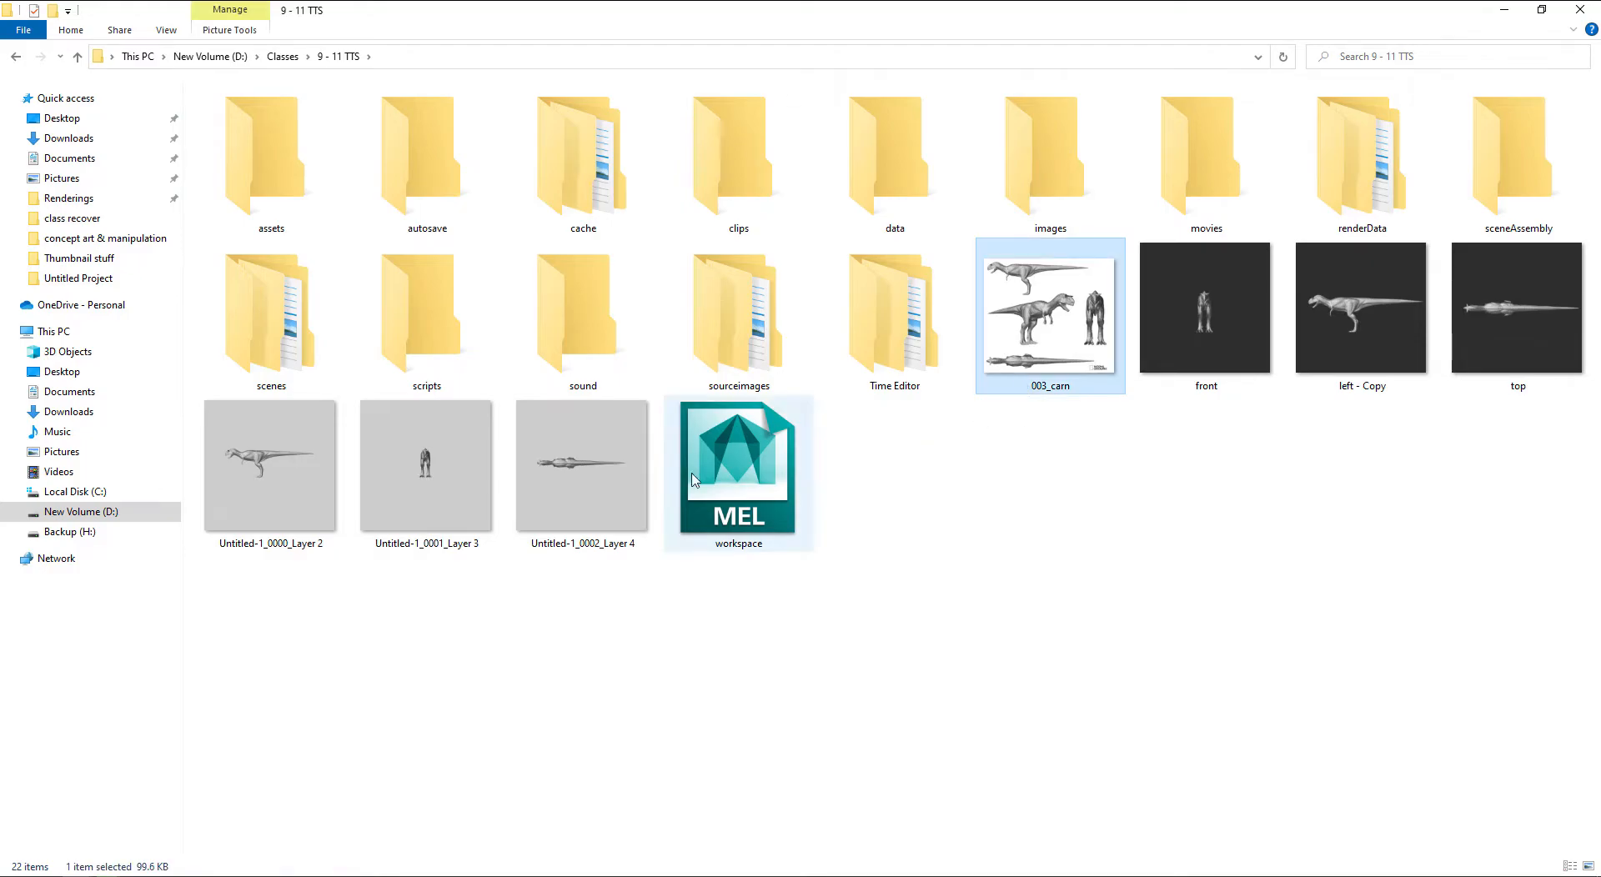
pyautogui.keyDown('shift'); pyautogui.click(617, 480); pyautogui.keyUp('shift')
pyautogui.hotkey('ctrl', 'x')
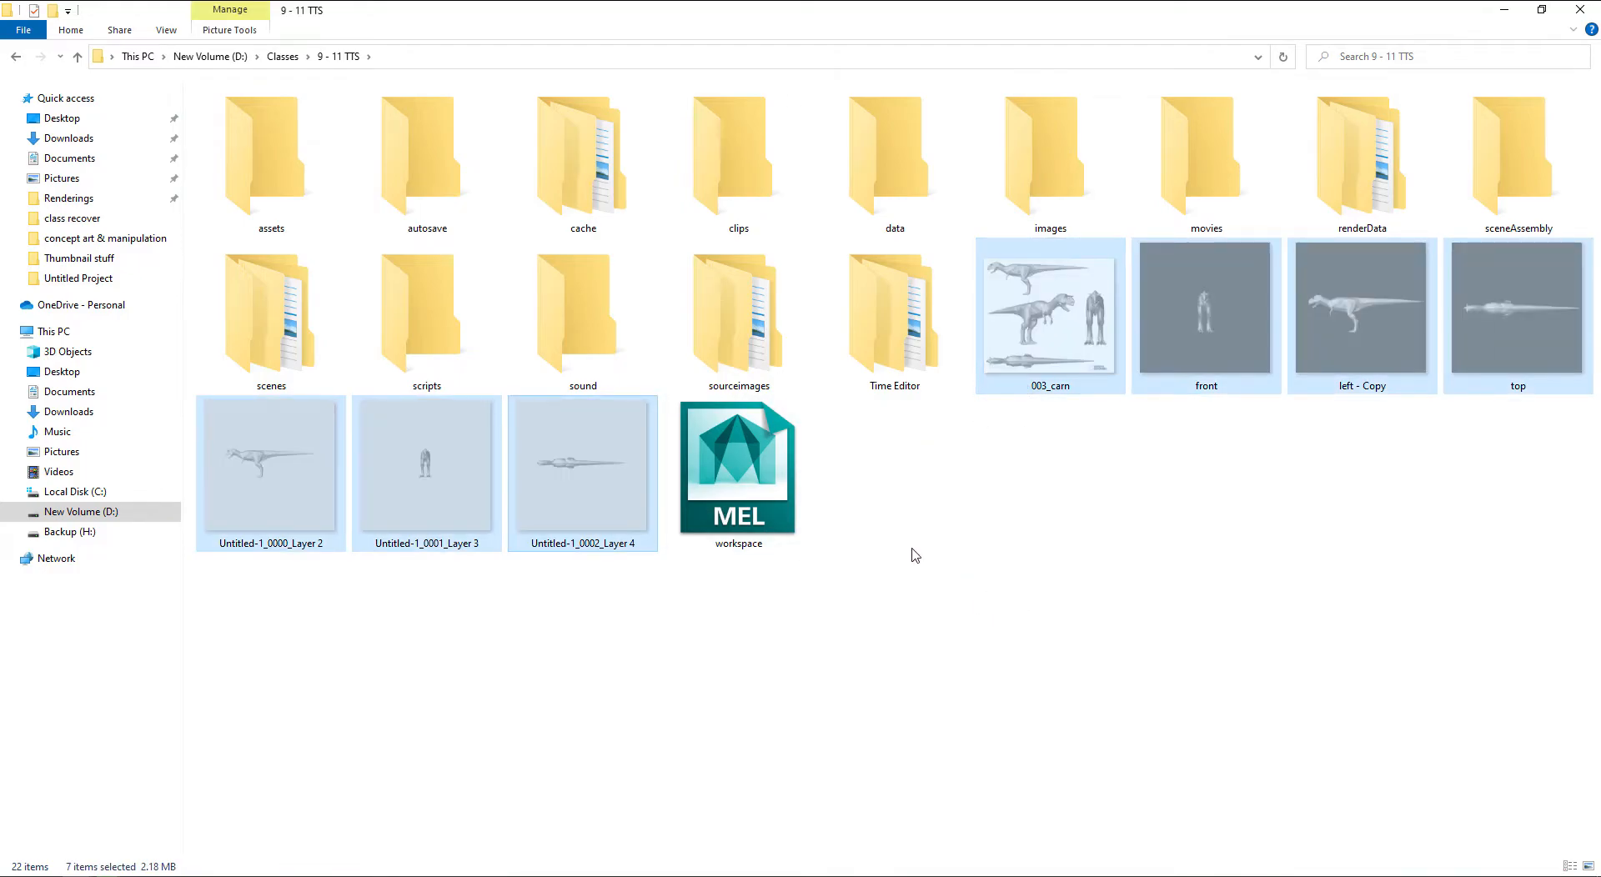
pyautogui.doubleClick(757, 325)
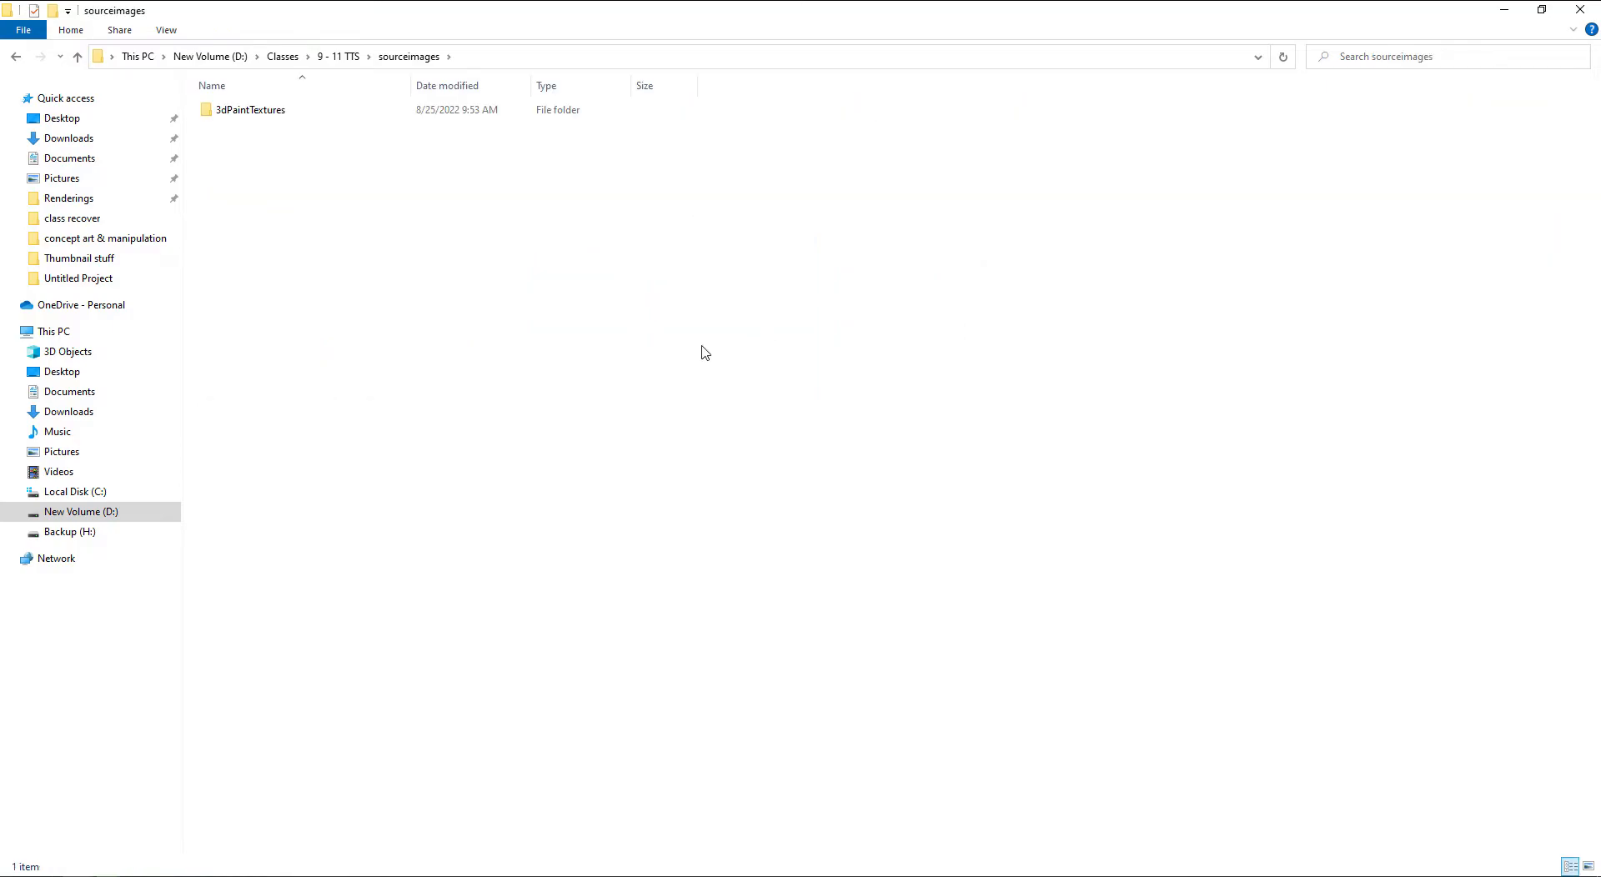
pyautogui.hotkey('ctrl', 'v')
pyautogui.click(585, 355)
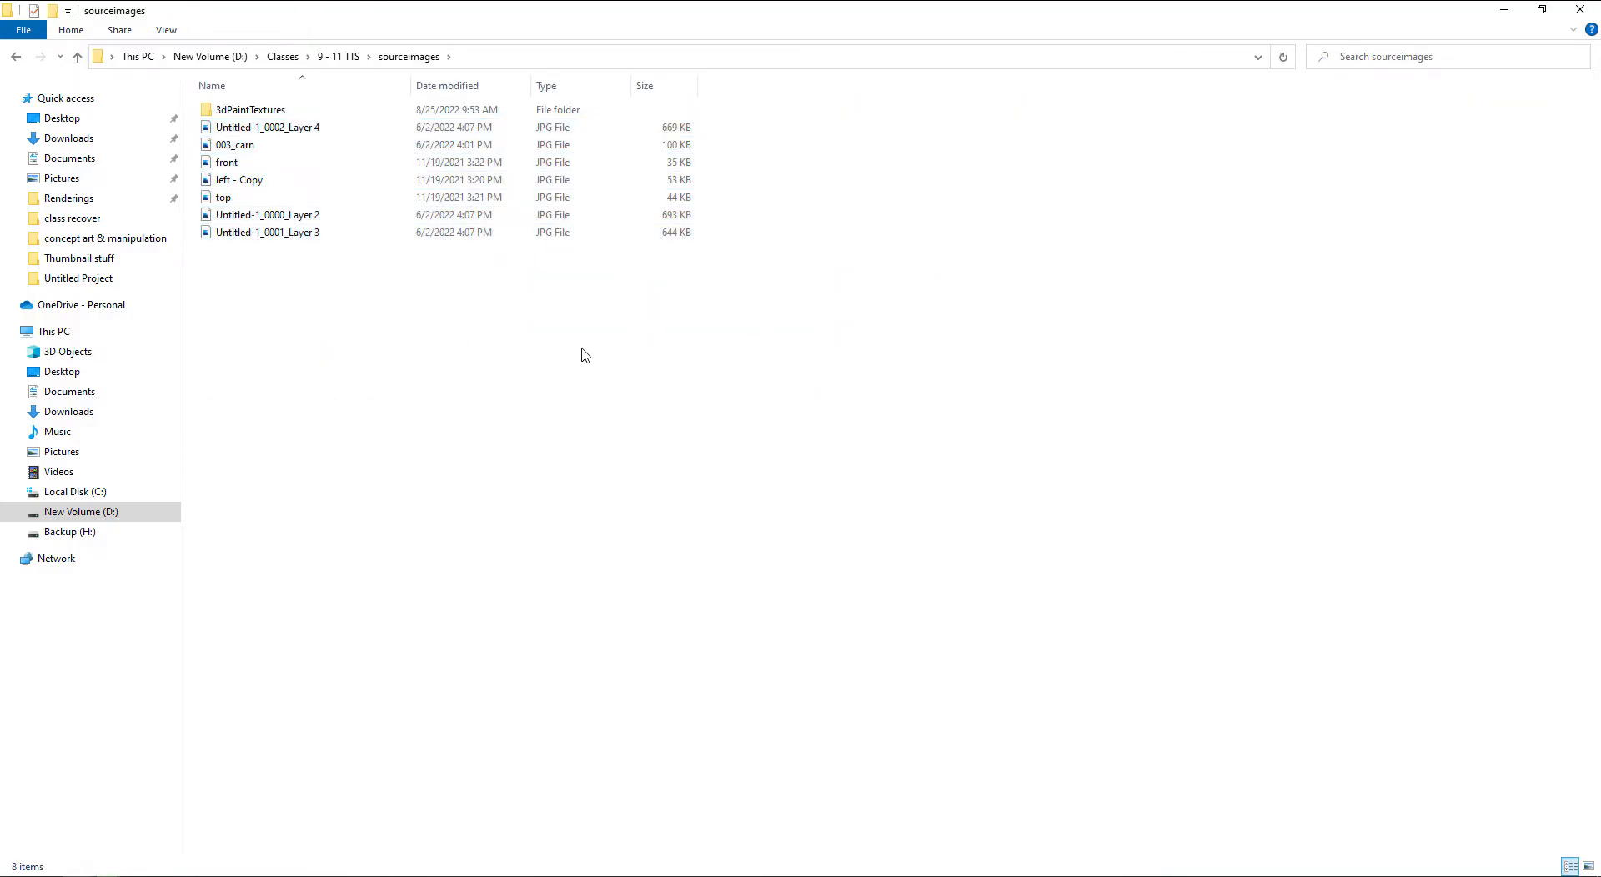
pyautogui.keyDown('ctrl'); pyautogui.scroll(3, 615, 469); pyautogui.keyUp('ctrl')
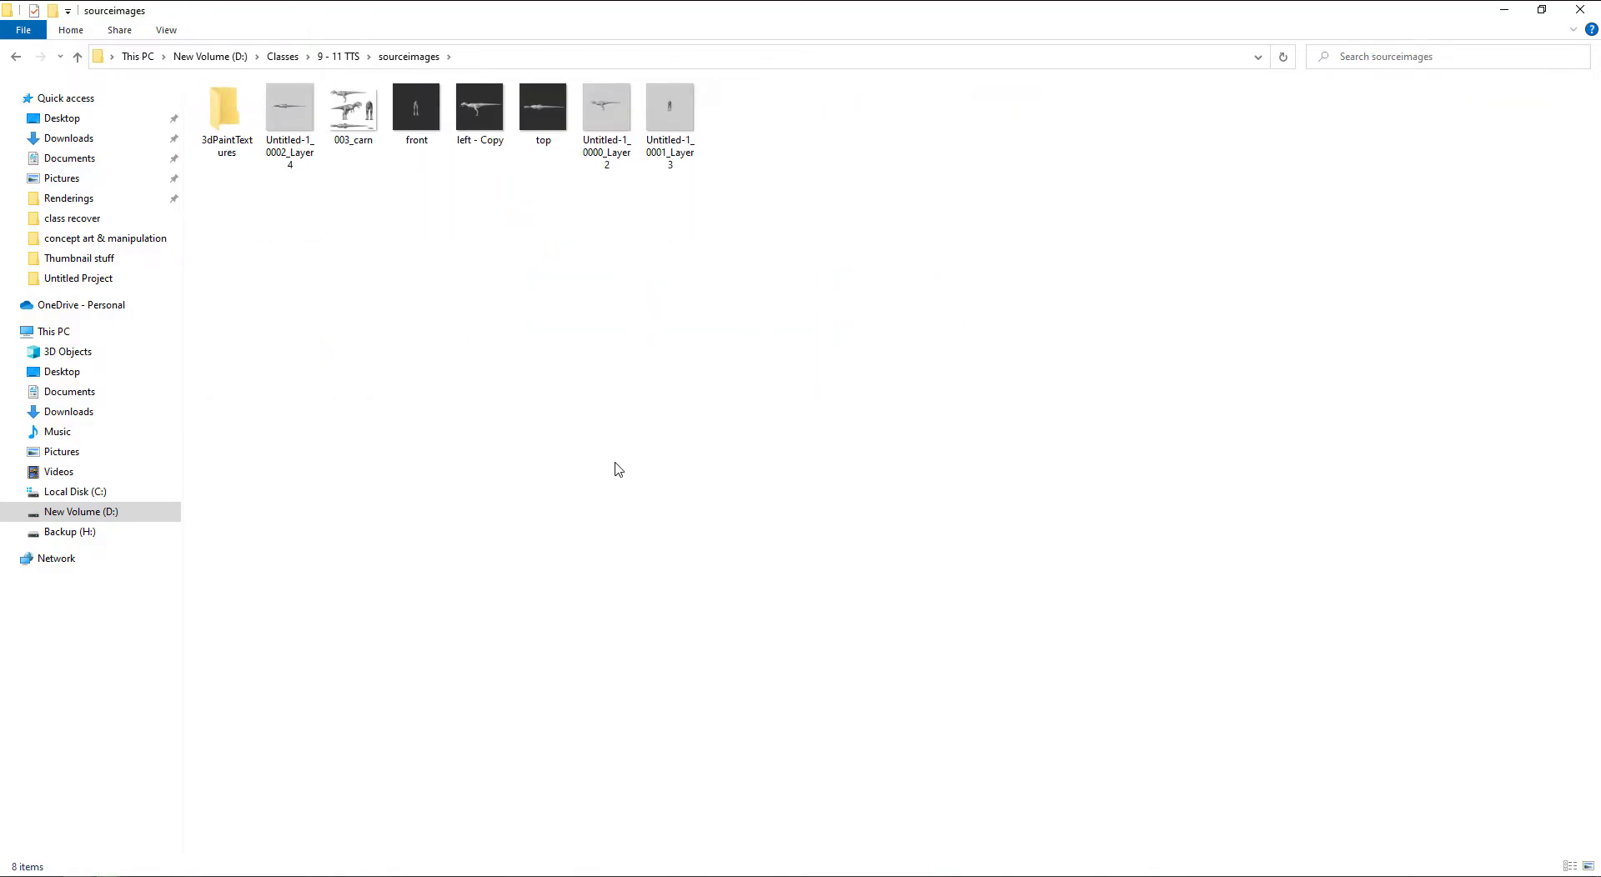
pyautogui.keyDown('ctrl'); pyautogui.scroll(2, 618, 470); pyautogui.keyUp('ctrl')
# - Switch to Maya and save the scene as bp_adj in the project's scenes folder
pyautogui.hotkey('alt', 'Tab')
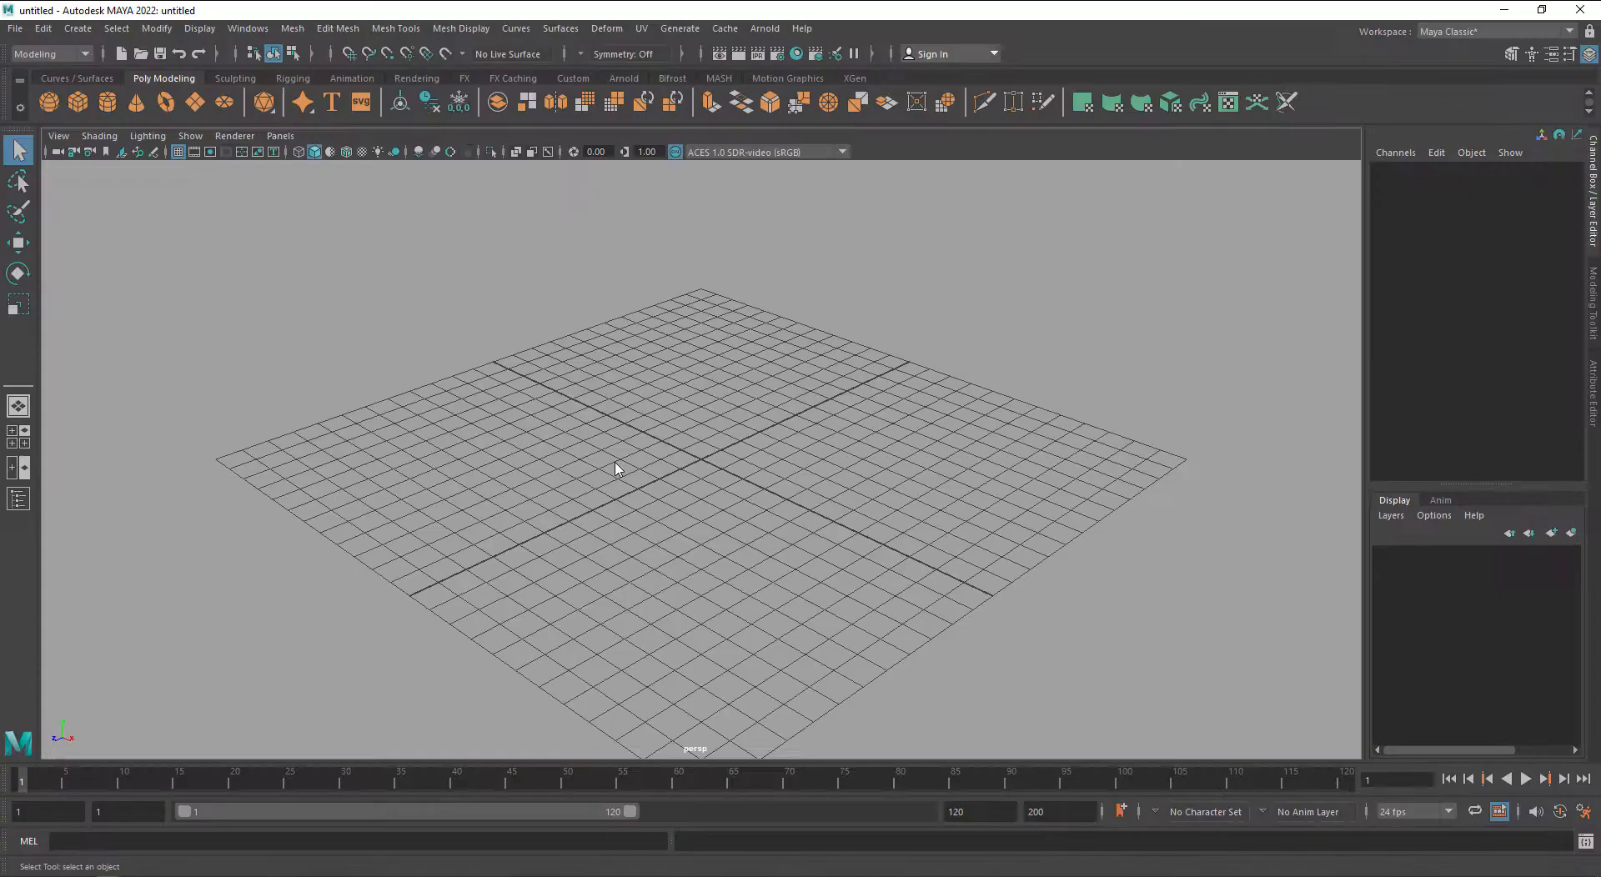
pyautogui.hotkey('ctrl', 'shift', 's')
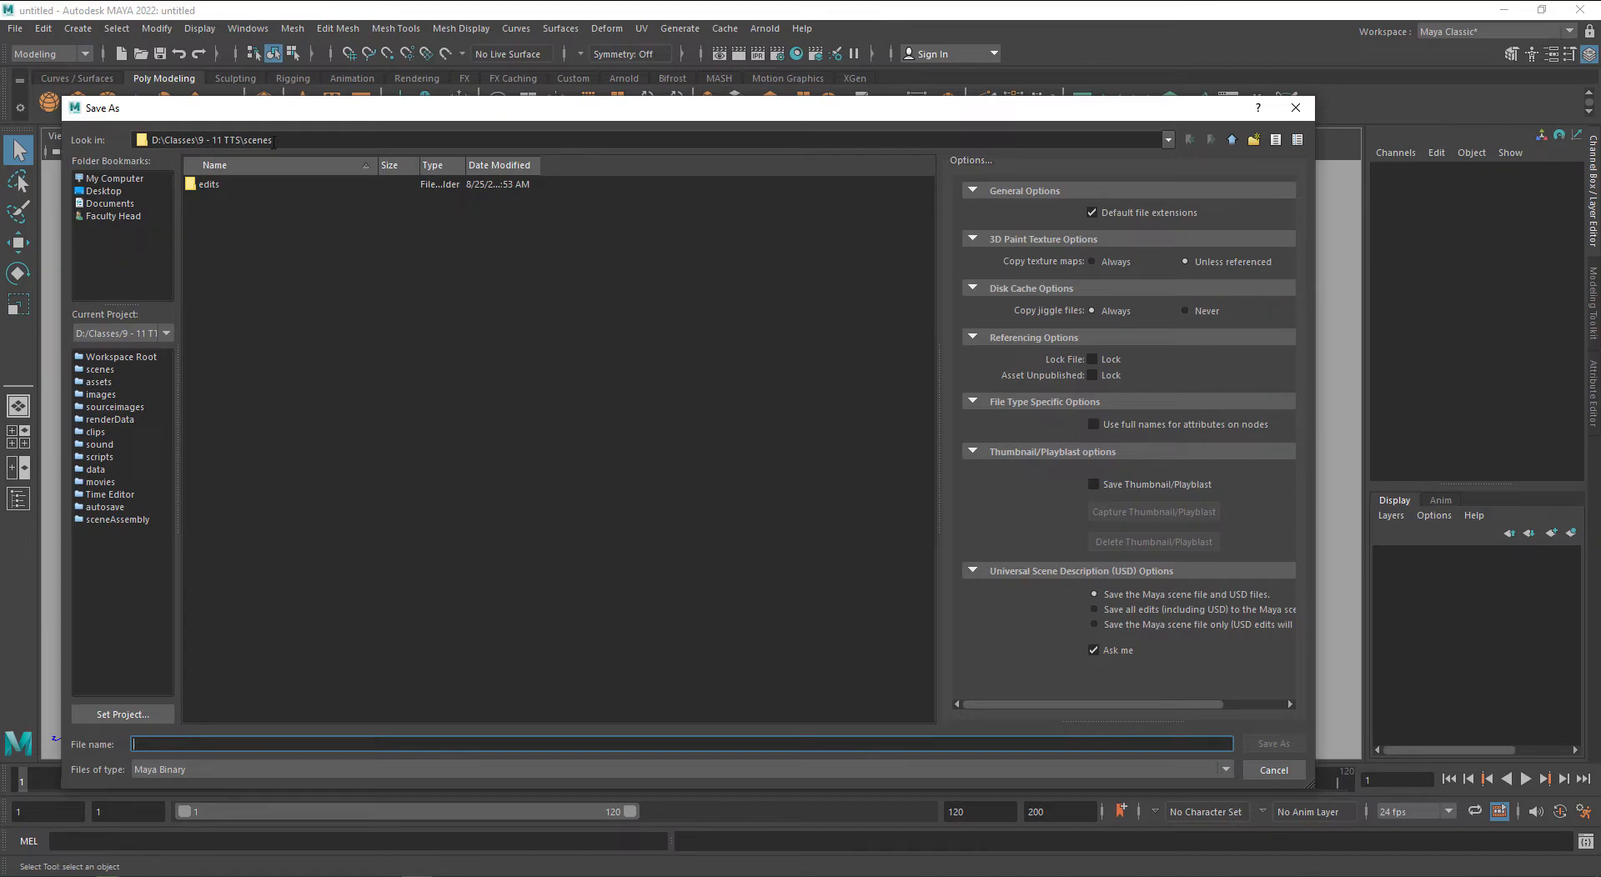
pyautogui.write('bp_adj')
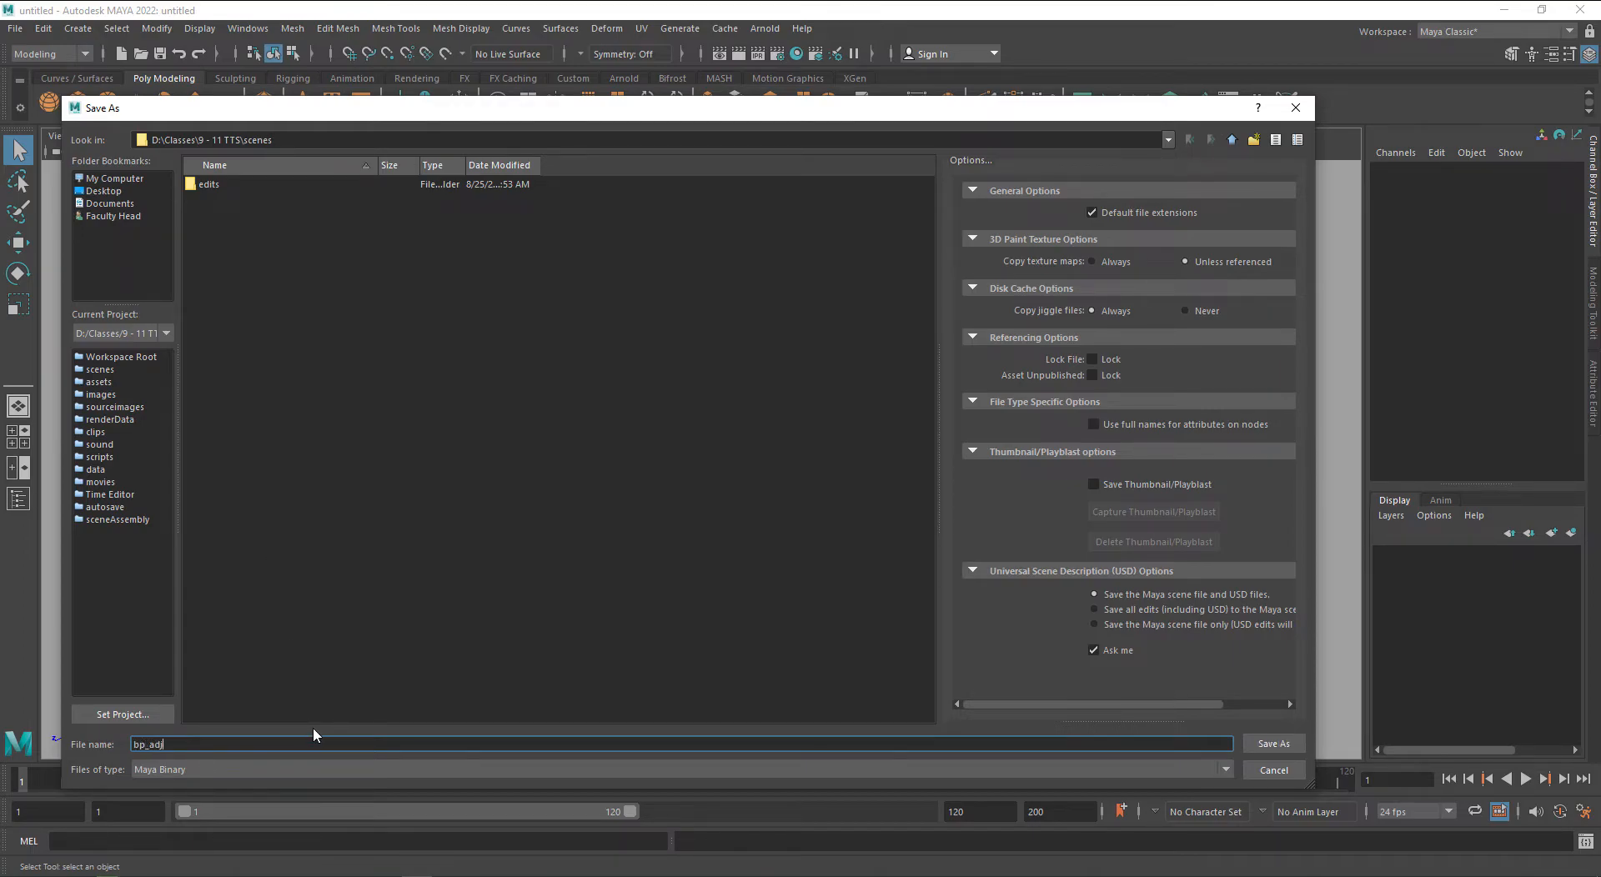
pyautogui.press('Return')
# - Switch to File Explorer and check the project's scenes folder for the saved scene file
pyautogui.hotkey('alt', 'Tab')
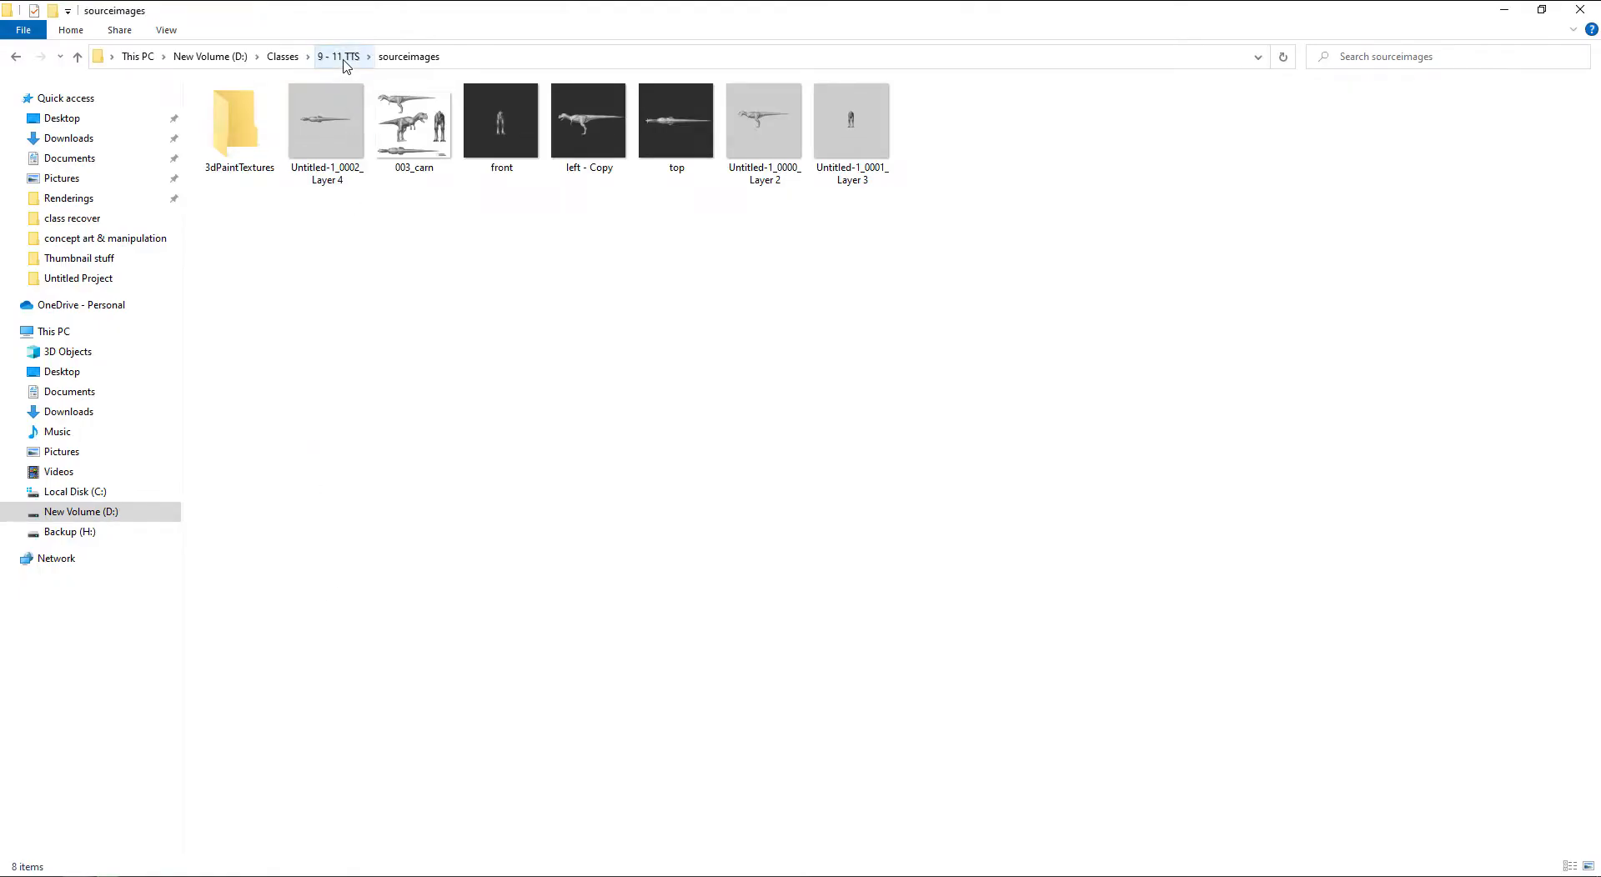
pyautogui.click(338, 56)
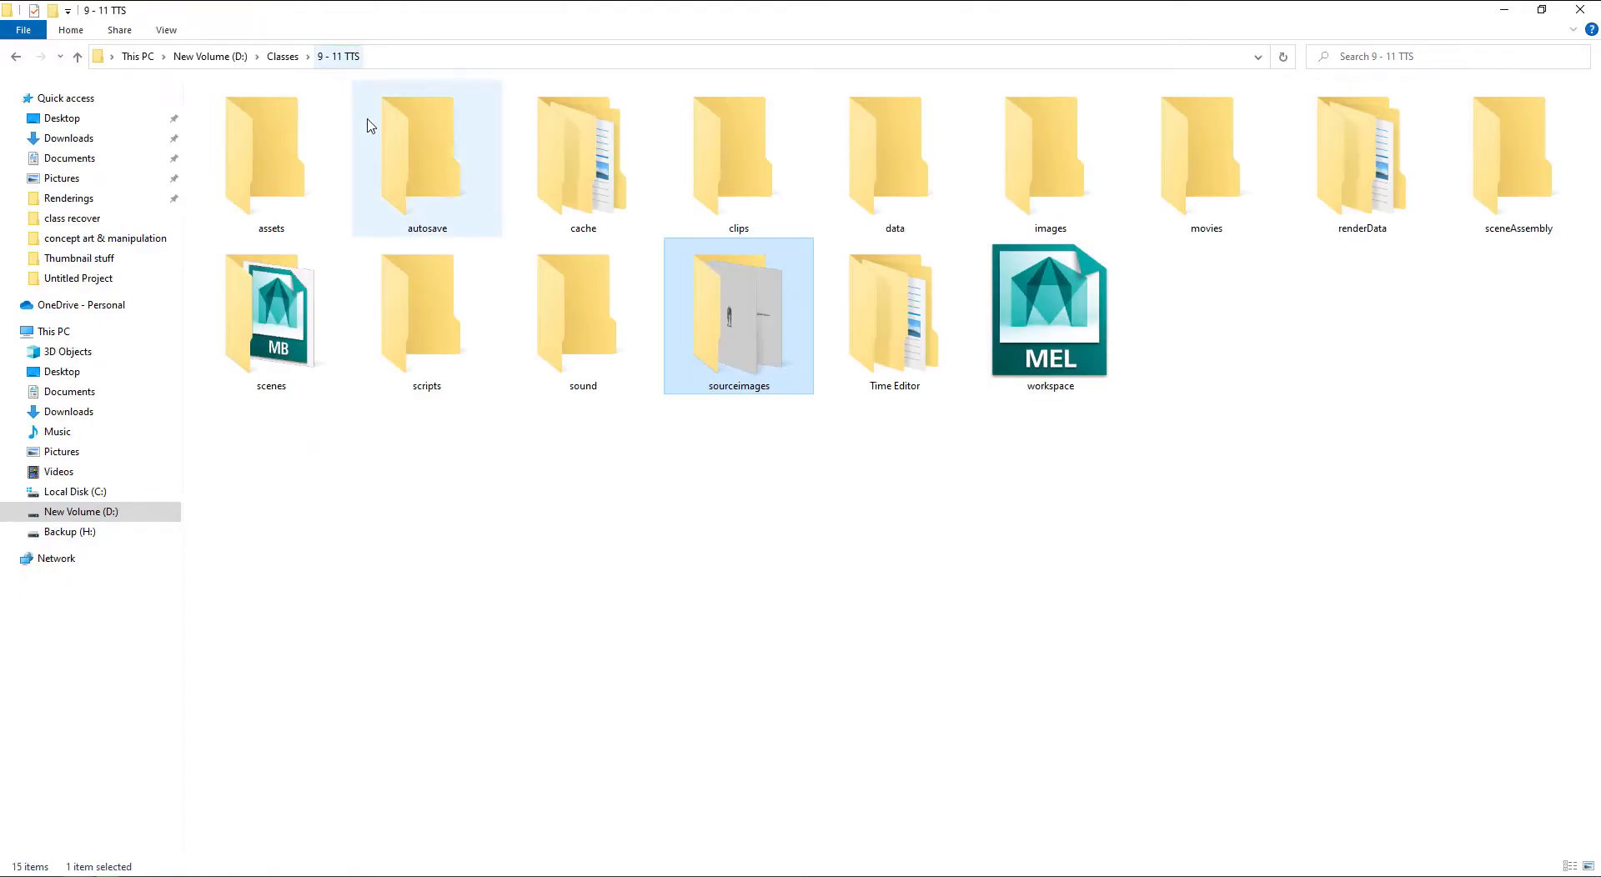
pyautogui.doubleClick(278, 350)
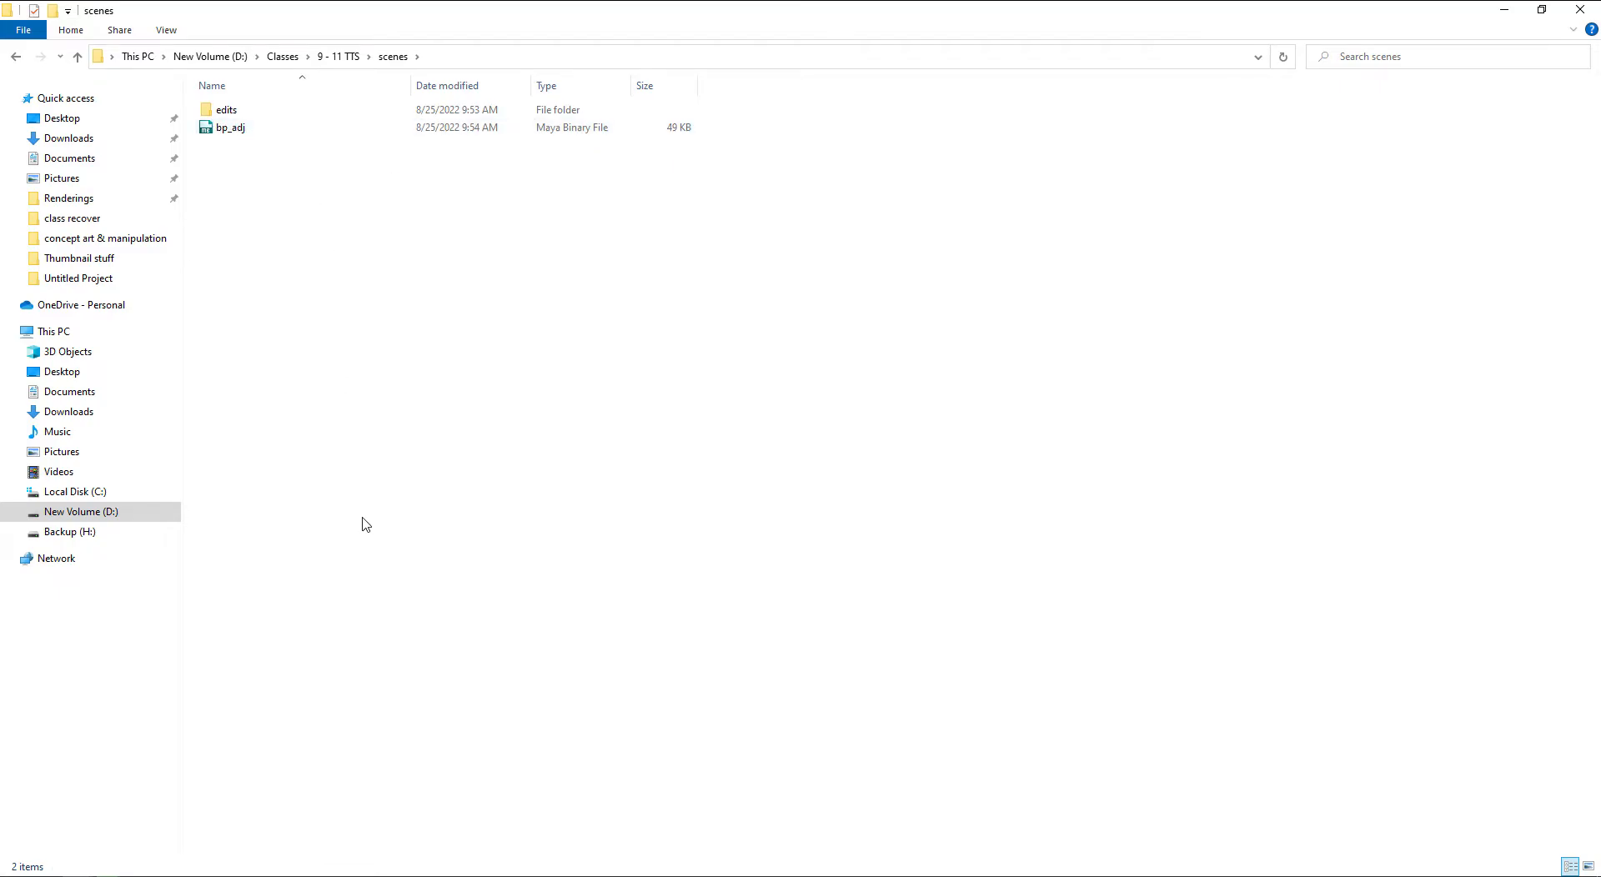
# - Return to Maya and switch the perspective view to the four-view layout
pyautogui.click(1503, 12)
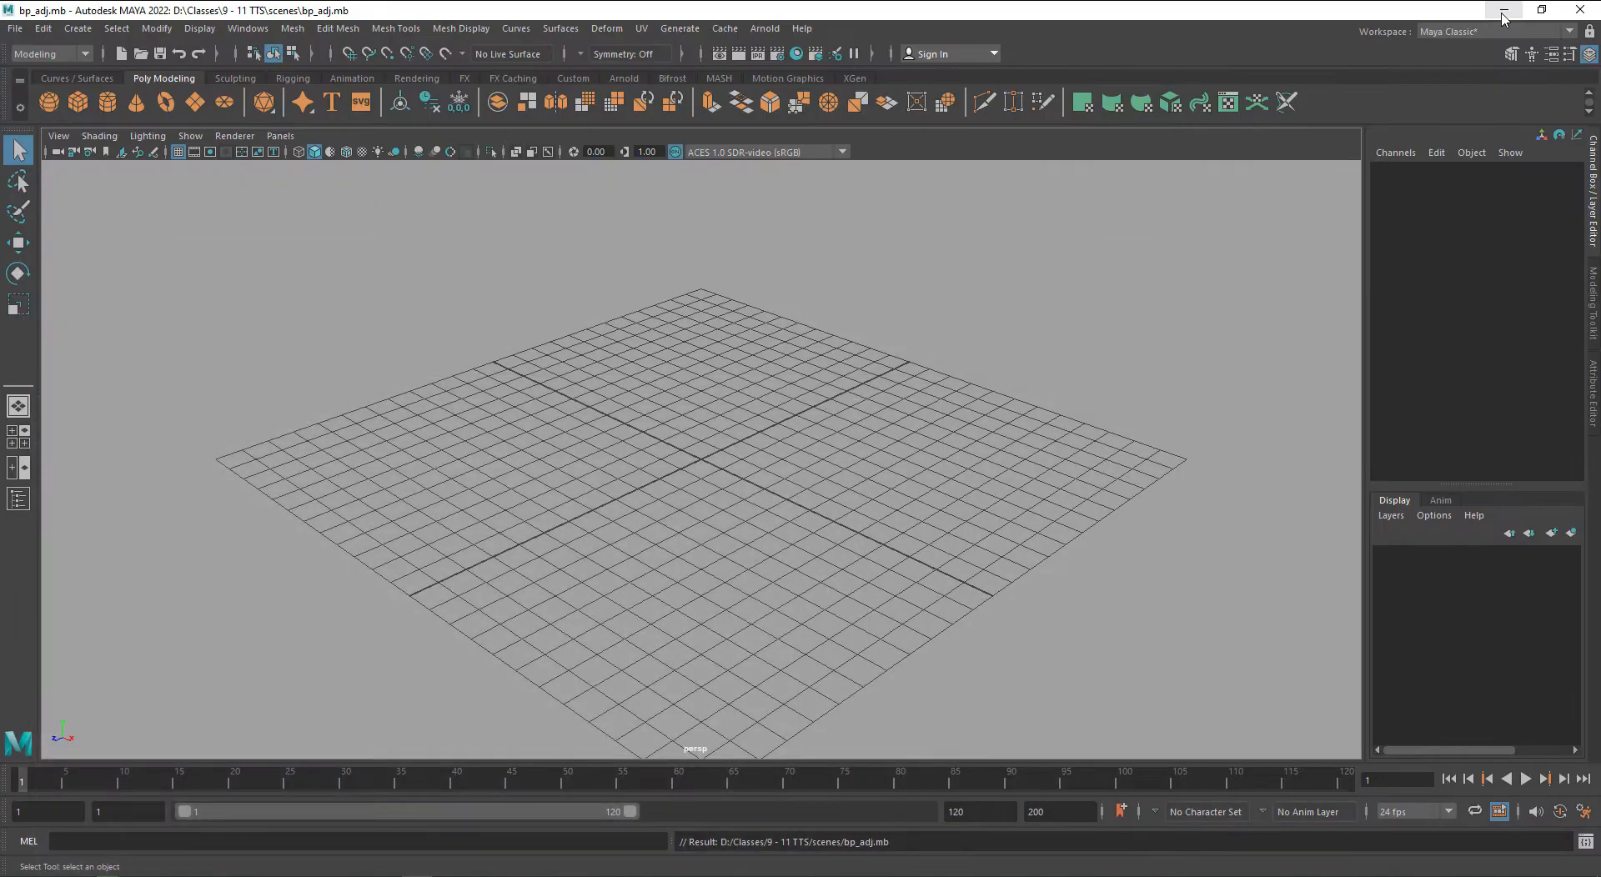
pyautogui.click(607, 541)
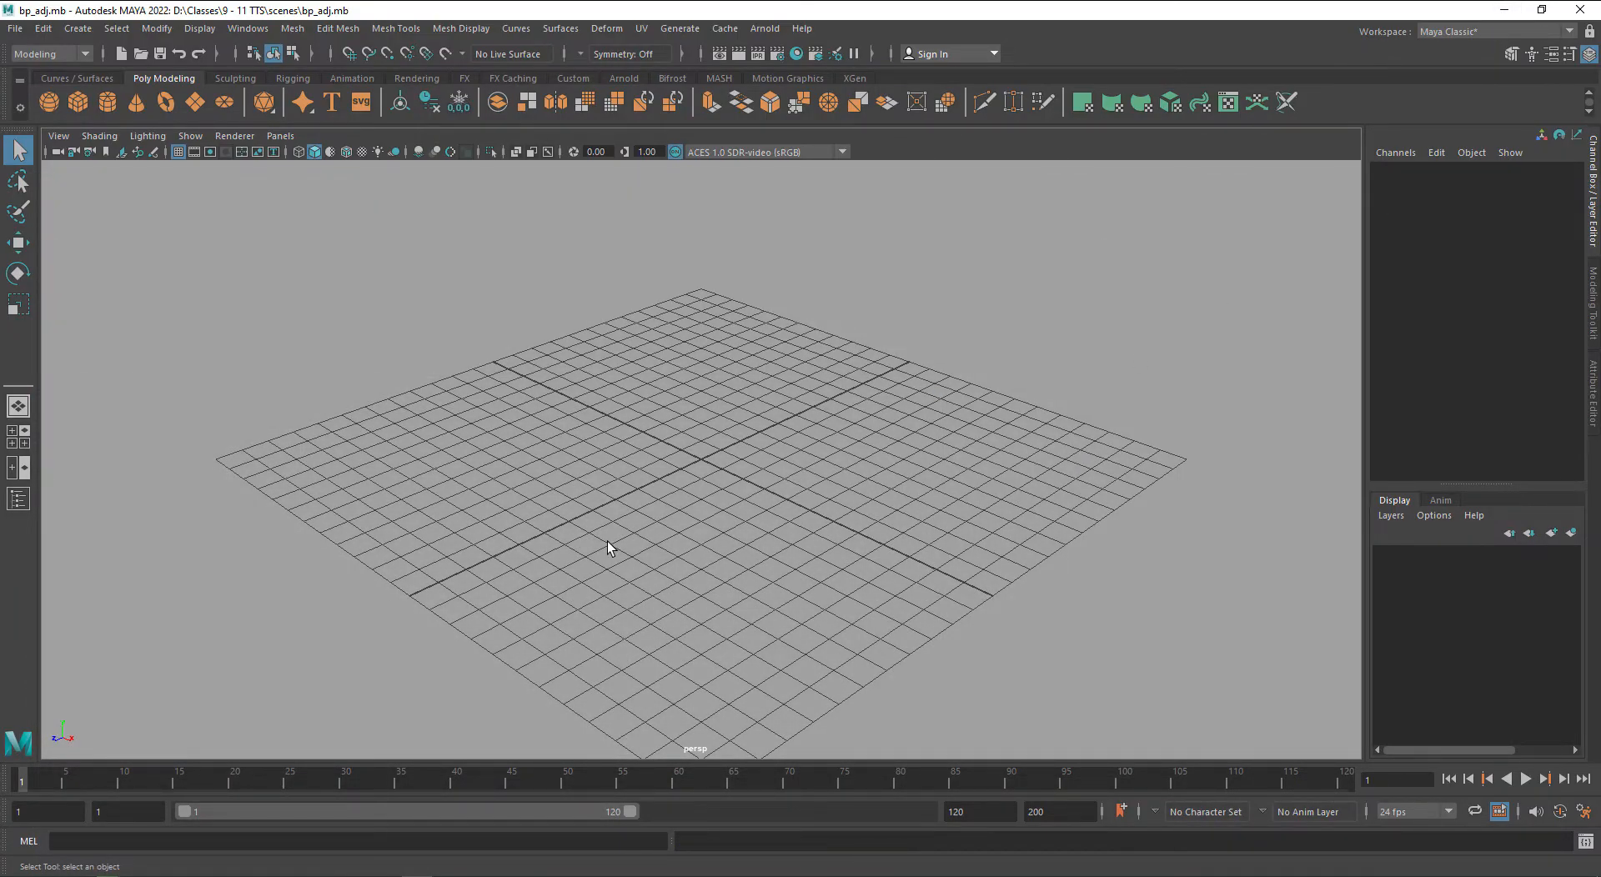
pyautogui.press('space')
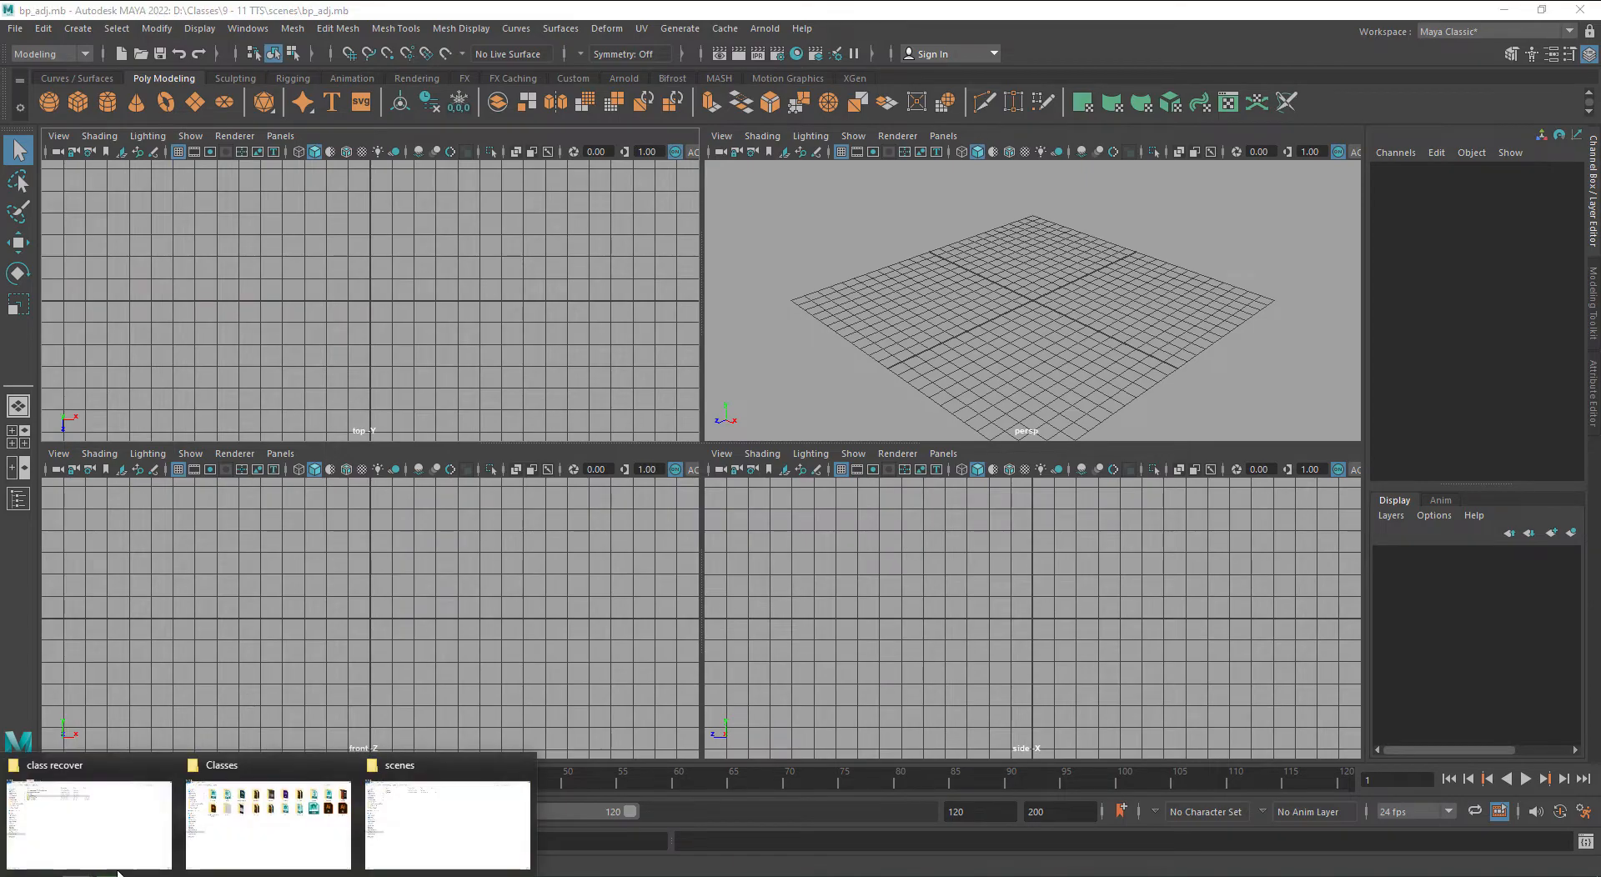
# - Review the folder structure of the 9 - 11 TTS project in File Explorer, then return to Maya
pyautogui.moveTo(419, 830)
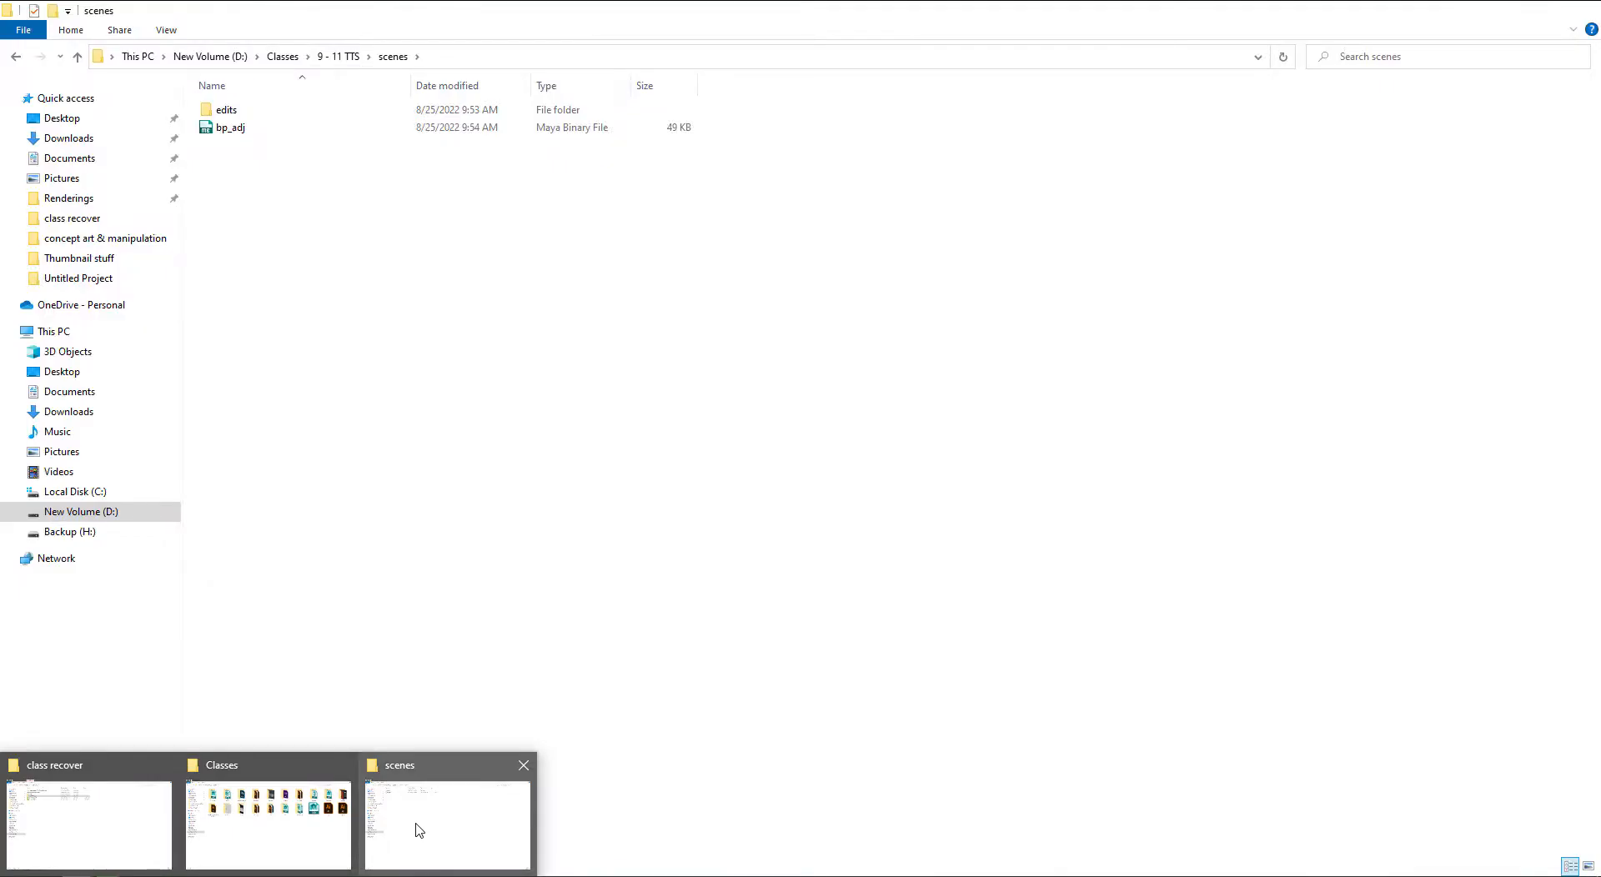
pyautogui.click(422, 817)
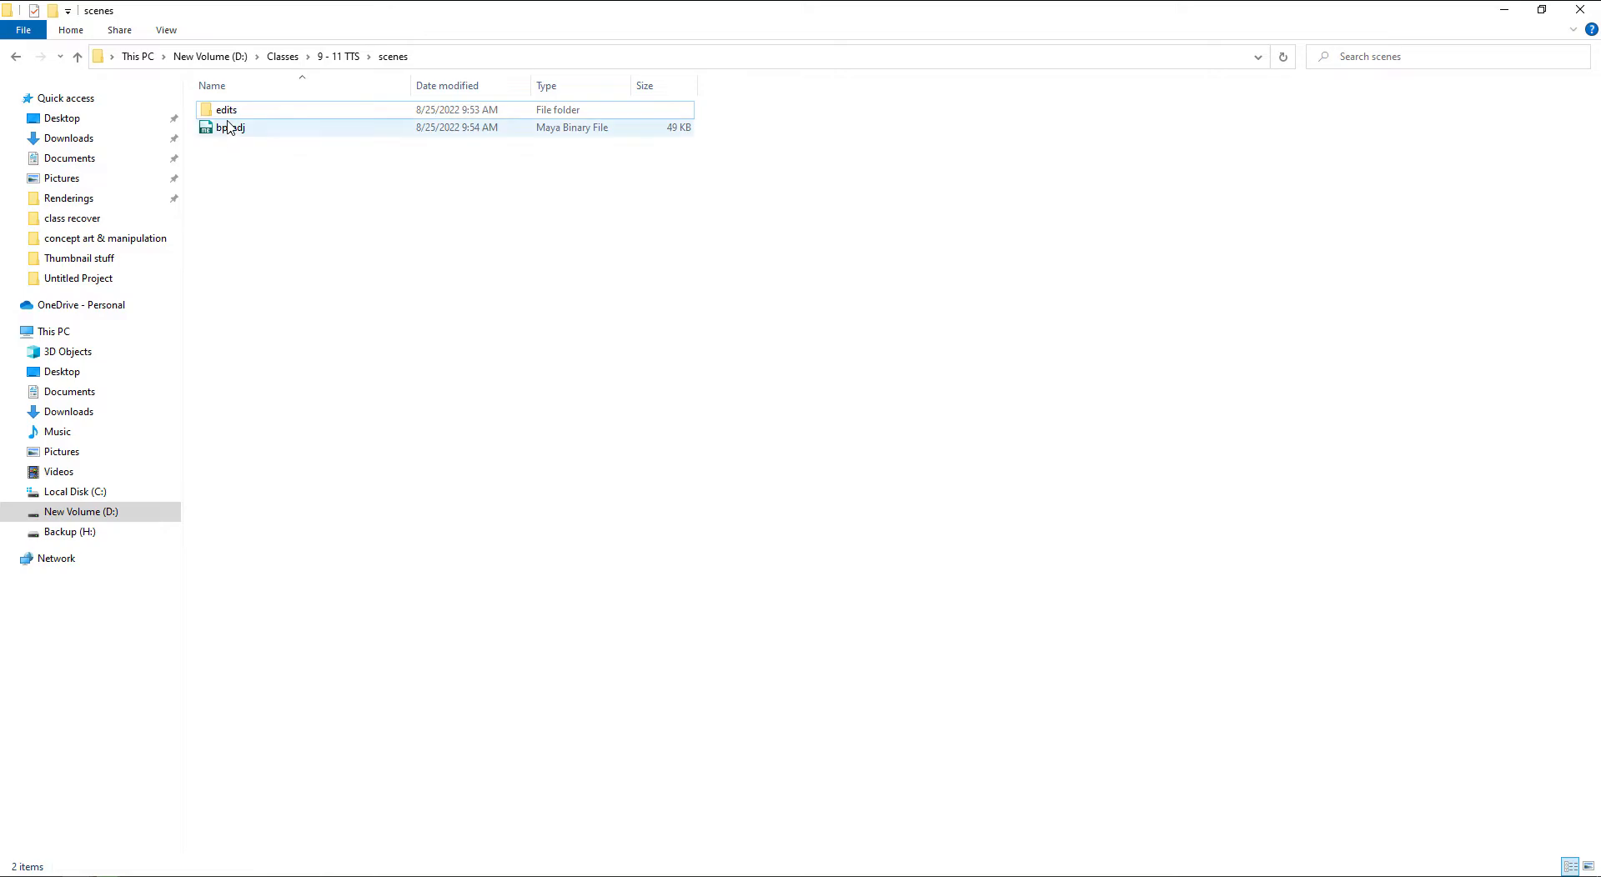
pyautogui.click(327, 57)
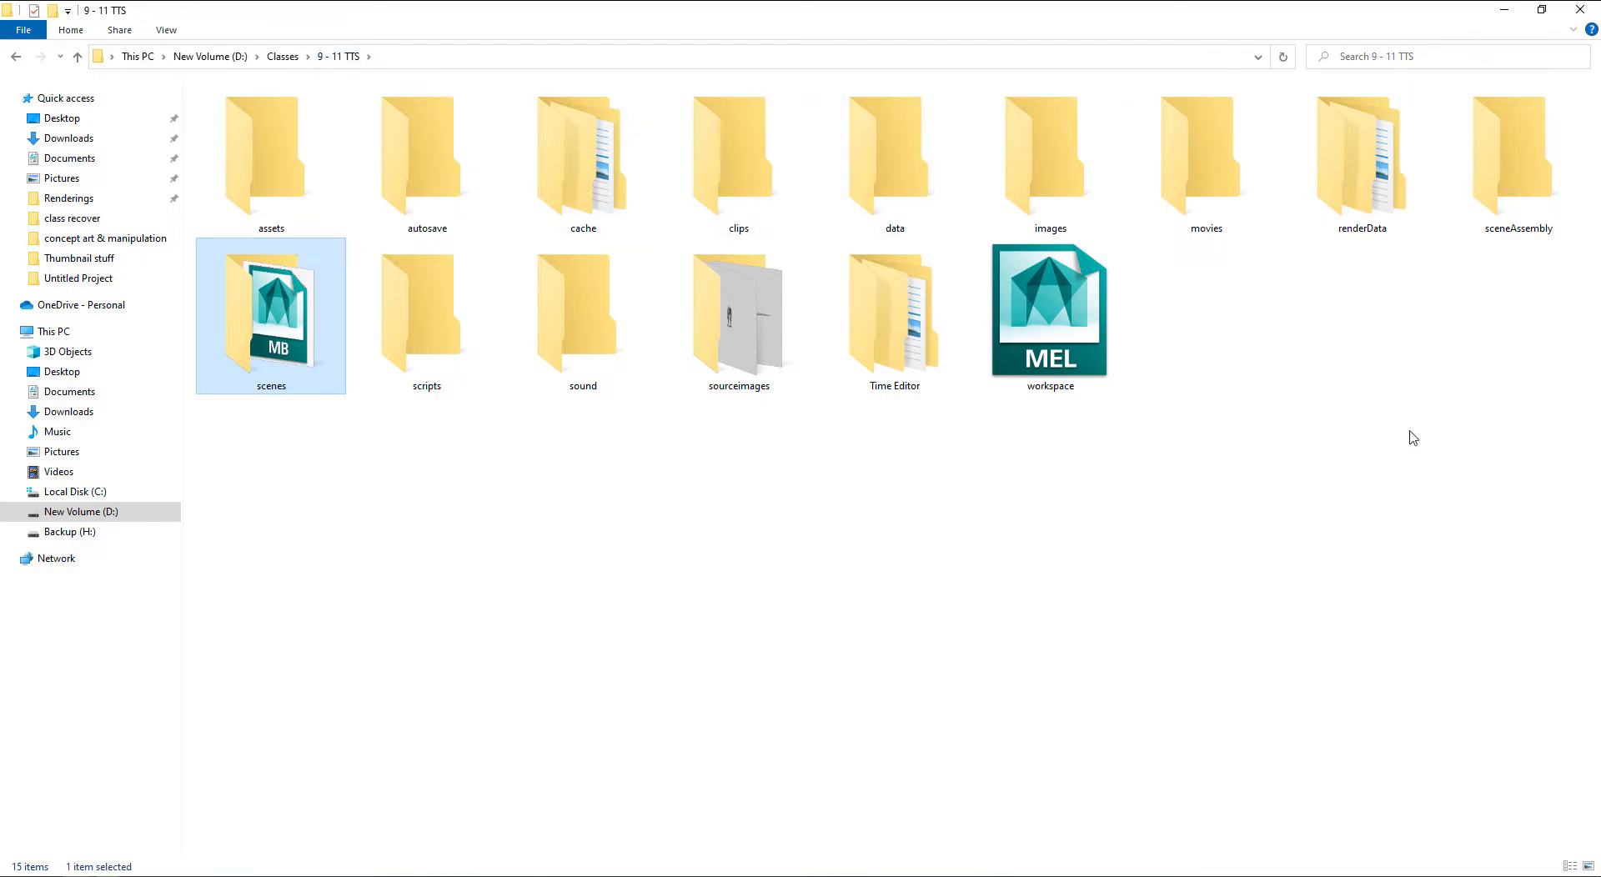
pyautogui.click(416, 876)
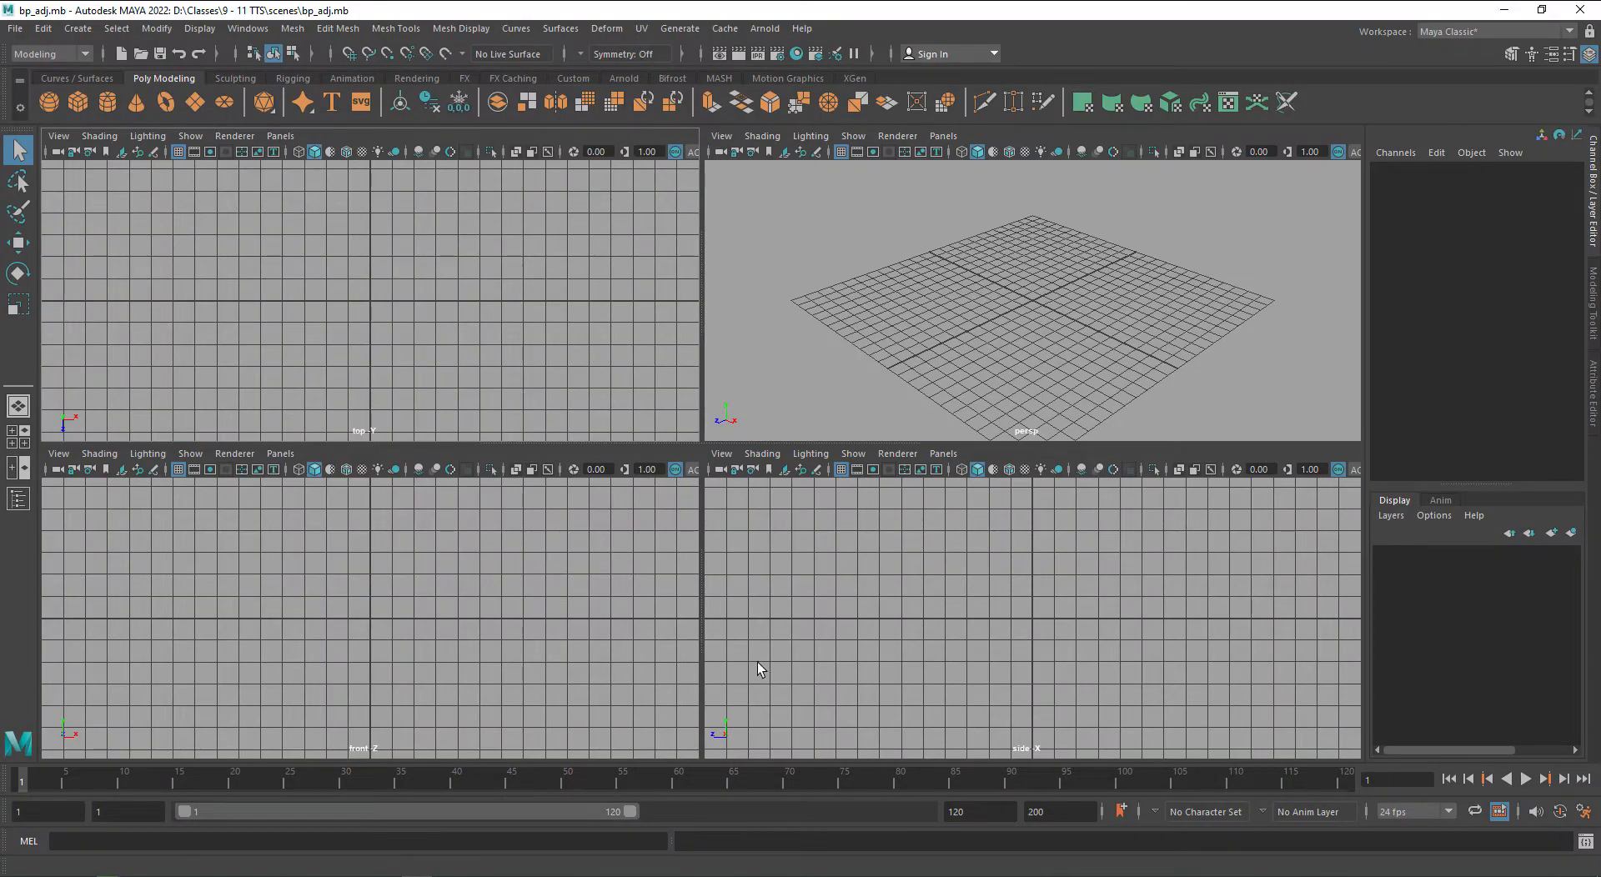
pyautogui.click(934, 624)
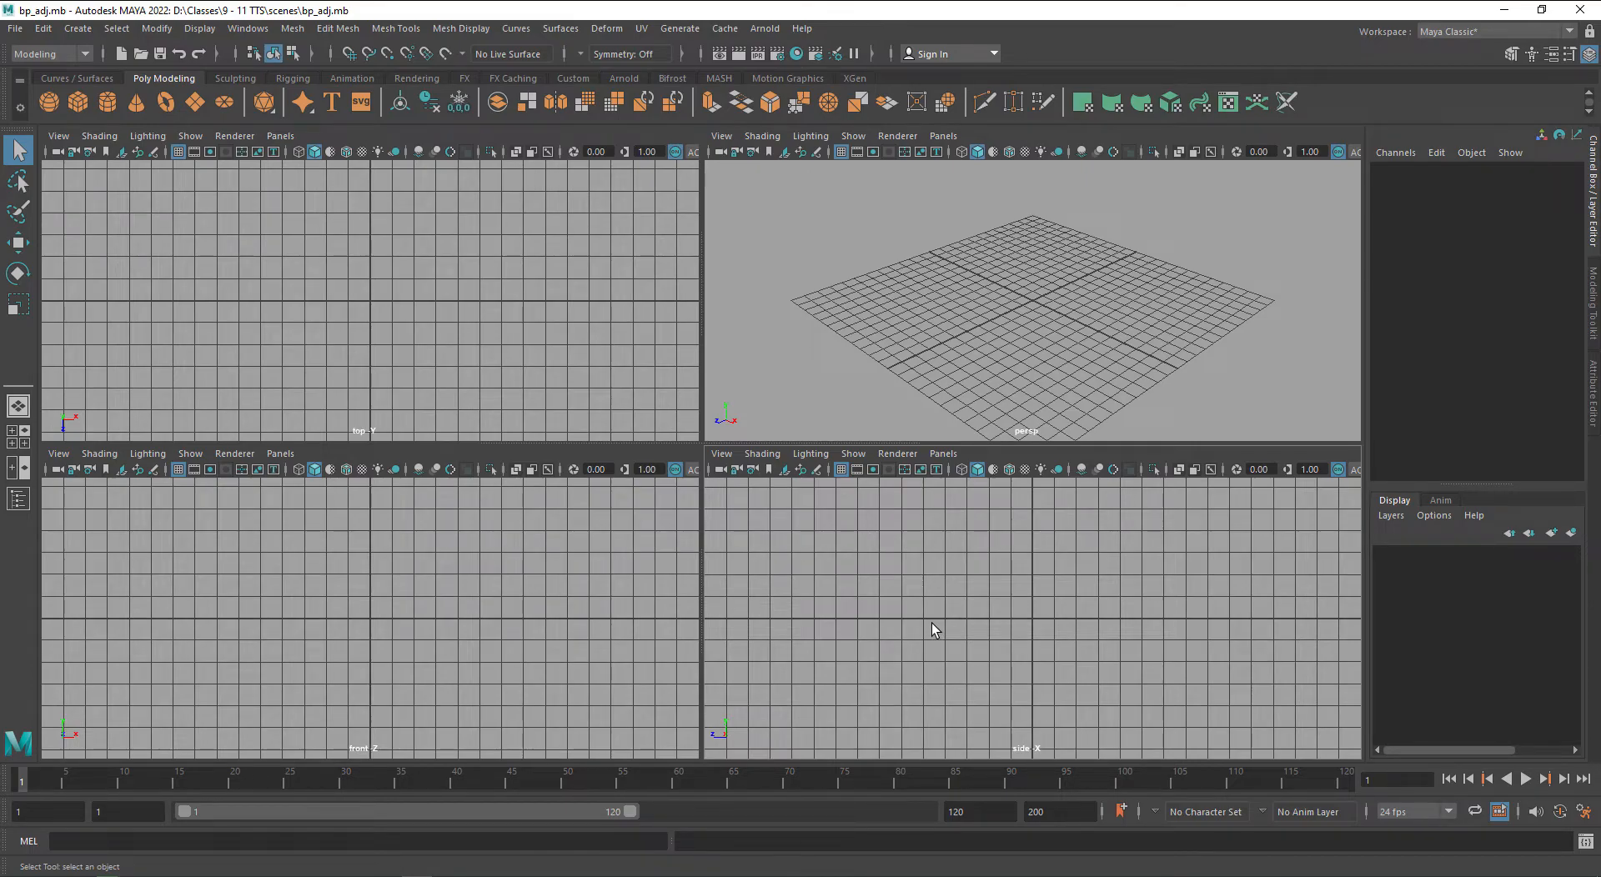
pyautogui.click(372, 330)
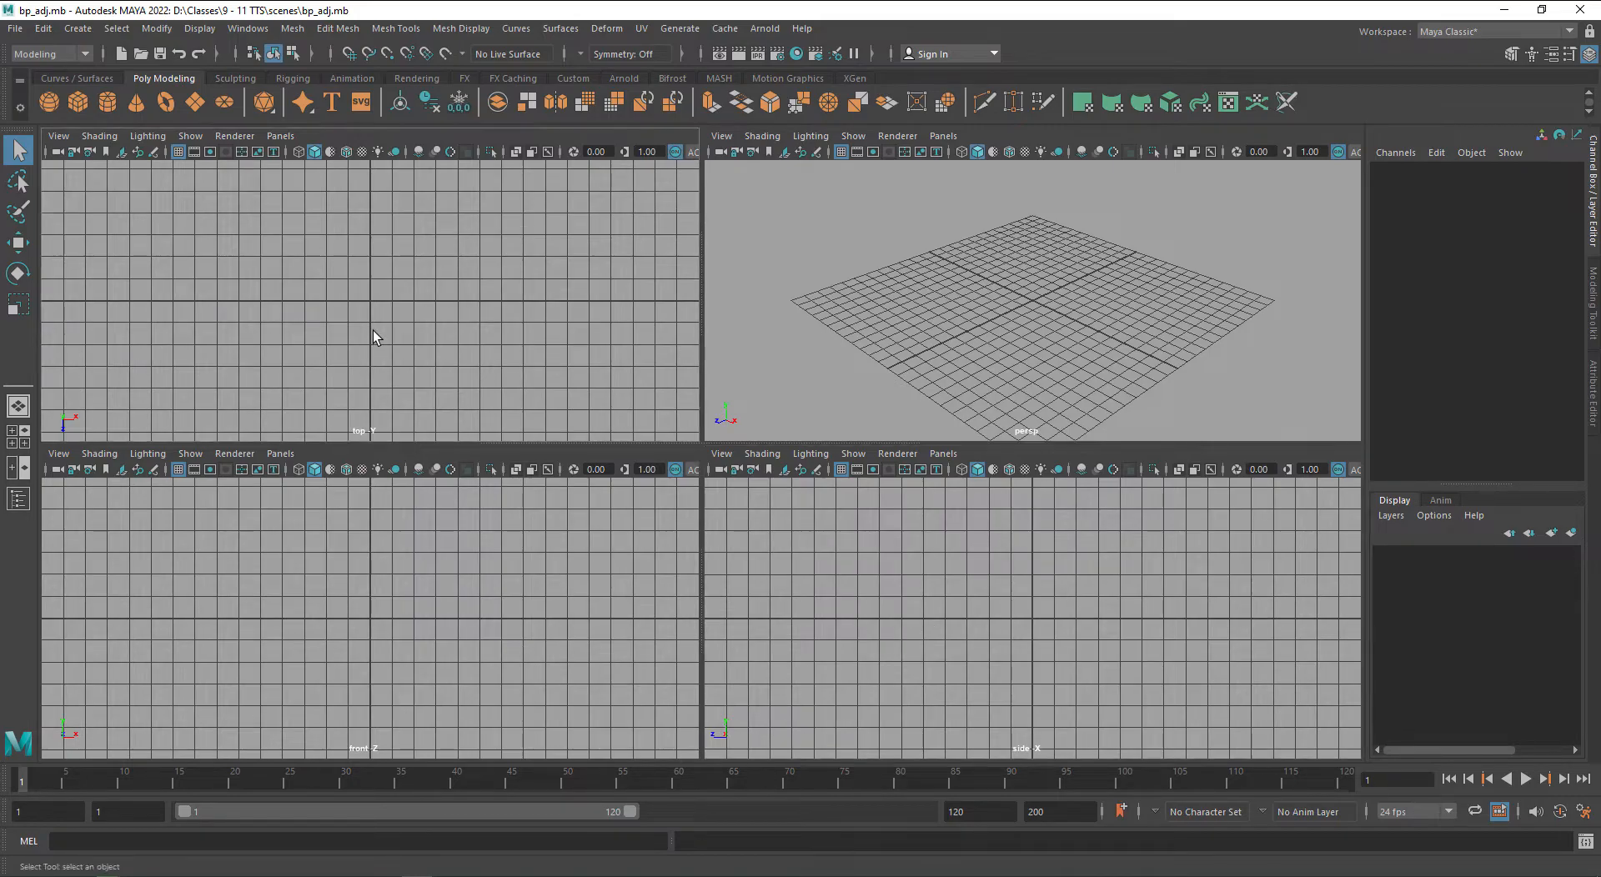
pyautogui.click(375, 655)
pyautogui.click(989, 653)
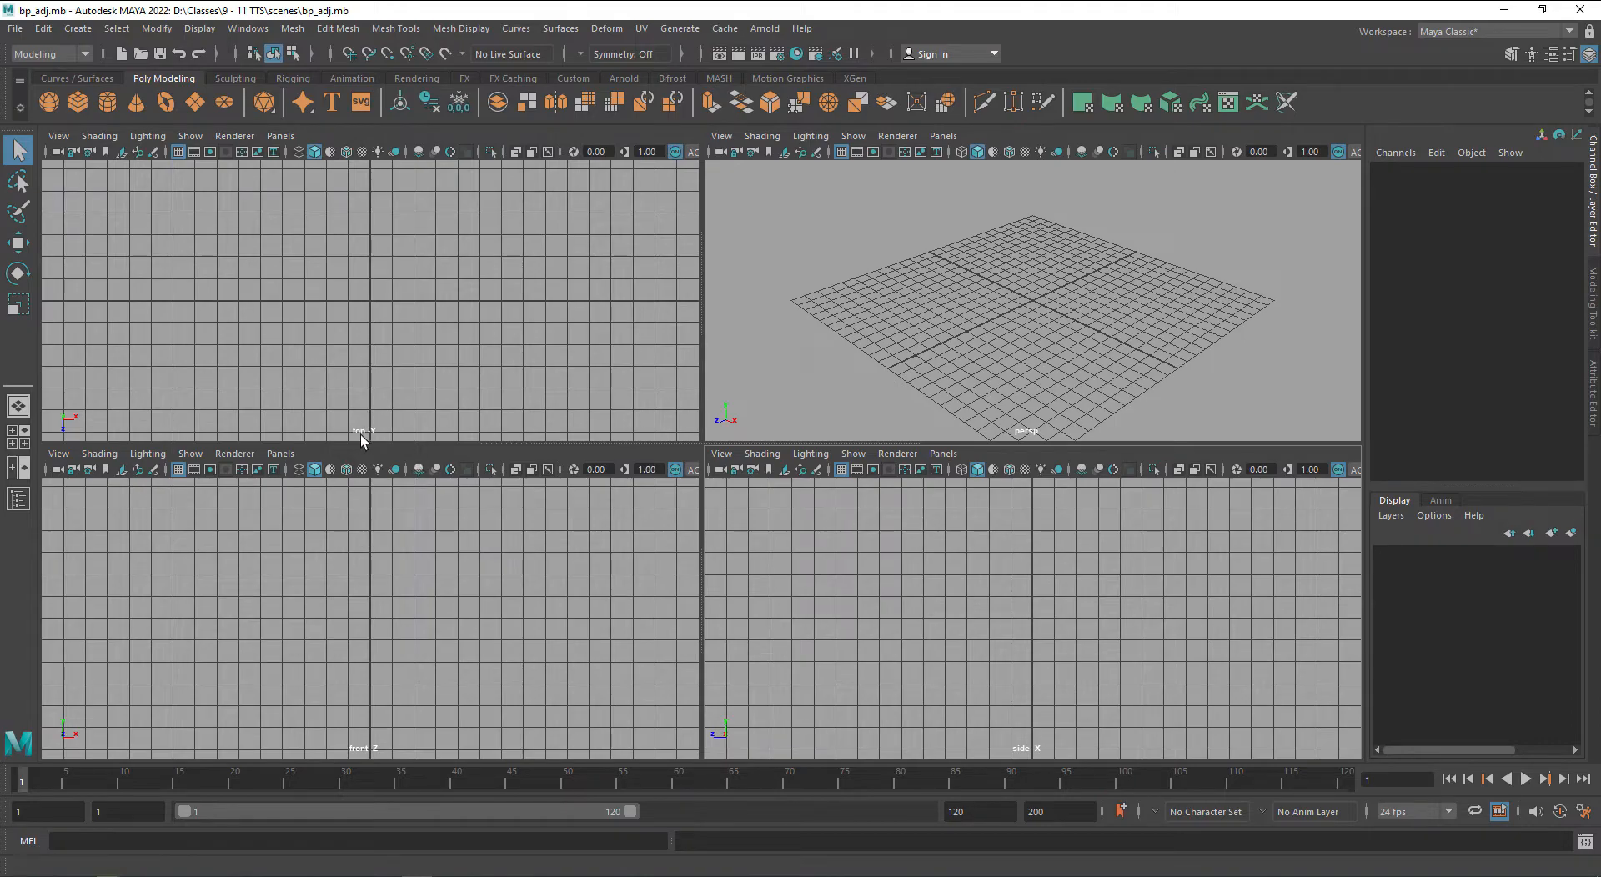
# - Import top.jpg from the project's sourceimages folder as an image plane in the top view
pyautogui.click(312, 355)
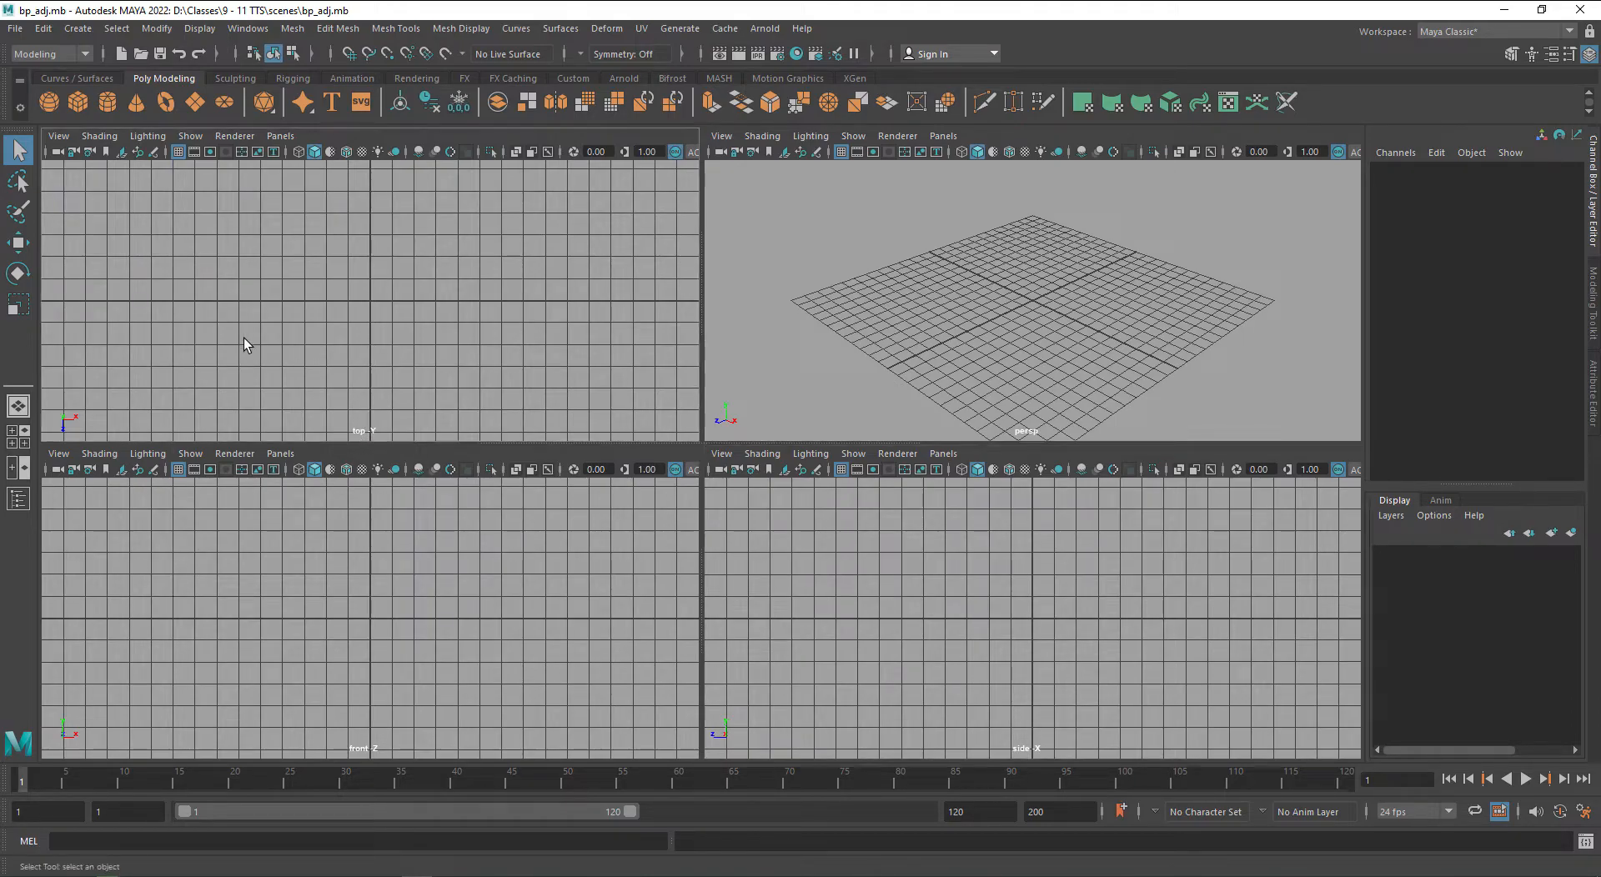
pyautogui.click(59, 137)
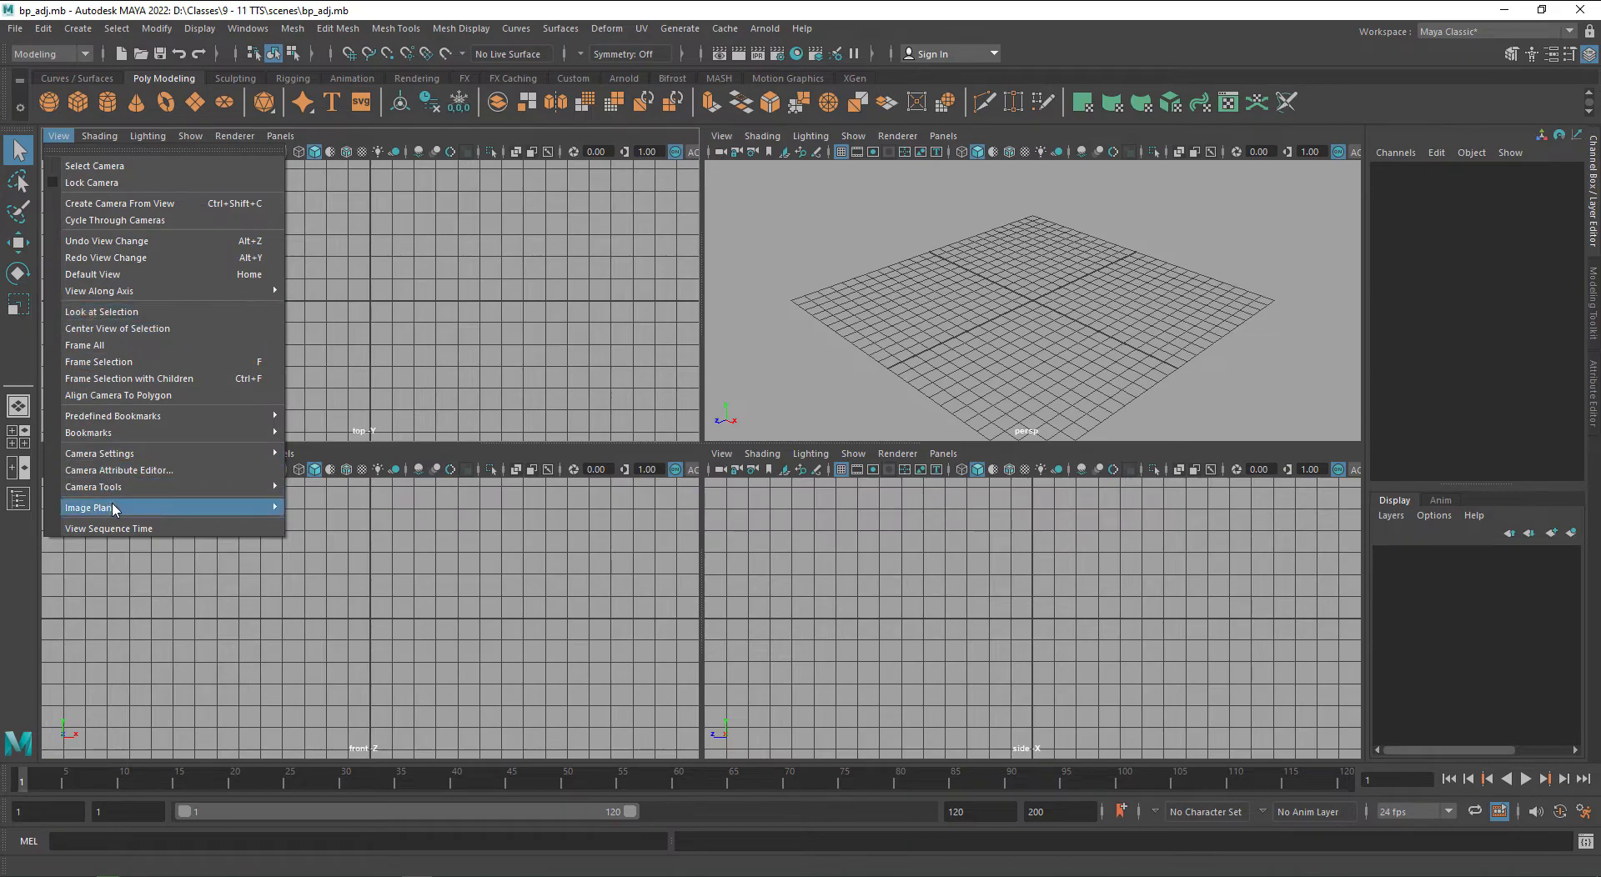
pyautogui.moveTo(114, 509)
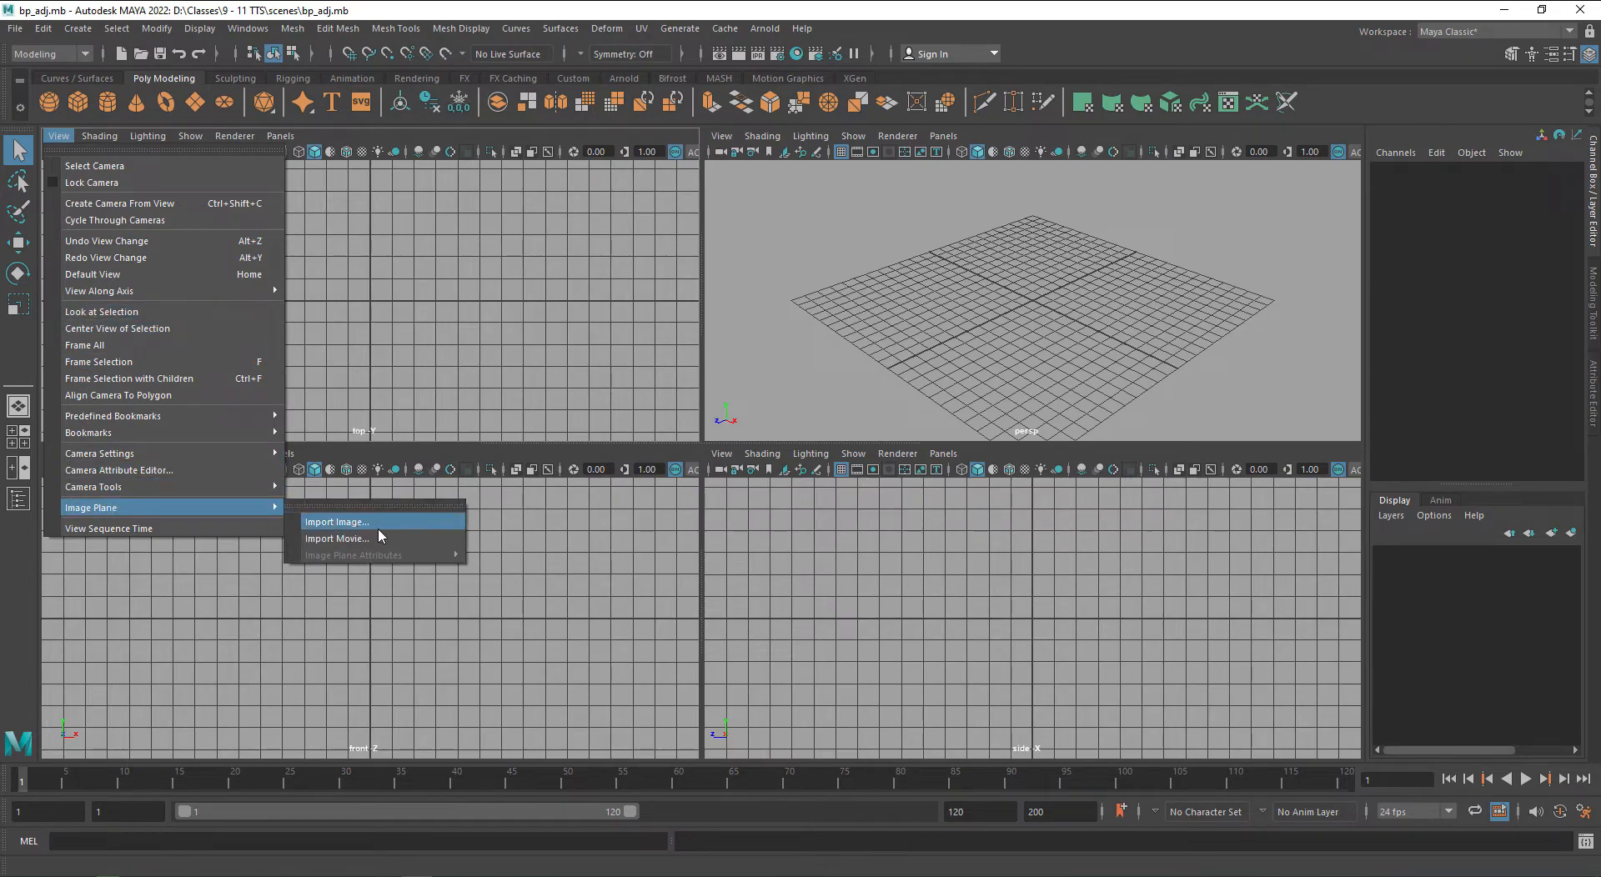
pyautogui.click(387, 524)
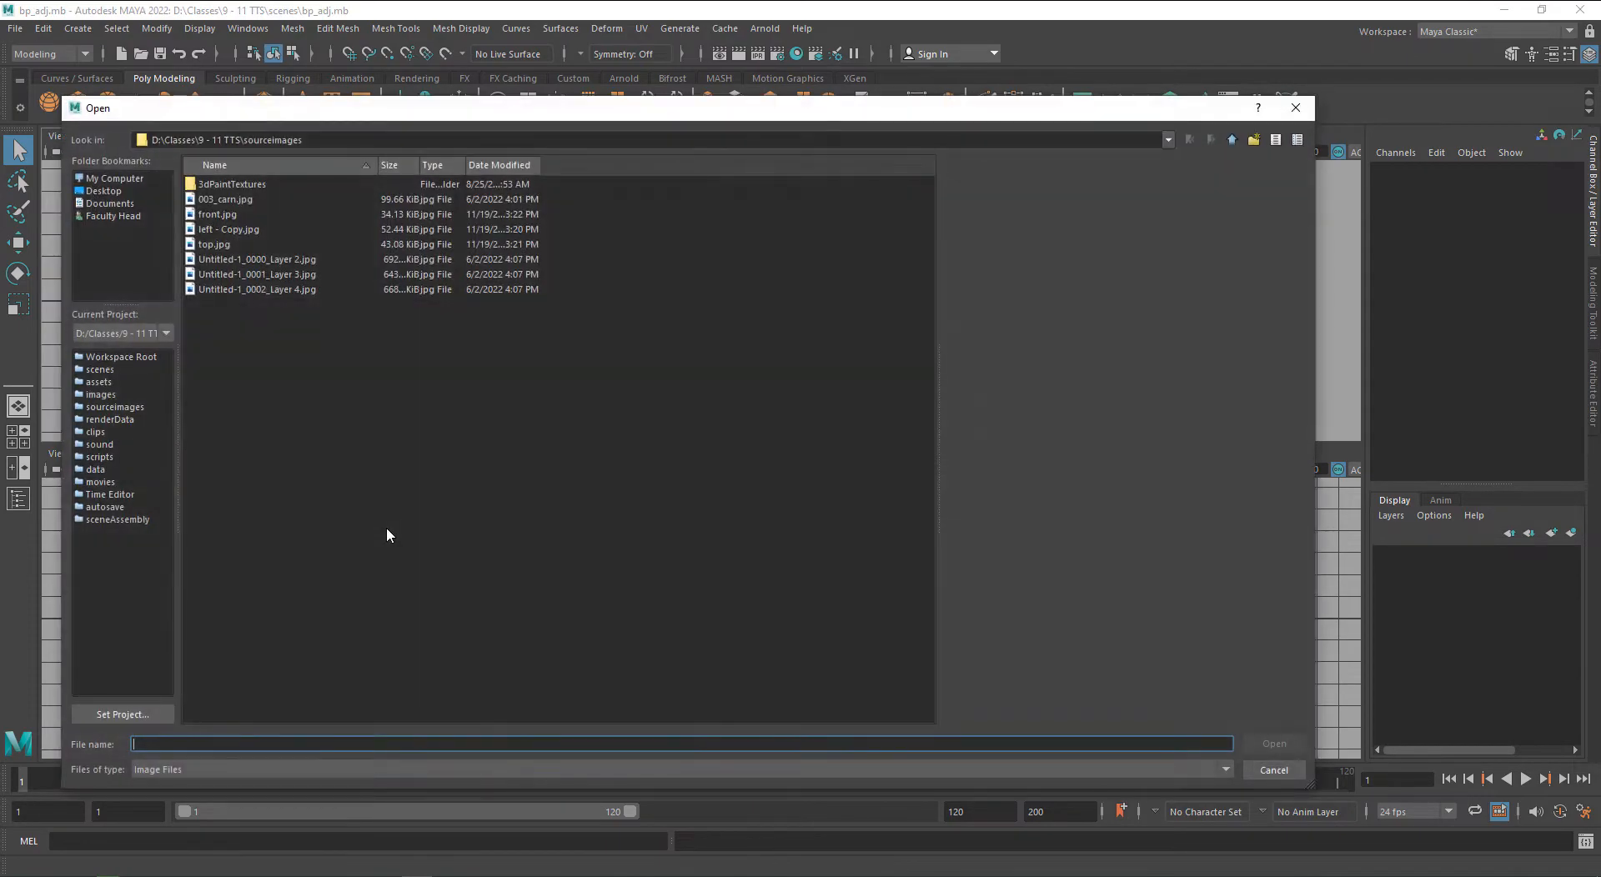
pyautogui.click(227, 246)
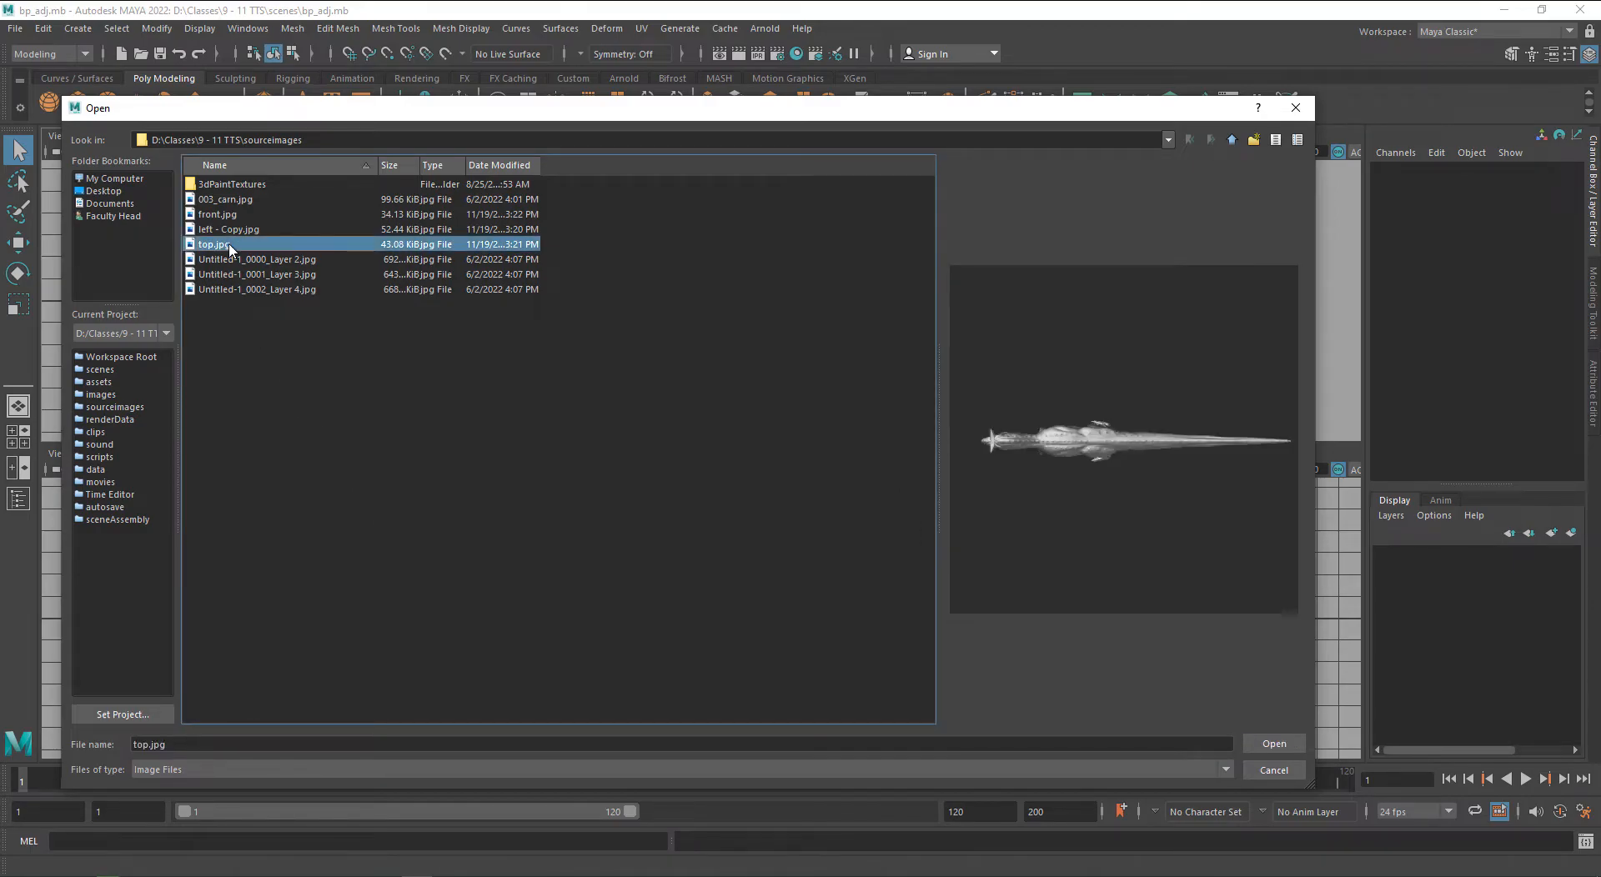
pyautogui.click(230, 231)
pyautogui.click(225, 218)
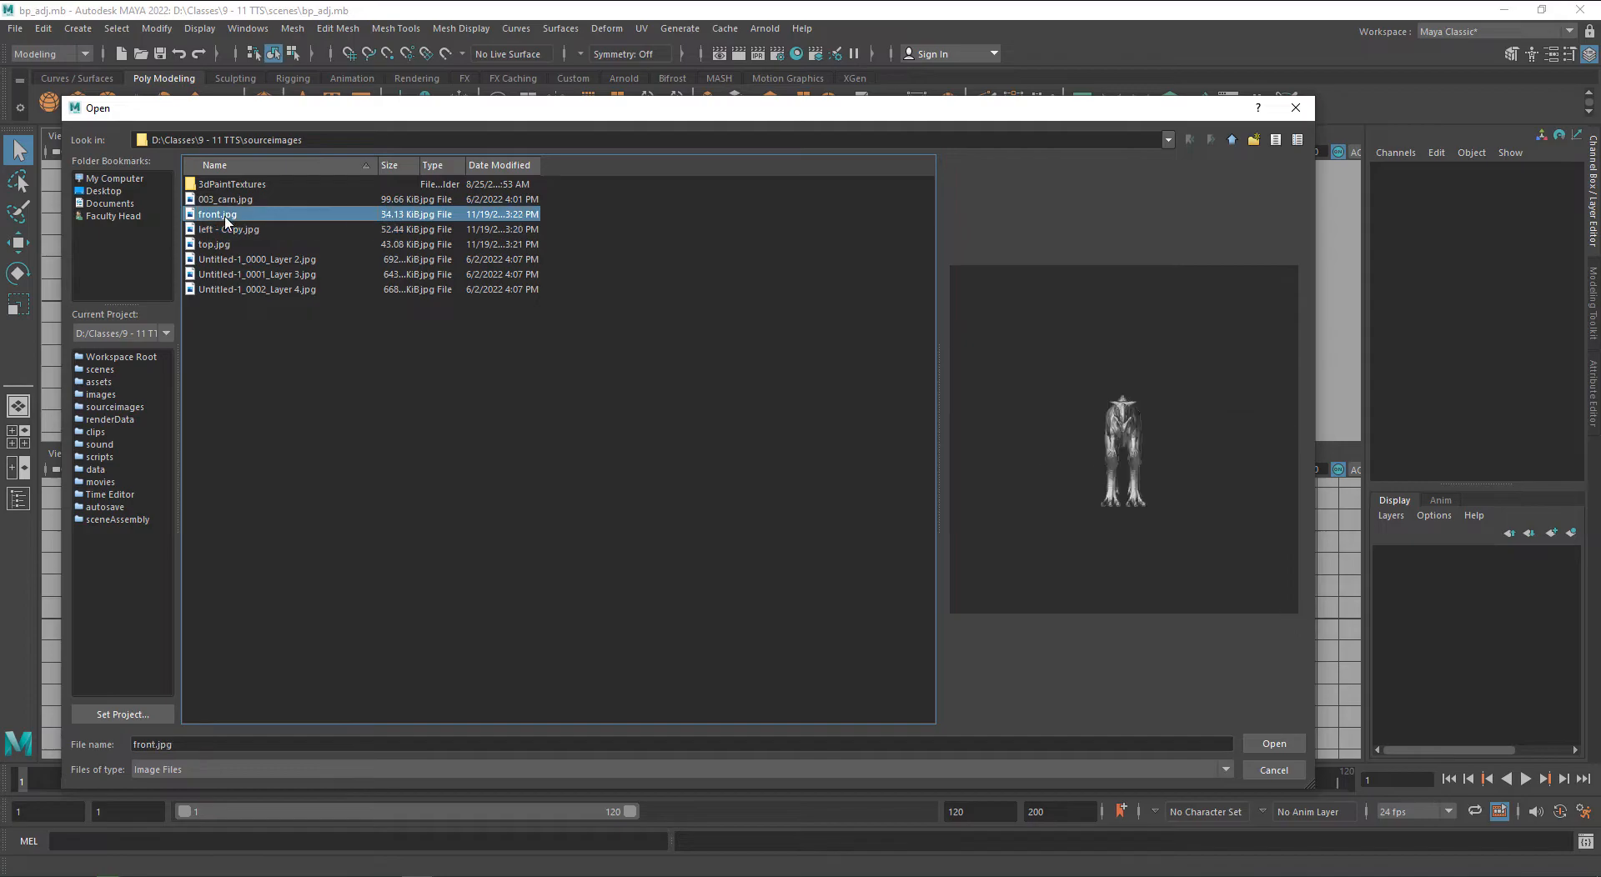
pyautogui.click(231, 246)
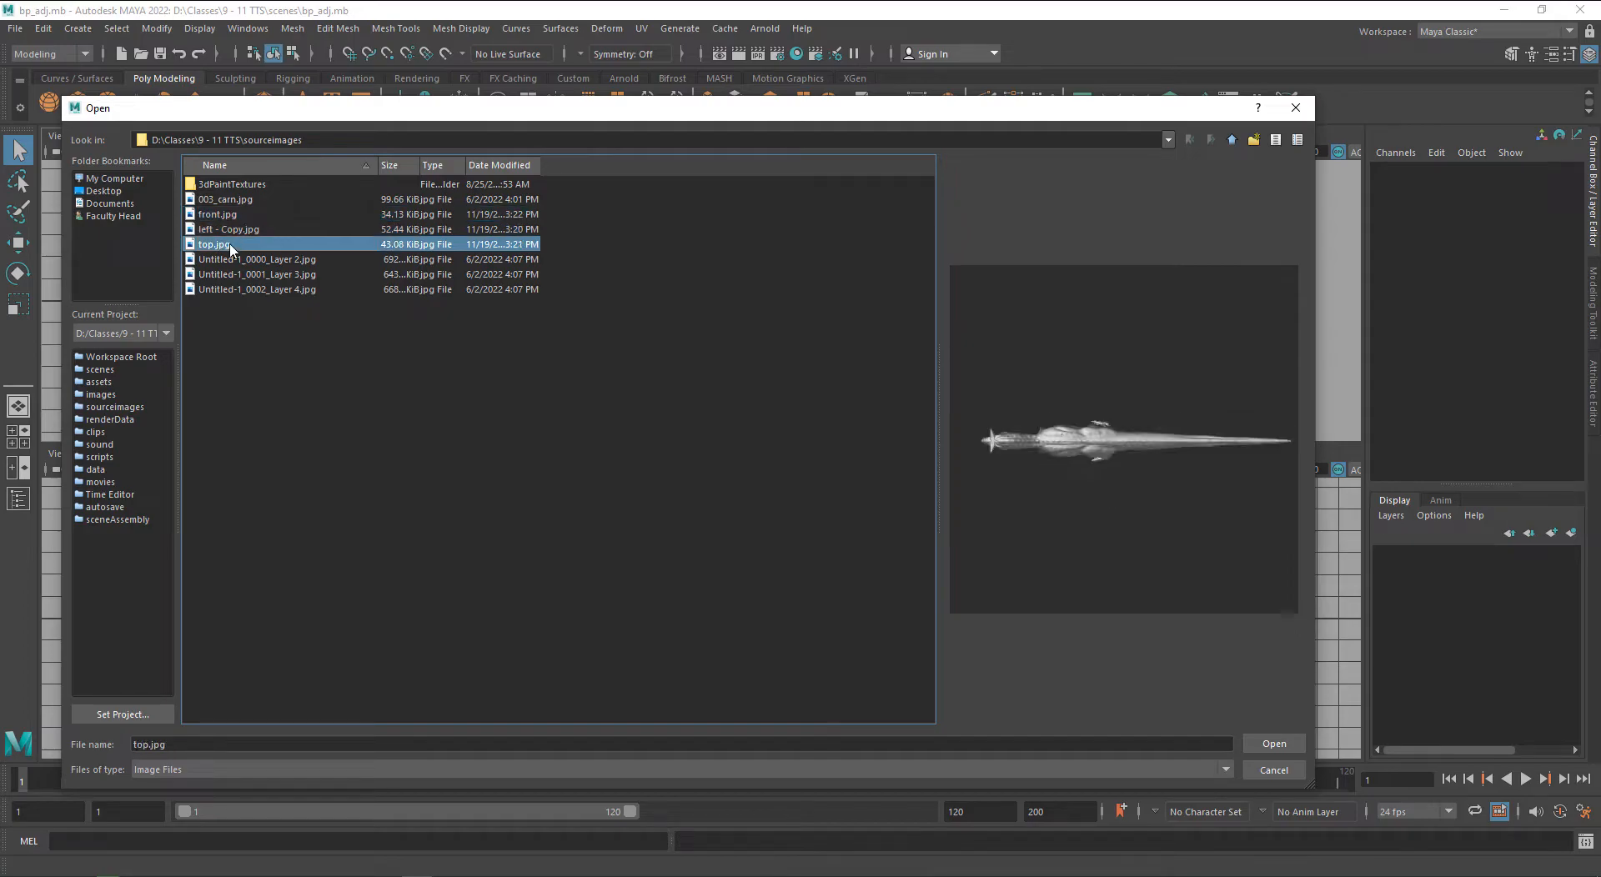
pyautogui.click(1274, 744)
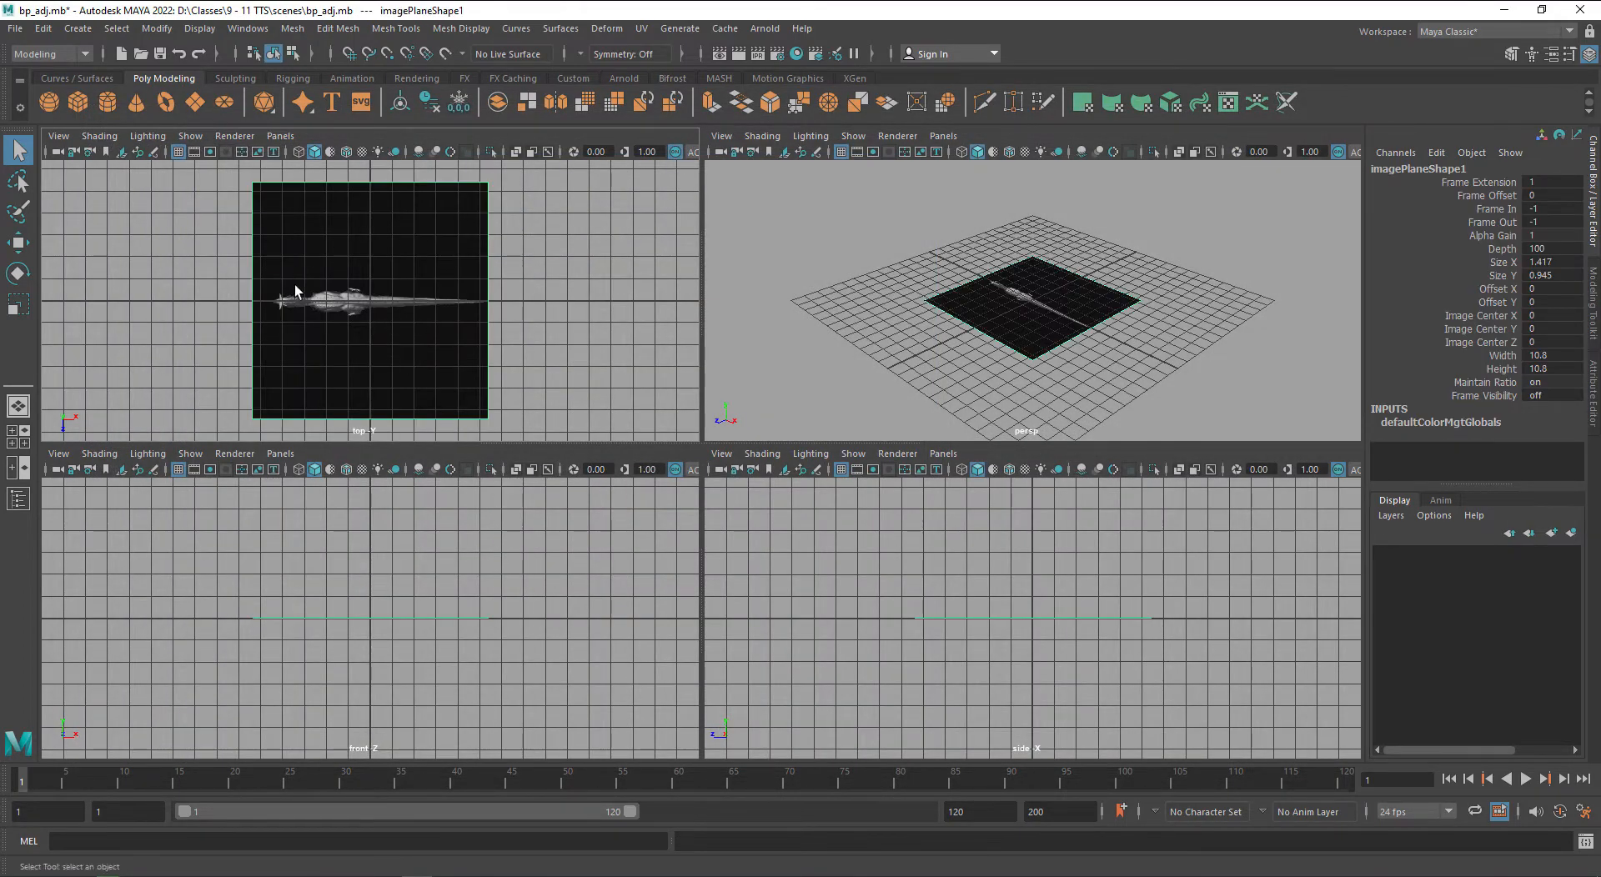
# - Import front.jpg from the sourceimages folder as an image plane in the front view
pyautogui.click(349, 552)
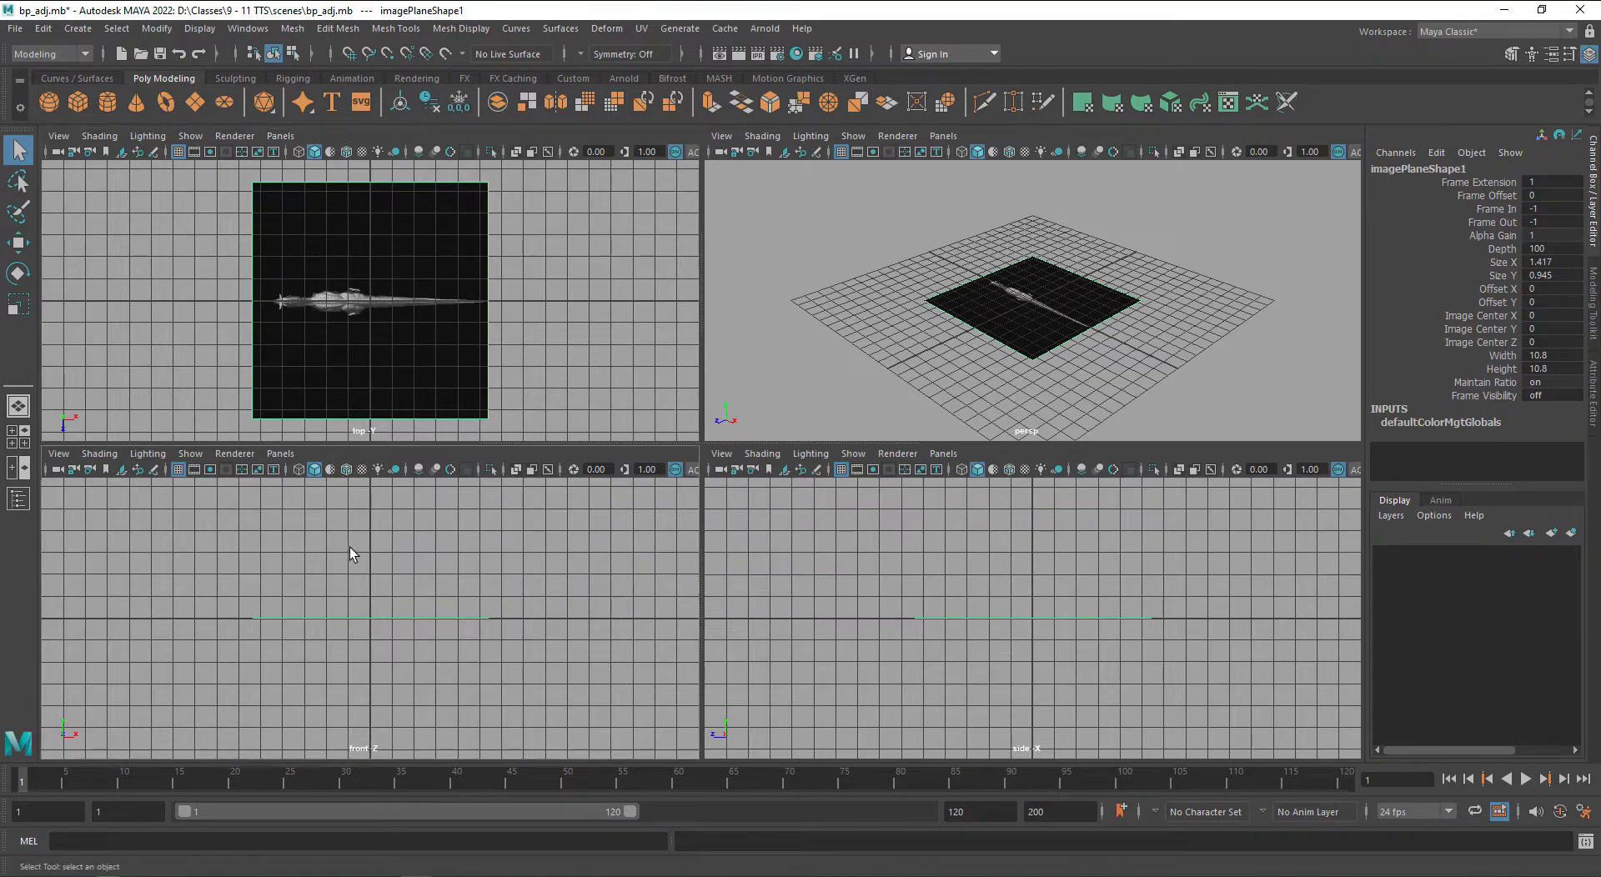
pyautogui.click(59, 453)
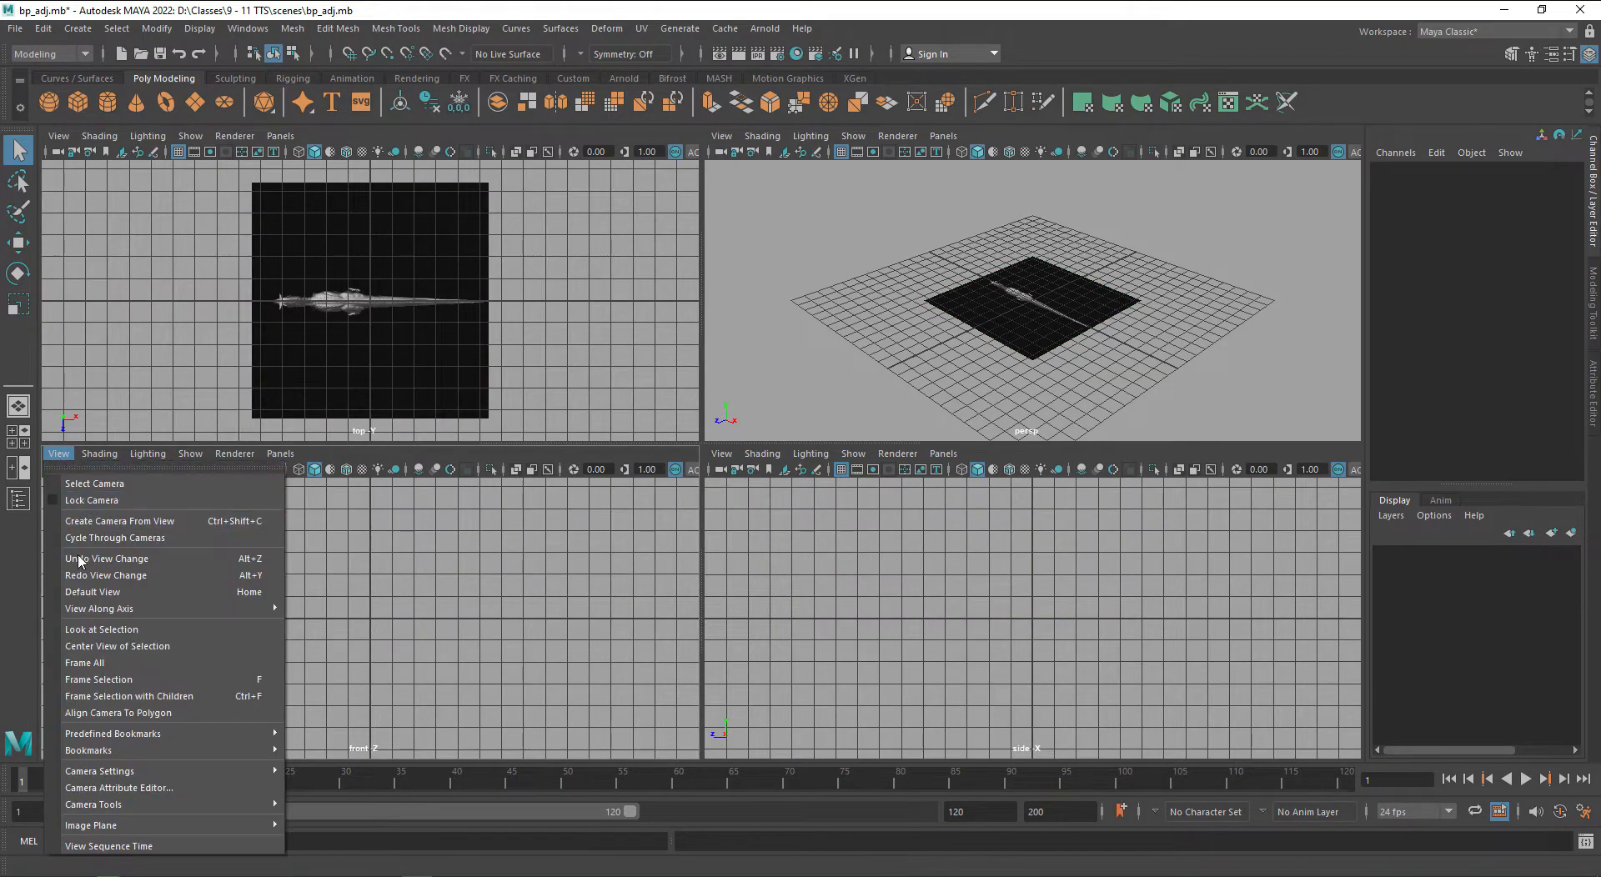
pyautogui.moveTo(120, 824)
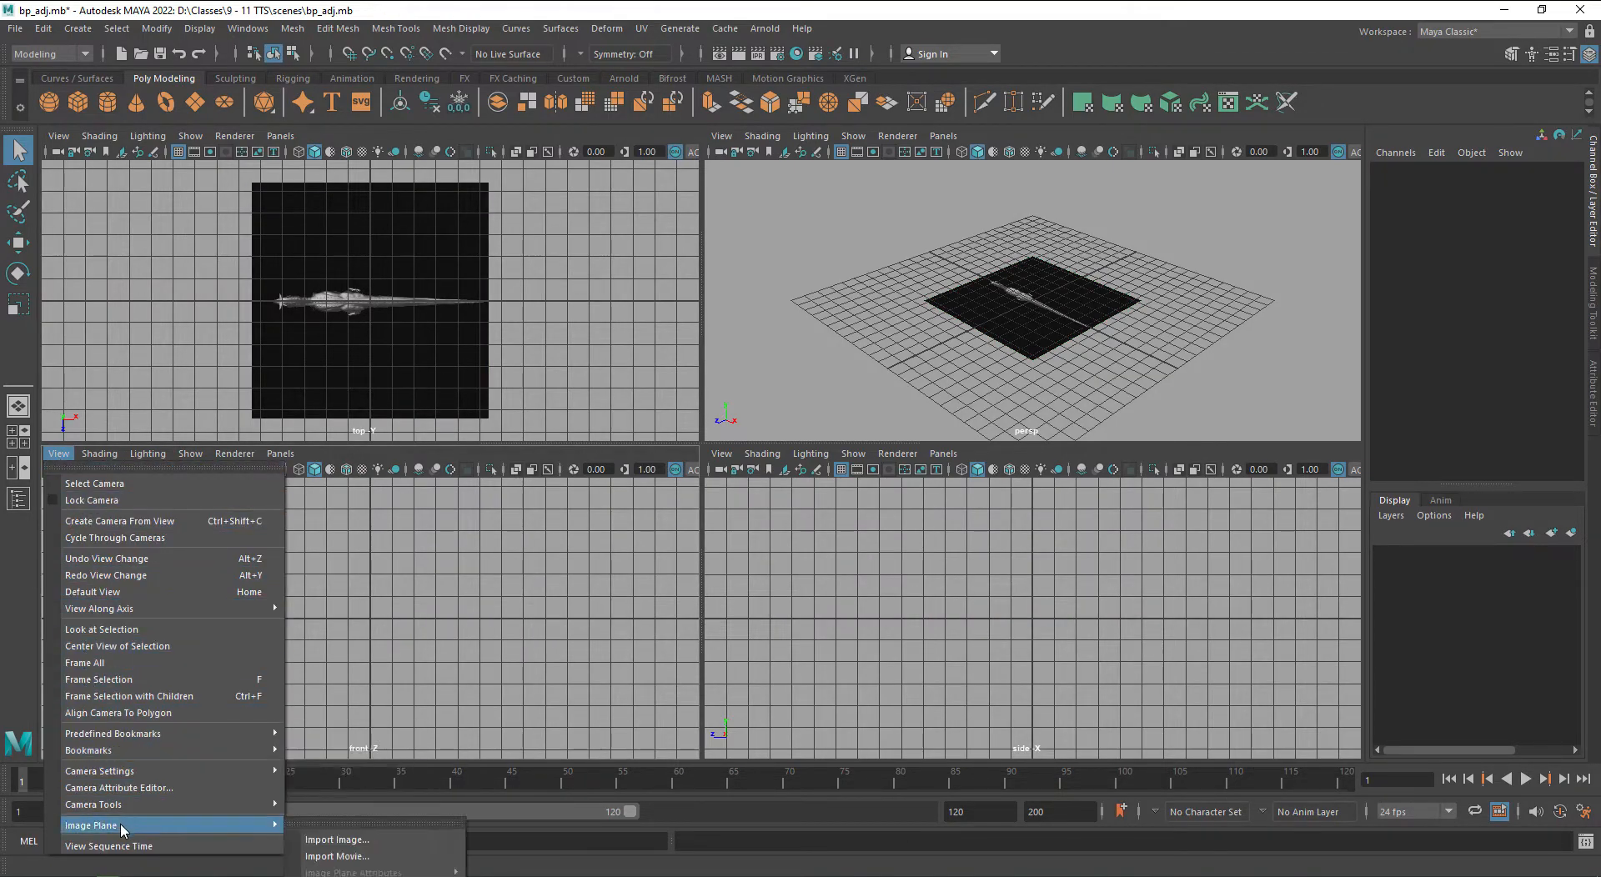
pyautogui.click(355, 840)
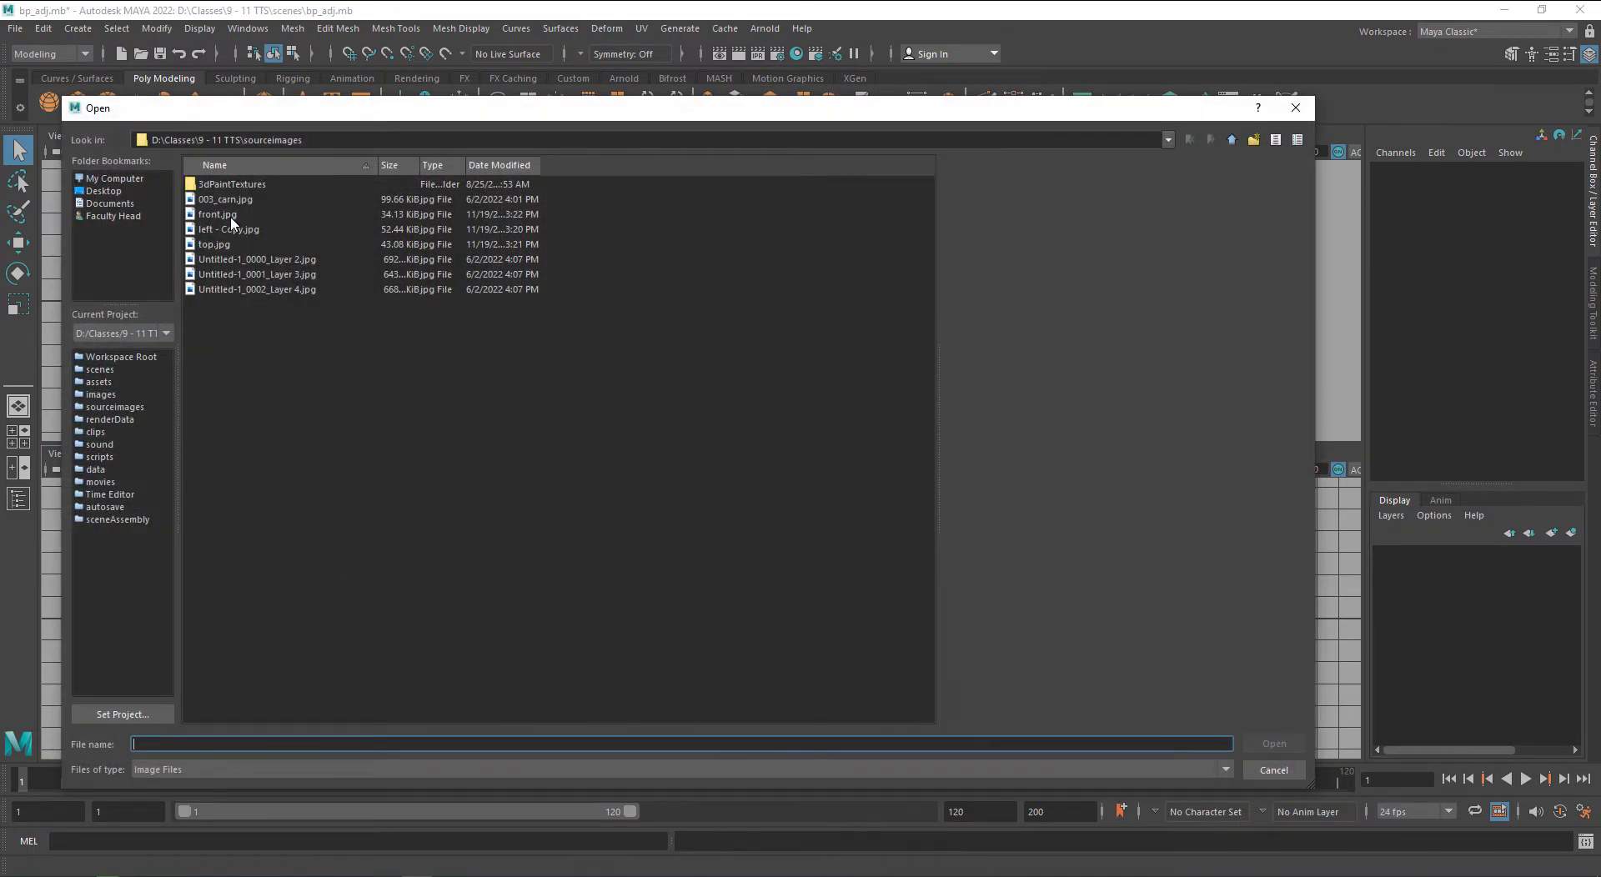
pyautogui.click(234, 216)
pyautogui.click(1273, 744)
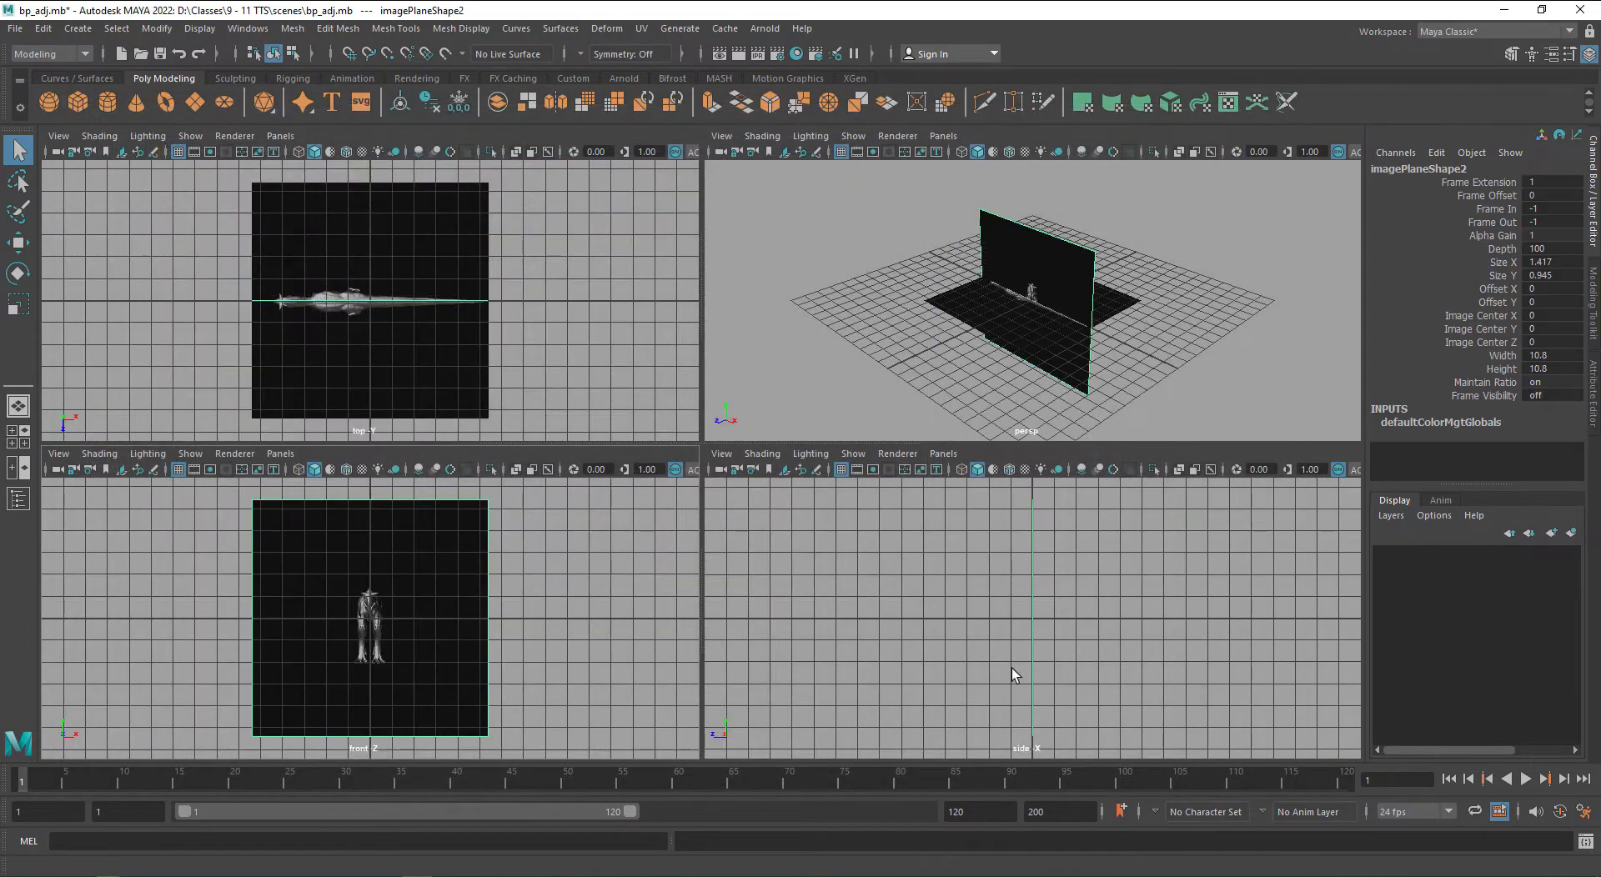
# - Import left - Copy.jpg from the sourceimages folder as an image plane in the side view
pyautogui.click(749, 544)
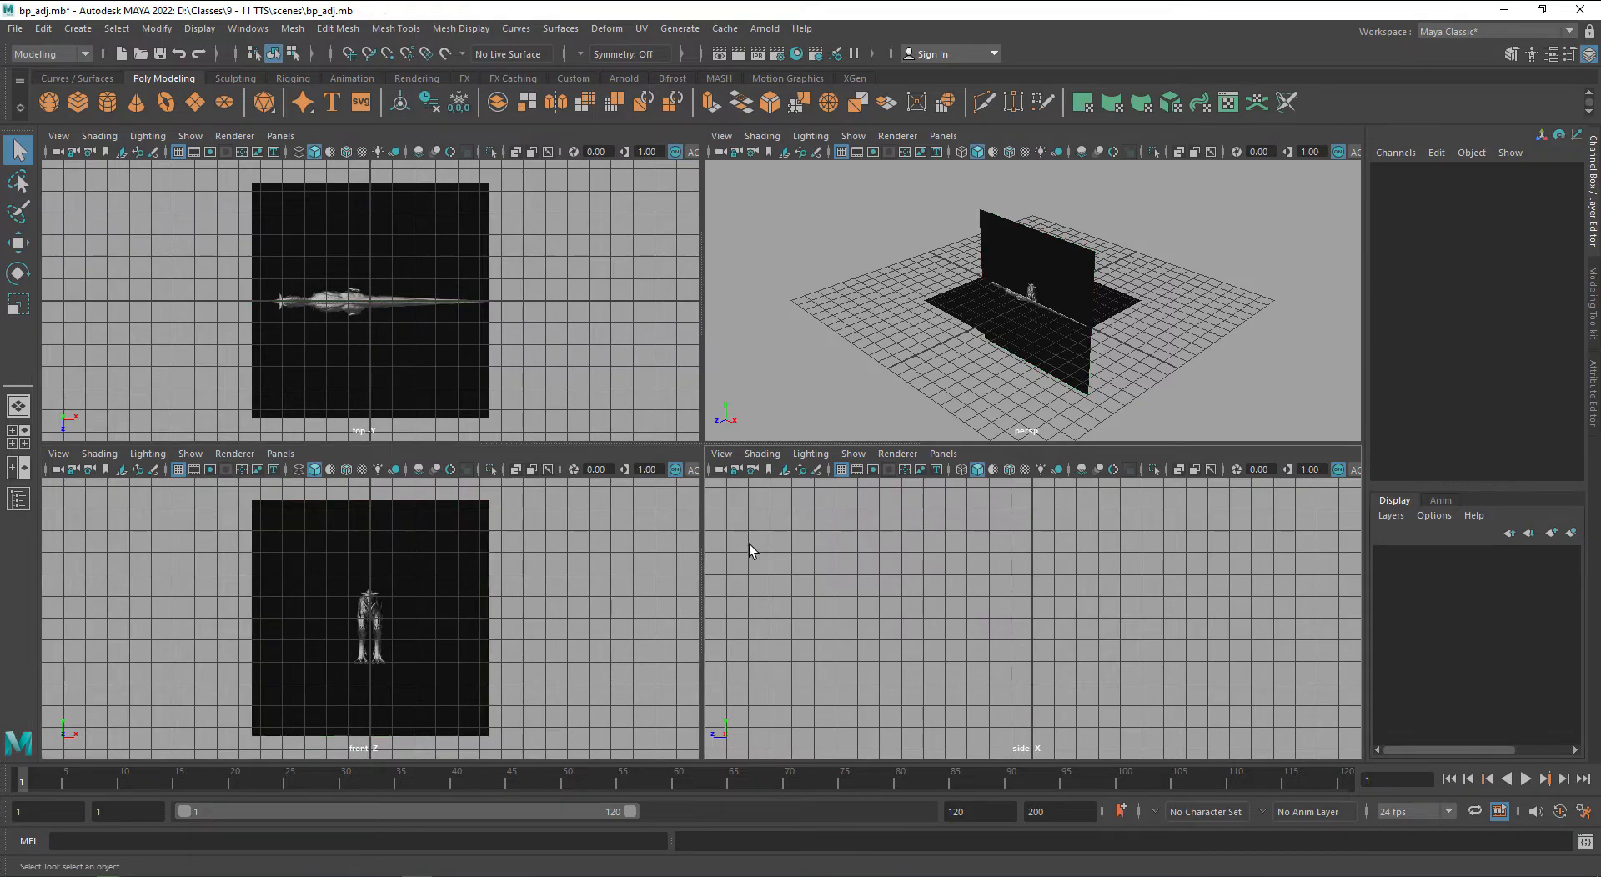
pyautogui.click(721, 454)
pyautogui.moveTo(836, 825)
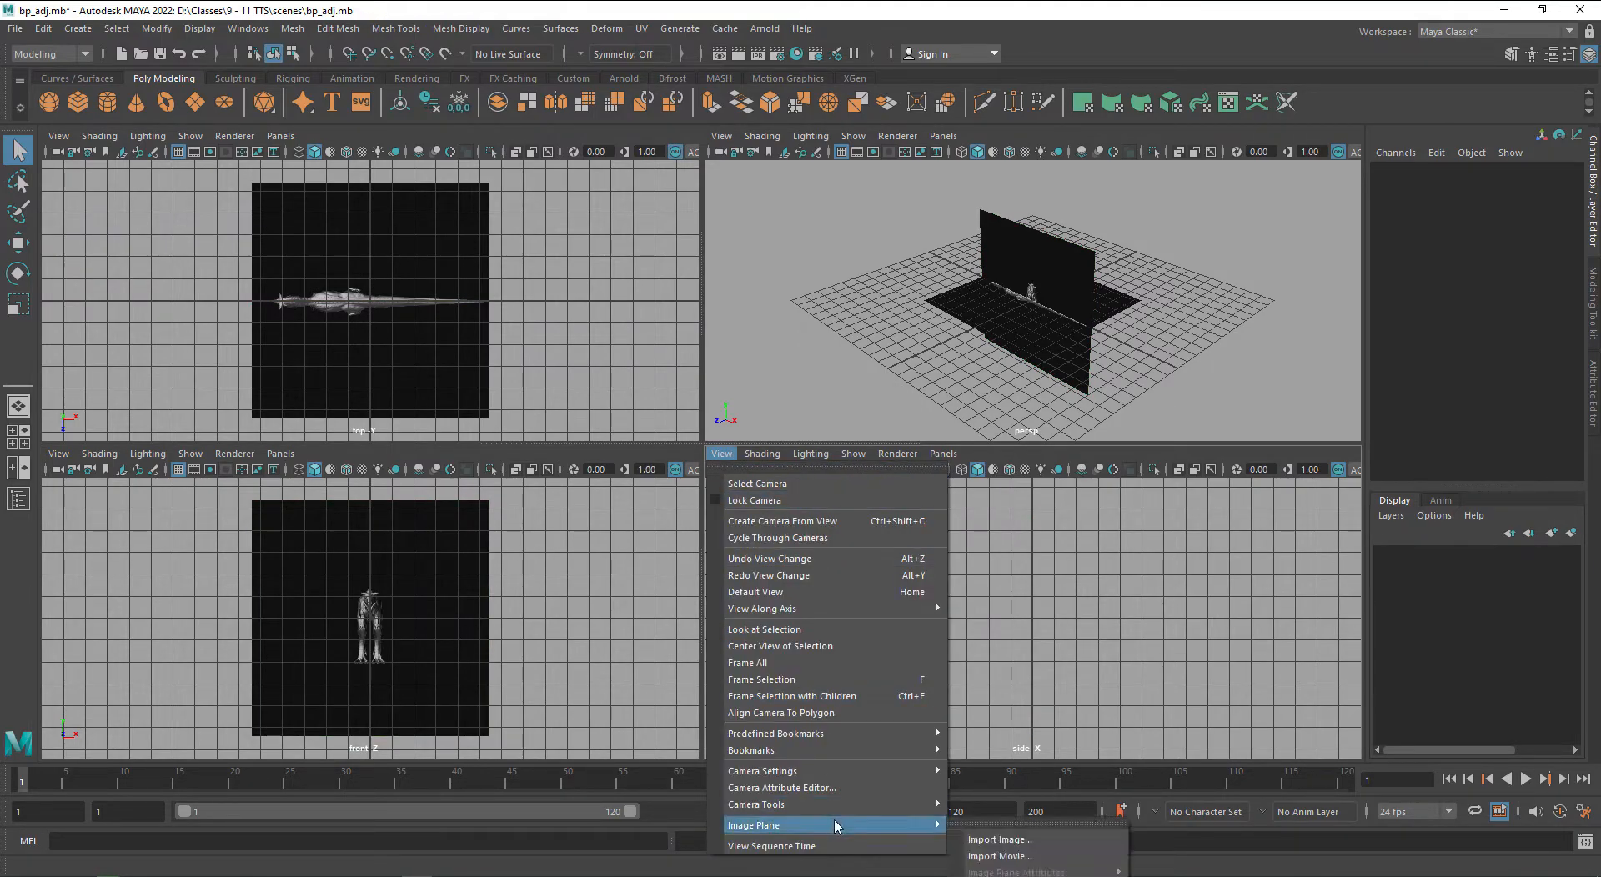
pyautogui.click(1013, 841)
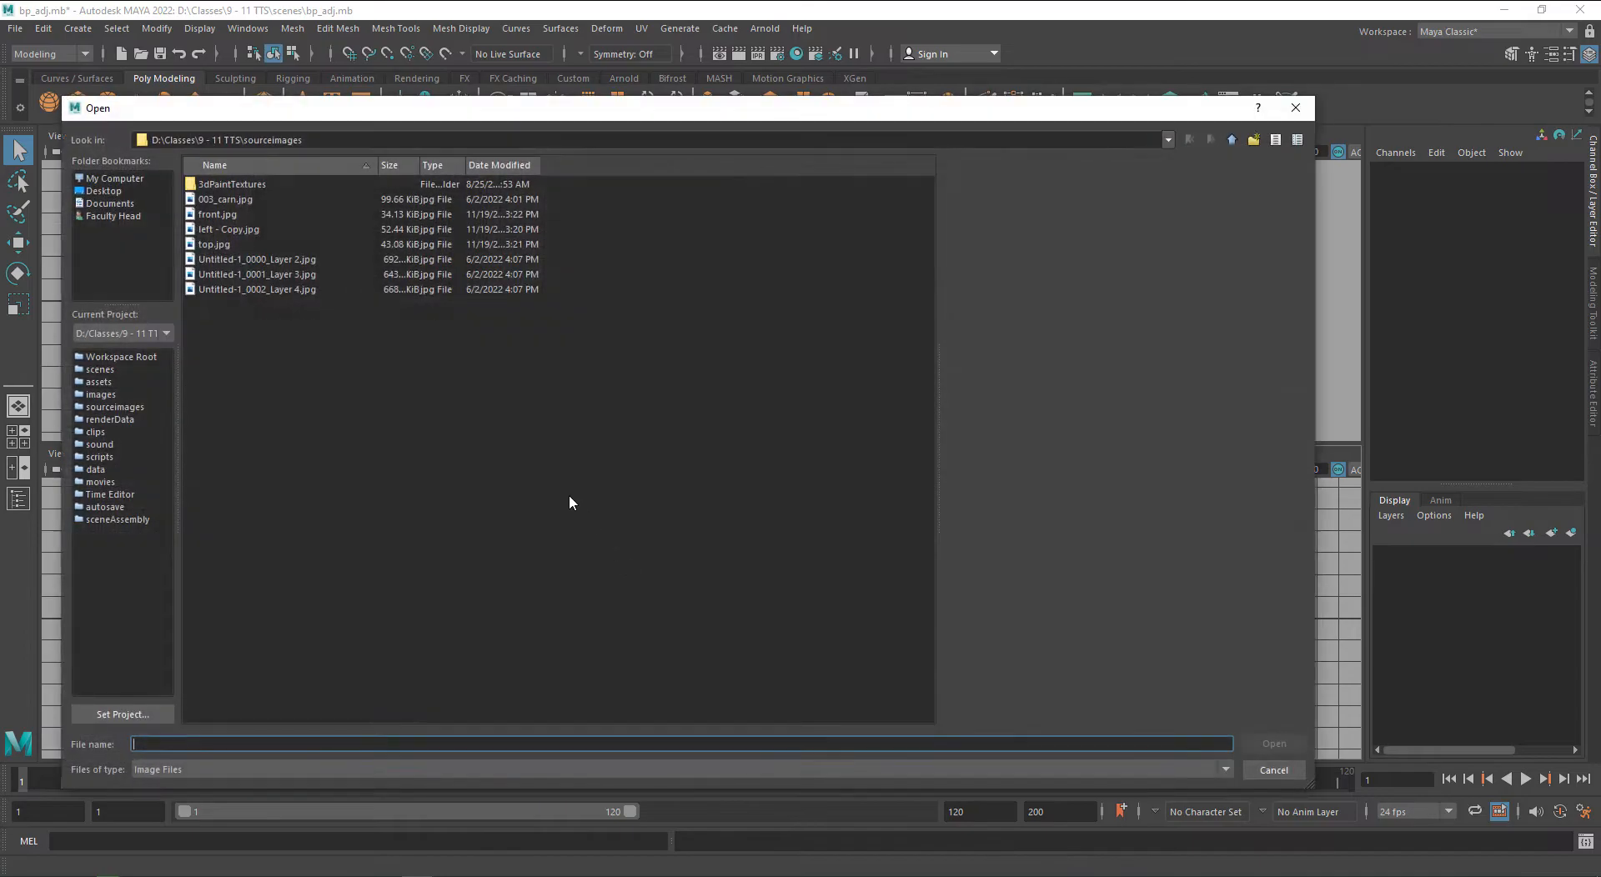
pyautogui.click(244, 229)
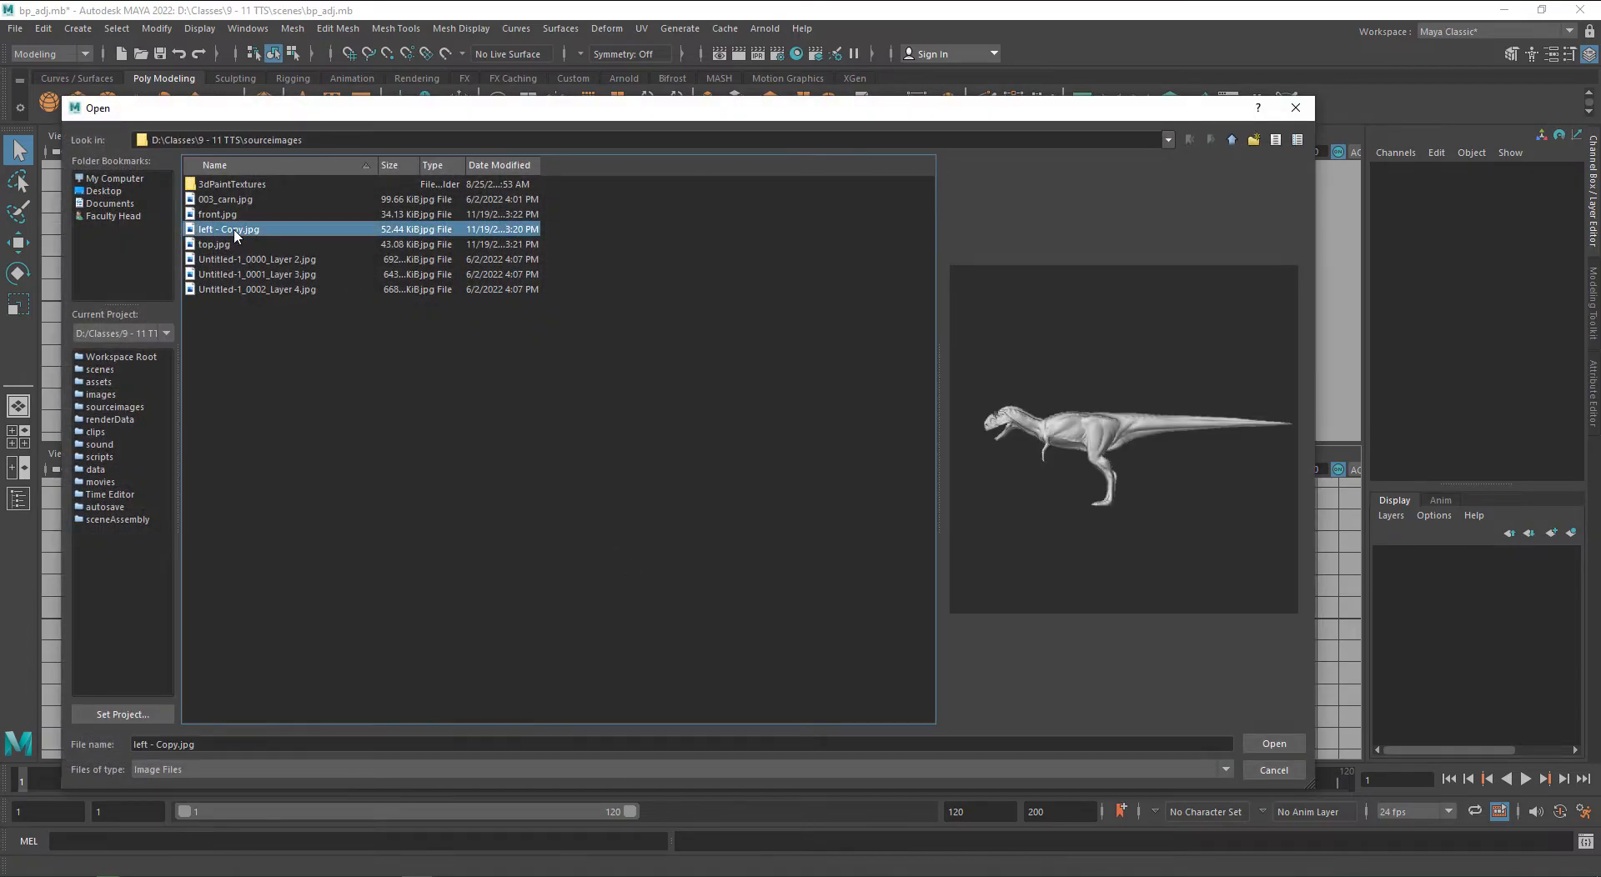
pyautogui.click(1265, 745)
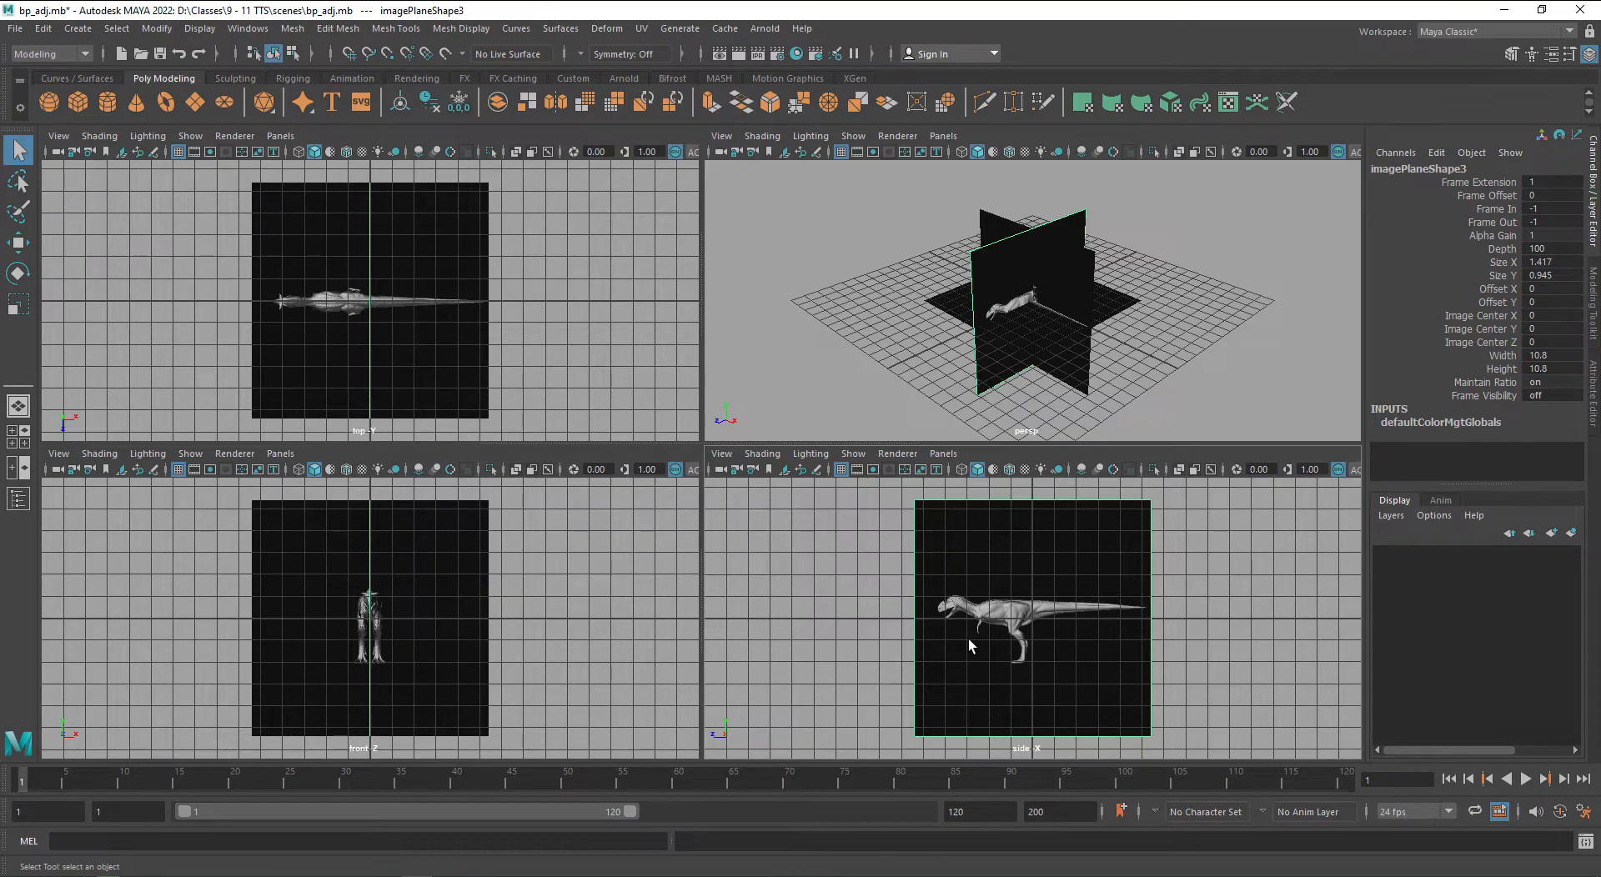
# - Maximize the perspective view, orbit around the three image planes and activate the Move tool
pyautogui.click(927, 322)
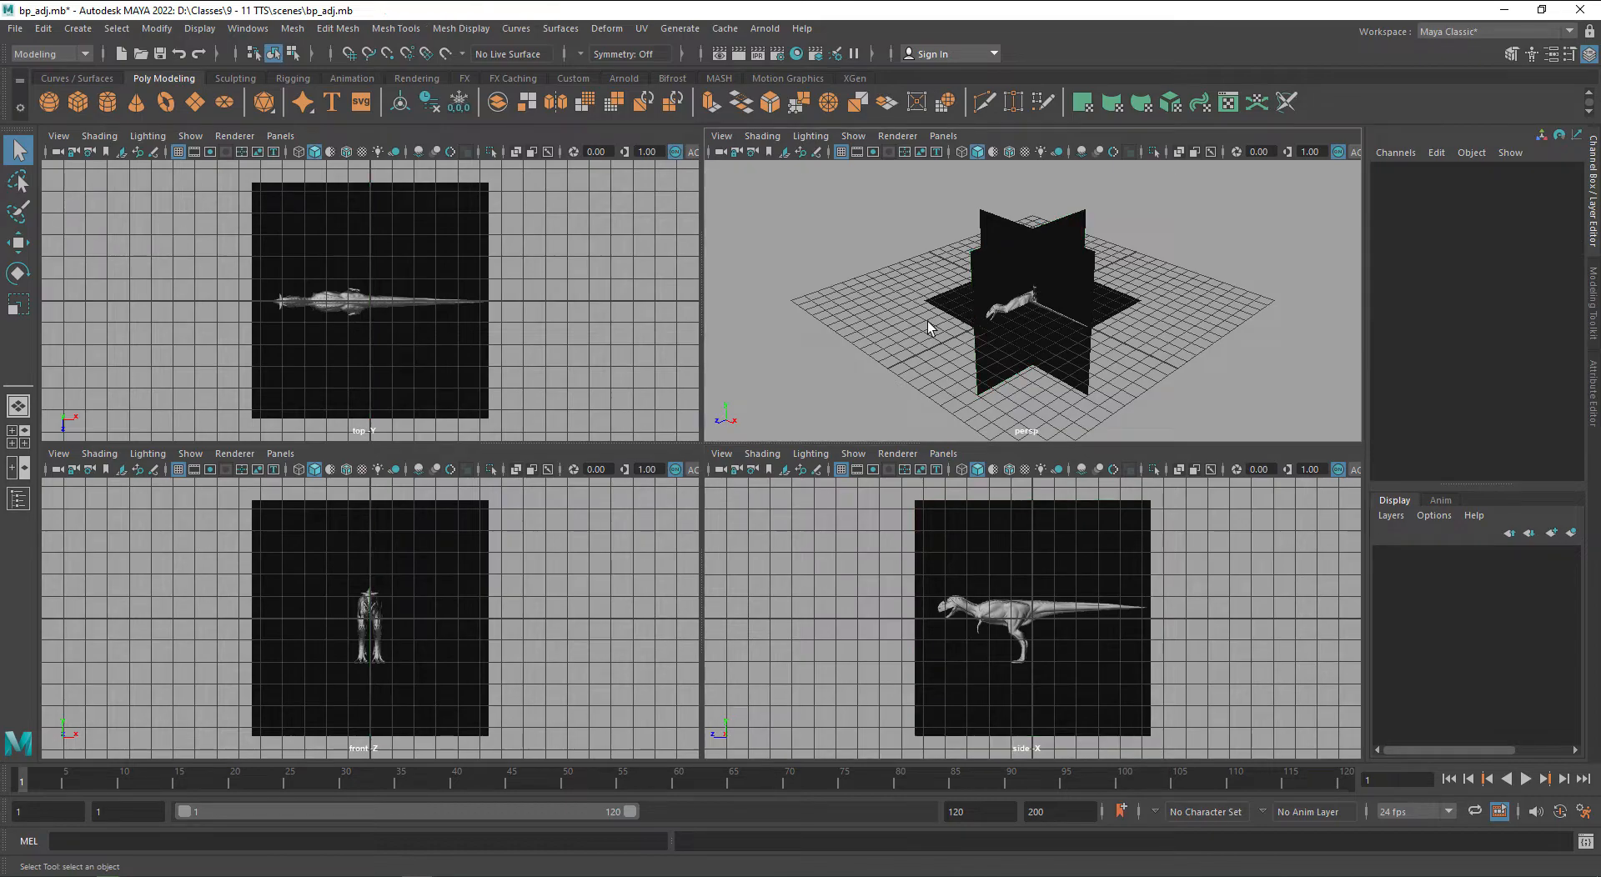
pyautogui.press('space')
pyautogui.keyDown('alt'); pyautogui.moveTo(794, 468); pyautogui.dragTo(940, 492); pyautogui.keyUp('alt')
pyautogui.press('w')
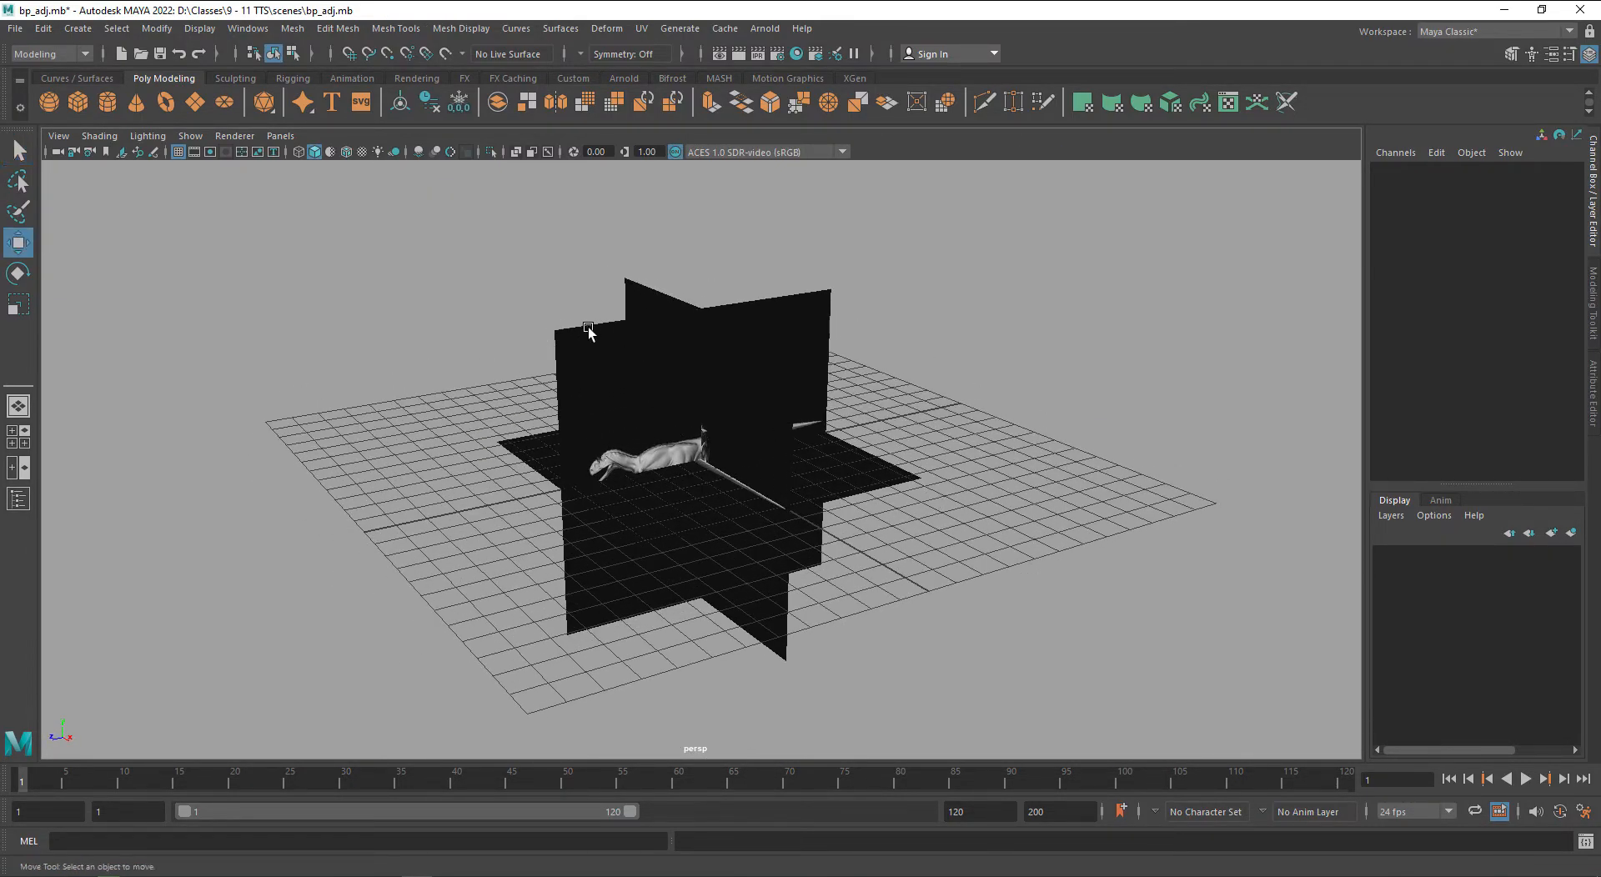
# - Select all three image planes and scale them uniformly to 2.24 in X, Y and Z
pyautogui.click(559, 425)
pyautogui.keyDown('alt'); pyautogui.moveTo(559, 427); pyautogui.dragTo(564, 450); pyautogui.keyUp('alt')
pyautogui.moveTo(1034, 524); pyautogui.dragTo(579, 672)
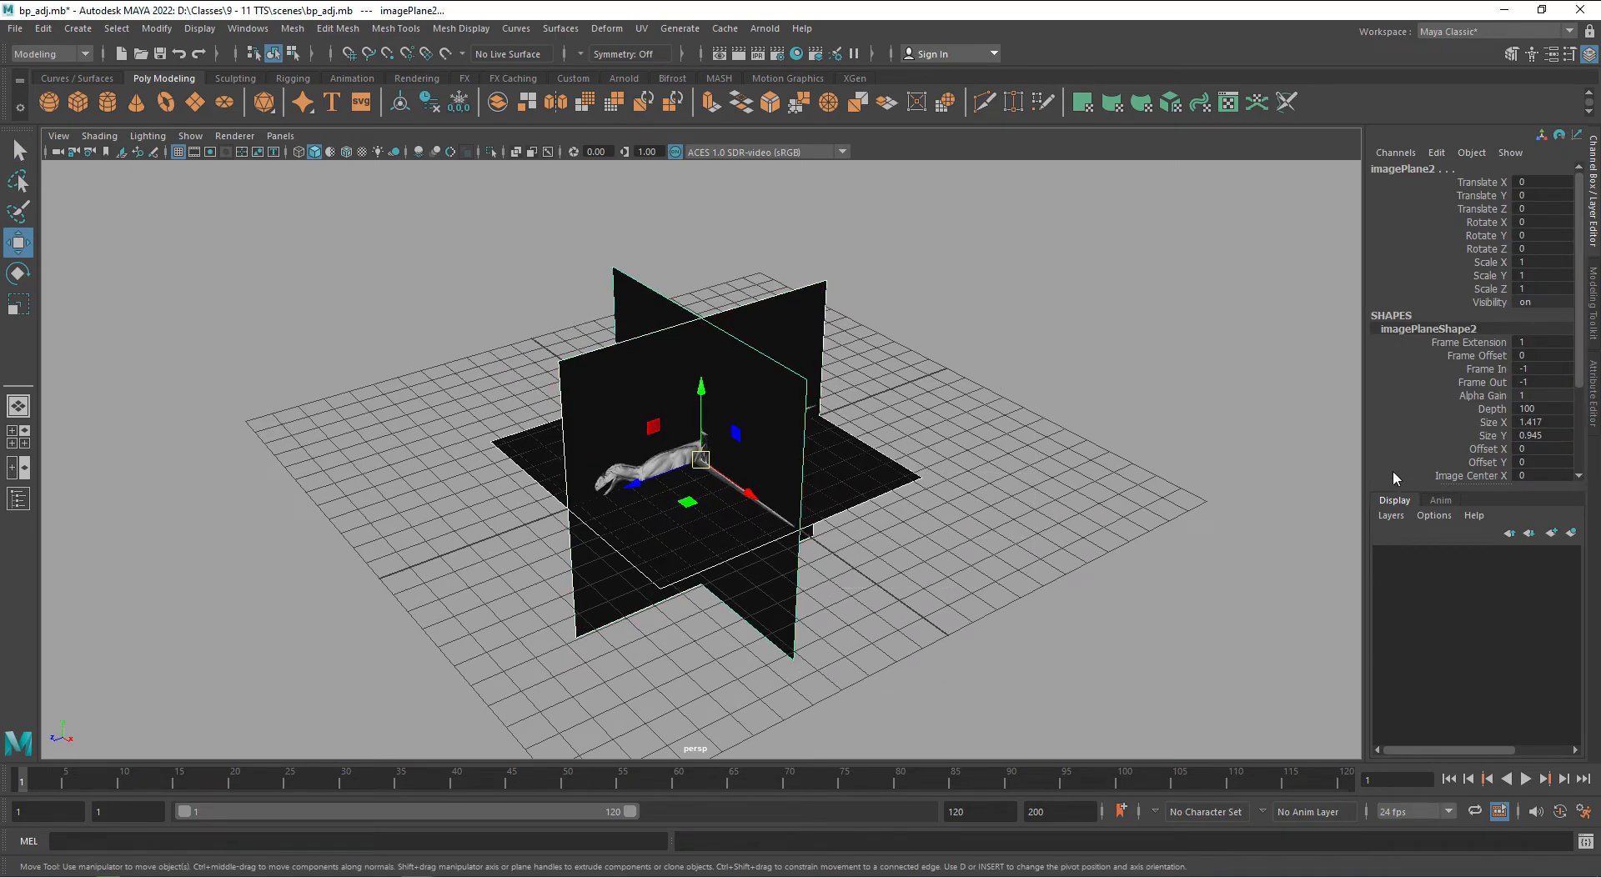
pyautogui.moveTo(1489, 484); pyautogui.dragTo(1499, 686)
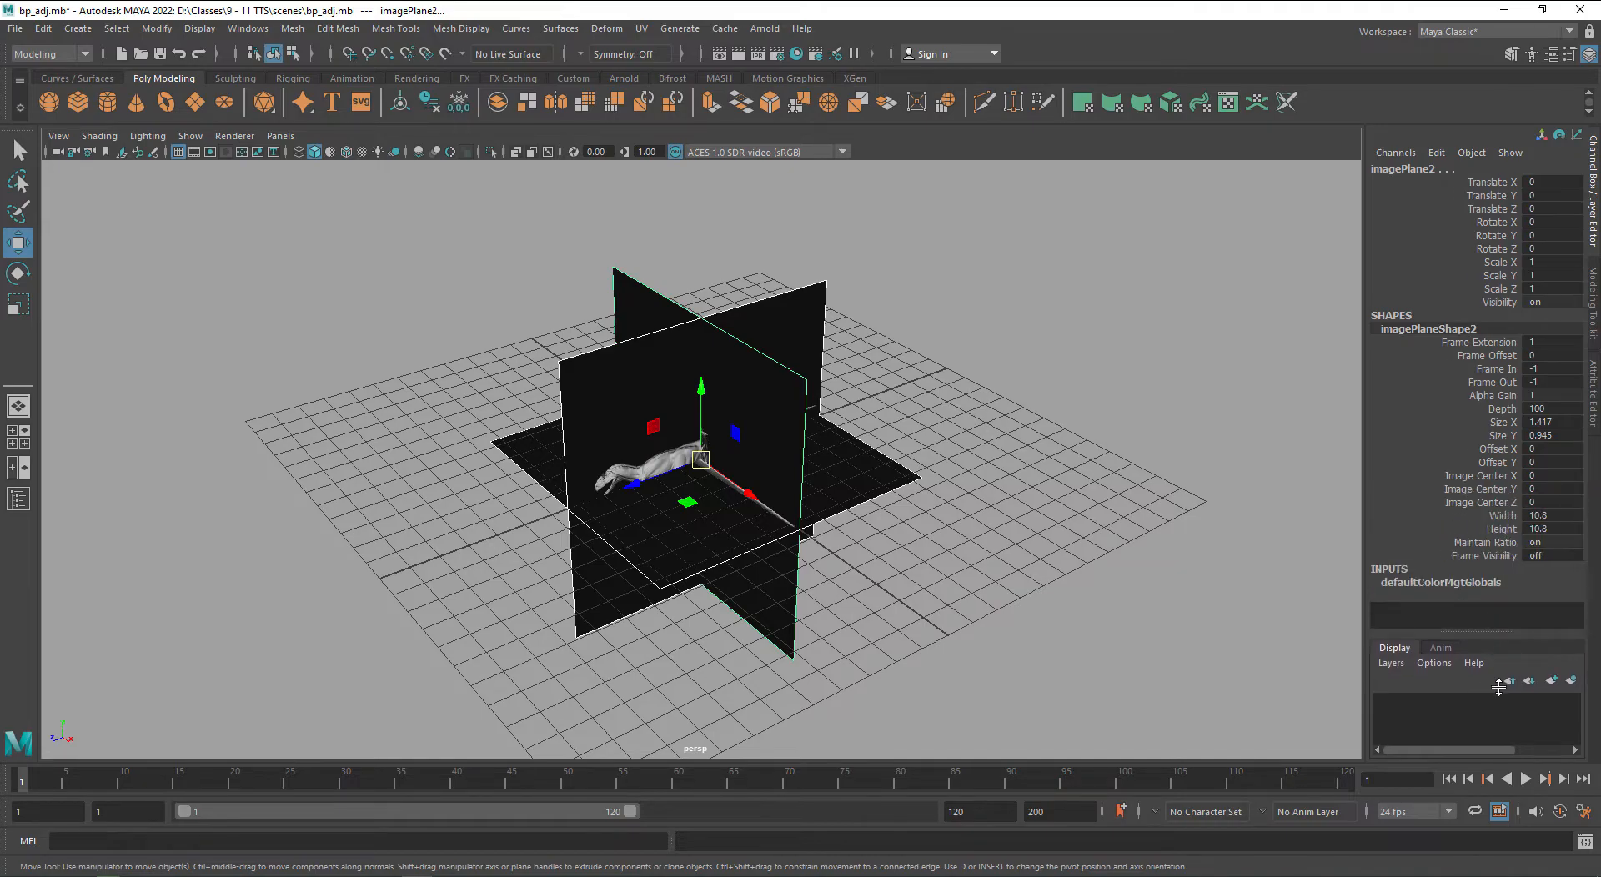
pyautogui.moveTo(1497, 262); pyautogui.dragTo(1503, 290)
pyautogui.moveTo(1006, 465)
pyautogui.mouseDown(button='middle')
pyautogui.moveTo(993, 467)
pyautogui.moveTo(1034, 461)
pyautogui.mouseUp(button='middle')
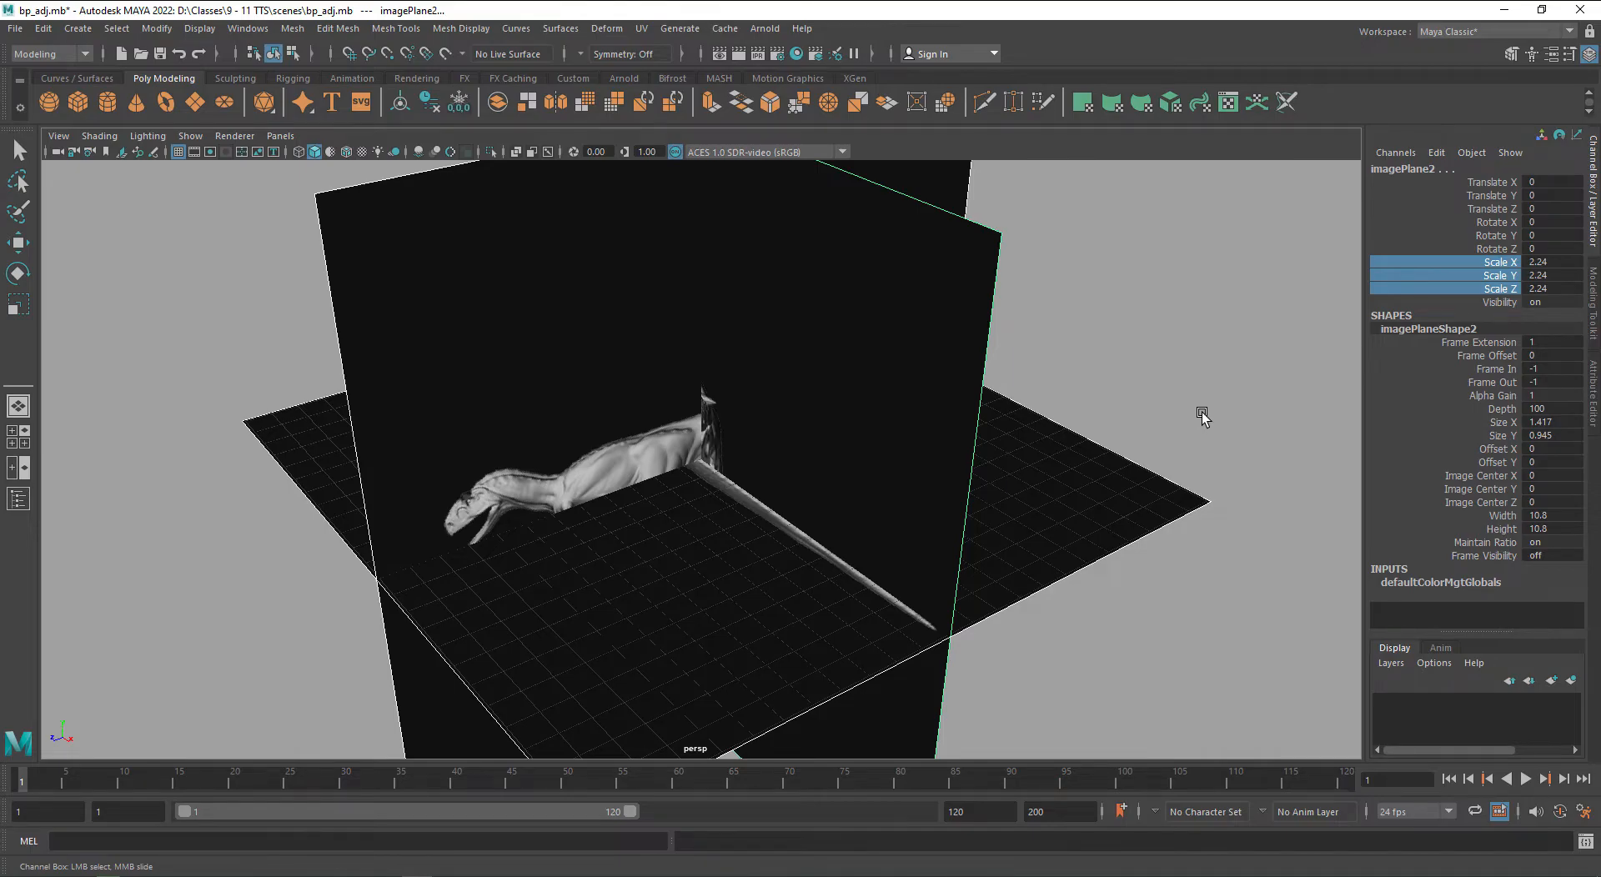
pyautogui.scroll(-2, 1205, 412)
pyautogui.click(1205, 412)
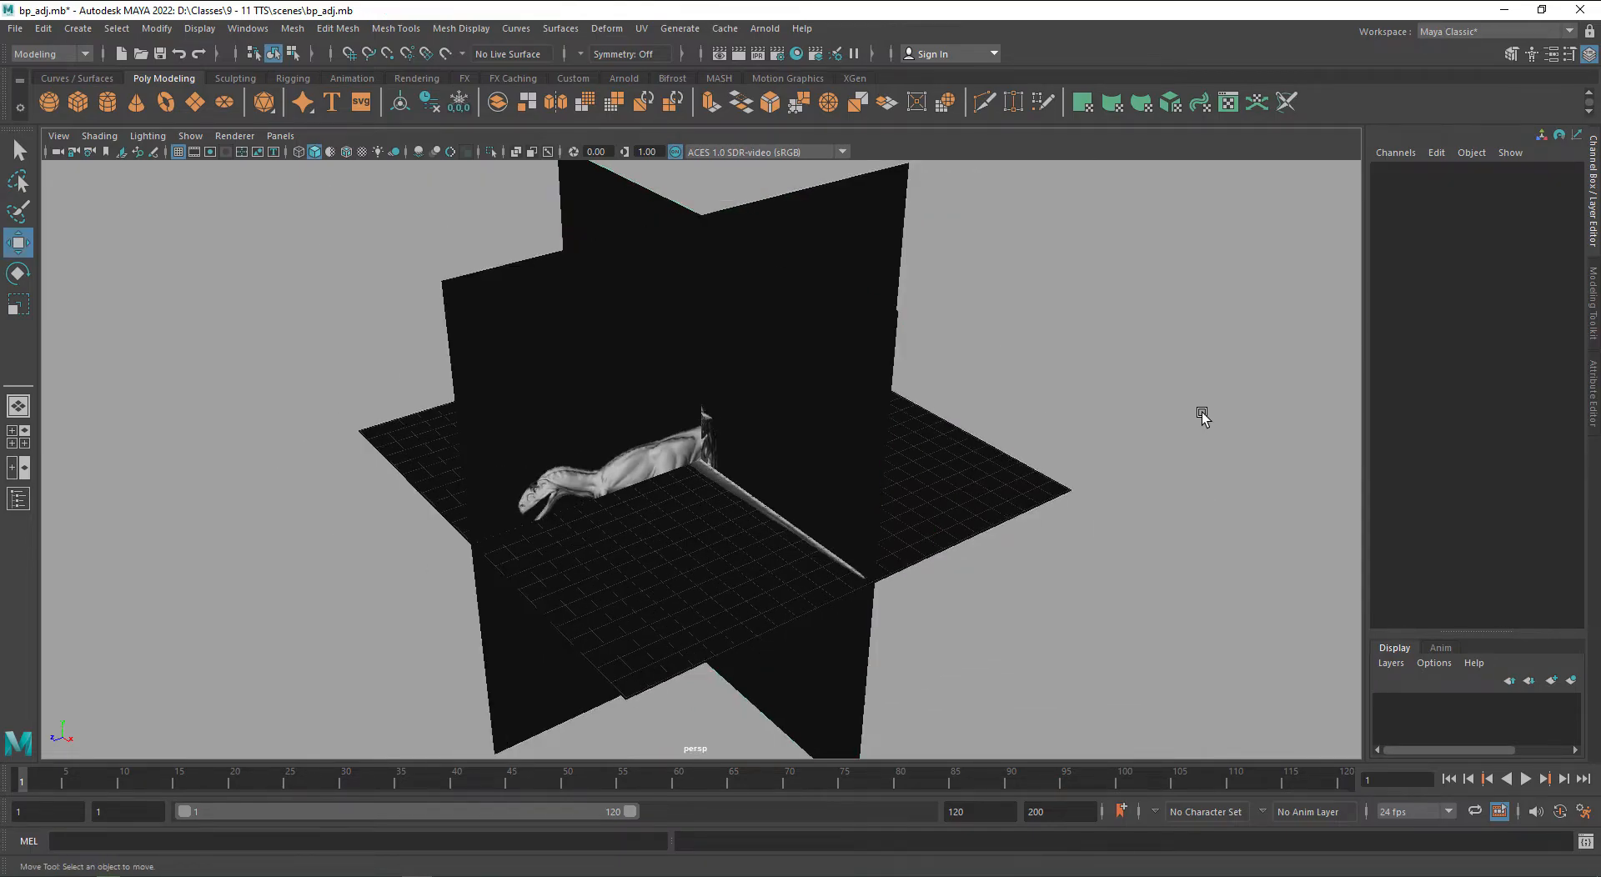
# - Move the side-view image plane back from the grid centre by setting its Translate X to -20
pyautogui.click(505, 267)
pyautogui.keyDown('alt'); pyautogui.moveTo(778, 451); pyautogui.dragTo(804, 464); pyautogui.keyUp('alt')
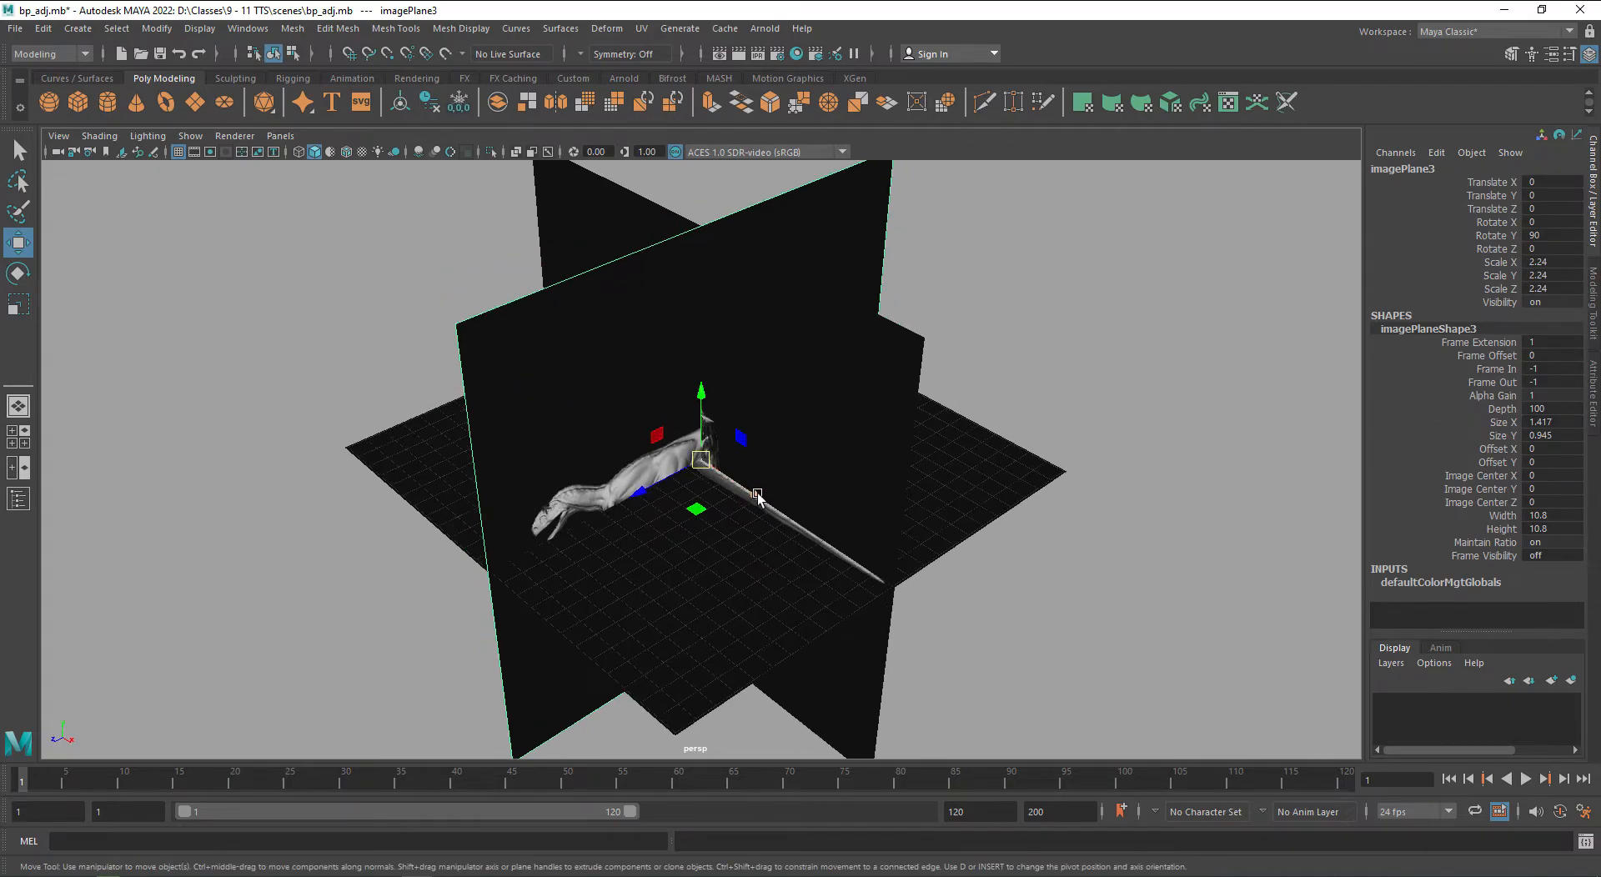
pyautogui.click(1065, 368)
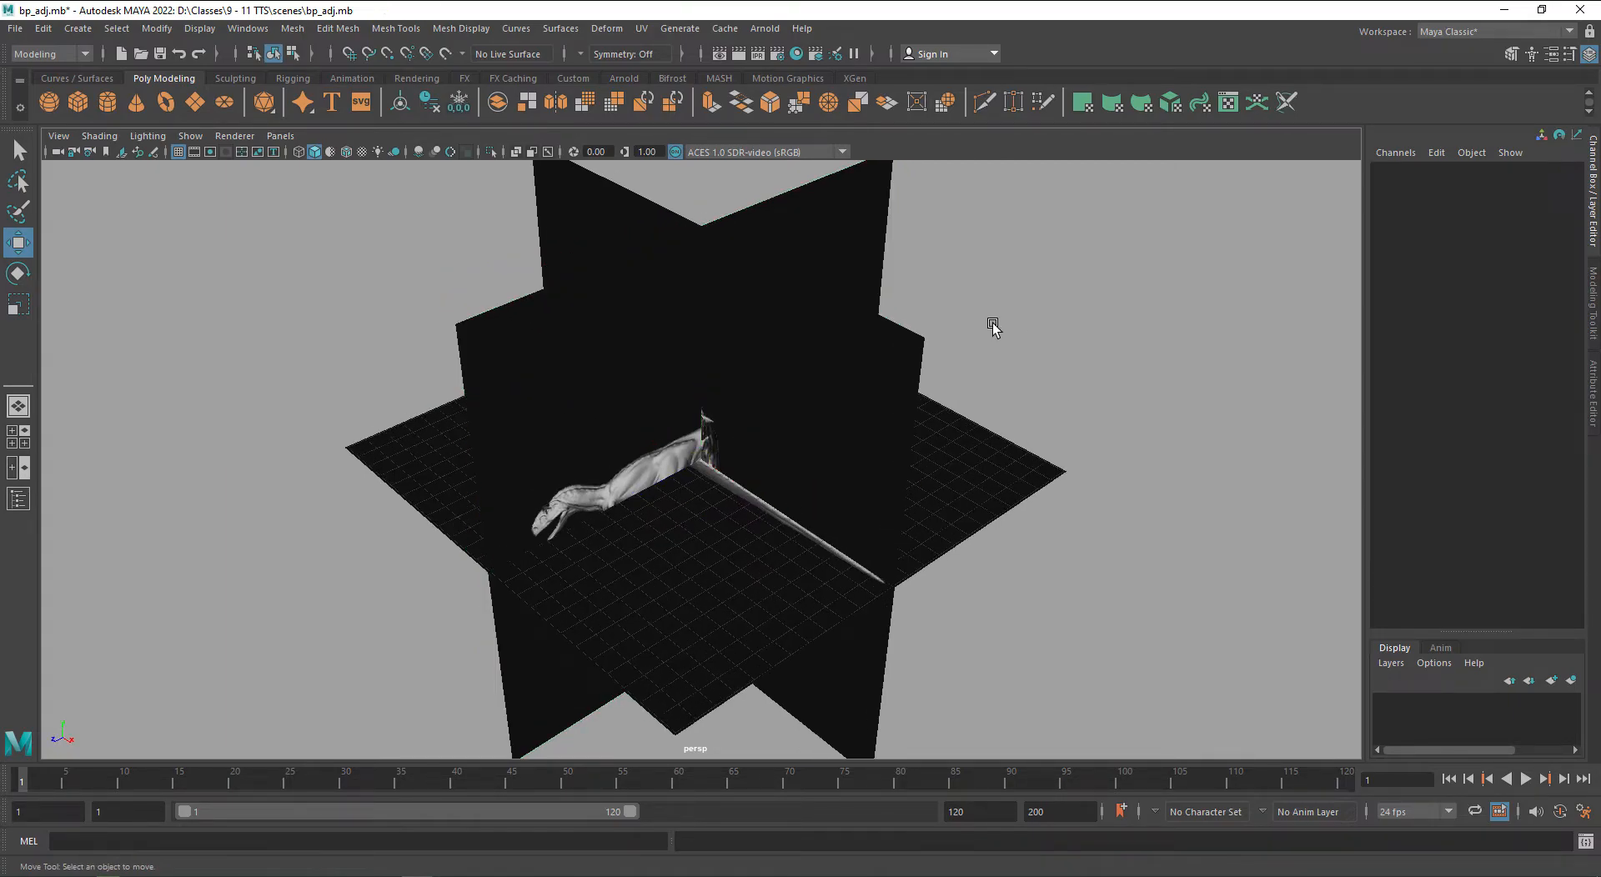
pyautogui.click(659, 266)
pyautogui.moveTo(752, 497); pyautogui.dragTo(525, 351)
pyautogui.hotkey('ctrl', 'z')
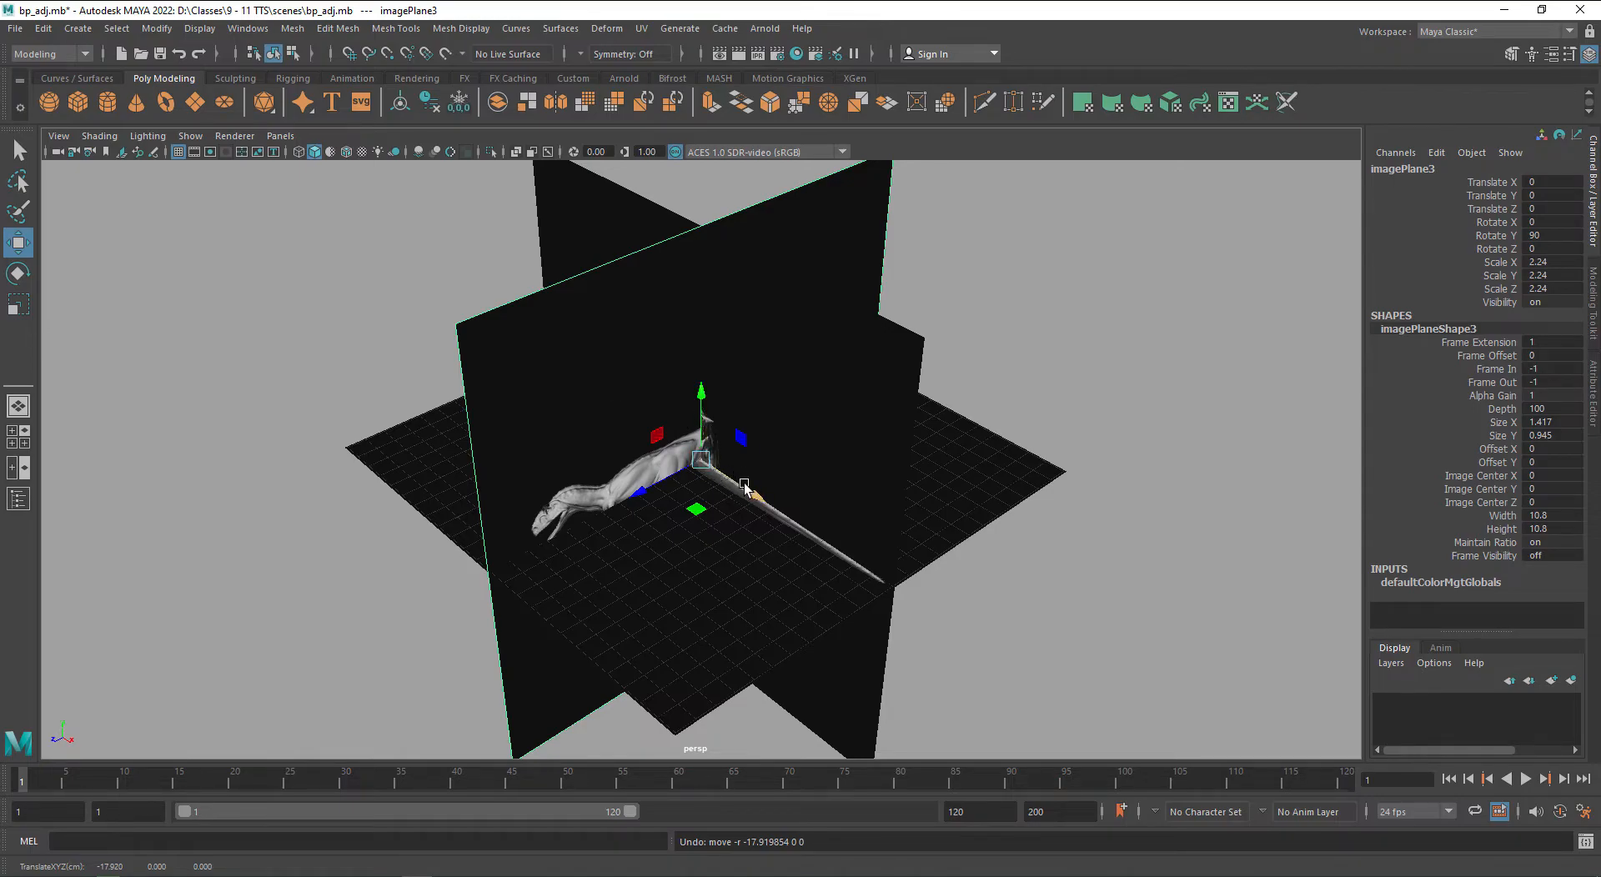
pyautogui.moveTo(751, 493); pyautogui.dragTo(542, 369)
pyautogui.doubleClick(1553, 182)
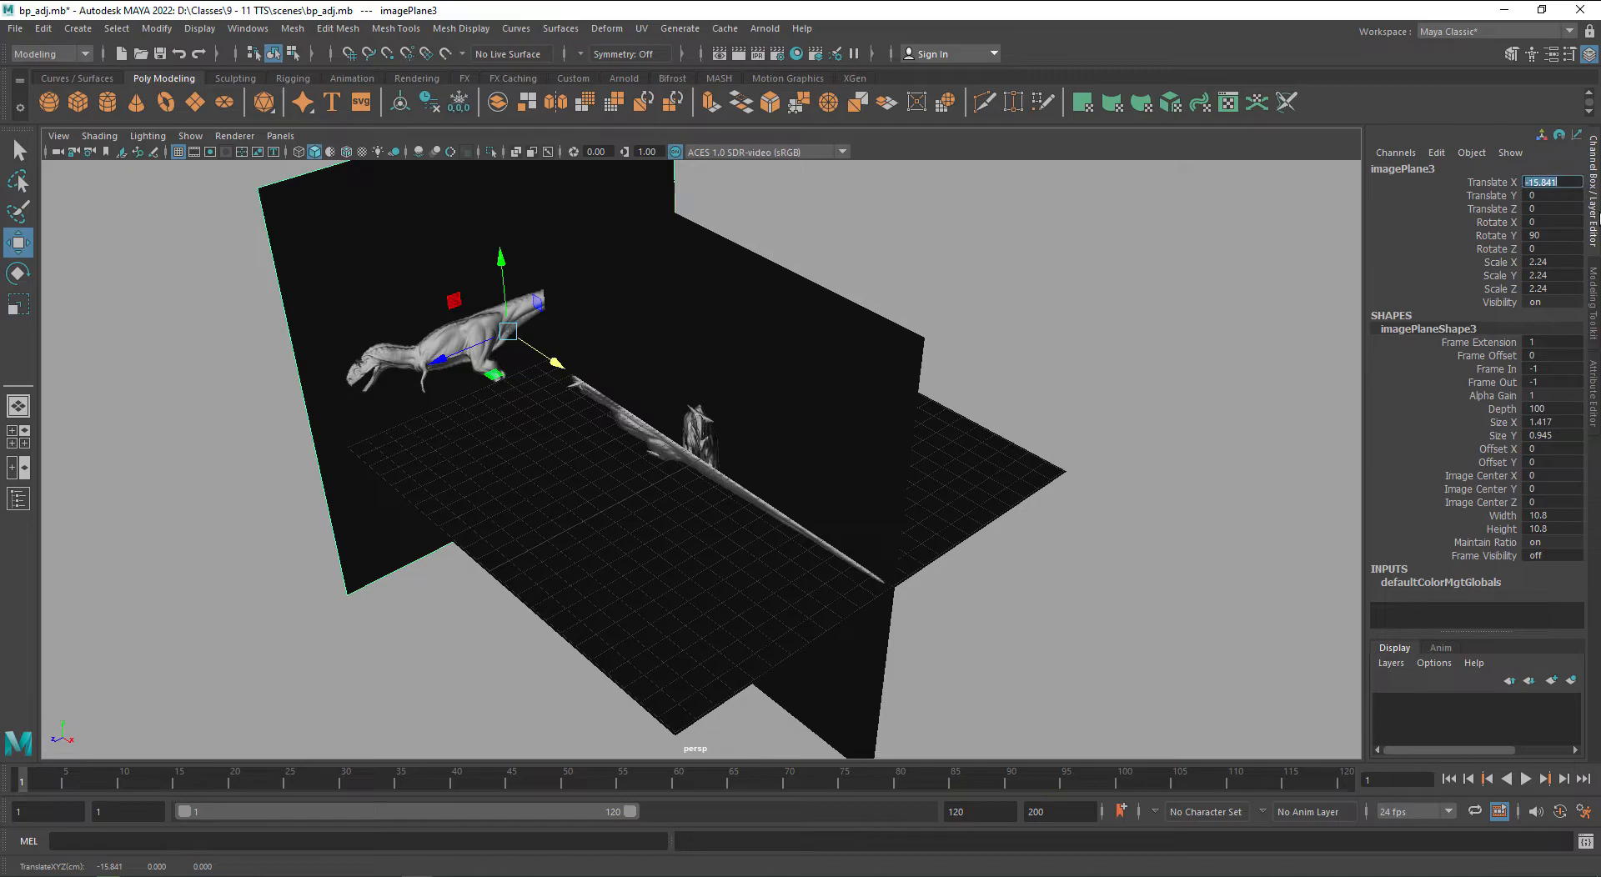
pyautogui.write('-20')
pyautogui.press('Return')
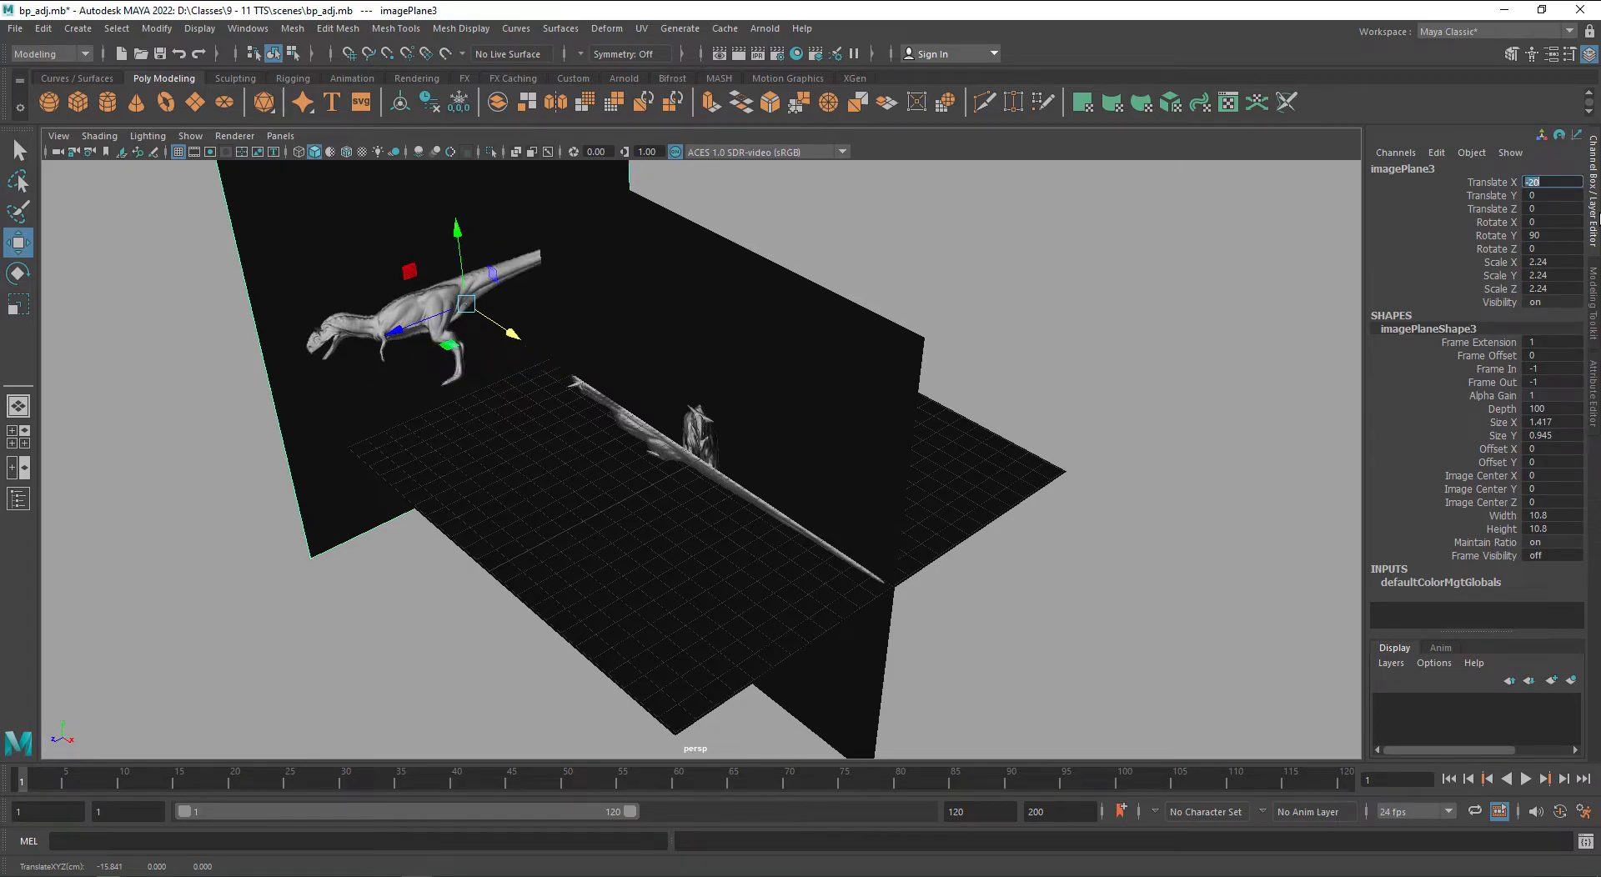
# - Move the front-view image plane behind the grid by setting its Translate Z to -20
pyautogui.click(868, 317)
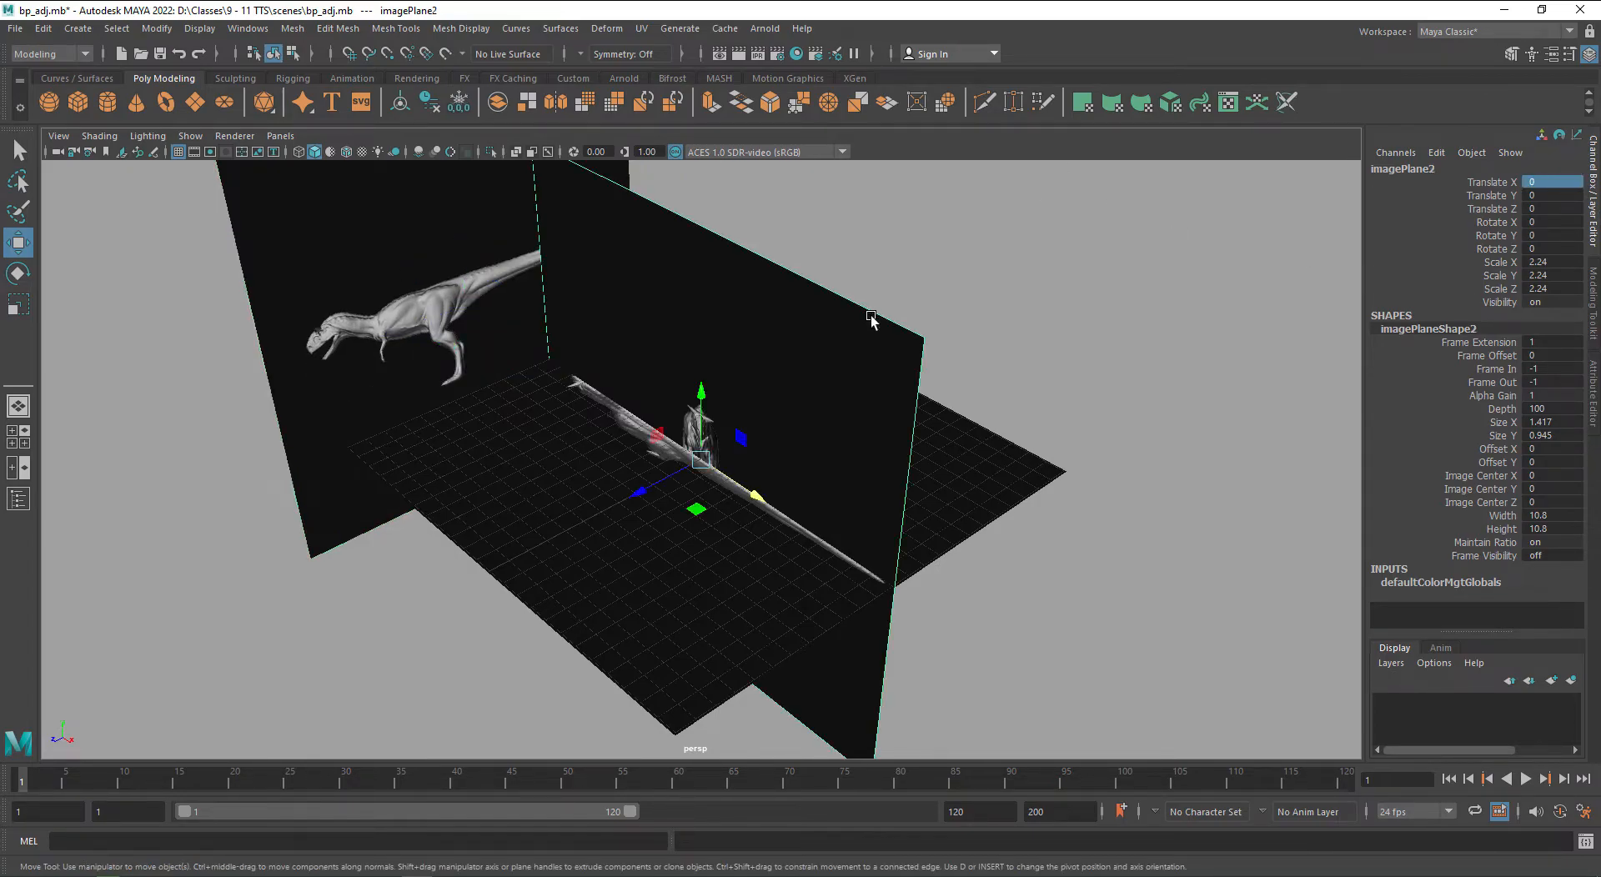
pyautogui.moveTo(691, 475); pyautogui.dragTo(927, 346)
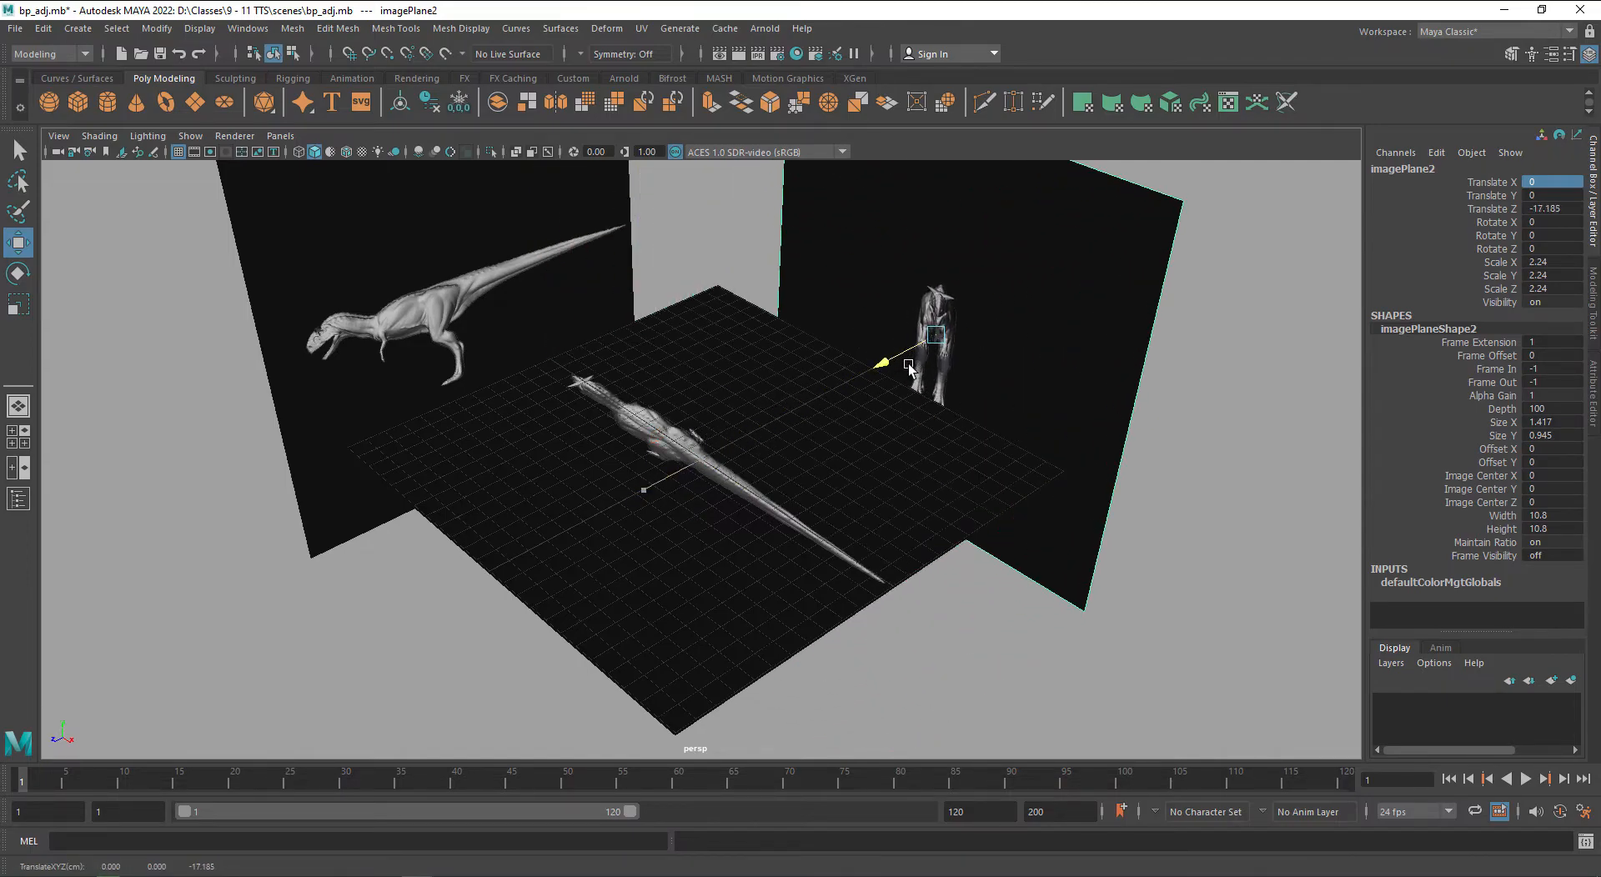
pyautogui.click(1552, 209)
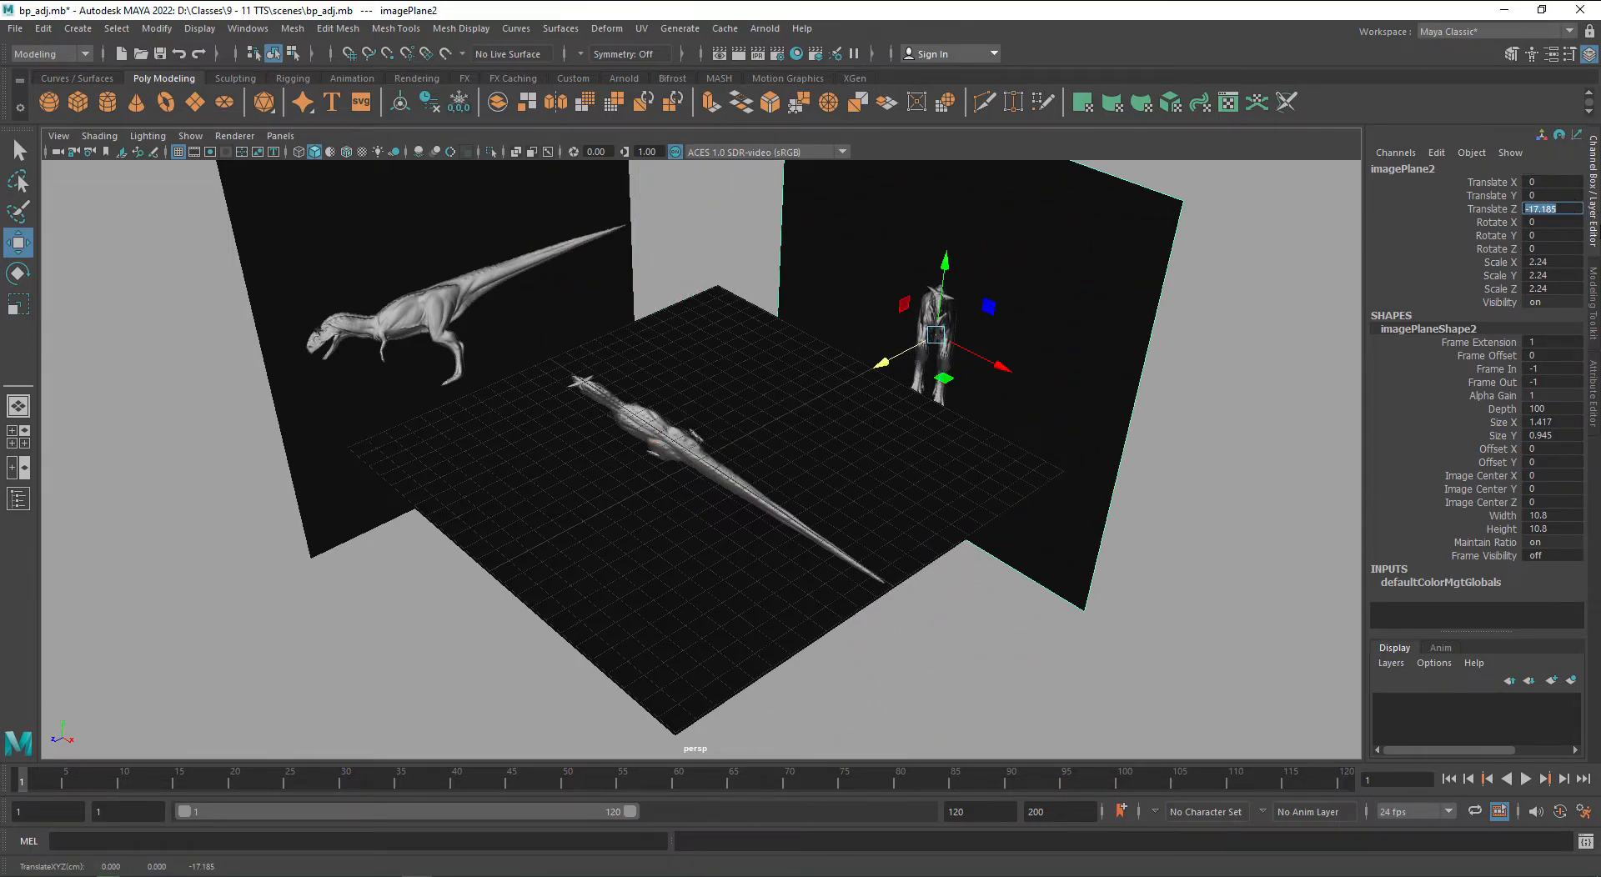
pyautogui.write('-20')
pyautogui.press('Return')
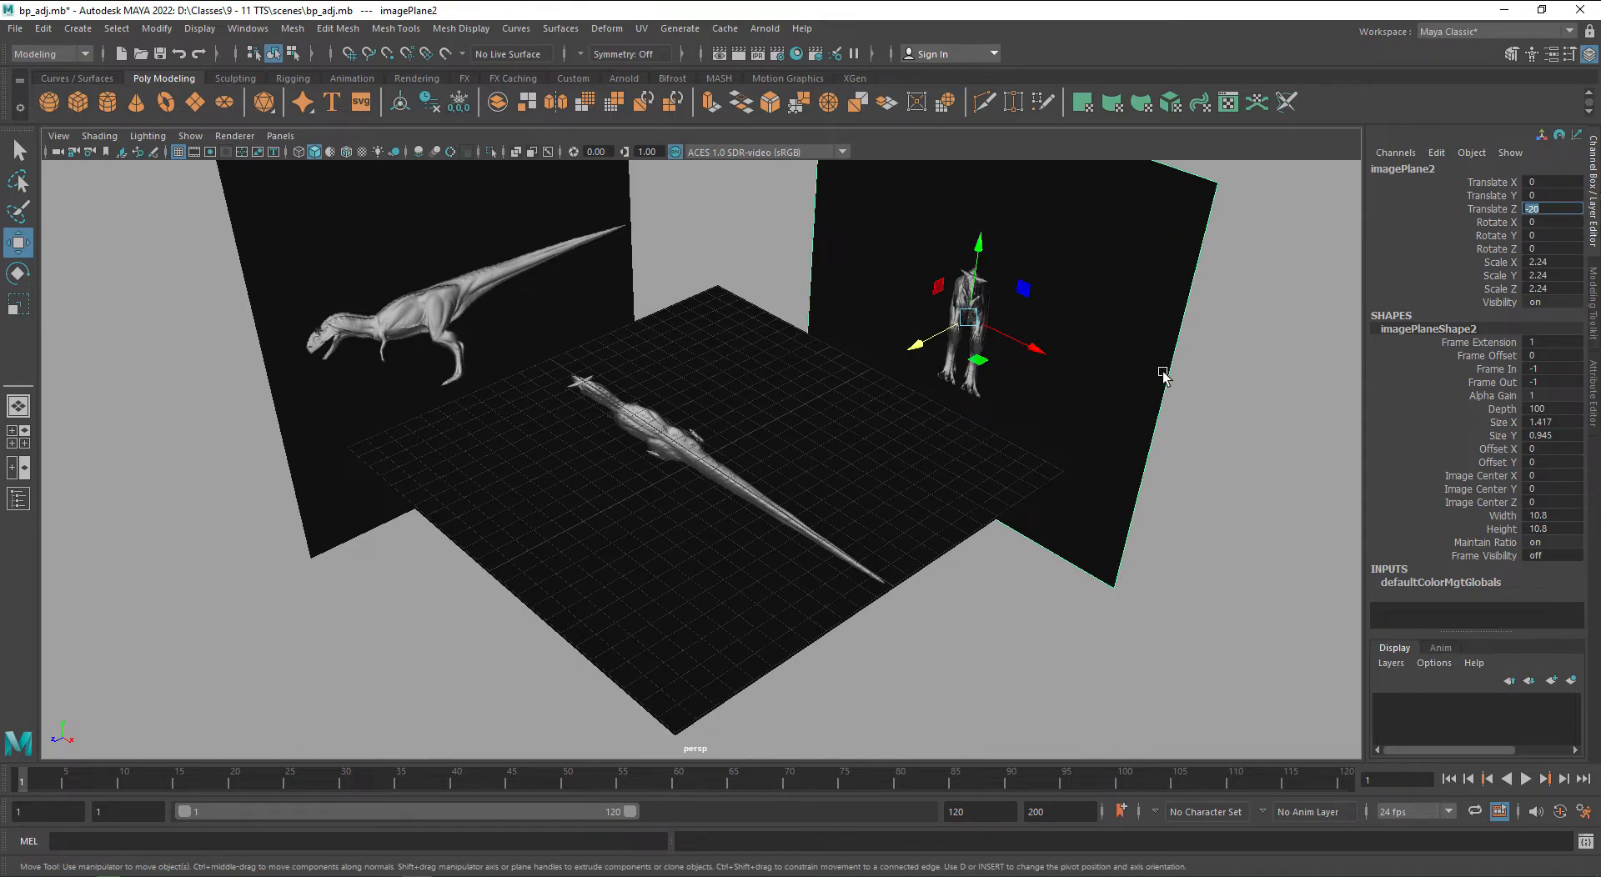
# - Lower the top-view image plane beneath the grid by setting its Translate Y to -20
pyautogui.click(907, 574)
pyautogui.moveTo(701, 396); pyautogui.dragTo(704, 538)
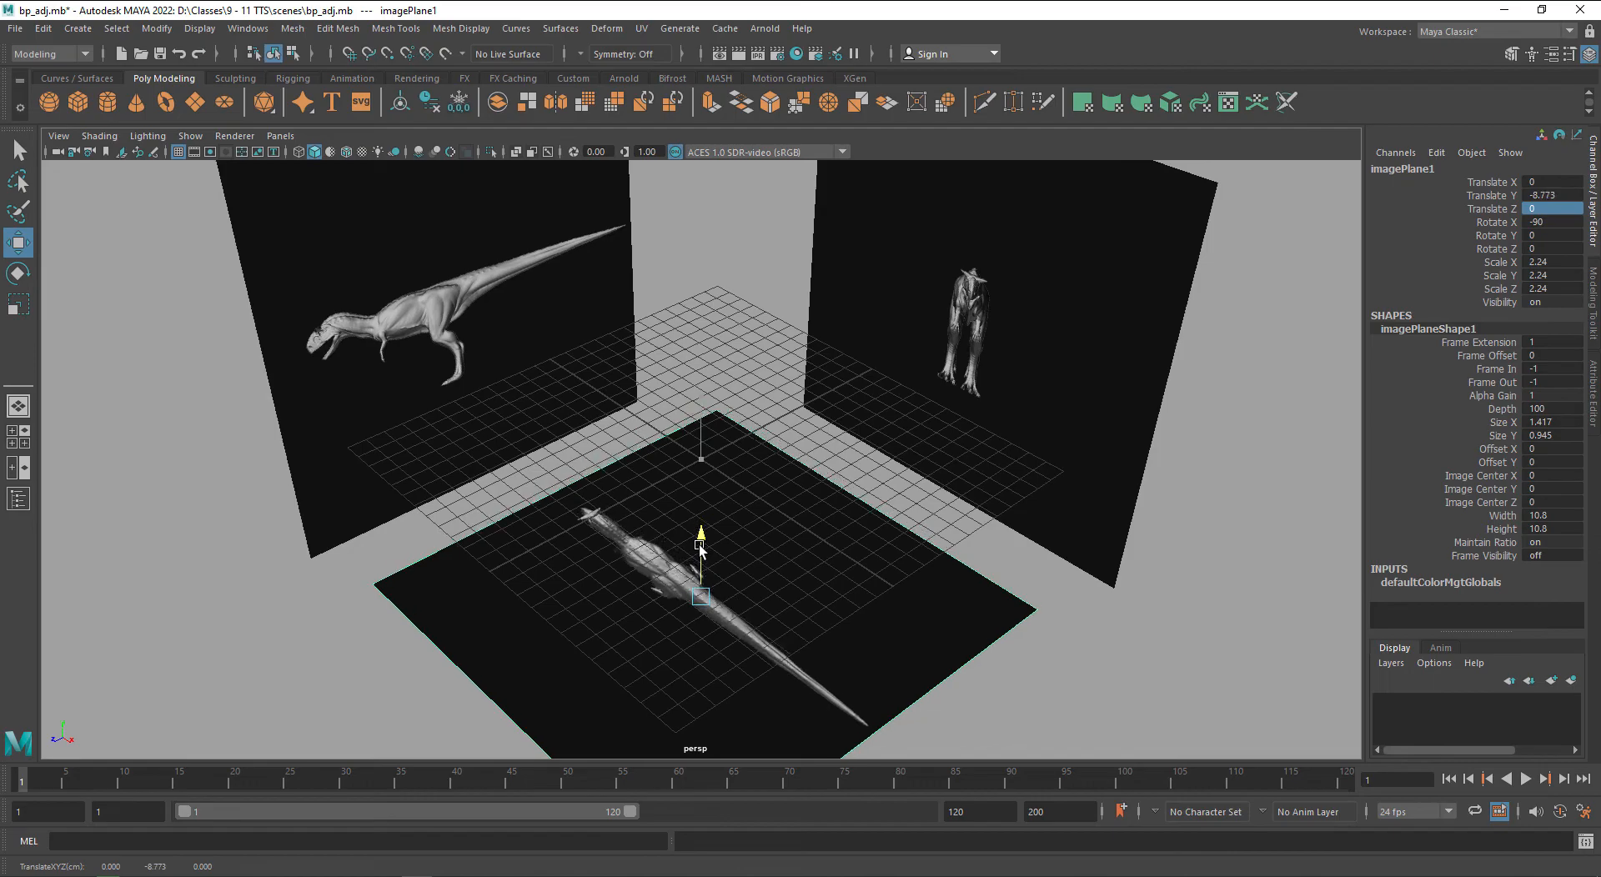
pyautogui.doubleClick(1551, 195)
pyautogui.write('-')
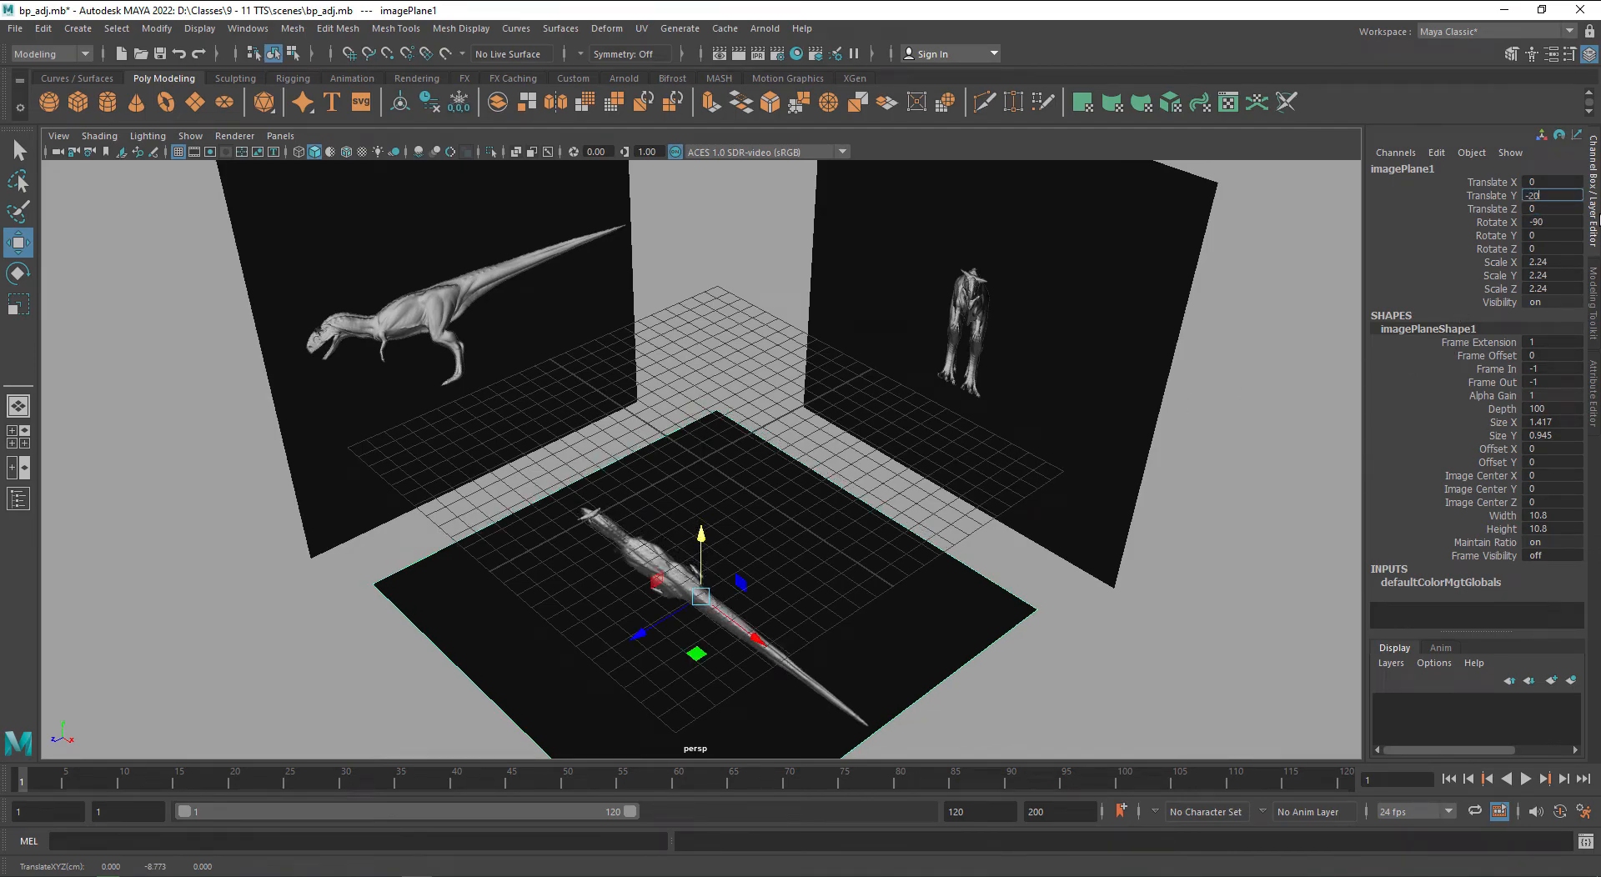
pyautogui.write('20')
pyautogui.press('Return')
pyautogui.scroll(-3, 726, 425)
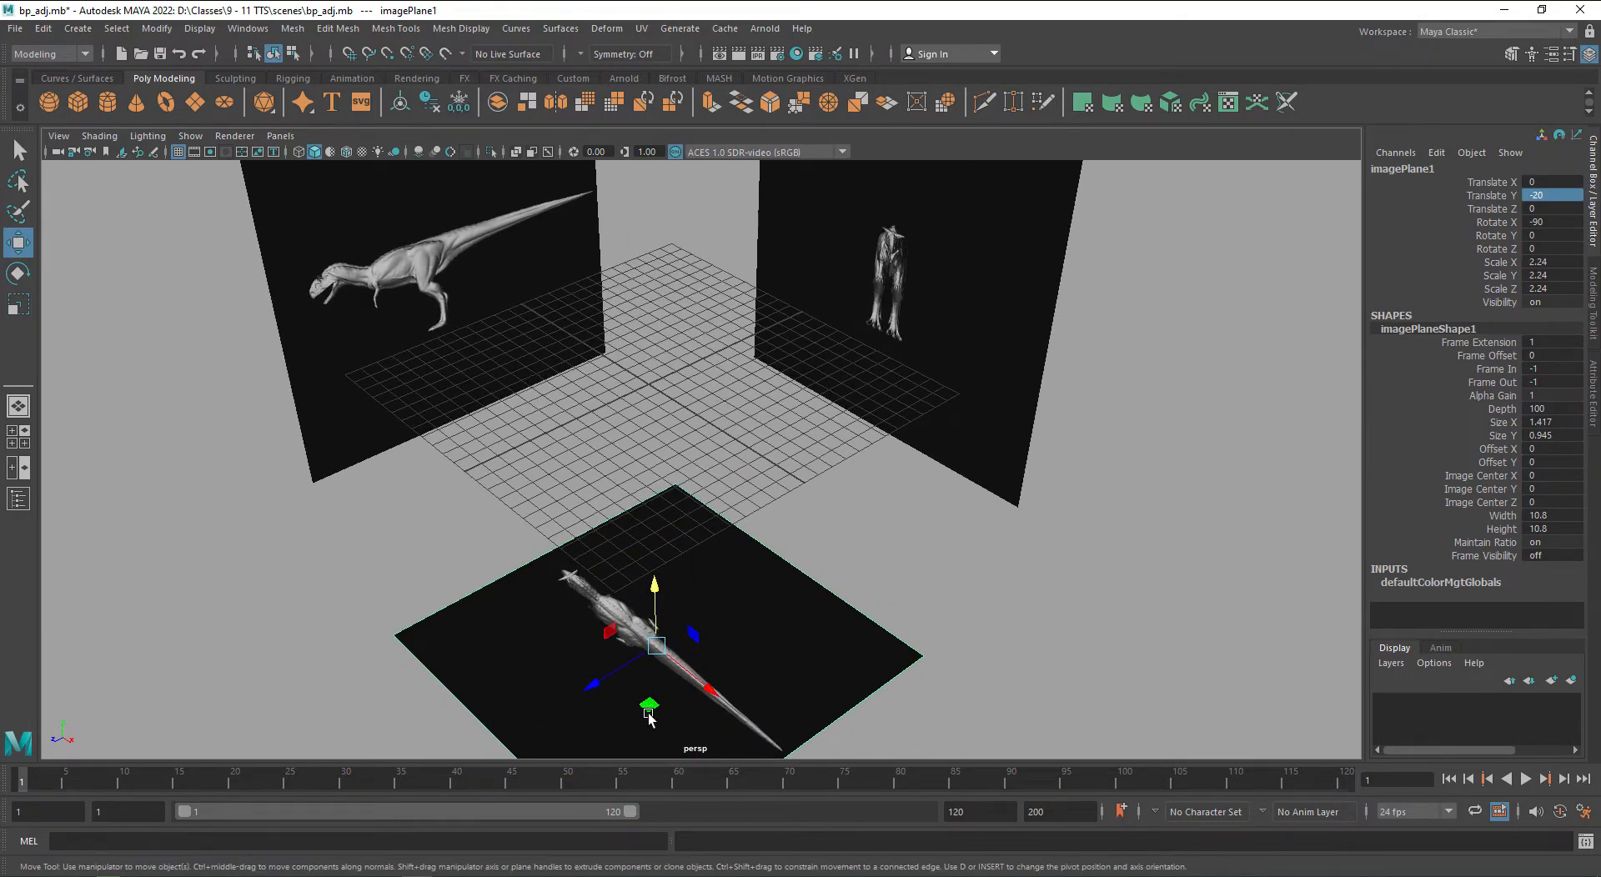
# - Rotate the top-view image plane to 90 degrees in Rotate Y, aligning it with the side reference, and deselect it
pyautogui.press('e')
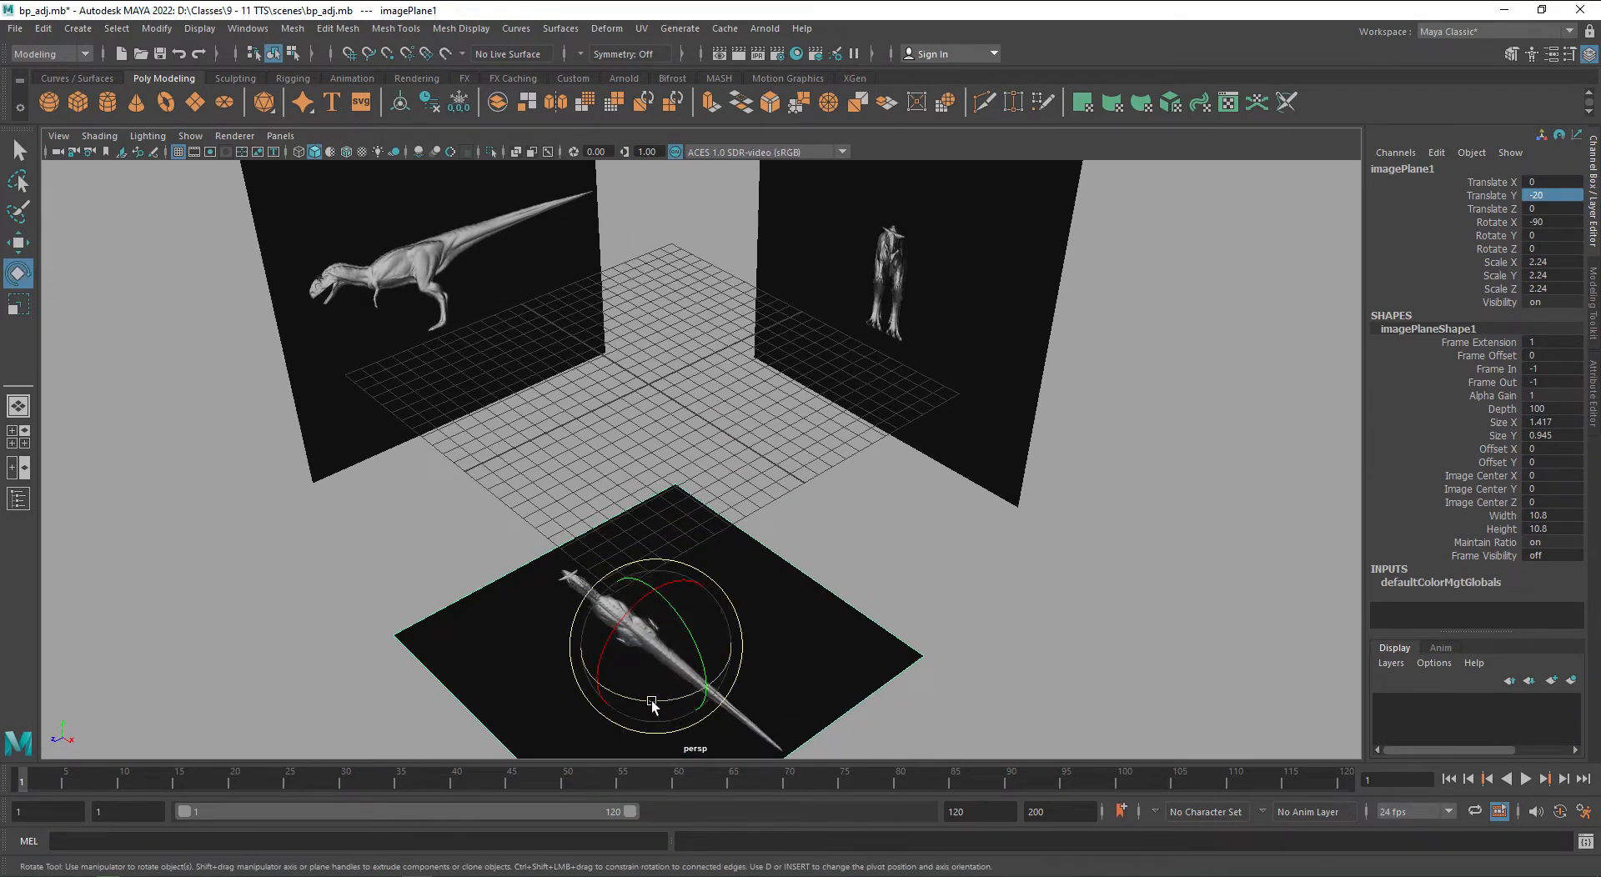
pyautogui.moveTo(652, 704); pyautogui.dragTo(755, 687)
pyautogui.press('w')
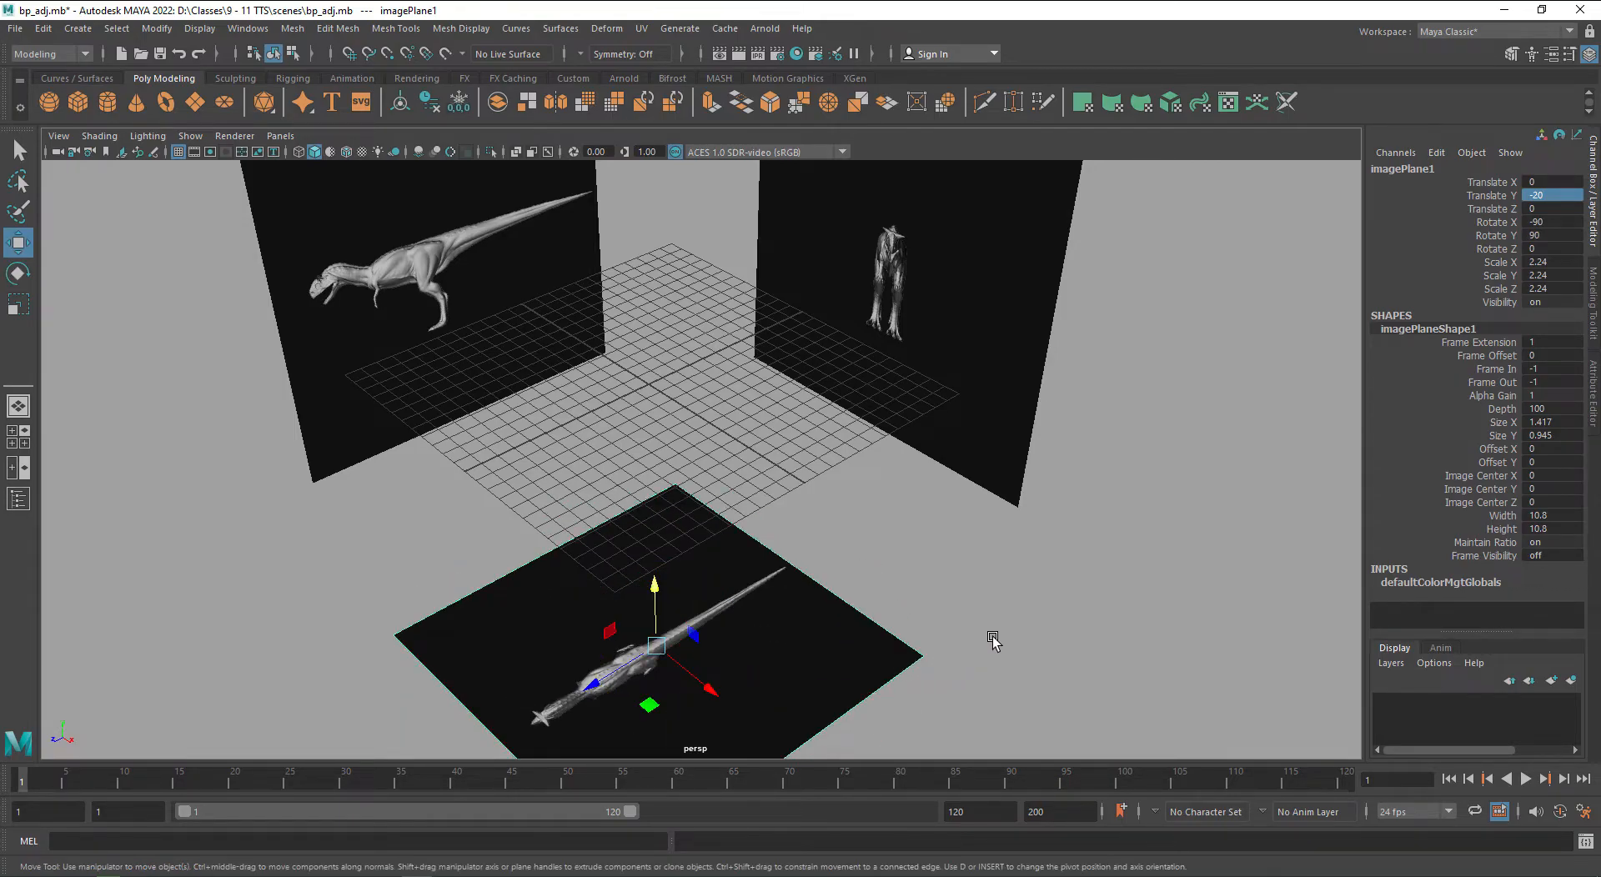
pyautogui.click(989, 637)
# - Raise the side-view and front-view image planes together to Translate Y about 4.6, resting the dinosaur's feet on the ground line
pyautogui.press('space')
pyautogui.click(1020, 406)
pyautogui.click(401, 343)
pyautogui.press('space')
pyautogui.moveTo(675, 467); pyautogui.dragTo(807, 463)
pyautogui.moveTo(815, 659); pyautogui.dragTo(795, 473, button='middle')
pyautogui.scroll(8, 672, 460)
pyautogui.scroll(5, 603, 476)
pyautogui.moveTo(615, 594); pyautogui.dragTo(622, 590, button='middle')
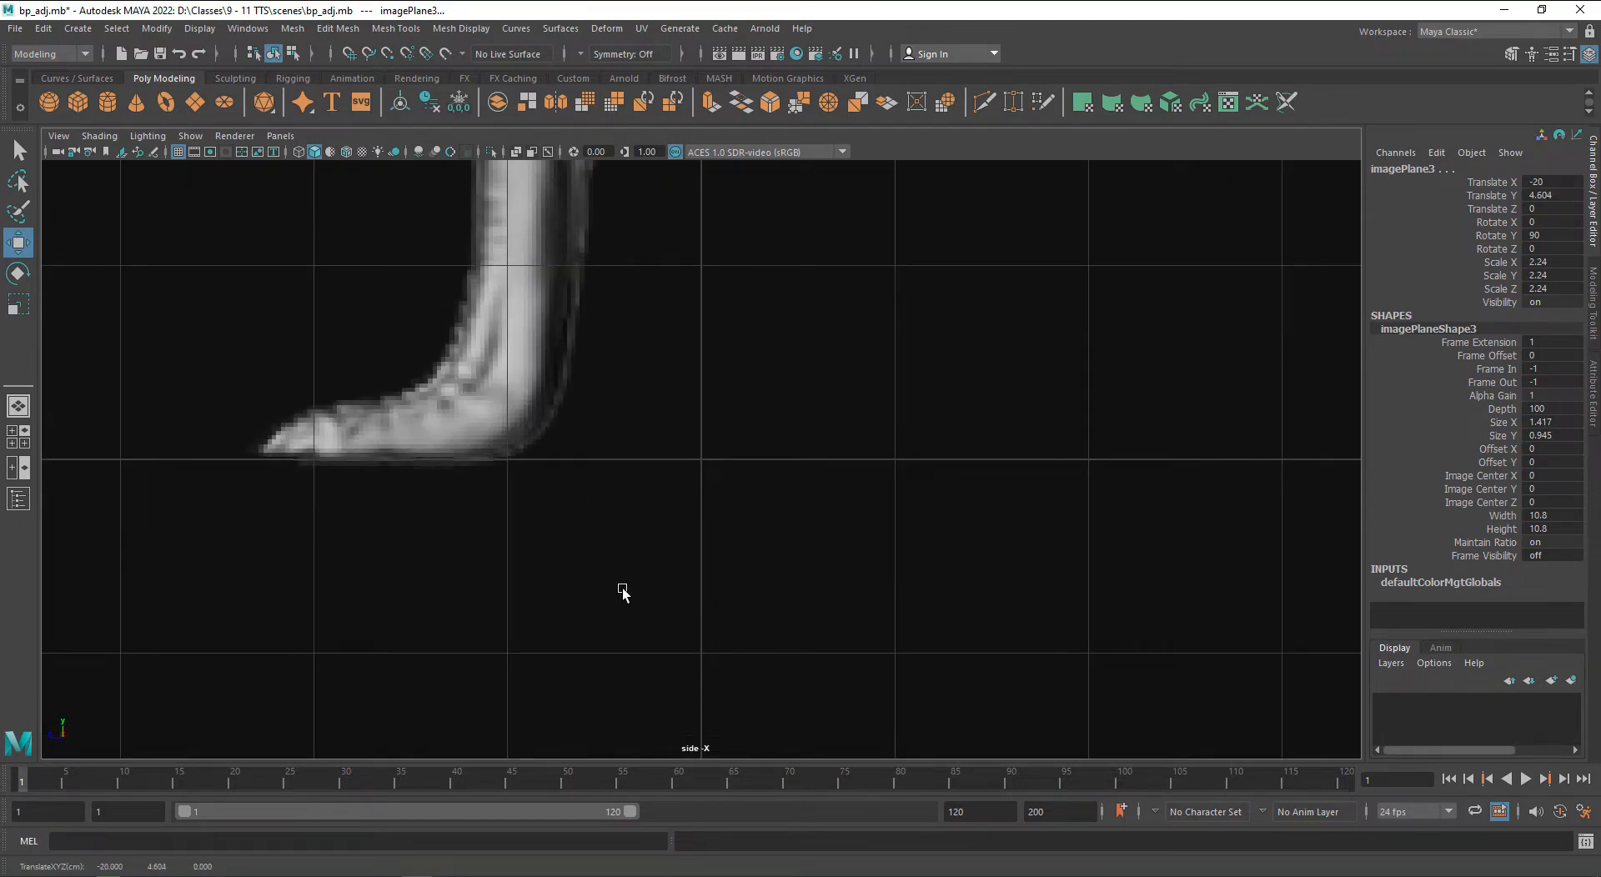
# - In the perspective view, select all three image planes and create a display layer from them
pyautogui.scroll(-10, 623, 590)
pyautogui.press('space')
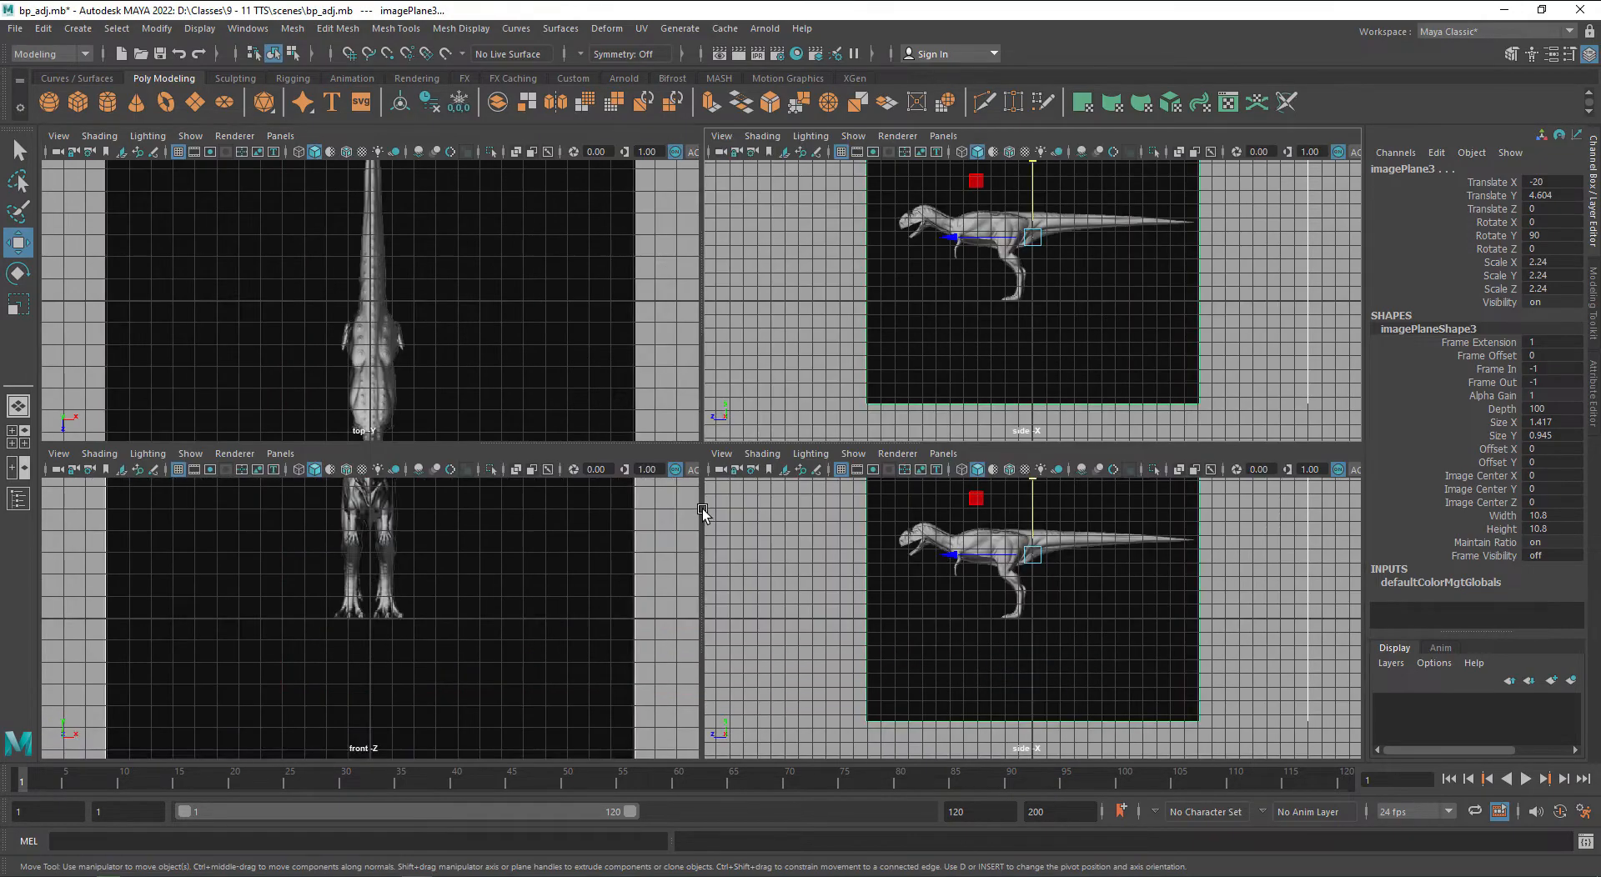
pyautogui.press('space')
pyautogui.moveTo(809, 385); pyautogui.dragTo(806, 345)
pyautogui.scroll(-2, 743, 443)
pyautogui.keyDown('alt'); pyautogui.moveTo(839, 516); pyautogui.dragTo(743, 505); pyautogui.keyUp('alt')
pyautogui.click(853, 510)
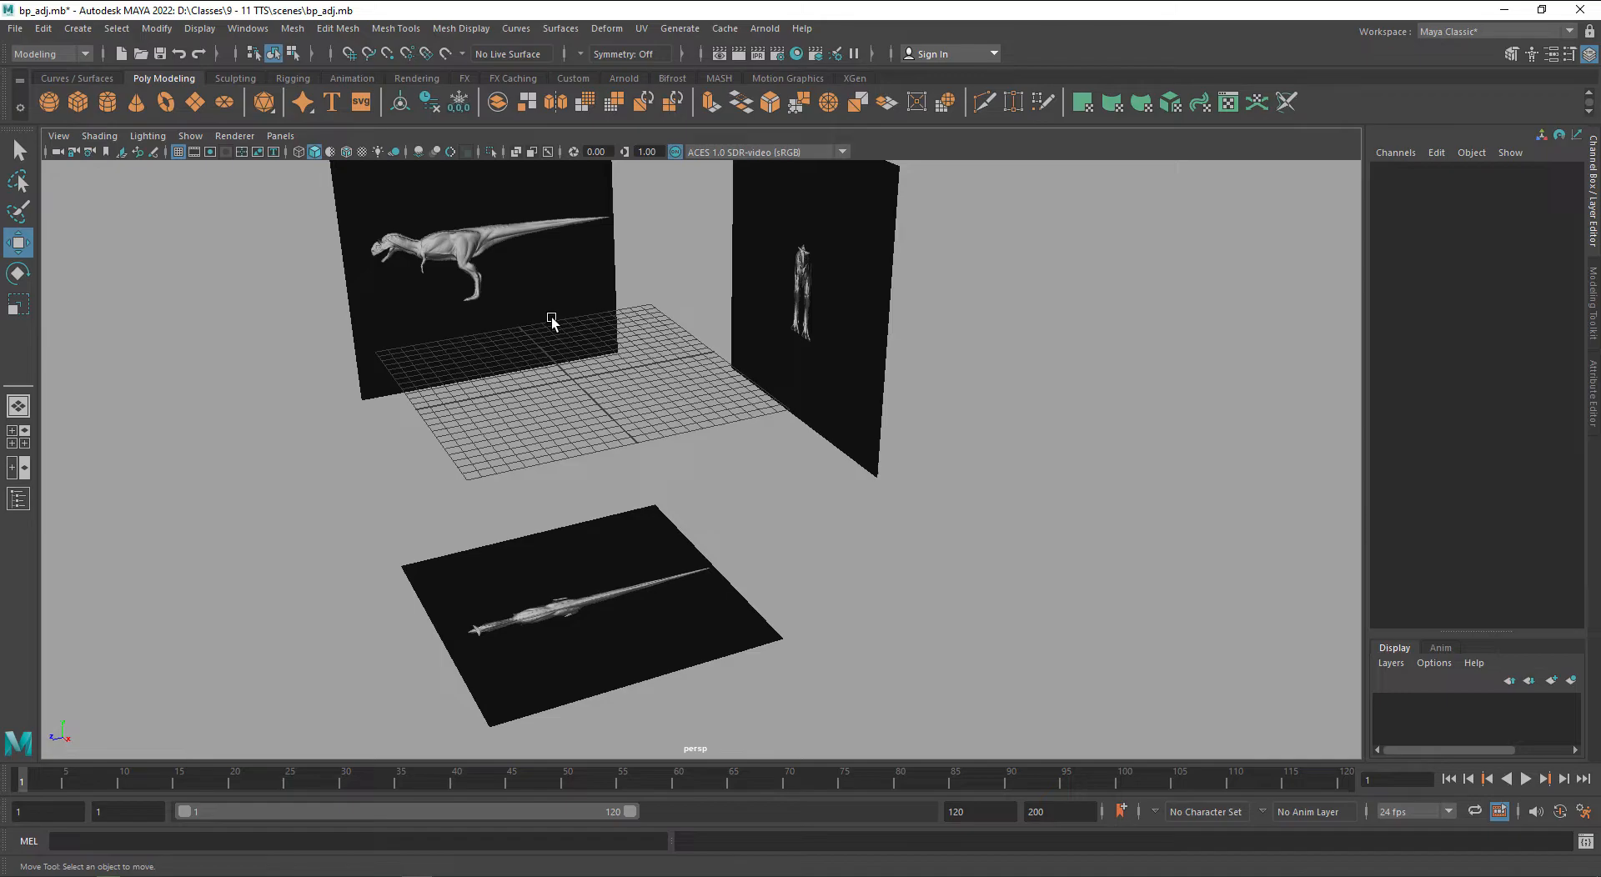
pyautogui.moveTo(1013, 250); pyautogui.dragTo(672, 675)
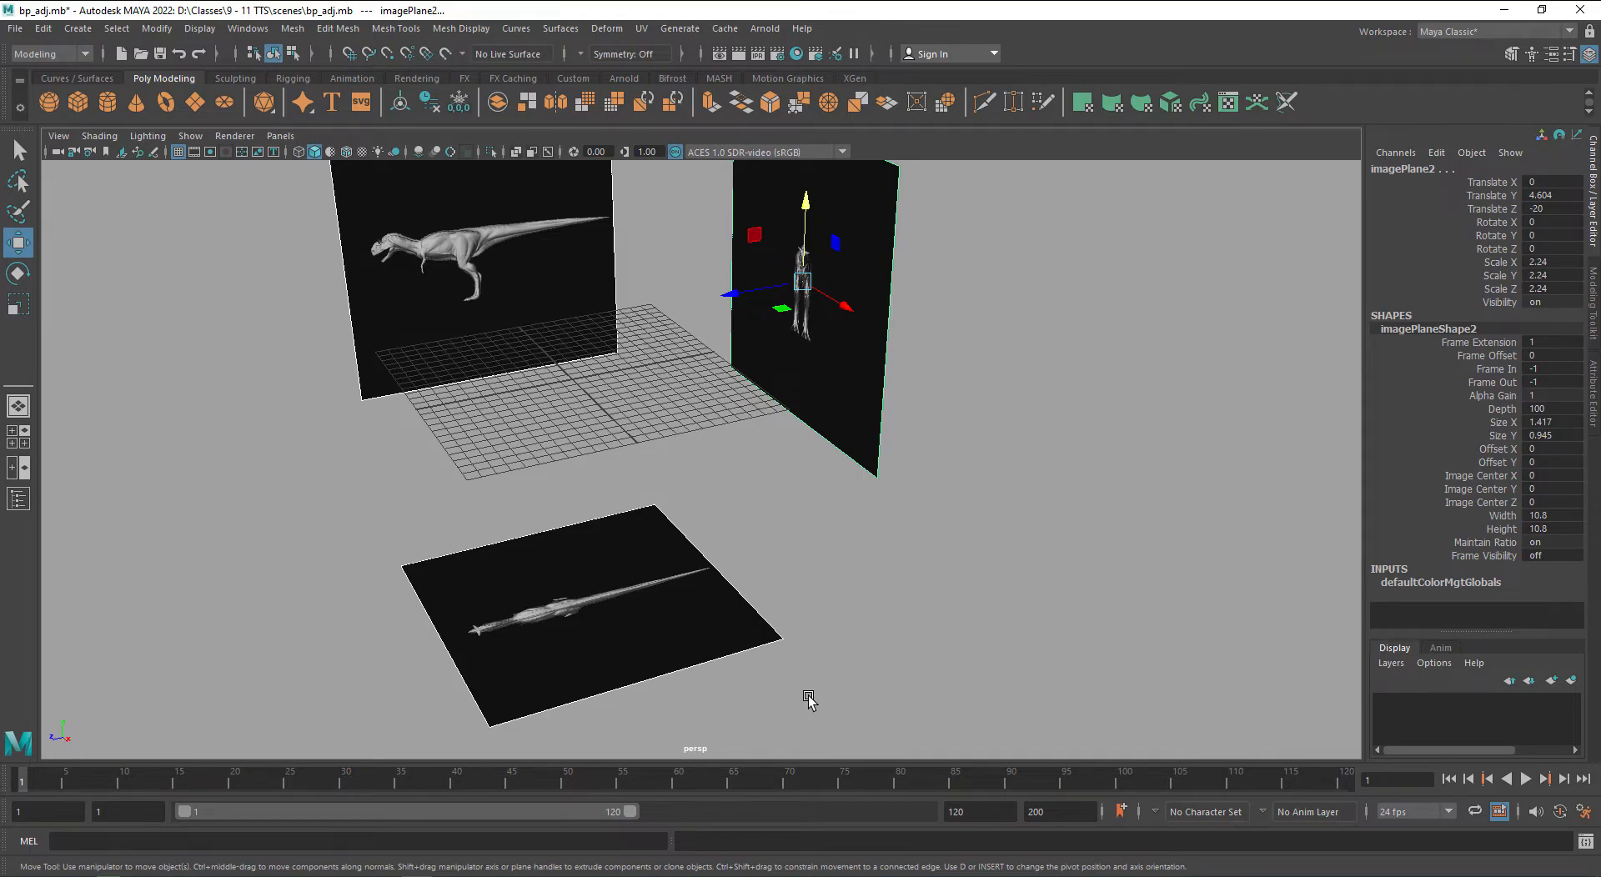
pyautogui.click(1398, 667)
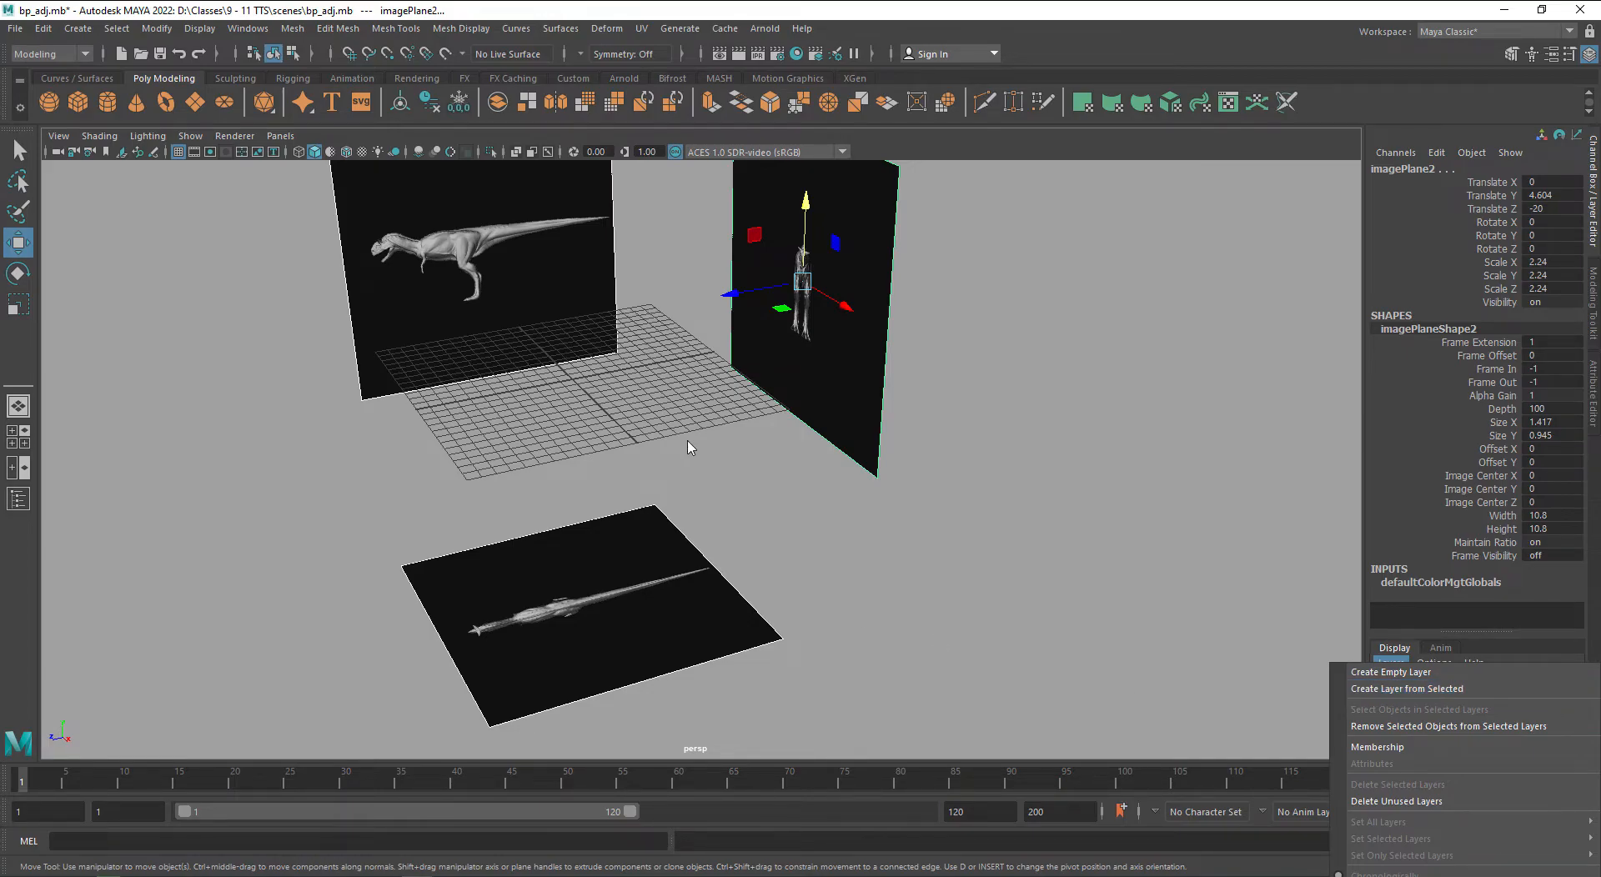
pyautogui.click(1439, 689)
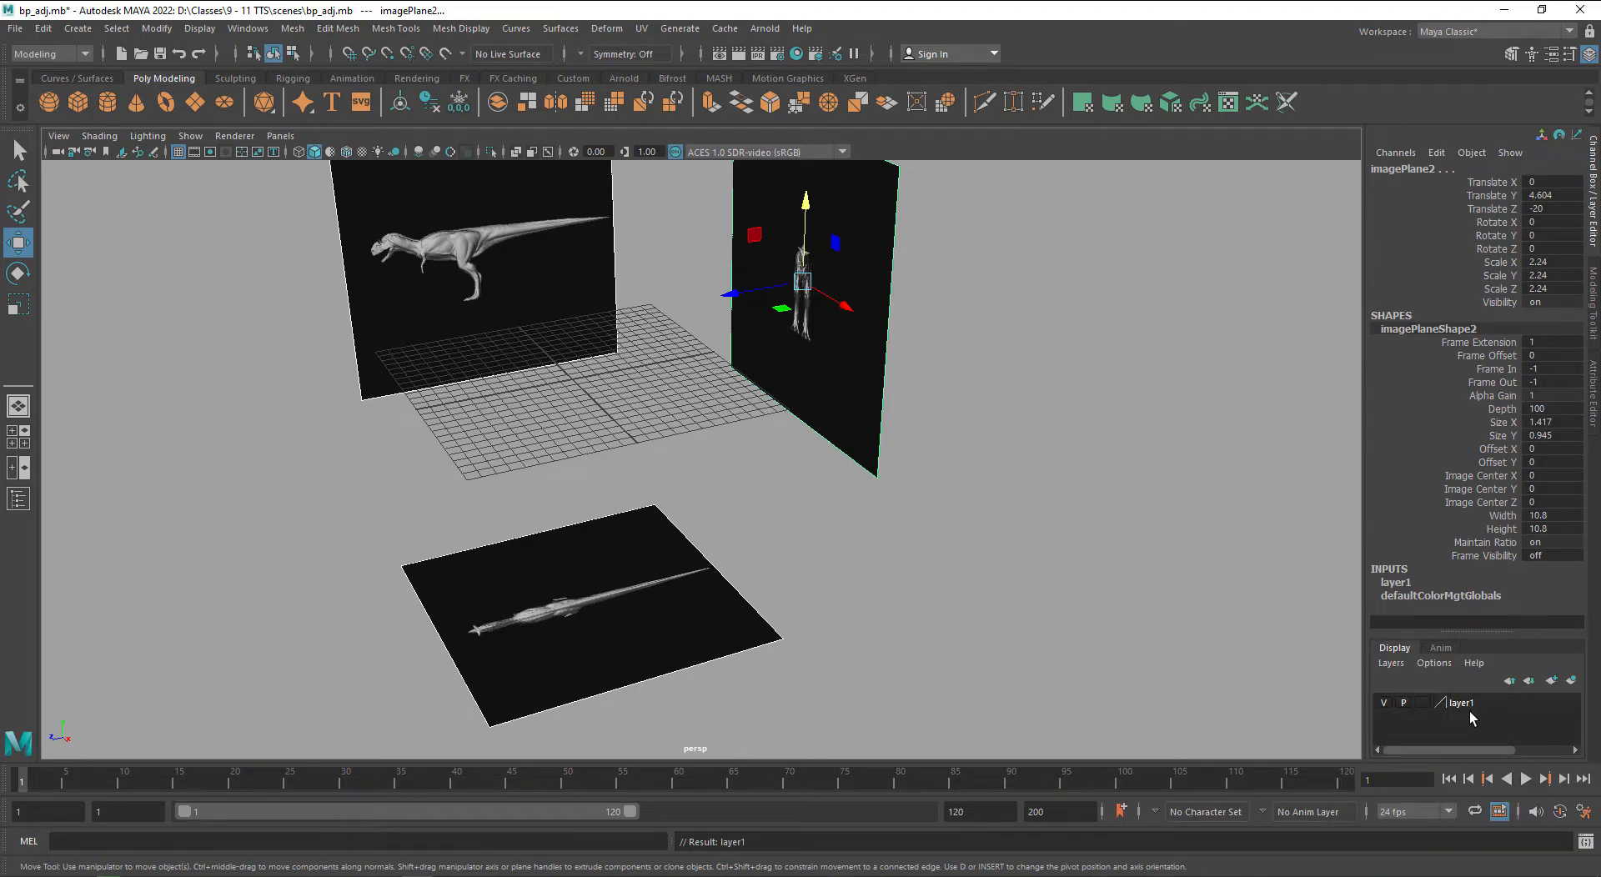
# - Test the new layer's visibility and Template display, set its display type to Reference, and clear the selection
pyautogui.click(1383, 703)
pyautogui.click(1383, 703)
pyautogui.click(1422, 702)
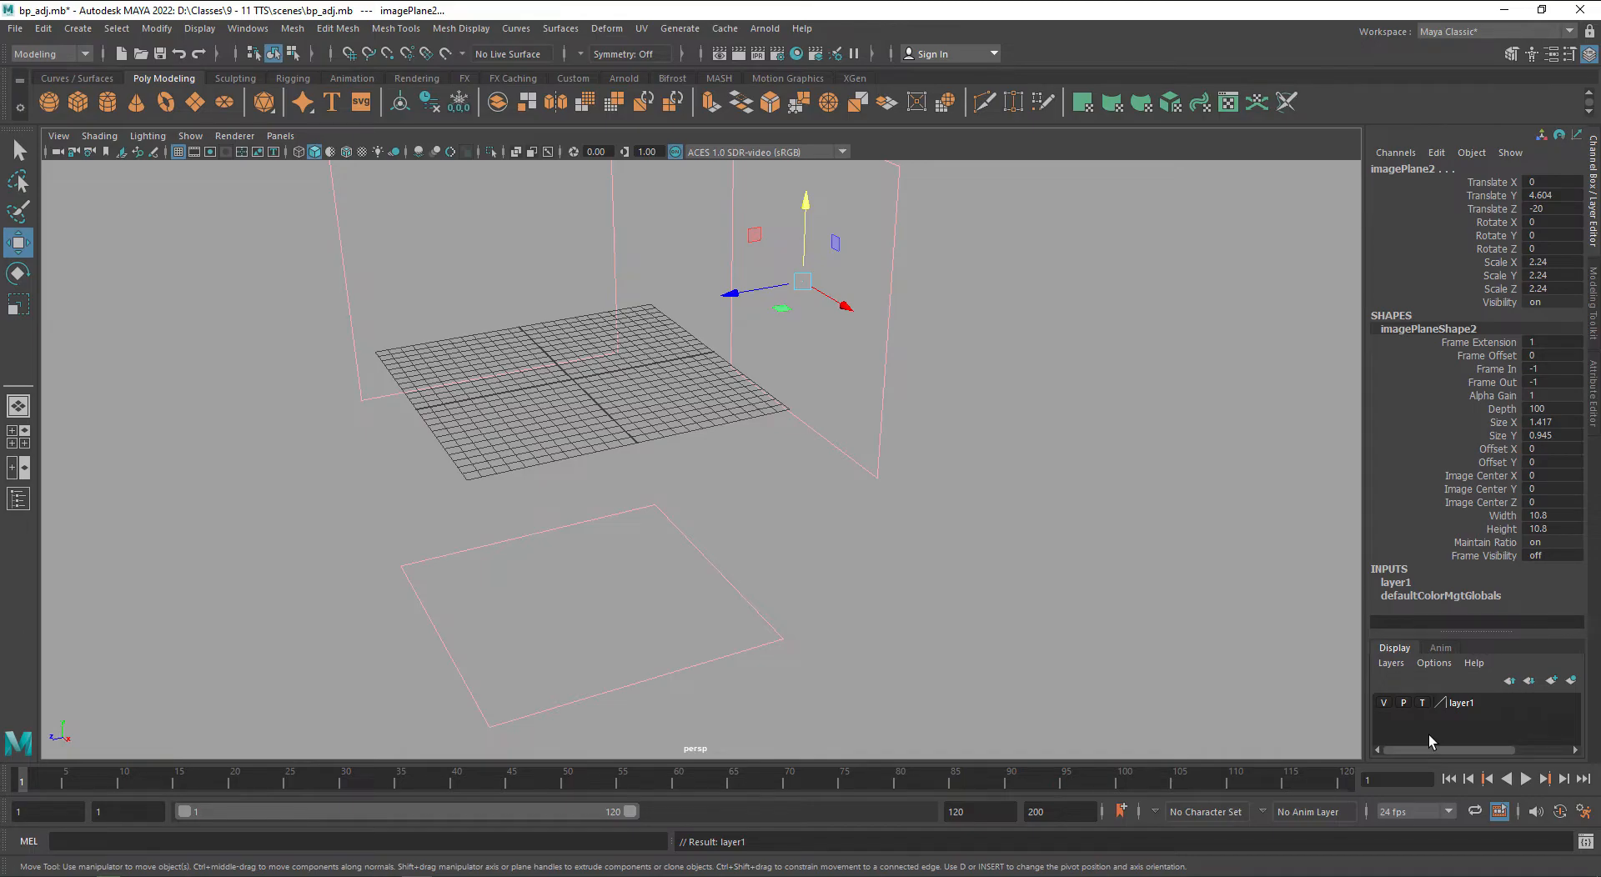
pyautogui.click(1422, 703)
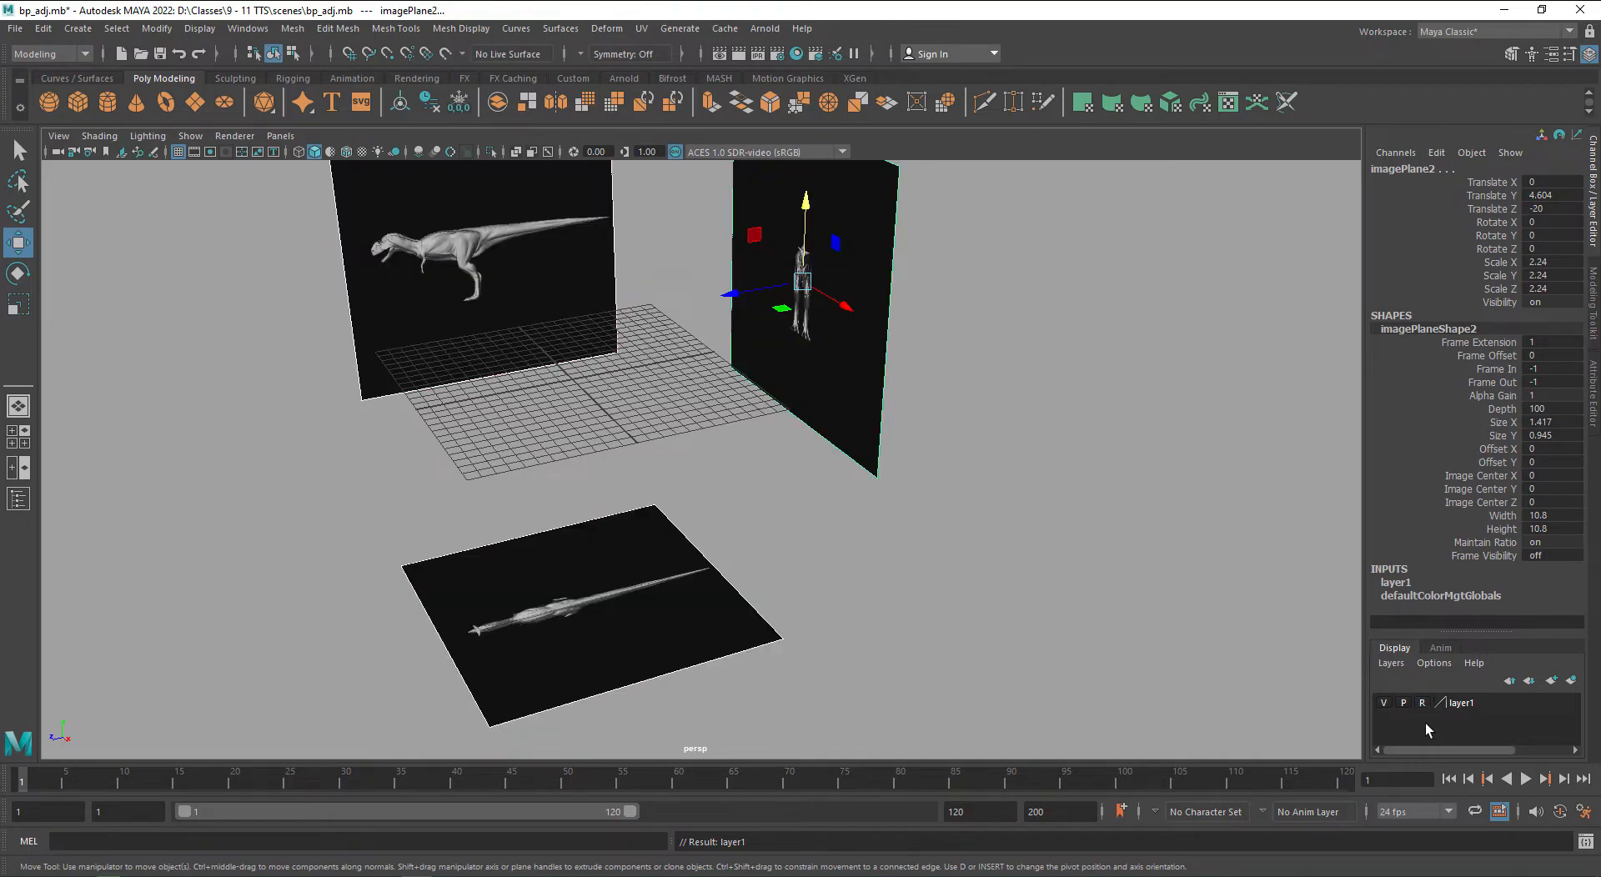
pyautogui.click(952, 623)
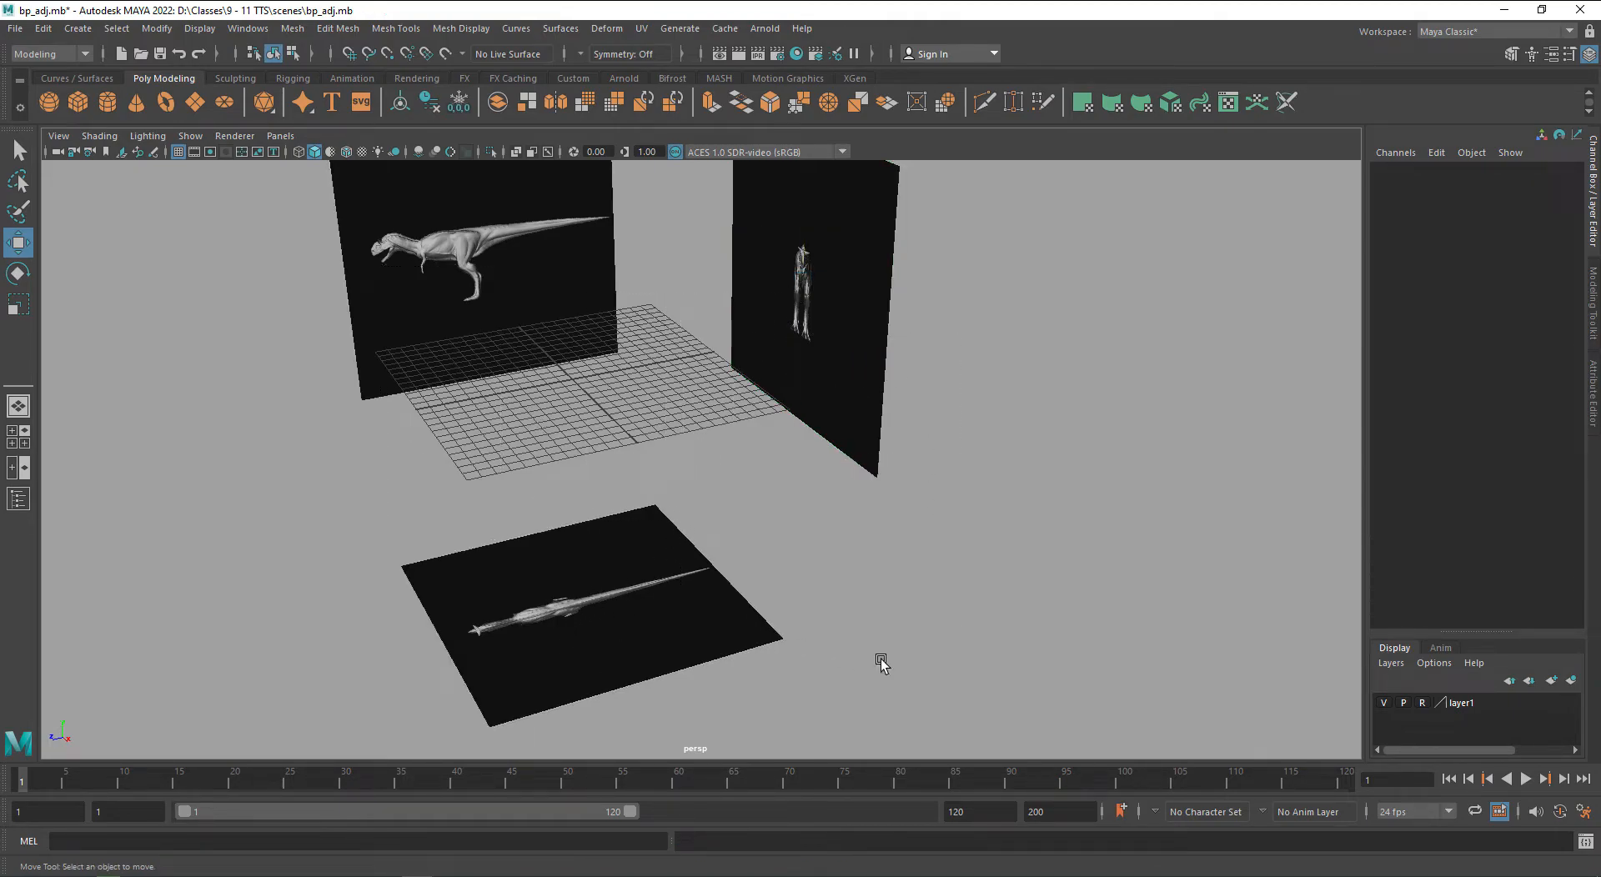
# - Test selecting the image planes with the layer in normal display mode, and return the layer to Reference
pyautogui.click(797, 341)
pyautogui.click(527, 293)
pyautogui.click(582, 672)
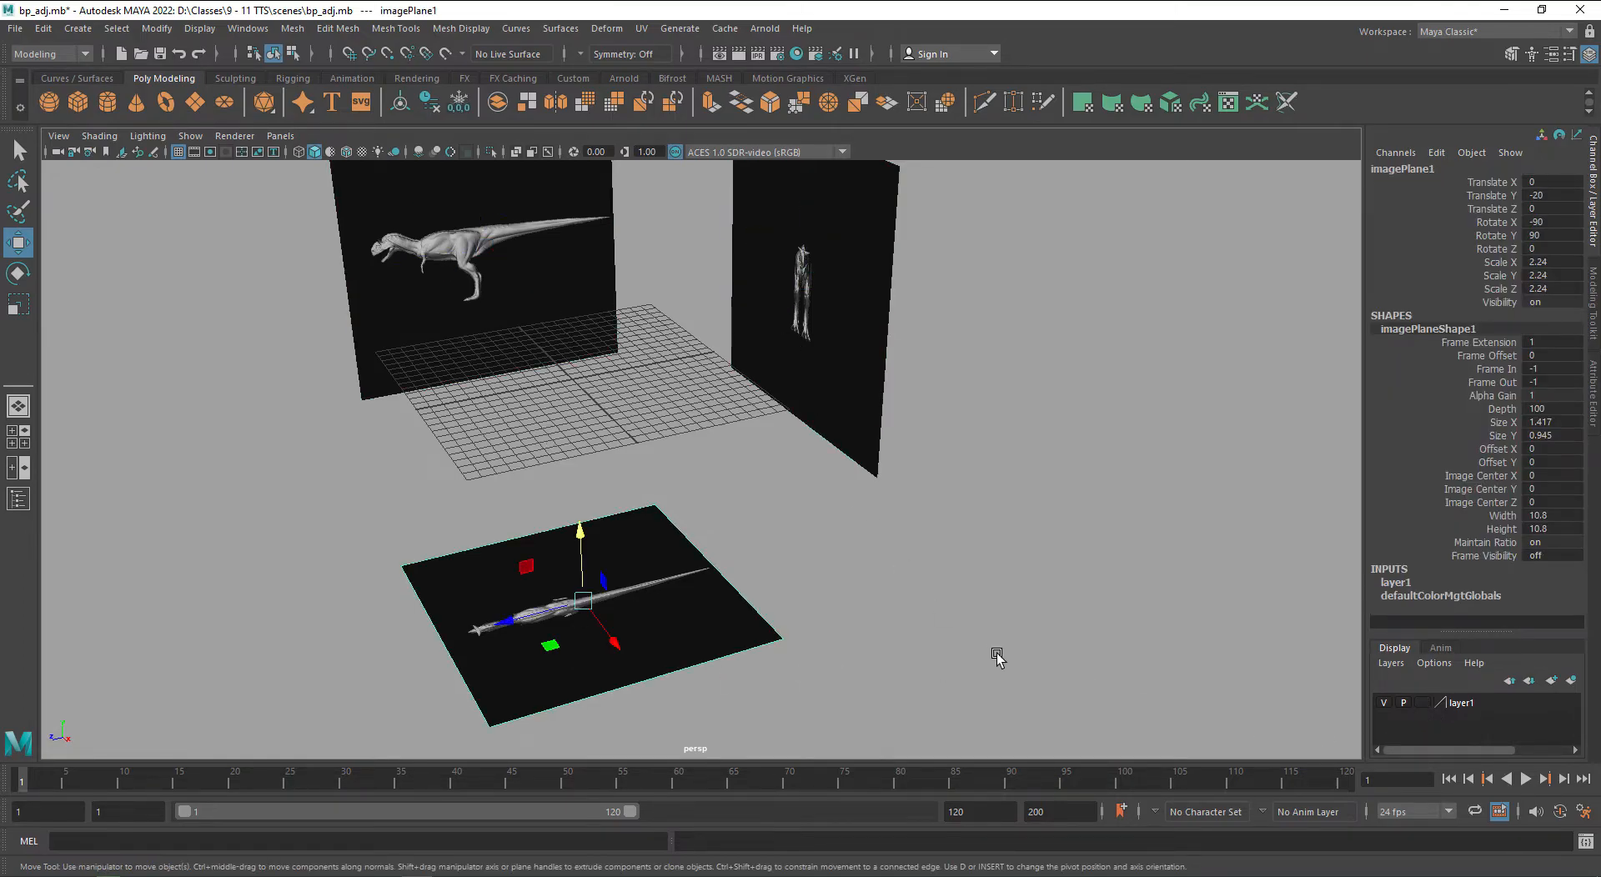
pyautogui.click(1422, 703)
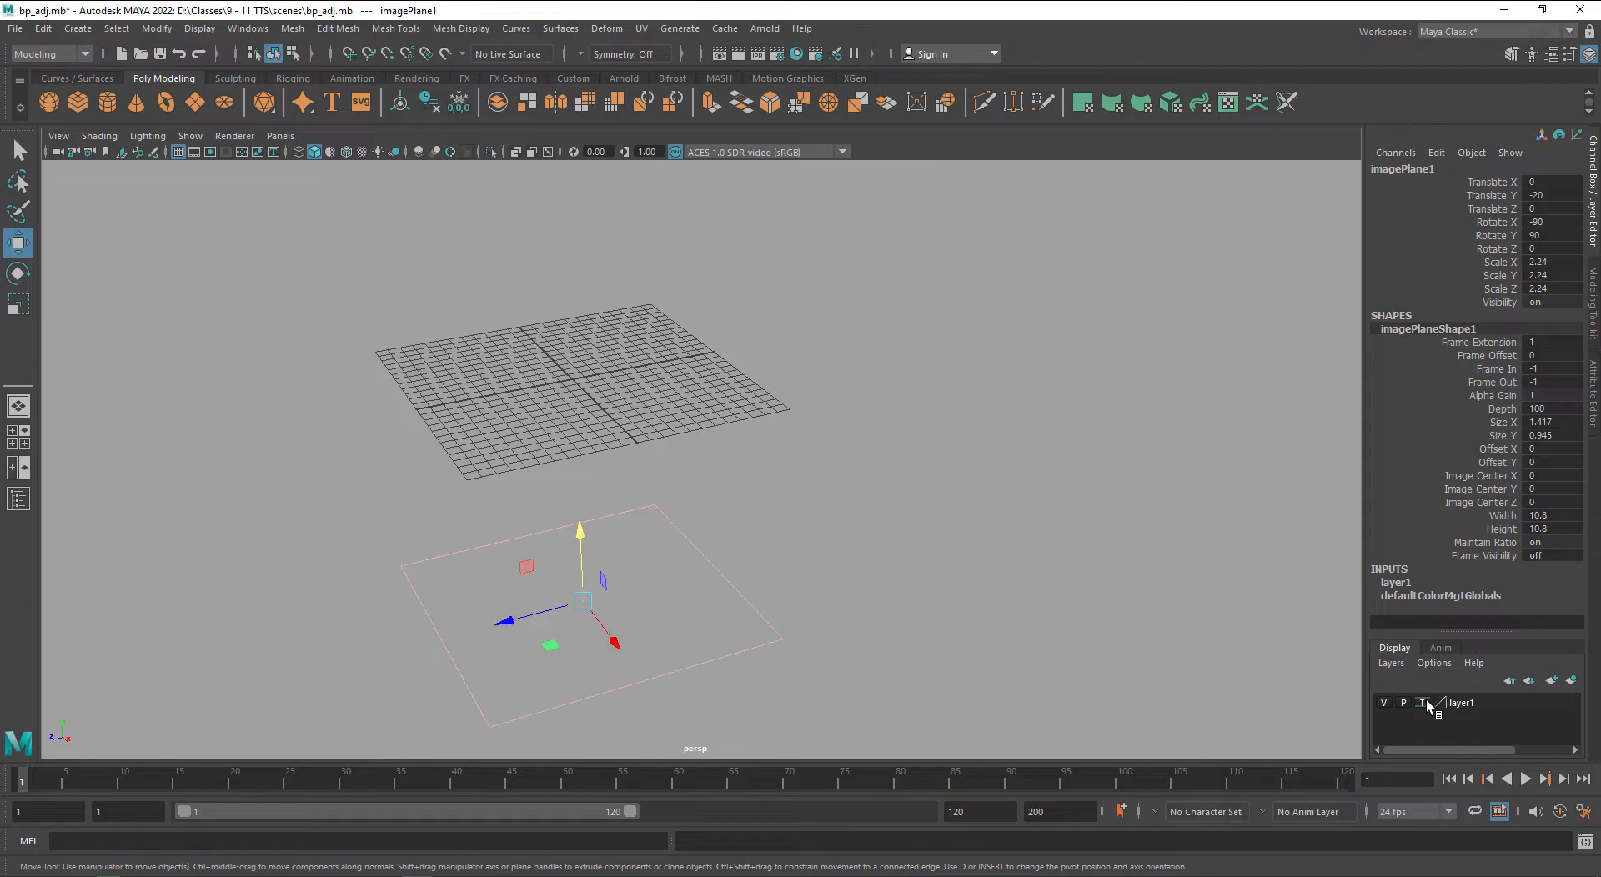
pyautogui.click(1422, 703)
pyautogui.click(715, 536)
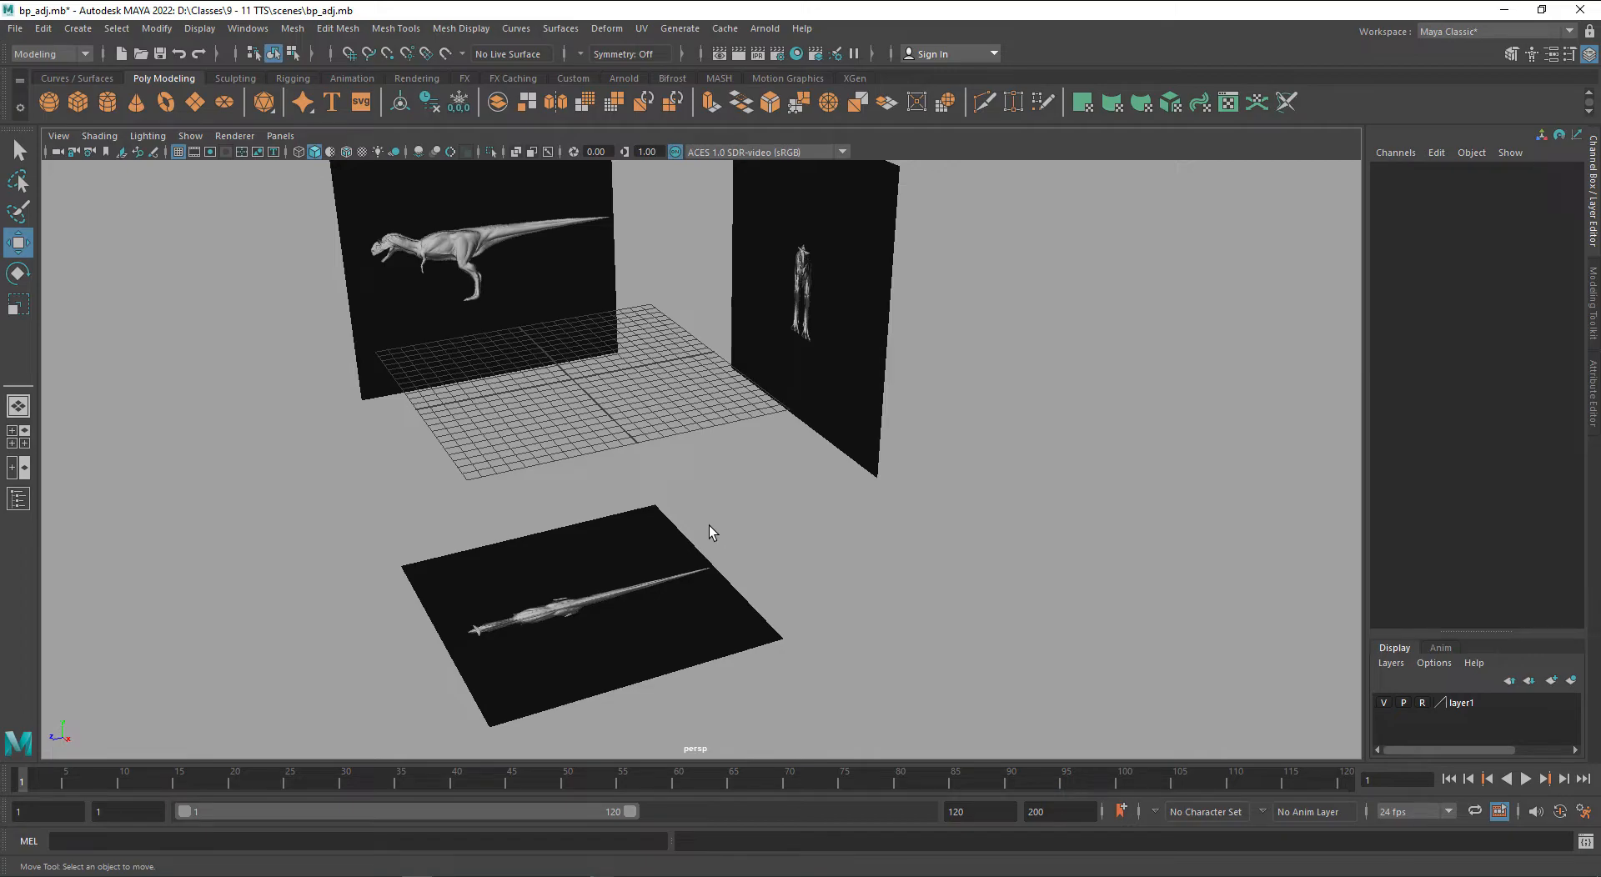
# - Look over the primitive creation commands and display the Curves / Surfaces tool set
pyautogui.click(90, 30)
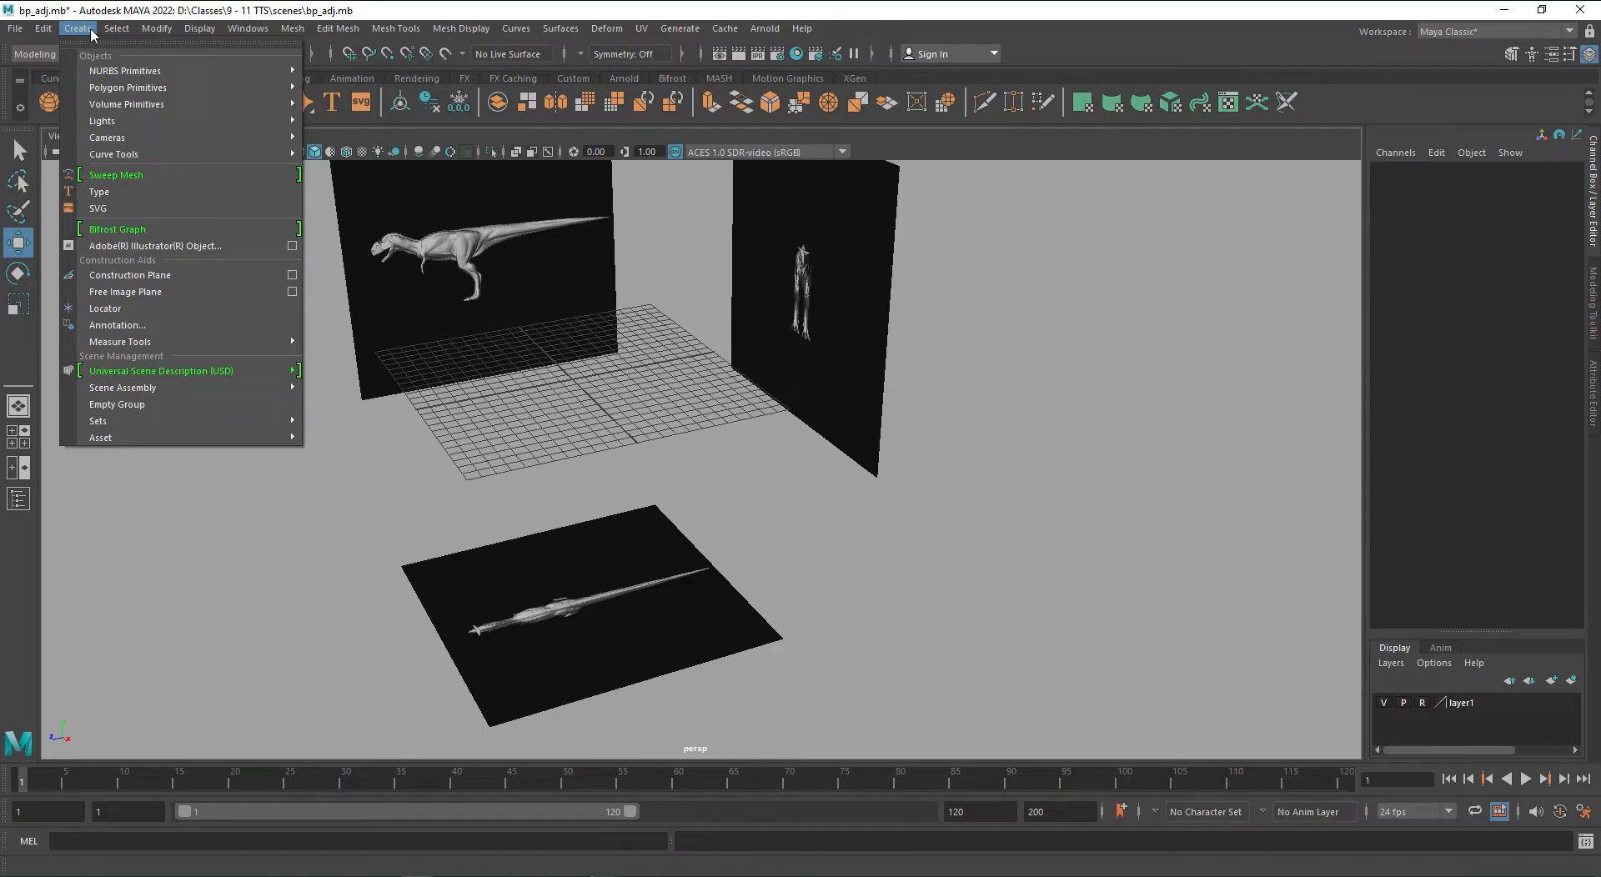
pyautogui.moveTo(107, 74)
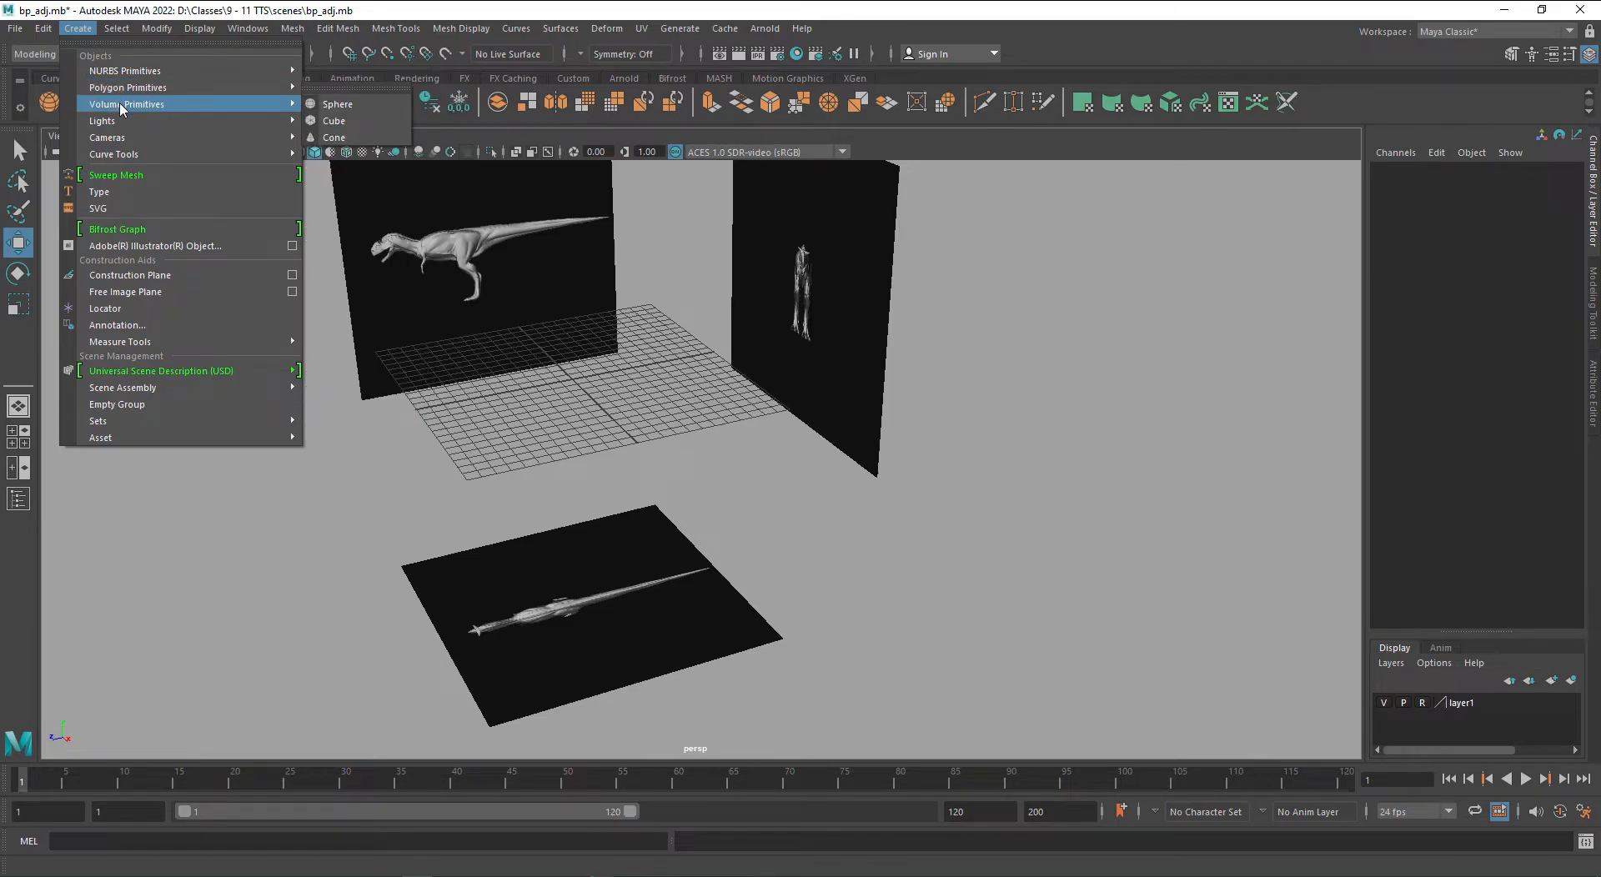
pyautogui.click(88, 30)
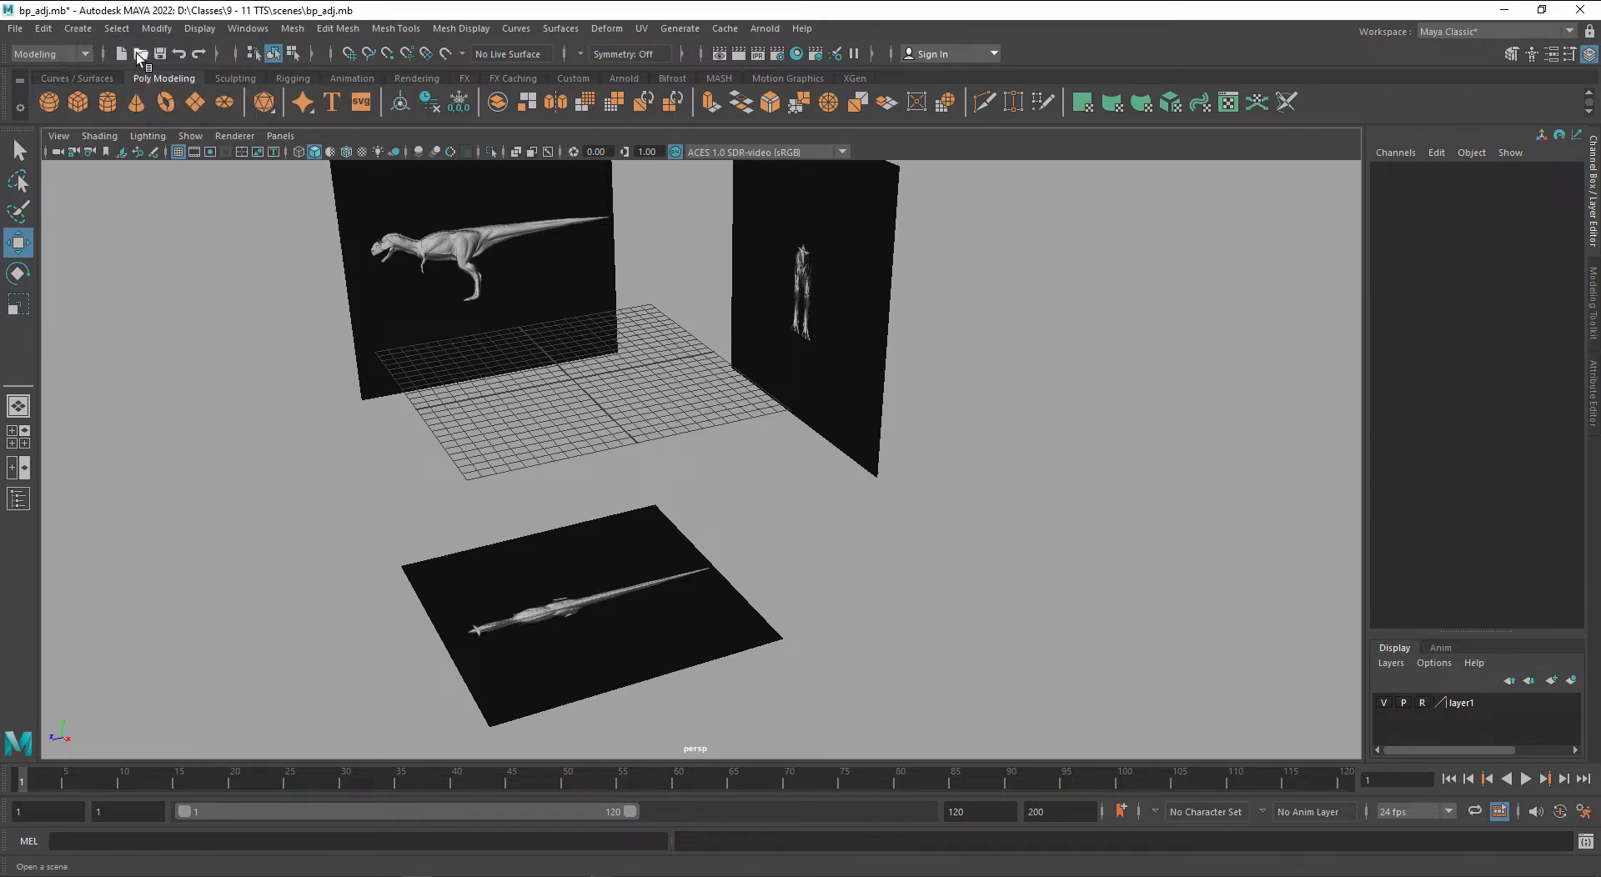
pyautogui.click(79, 78)
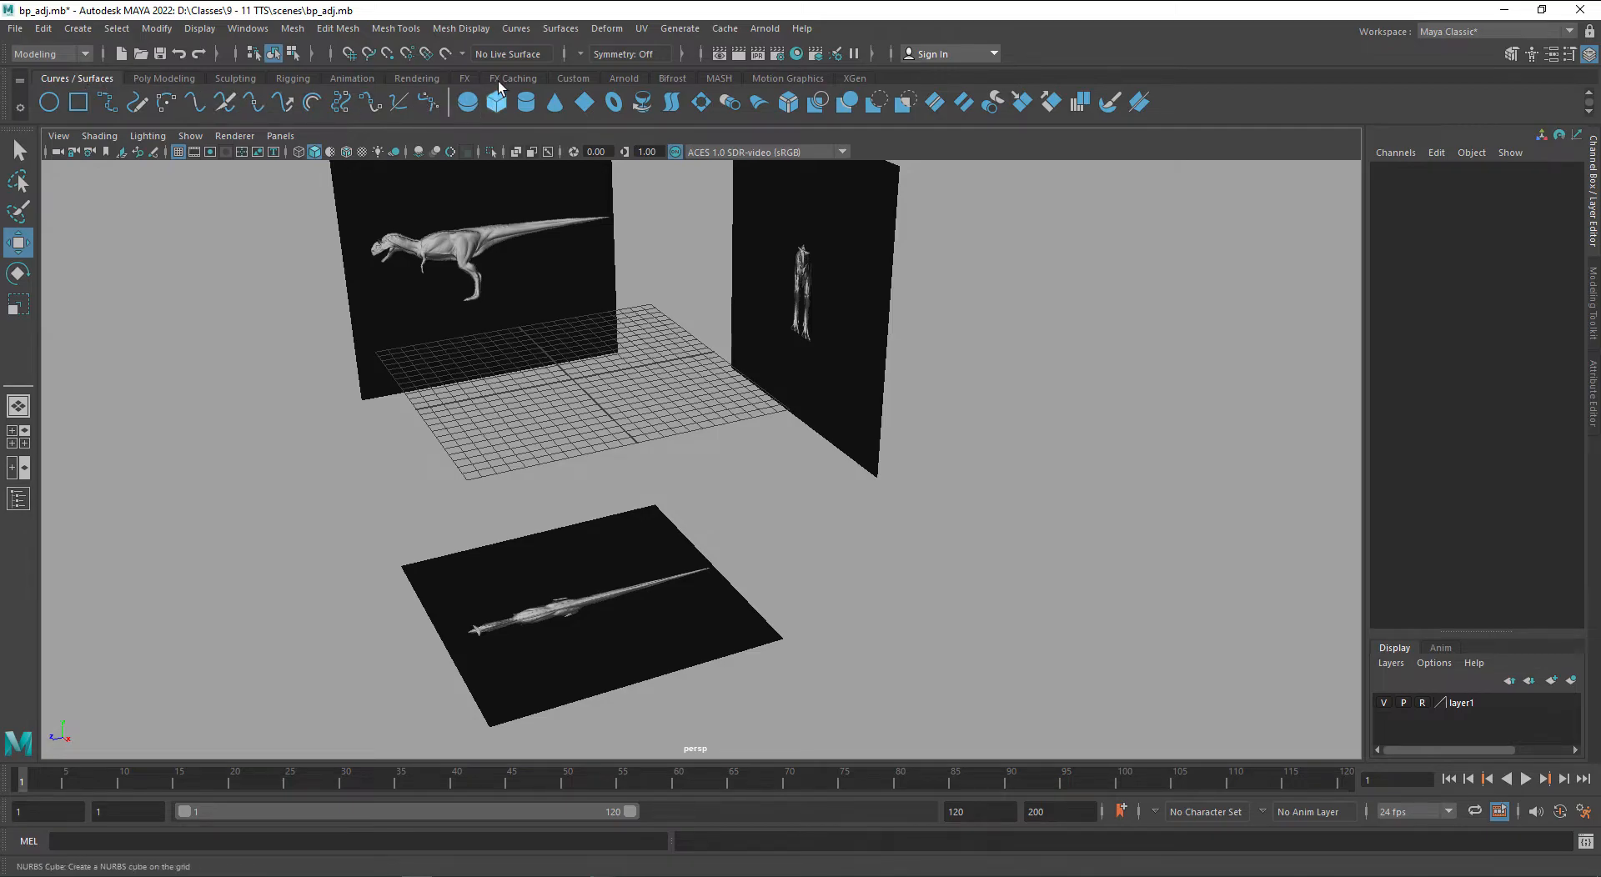
# - Examine the available NURBS curve and surface commands, the Modeling command set and the object creation options
pyautogui.click(572, 31)
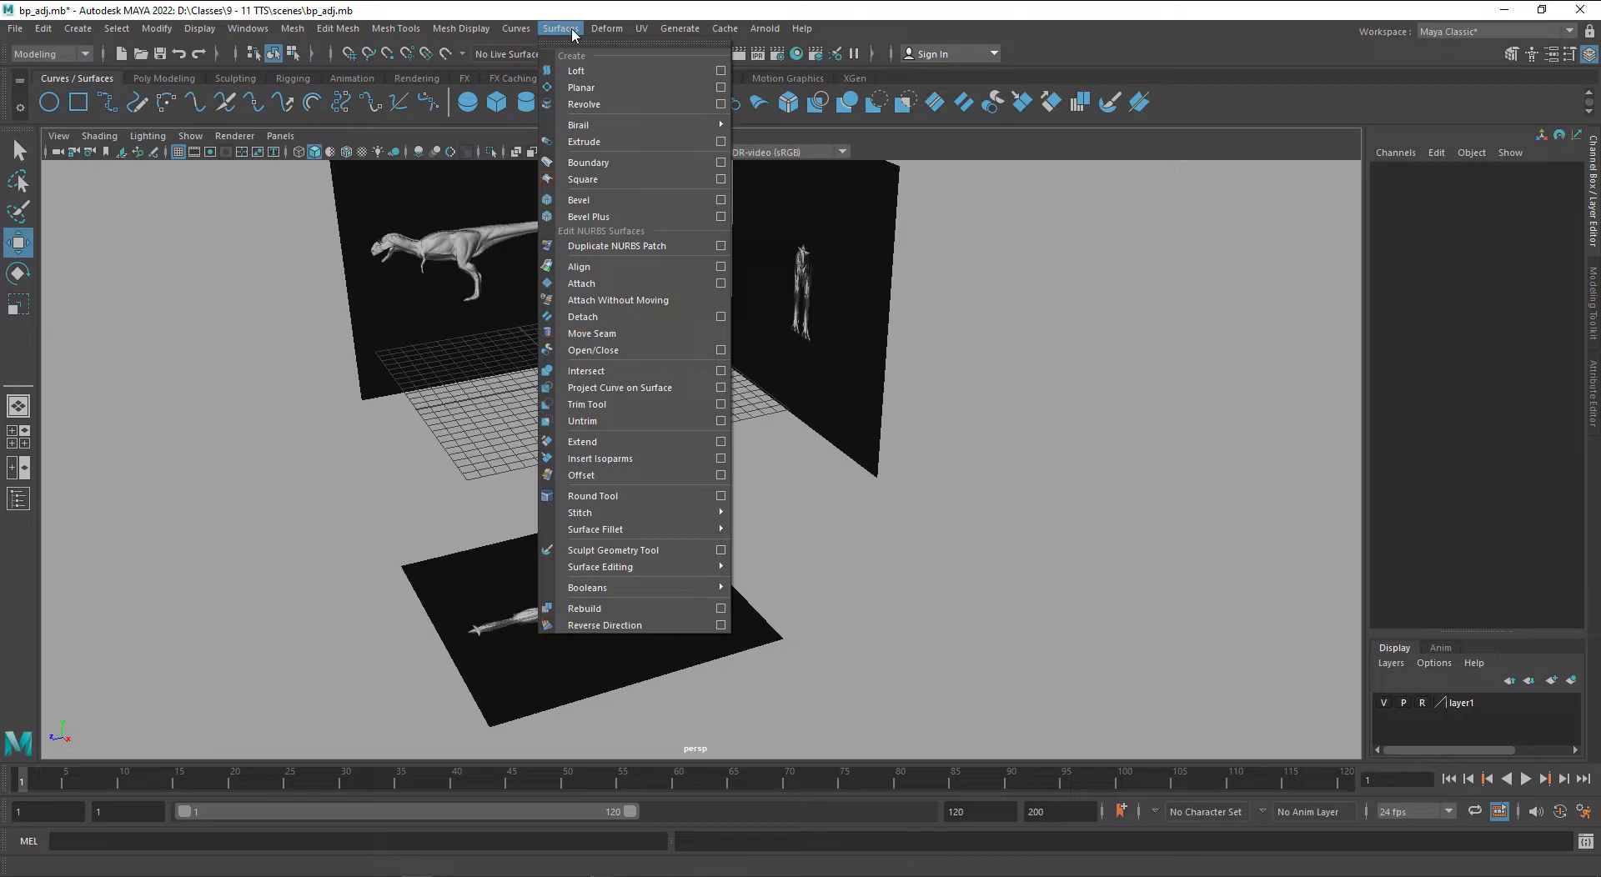
pyautogui.click(572, 31)
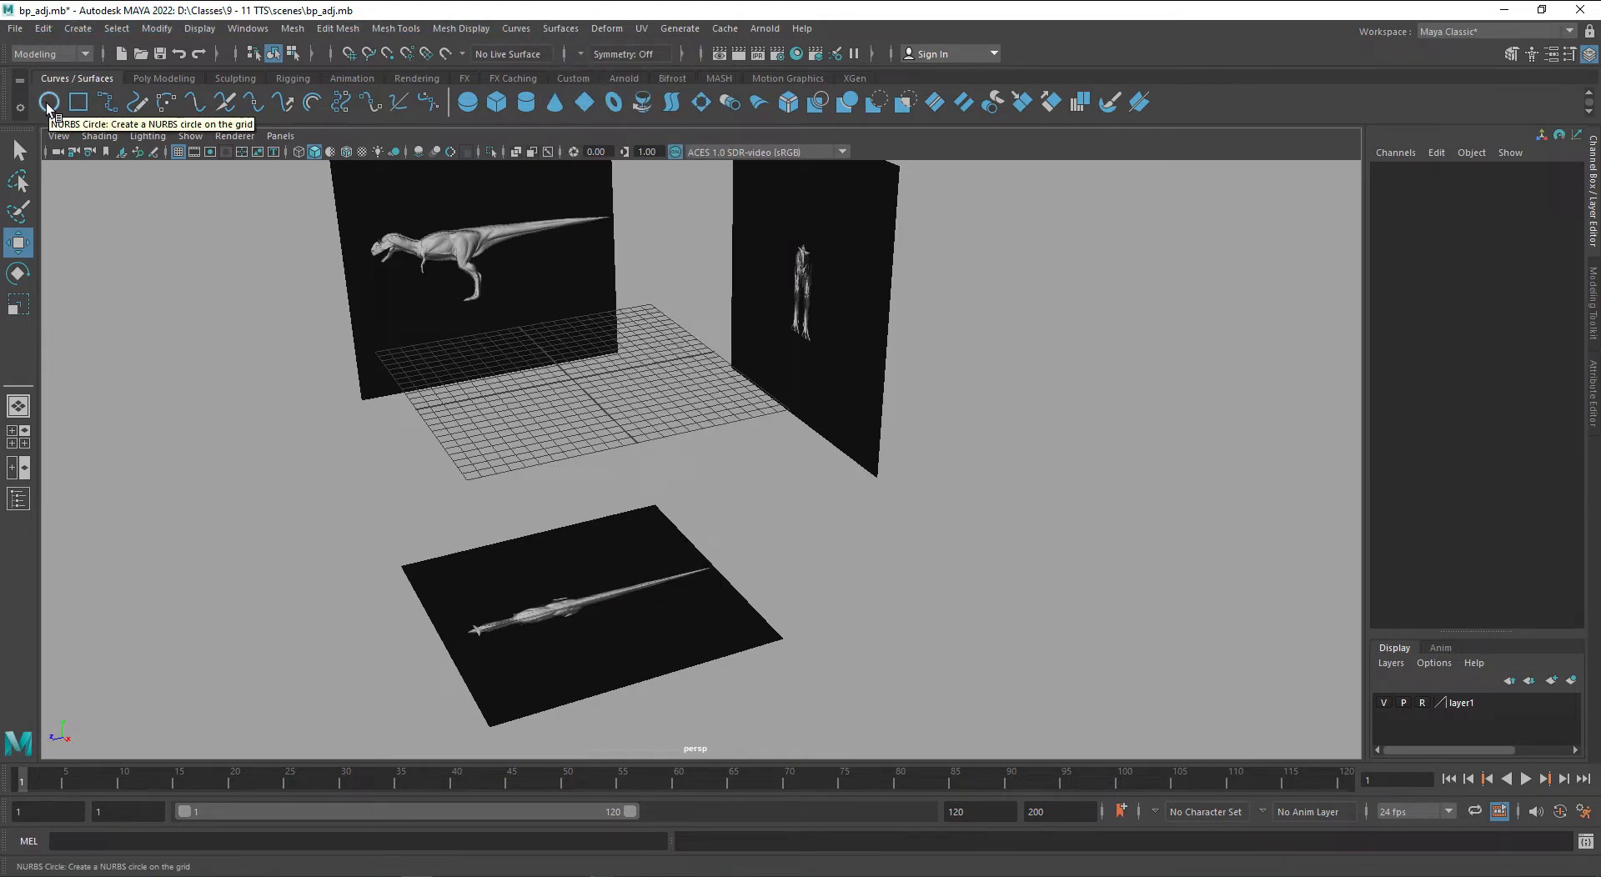
pyautogui.click(64, 55)
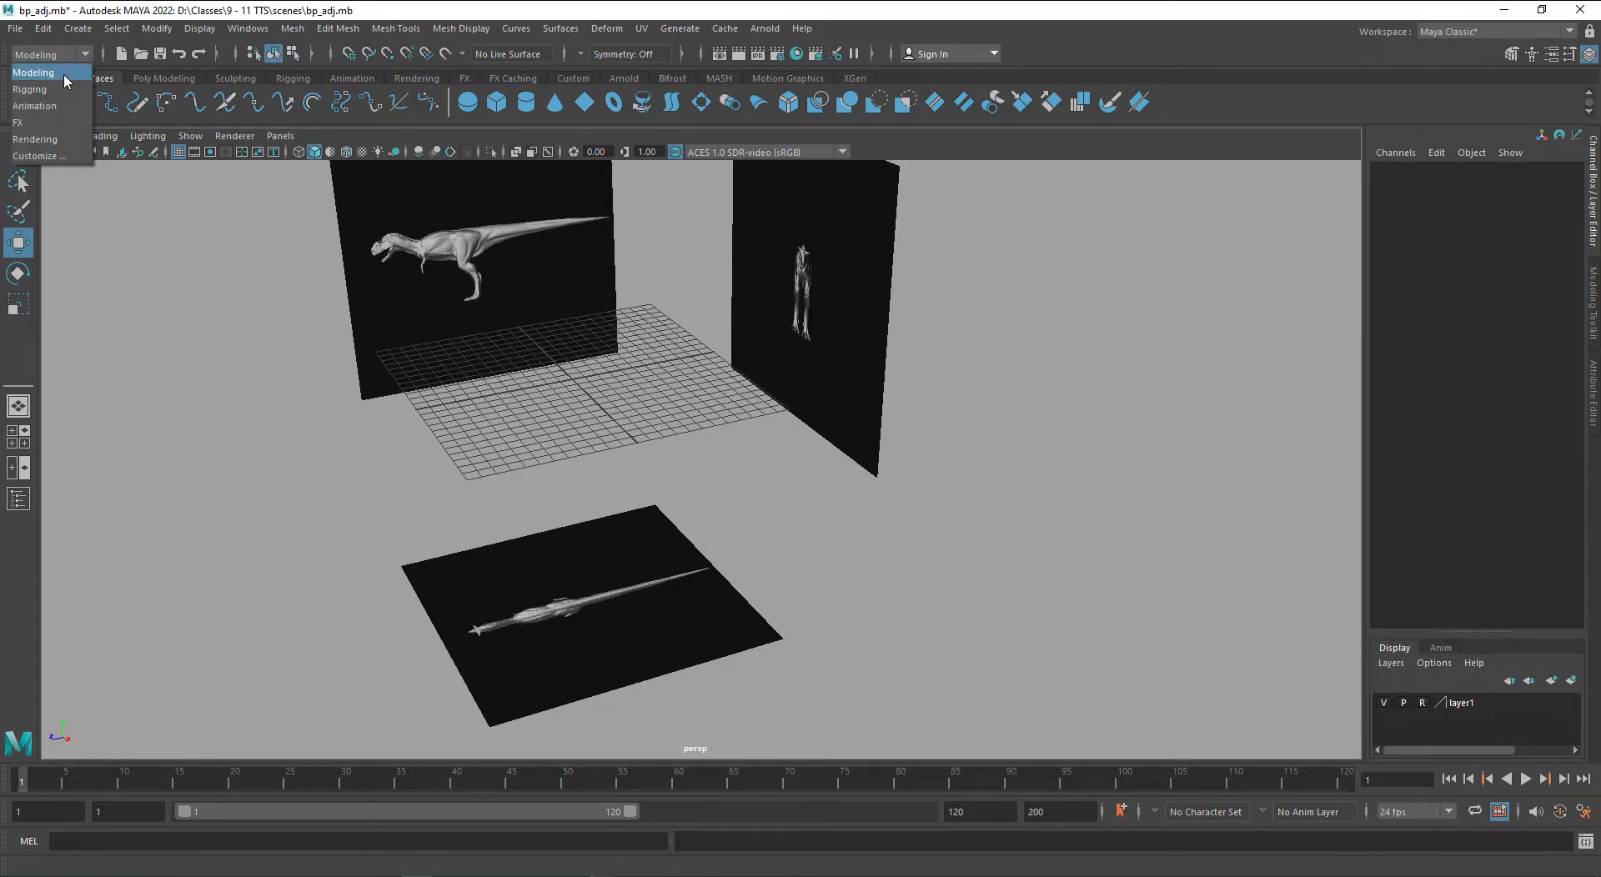
pyautogui.click(140, 217)
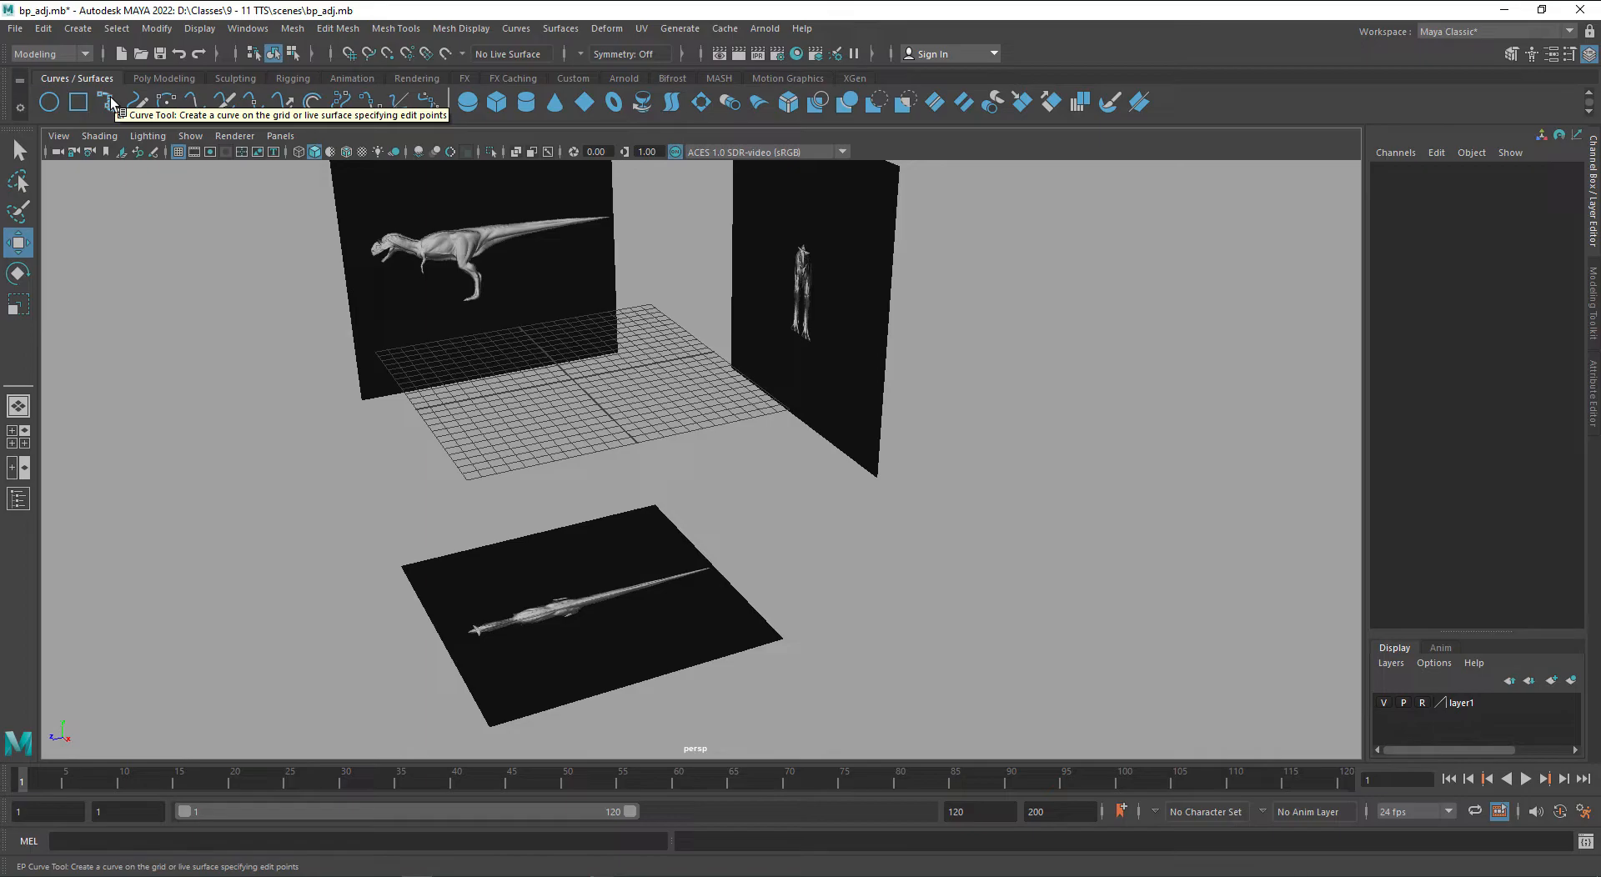
pyautogui.click(527, 30)
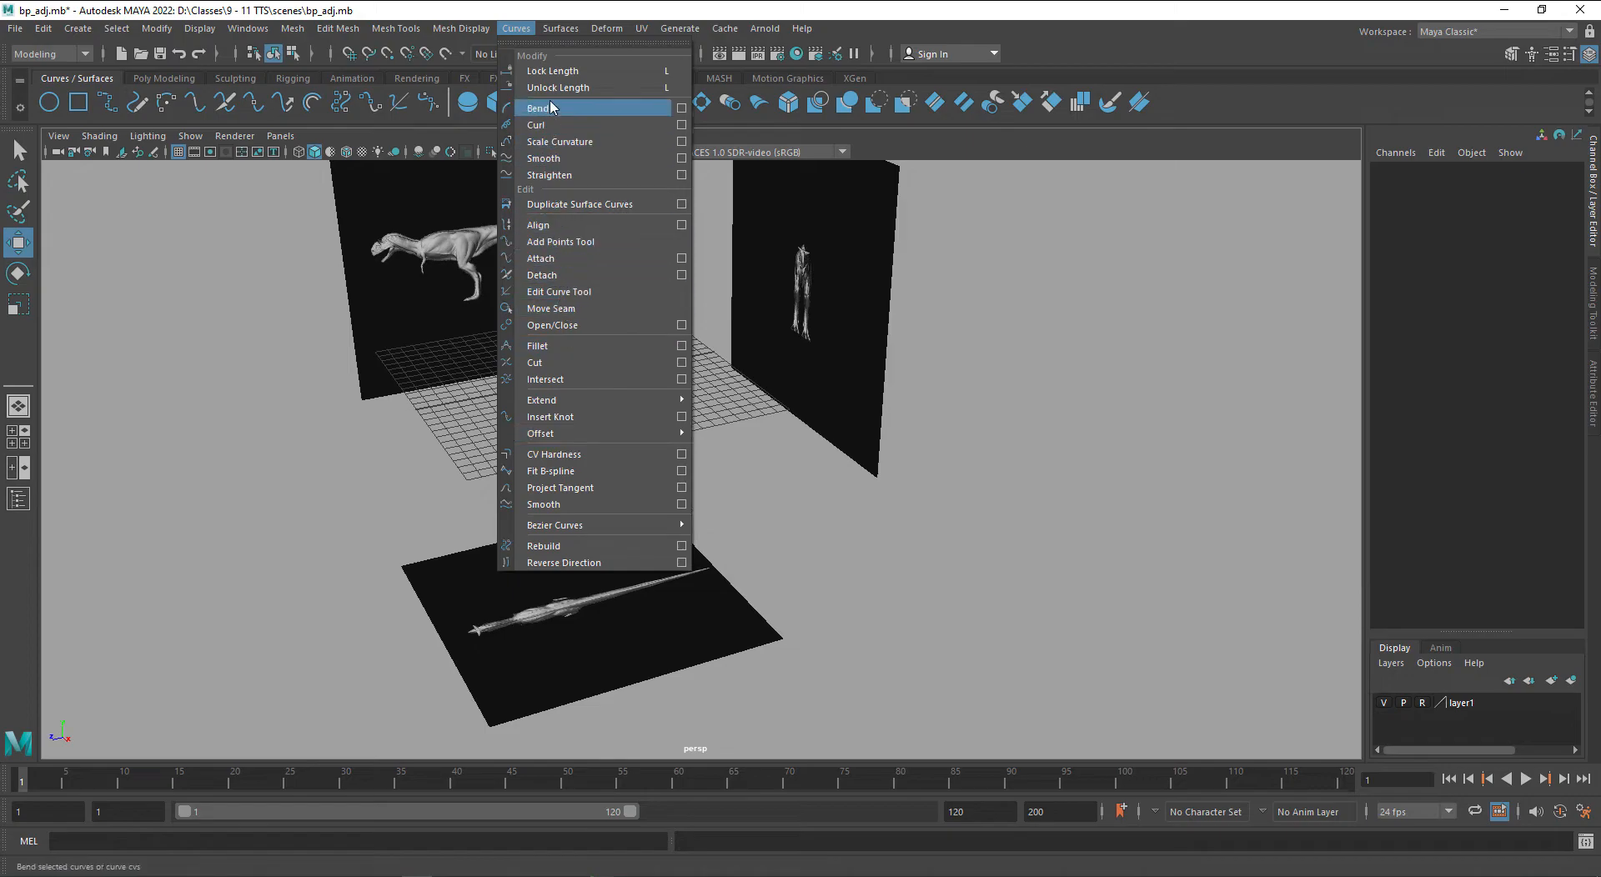
pyautogui.moveTo(559, 30)
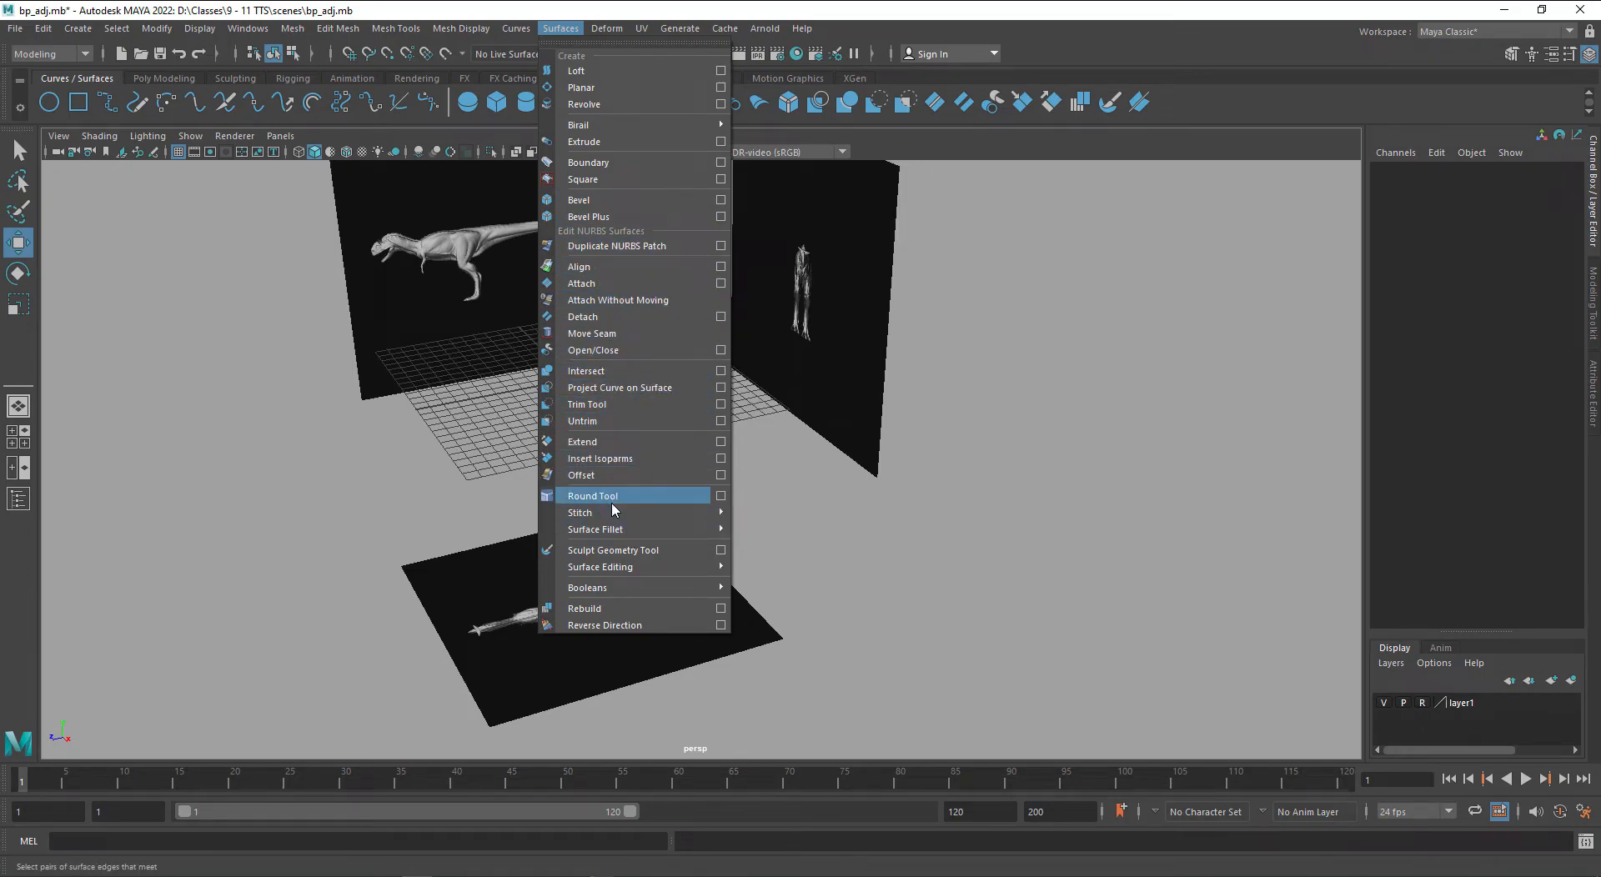
pyautogui.click(573, 31)
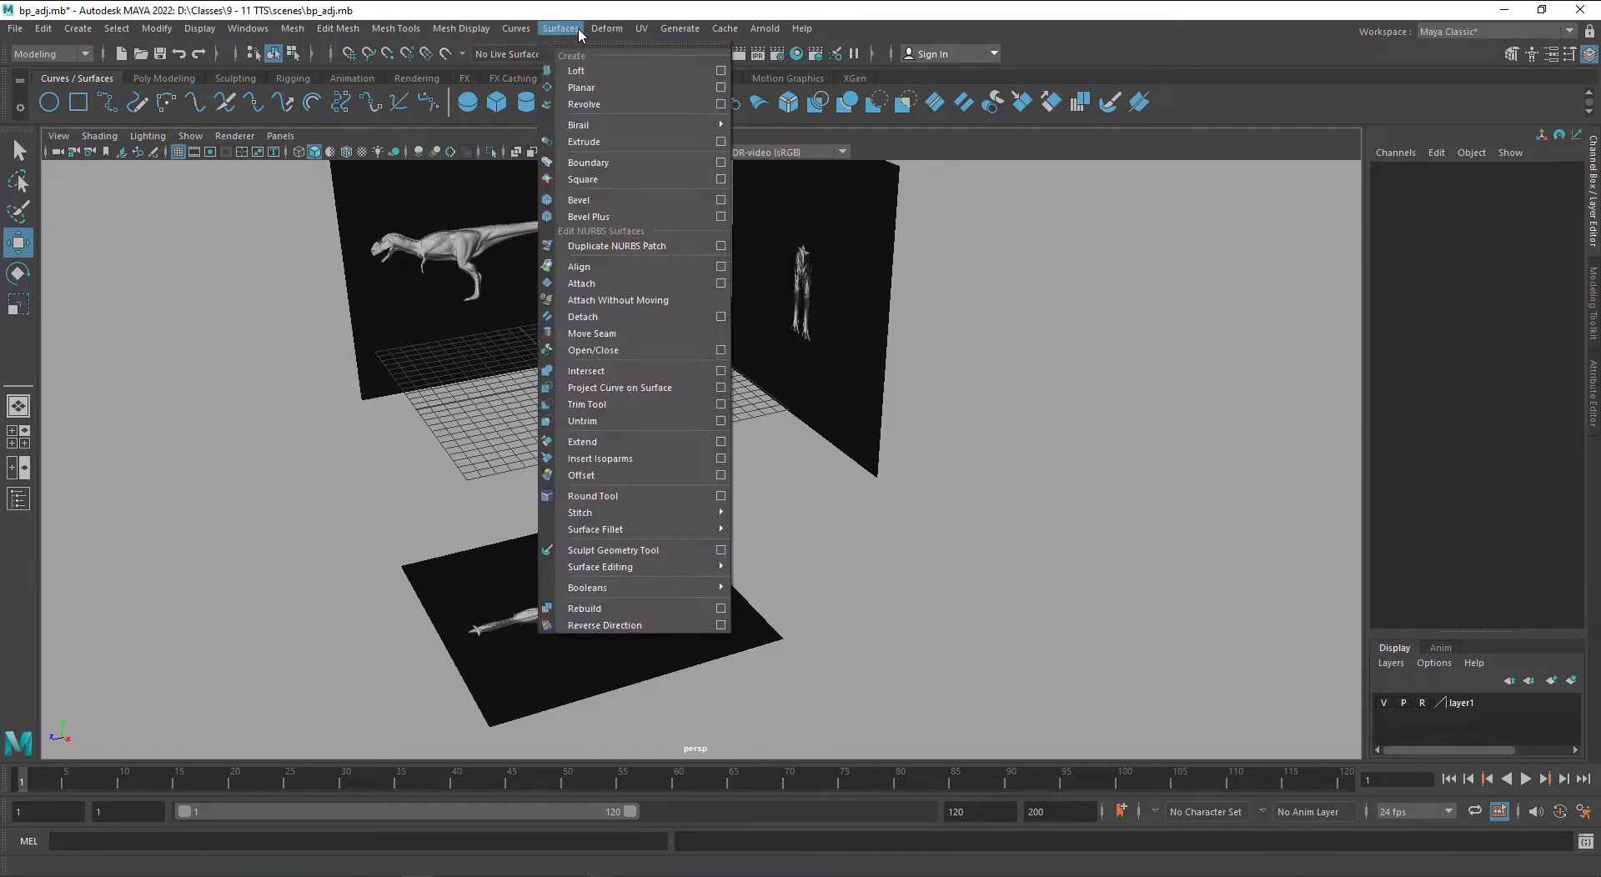
pyautogui.click(116, 29)
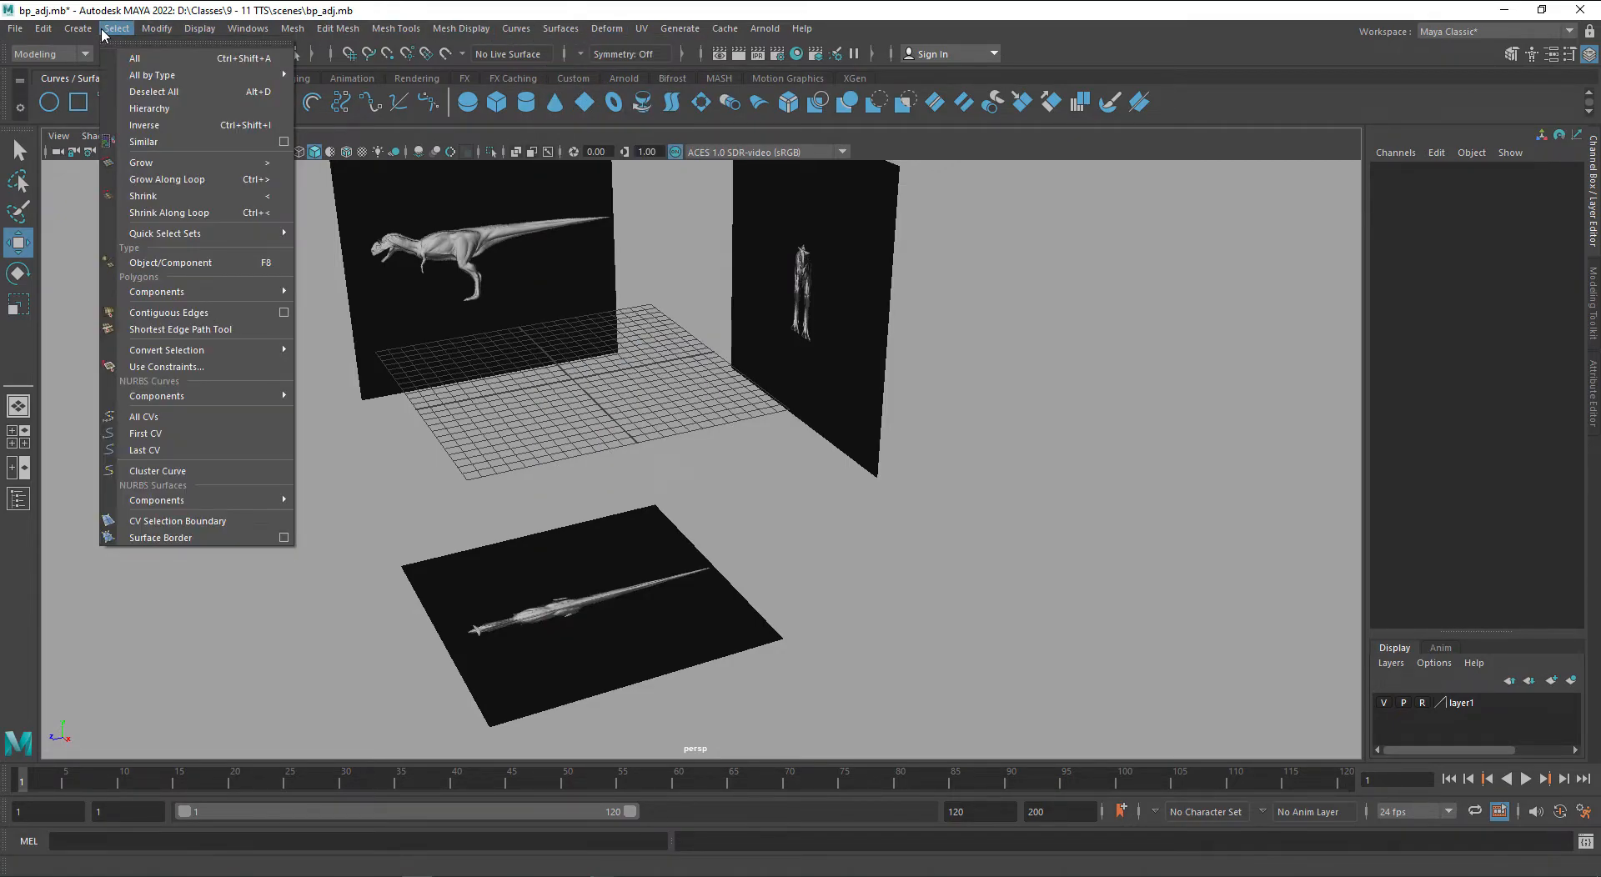
pyautogui.moveTo(71, 33)
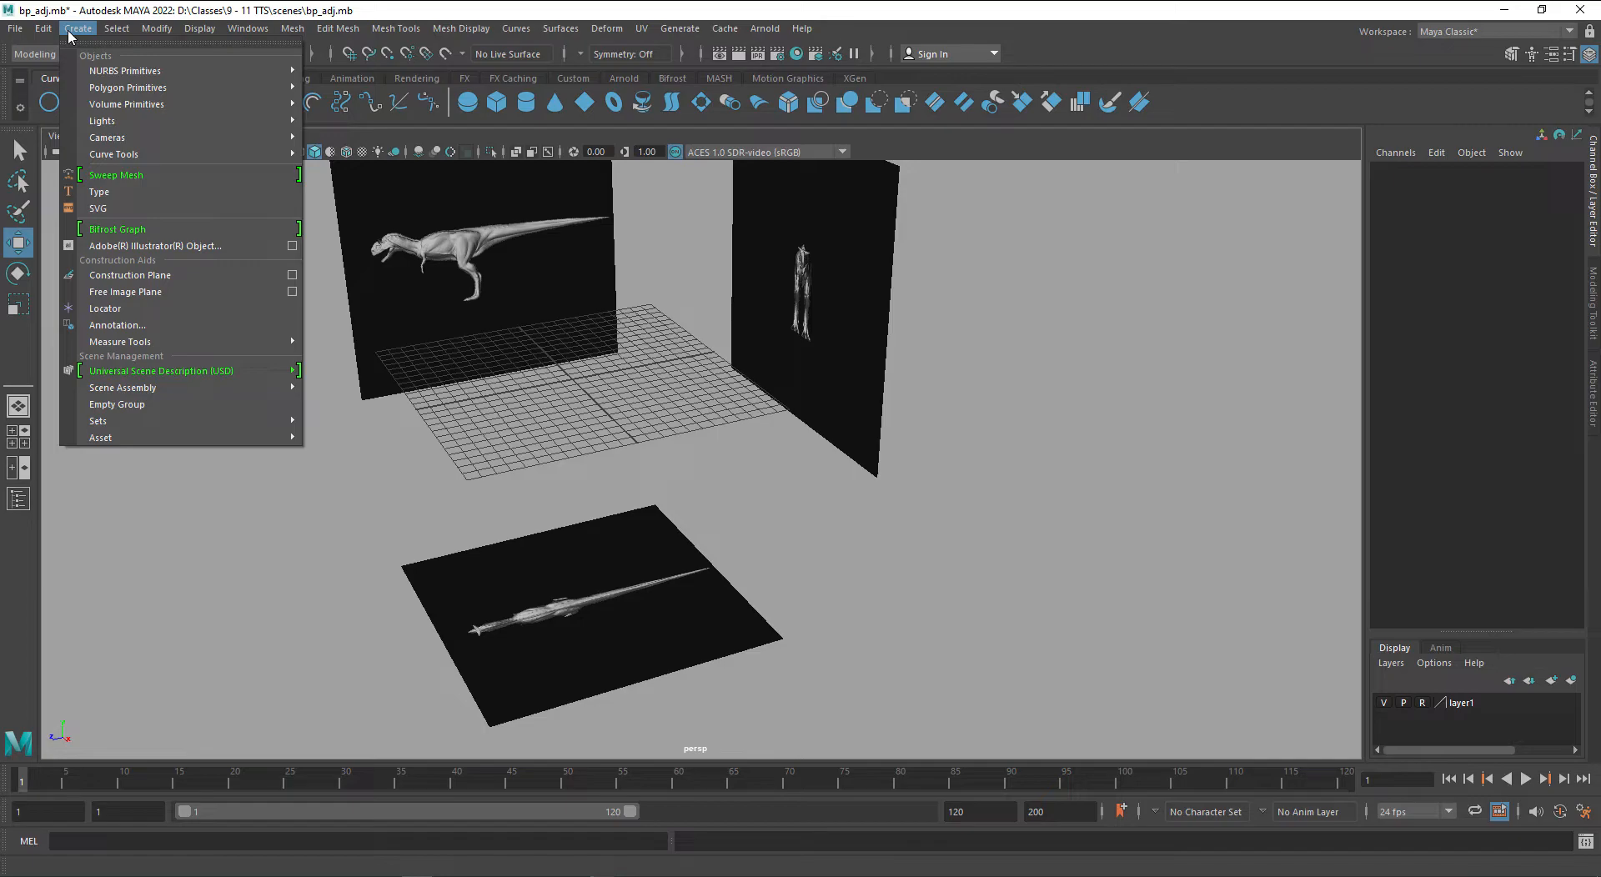
pyautogui.click(71, 33)
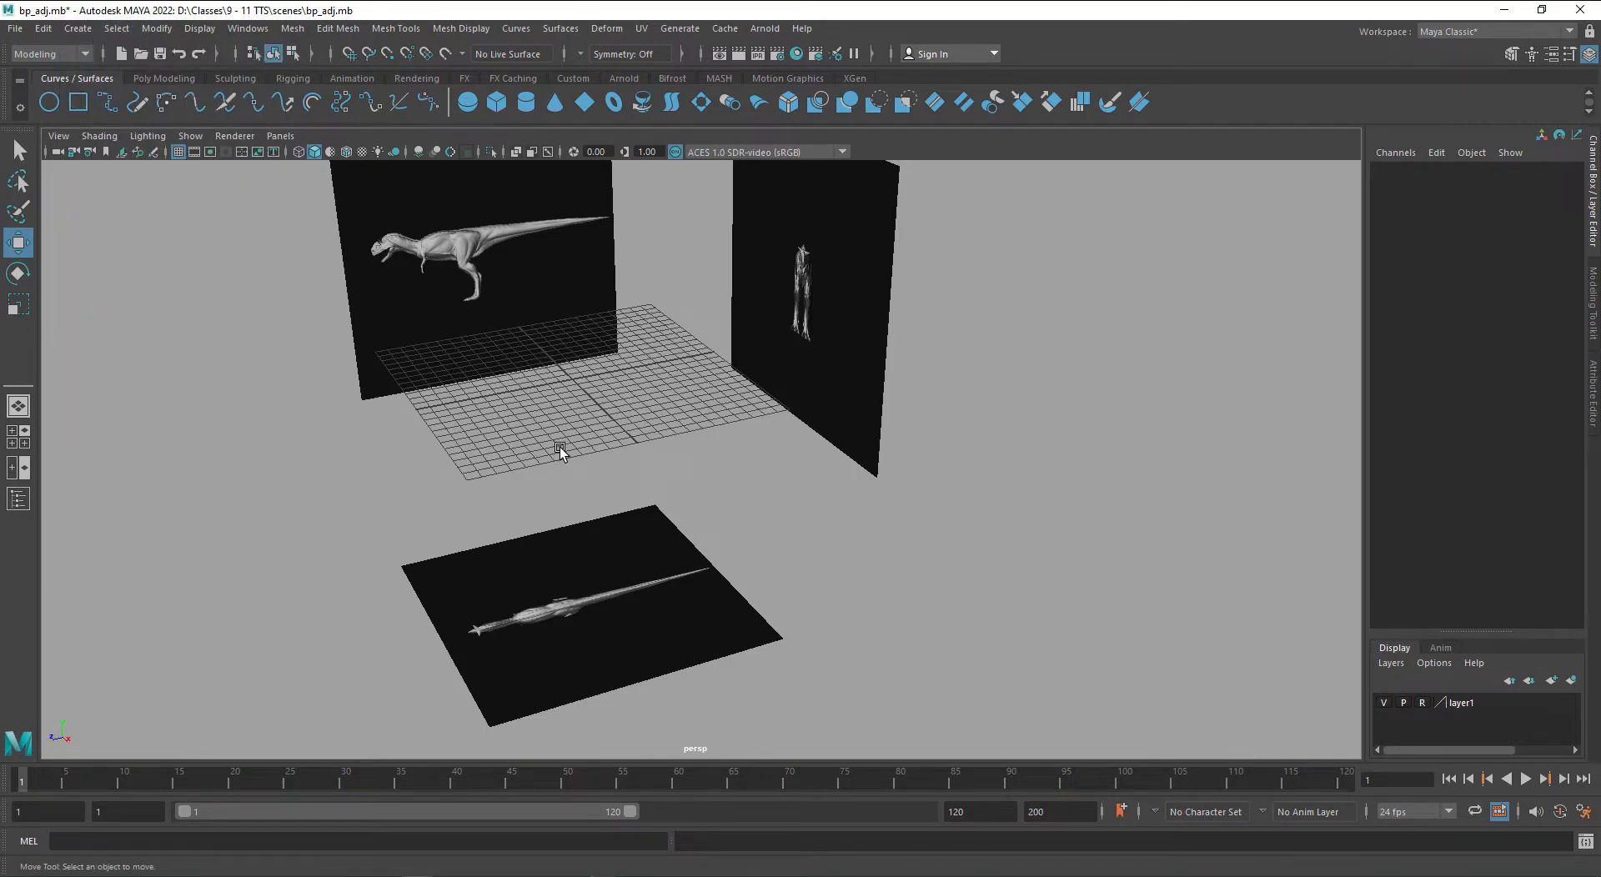
# - Switch to the side view and frame the whole dinosaur reference closely
pyautogui.press('space')
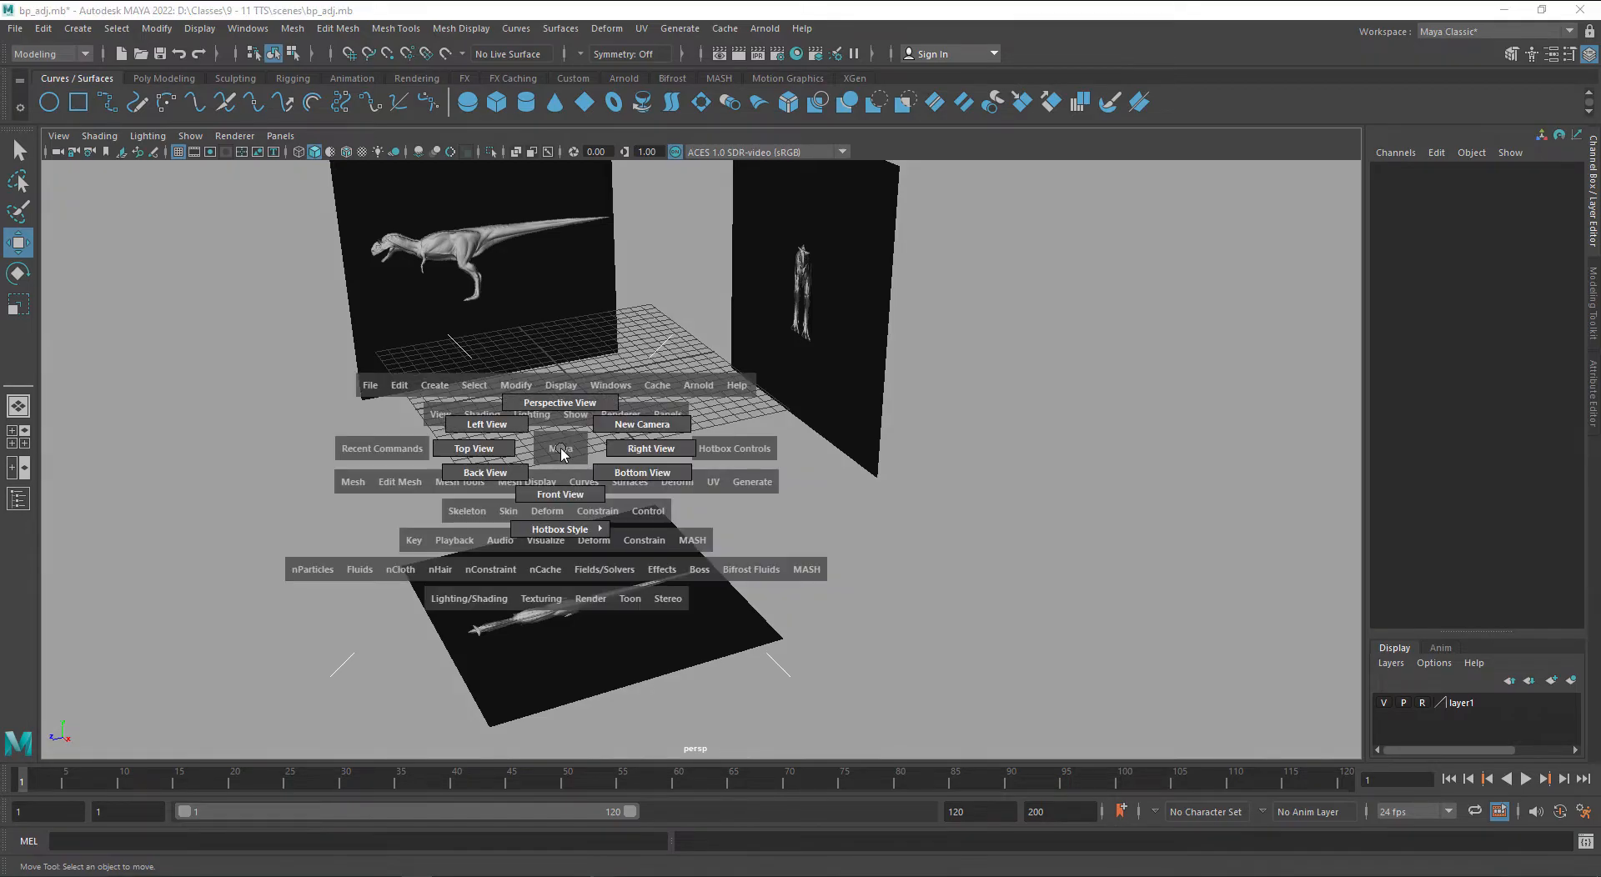
pyautogui.moveTo(561, 452); pyautogui.dragTo(632, 450)
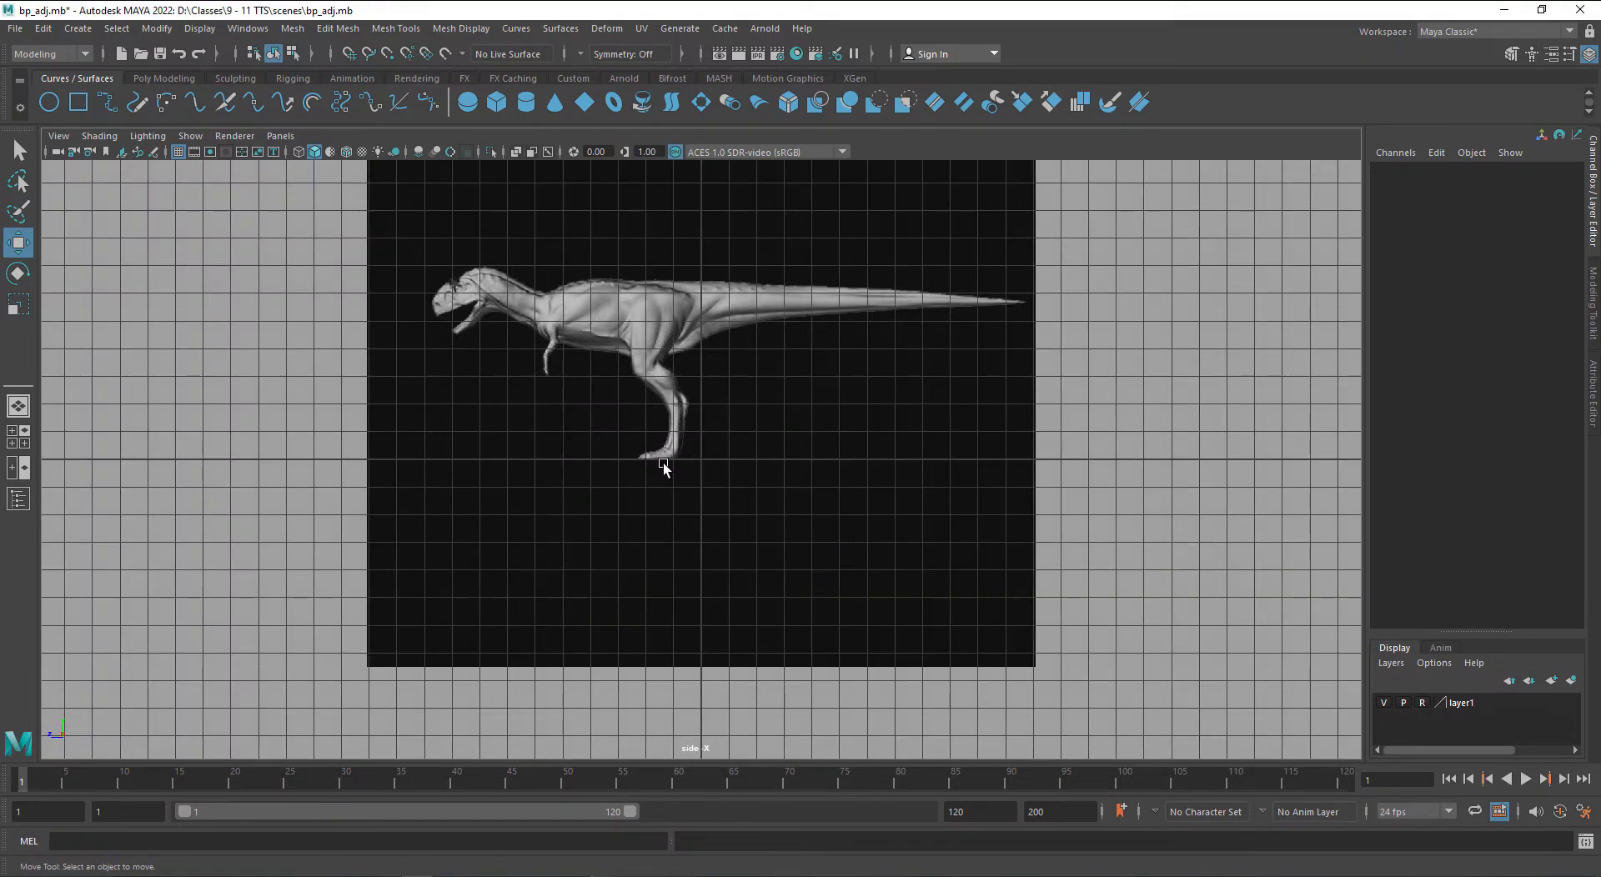
pyautogui.scroll(6, 659, 357)
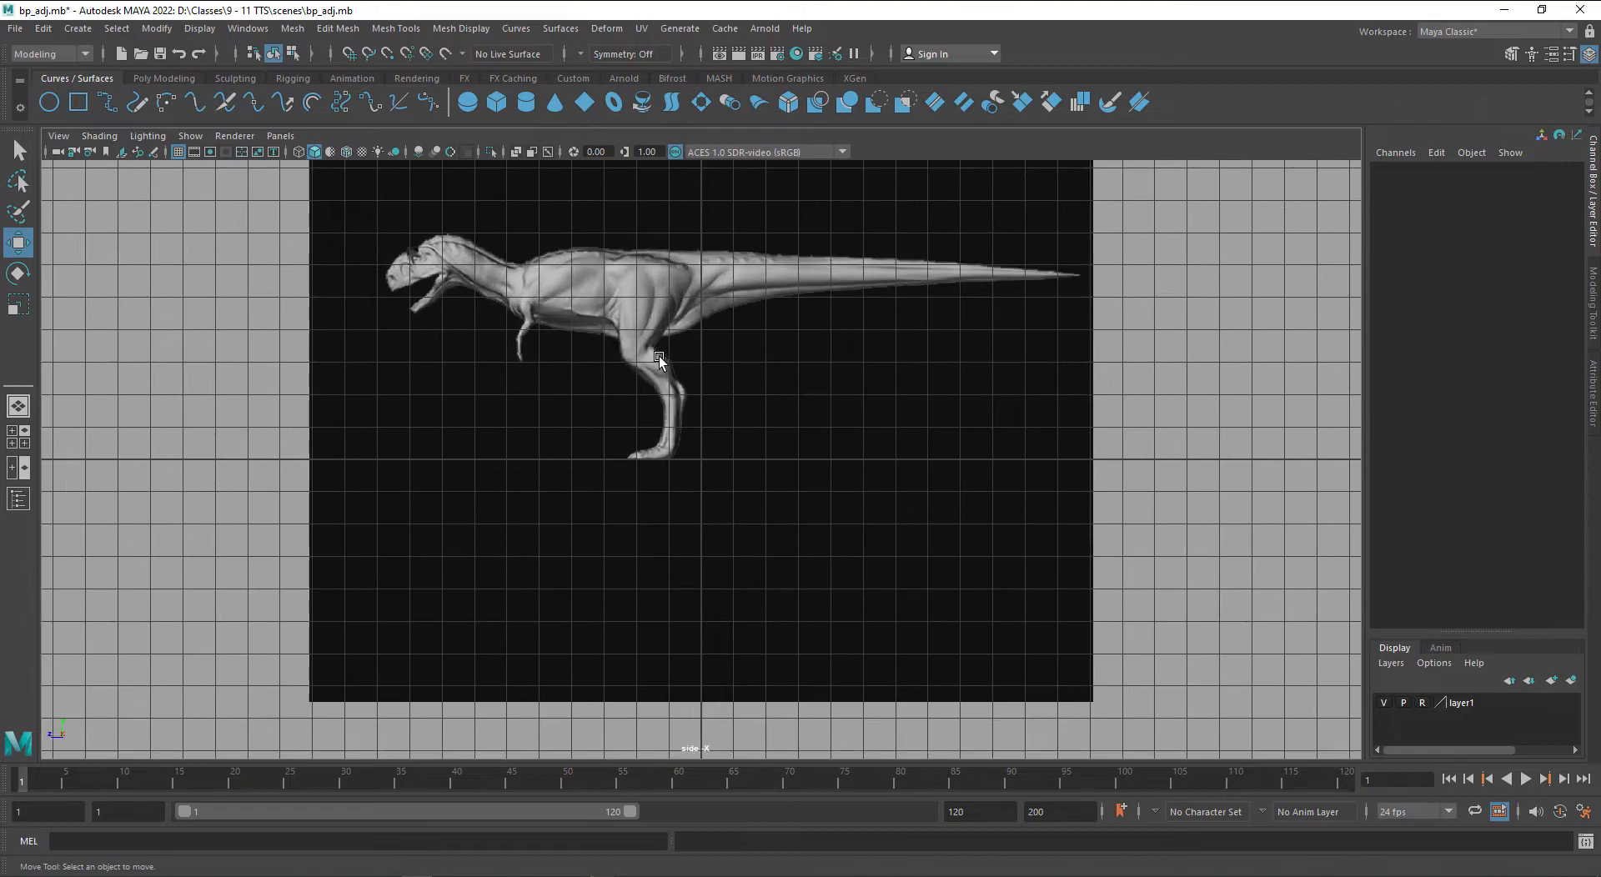
pyautogui.keyDown('alt'); pyautogui.moveTo(696, 304); pyautogui.dragTo(653, 500, button='middle'); pyautogui.keyUp('alt')
pyautogui.scroll(2, 630, 524)
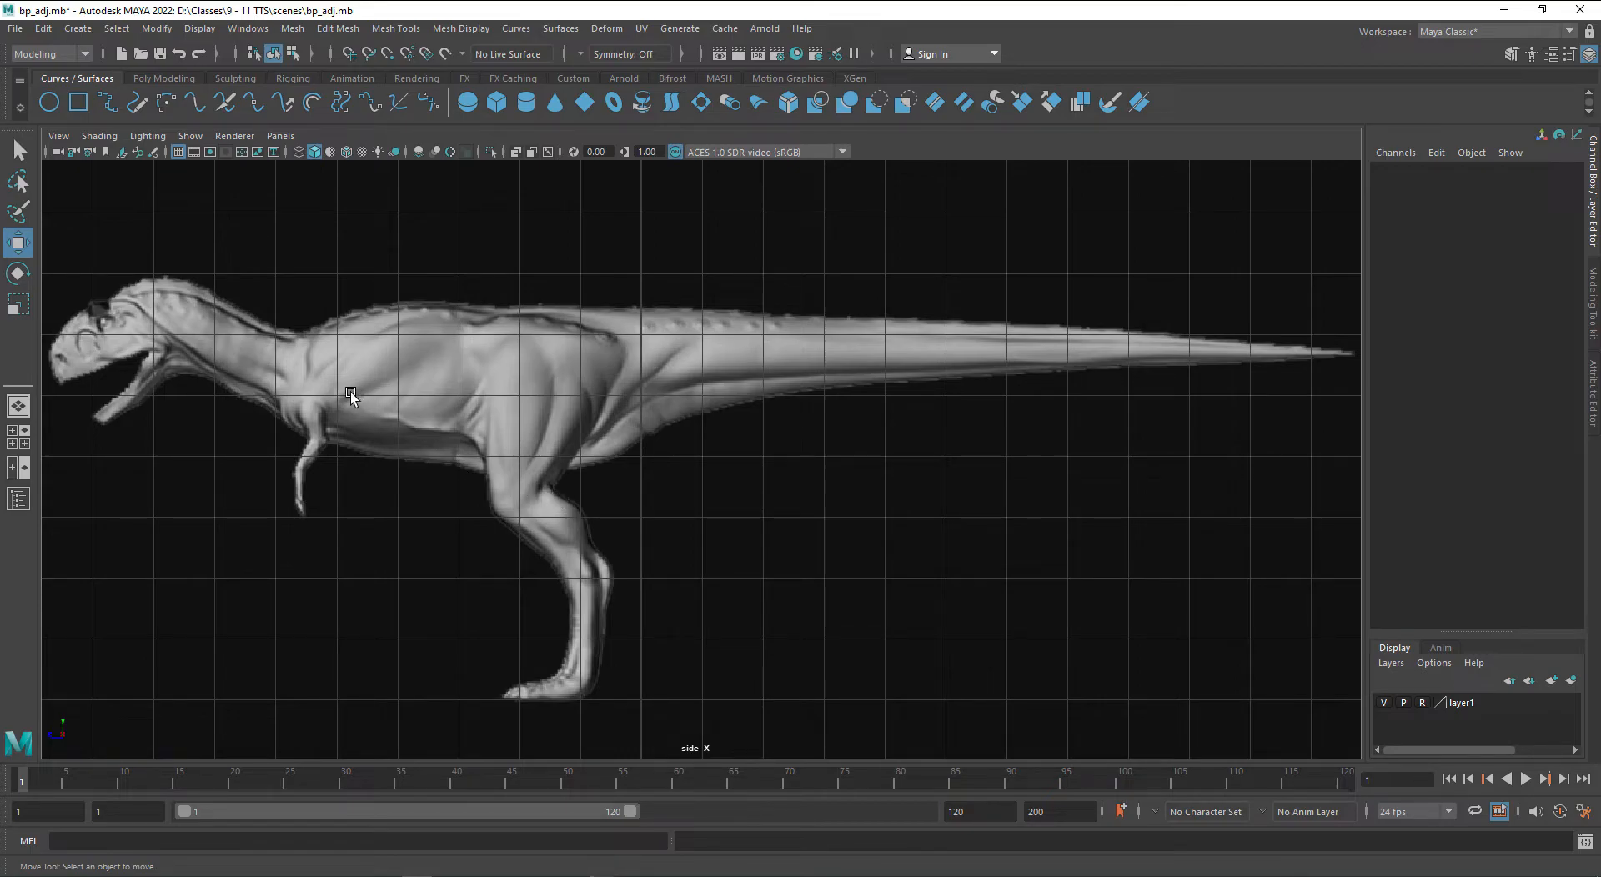
# - Turn on the Poly Count heads-up display in the viewport
pyautogui.click(200, 29)
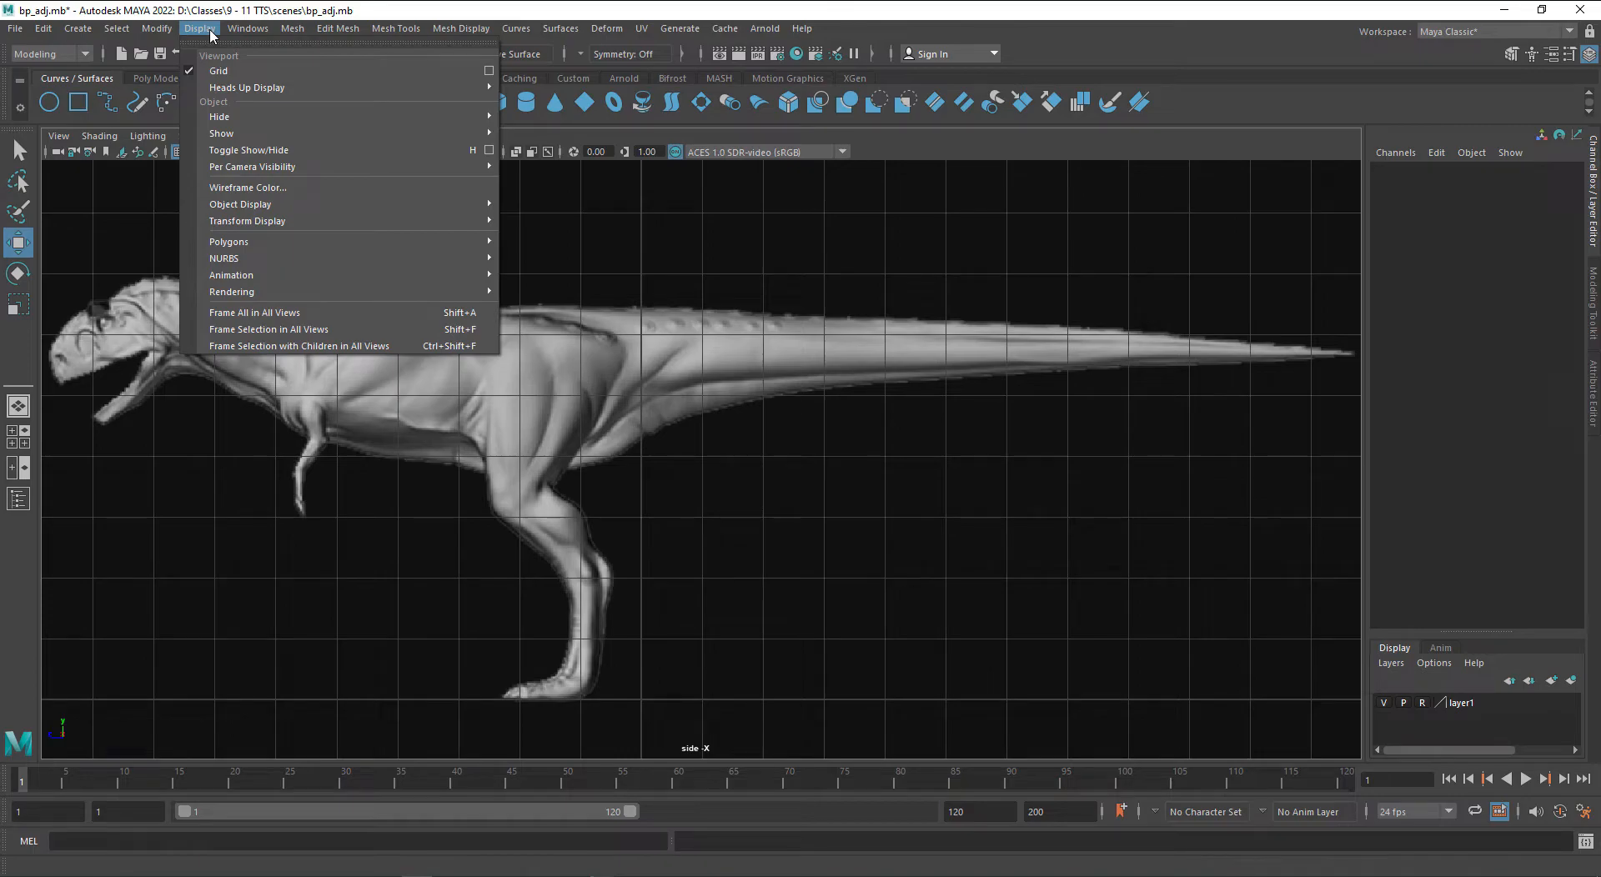
pyautogui.moveTo(232, 91)
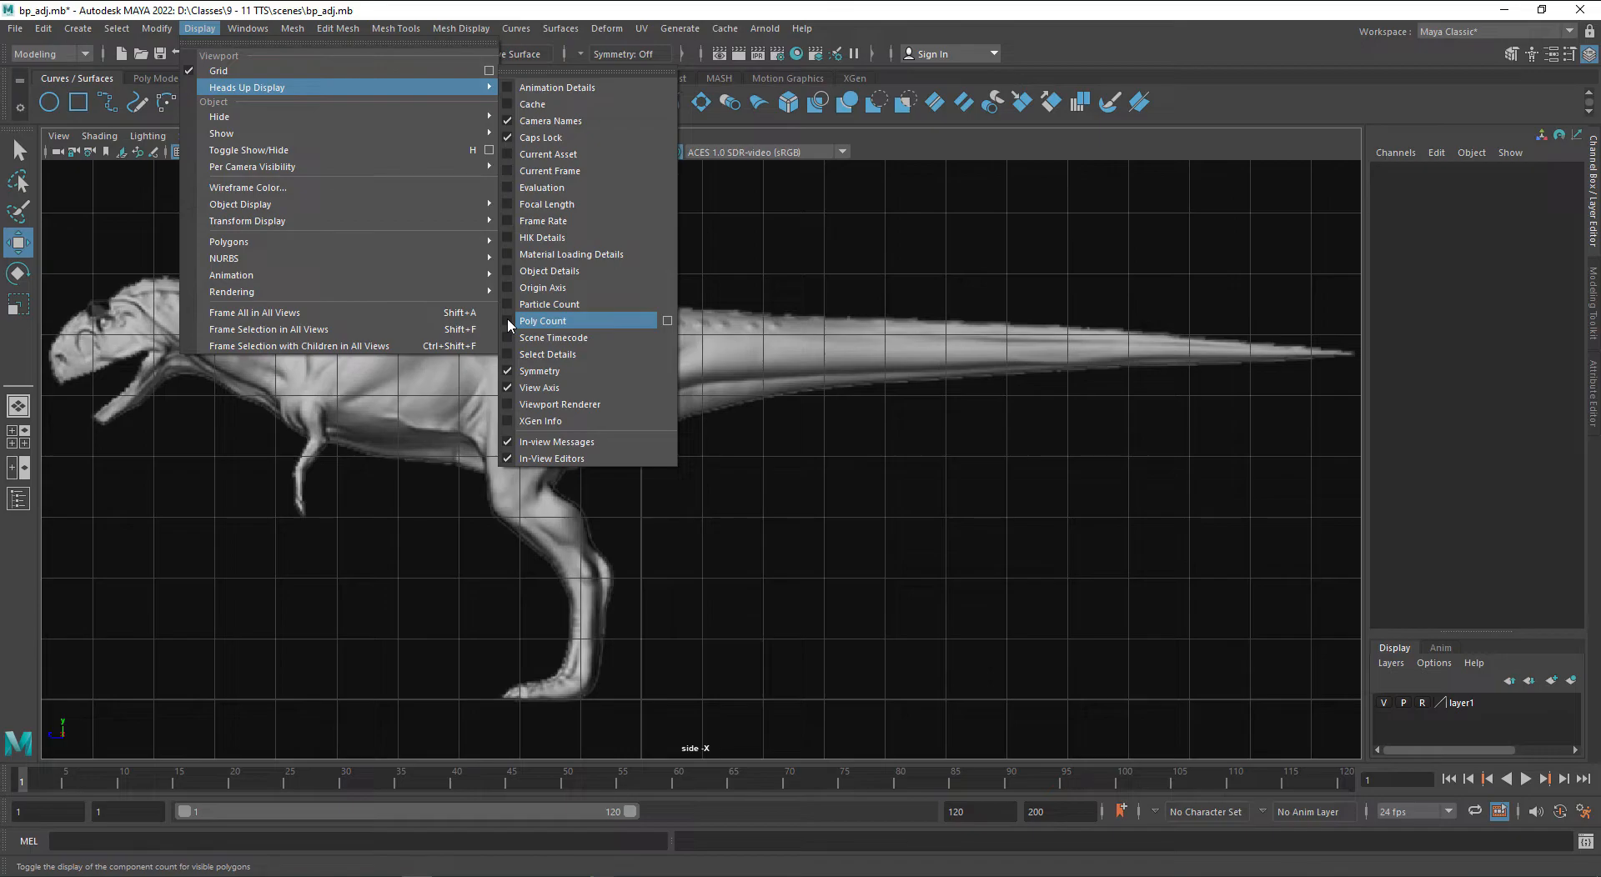
pyautogui.click(543, 321)
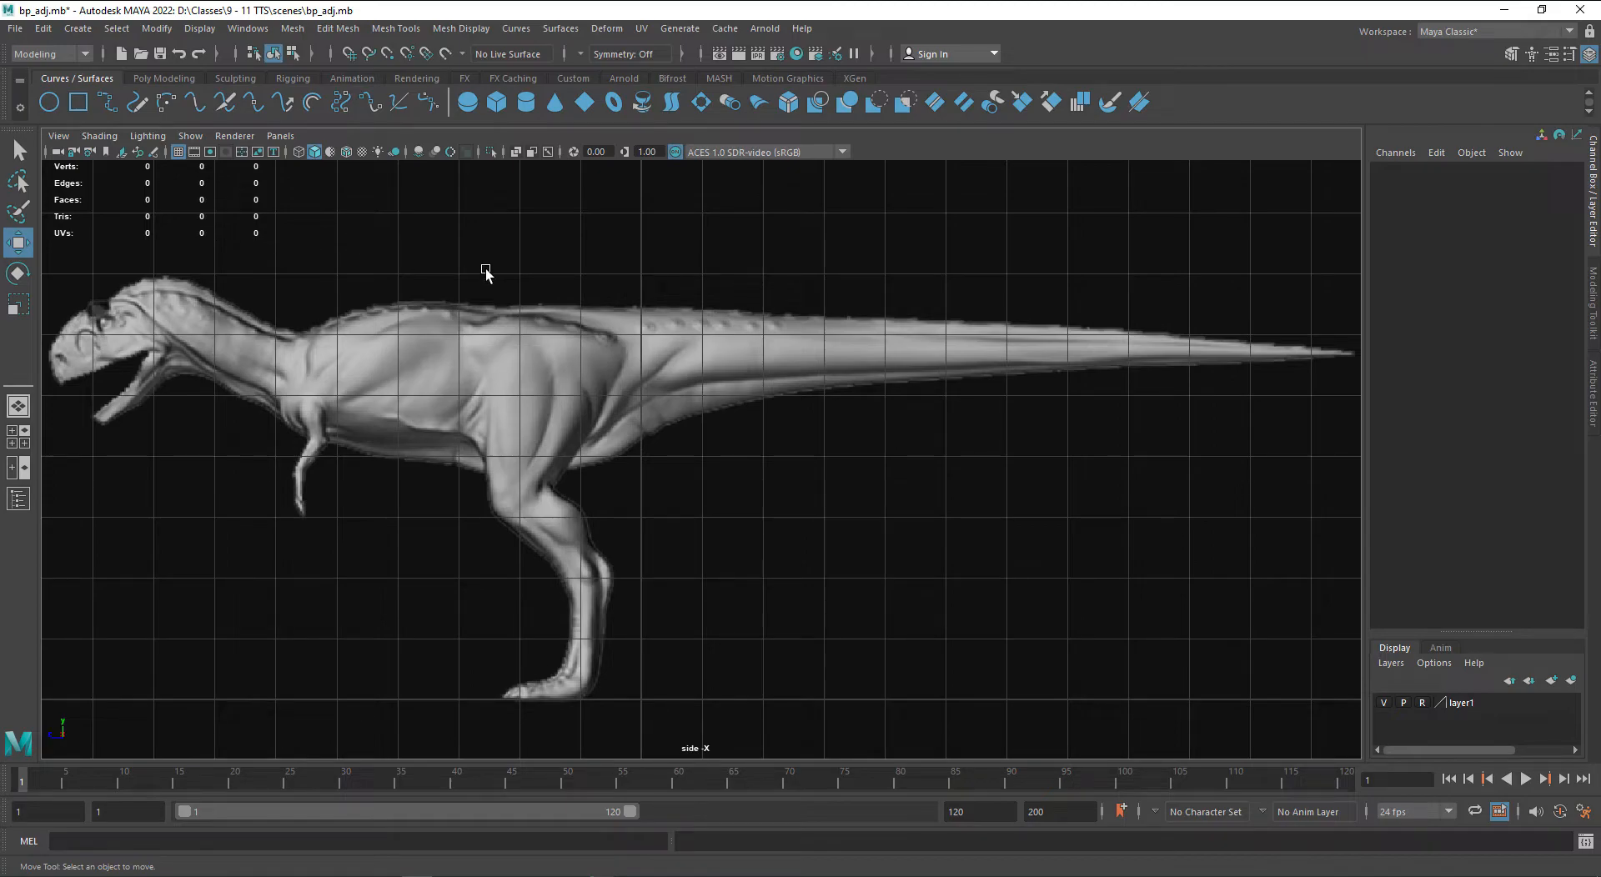
# - Activate the EP Curve tool, switch to the perspective view and hide layer1 with the reference planes
pyautogui.click(107, 101)
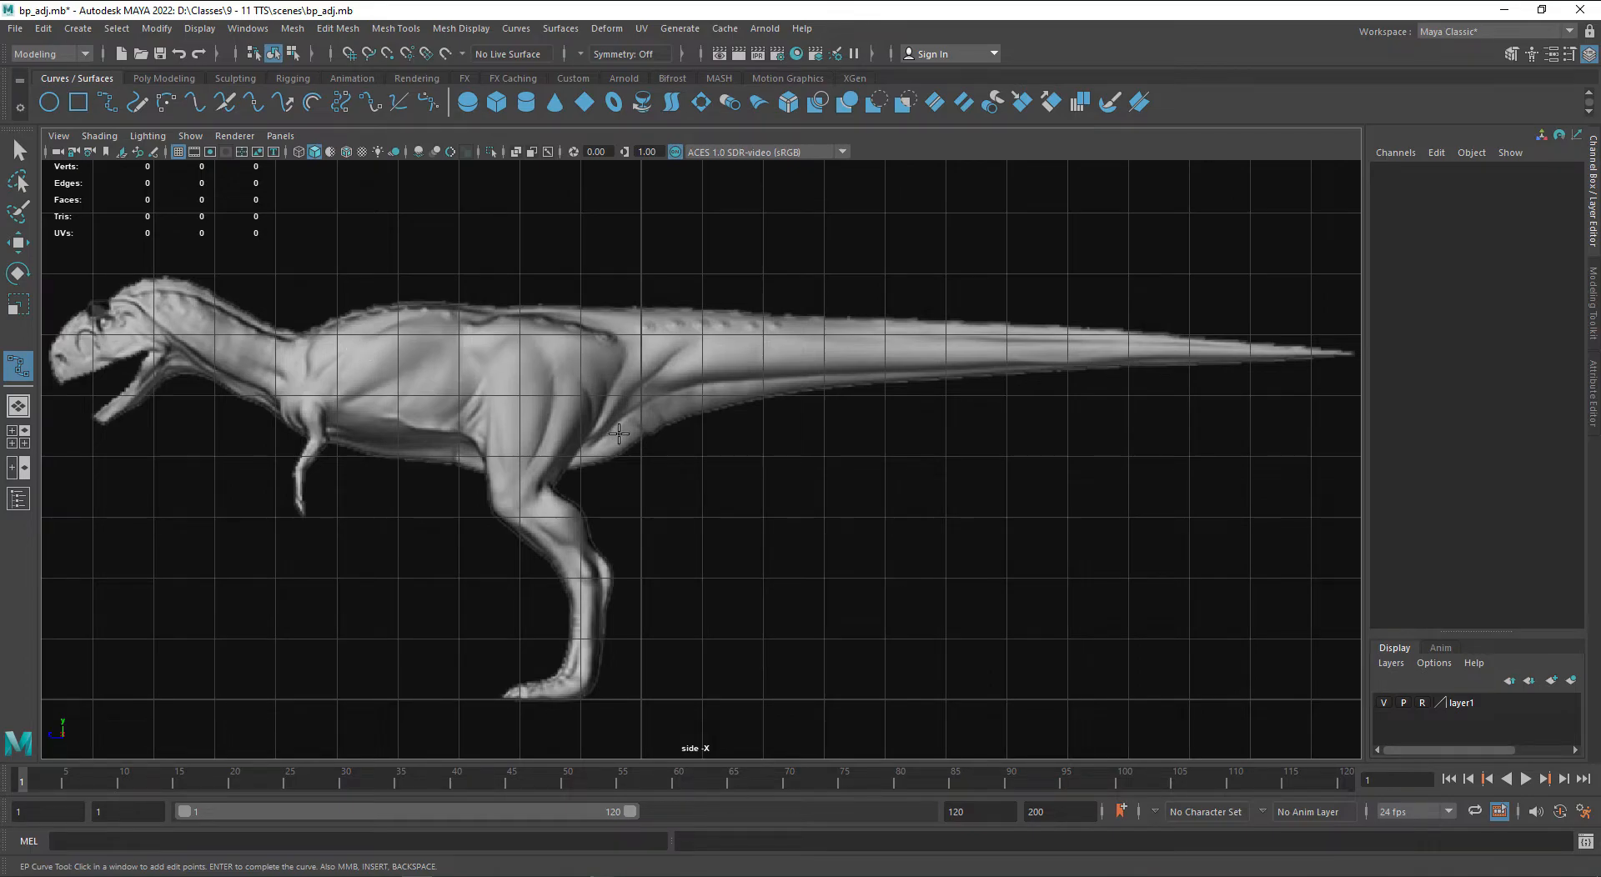
pyautogui.press('space')
pyautogui.moveTo(620, 435); pyautogui.dragTo(618, 412)
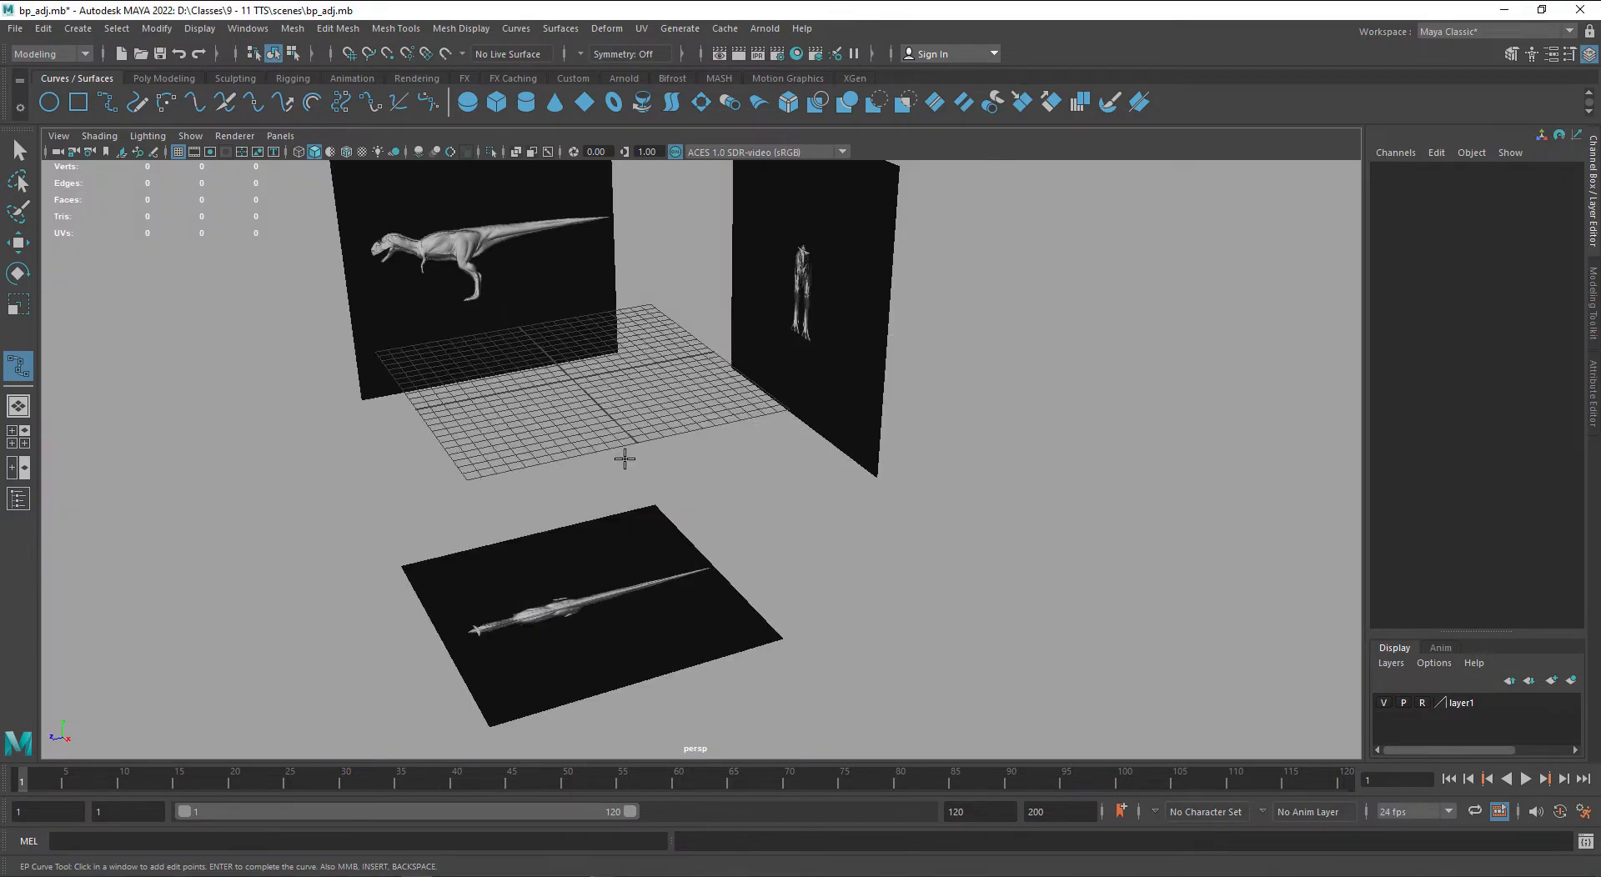
pyautogui.scroll(-5, 627, 450)
pyautogui.keyDown('alt'); pyautogui.moveTo(677, 499); pyautogui.dragTo(605, 498, button='middle'); pyautogui.keyUp('alt')
pyautogui.keyDown('alt'); pyautogui.moveTo(538, 461); pyautogui.dragTo(539, 500); pyautogui.keyUp('alt')
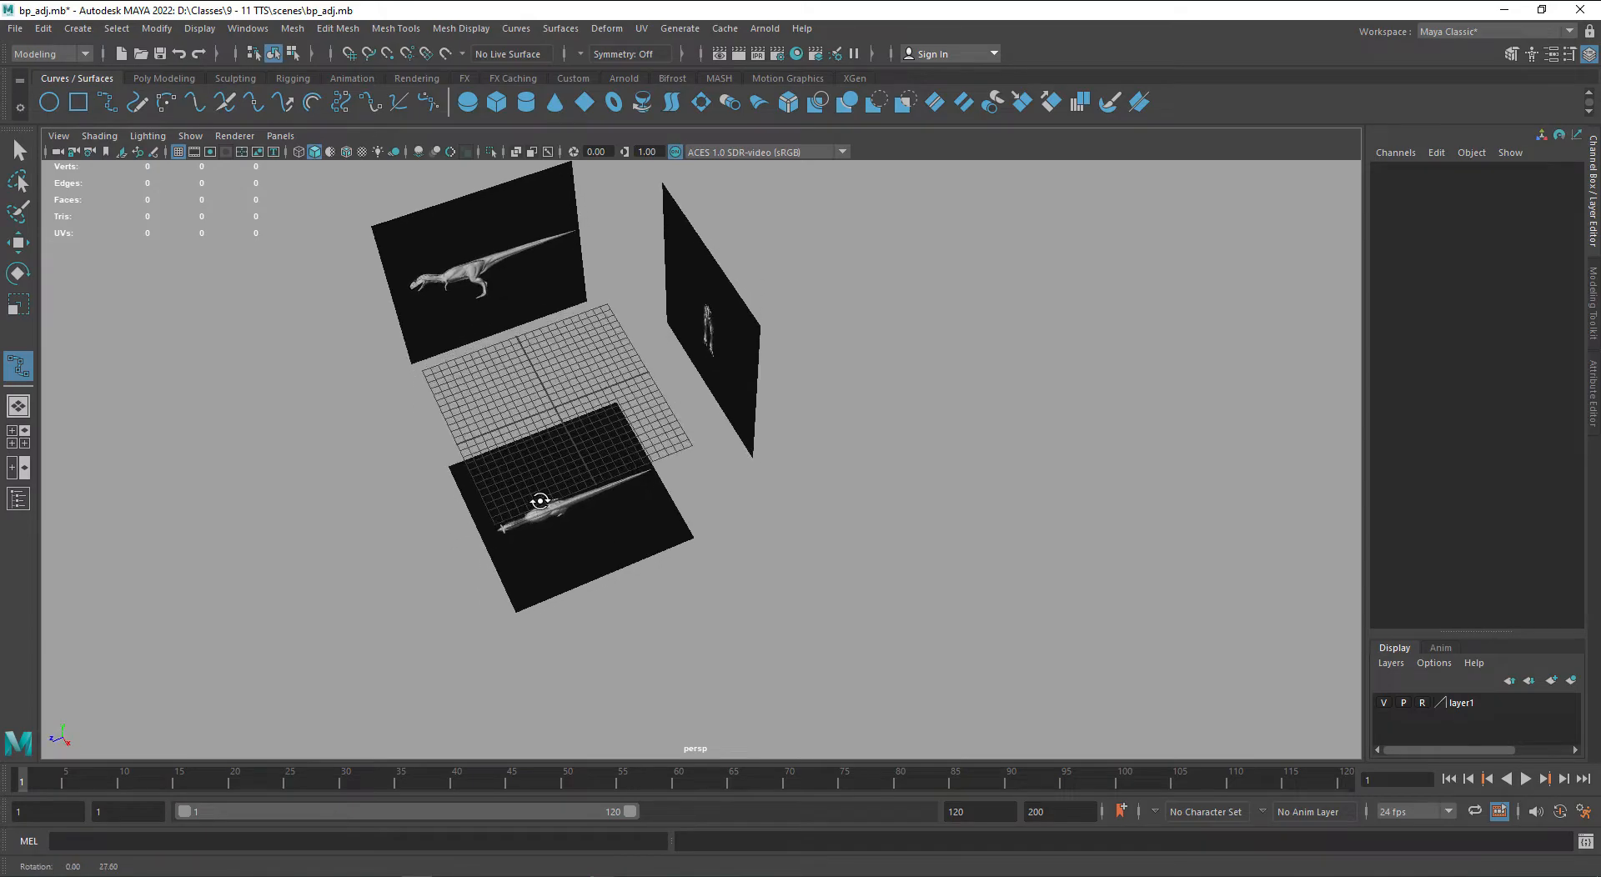
pyautogui.scroll(6, 511, 411)
pyautogui.keyDown('alt'); pyautogui.moveTo(512, 410); pyautogui.dragTo(522, 429); pyautogui.keyUp('alt')
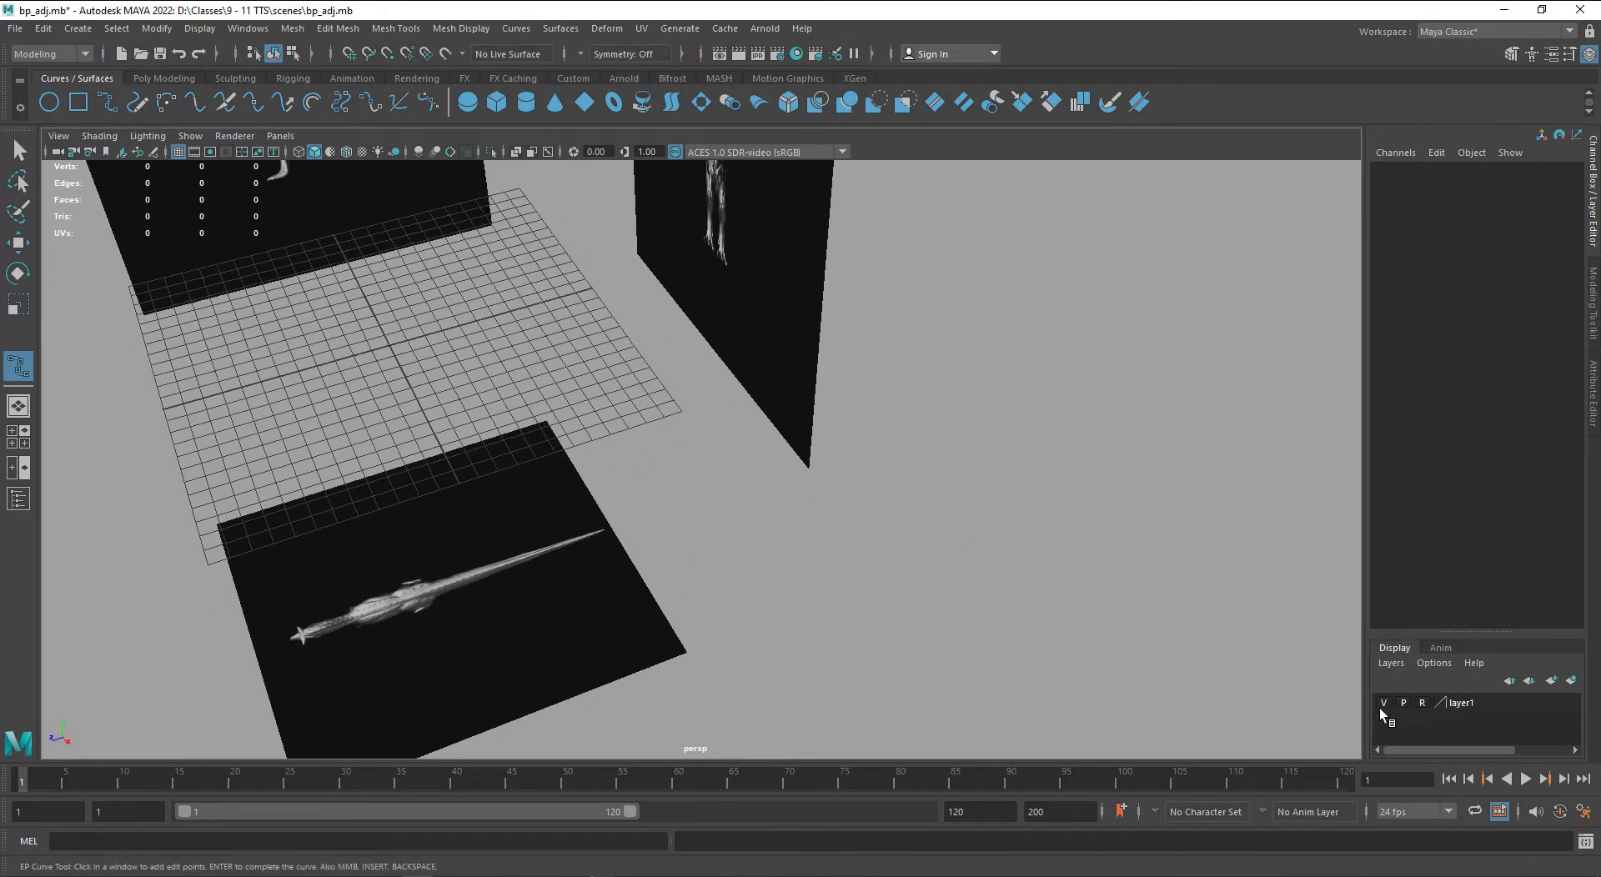
pyautogui.click(1383, 703)
pyautogui.keyDown('alt'); pyautogui.moveTo(378, 436); pyautogui.dragTo(365, 430); pyautogui.keyUp('alt')
pyautogui.keyDown('alt'); pyautogui.moveTo(365, 429); pyautogui.dragTo(601, 486, button='middle'); pyautogui.keyUp('alt')
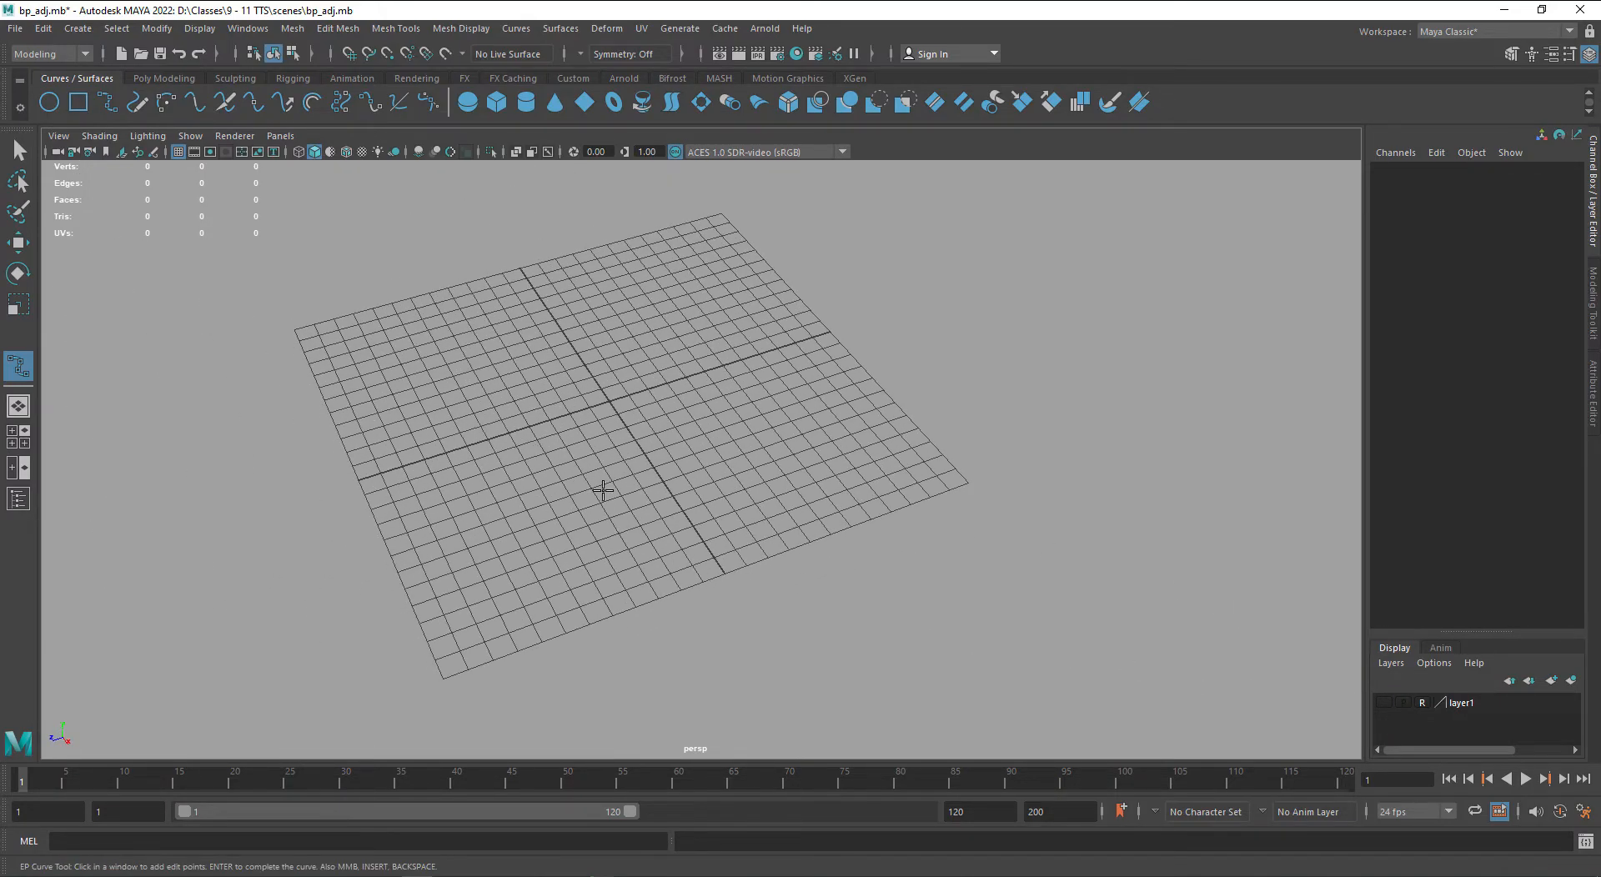
# - Draw a wavy S-shaped EP curve loop on the grid, placing the last point on the starting point, and finish it
pyautogui.click(483, 382)
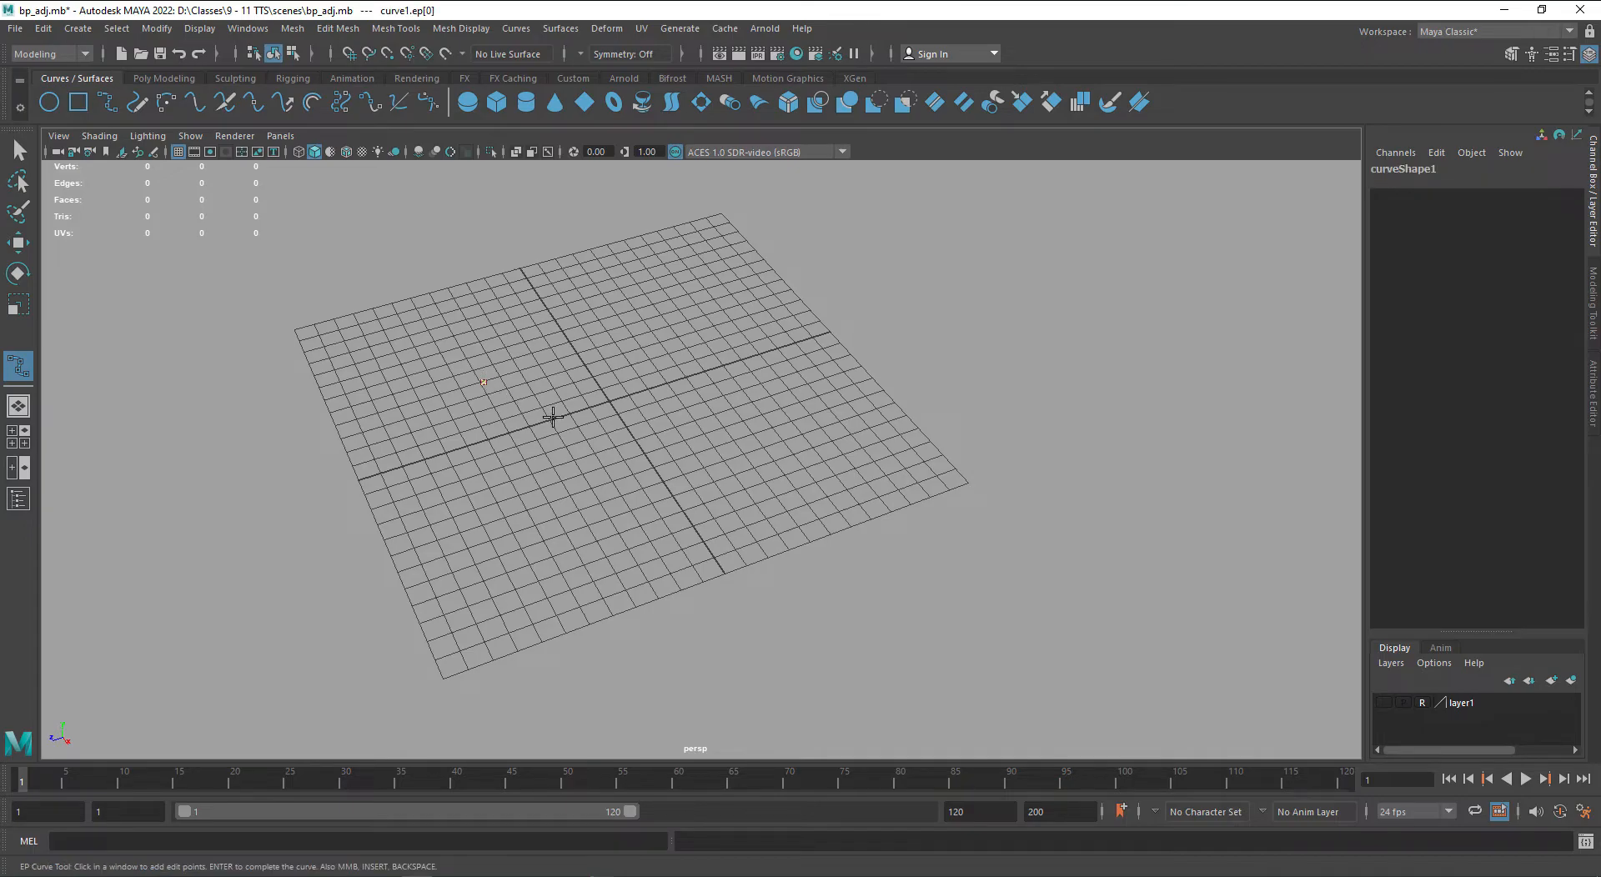
pyautogui.click(571, 364)
pyautogui.click(572, 366)
pyautogui.scroll(5, 558, 363)
pyautogui.moveTo(674, 398); pyautogui.dragTo(597, 381)
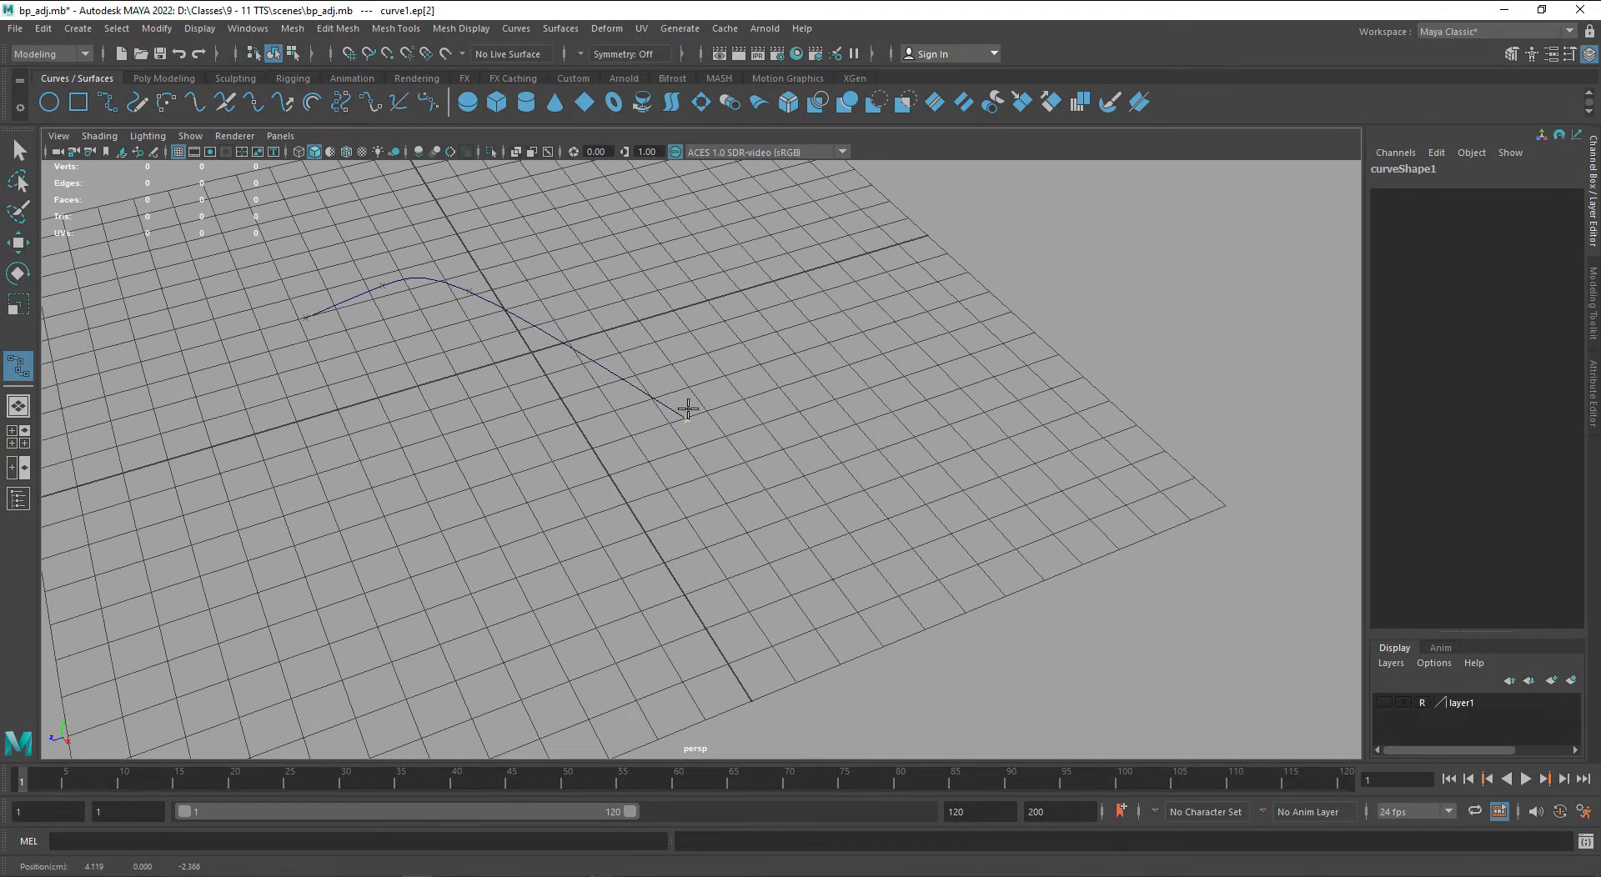
pyautogui.click(677, 364)
pyautogui.click(703, 302)
pyautogui.click(711, 241)
pyautogui.click(746, 234)
pyautogui.click(779, 239)
pyautogui.click(837, 275)
pyautogui.click(848, 359)
pyautogui.click(822, 423)
pyautogui.click(754, 457)
pyautogui.click(622, 460)
pyautogui.click(530, 416)
pyautogui.click(480, 446)
pyautogui.click(455, 515)
pyautogui.click(406, 546)
pyautogui.click(329, 498)
pyautogui.click(284, 415)
pyautogui.click(295, 358)
pyautogui.click(306, 318)
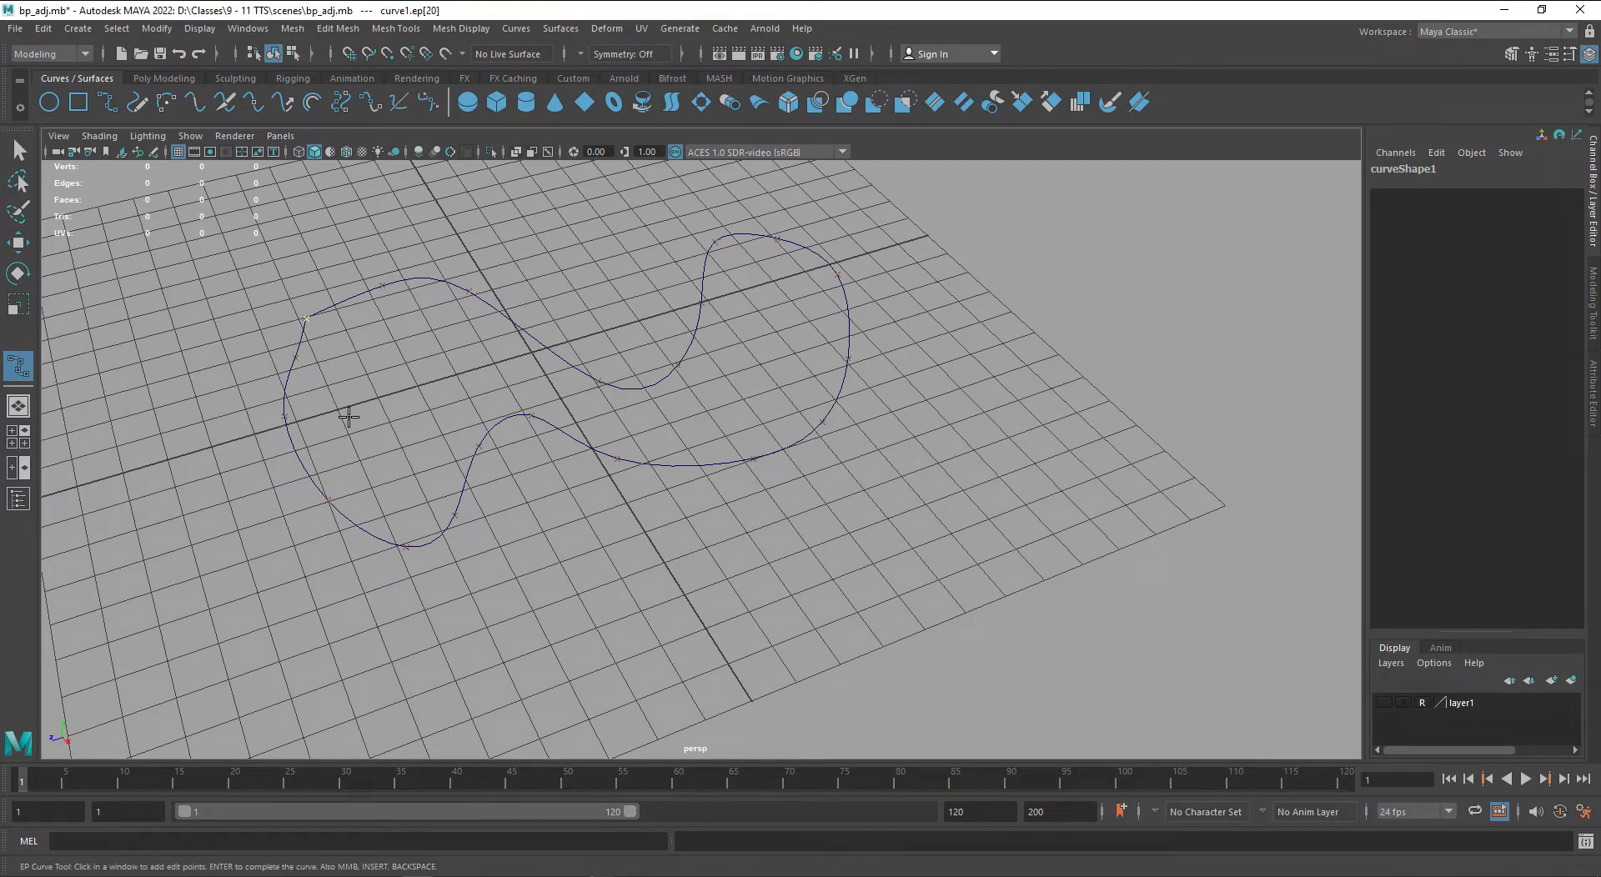
pyautogui.press('Return')
pyautogui.press('w')
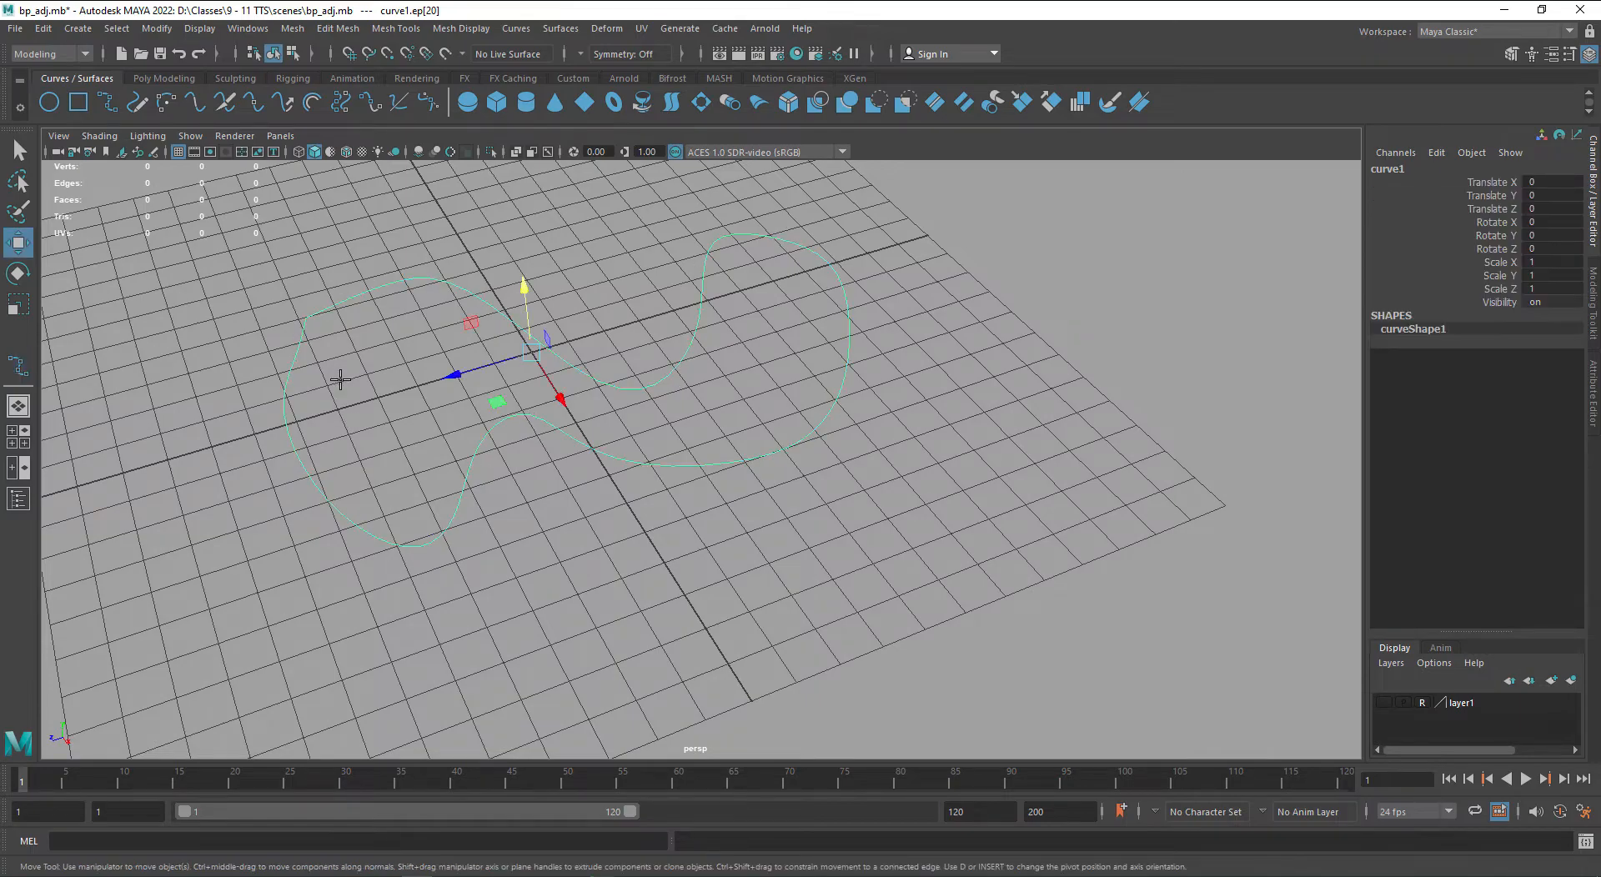
# - Display the curve's control vertices and move the last ones to pull its end away from the start point
pyautogui.scroll(5, 339, 379)
pyautogui.keyDown('alt'); pyautogui.moveTo(339, 373); pyautogui.dragTo(287, 373); pyautogui.keyUp('alt')
pyautogui.keyDown('alt'); pyautogui.moveTo(287, 374); pyautogui.dragTo(514, 550, button='middle'); pyautogui.keyUp('alt')
pyautogui.scroll(3, 339, 345)
pyautogui.keyDown('alt'); pyautogui.moveTo(338, 345); pyautogui.dragTo(575, 490, button='middle'); pyautogui.keyUp('alt')
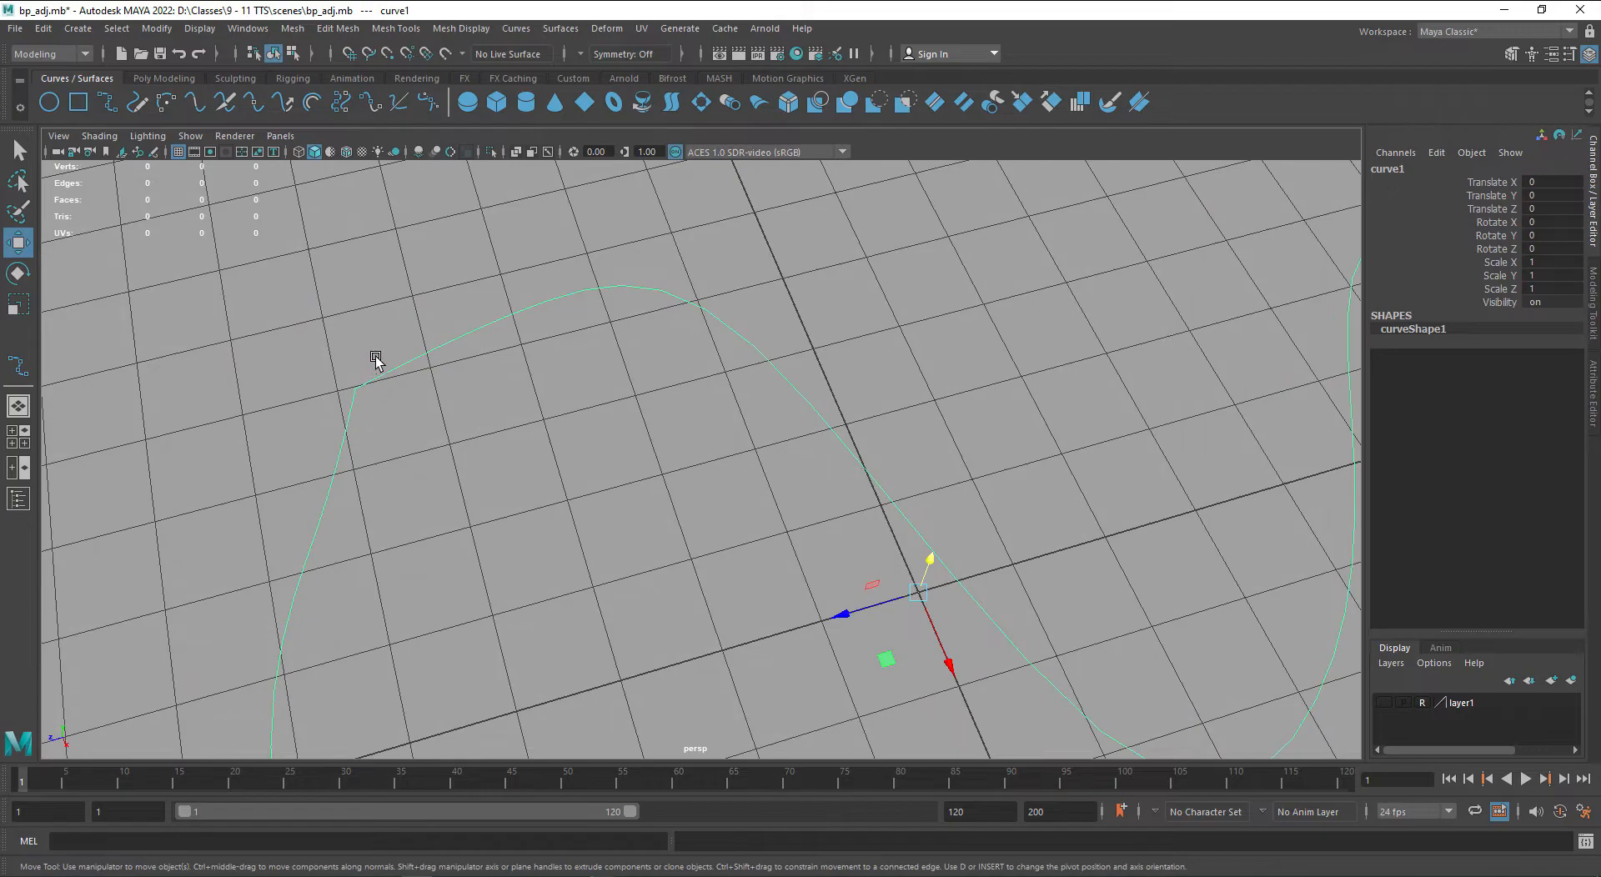
pyautogui.rightClick(400, 369)
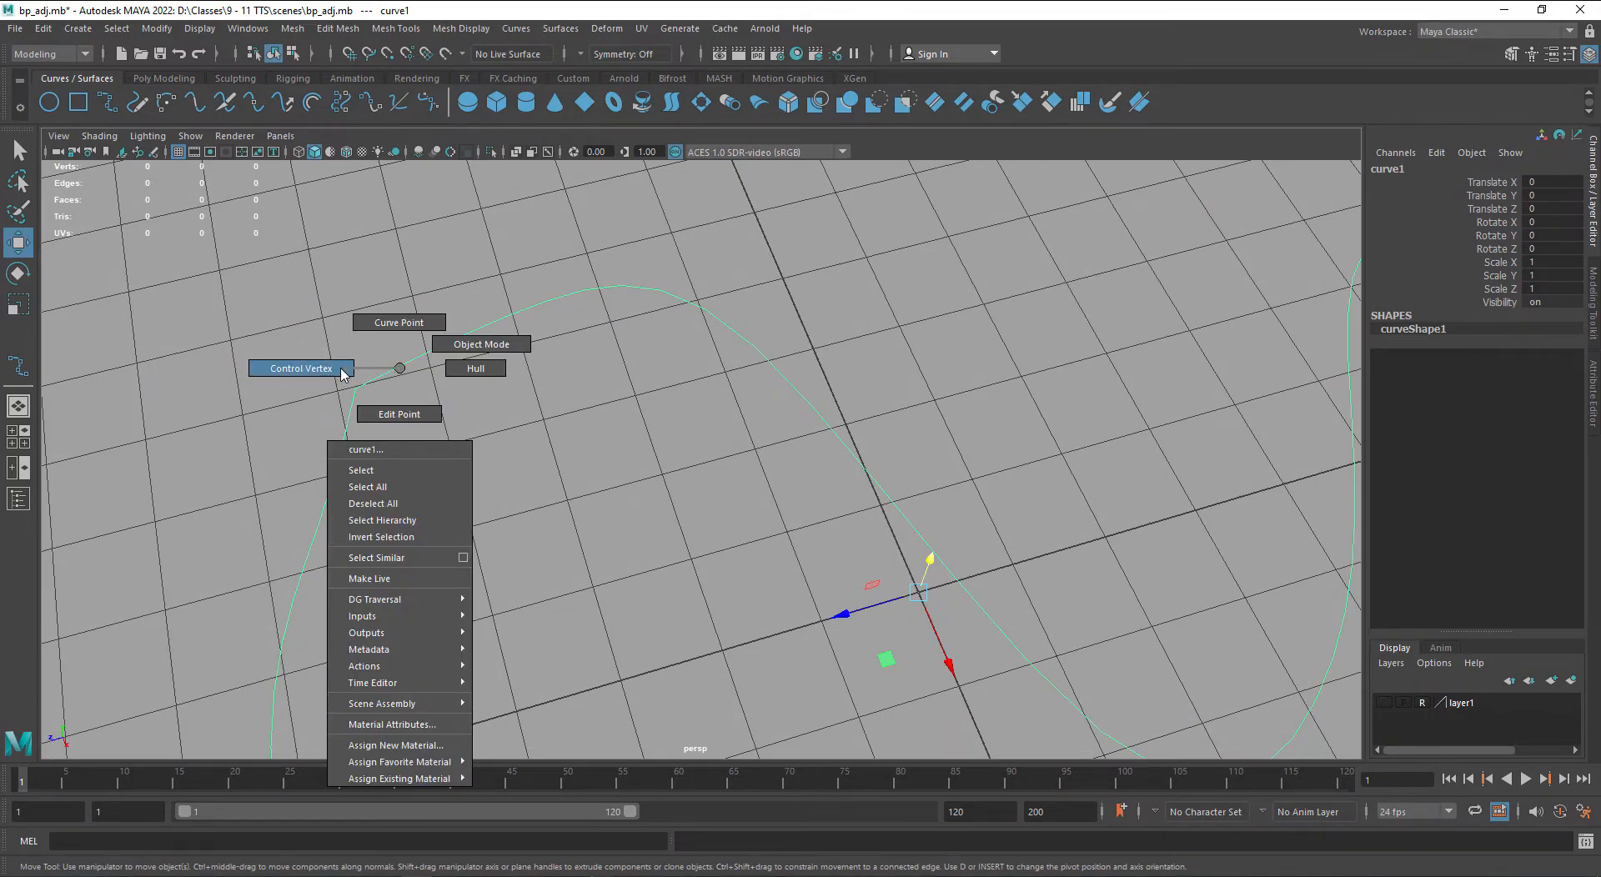
pyautogui.click(359, 375)
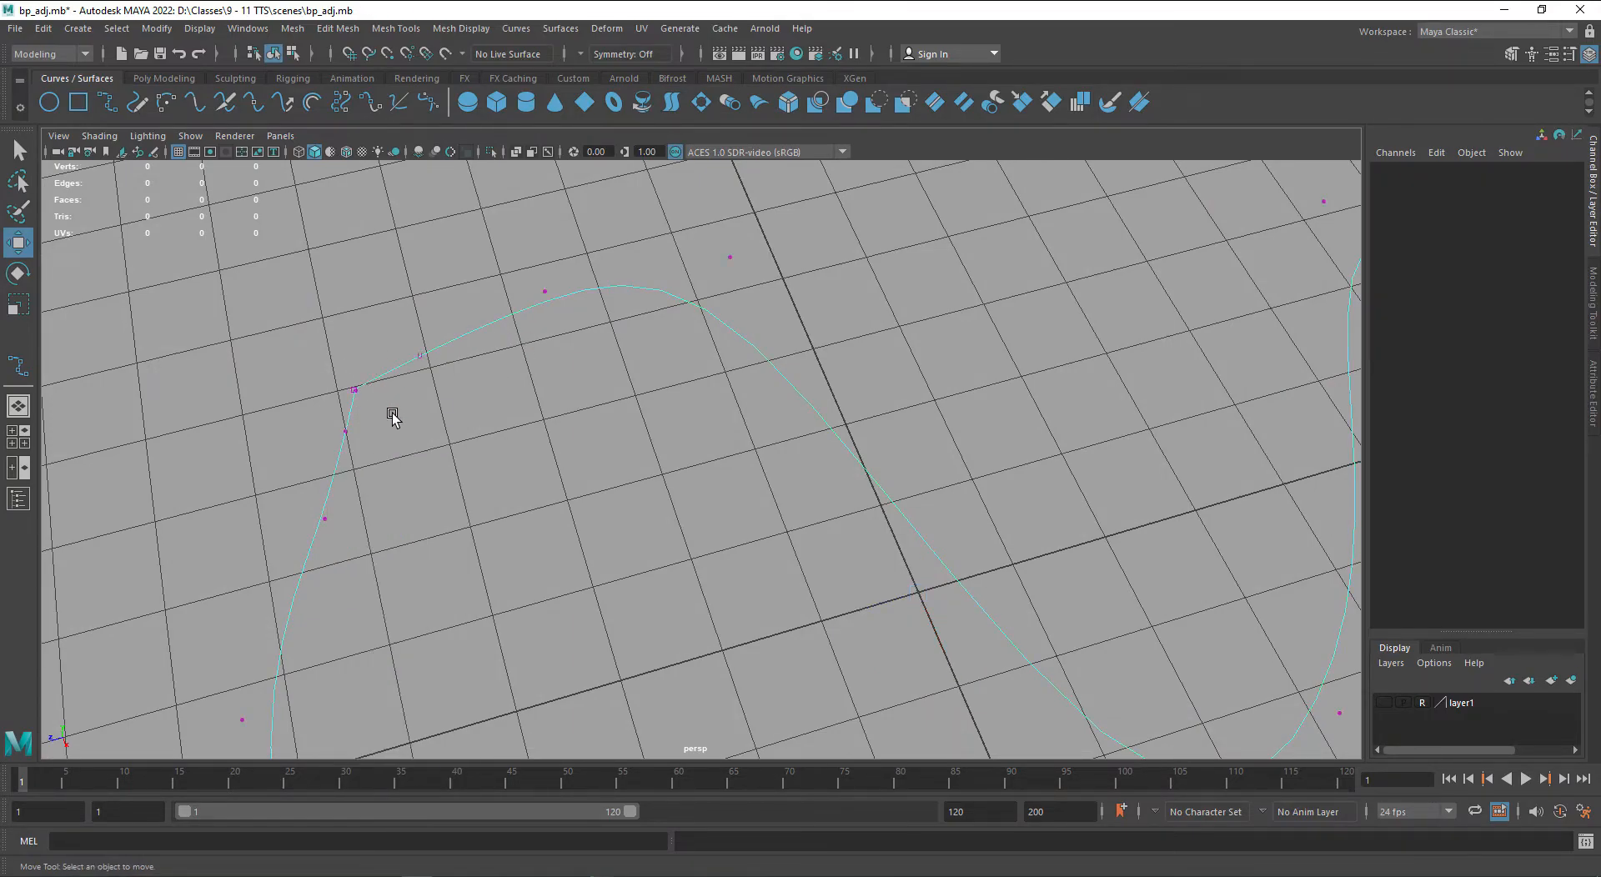
pyautogui.click(356, 391)
pyautogui.moveTo(314, 447); pyautogui.dragTo(228, 486)
pyautogui.click(324, 519)
pyautogui.moveTo(273, 581); pyautogui.dragTo(180, 597)
pyautogui.click(272, 428)
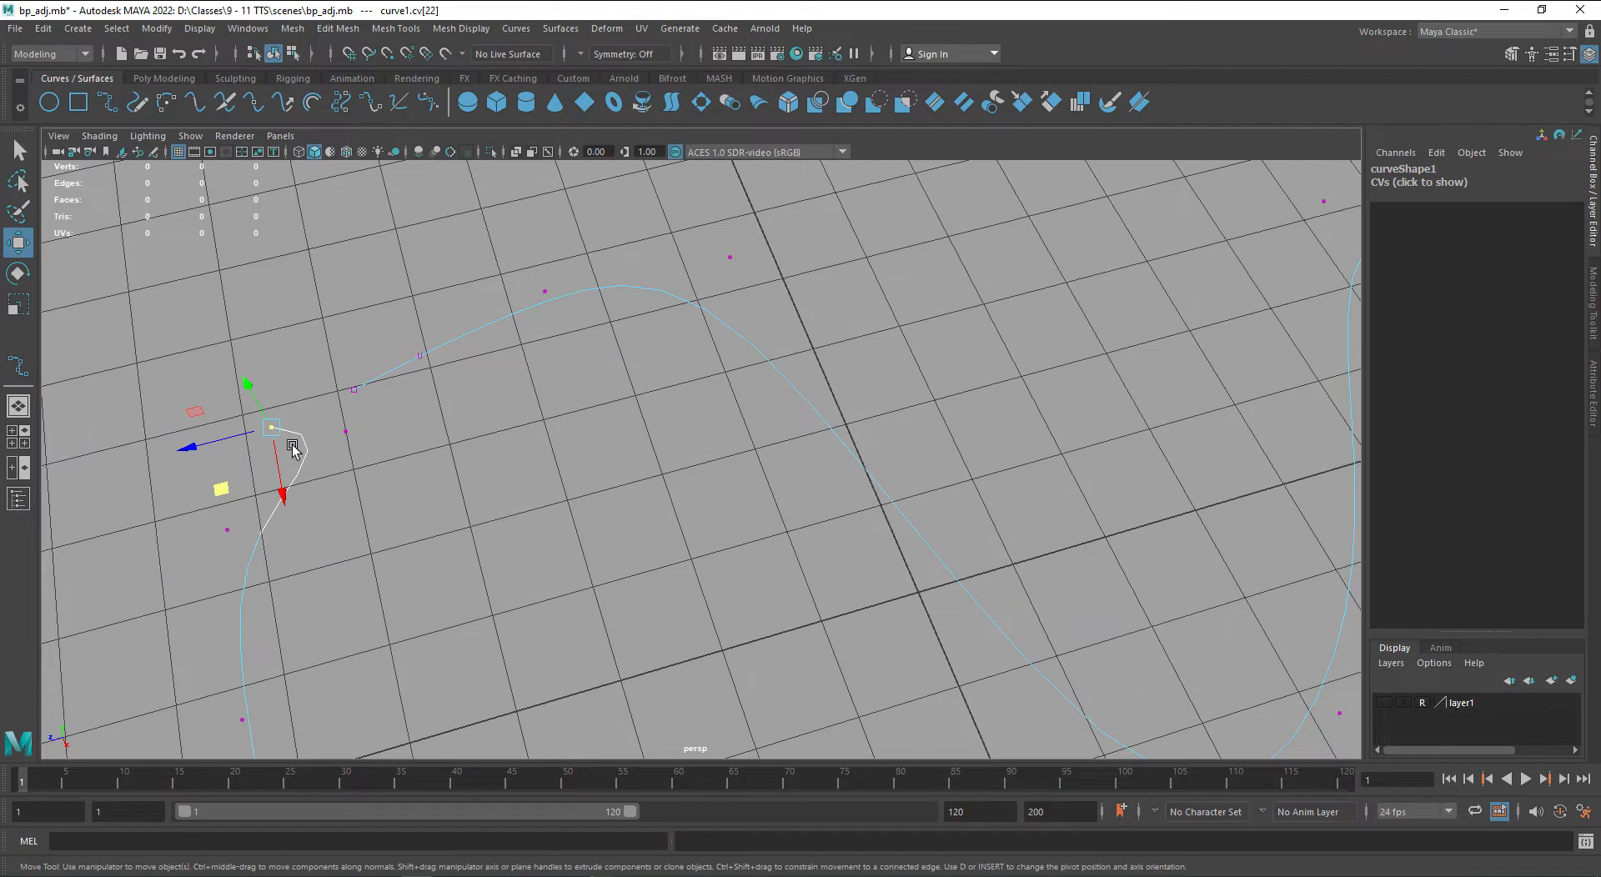
pyautogui.moveTo(222, 477); pyautogui.dragTo(336, 494)
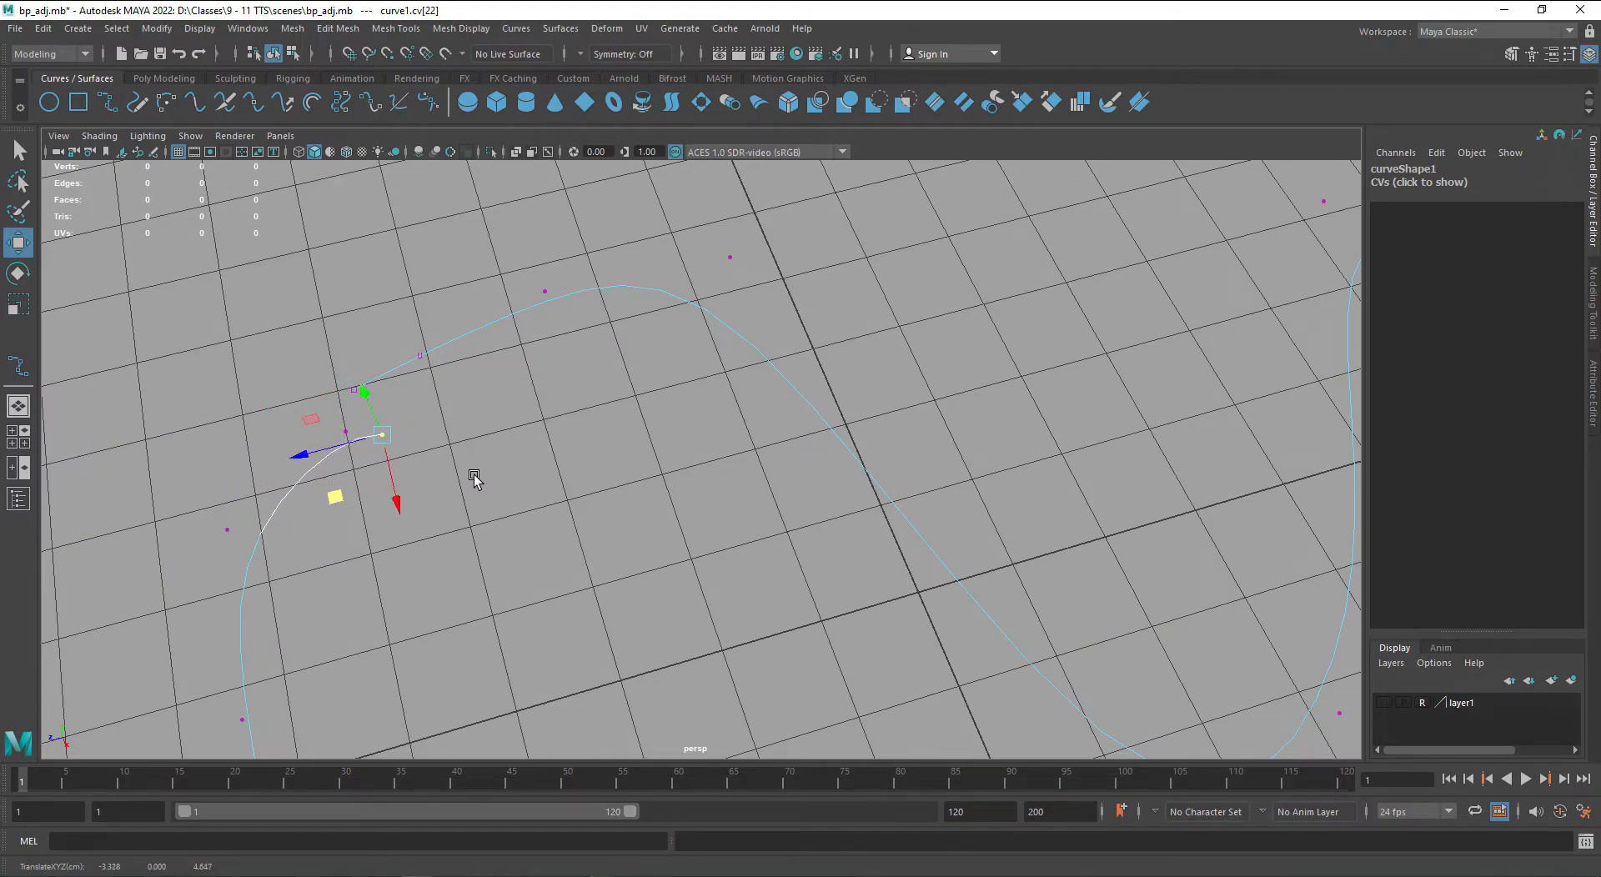
# - Return to object mode, select the curve and close it with the Open/Close command
pyautogui.moveTo(473, 334); pyautogui.dragTo(552, 315, button='right')
pyautogui.click(572, 401)
pyautogui.moveTo(577, 404); pyautogui.dragTo(508, 274)
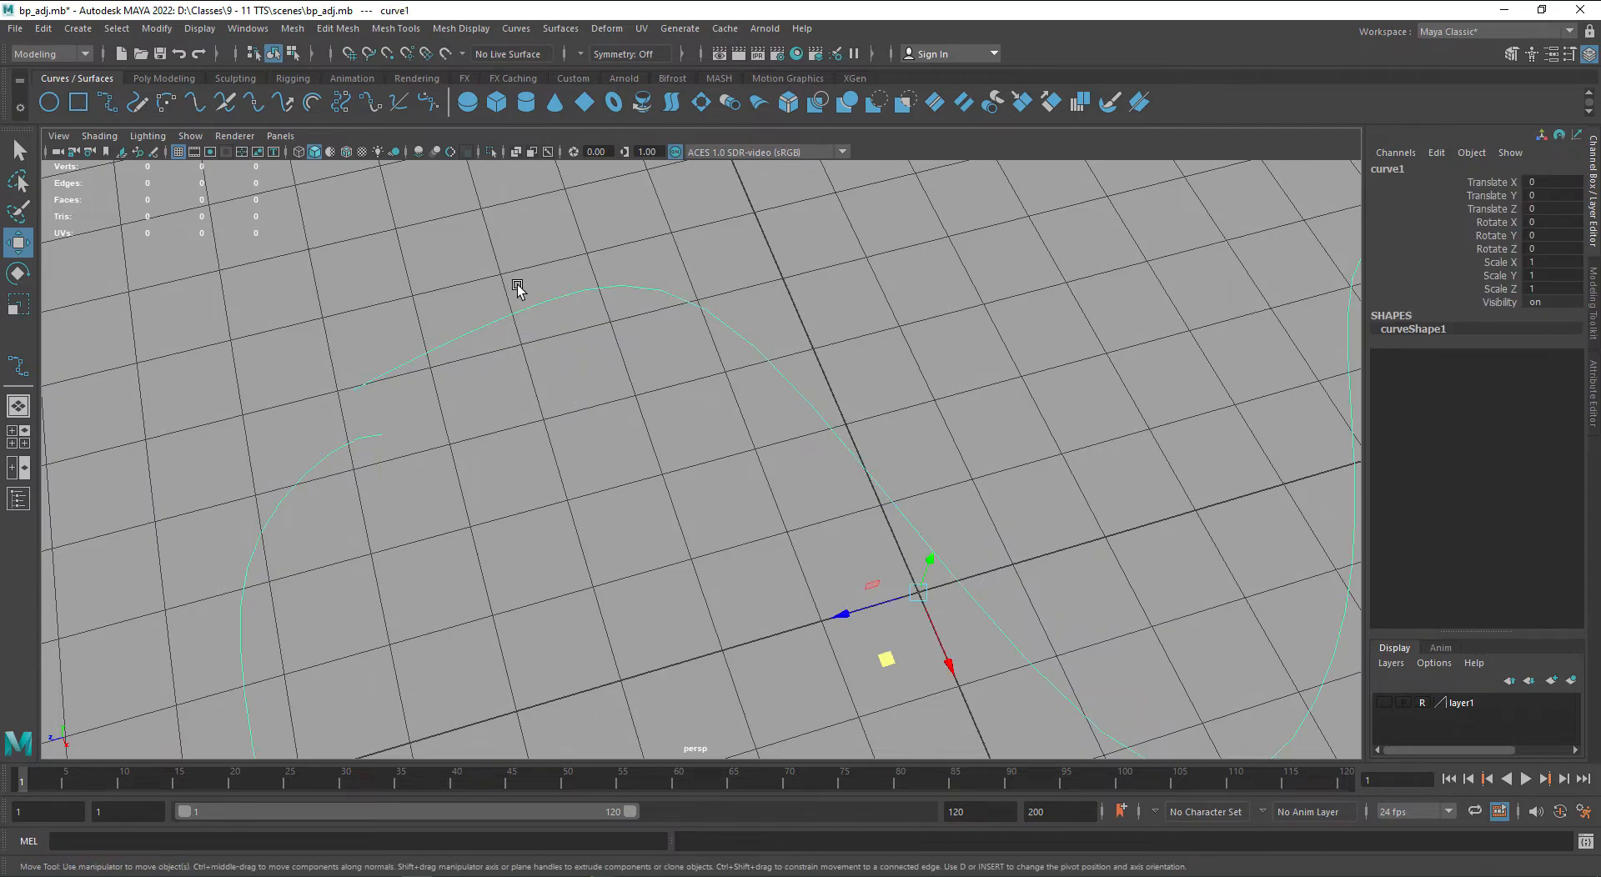
pyautogui.click(526, 30)
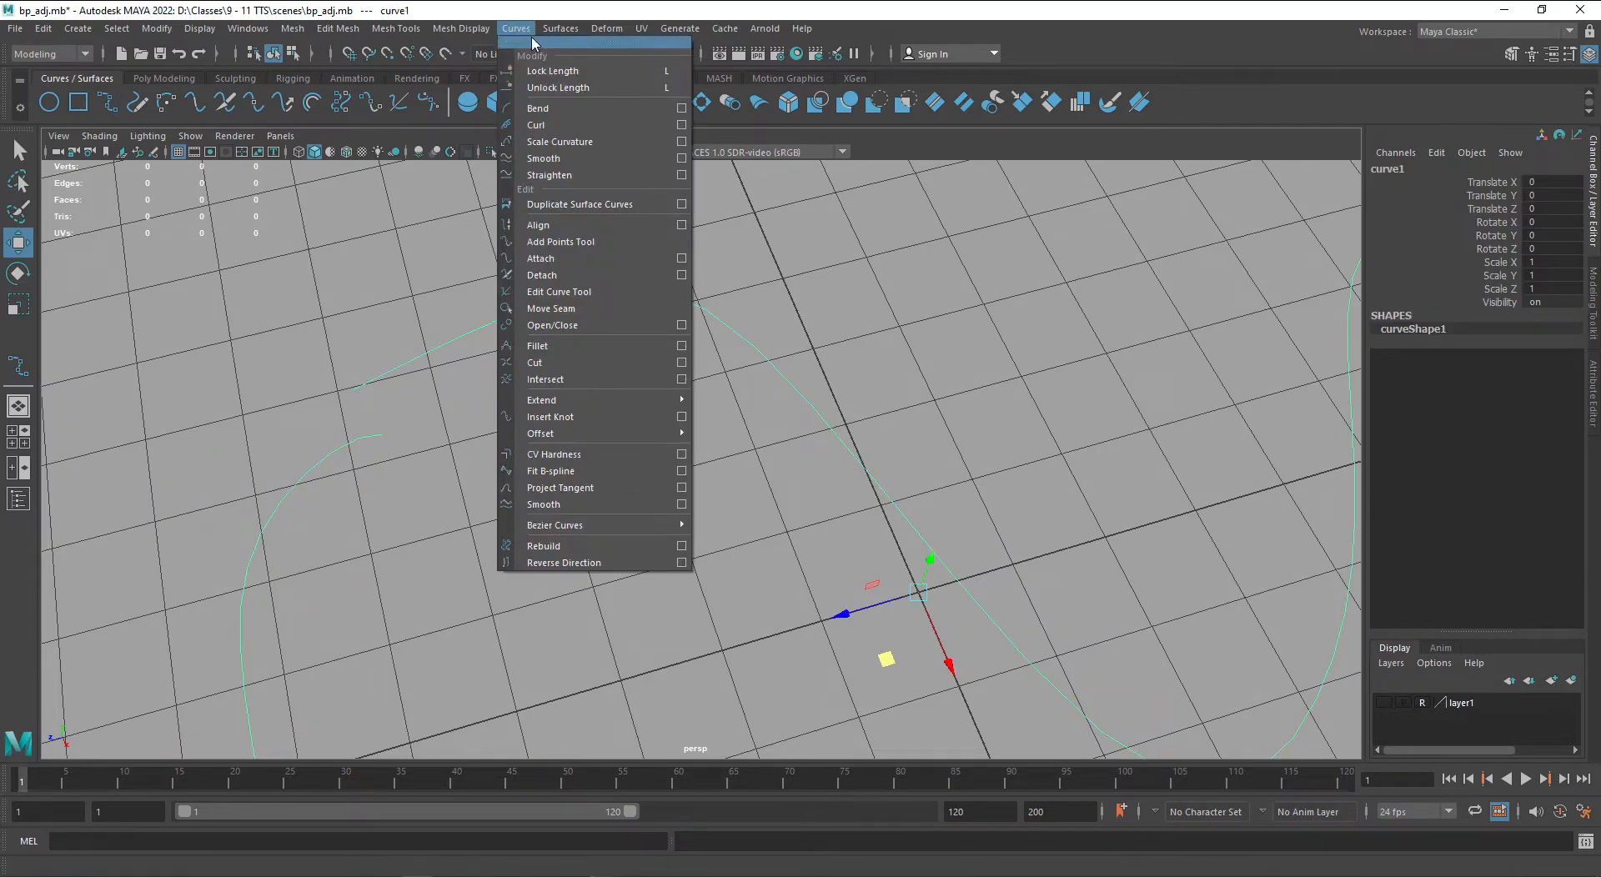
pyautogui.click(606, 329)
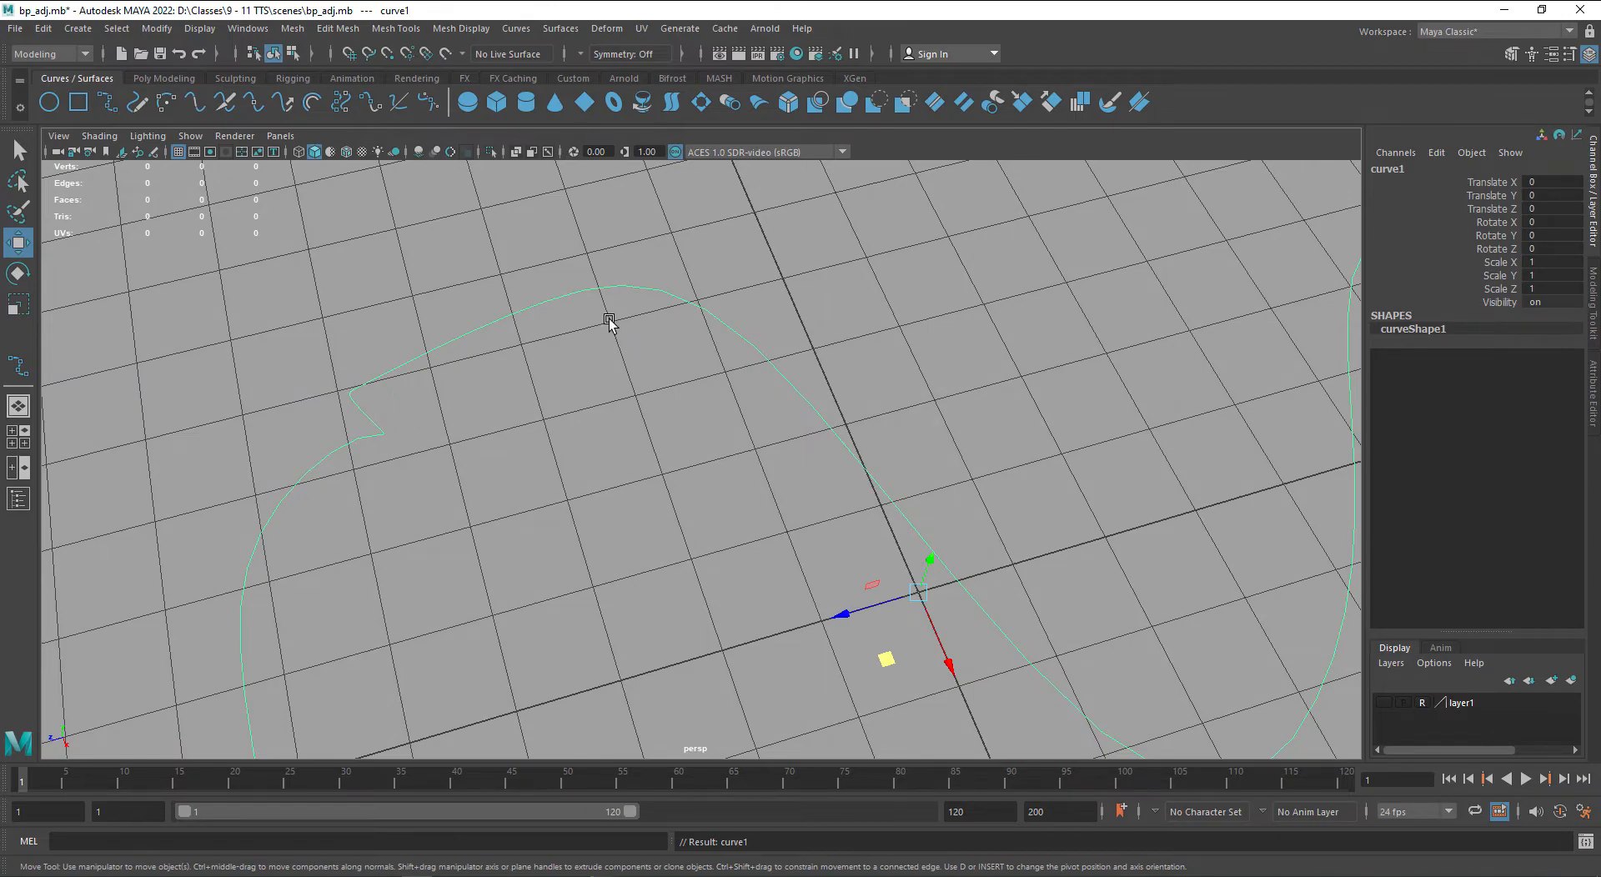
# - Display the control vertices again and move those around the closed junction to smooth the notch
pyautogui.moveTo(582, 289); pyautogui.dragTo(522, 286, button='right')
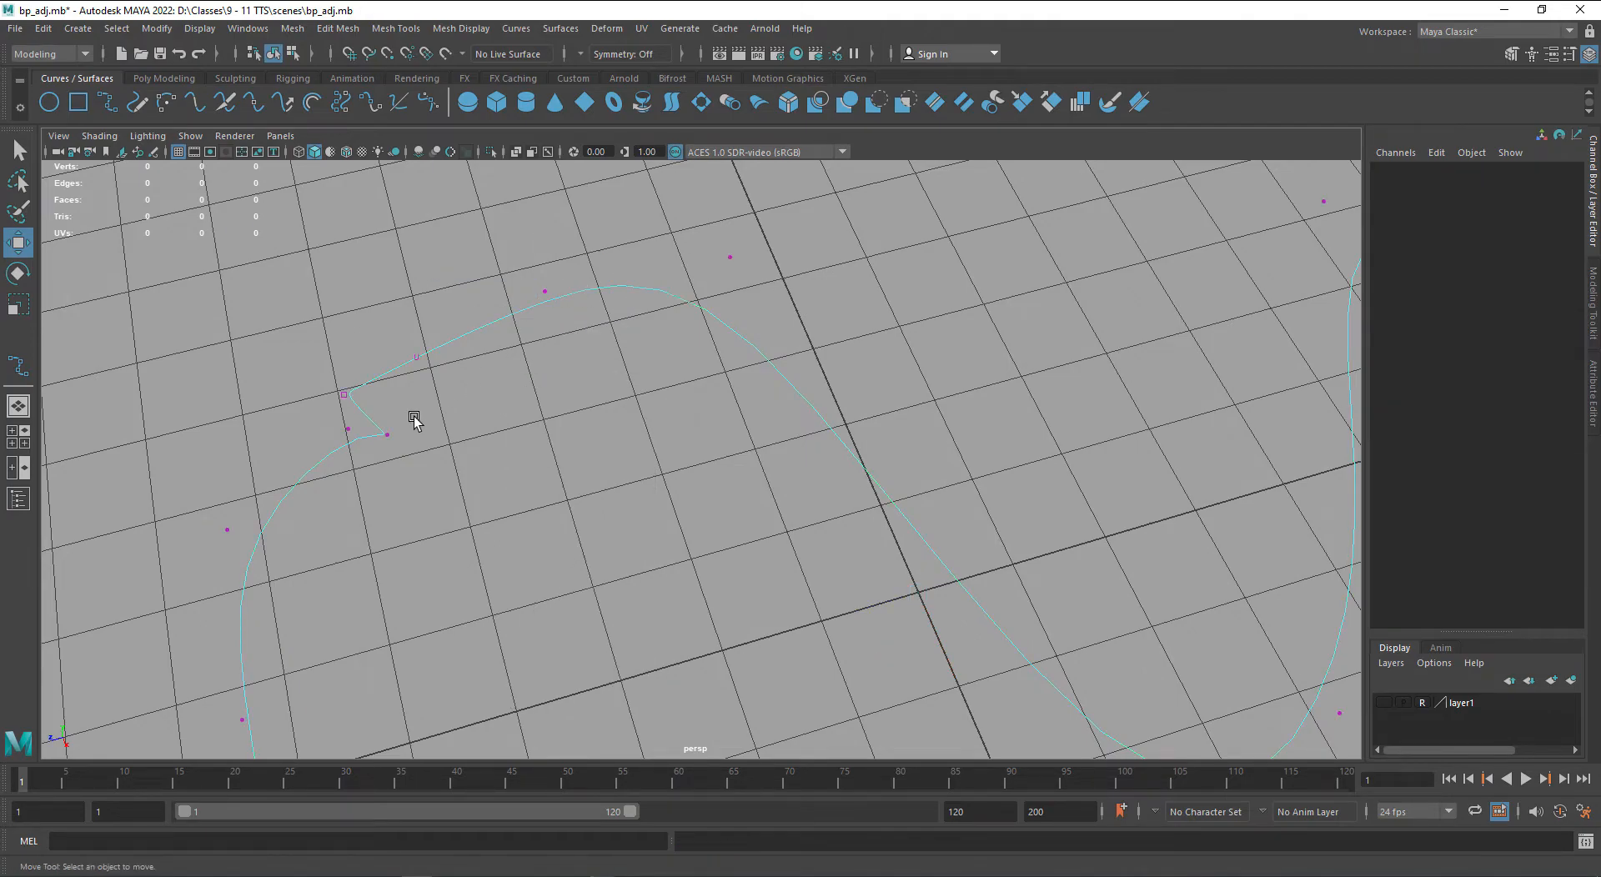
pyautogui.moveTo(415, 417); pyautogui.dragTo(352, 458)
pyautogui.click(349, 435)
pyautogui.click(349, 435)
pyautogui.moveTo(307, 497); pyautogui.dragTo(208, 500)
pyautogui.click(386, 434)
pyautogui.moveTo(342, 497); pyautogui.dragTo(257, 473)
pyautogui.moveTo(443, 387); pyautogui.dragTo(380, 338)
pyautogui.moveTo(368, 430); pyautogui.dragTo(333, 382)
pyautogui.moveTo(297, 455)
pyautogui.mouseDown()
pyautogui.moveTo(300, 381)
pyautogui.moveTo(376, 497)
pyautogui.moveTo(309, 433)
pyautogui.mouseUp()
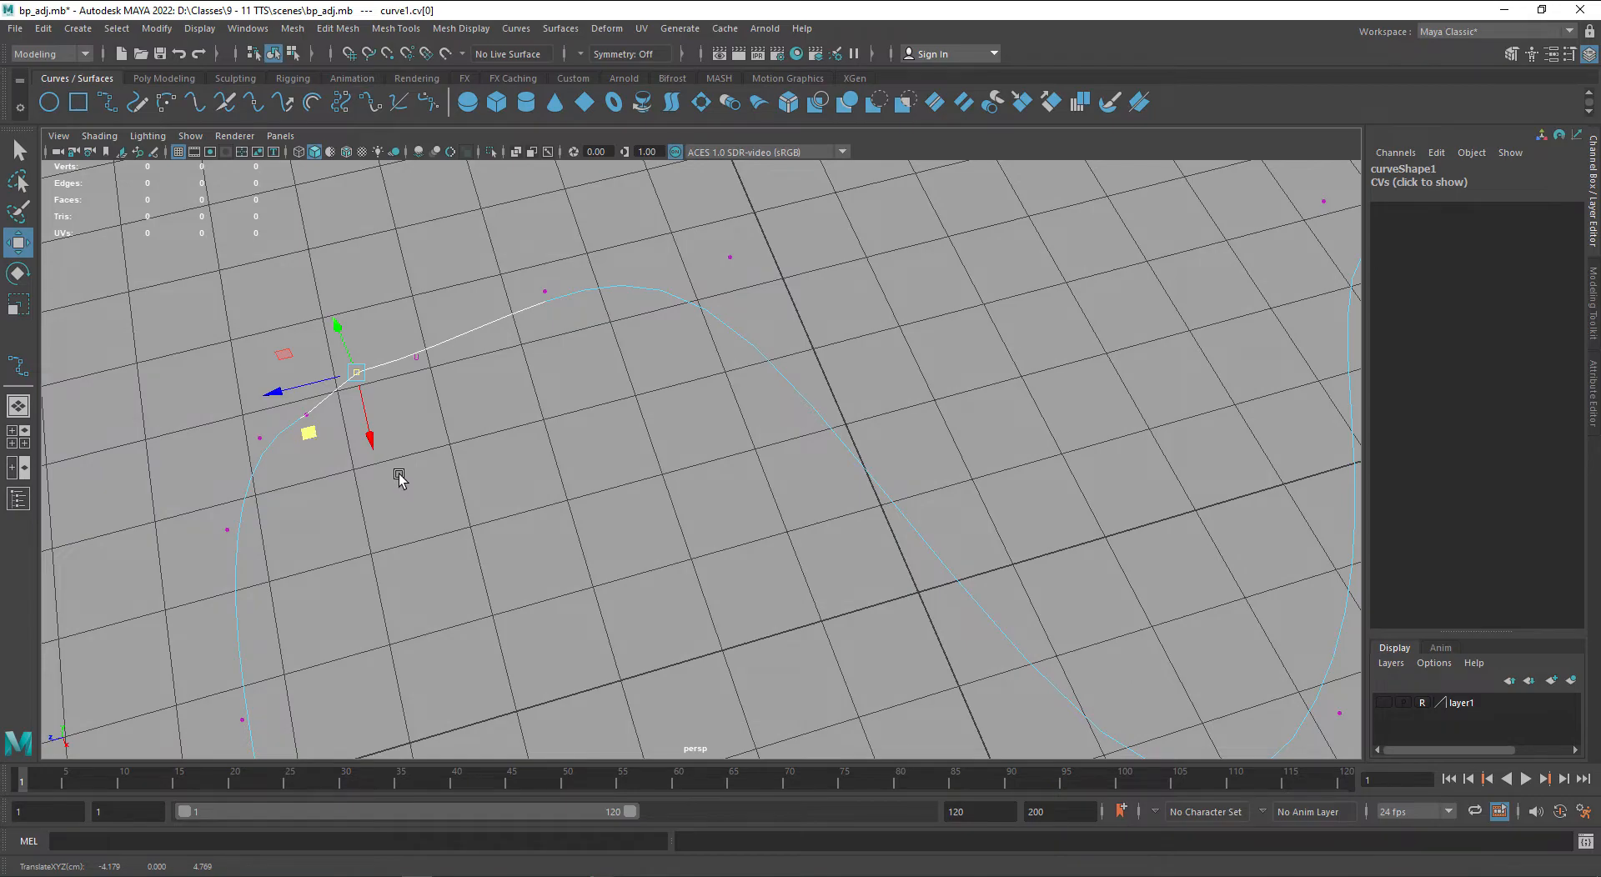
# - Return to object mode, select the practice curve and delete it
pyautogui.moveTo(556, 301); pyautogui.dragTo(634, 292, button='right')
pyautogui.click(650, 359)
pyautogui.moveTo(768, 271); pyautogui.dragTo(692, 392)
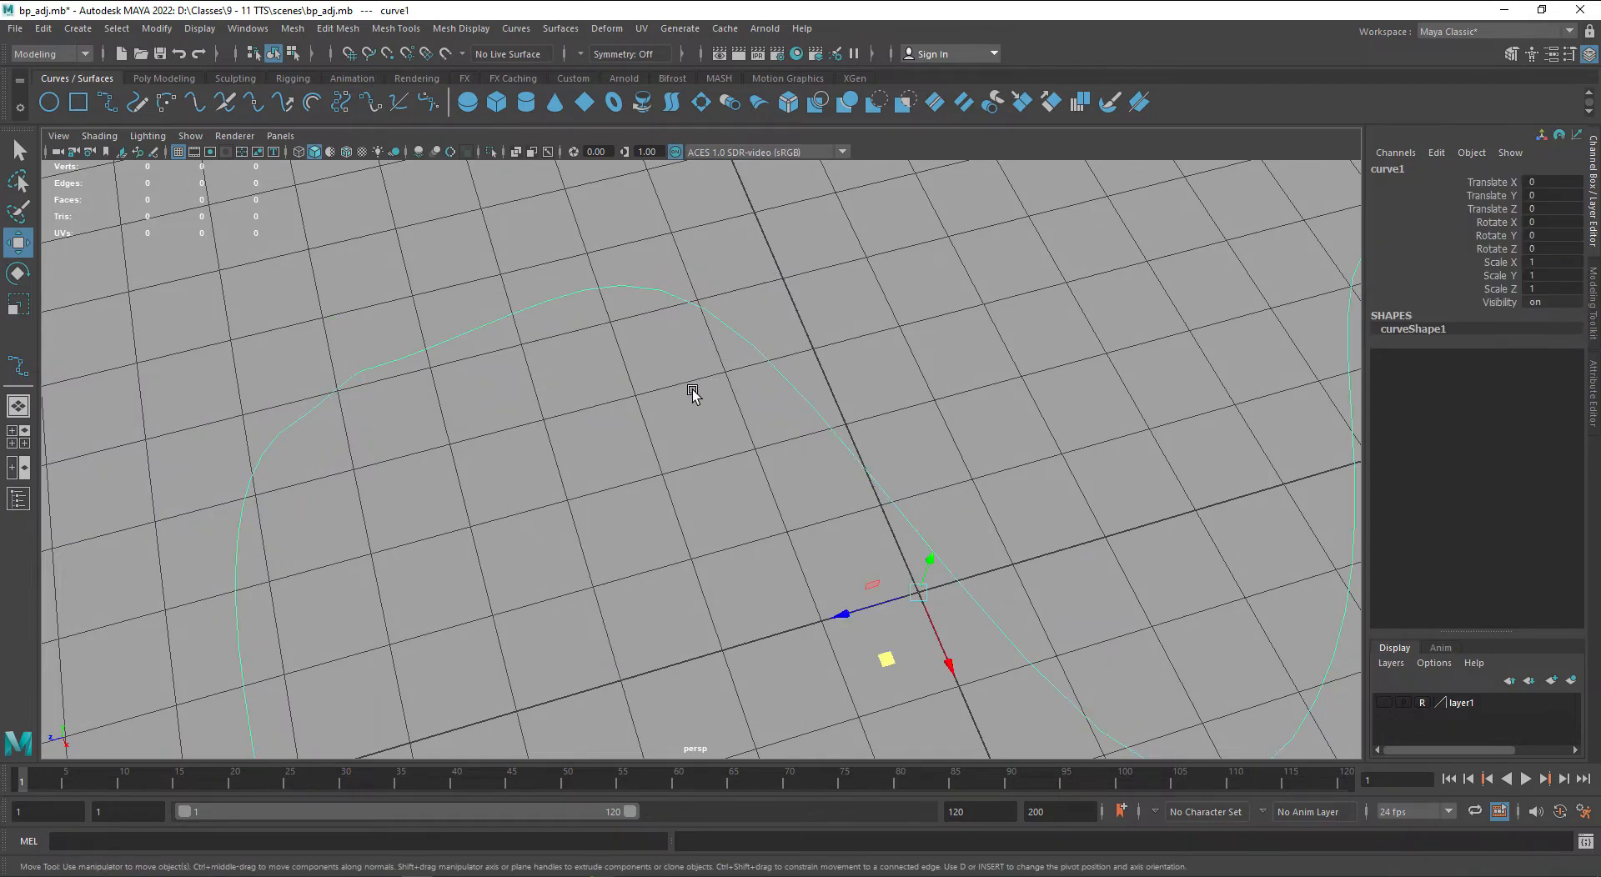
pyautogui.press('Delete')
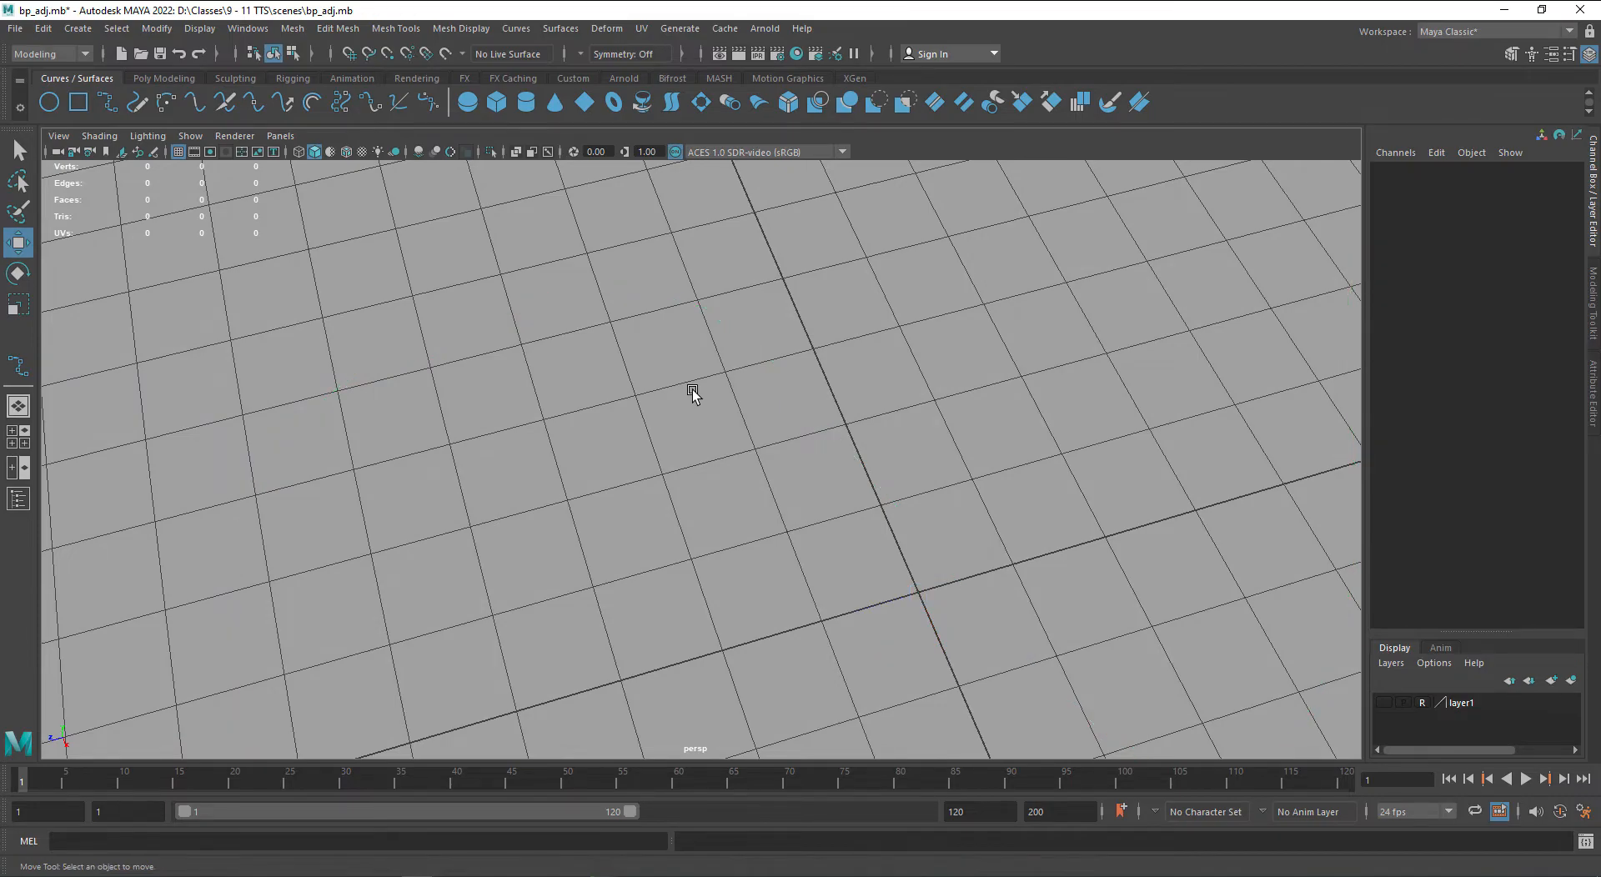
# - Make layer1 visible again and switch back to the side view of the dinosaur
pyautogui.click(1384, 703)
pyautogui.scroll(-6, 1019, 623)
pyautogui.scroll(-2, 952, 591)
pyautogui.press('space')
pyautogui.moveTo(891, 428); pyautogui.dragTo(996, 429)
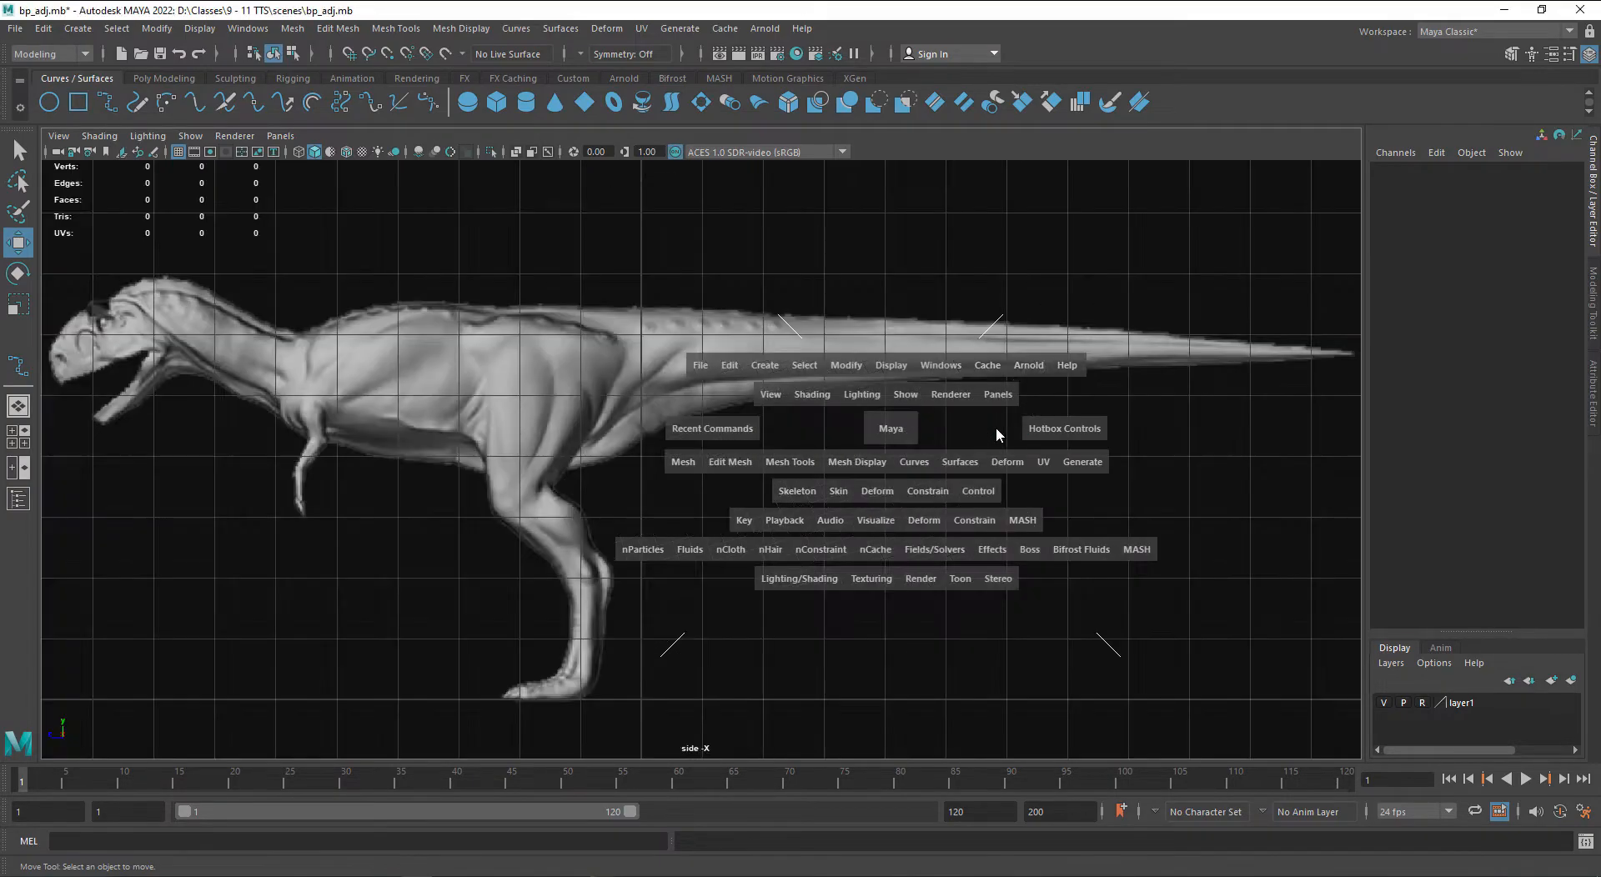
pyautogui.scroll(2, 788, 501)
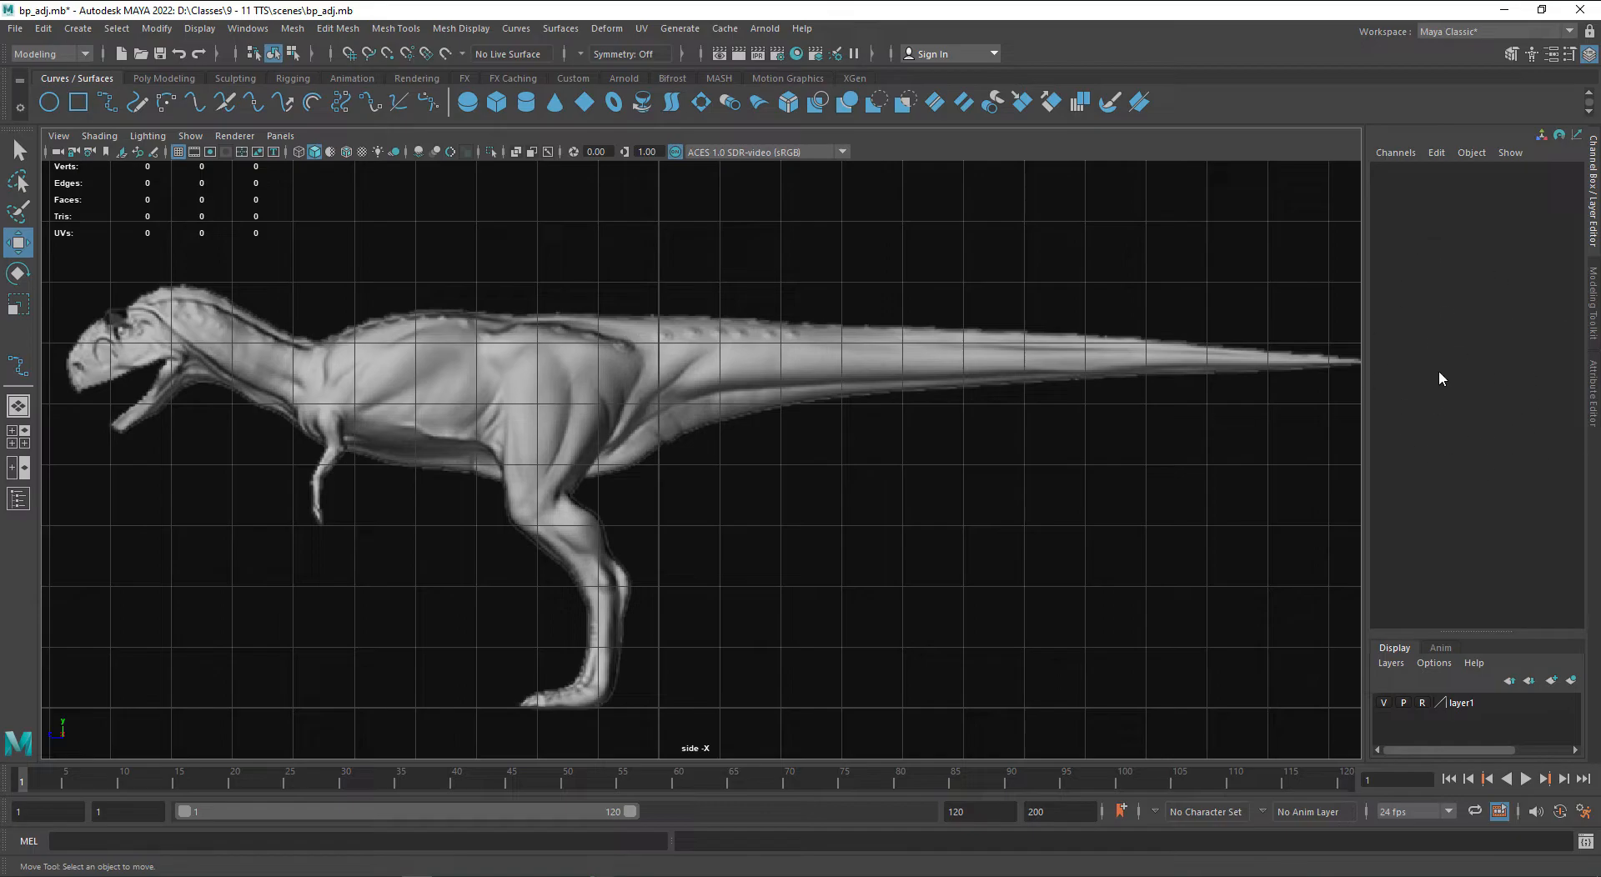
# - Hide the Channel Box / Layer Editor and the Modeling Toolkit to enlarge the viewport
pyautogui.click(1591, 58)
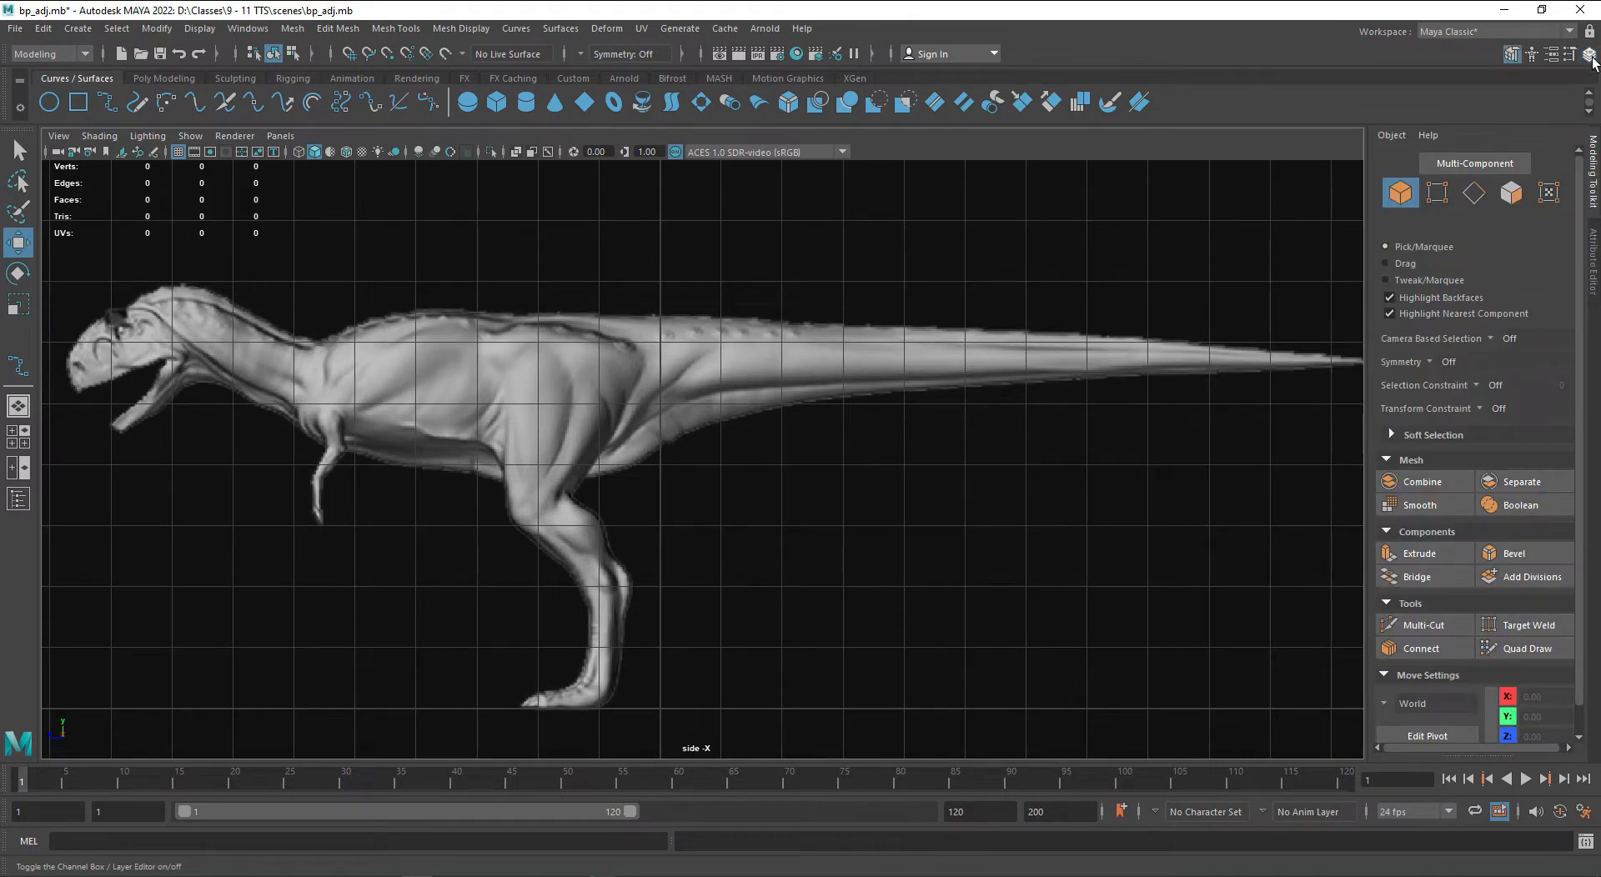
pyautogui.click(1511, 60)
pyautogui.click(1531, 55)
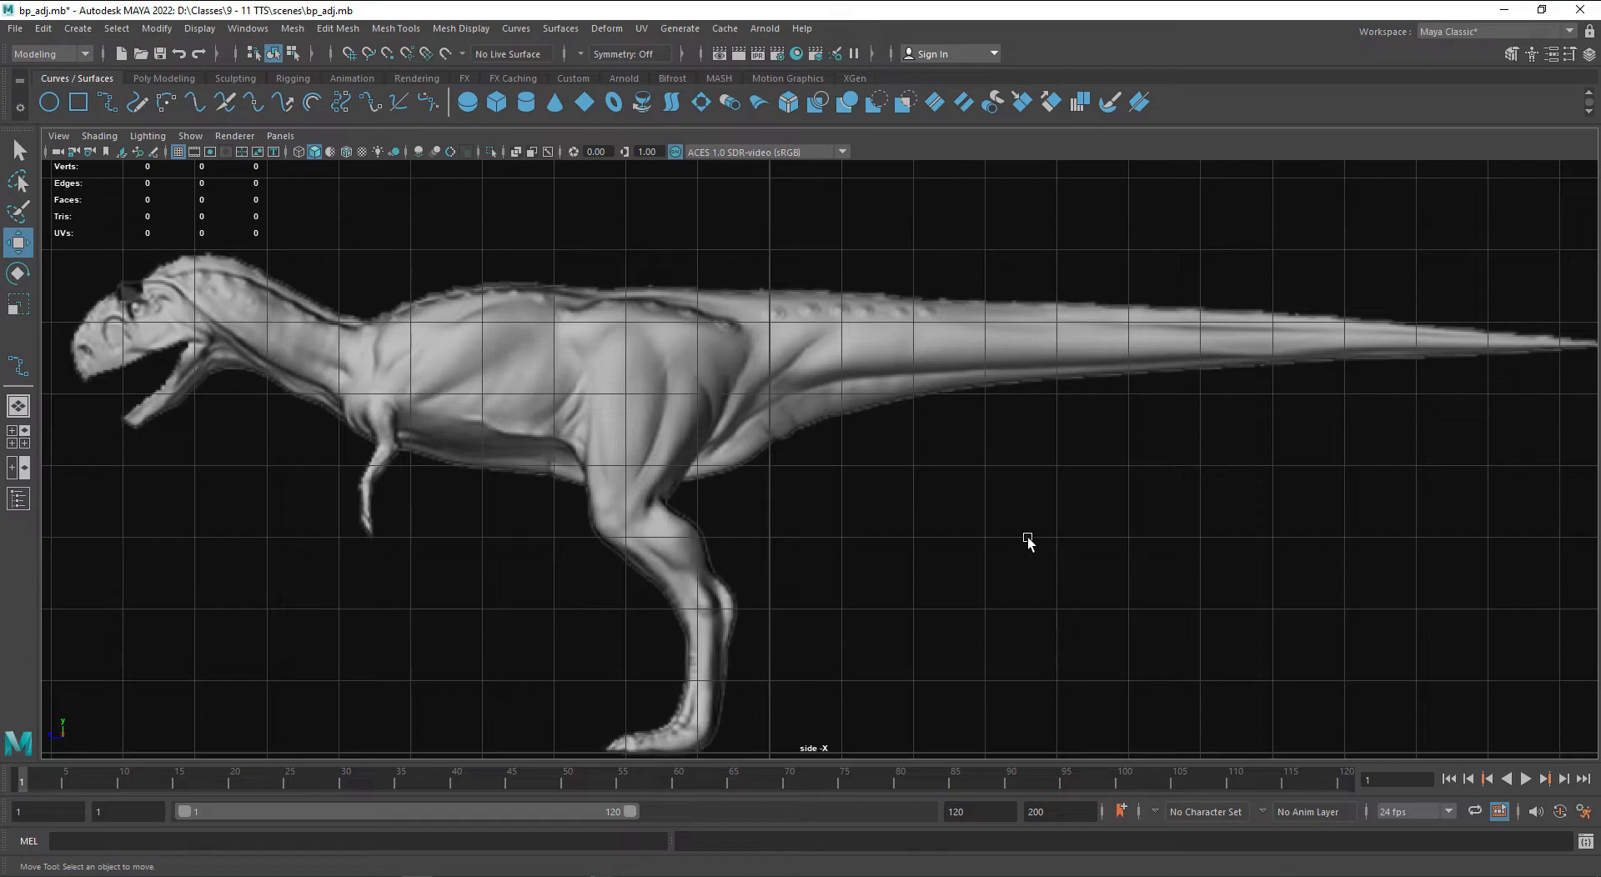
# - Try the full-screen display of the side view and return to the standard layout
pyautogui.hotkey('ctrl', 'space')
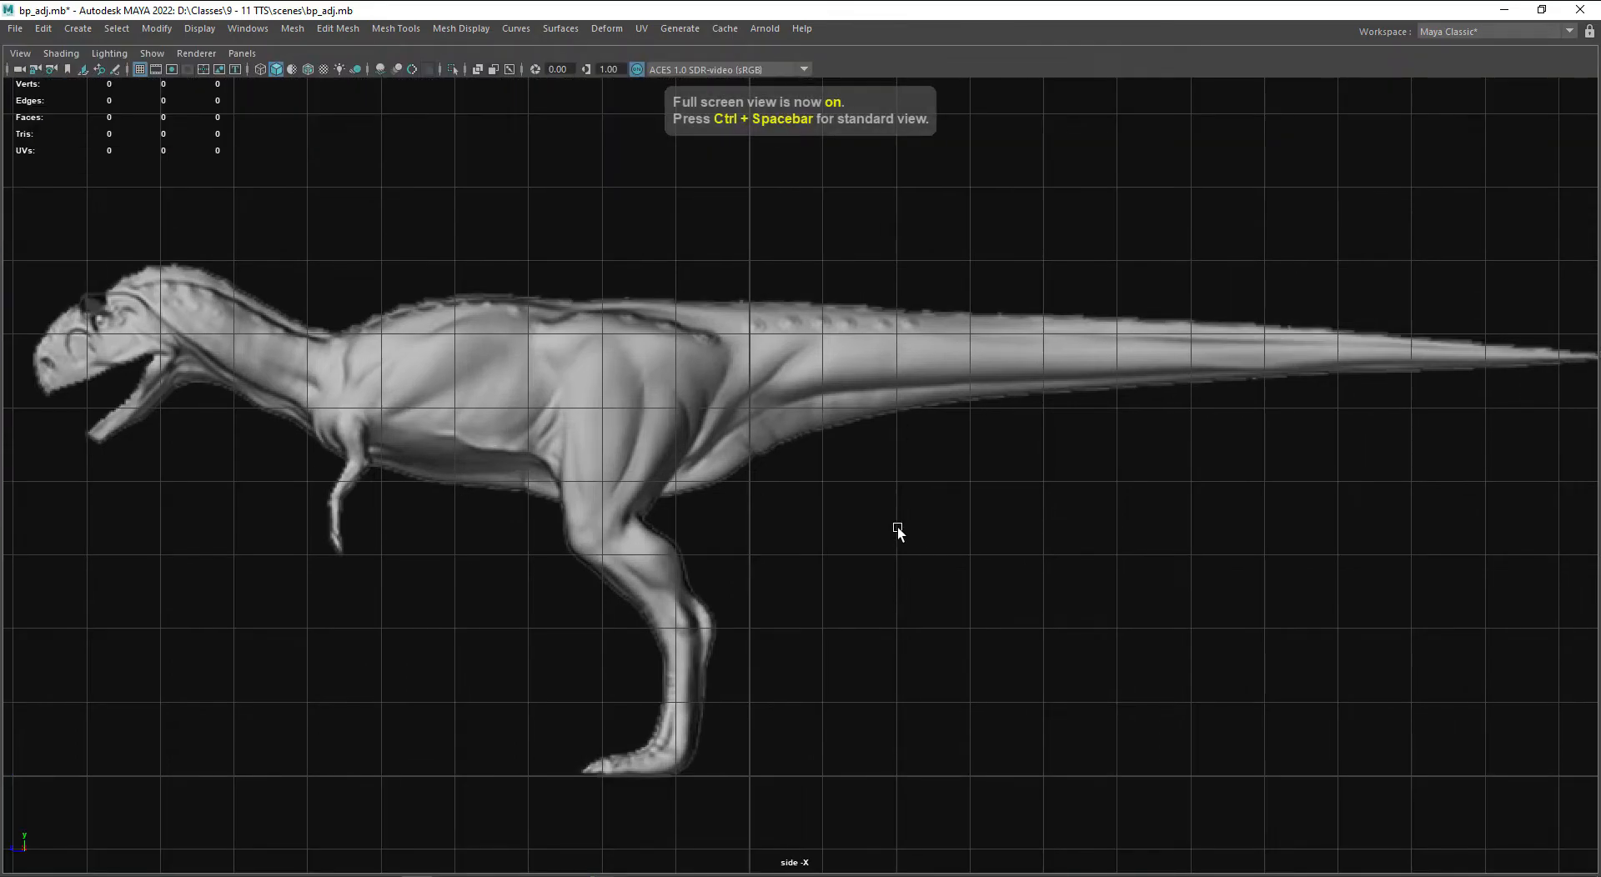
pyautogui.scroll(-3, 852, 546)
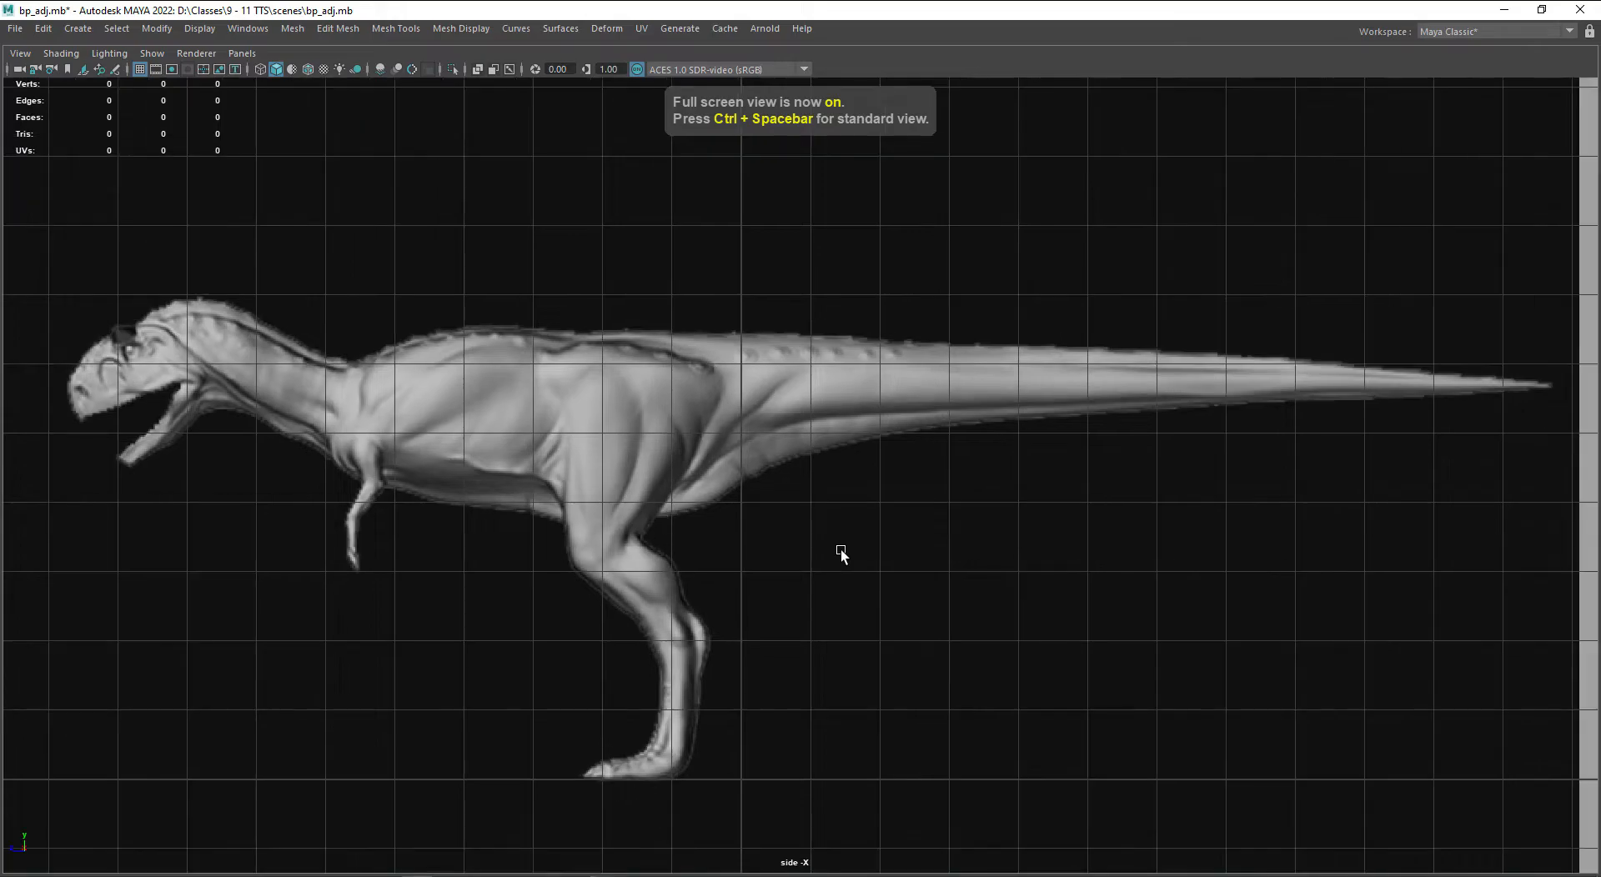
pyautogui.keyDown('alt'); pyautogui.moveTo(872, 562); pyautogui.dragTo(889, 568, button='middle'); pyautogui.keyUp('alt')
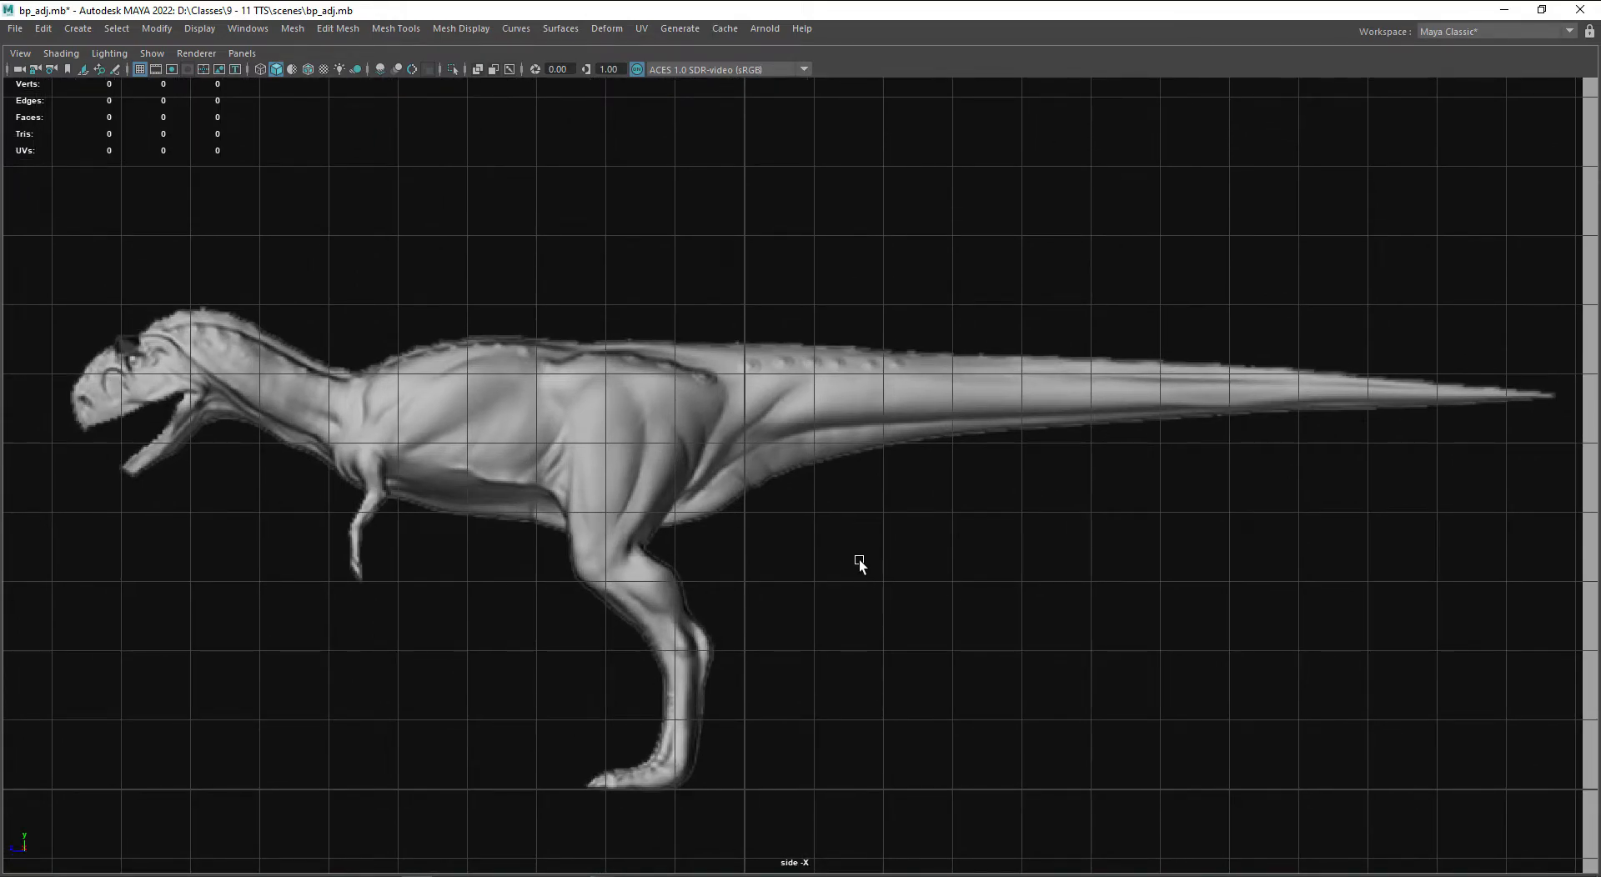
pyautogui.hotkey('ctrl', 'space')
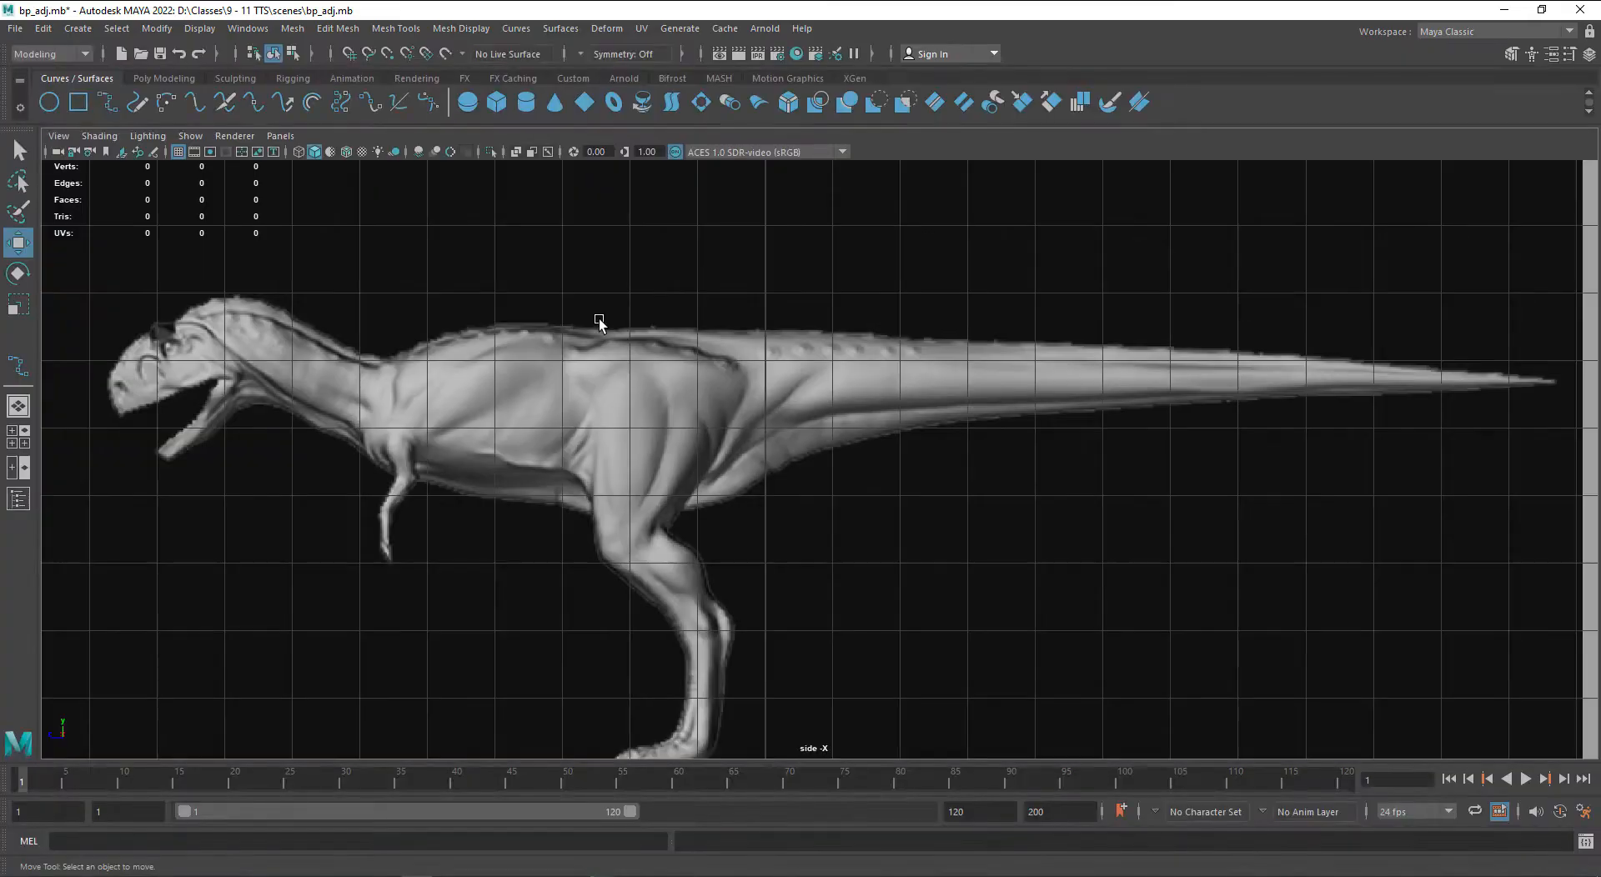
# - Start an EP curve in the full-screen side view, tracing the upper outline from behind the horn over the neck to the back
pyautogui.click(109, 103)
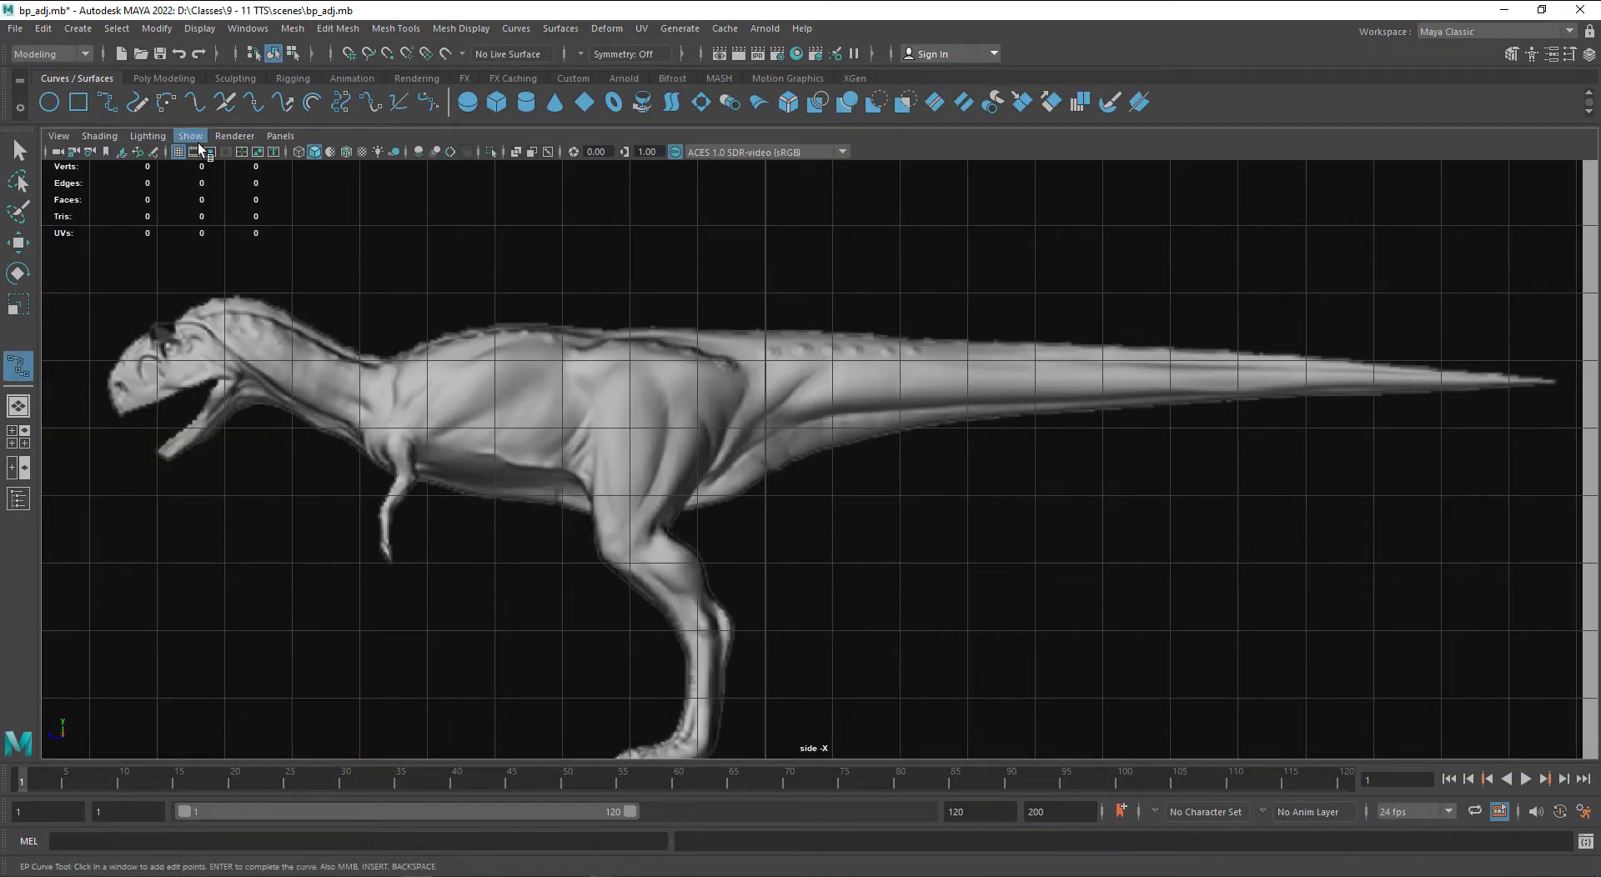
pyautogui.hotkey('ctrl', 'space')
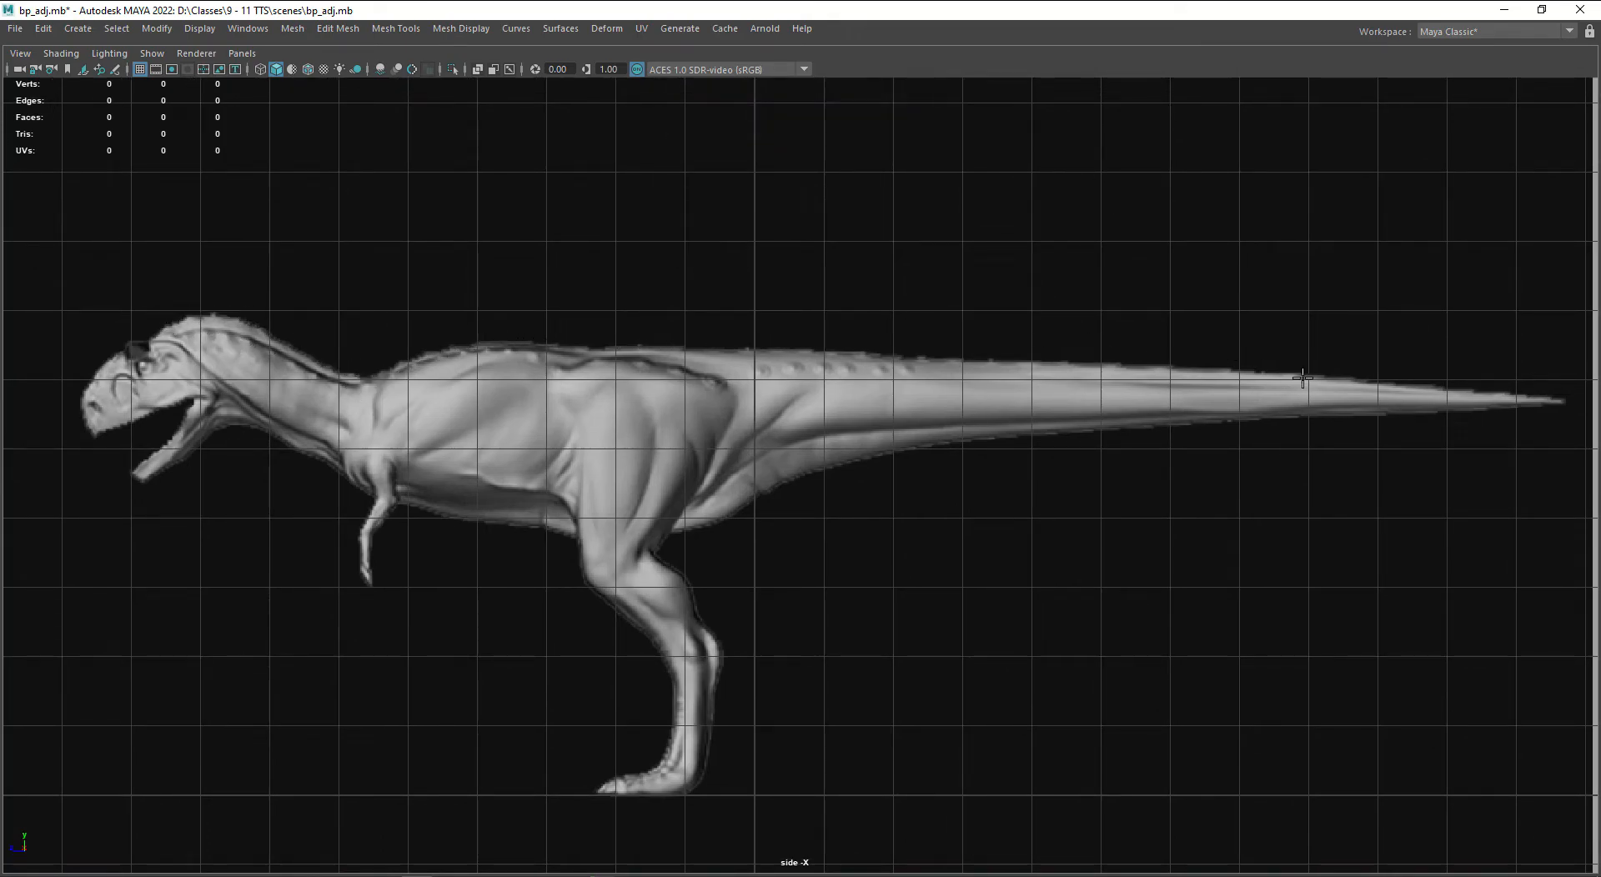
pyautogui.scroll(1, 163, 310)
pyautogui.scroll(2, 162, 310)
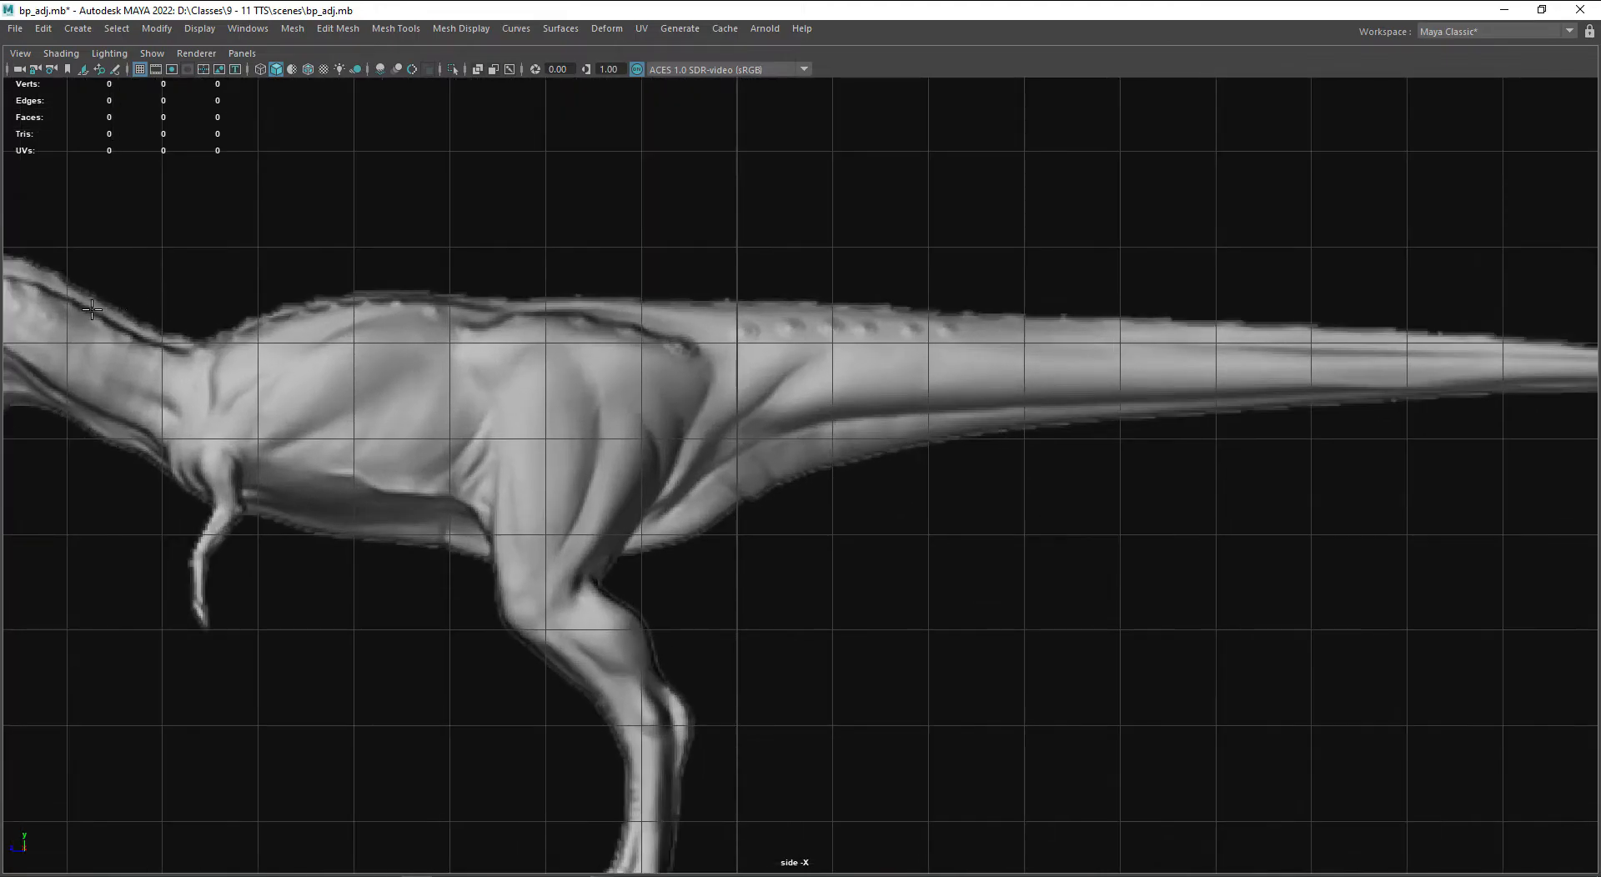
pyautogui.keyDown('alt'); pyautogui.moveTo(91, 310); pyautogui.dragTo(395, 452, button='middle'); pyautogui.keyUp('alt')
pyautogui.scroll(3, 231, 419)
pyautogui.keyDown('alt'); pyautogui.moveTo(119, 405); pyautogui.dragTo(309, 437, button='middle'); pyautogui.keyUp('alt')
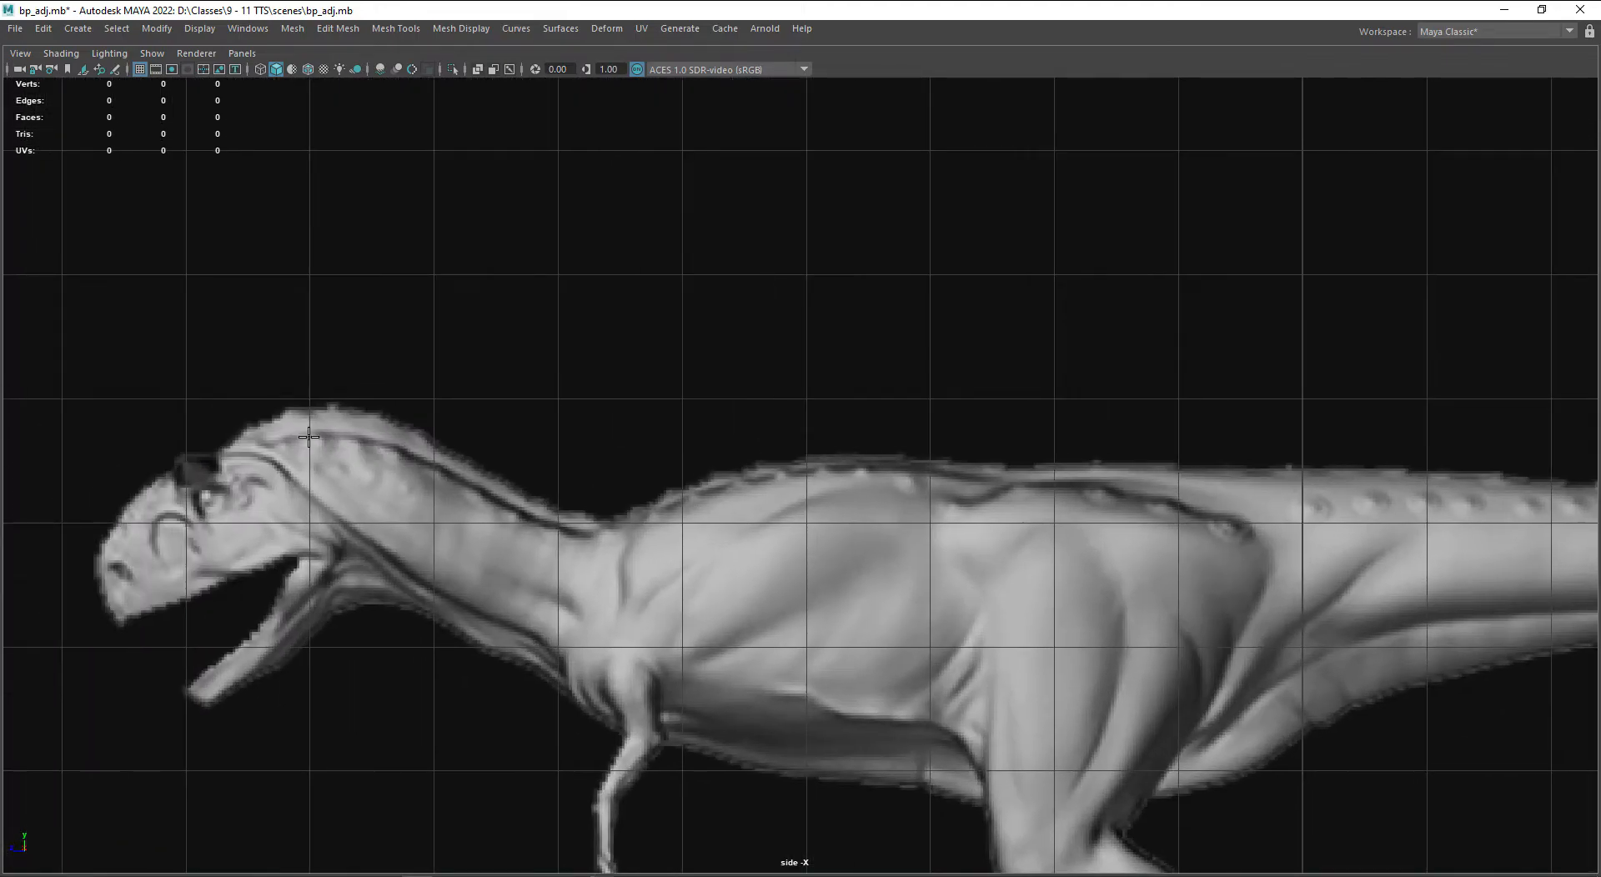
pyautogui.click(223, 451)
pyautogui.click(263, 422)
pyautogui.click(315, 408)
pyautogui.click(384, 419)
pyautogui.click(454, 455)
pyautogui.click(613, 516)
pyautogui.click(666, 498)
pyautogui.click(740, 468)
pyautogui.click(849, 455)
# - Continue the upper outline curve along the back and the tail's upper edge to the tail tip and complete it
pyautogui.keyDown('alt'); pyautogui.moveTo(952, 470); pyautogui.dragTo(673, 469, button='middle'); pyautogui.keyUp('alt')
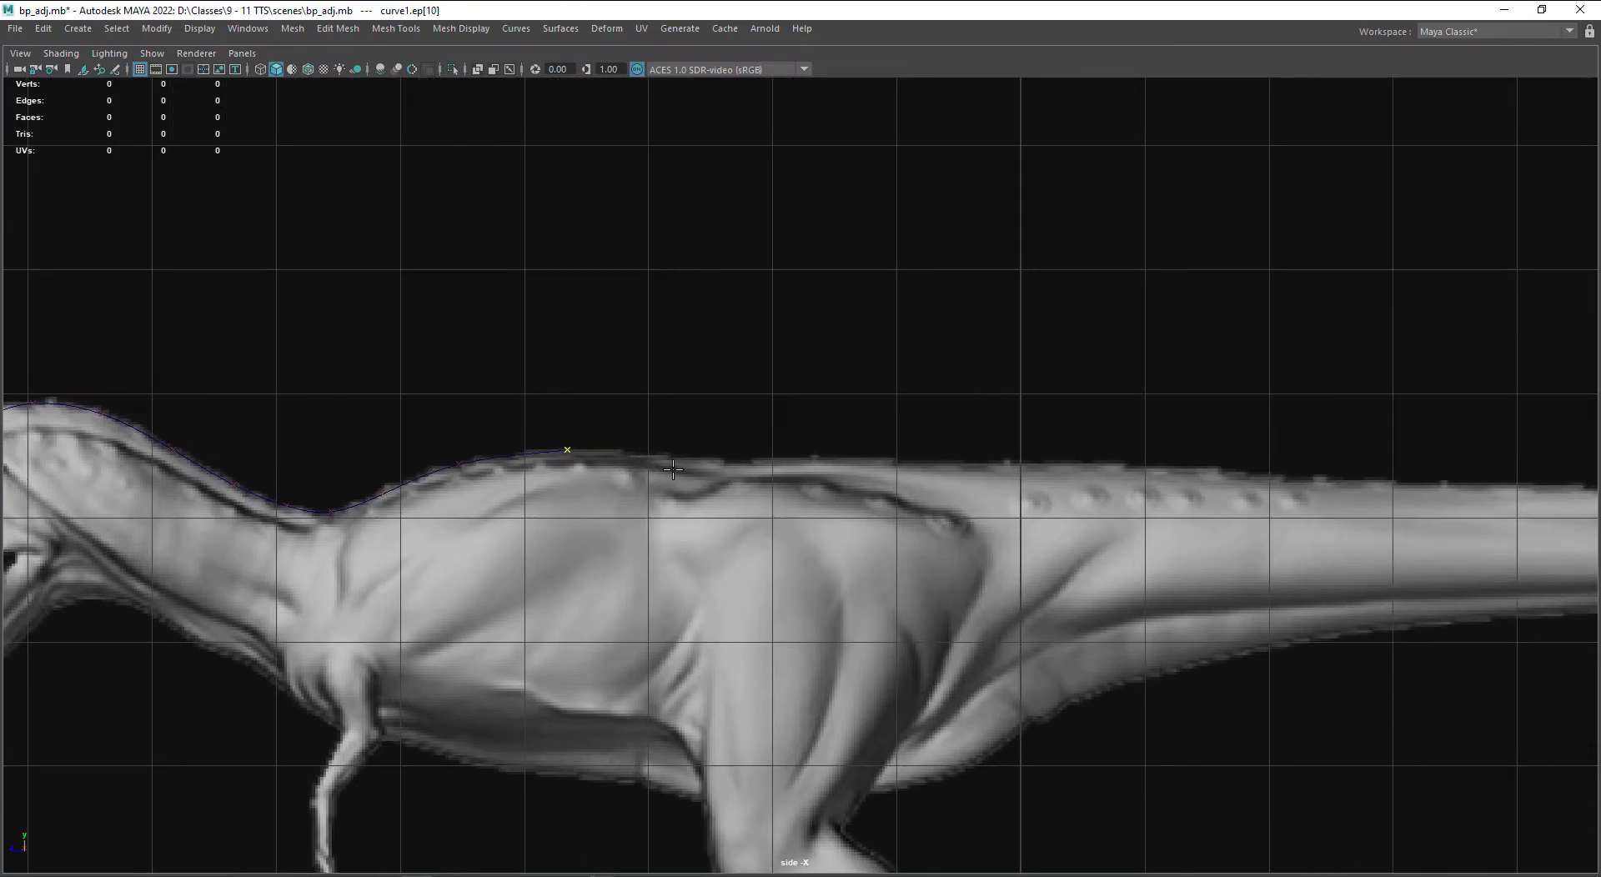
pyautogui.click(856, 464)
pyautogui.click(1050, 469)
pyautogui.keyDown('alt'); pyautogui.moveTo(1157, 469); pyautogui.dragTo(550, 459, button='middle'); pyautogui.keyUp('alt')
pyautogui.click(728, 470)
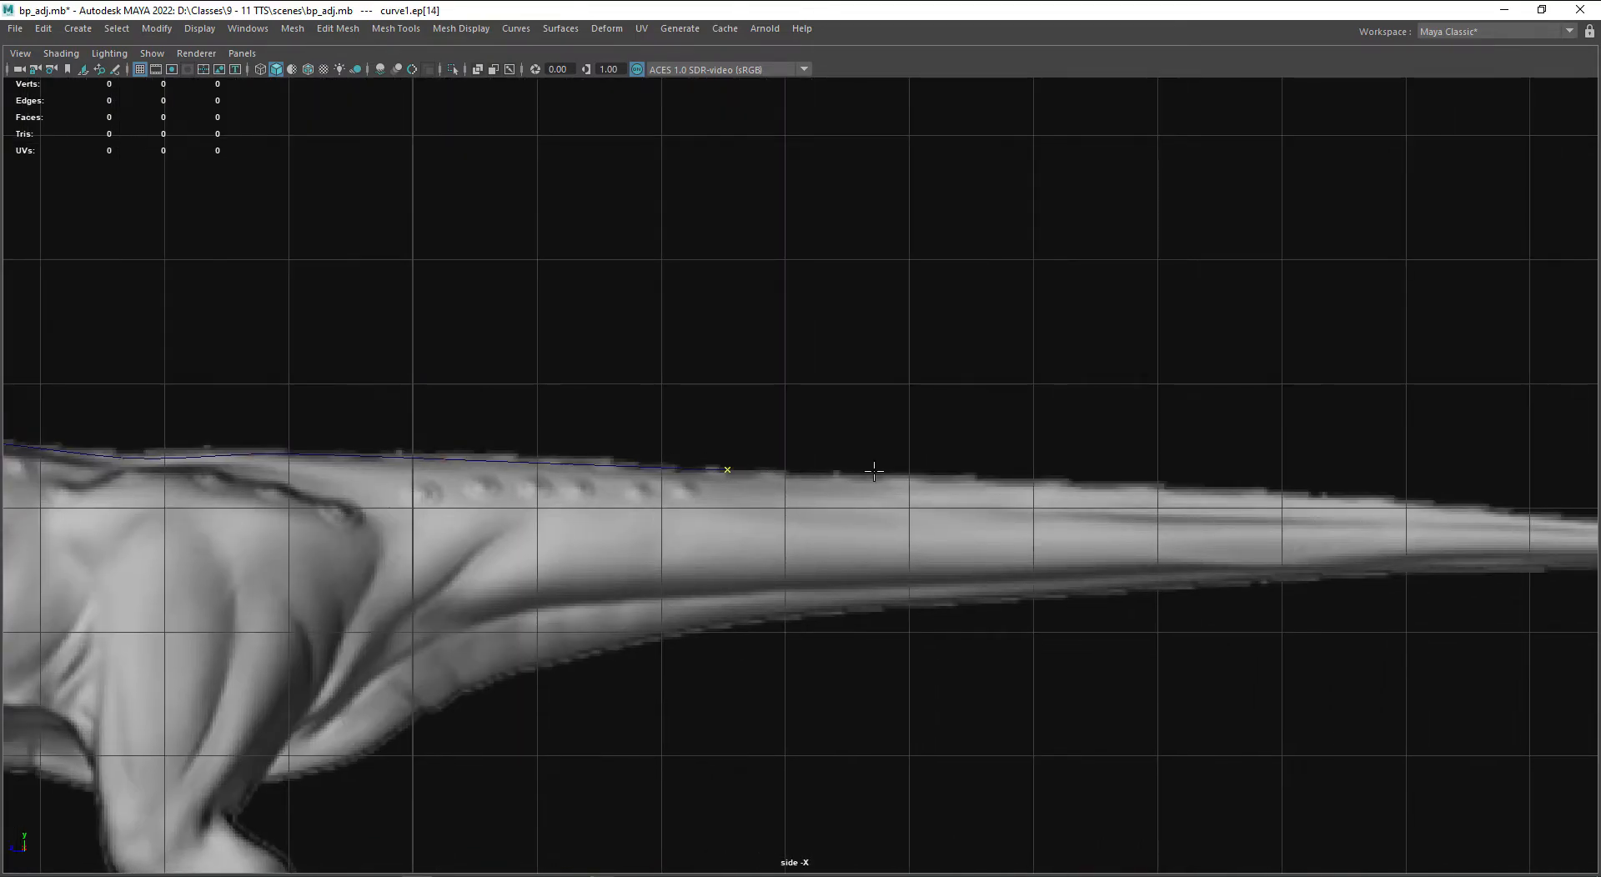
pyautogui.click(937, 472)
pyautogui.keyDown('alt'); pyautogui.moveTo(979, 482); pyautogui.dragTo(703, 468, button='middle'); pyautogui.keyUp('alt')
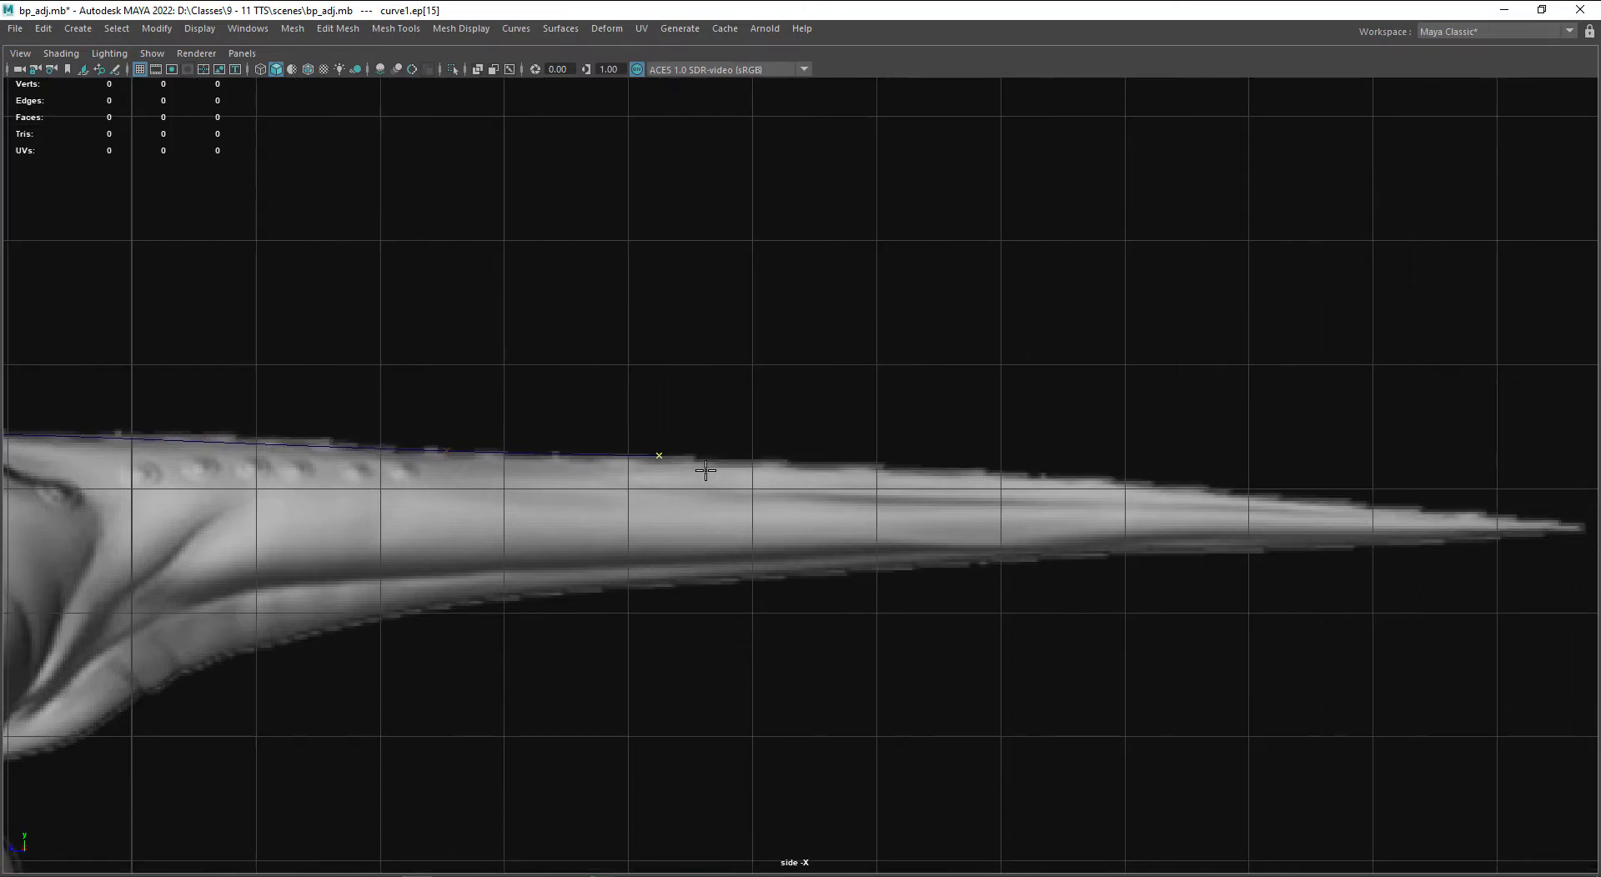
pyautogui.click(941, 473)
pyautogui.click(1210, 490)
pyautogui.keyDown('alt'); pyautogui.moveTo(1348, 532); pyautogui.dragTo(1078, 497, button='middle'); pyautogui.keyUp('alt')
pyautogui.click(1161, 475)
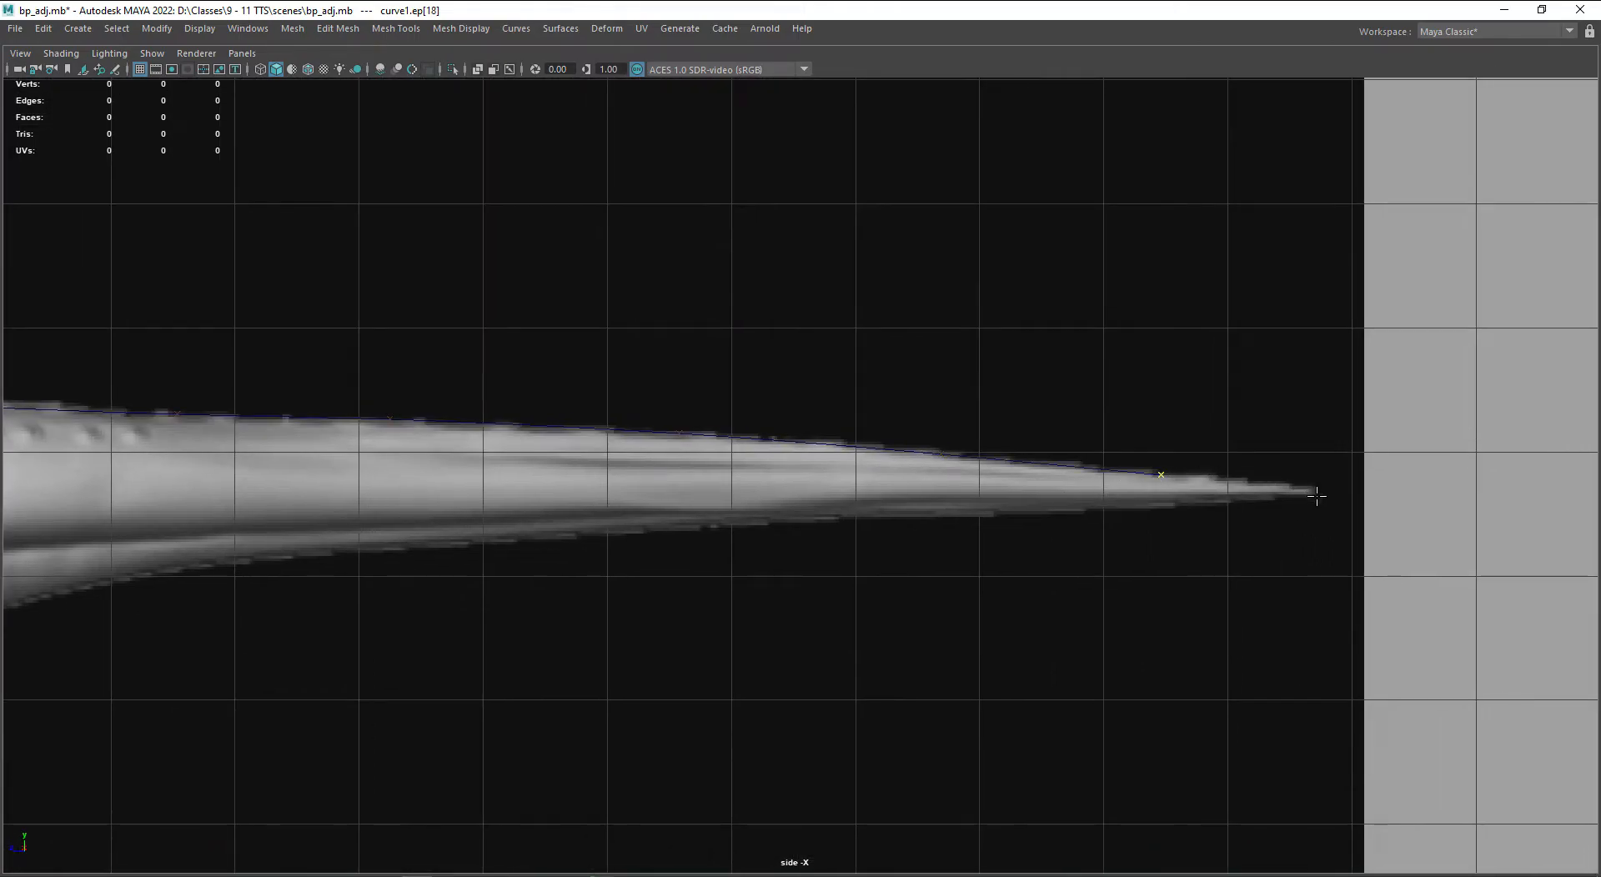
pyautogui.click(1315, 490)
pyautogui.press('Return')
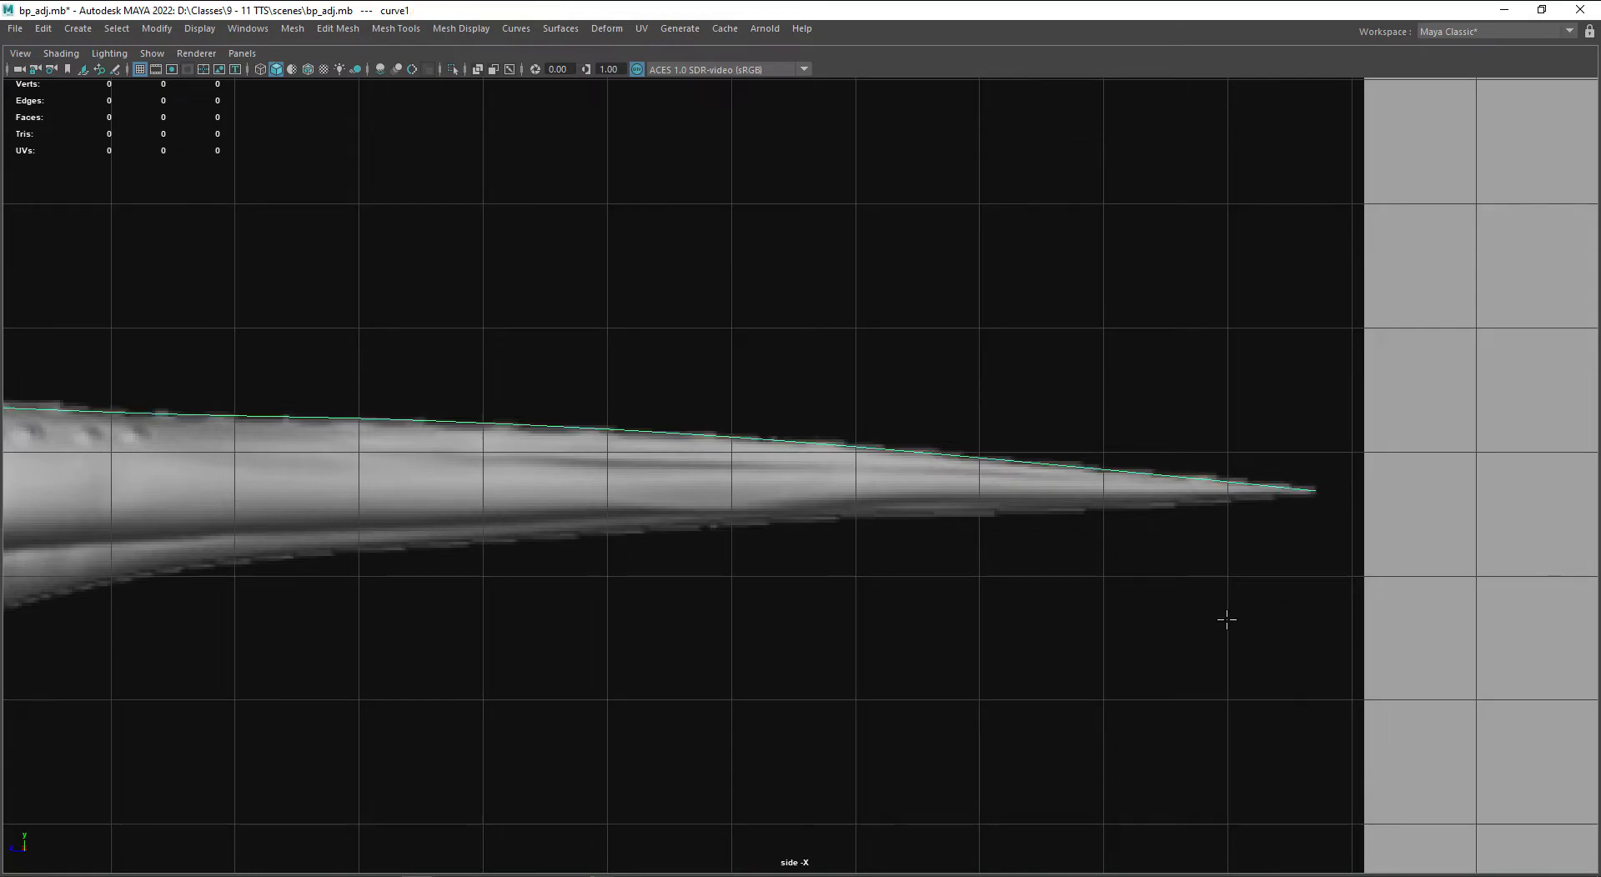
# - Start a second EP curve behind the eye, running it through the middle of the neck and torso to the thigh
pyautogui.scroll(-4, 1225, 620)
pyautogui.keyDown('alt'); pyautogui.moveTo(566, 589); pyautogui.dragTo(772, 582, button='middle'); pyautogui.keyUp('alt')
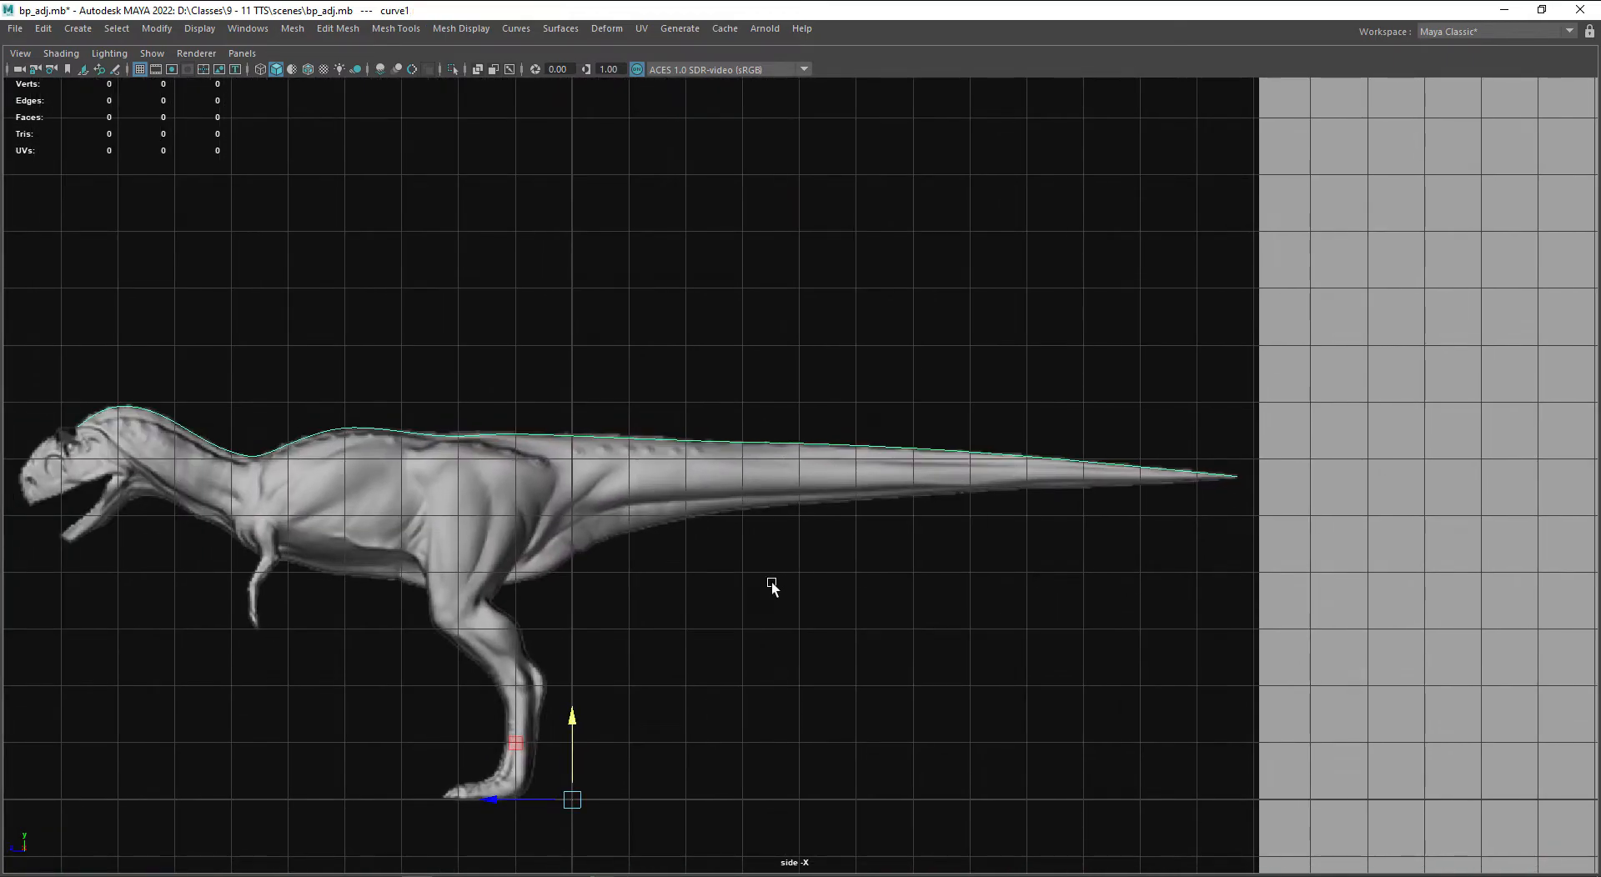
pyautogui.keyDown('alt'); pyautogui.moveTo(511, 530); pyautogui.dragTo(585, 523, button='middle'); pyautogui.keyUp('alt')
pyautogui.press('g')
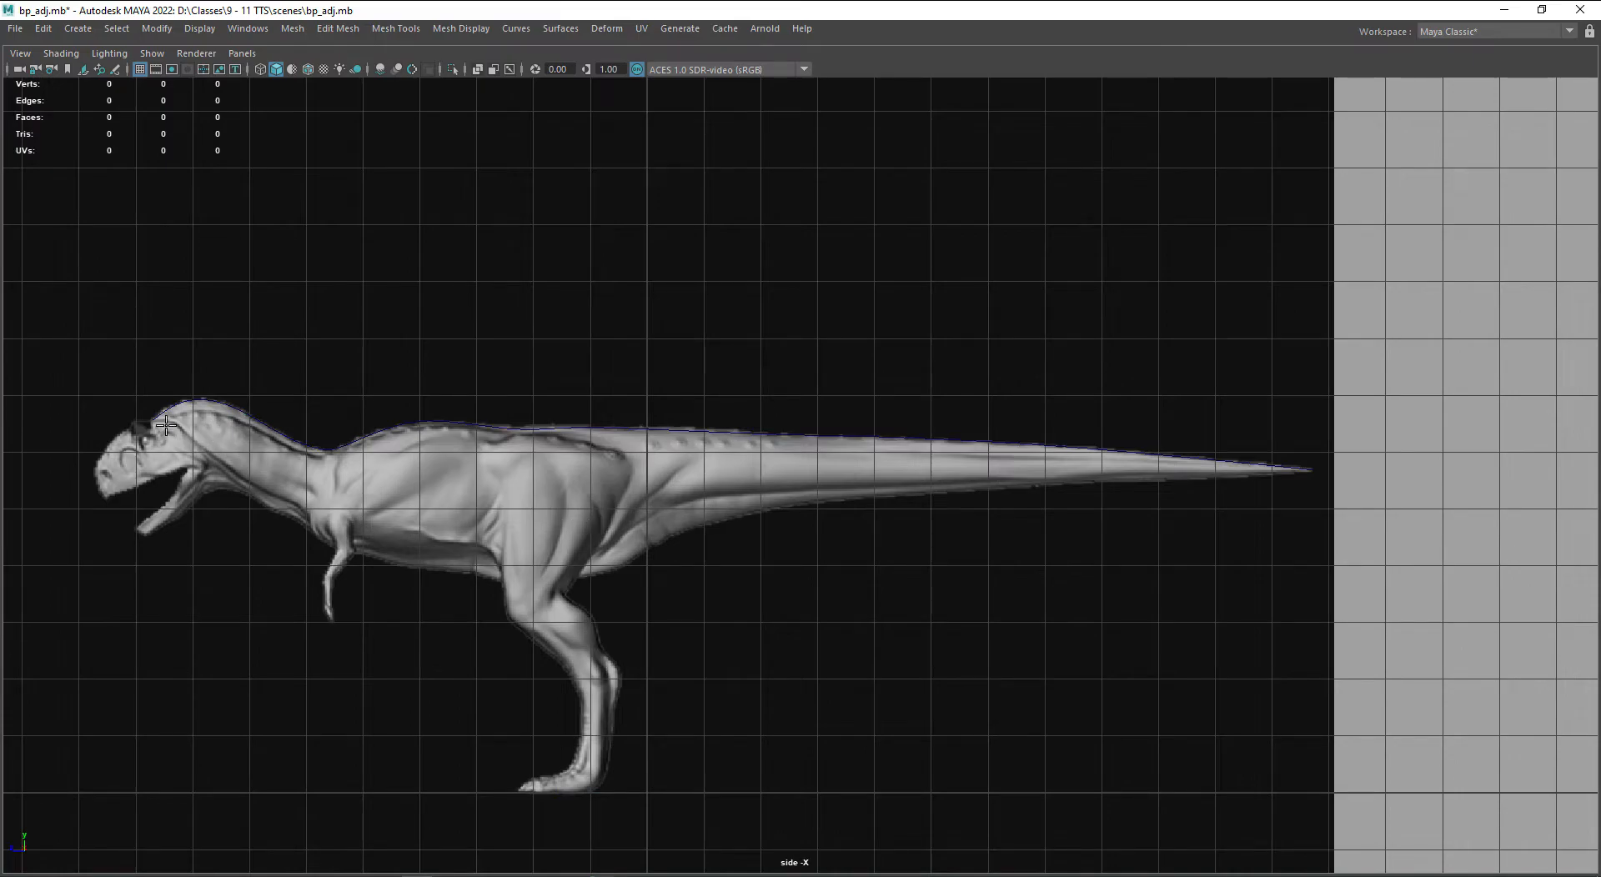
pyautogui.scroll(4, 163, 426)
pyautogui.keyDown('alt'); pyautogui.moveTo(218, 442); pyautogui.dragTo(559, 491); pyautogui.keyUp('alt')
pyautogui.scroll(1, 533, 490)
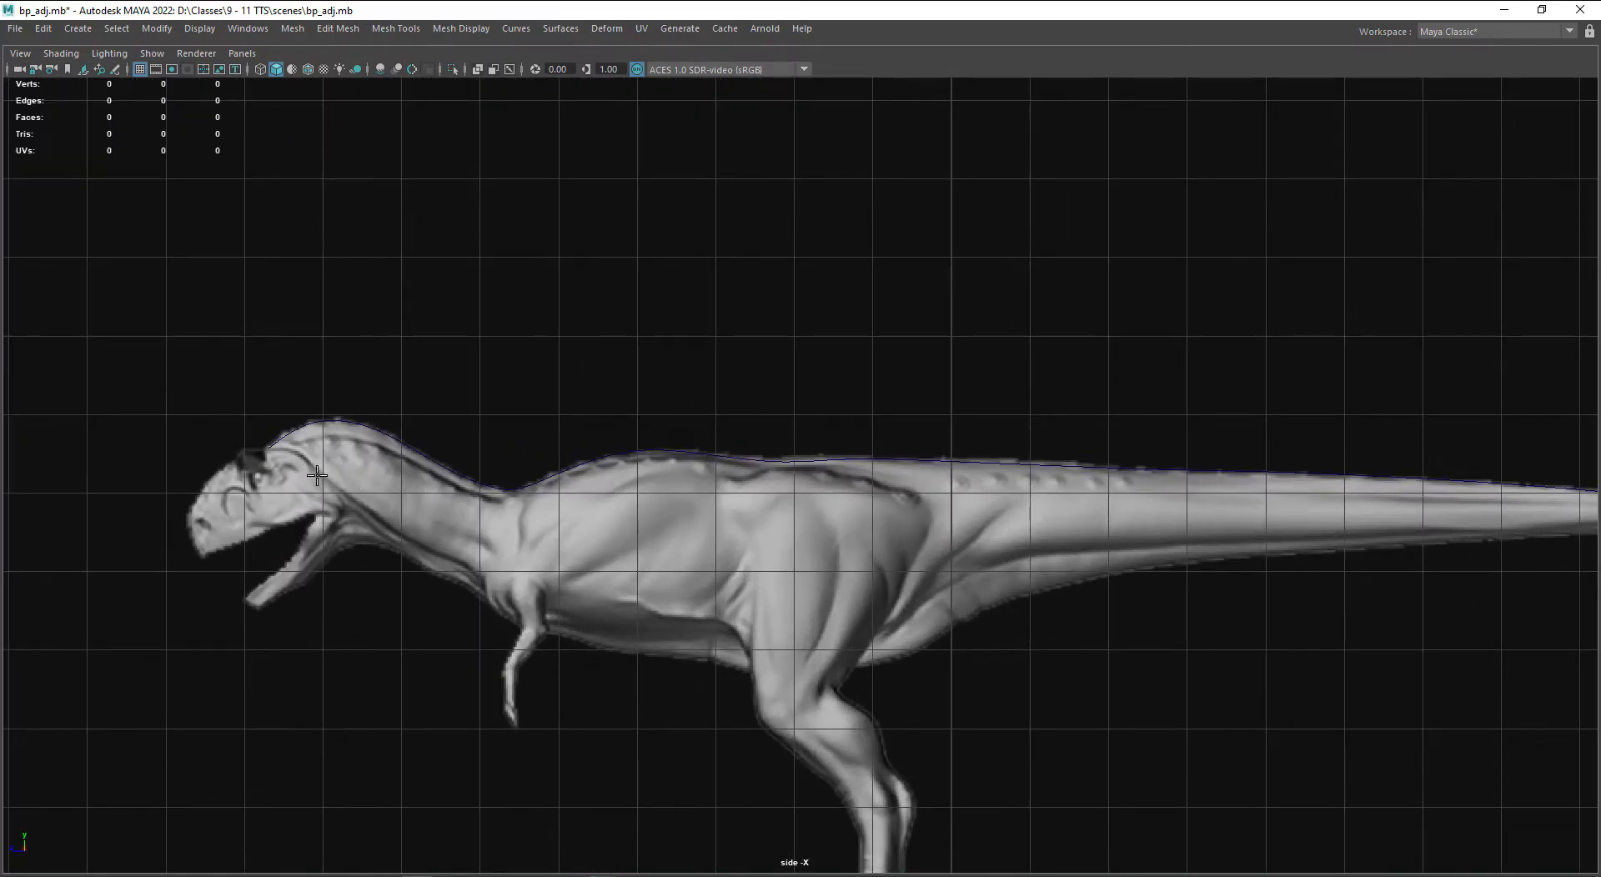
pyautogui.scroll(1, 317, 477)
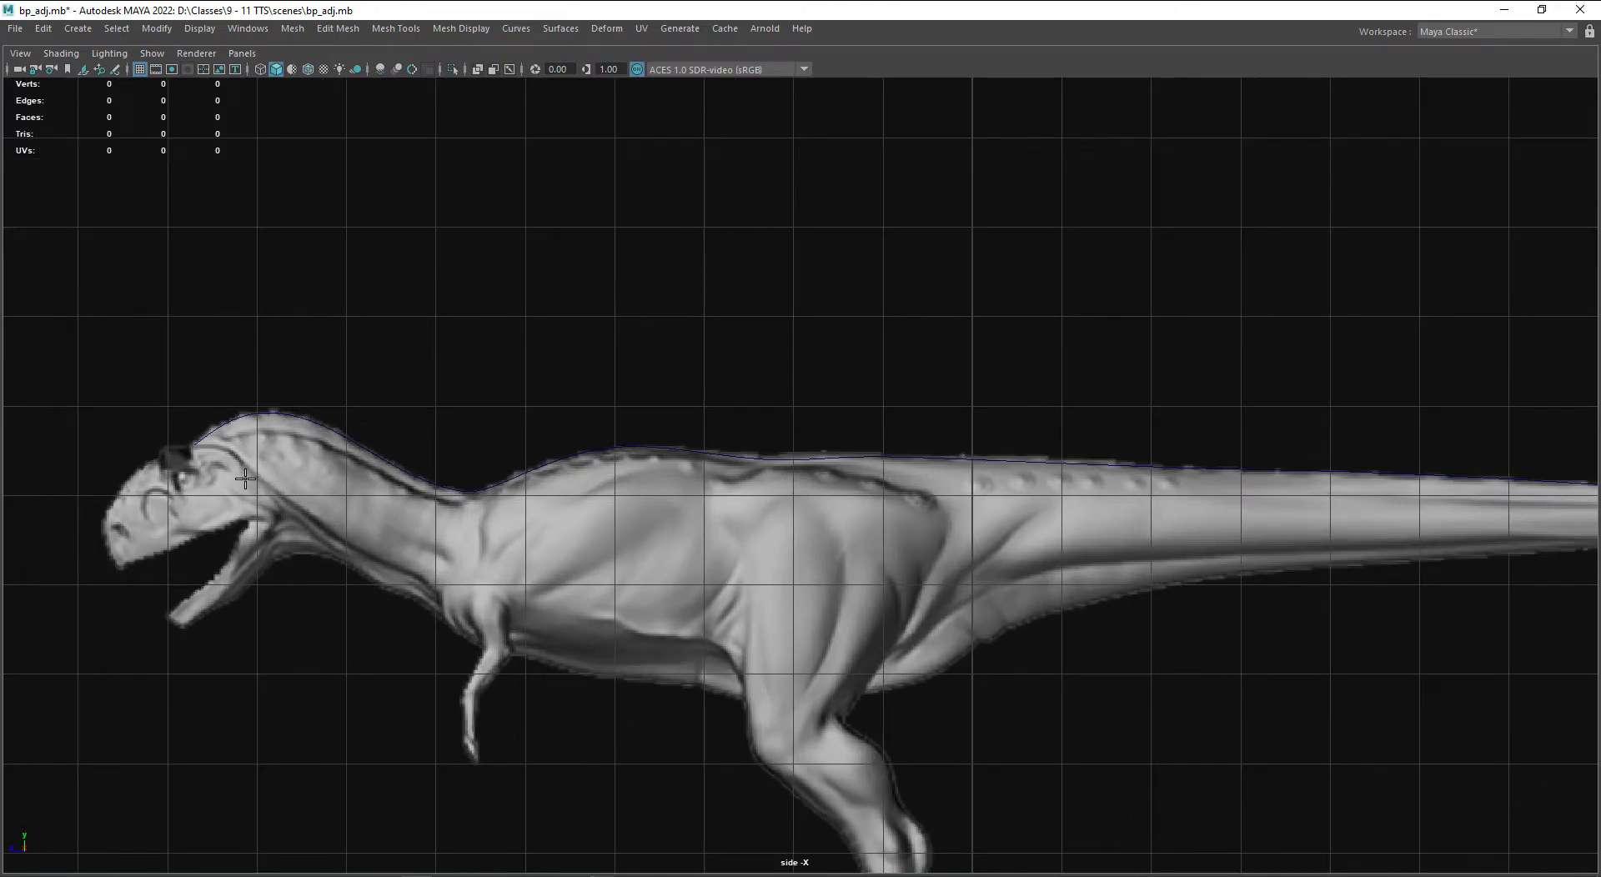
pyautogui.click(250, 476)
pyautogui.click(285, 458)
pyautogui.click(337, 476)
pyautogui.click(415, 523)
pyautogui.click(491, 560)
pyautogui.click(612, 568)
pyautogui.click(757, 570)
pyautogui.click(868, 557)
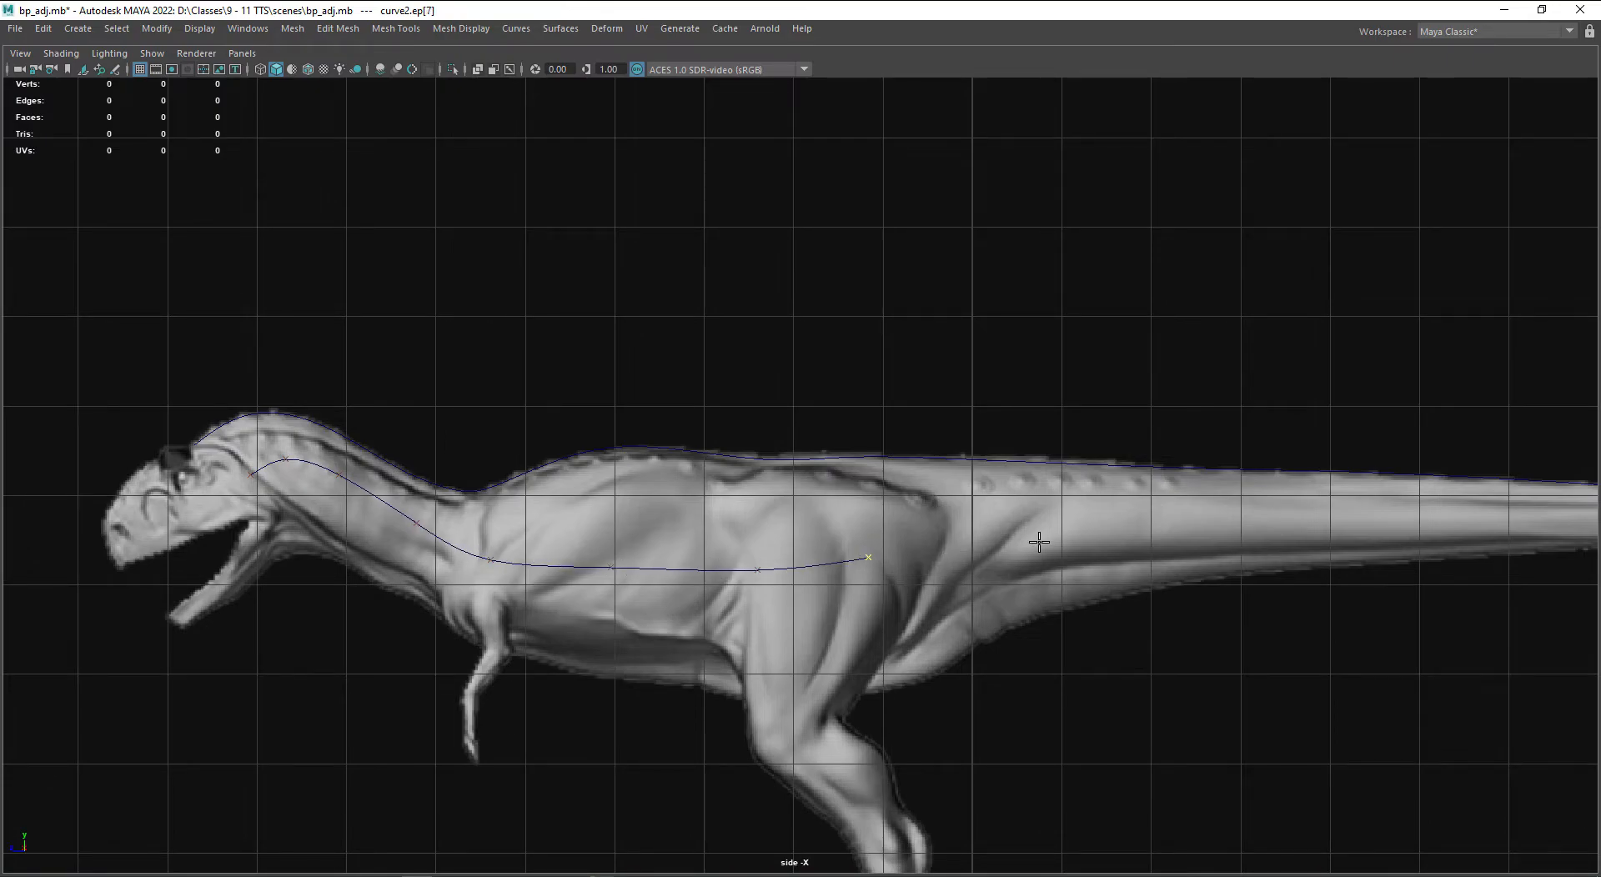
# - Extend the mid-body curve along the centre of the tail to its tip and complete it
pyautogui.keyDown('alt'); pyautogui.moveTo(1039, 542); pyautogui.dragTo(590, 533, button='middle'); pyautogui.keyUp('alt')
pyautogui.click(634, 528)
pyautogui.click(820, 524)
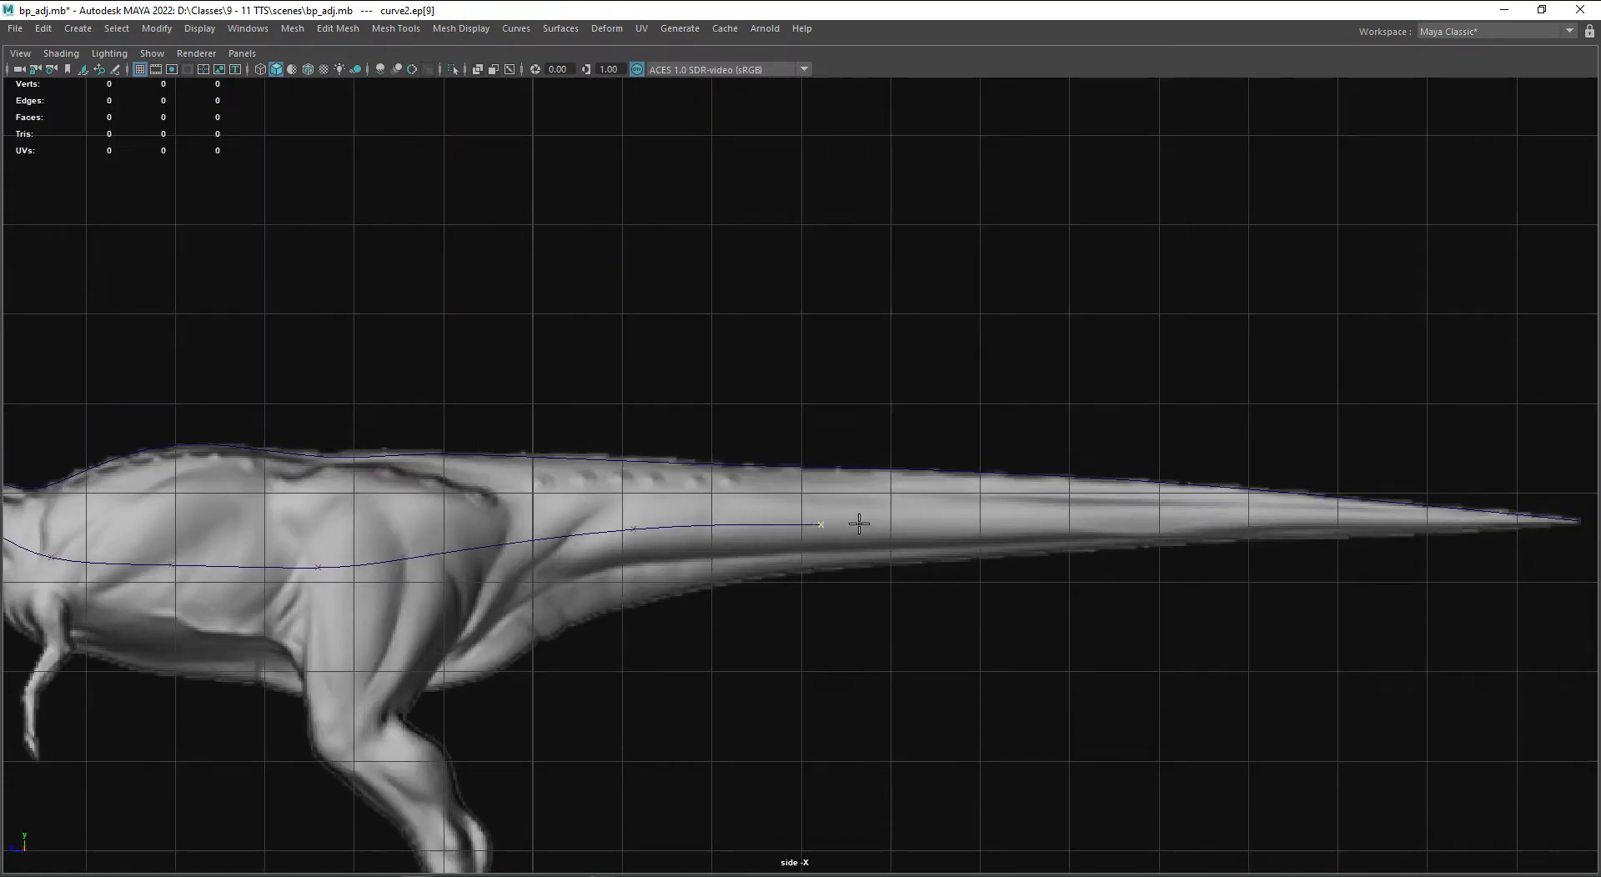
pyautogui.click(1009, 526)
pyautogui.keyDown('alt'); pyautogui.moveTo(1118, 525); pyautogui.dragTo(658, 512, button='middle'); pyautogui.keyUp('alt')
pyautogui.click(801, 505)
pyautogui.click(963, 508)
pyautogui.click(1129, 507)
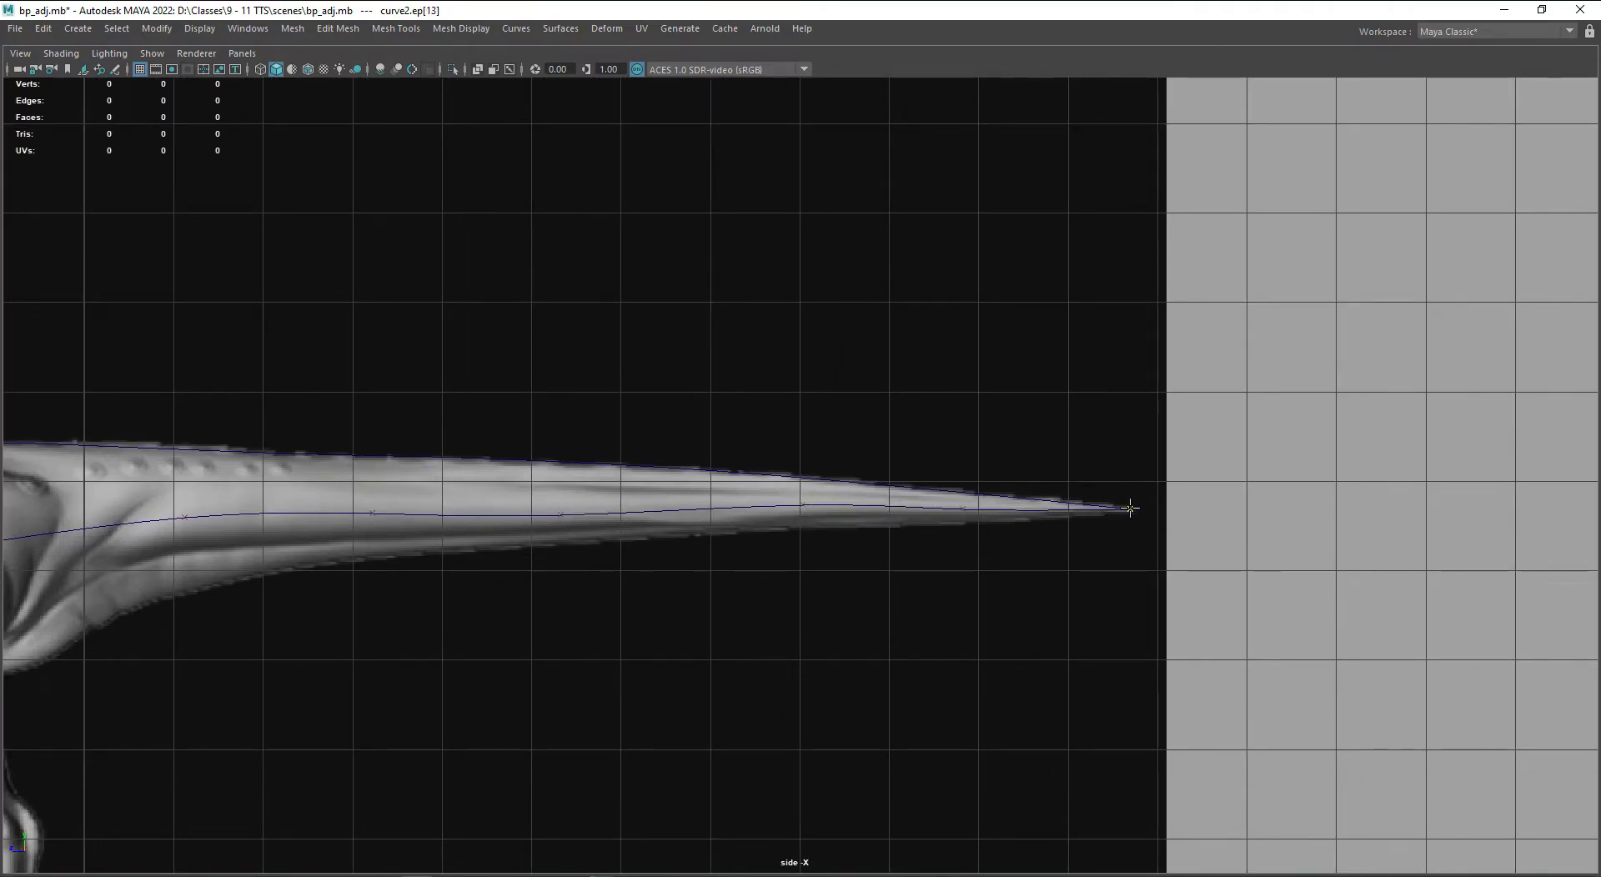
pyautogui.press('Return')
# - Start a third EP curve at the throat, tracing the underside of the neck and belly past the thigh
pyautogui.keyDown('alt'); pyautogui.moveTo(133, 582); pyautogui.dragTo(533, 557, button='middle'); pyautogui.keyUp('alt')
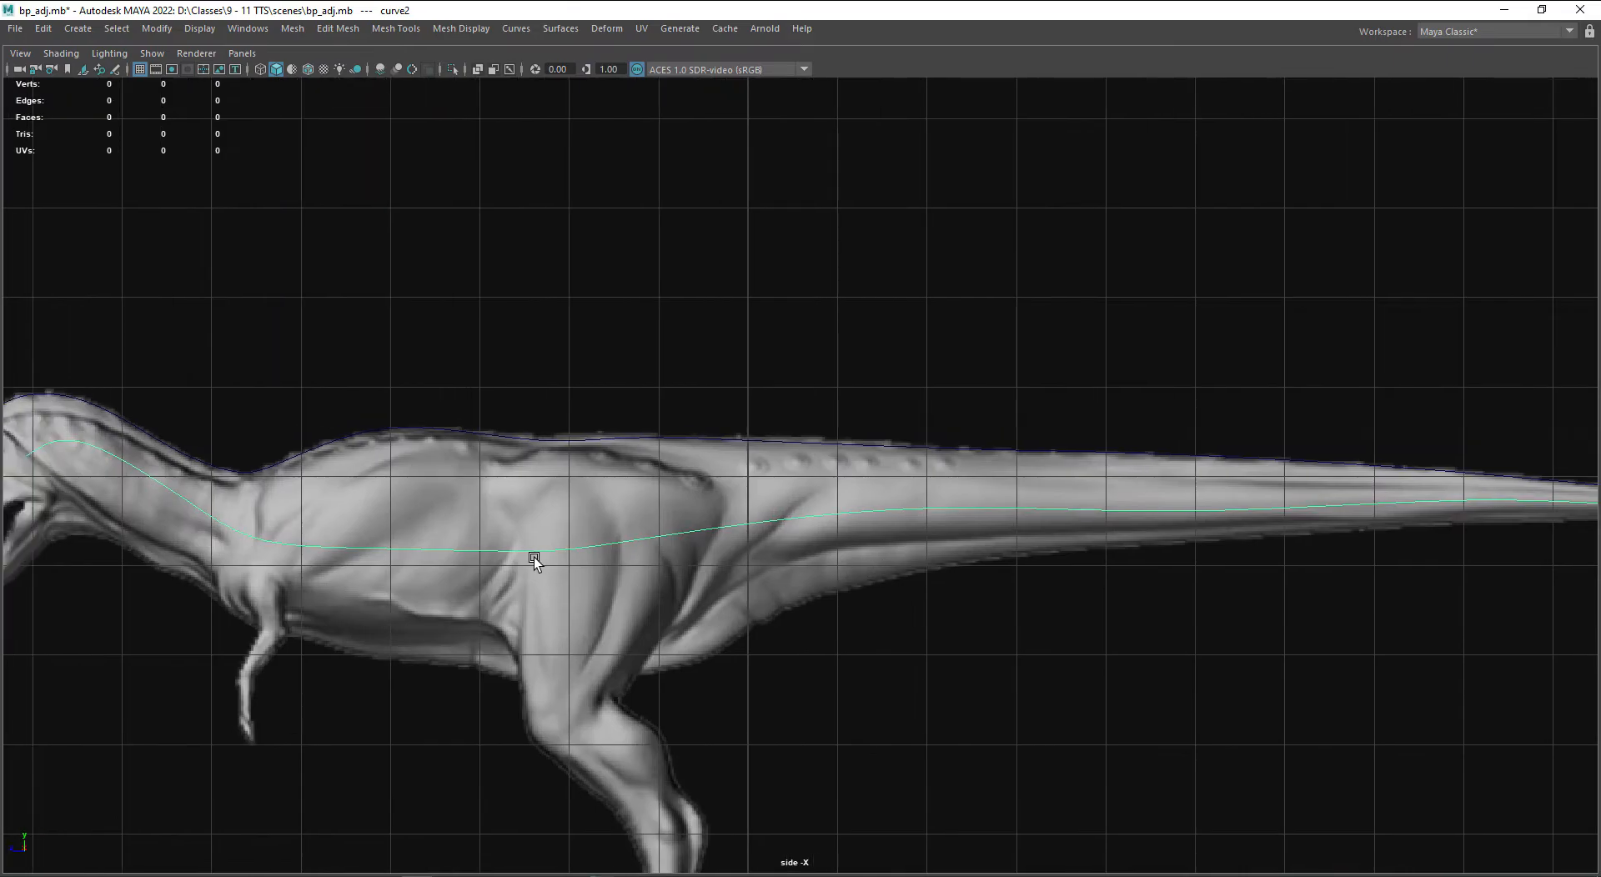
pyautogui.keyDown('alt'); pyautogui.moveTo(534, 557); pyautogui.dragTo(490, 570, button='right'); pyautogui.keyUp('alt')
pyautogui.keyDown('alt'); pyautogui.moveTo(490, 571); pyautogui.dragTo(515, 567, button='middle'); pyautogui.keyUp('alt')
pyautogui.press('g')
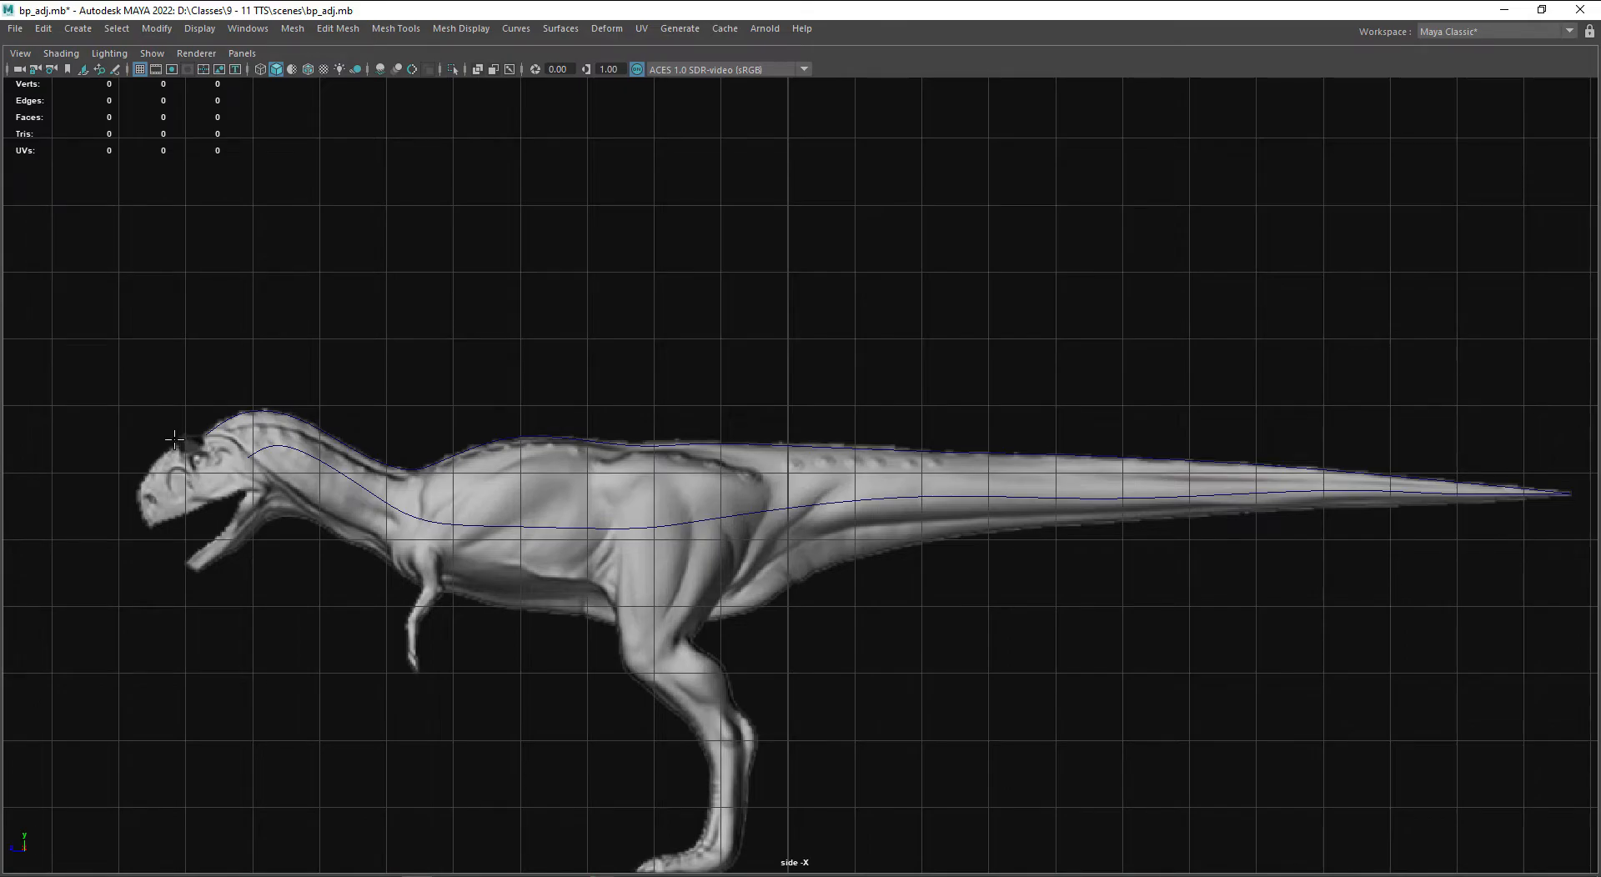
pyautogui.scroll(1, 322, 553)
pyautogui.scroll(1, 322, 553)
pyautogui.keyDown('alt'); pyautogui.moveTo(290, 573); pyautogui.dragTo(307, 529, button='middle'); pyautogui.keyUp('alt')
pyautogui.click(170, 486)
pyautogui.click(259, 508)
pyautogui.click(352, 561)
pyautogui.click(409, 583)
pyautogui.click(636, 620)
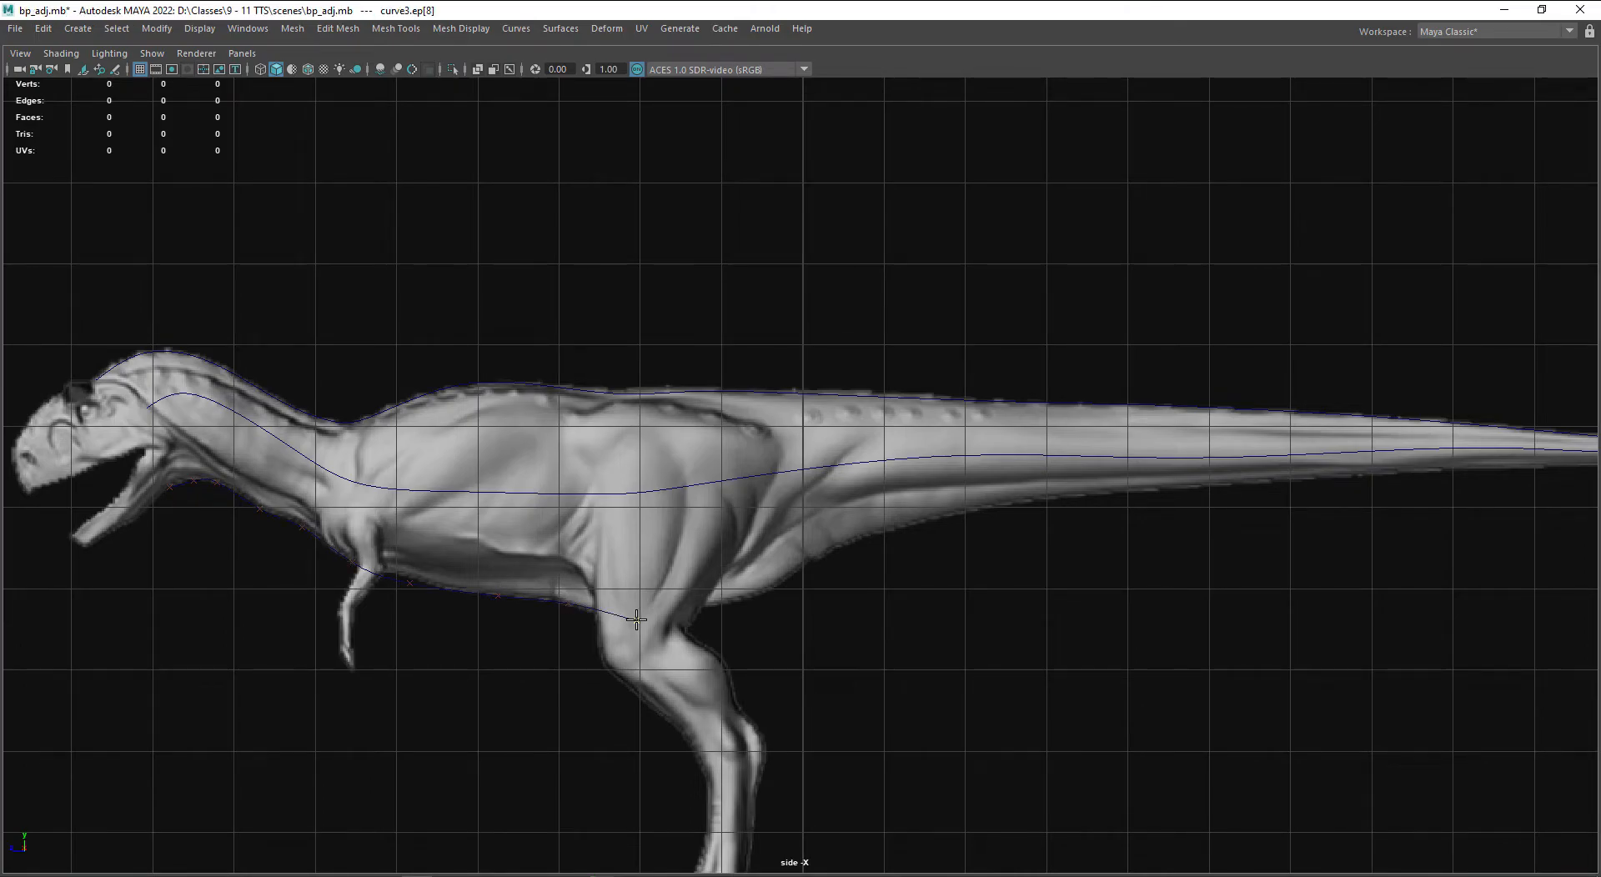
pyautogui.click(730, 602)
# - Continue the underside curve along the lower edge of the tail to its tip and complete it
pyautogui.keyDown('alt'); pyautogui.moveTo(787, 588); pyautogui.dragTo(594, 597, button='middle'); pyautogui.keyUp('alt')
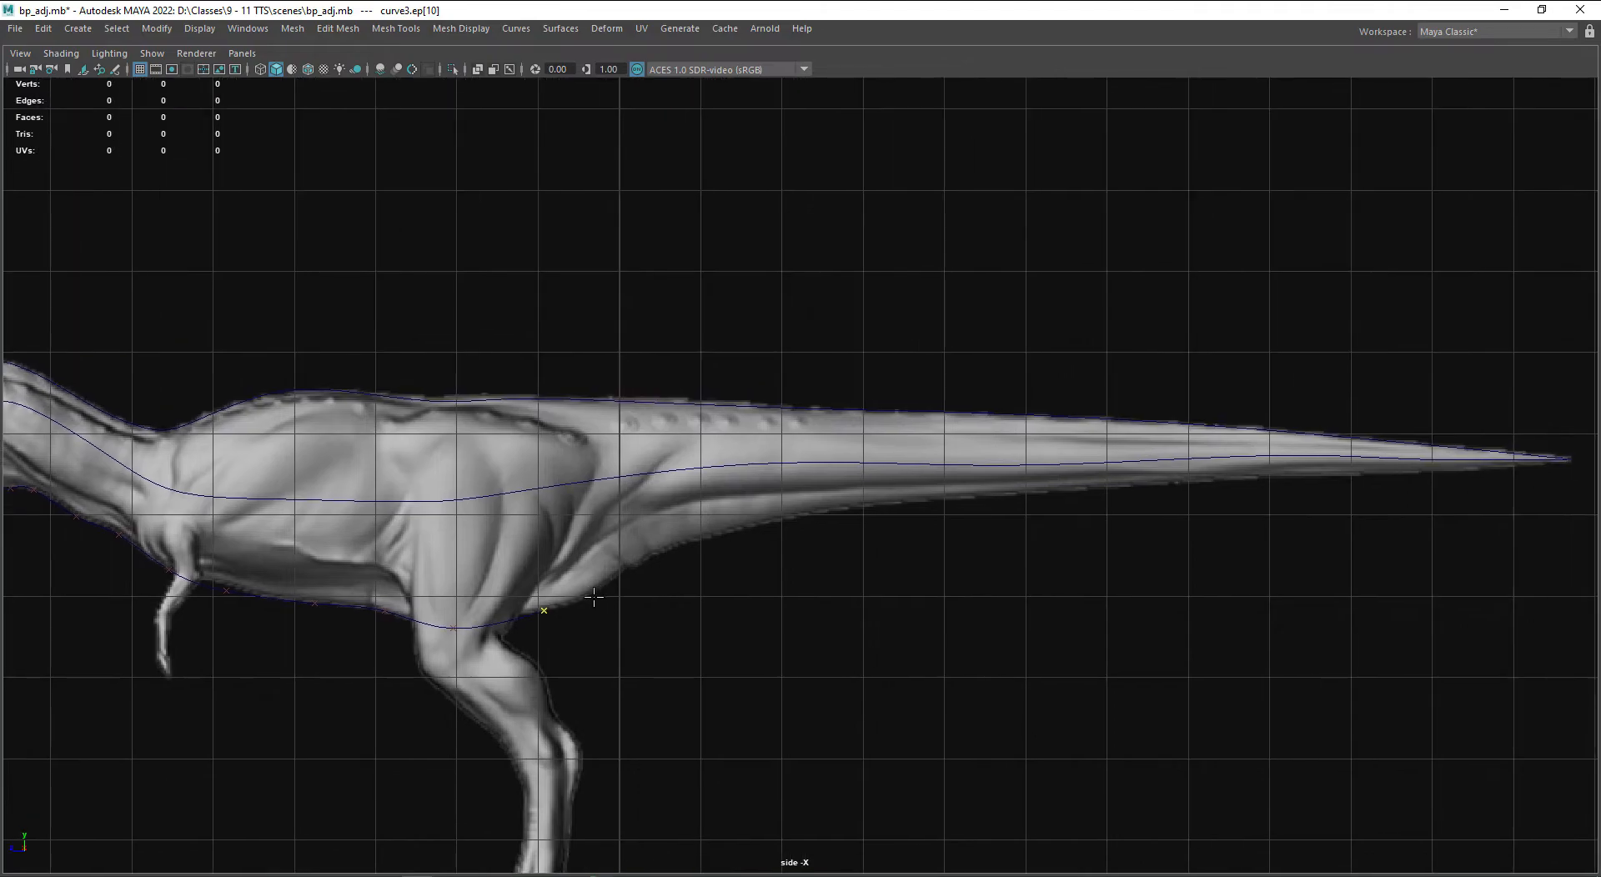
pyautogui.click(788, 519)
pyautogui.click(909, 499)
pyautogui.click(1237, 477)
pyautogui.click(1490, 466)
pyautogui.press('Return')
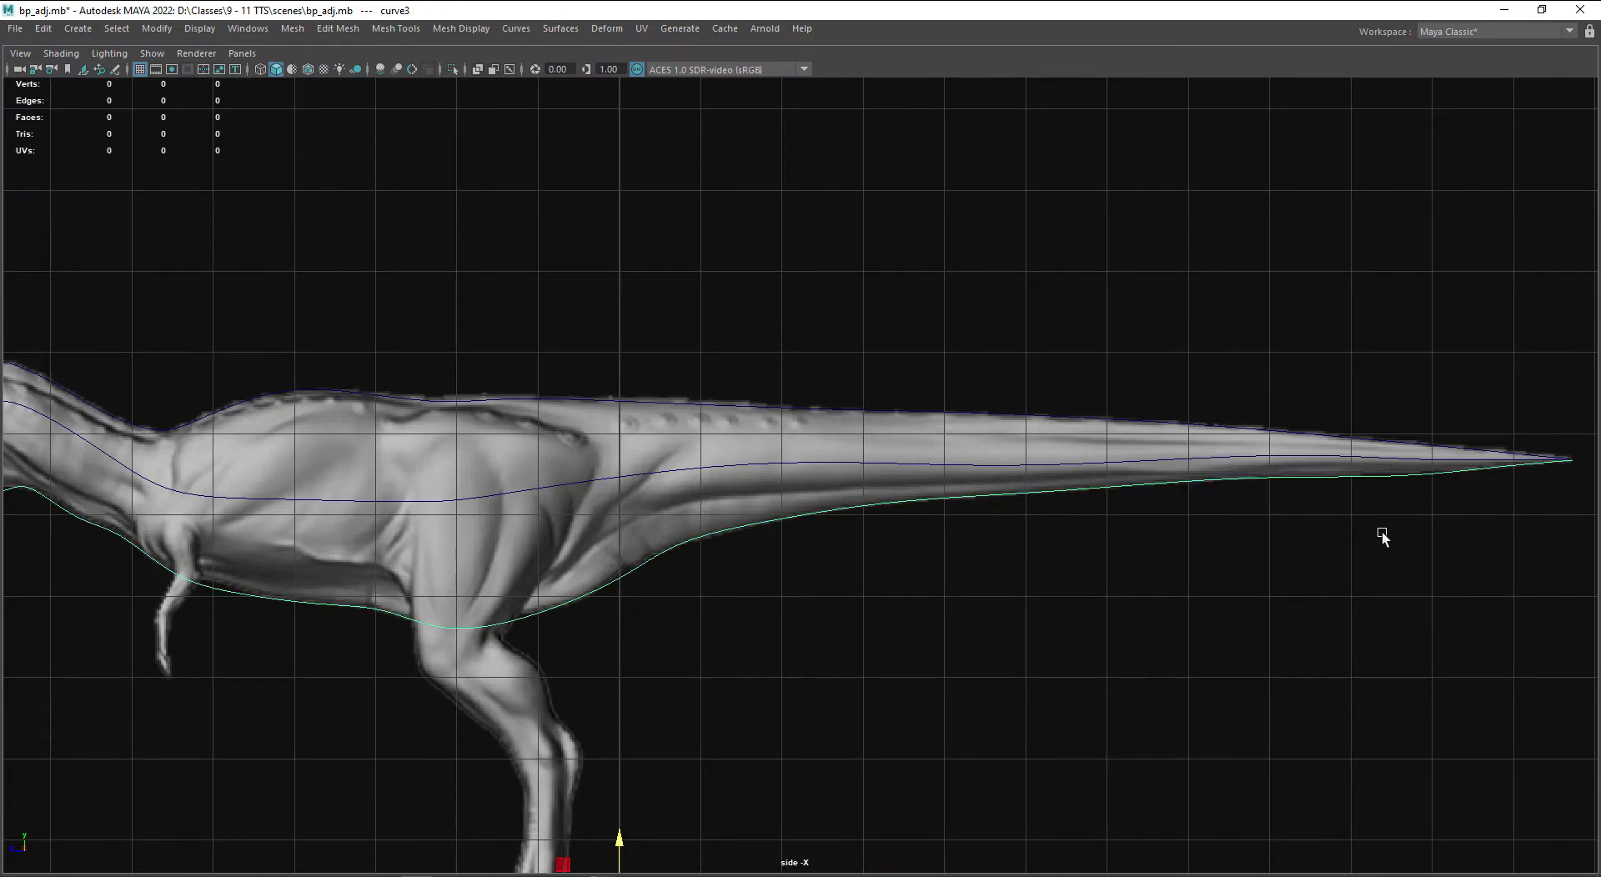
# - Switch from the side view to the perspective view to see the three curves among the reference planes
pyautogui.scroll(-5, 1084, 529)
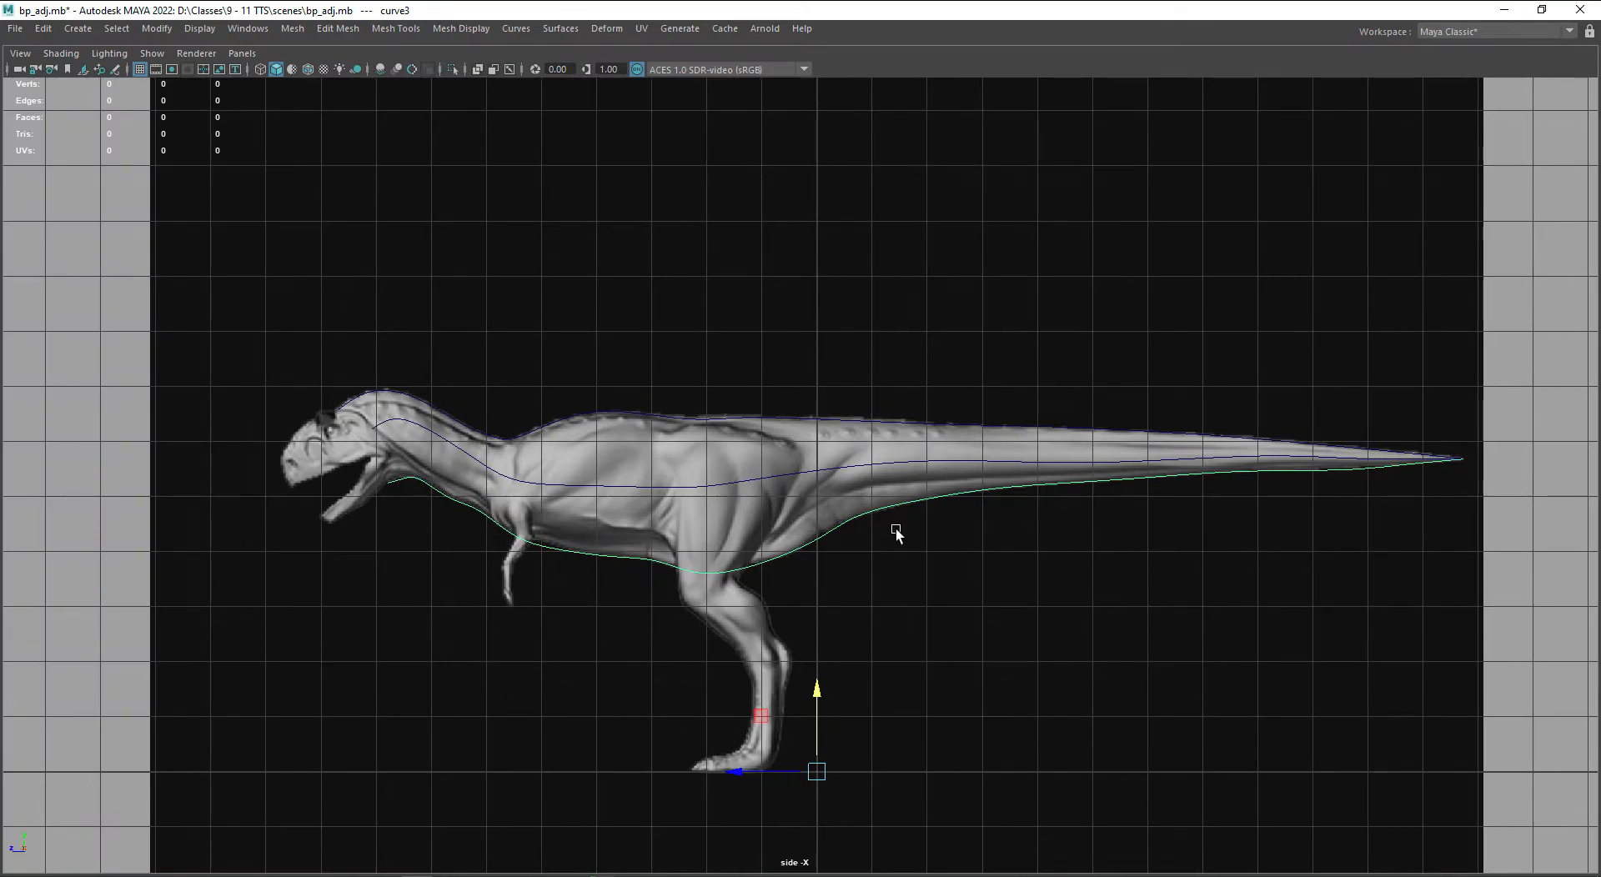
pyautogui.press('space')
pyautogui.moveTo(896, 529); pyautogui.dragTo(862, 518)
pyautogui.click(954, 507)
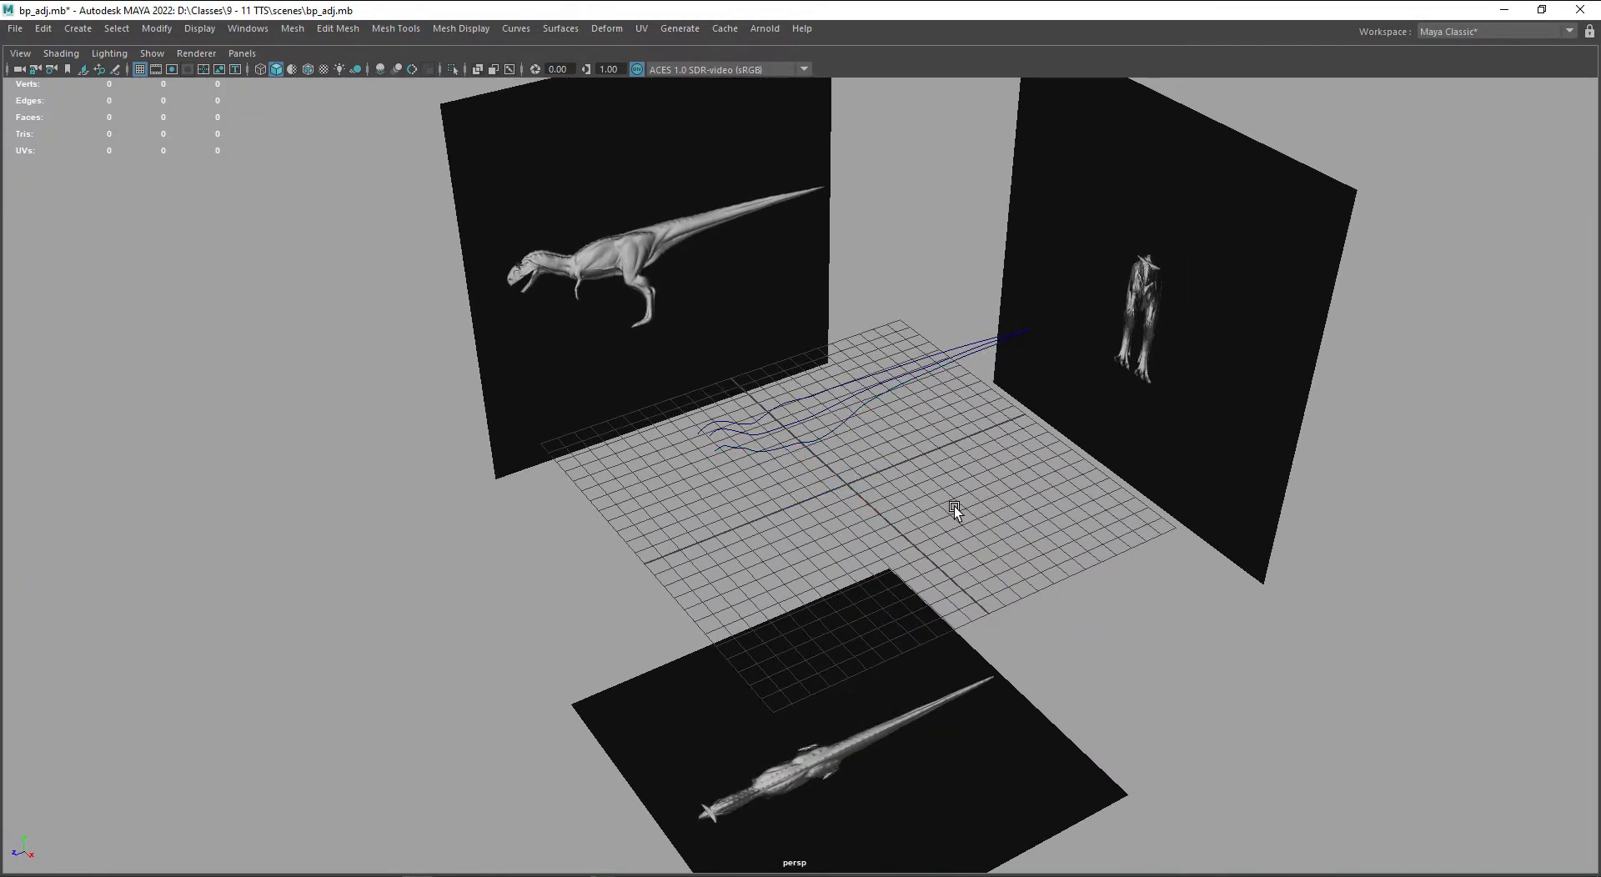
# - Display the Channel Box / Layer Editor as a floating window, close the Attribute Editor and hide layer1
pyautogui.hotkey('ctrl', 'a')
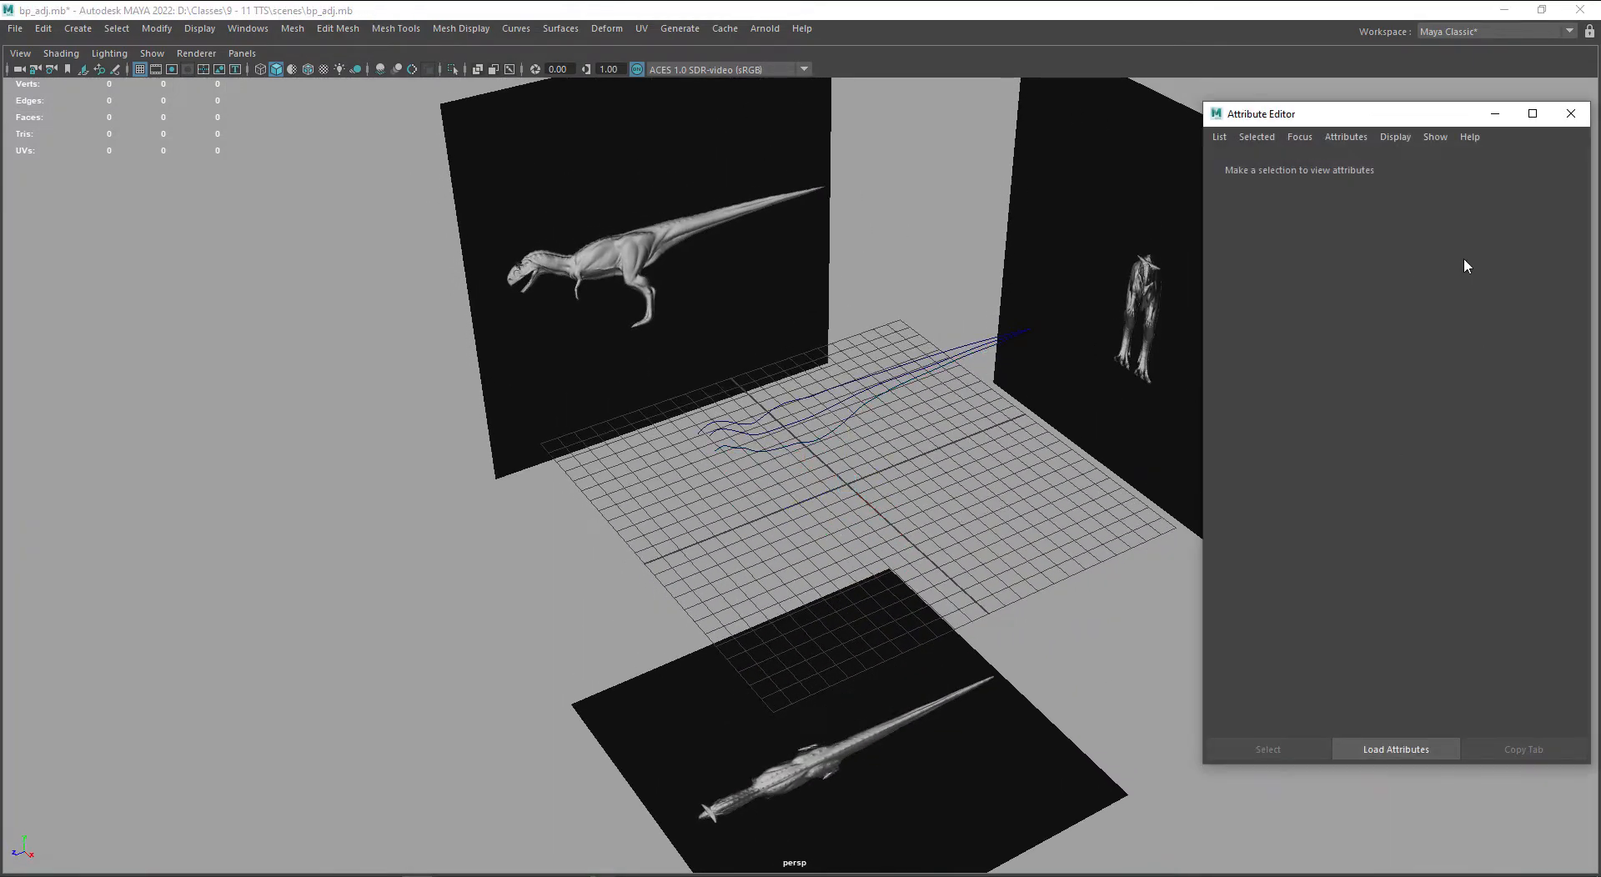
pyautogui.hotkey('ctrl', 'a')
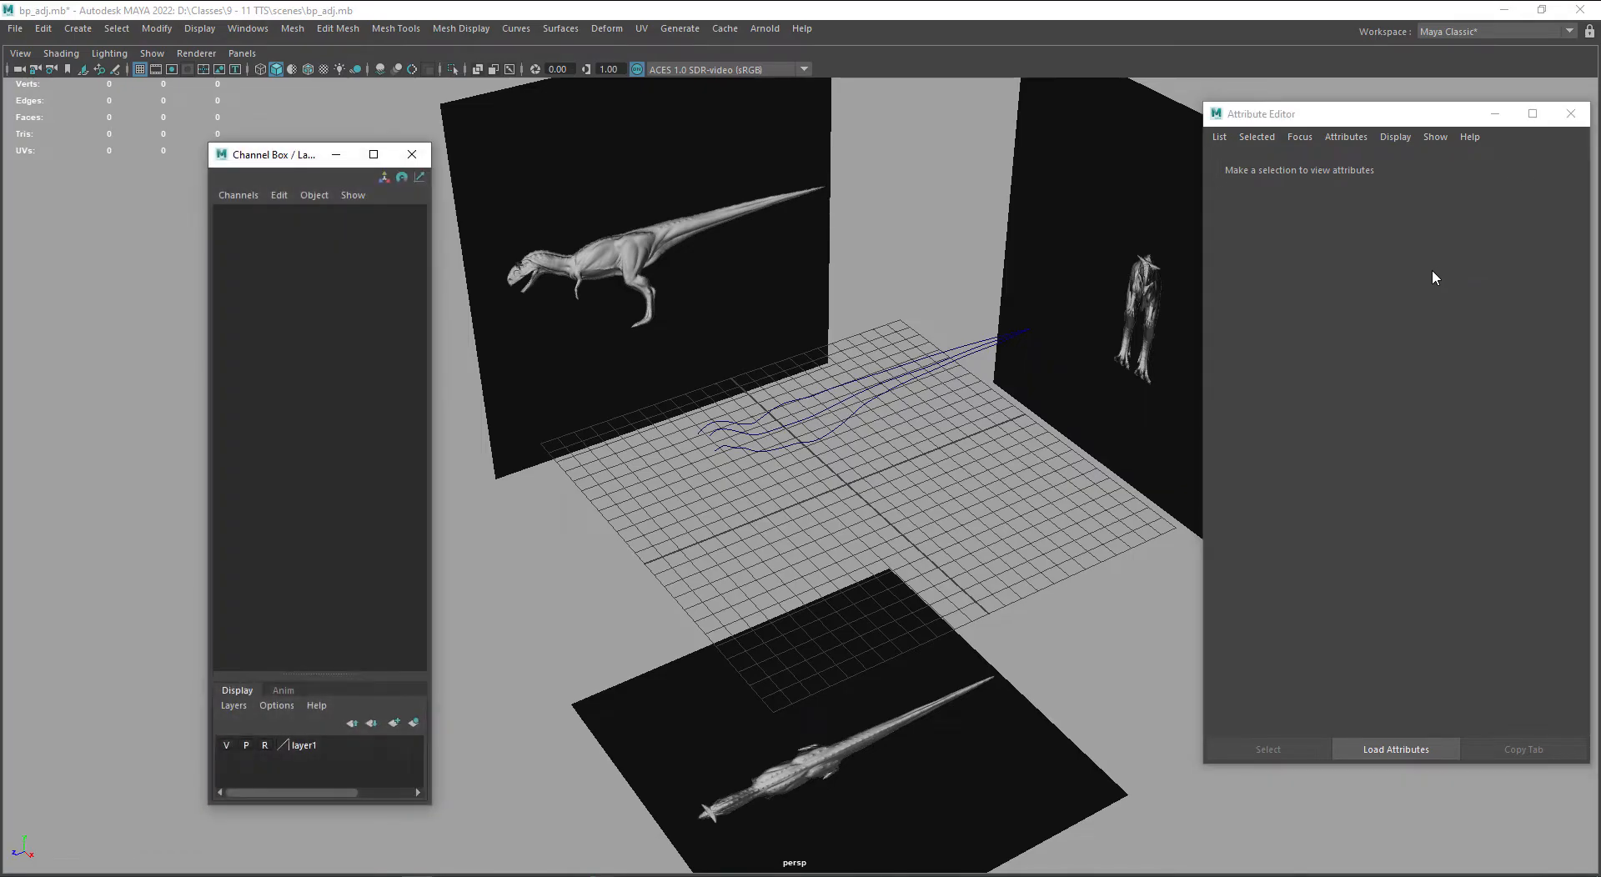
pyautogui.click(1571, 114)
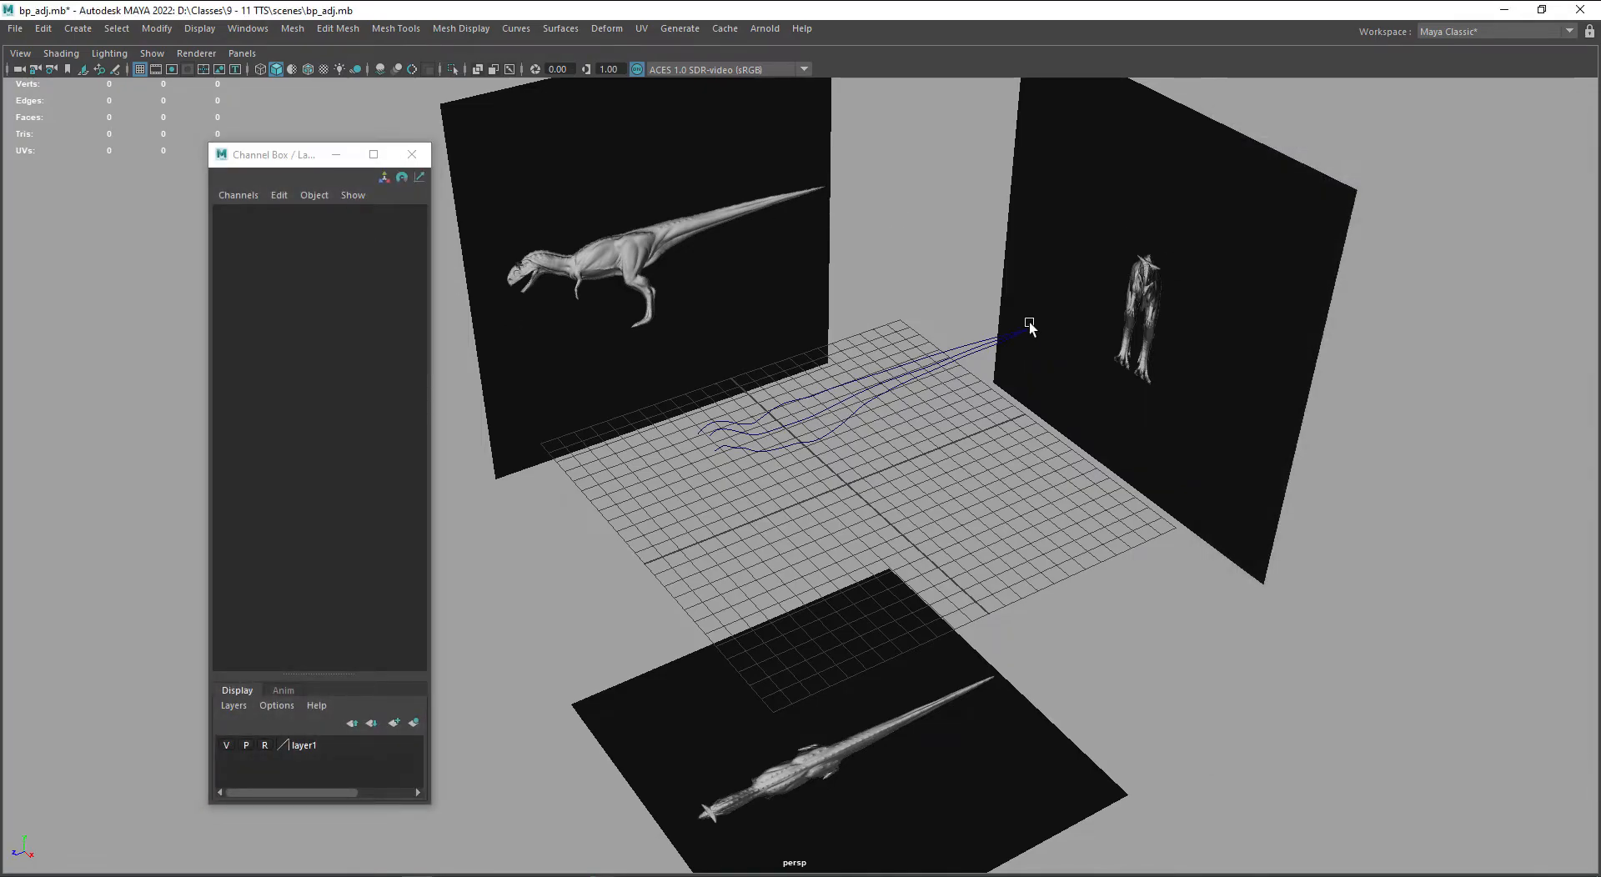
pyautogui.click(227, 744)
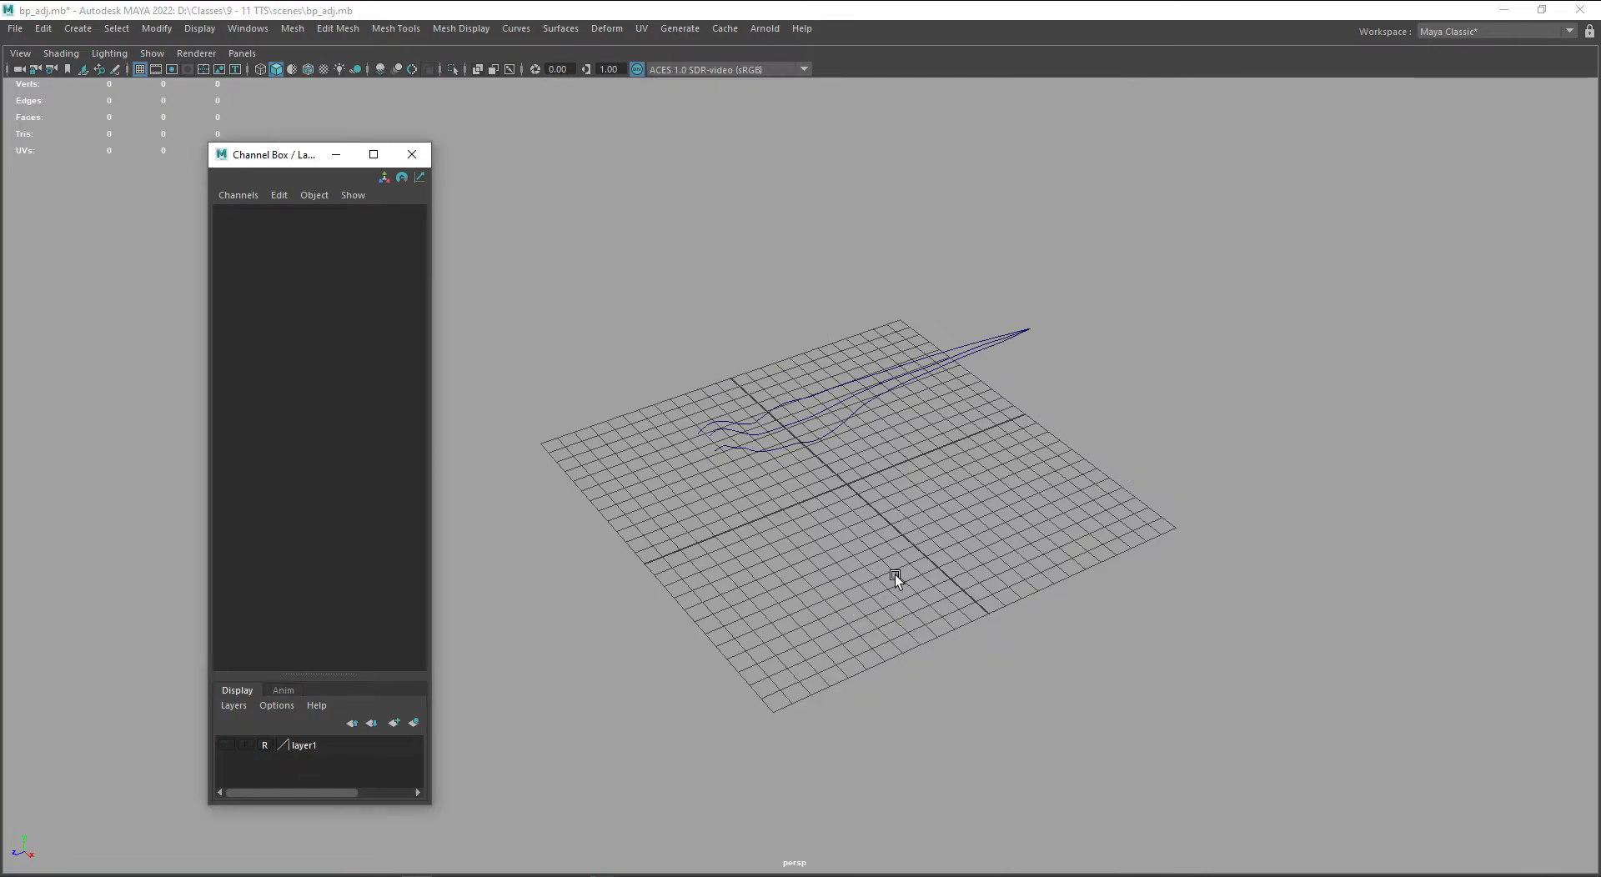
# - Select and frame all three curves over a gradient viewport background, turn the view to their side and clear the selection
pyautogui.keyDown('alt'); pyautogui.moveTo(893, 574); pyautogui.dragTo(923, 589, button='middle'); pyautogui.keyUp('alt')
pyautogui.moveTo(1180, 254); pyautogui.dragTo(978, 403)
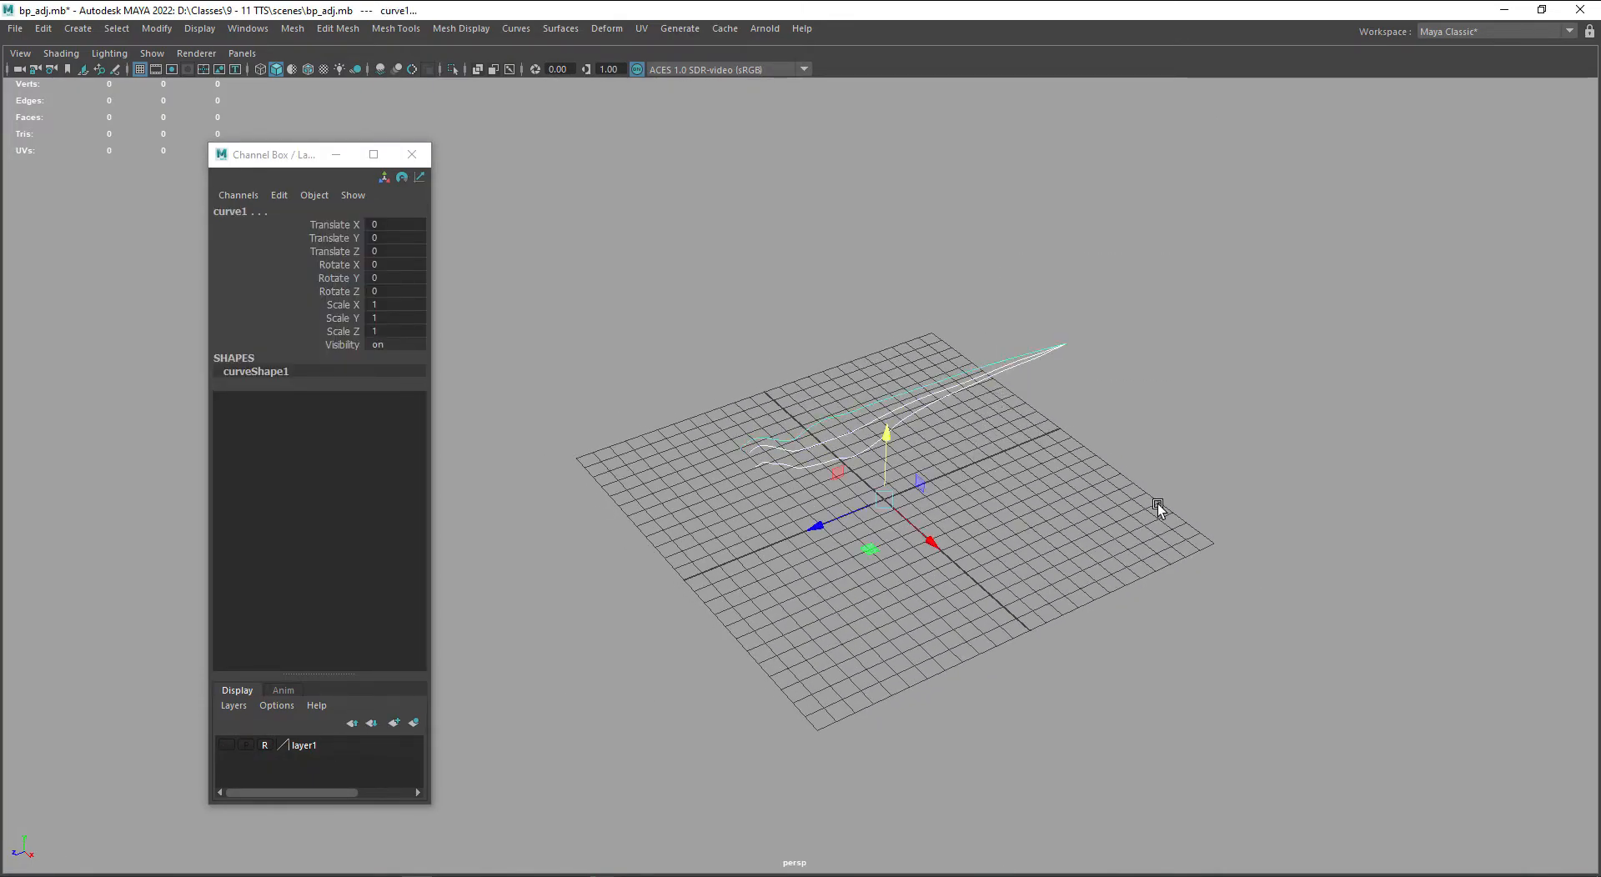
pyautogui.hotkey('alt', 'b')
pyautogui.press('f')
pyautogui.keyDown('alt'); pyautogui.moveTo(1003, 564); pyautogui.dragTo(947, 528); pyautogui.keyUp('alt')
pyautogui.keyDown('alt'); pyautogui.moveTo(851, 563); pyautogui.dragTo(1160, 553, button='middle'); pyautogui.keyUp('alt')
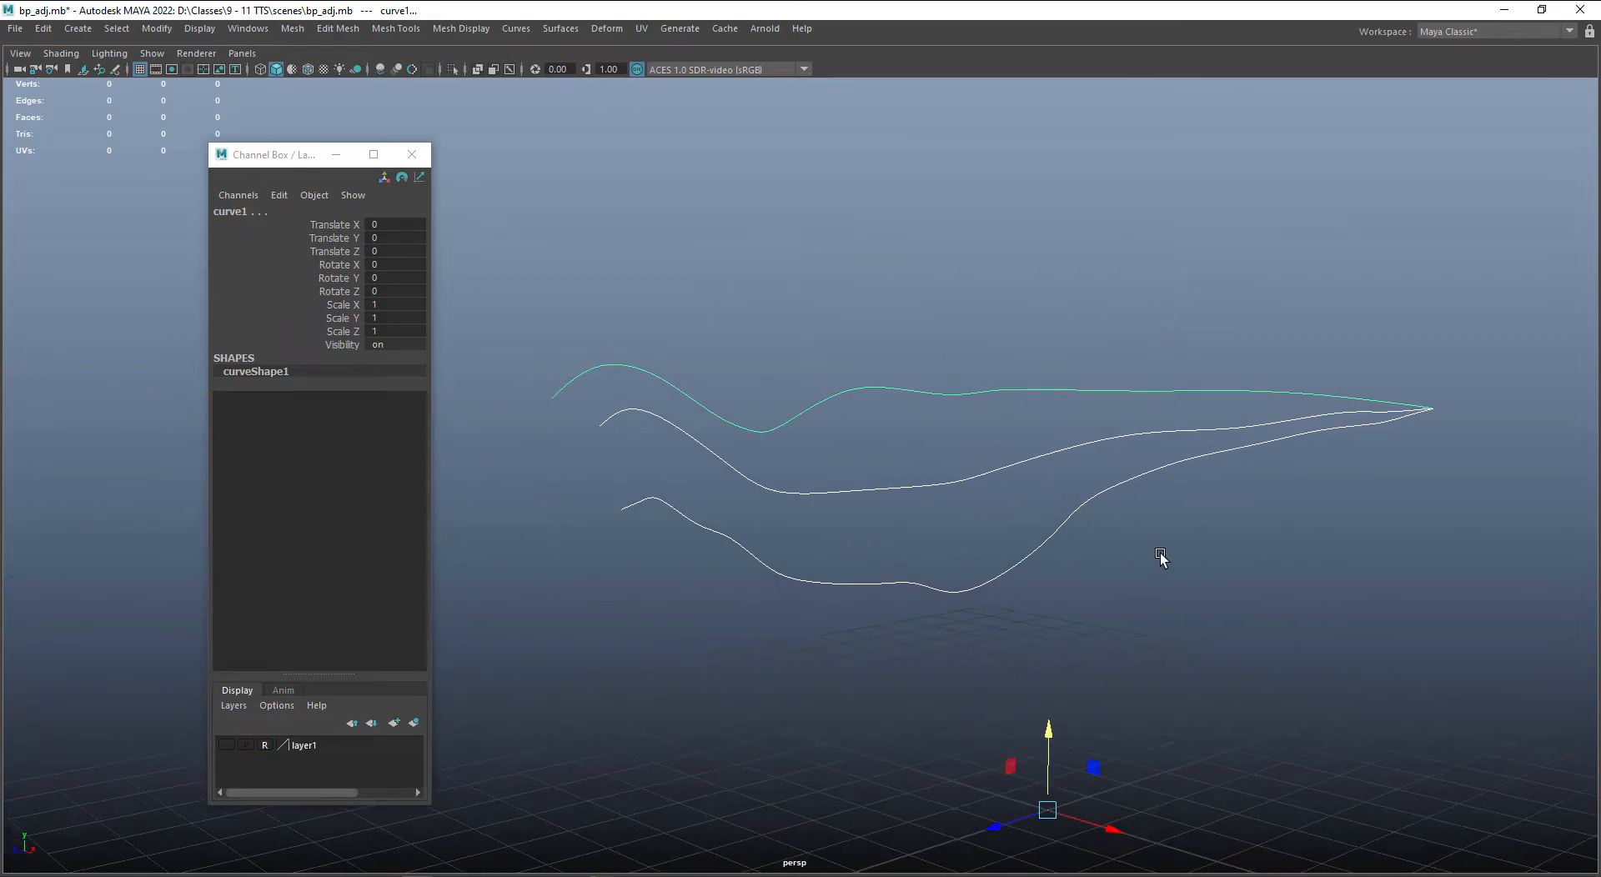
pyautogui.click(1161, 579)
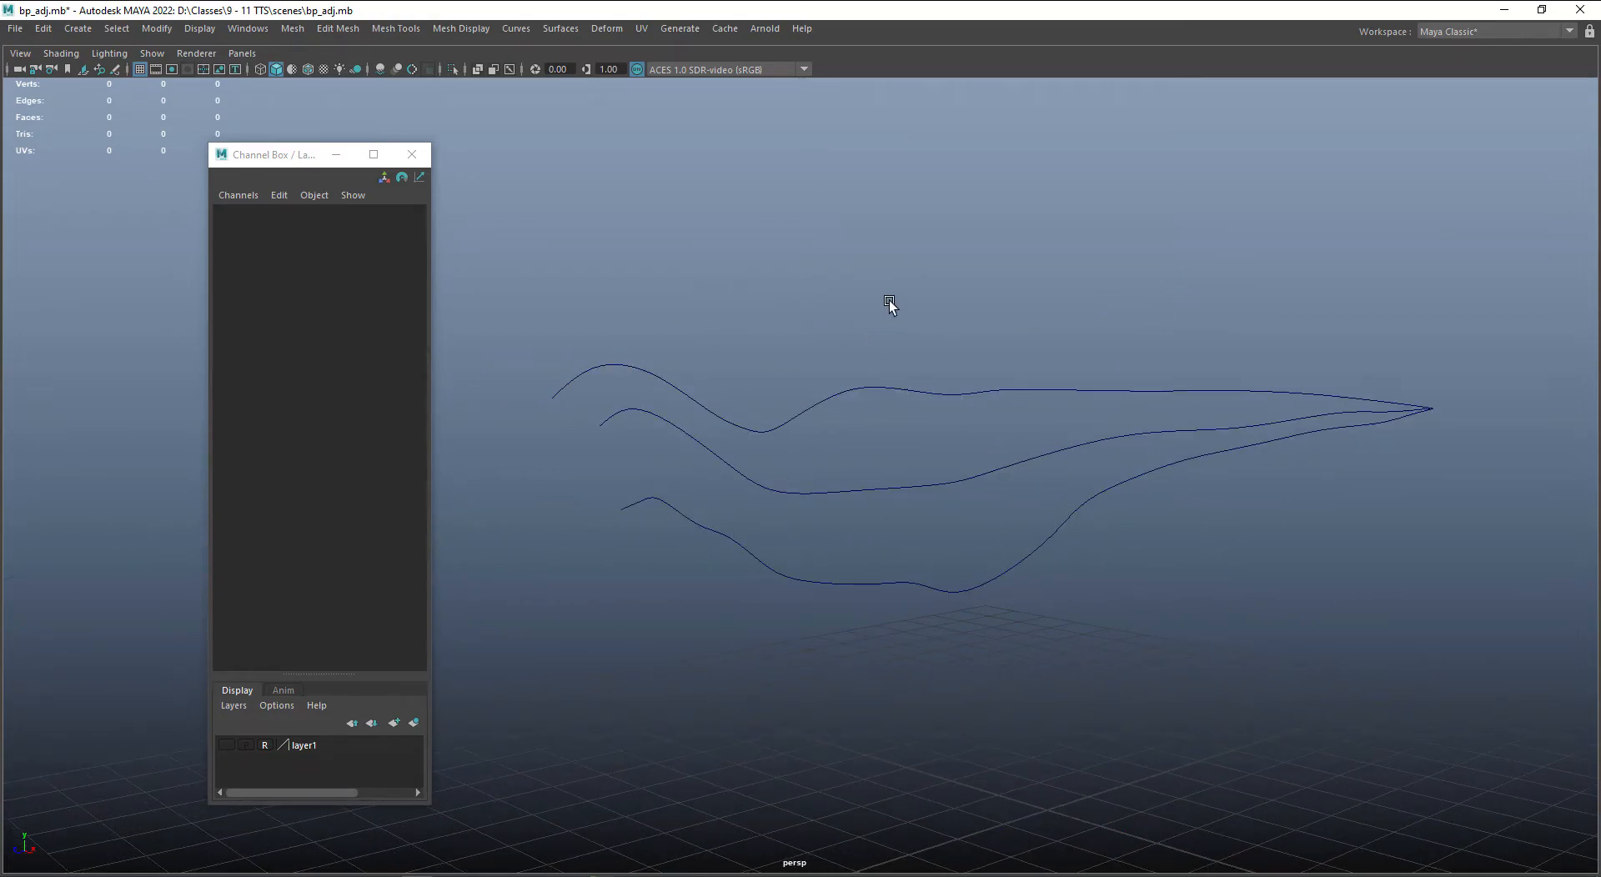
# - Display the control vertices of all three curves
pyautogui.click(858, 417)
pyautogui.rightClick(981, 390)
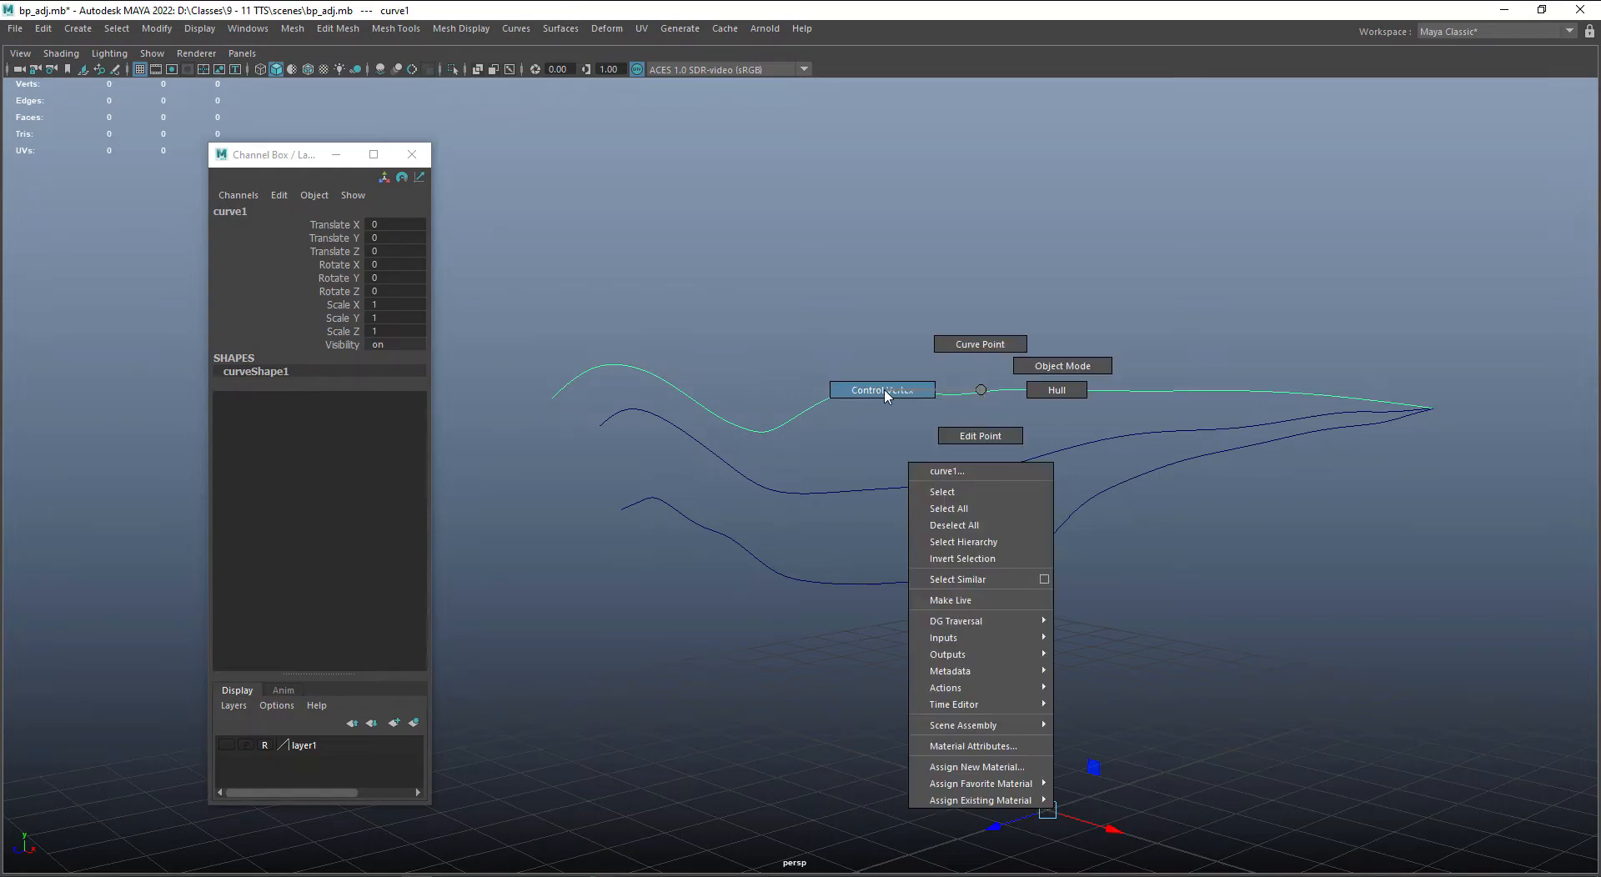
pyautogui.moveTo(993, 470); pyautogui.dragTo(910, 476, button='right')
pyautogui.moveTo(1048, 534); pyautogui.dragTo(957, 476, button='right')
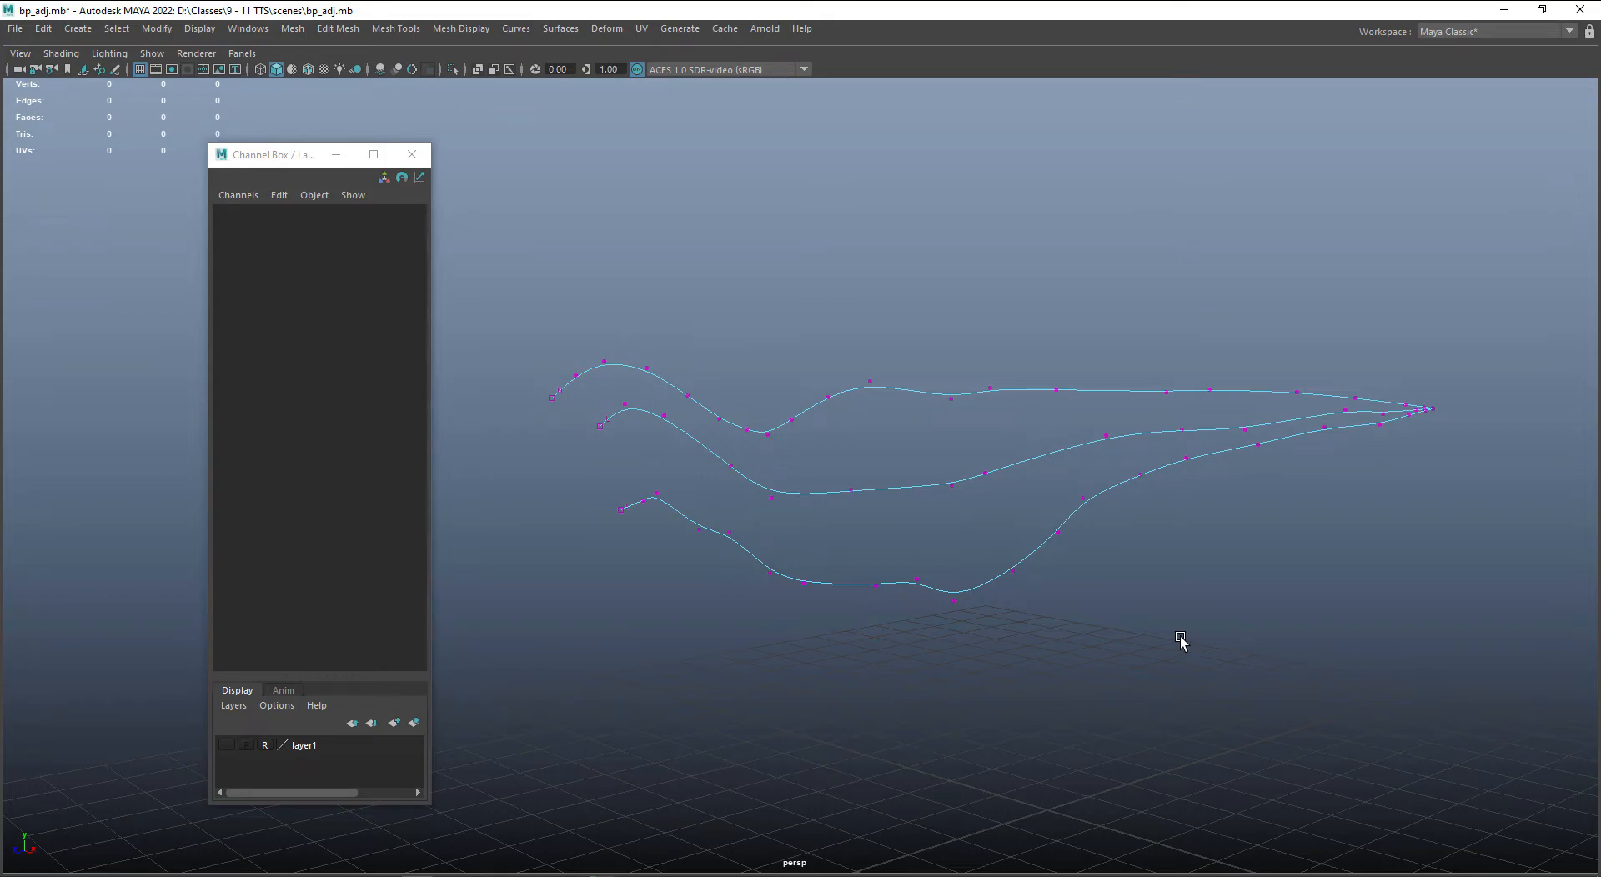
# - Change the viewport background to black and move the floating Channel Box / Layer Editor clear of the curves
pyautogui.hotkey('alt', 'b')
pyautogui.scroll(3, 1192, 621)
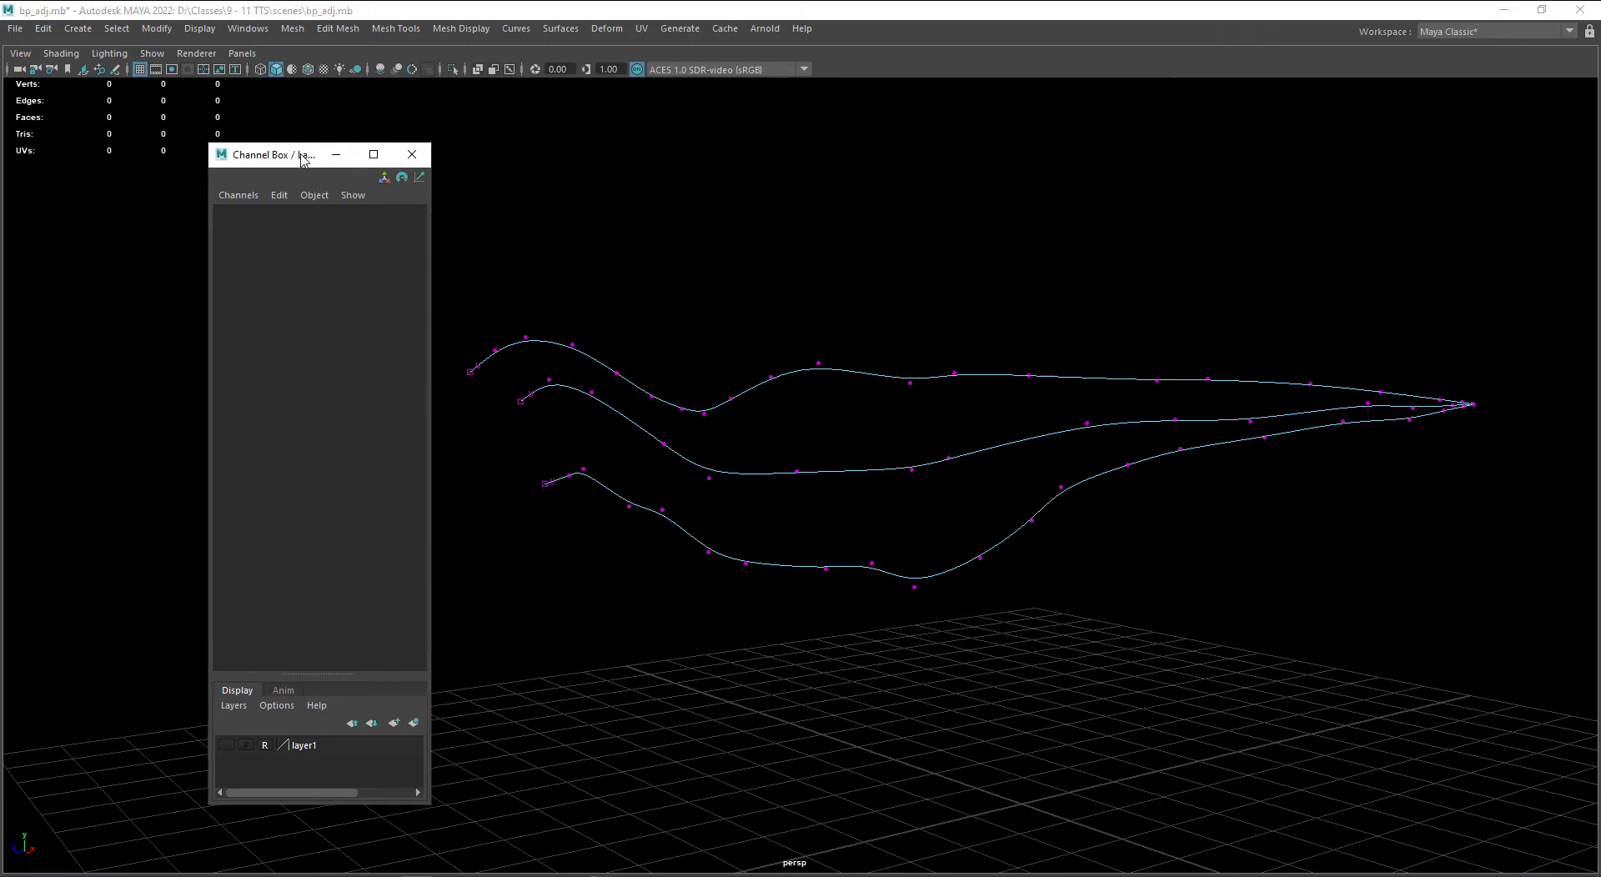
pyautogui.moveTo(302, 159); pyautogui.dragTo(112, 181)
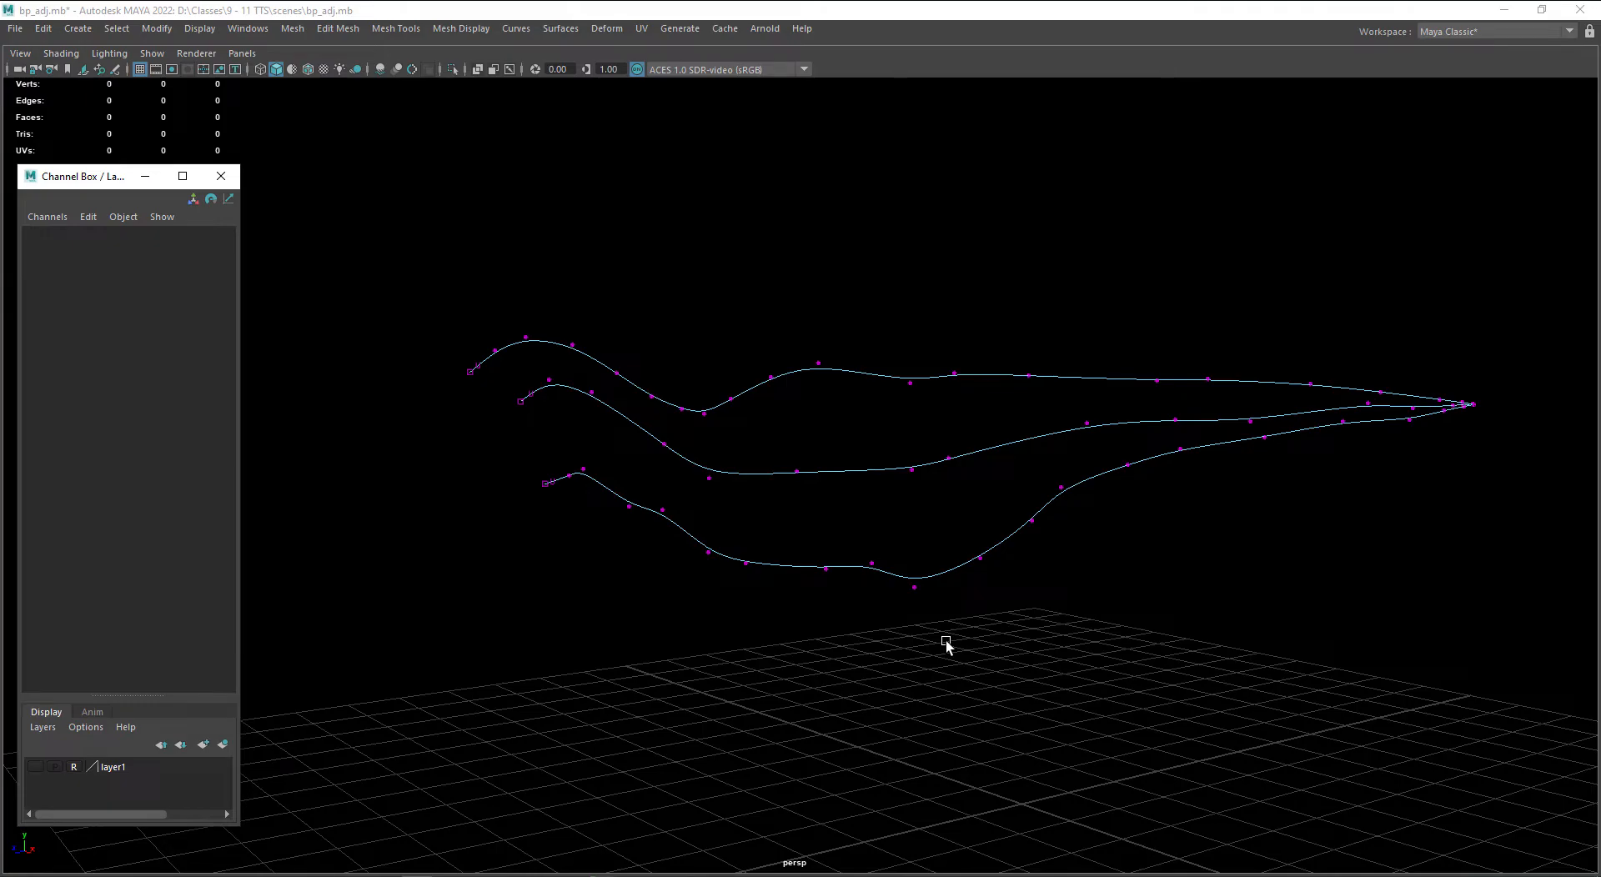
# - Return the curves from control vertex display to object mode and clear the selection
pyautogui.moveTo(882, 480); pyautogui.dragTo(1000, 443, button='right')
pyautogui.moveTo(825, 368); pyautogui.dragTo(882, 348, button='right')
pyautogui.click(882, 348)
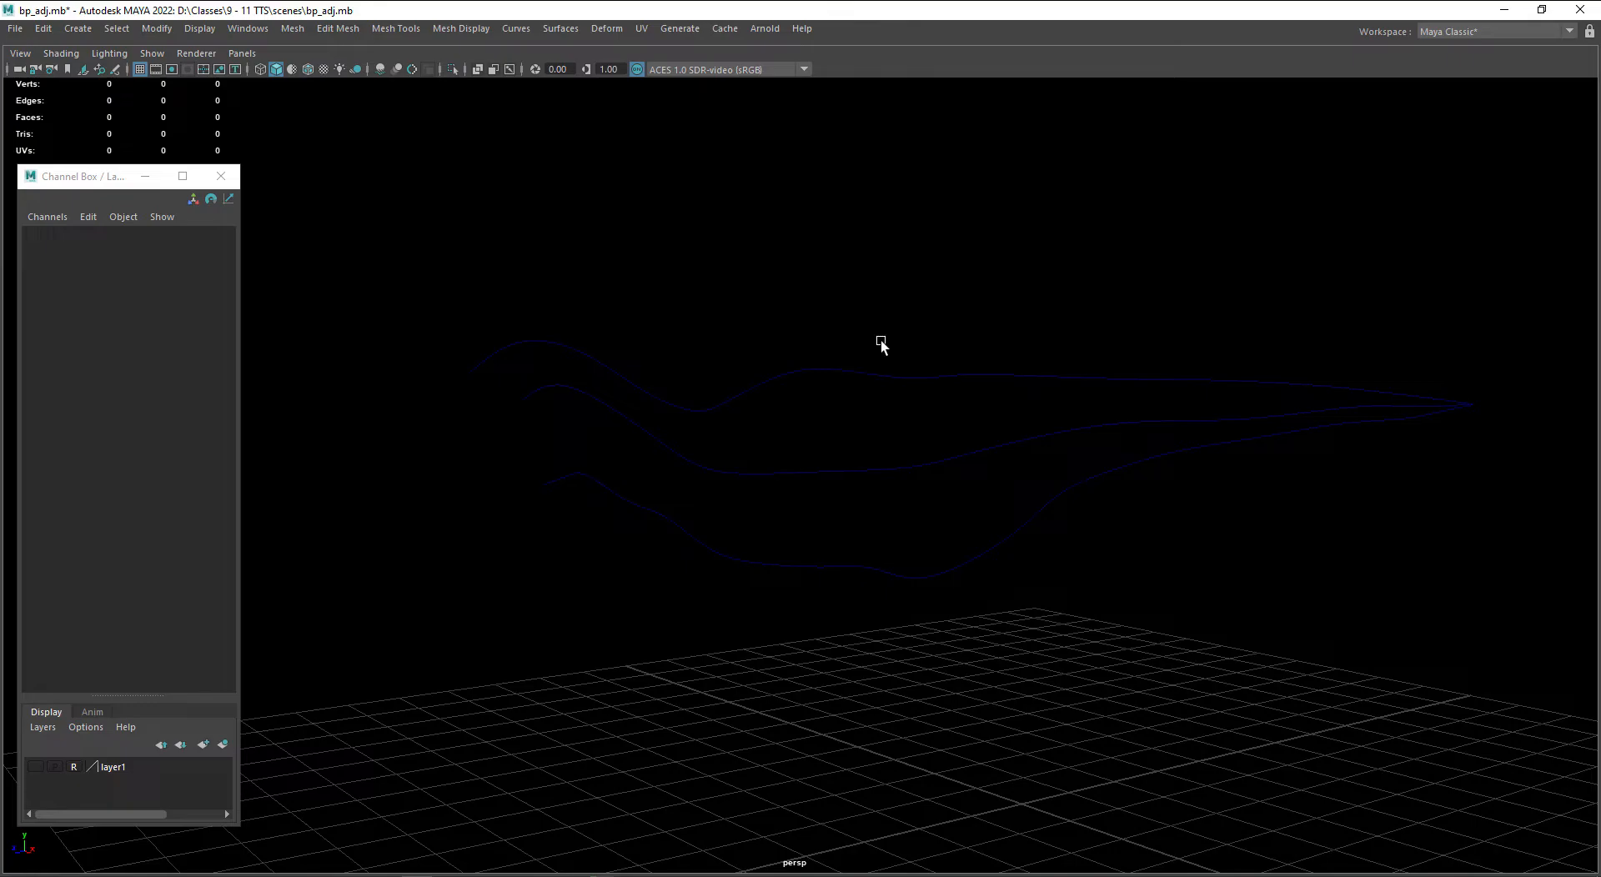
# - Select the middle body curve and show the dinosaur reference images on layer1
pyautogui.click(895, 469)
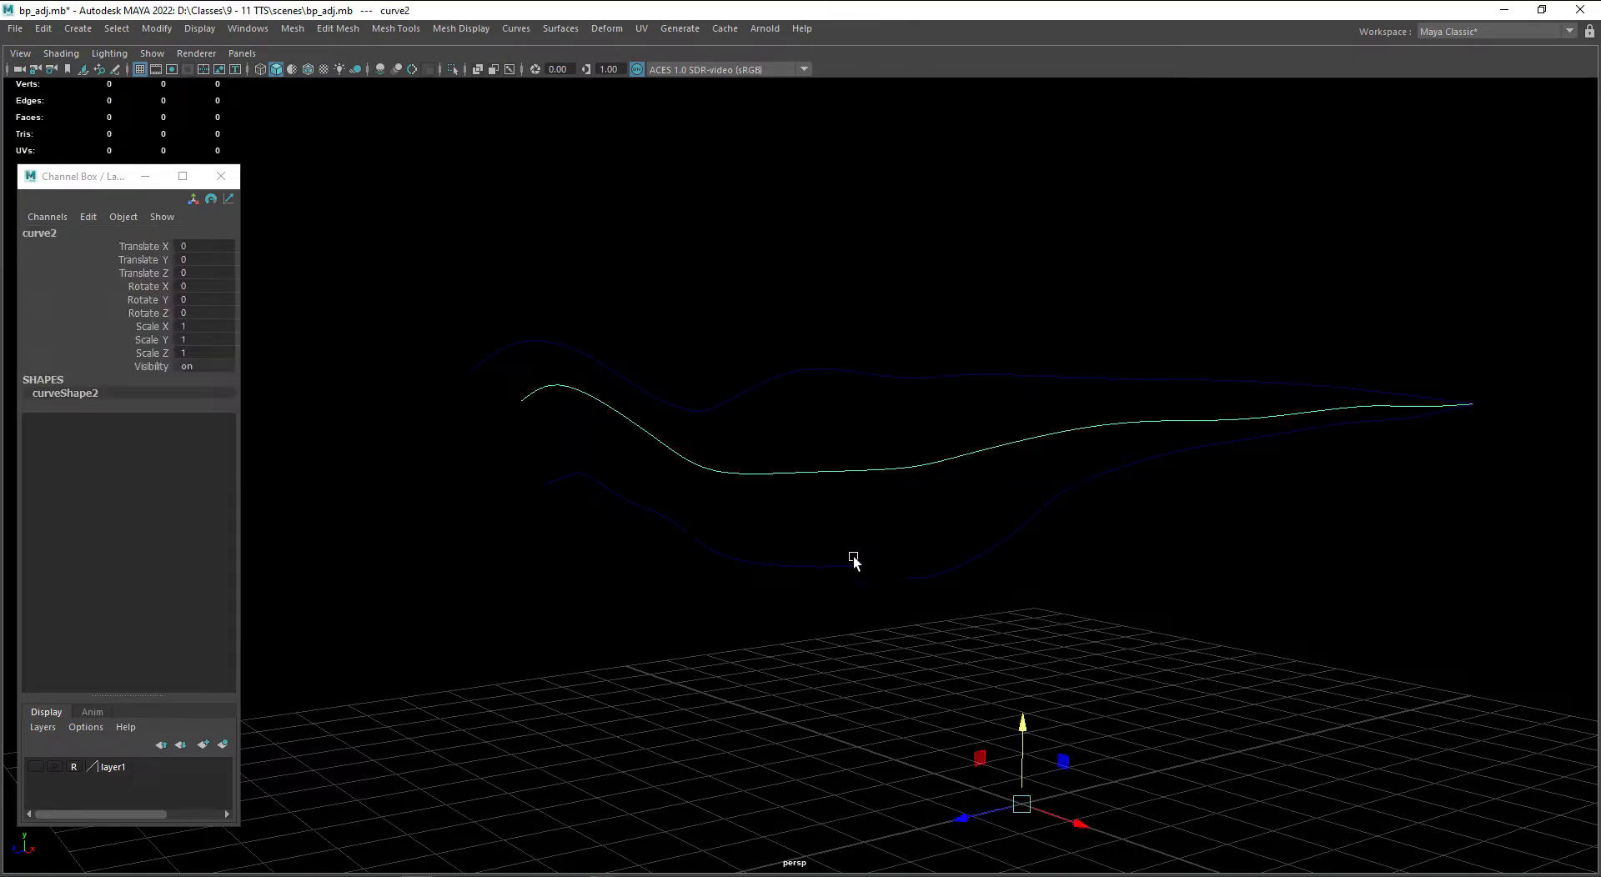
pyautogui.click(32, 768)
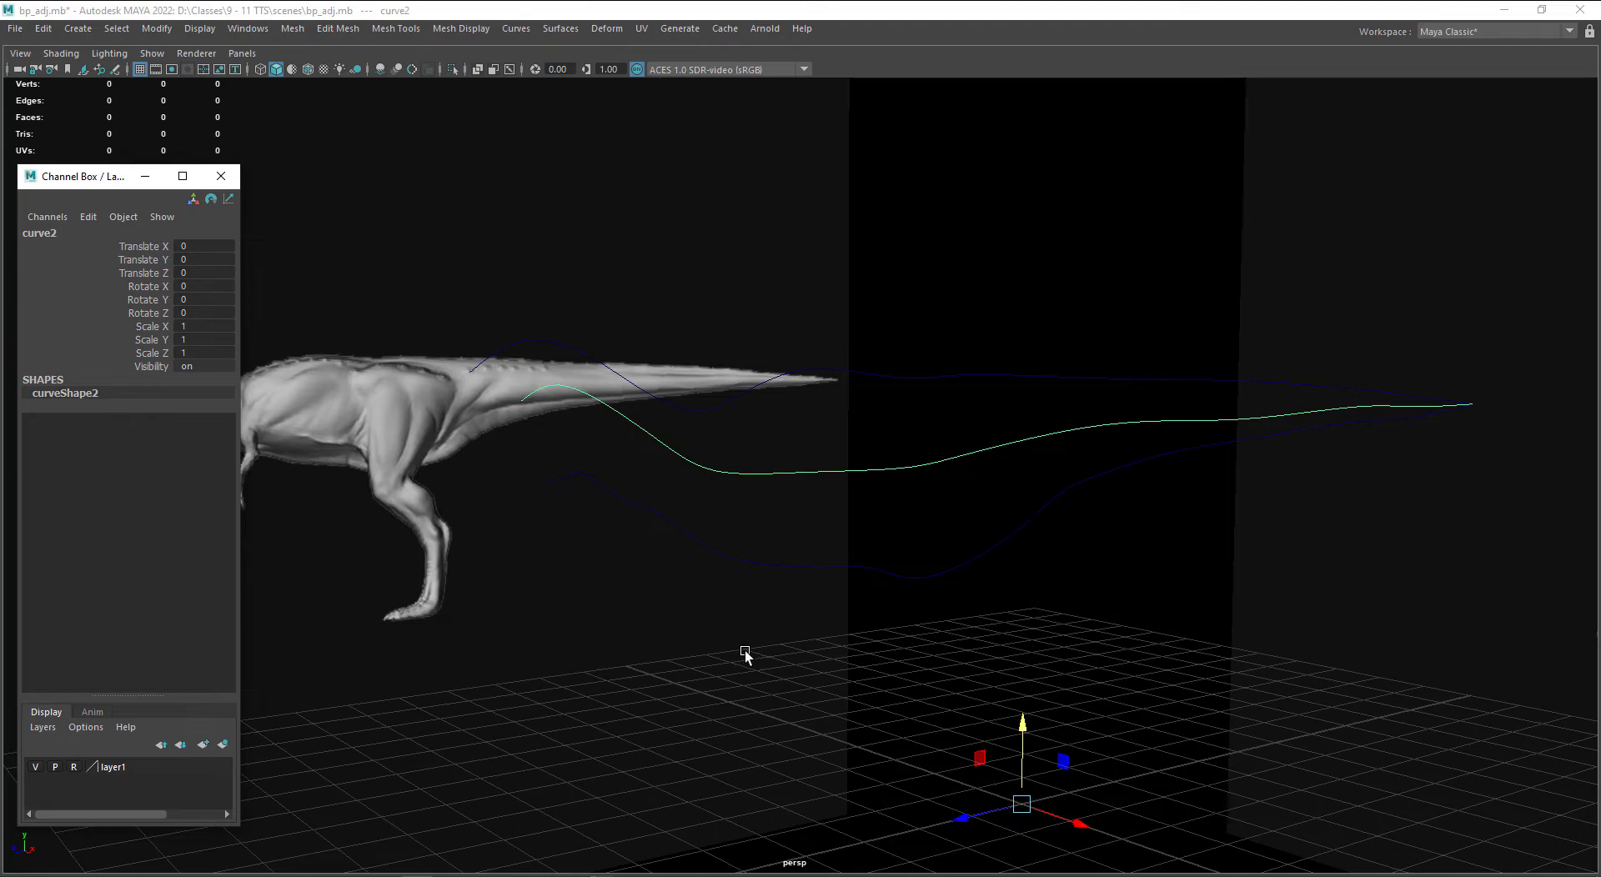
pyautogui.keyDown('alt'); pyautogui.moveTo(687, 647); pyautogui.dragTo(631, 644); pyautogui.keyUp('alt')
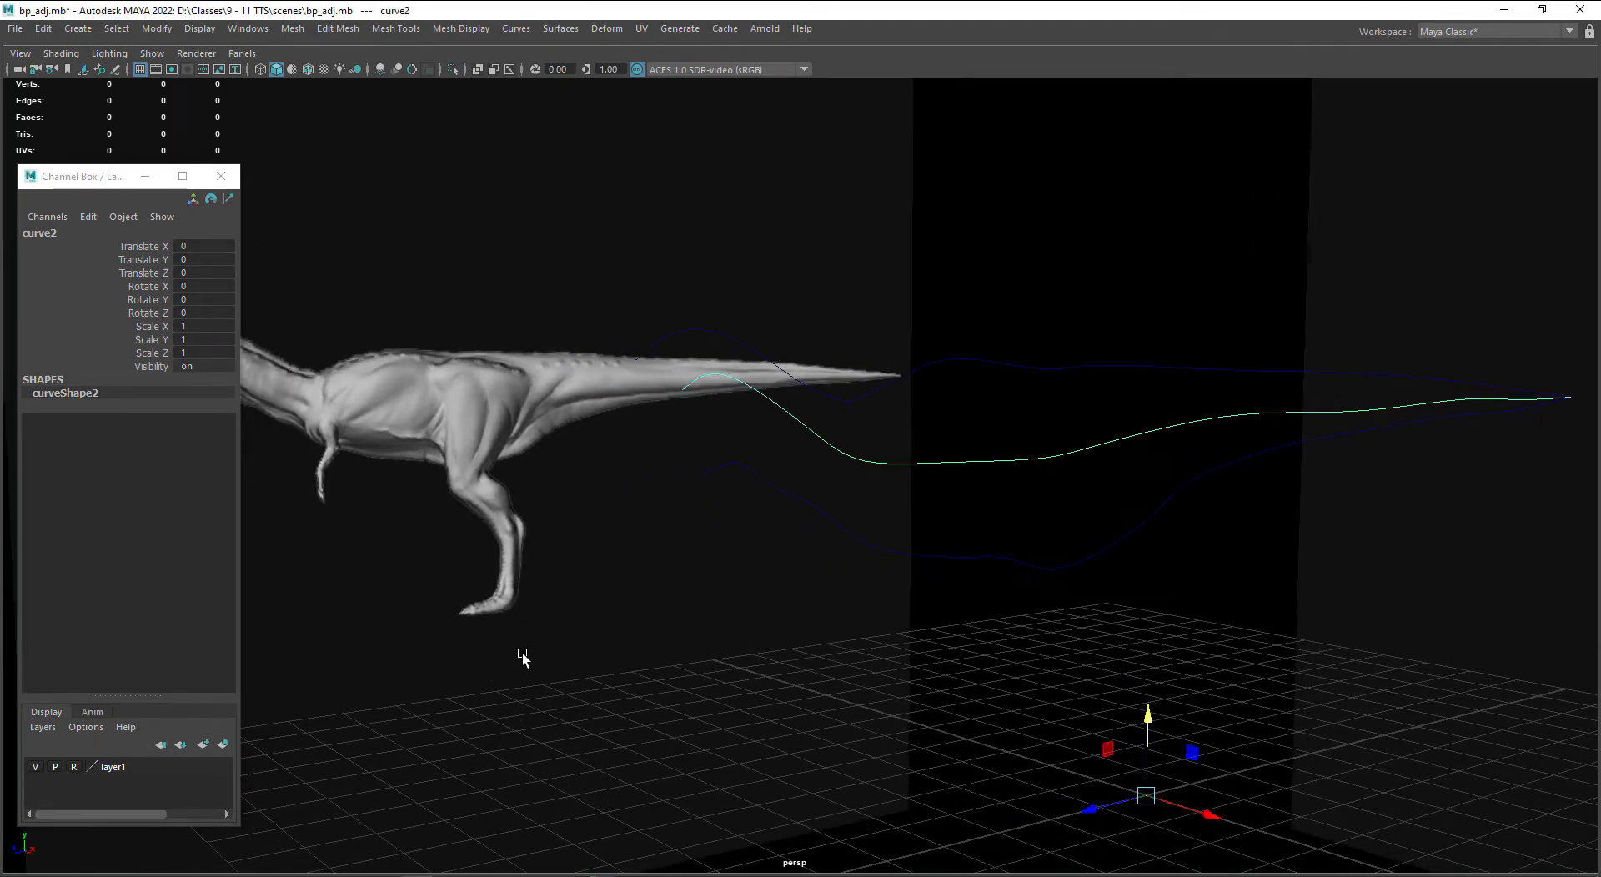
pyautogui.keyDown('alt'); pyautogui.moveTo(843, 657); pyautogui.dragTo(695, 630); pyautogui.keyUp('alt')
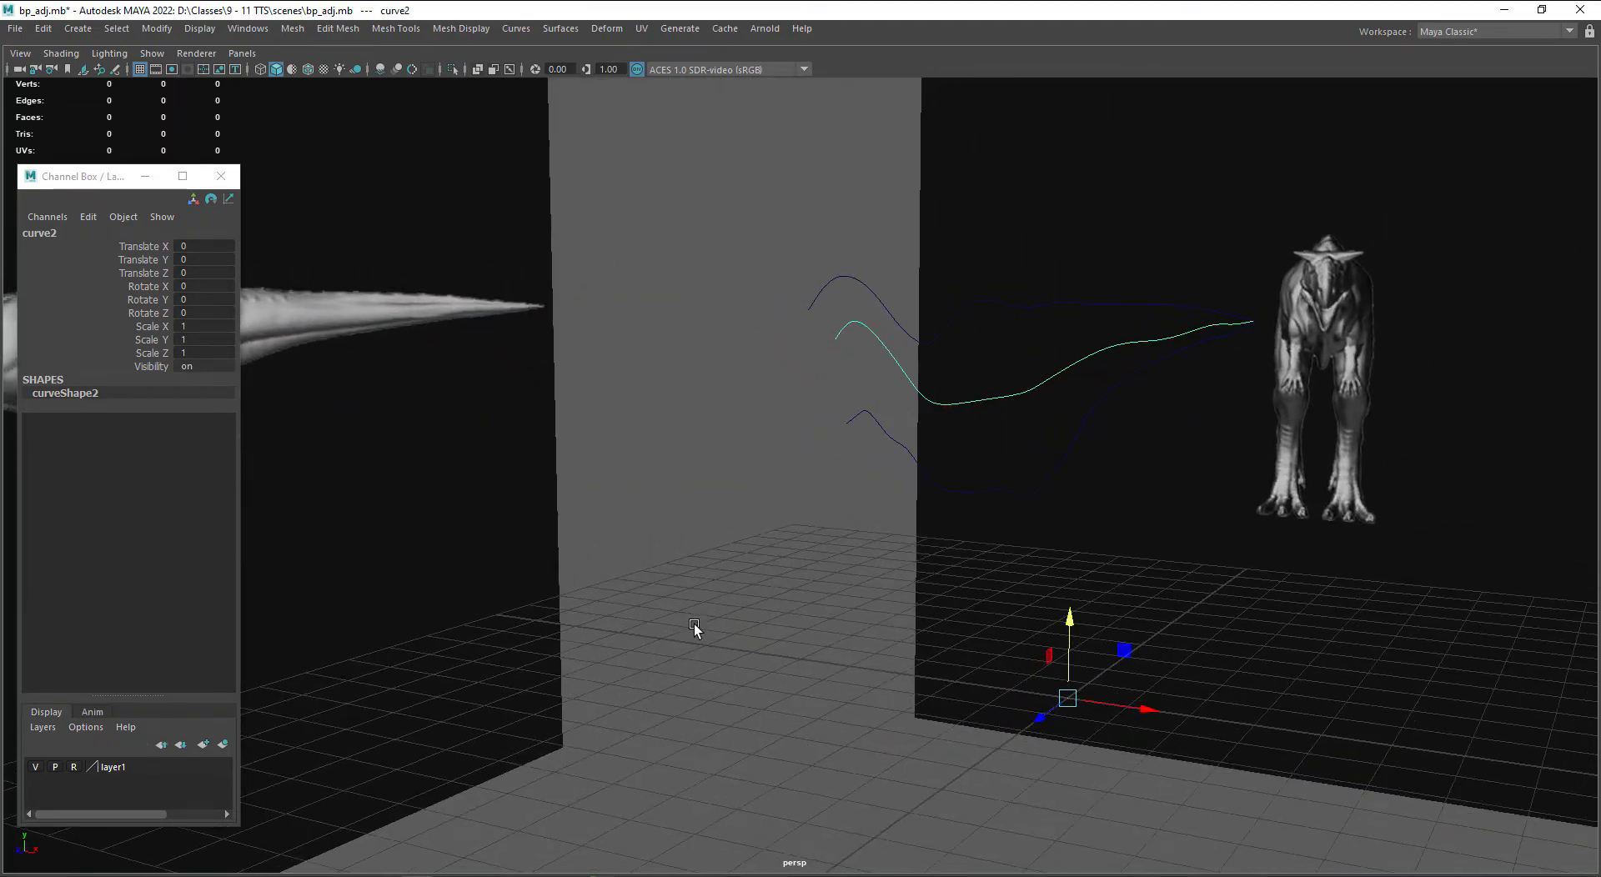
# - Check the middle curve against the reference in the front view and return to the perspective view
pyautogui.press('space')
pyautogui.moveTo(818, 597); pyautogui.dragTo(829, 626)
pyautogui.keyDown('alt'); pyautogui.moveTo(884, 547); pyautogui.dragTo(879, 730, button='middle'); pyautogui.keyUp('alt')
pyautogui.keyDown('alt'); pyautogui.moveTo(754, 374); pyautogui.dragTo(812, 363, button='right'); pyautogui.keyUp('alt')
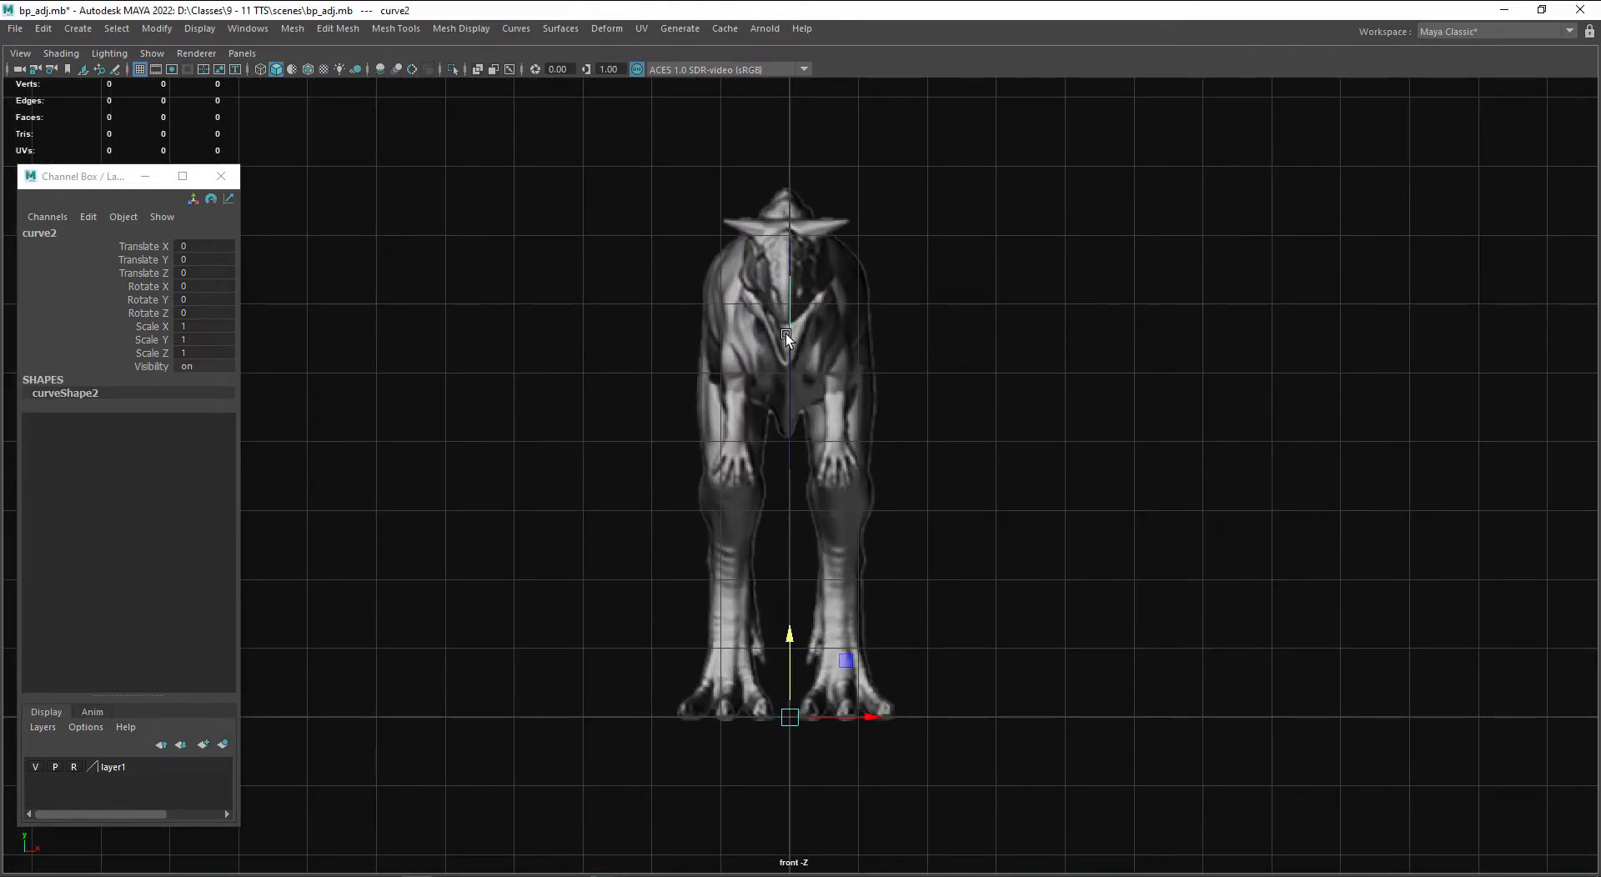
pyautogui.press('space')
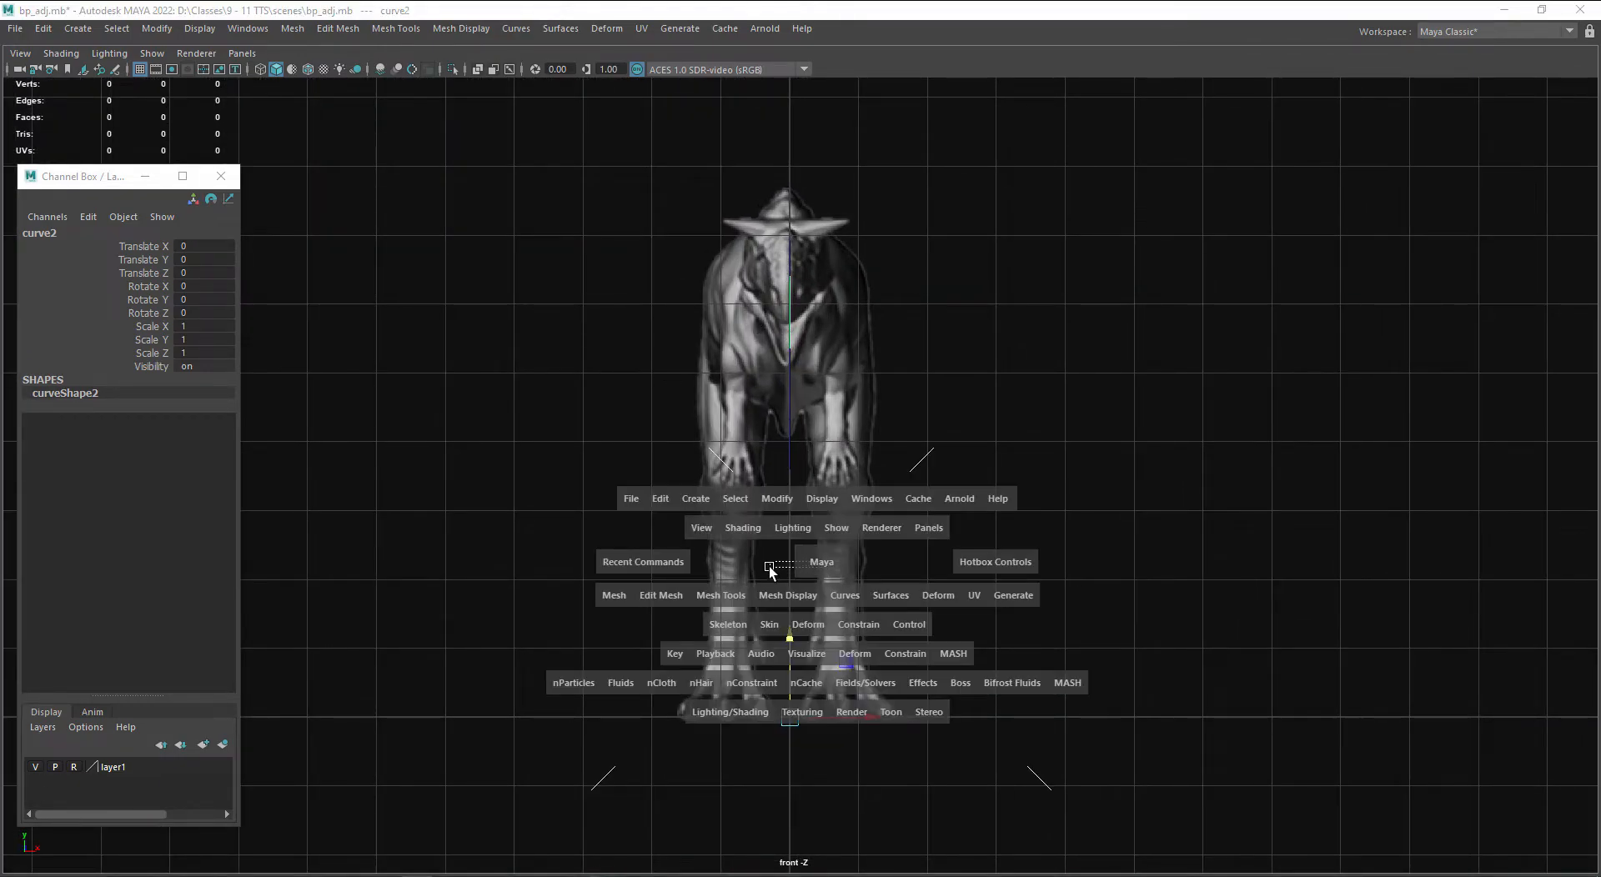
pyautogui.moveTo(839, 562); pyautogui.dragTo(854, 530)
pyautogui.press('space')
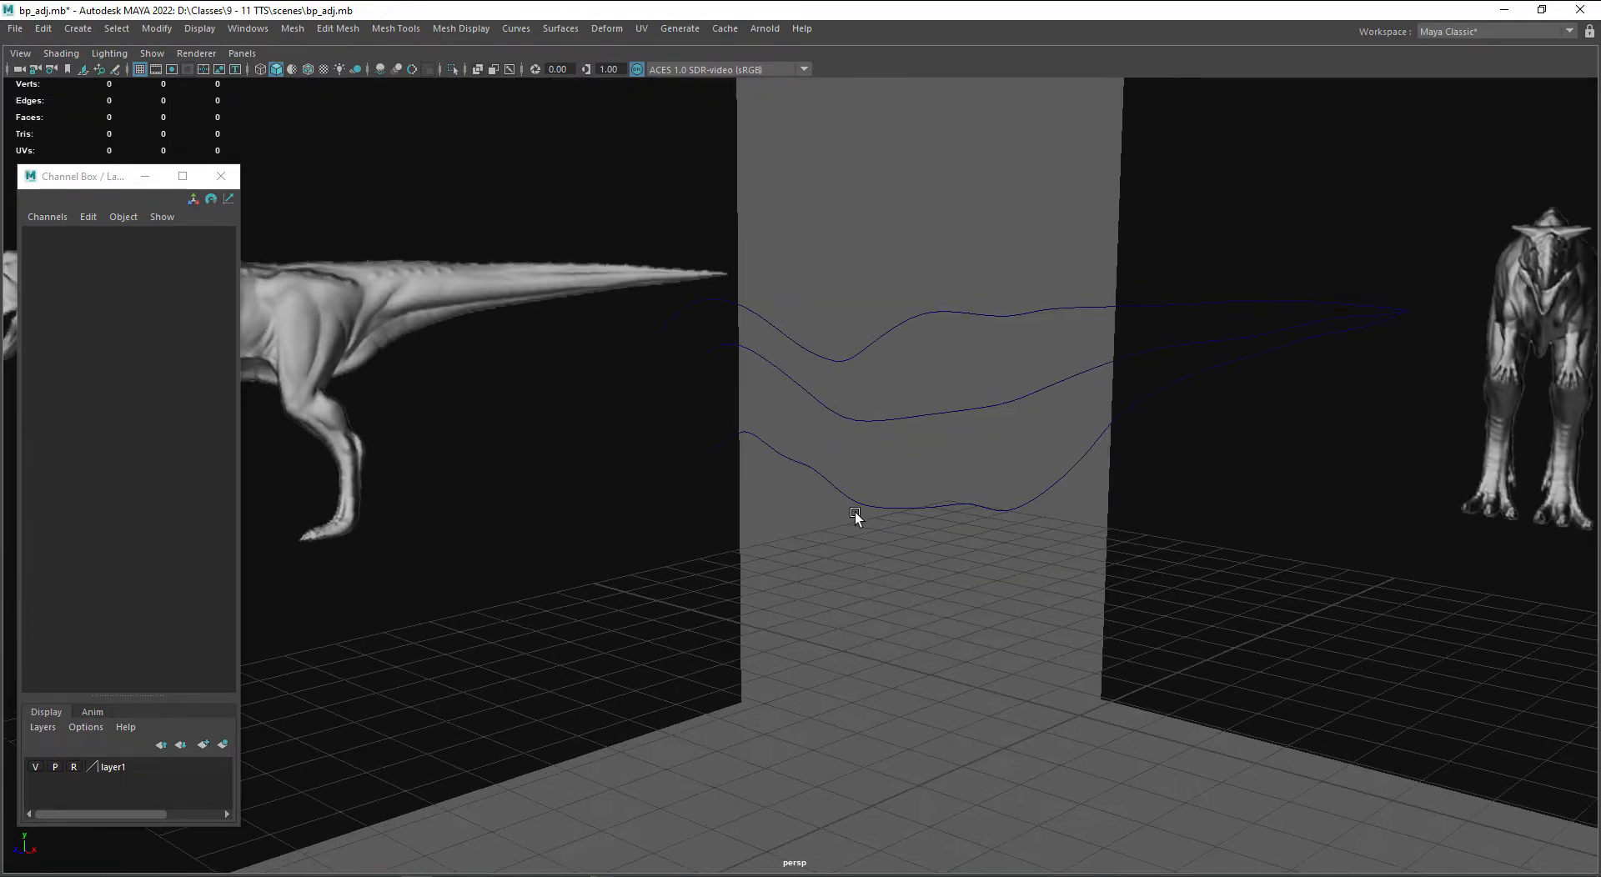
# - Select the middle curve and display its control vertices over the reference in the top view
pyautogui.click(897, 423)
pyautogui.press('space')
pyautogui.moveTo(915, 447); pyautogui.dragTo(829, 447)
pyautogui.scroll(-1, 966, 508)
pyautogui.keyDown('alt'); pyautogui.moveTo(943, 568); pyautogui.dragTo(896, 508, button='middle'); pyautogui.keyUp('alt')
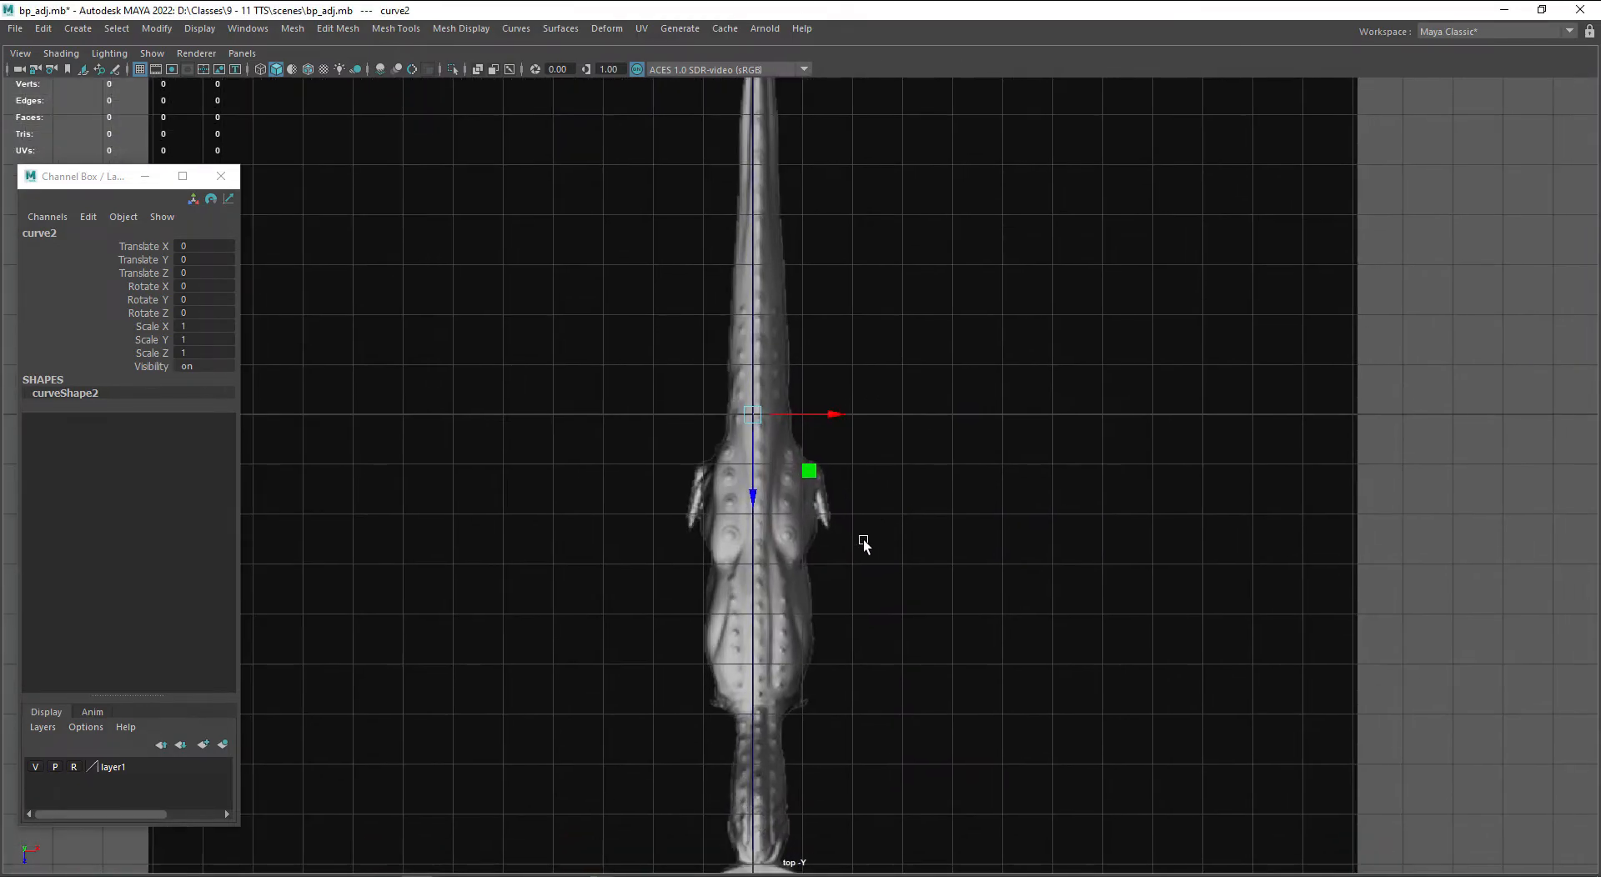
pyautogui.moveTo(963, 488); pyautogui.dragTo(892, 483, button='right')
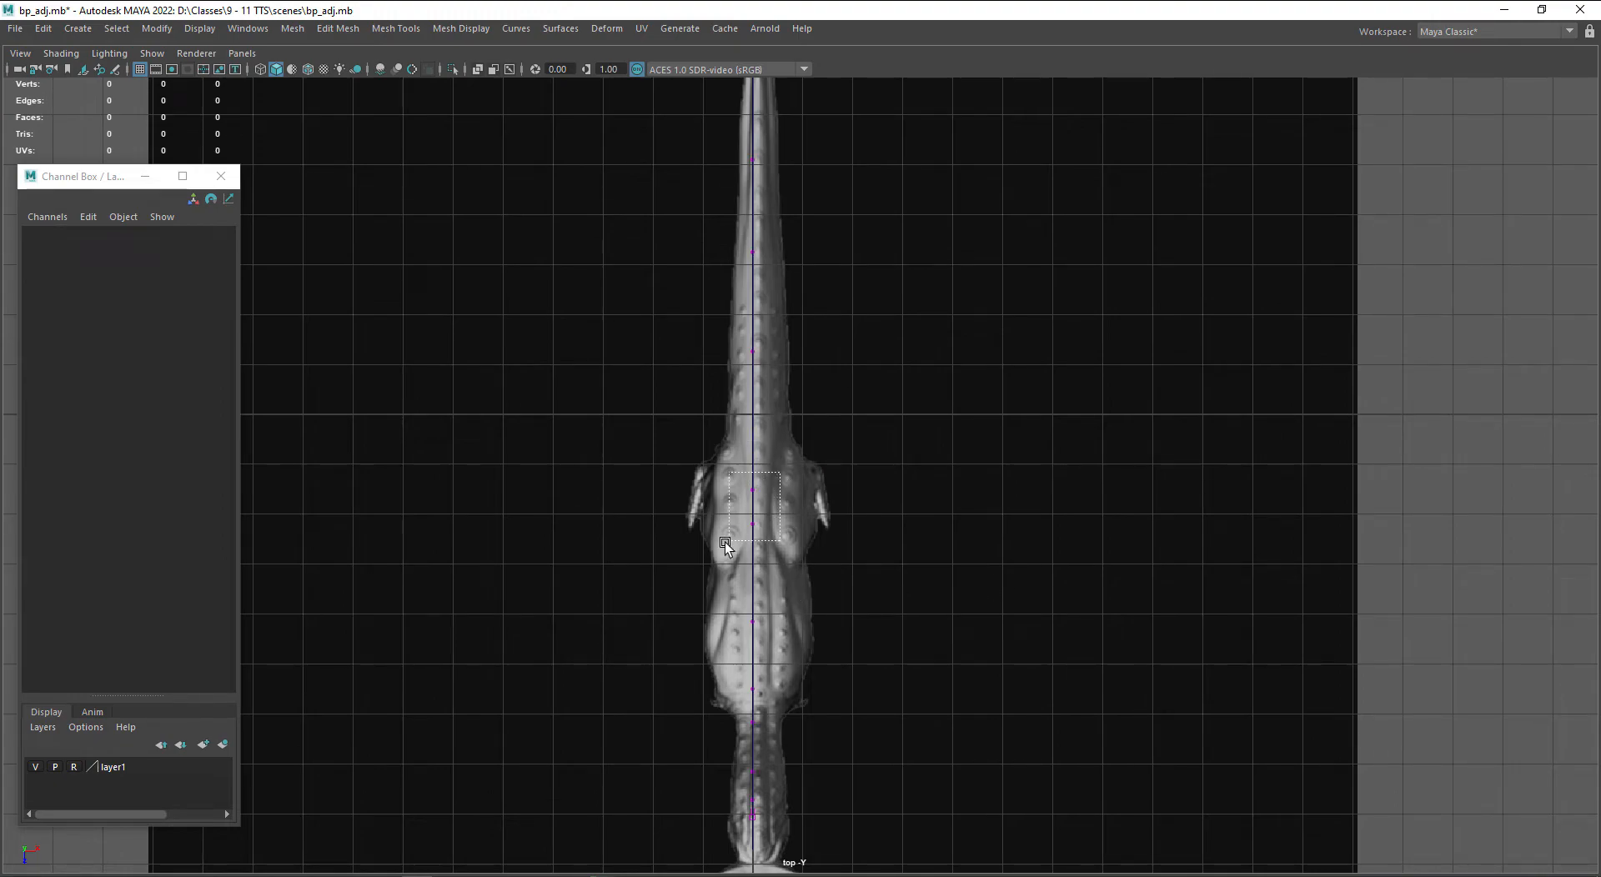
# - Move the middle curve's control vertices around the hips outward to the body outline in the top view
pyautogui.moveTo(733, 538); pyautogui.dragTo(732, 538)
pyautogui.moveTo(826, 511); pyautogui.dragTo(897, 510)
pyautogui.click(753, 351)
pyautogui.moveTo(602, 472); pyautogui.dragTo(641, 468, button='middle')
pyautogui.moveTo(868, 463); pyautogui.dragTo(799, 504)
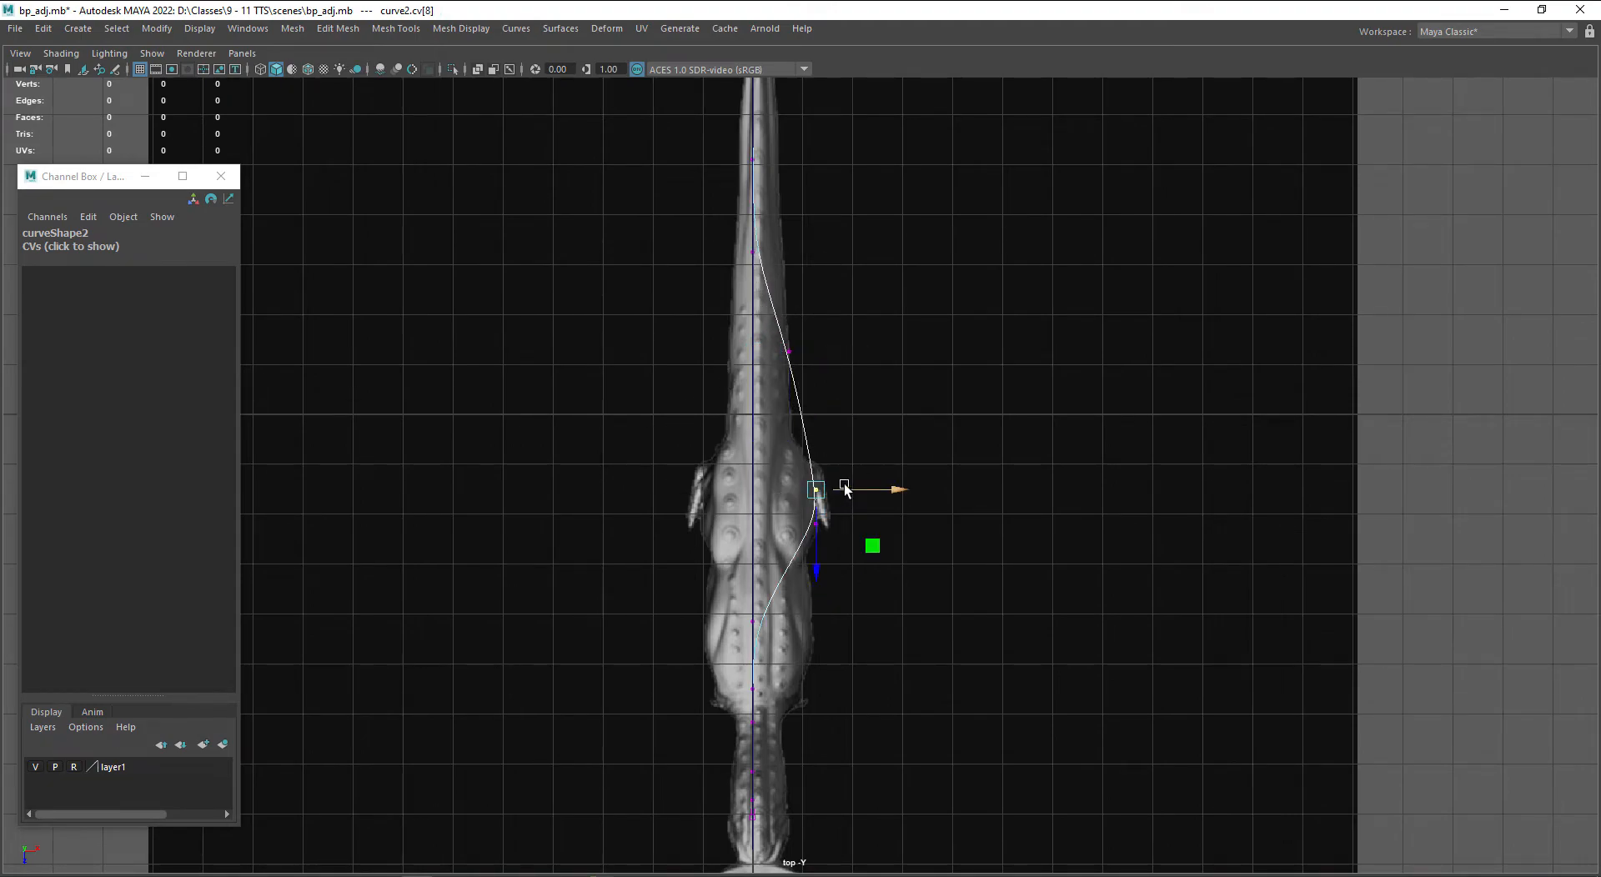
pyautogui.moveTo(875, 546); pyautogui.dragTo(852, 498)
# - Move the middle curve's control vertices along the thick part of the tail outward to its outline
pyautogui.keyDown('alt'); pyautogui.moveTo(859, 576); pyautogui.dragTo(860, 657, button='middle'); pyautogui.keyUp('alt')
pyautogui.moveTo(854, 297); pyautogui.dragTo(697, 373)
pyautogui.click(836, 332)
pyautogui.moveTo(506, 457); pyautogui.dragTo(539, 452, button='middle')
pyautogui.scroll(2, 652, 252)
pyautogui.keyDown('alt'); pyautogui.moveTo(702, 219); pyautogui.dragTo(664, 473, button='middle'); pyautogui.keyUp('alt')
pyautogui.moveTo(742, 407); pyautogui.dragTo(575, 498)
pyautogui.moveTo(490, 527); pyautogui.dragTo(521, 523, button='middle')
# - Move the remaining control vertices toward the tail tip outward to follow the tail outline
pyautogui.keyDown('alt'); pyautogui.moveTo(572, 425); pyautogui.dragTo(576, 577, button='middle'); pyautogui.keyUp('alt')
pyautogui.moveTo(624, 378); pyautogui.dragTo(718, 459)
pyautogui.moveTo(511, 517); pyautogui.dragTo(537, 518, button='middle')
pyautogui.moveTo(677, 287); pyautogui.dragTo(733, 347)
pyautogui.moveTo(497, 433); pyautogui.dragTo(515, 432, button='middle')
pyautogui.moveTo(687, 230); pyautogui.dragTo(722, 259)
pyautogui.moveTo(508, 351); pyautogui.dragTo(527, 353, button='middle')
pyautogui.scroll(3, 649, 194)
pyautogui.keyDown('alt'); pyautogui.moveTo(649, 196); pyautogui.dragTo(634, 351, button='middle'); pyautogui.keyUp('alt')
pyautogui.scroll(3, 671, 275)
pyautogui.keyDown('alt'); pyautogui.moveTo(609, 252); pyautogui.dragTo(632, 300, button='middle'); pyautogui.keyUp('alt')
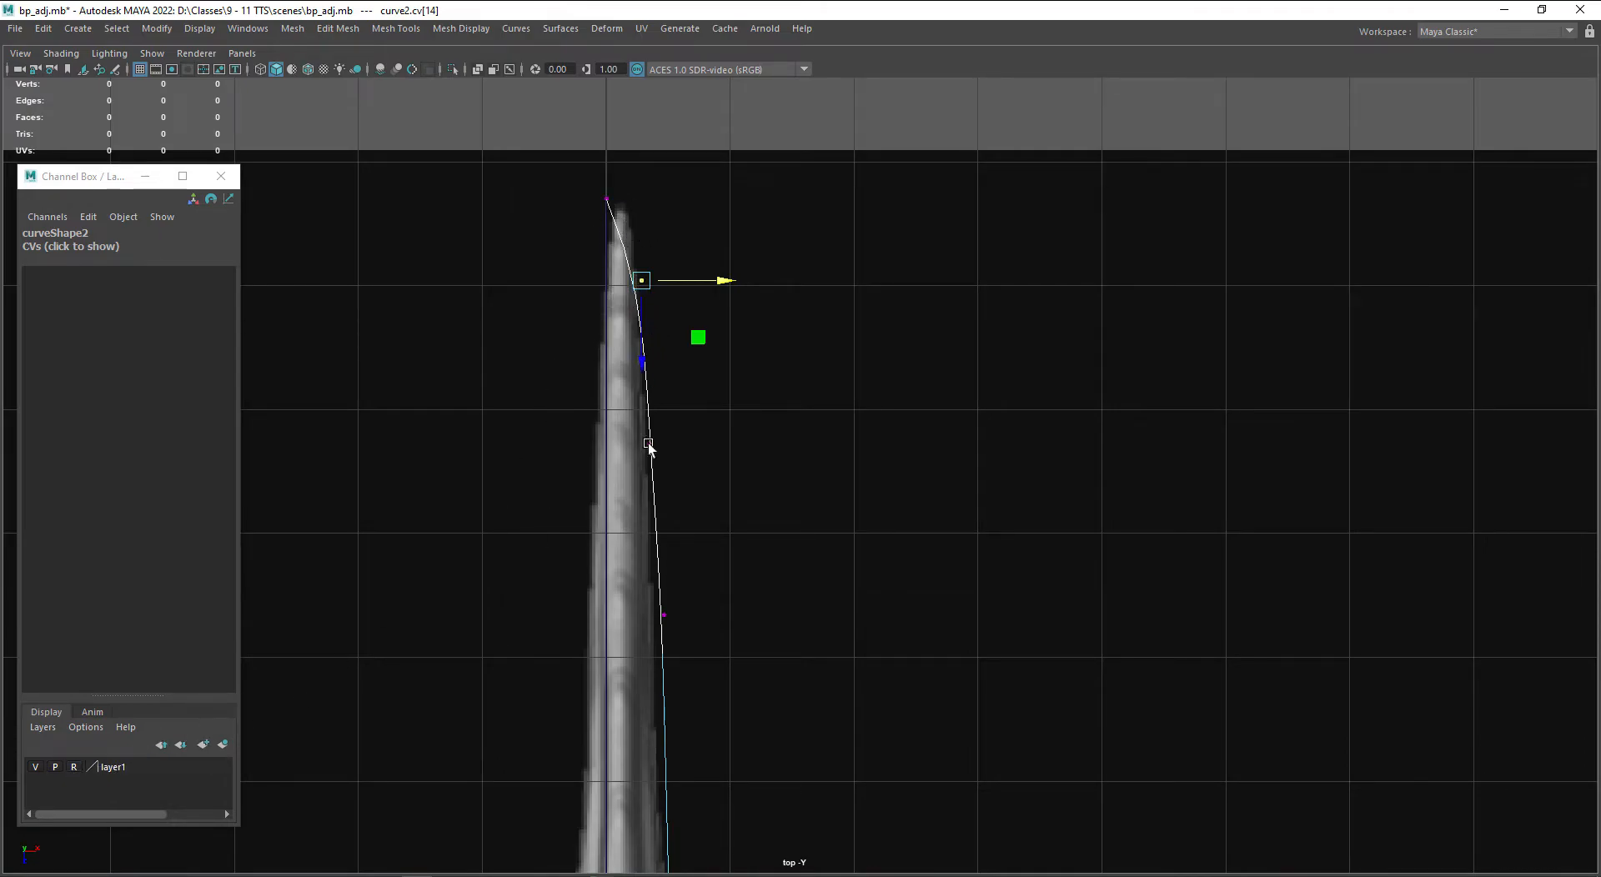
# - Leave control vertex display, take layer1 out of reference mode and select the top-view image plane
pyautogui.scroll(-3, 667, 576)
pyautogui.keyDown('alt'); pyautogui.moveTo(668, 589); pyautogui.dragTo(743, 463, button='middle'); pyautogui.keyUp('alt')
pyautogui.moveTo(724, 470); pyautogui.dragTo(702, 492, button='right')
pyautogui.click(75, 767)
pyautogui.click(553, 218)
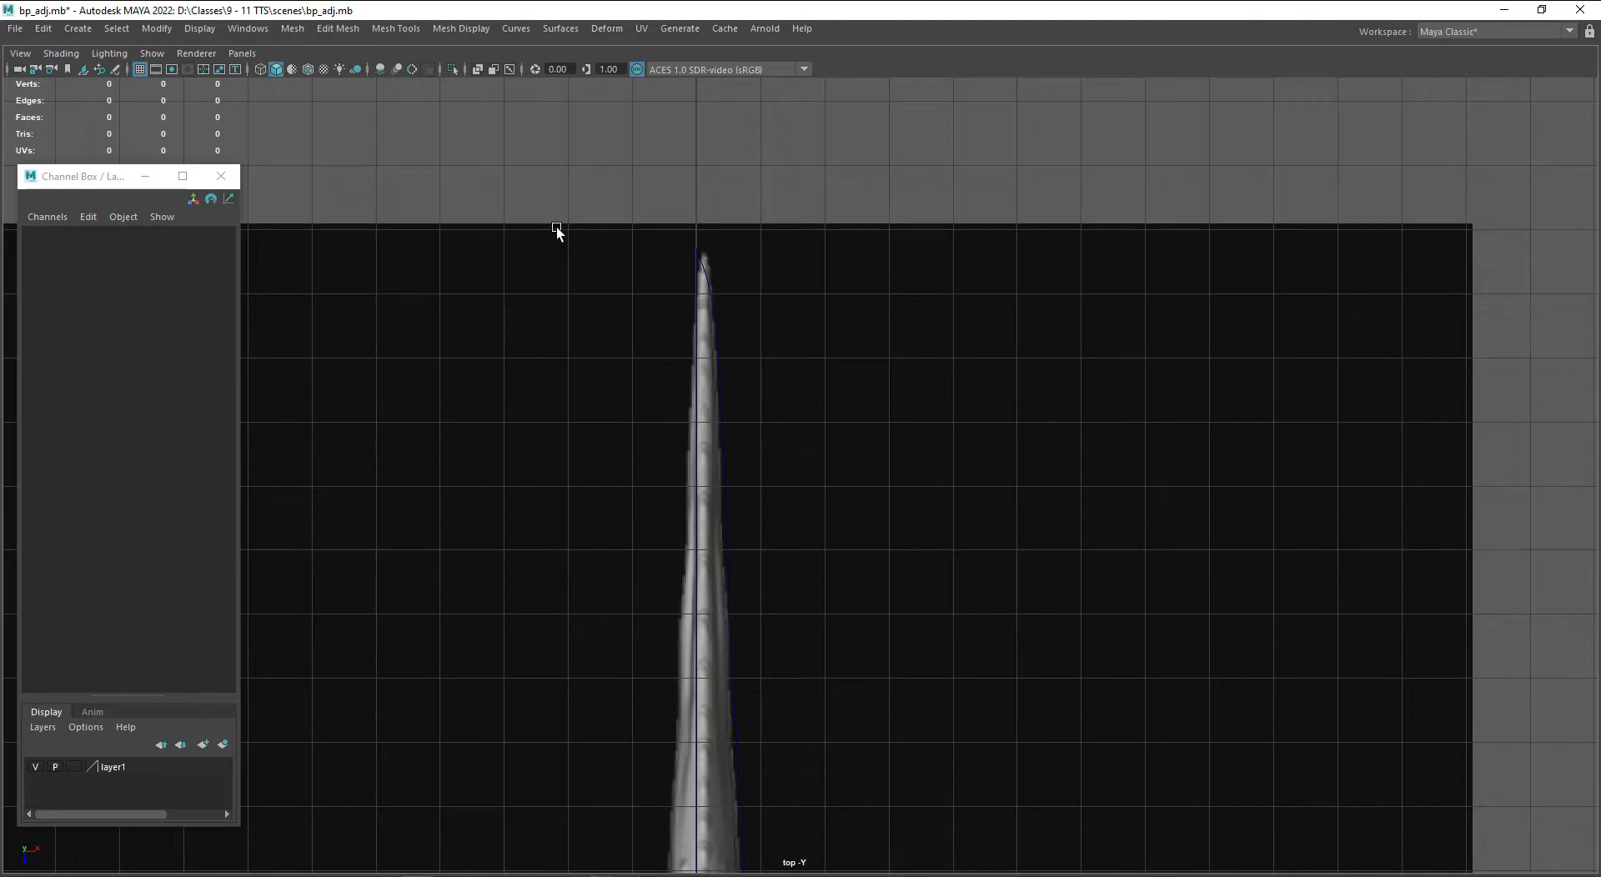
pyautogui.click(557, 229)
# - Shift the top-view image plane sideways to centre the tail on the midline curves and set layer1 back to reference
pyautogui.scroll(-2, 932, 538)
pyautogui.keyDown('alt'); pyautogui.moveTo(951, 517); pyautogui.dragTo(955, 259, button='middle'); pyautogui.keyUp('alt')
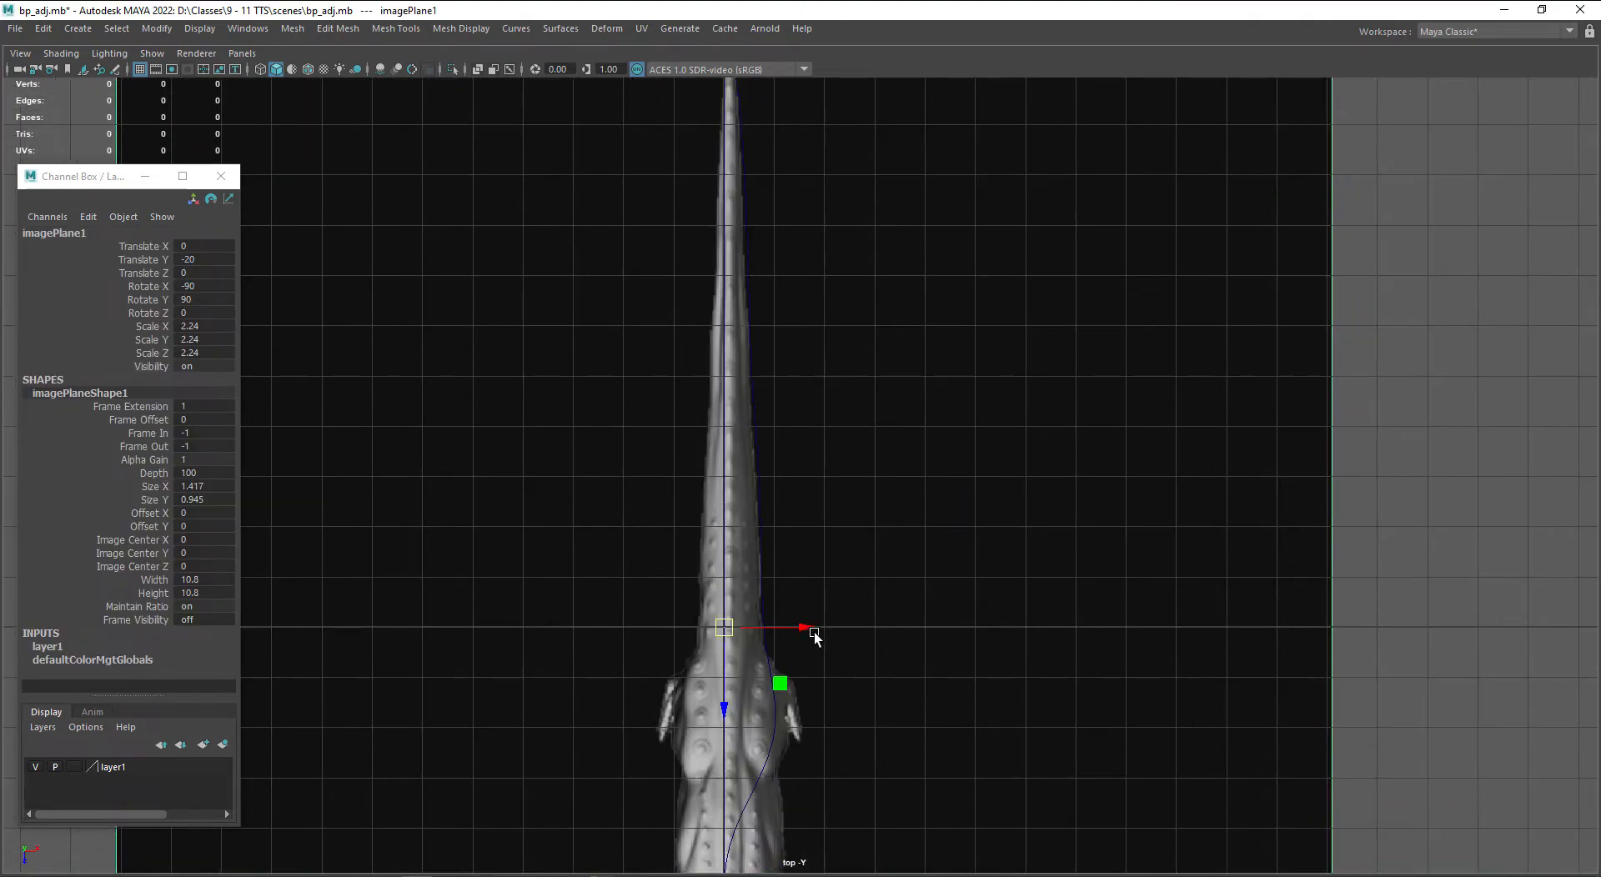
pyautogui.click(793, 628)
pyautogui.keyDown('alt'); pyautogui.moveTo(752, 91); pyautogui.dragTo(749, 365, button='middle'); pyautogui.keyUp('alt')
pyautogui.scroll(2, 751, 367)
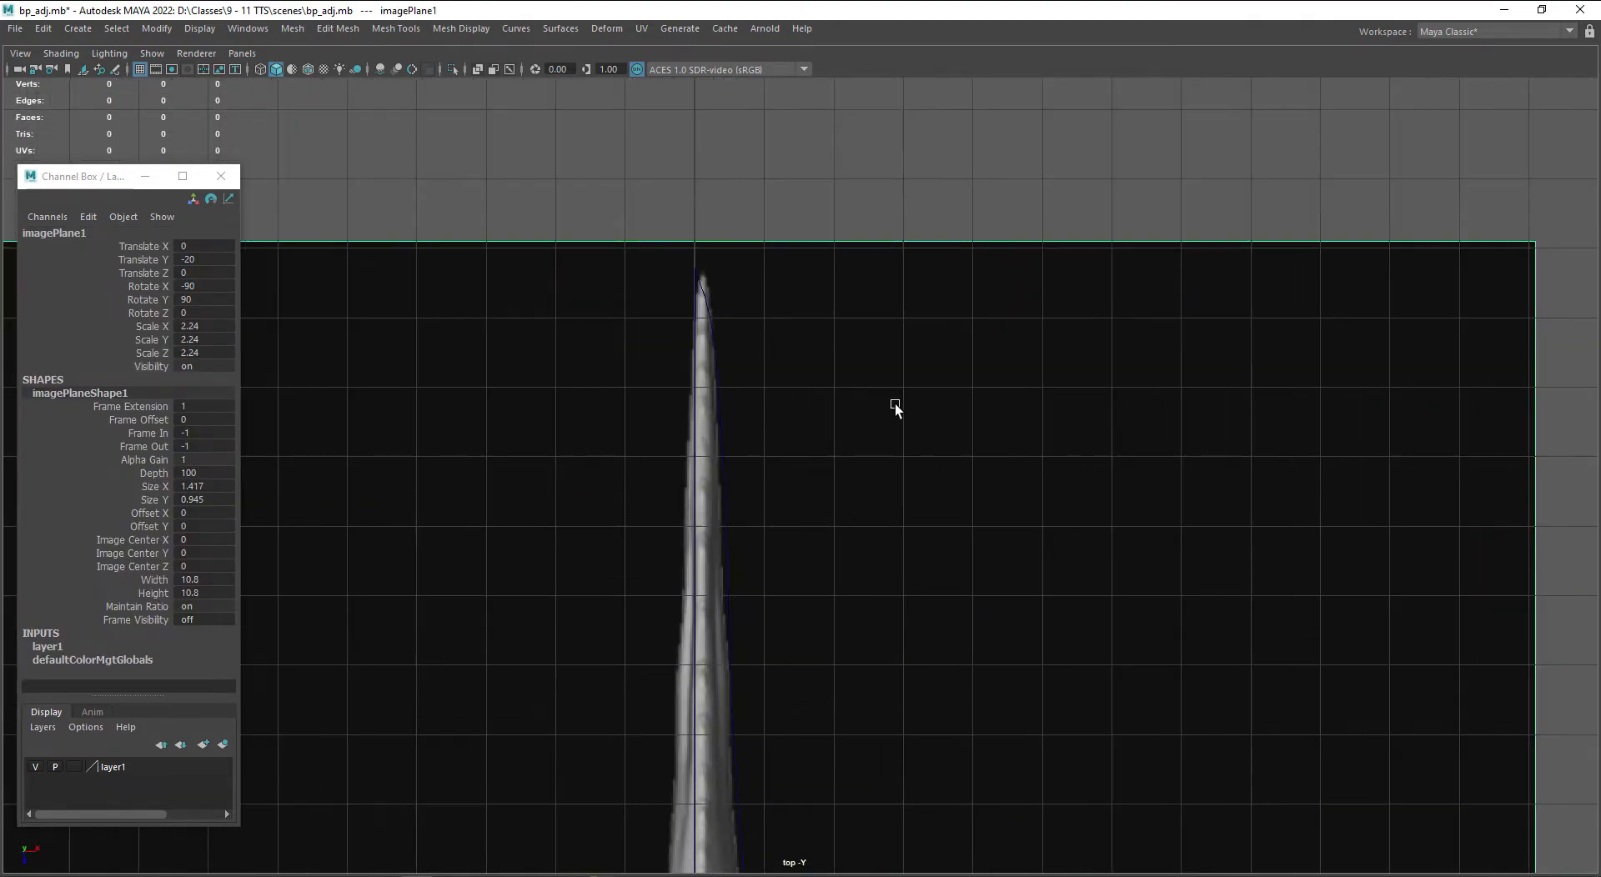
pyautogui.moveTo(898, 401); pyautogui.dragTo(890, 402, button='middle')
pyautogui.click(80, 767)
pyautogui.click(73, 767)
pyautogui.click(722, 574)
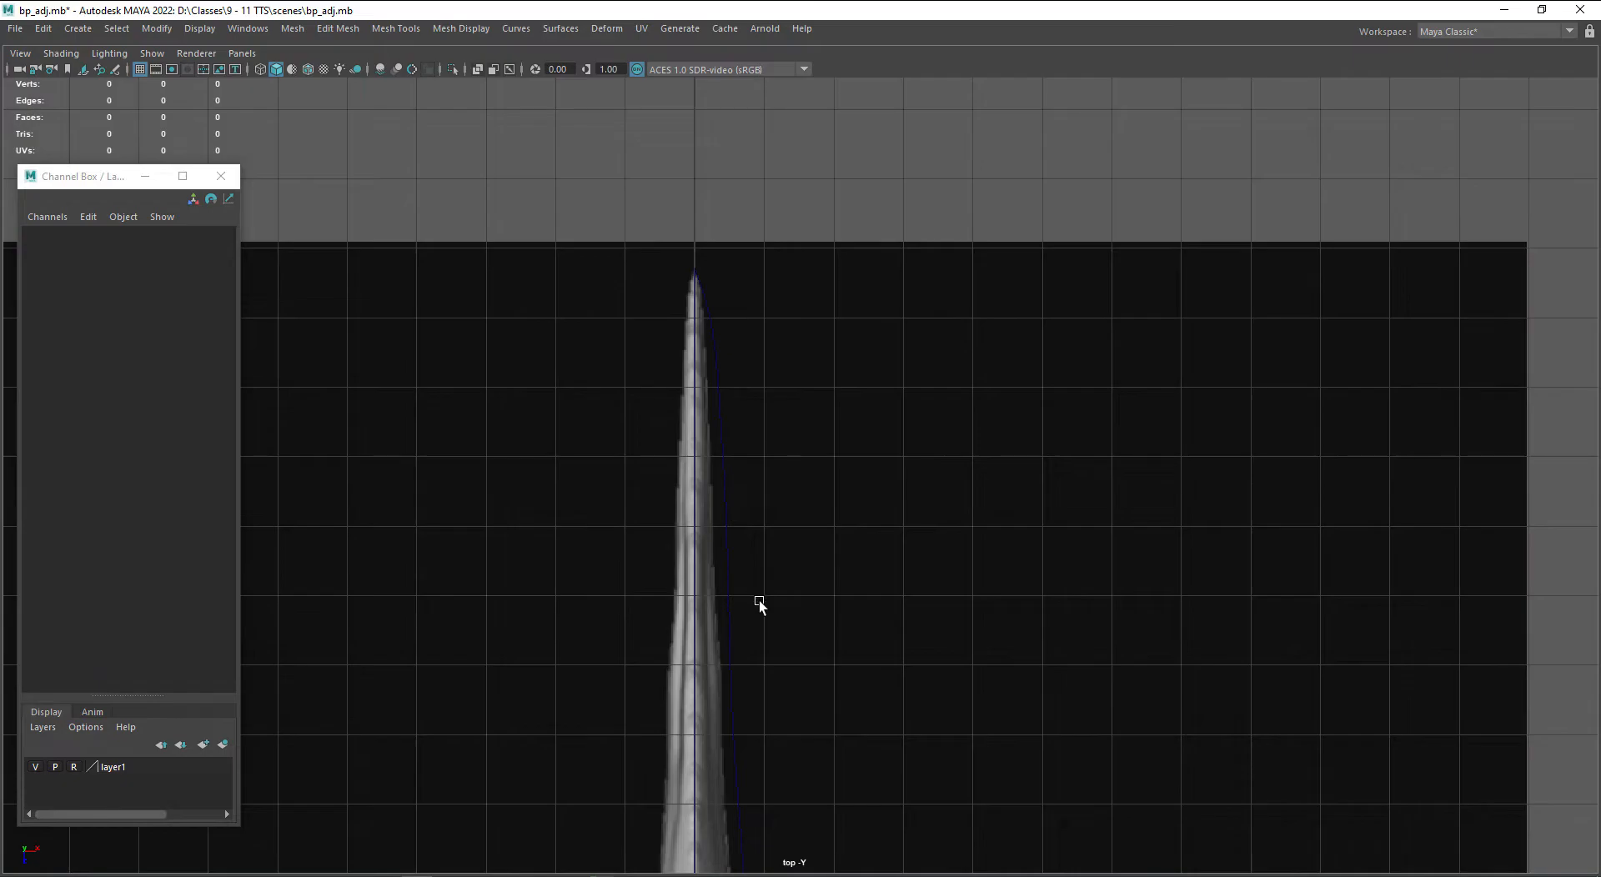
# - Display the middle curve's control vertices and move those near the tail tip inward to the shifted tail outline
pyautogui.click(728, 592)
pyautogui.moveTo(722, 501); pyautogui.dragTo(767, 467, button='right')
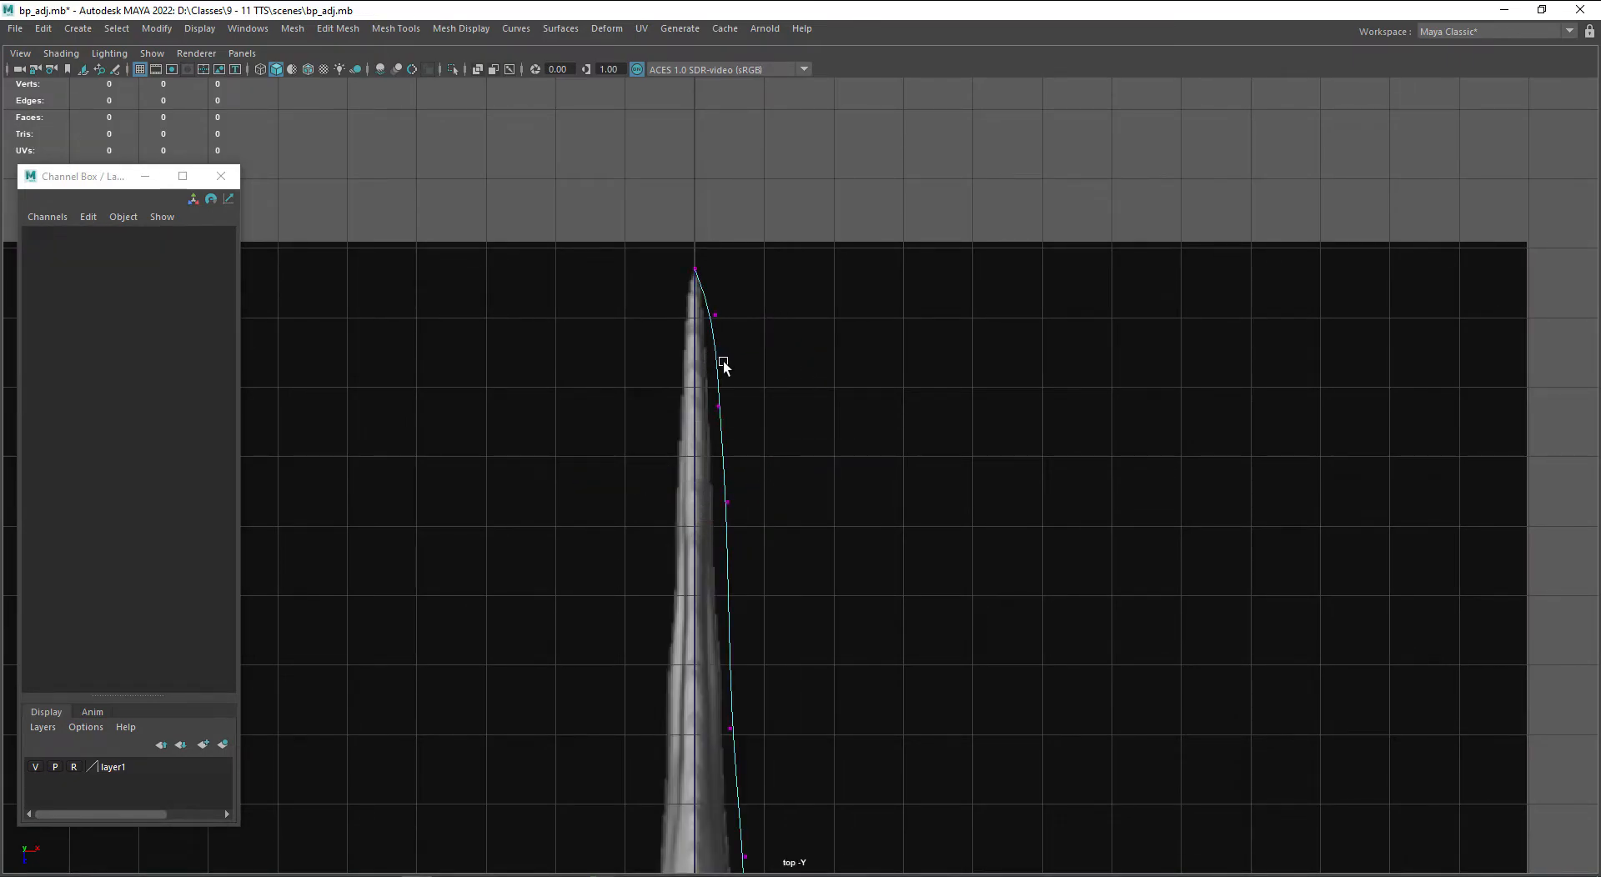
pyautogui.moveTo(731, 306); pyautogui.dragTo(783, 316)
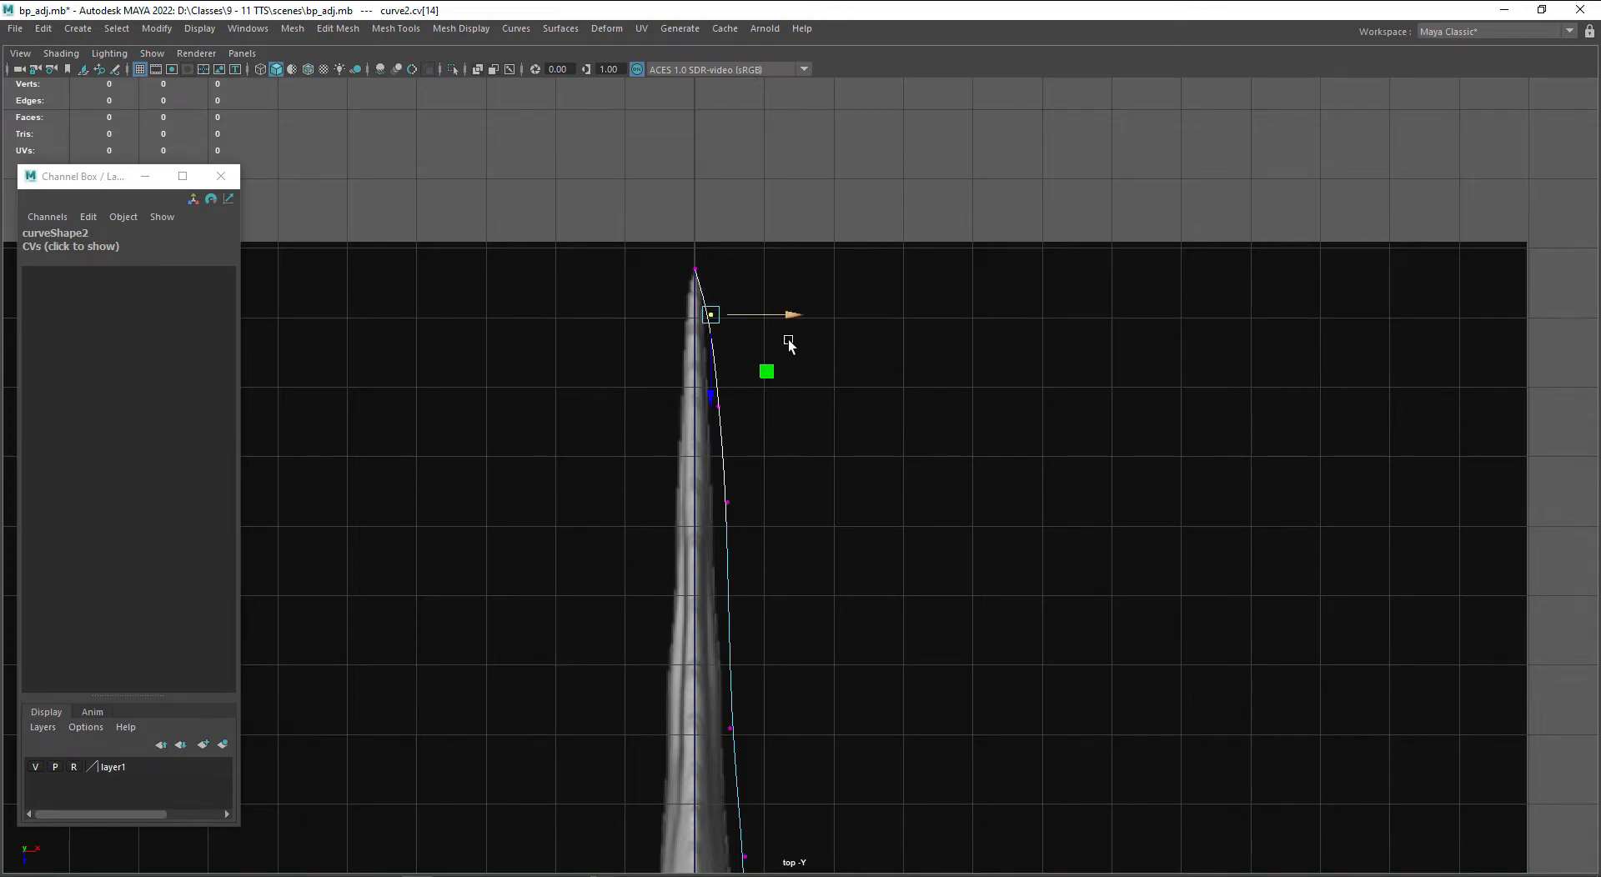
pyautogui.moveTo(857, 392); pyautogui.dragTo(706, 431)
pyautogui.moveTo(927, 554); pyautogui.dragTo(914, 553, button='middle')
pyautogui.moveTo(893, 467); pyautogui.dragTo(717, 562)
pyautogui.moveTo(920, 617); pyautogui.dragTo(920, 427, button='middle')
pyautogui.moveTo(910, 447); pyautogui.dragTo(728, 567)
pyautogui.moveTo(913, 592); pyautogui.dragTo(901, 595, button='middle')
# - Fit the middle curve's control vertices from the mid tail down to the hips to the body outline
pyautogui.keyDown('alt'); pyautogui.moveTo(940, 581); pyautogui.dragTo(959, 449, button='middle'); pyautogui.keyUp('alt')
pyautogui.moveTo(943, 455); pyautogui.dragTo(727, 569)
pyautogui.moveTo(941, 605); pyautogui.dragTo(922, 492, button='middle')
pyautogui.moveTo(922, 492); pyautogui.dragTo(758, 572)
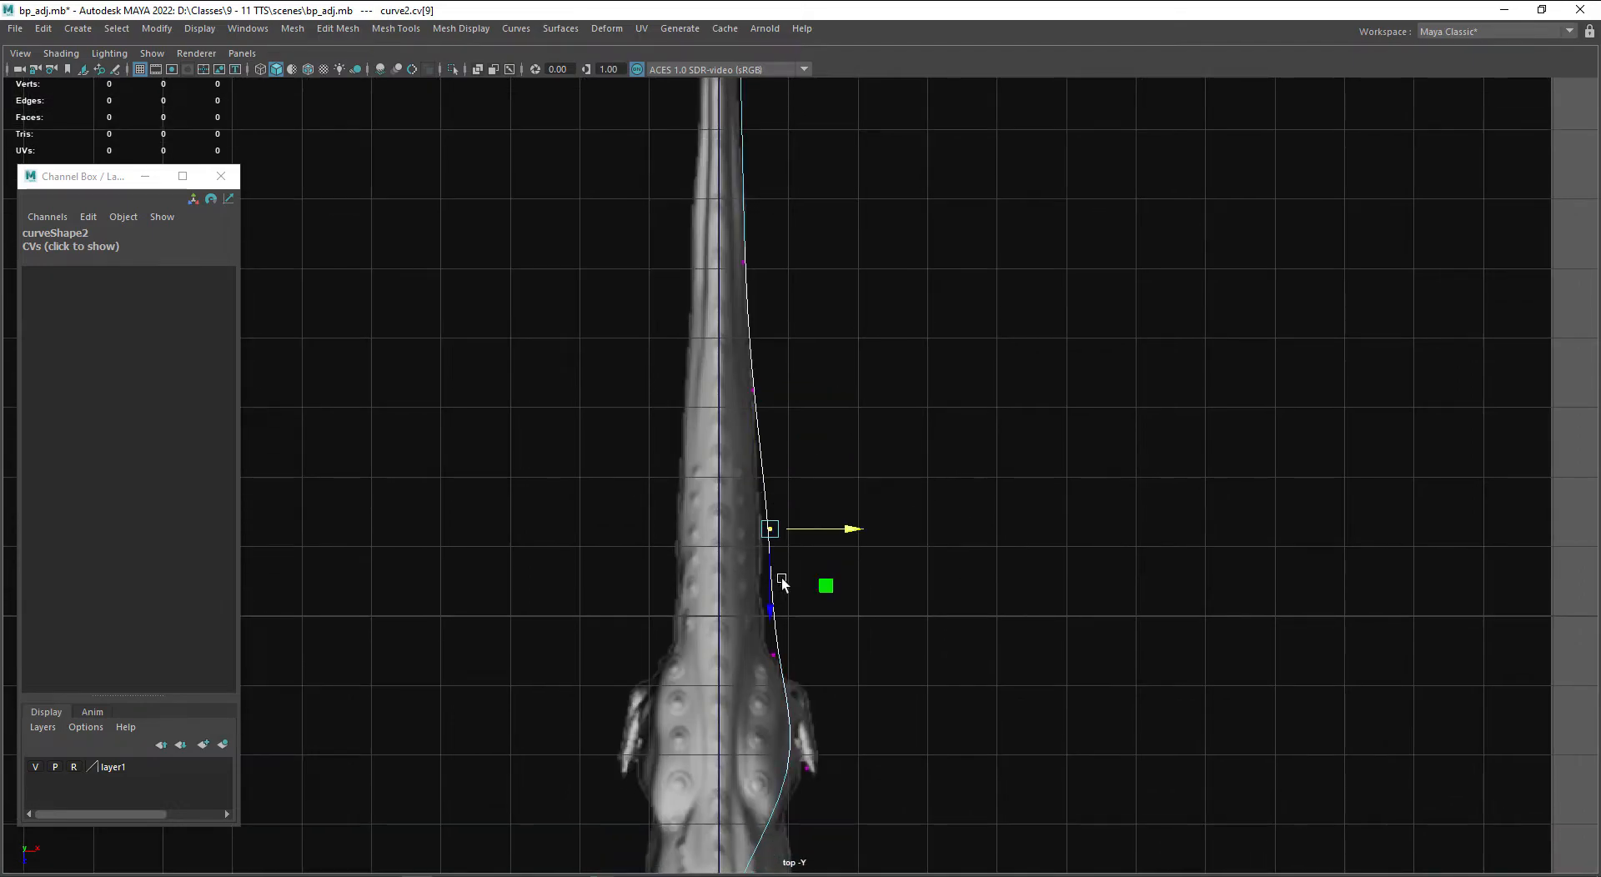
pyautogui.moveTo(986, 601); pyautogui.dragTo(883, 553, button='middle')
pyautogui.moveTo(803, 543); pyautogui.dragTo(772, 546)
pyautogui.moveTo(832, 597); pyautogui.dragTo(824, 589)
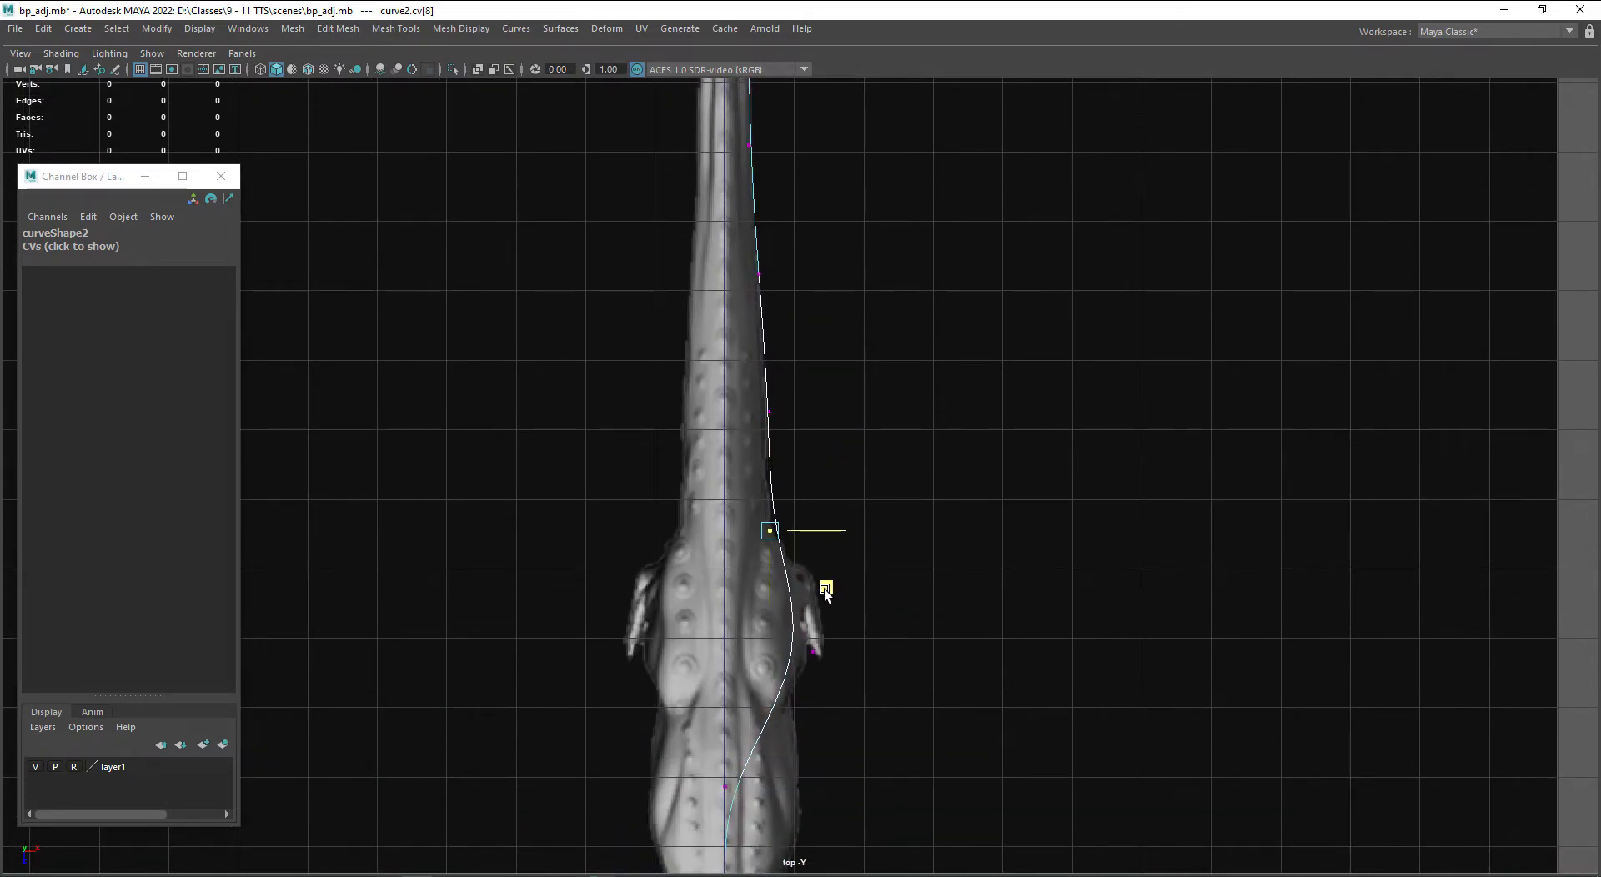
pyautogui.keyDown('alt'); pyautogui.moveTo(865, 655); pyautogui.dragTo(836, 498, button='middle'); pyautogui.keyUp('alt')
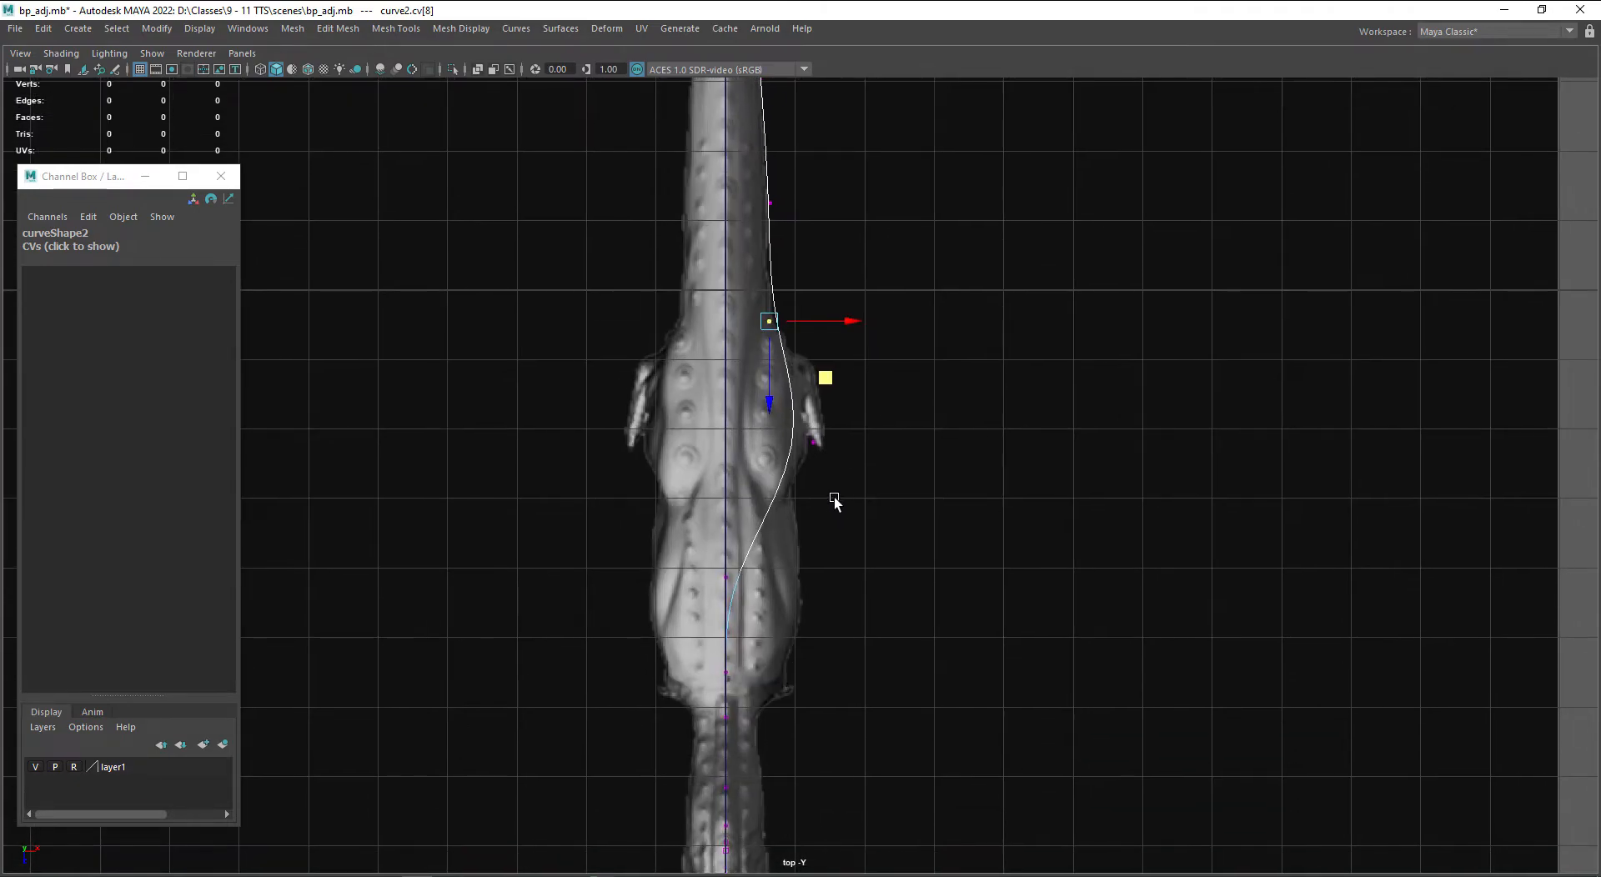
# - Move the torso control vertex outward to the flank and pull the hip control vertex slightly inward
pyautogui.click(725, 577)
pyautogui.moveTo(808, 580); pyautogui.dragTo(882, 582)
pyautogui.click(814, 443)
pyautogui.moveTo(888, 449); pyautogui.dragTo(877, 448)
pyautogui.keyDown('alt'); pyautogui.moveTo(884, 508); pyautogui.dragTo(886, 410, button='middle'); pyautogui.keyUp('alt')
# - Move the middle curve's shoulder control vertices outward and place one where the neck meets the body
pyautogui.moveTo(868, 561); pyautogui.dragTo(678, 624)
pyautogui.moveTo(864, 643); pyautogui.dragTo(906, 648, button='middle')
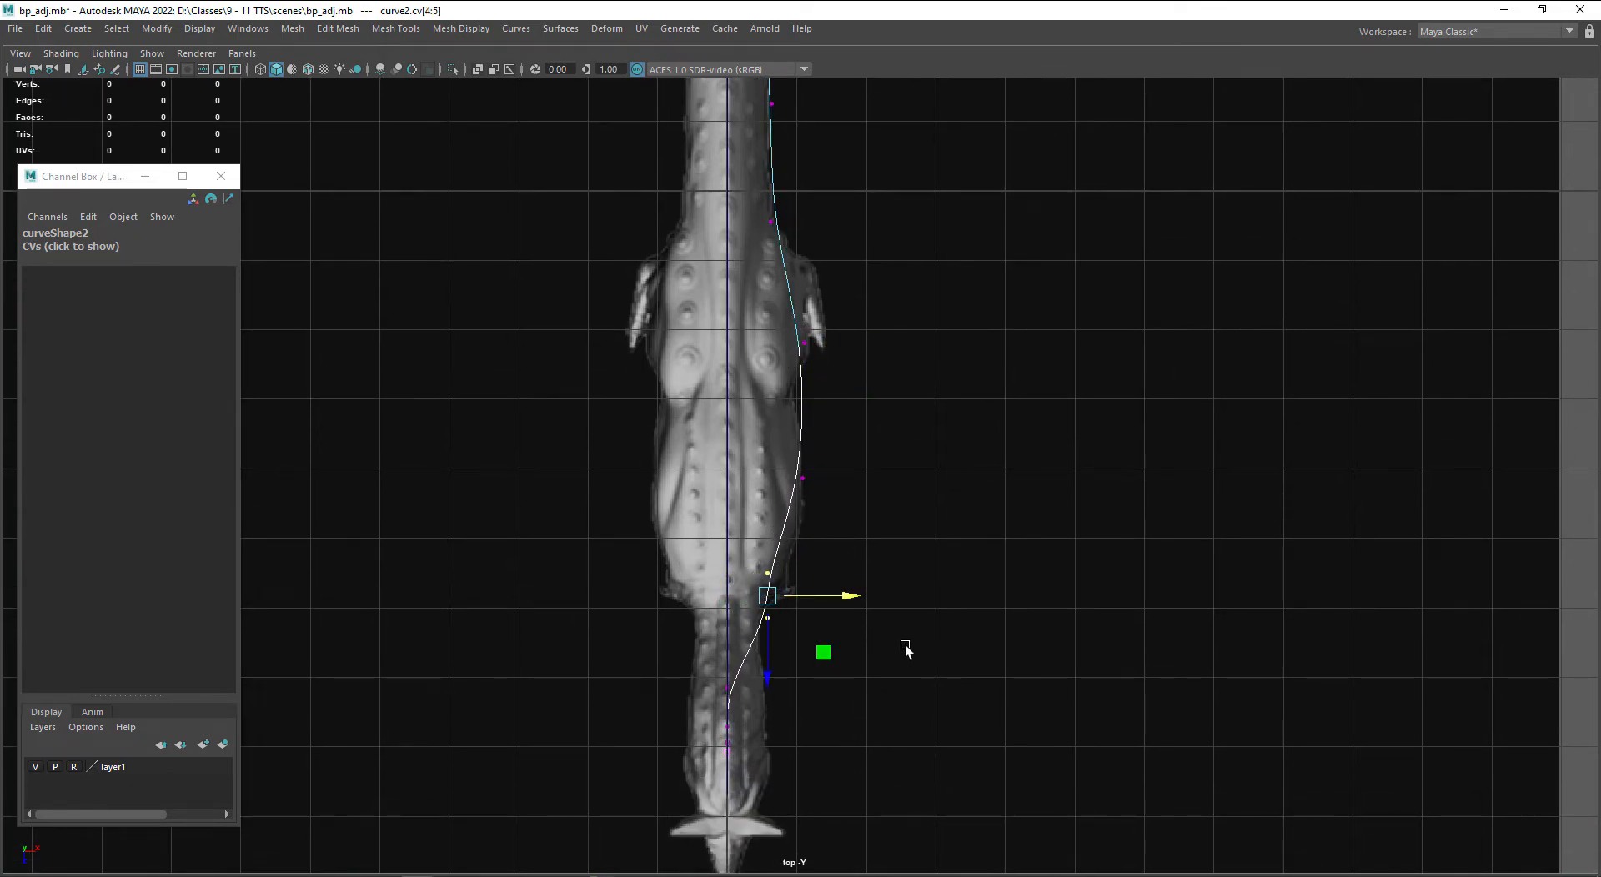
pyautogui.moveTo(918, 555); pyautogui.dragTo(761, 597)
pyautogui.moveTo(908, 634); pyautogui.dragTo(943, 635, button='middle')
pyautogui.moveTo(854, 675); pyautogui.dragTo(817, 663)
pyautogui.click(837, 677)
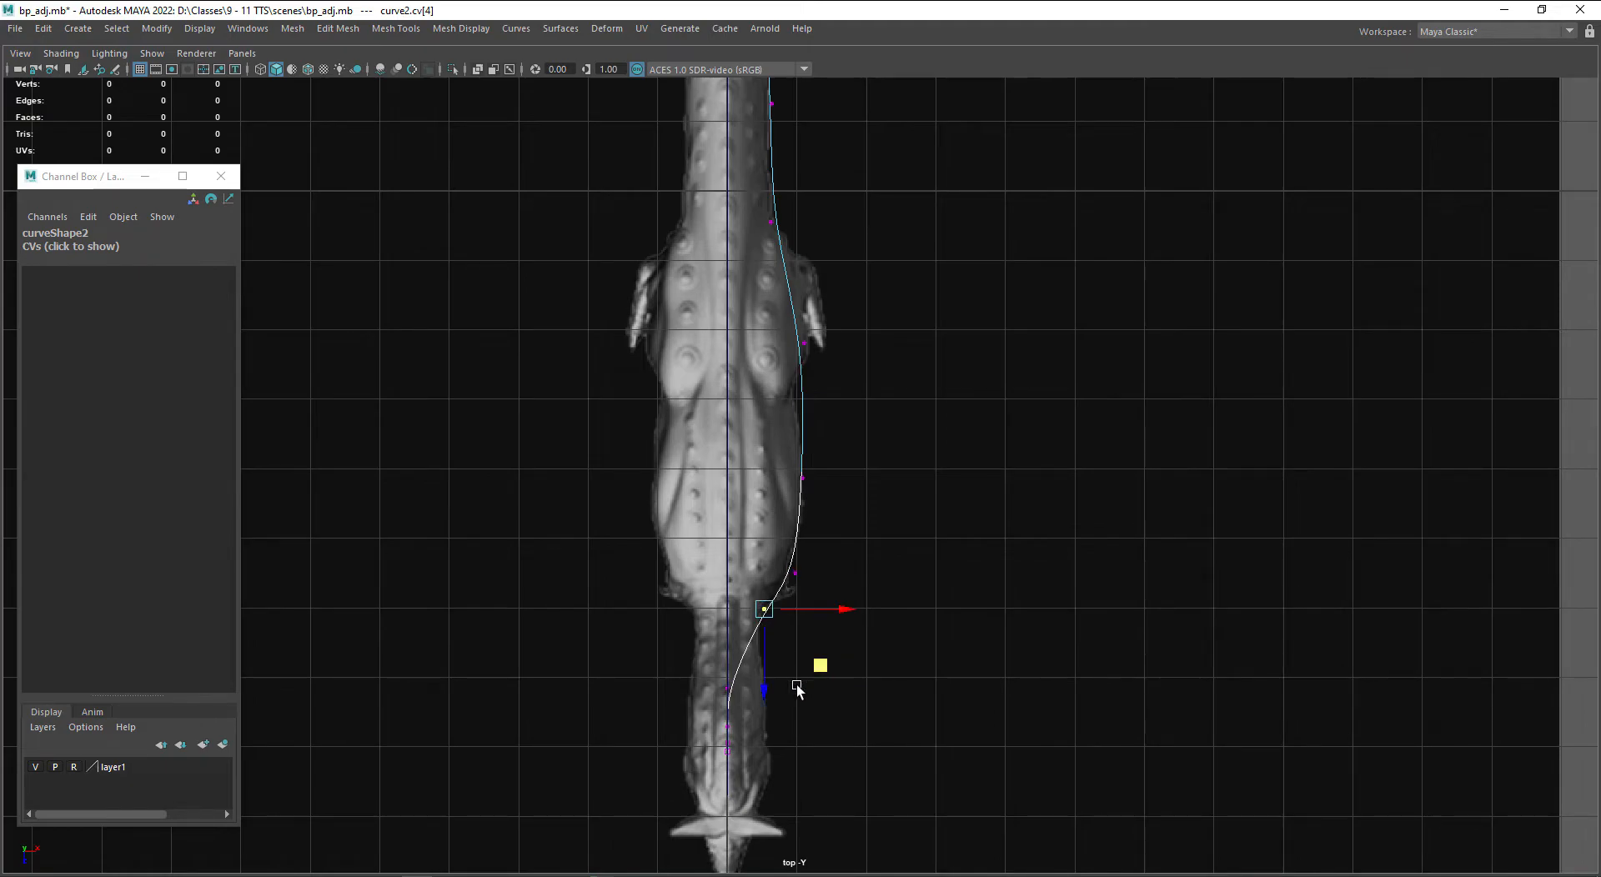
# - Move the two neck control vertices outward and reposition the upper one along the neck outline
pyautogui.scroll(3, 765, 709)
pyautogui.keyDown('alt'); pyautogui.moveTo(765, 709); pyautogui.dragTo(734, 511, button='middle'); pyautogui.keyUp('alt')
pyautogui.moveTo(705, 555); pyautogui.dragTo(813, 513)
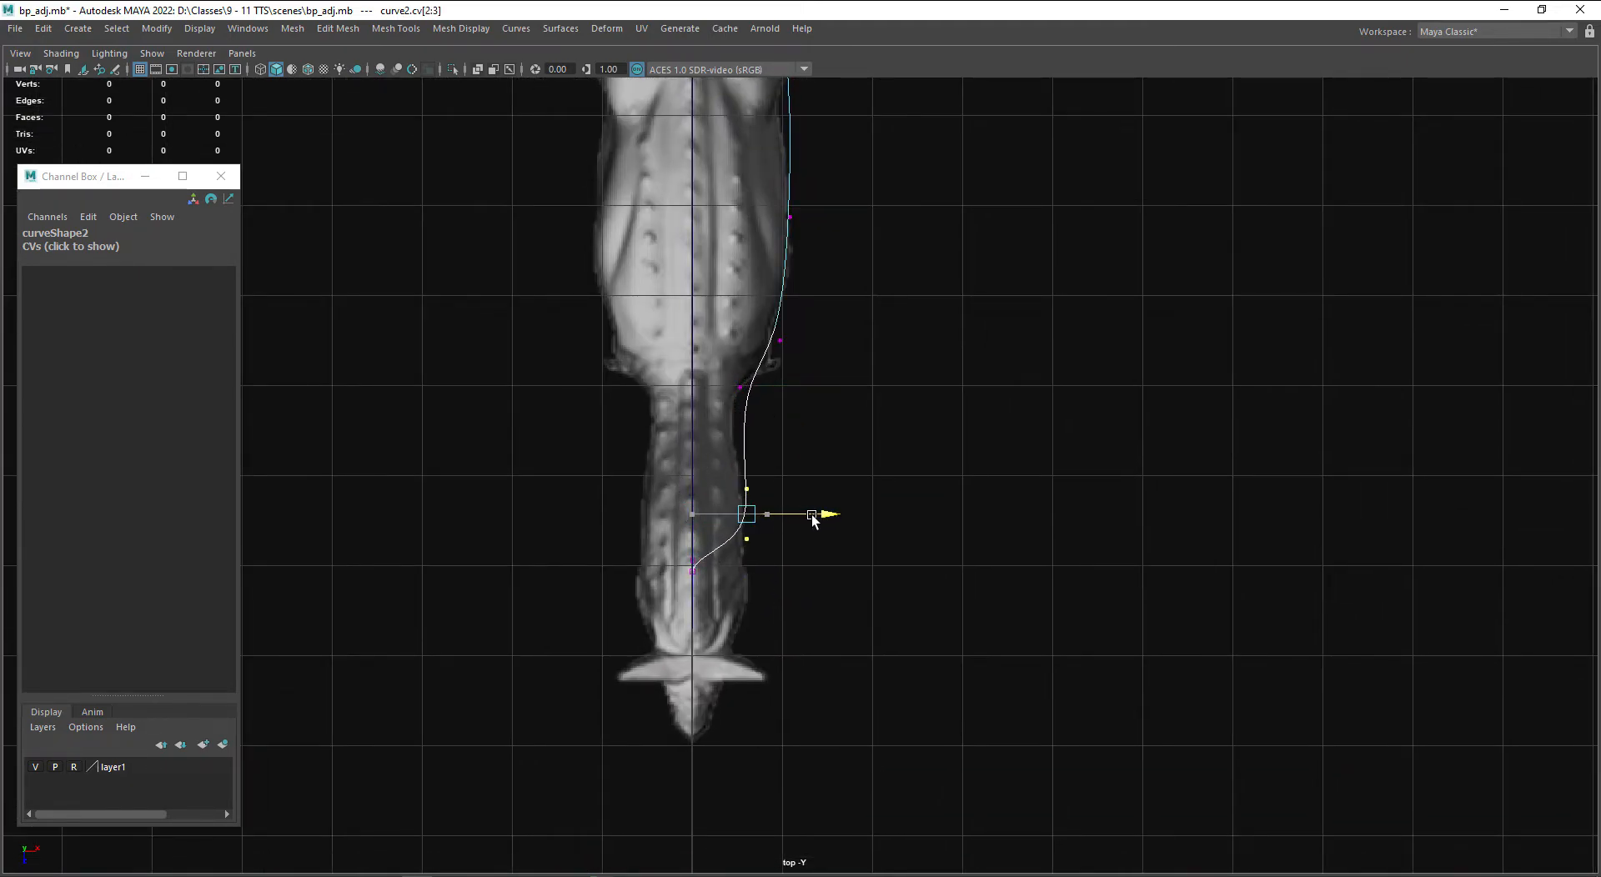
pyautogui.moveTo(796, 446); pyautogui.dragTo(732, 492)
pyautogui.moveTo(805, 538); pyautogui.dragTo(786, 504)
pyautogui.keyDown('alt'); pyautogui.moveTo(790, 574); pyautogui.dragTo(785, 522, button='middle'); pyautogui.keyUp('alt')
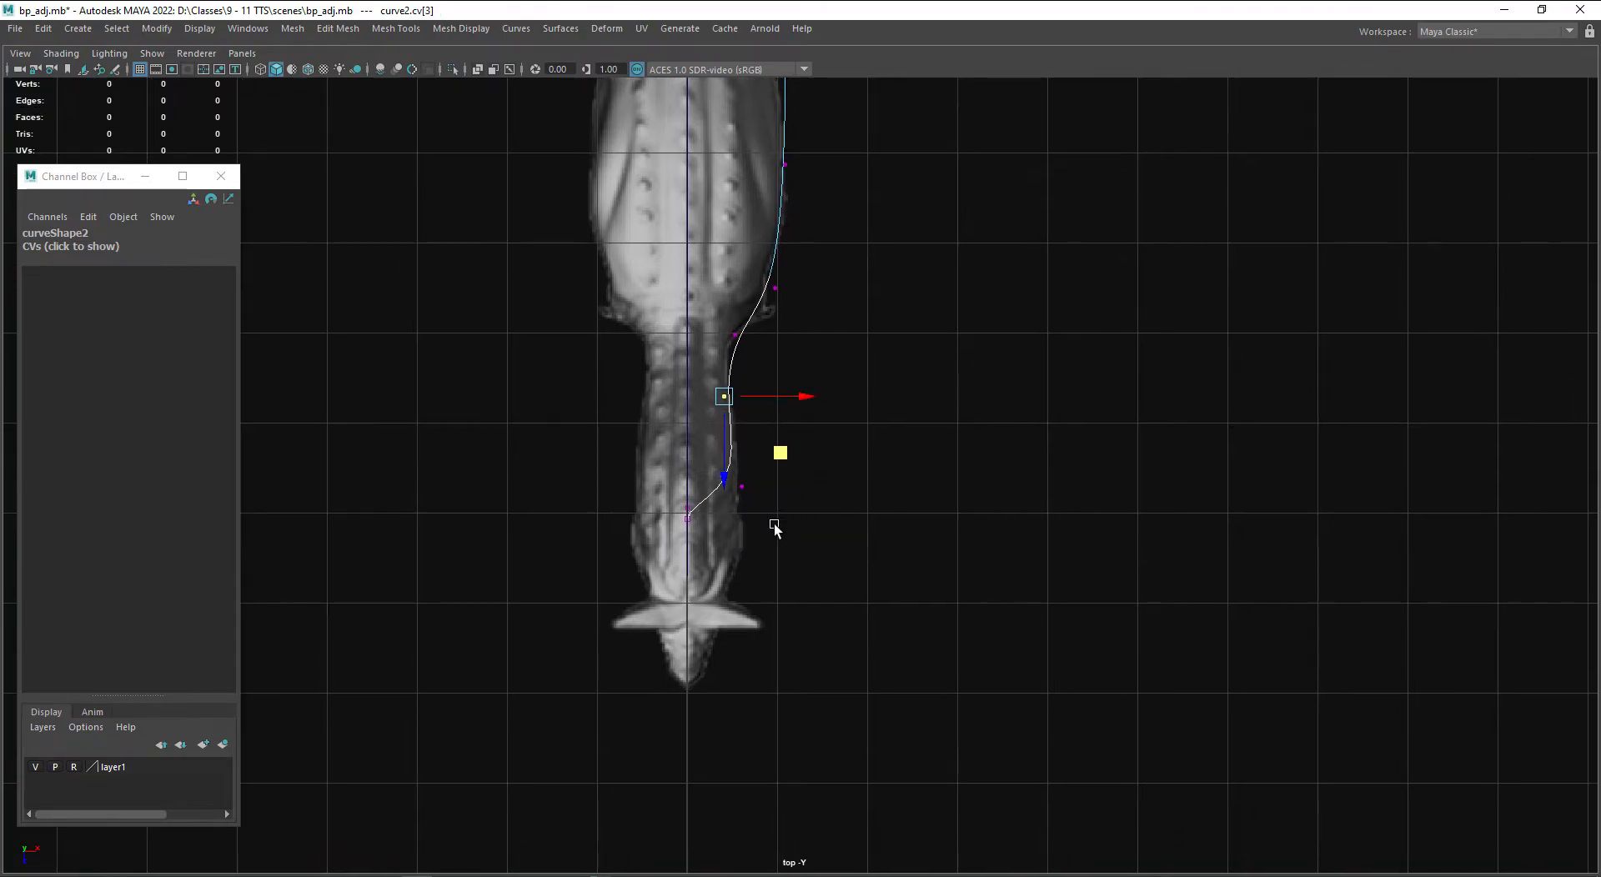
# - Reselect the middle curve and move its front-end control vertices outward to follow the side of the head
pyautogui.scroll(2, 702, 536)
pyautogui.keyDown('alt'); pyautogui.moveTo(702, 559); pyautogui.dragTo(702, 539, button='middle'); pyautogui.keyUp('alt')
pyautogui.click(655, 498)
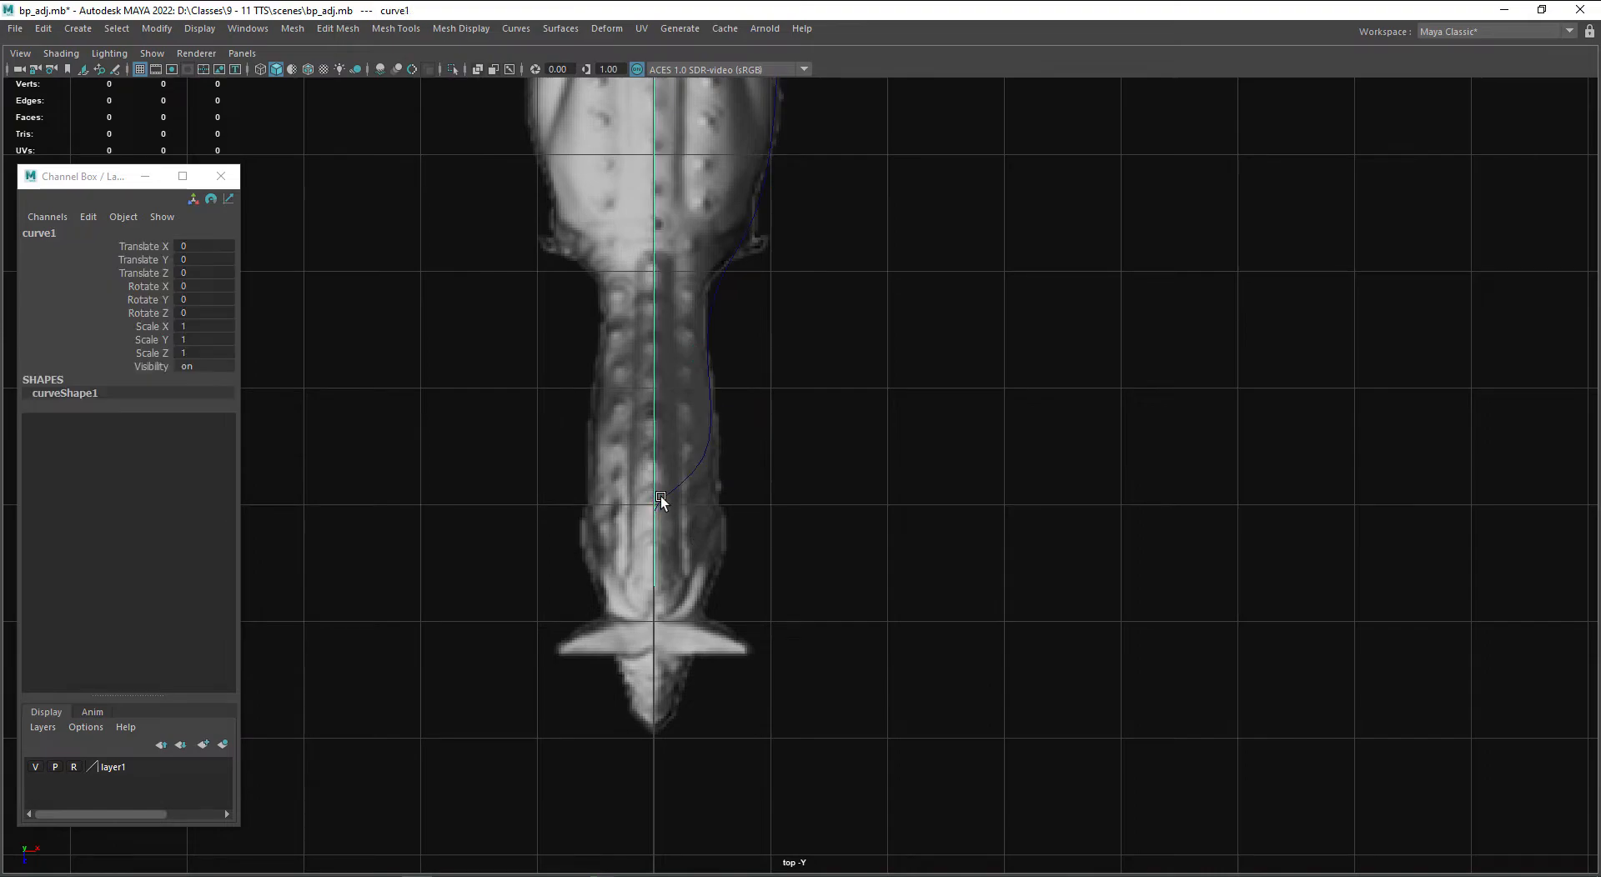
pyautogui.click(689, 483)
pyautogui.moveTo(689, 483); pyautogui.dragTo(617, 474, button='right')
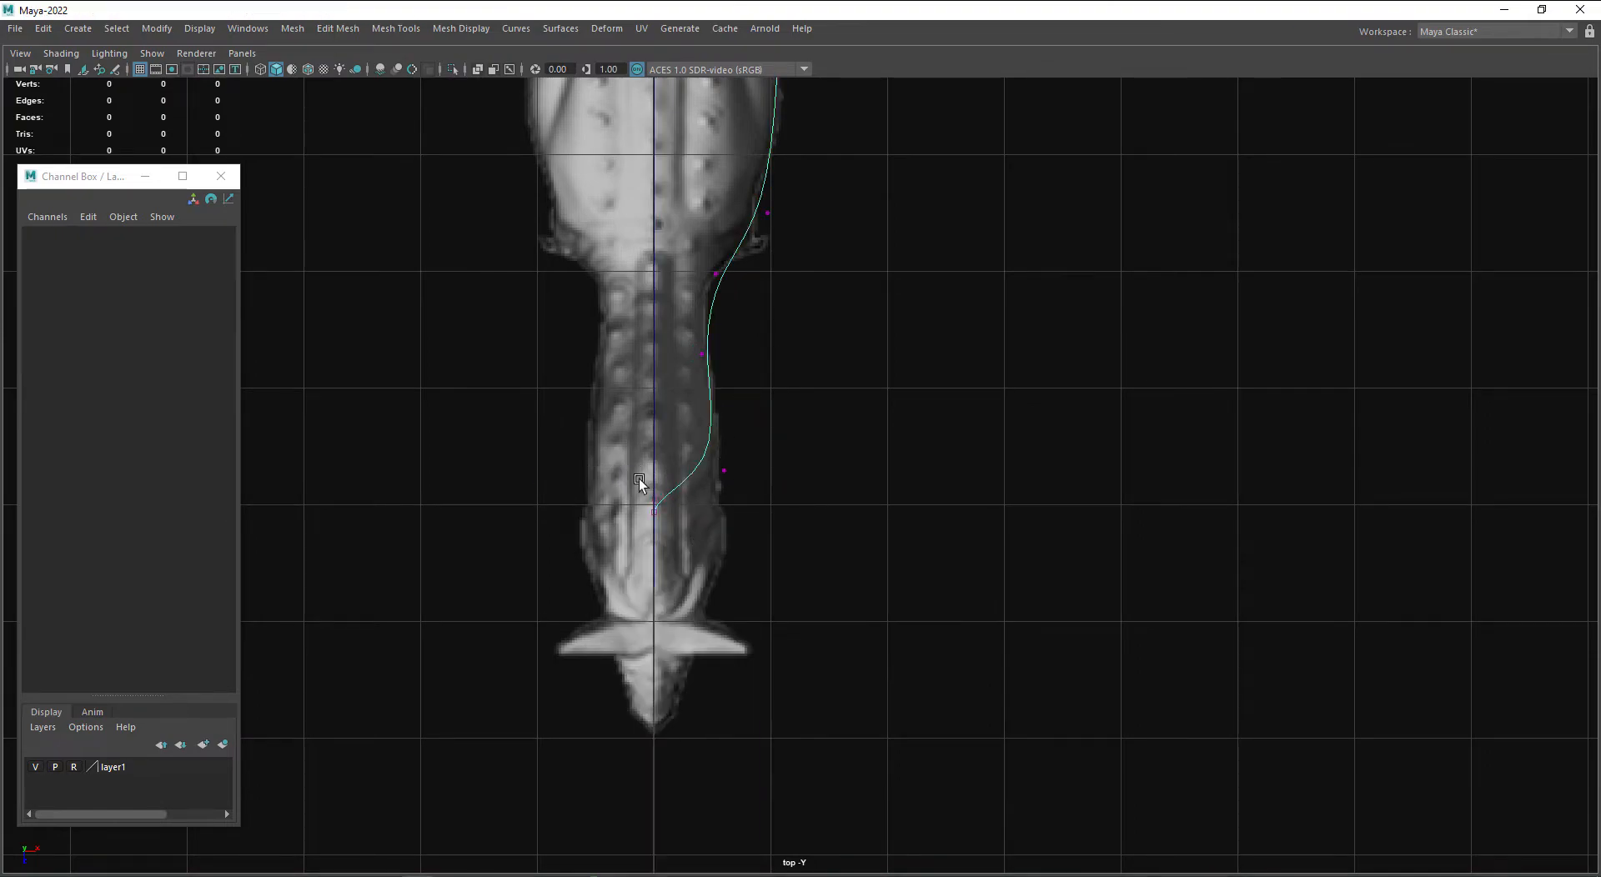
pyautogui.click(658, 498)
pyautogui.moveTo(717, 554); pyautogui.dragTo(777, 551)
pyautogui.moveTo(752, 451); pyautogui.dragTo(711, 484)
pyautogui.moveTo(776, 530); pyautogui.dragTo(775, 467, button='middle')
pyautogui.click(648, 506)
pyautogui.moveTo(707, 564); pyautogui.dragTo(777, 599)
pyautogui.moveTo(761, 484); pyautogui.dragTo(708, 511)
pyautogui.moveTo(774, 551); pyautogui.dragTo(781, 539)
# - Refine the middle curve's control vertices along the shoulder, flank and hip to match the top-view outline
pyautogui.keyDown('alt'); pyautogui.moveTo(808, 469); pyautogui.dragTo(811, 548, button='middle'); pyautogui.keyUp('alt')
pyautogui.moveTo(761, 400); pyautogui.dragTo(767, 452)
pyautogui.keyDown('alt'); pyautogui.moveTo(820, 497); pyautogui.dragTo(825, 599, button='middle'); pyautogui.keyUp('alt')
pyautogui.keyDown('alt'); pyautogui.moveTo(832, 530); pyautogui.dragTo(830, 648, button='middle'); pyautogui.keyUp('alt')
pyautogui.keyDown('alt'); pyautogui.moveTo(843, 499); pyautogui.dragTo(839, 654, button='middle'); pyautogui.keyUp('alt')
pyautogui.moveTo(749, 320); pyautogui.dragTo(805, 263)
pyautogui.keyDown('alt'); pyautogui.moveTo(826, 429); pyautogui.dragTo(810, 556, button='middle'); pyautogui.keyUp('alt')
pyautogui.moveTo(815, 467); pyautogui.dragTo(819, 429)
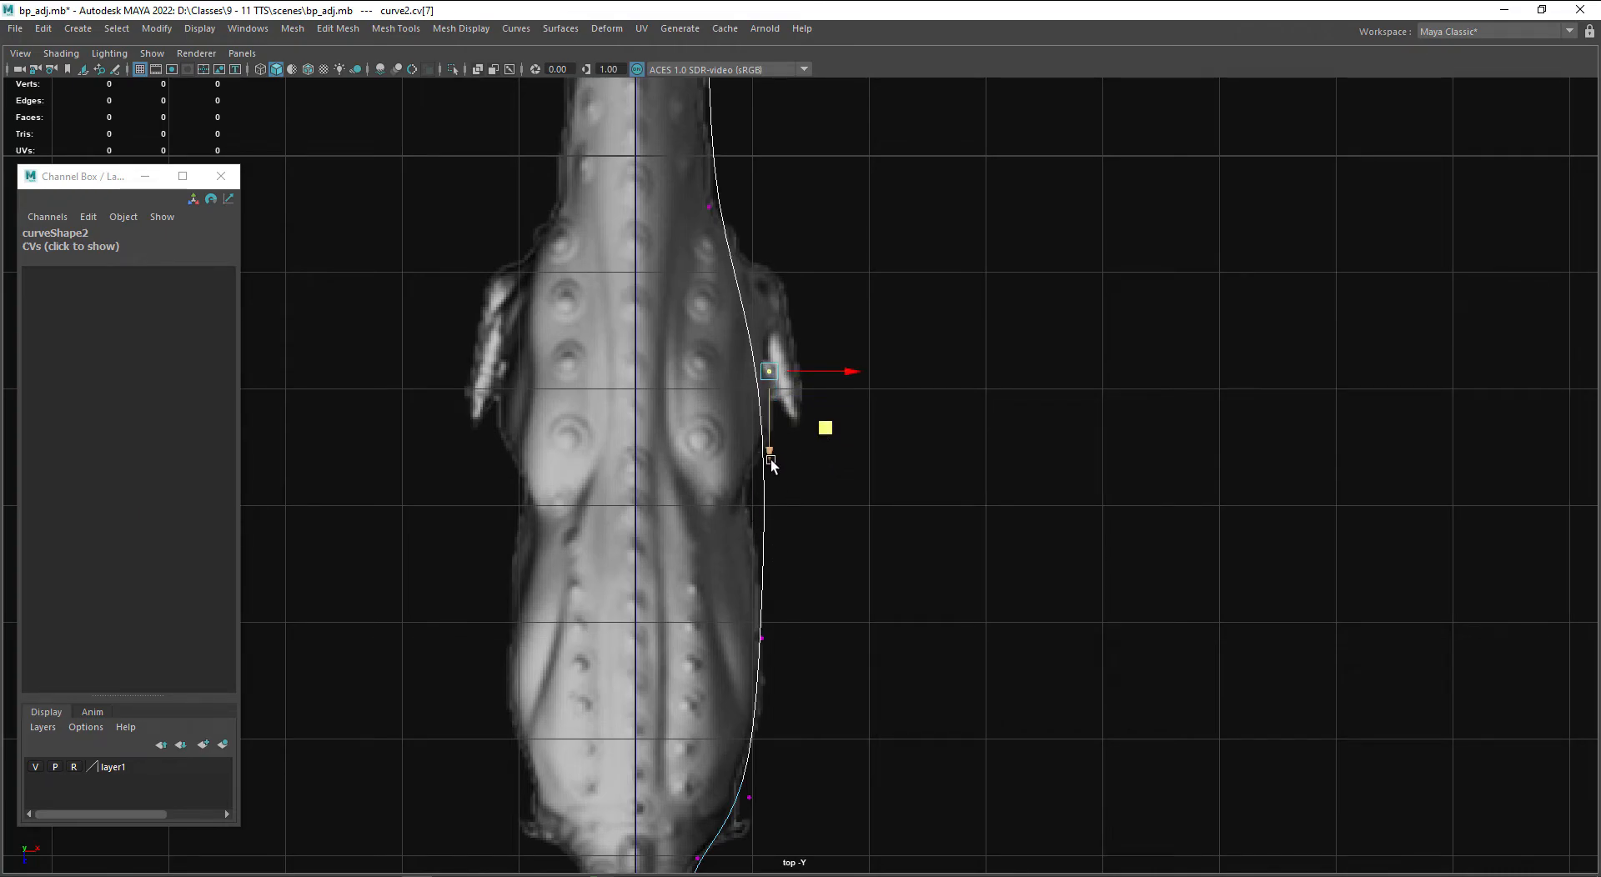
pyautogui.keyDown('alt'); pyautogui.moveTo(829, 536); pyautogui.dragTo(835, 689, button='middle'); pyautogui.keyUp('alt')
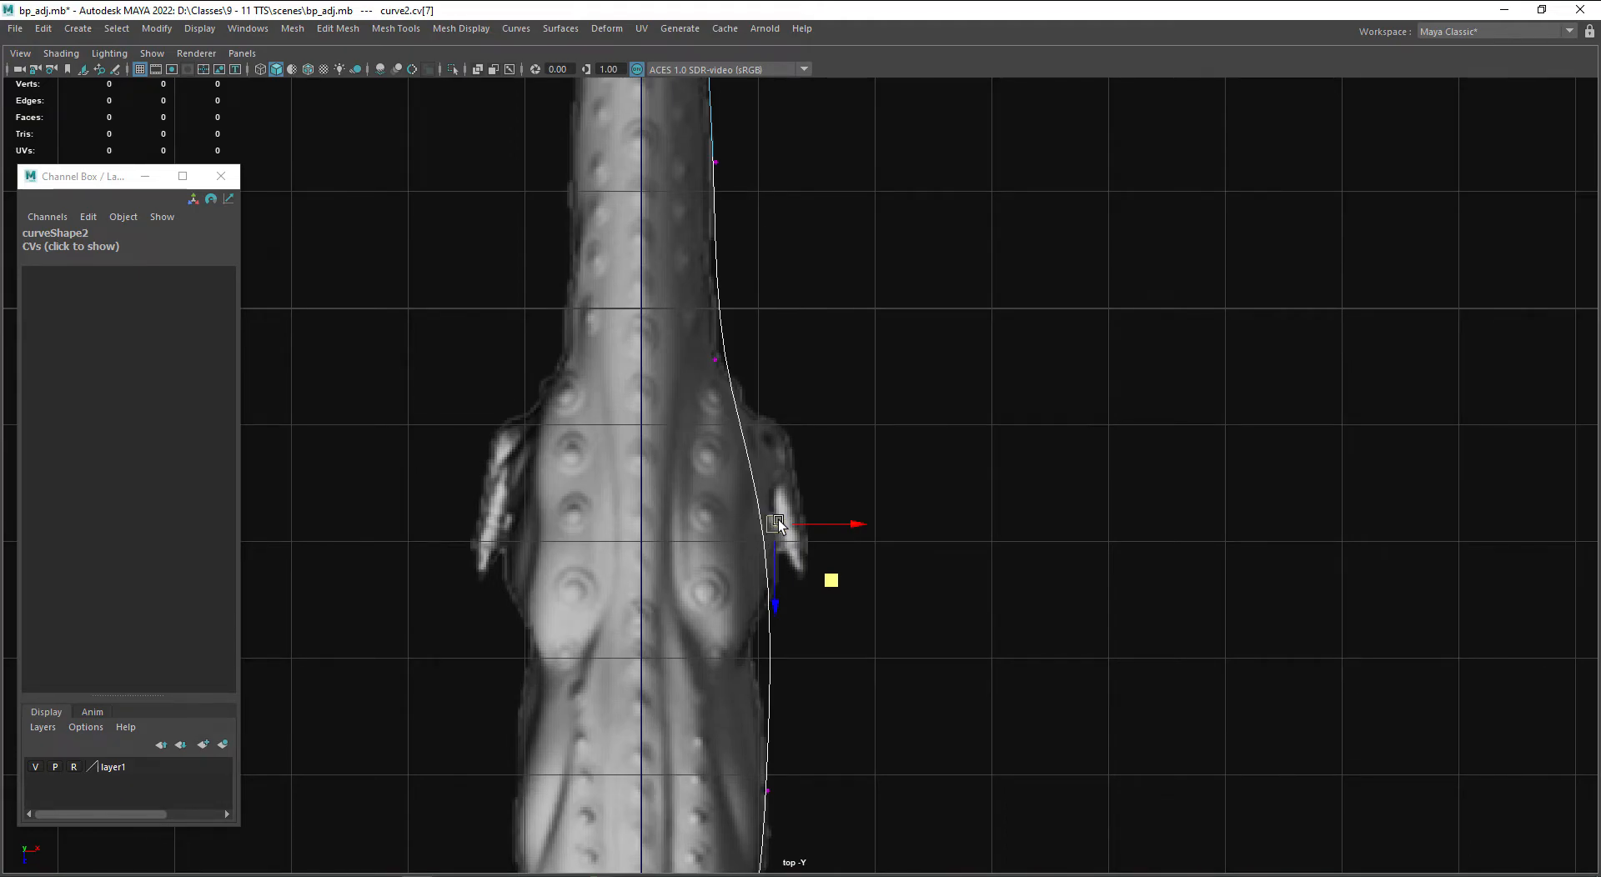
# - Return the middle curve to object mode and hide layer1's reference images in the perspective view
pyautogui.moveTo(756, 508); pyautogui.dragTo(814, 447, button='right')
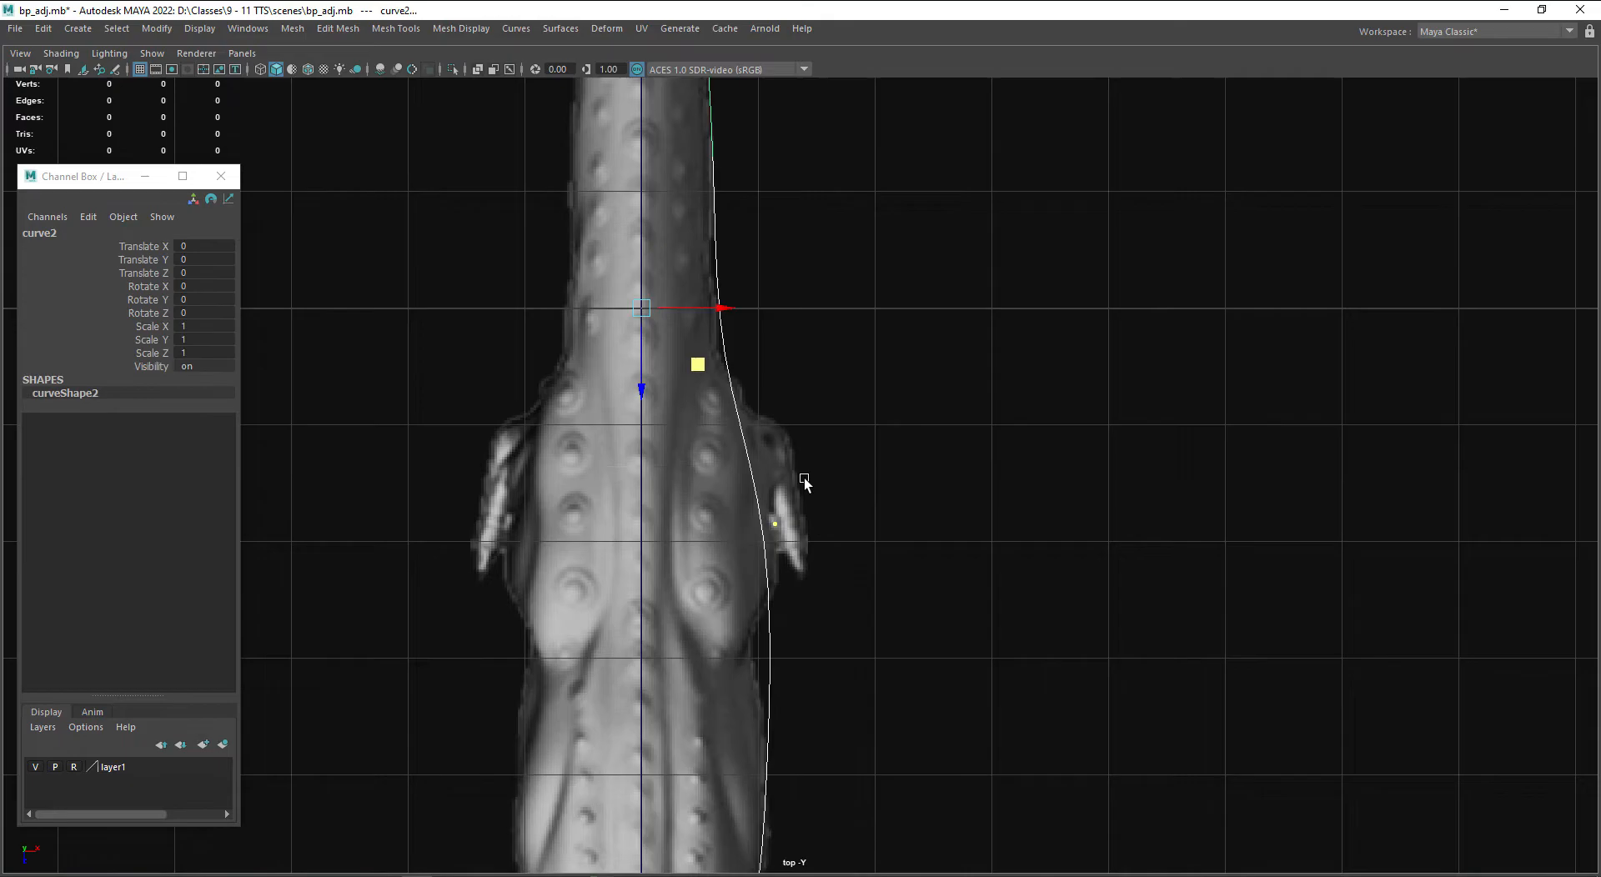
pyautogui.click(804, 478)
pyautogui.press('space')
pyautogui.moveTo(804, 477); pyautogui.dragTo(804, 452)
pyautogui.moveTo(900, 536)
pyautogui.keyDown('alt'); pyautogui.mouseDown()
pyautogui.moveTo(836, 536)
pyautogui.moveTo(928, 533)
pyautogui.mouseUp(); pyautogui.keyUp('alt')
pyautogui.click(33, 766)
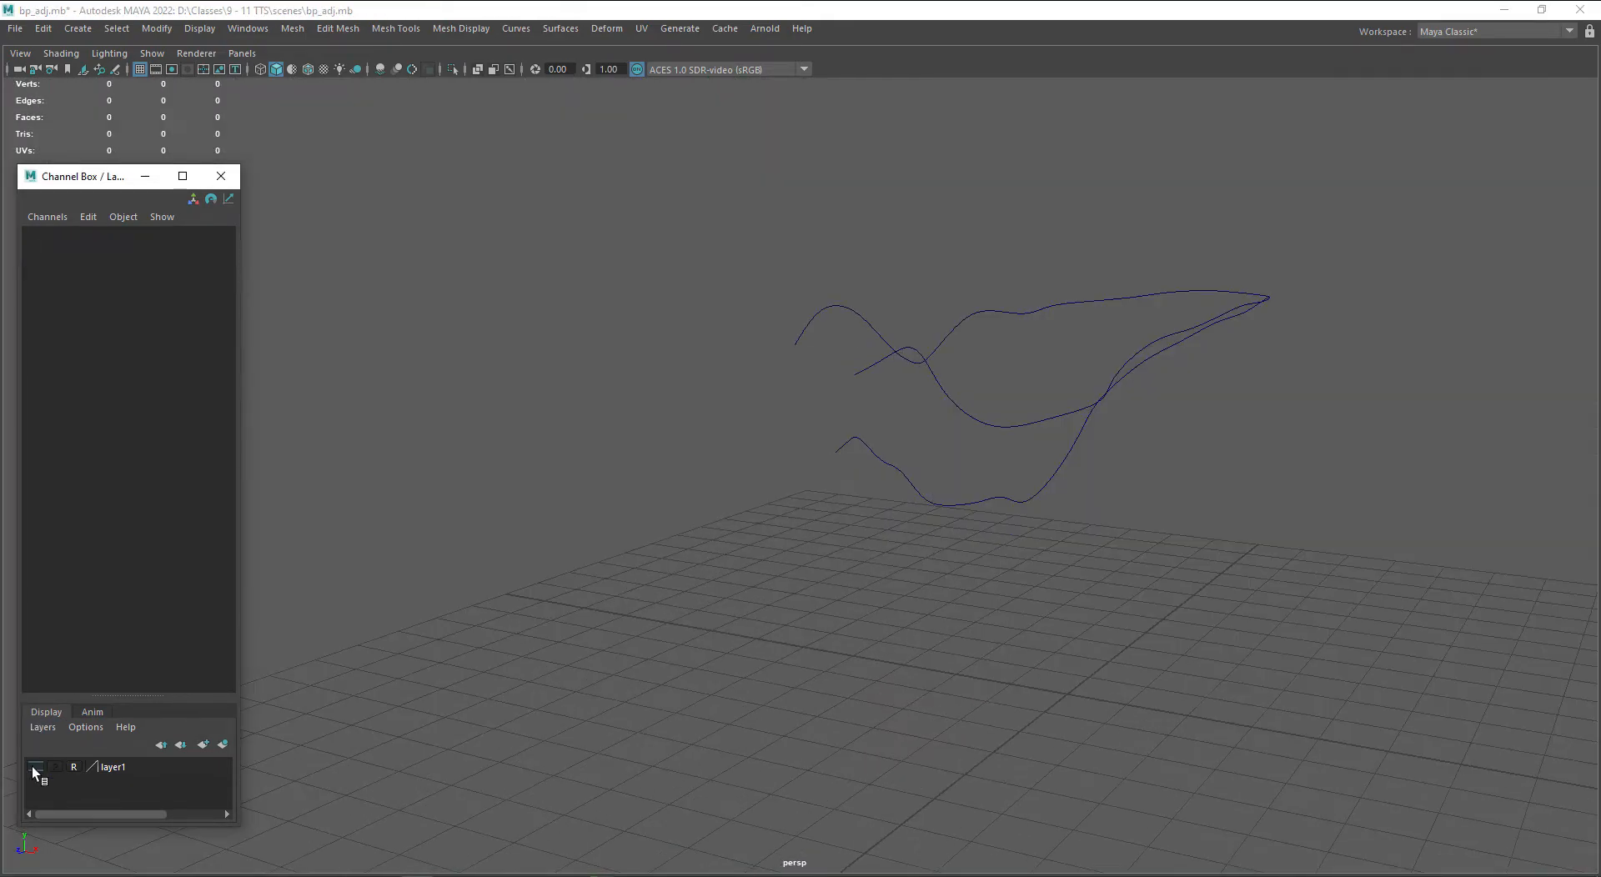
pyautogui.keyDown('alt'); pyautogui.moveTo(702, 582); pyautogui.dragTo(442, 585); pyautogui.keyUp('alt')
pyautogui.keyDown('alt'); pyautogui.moveTo(539, 572); pyautogui.dragTo(772, 573); pyautogui.keyUp('alt')
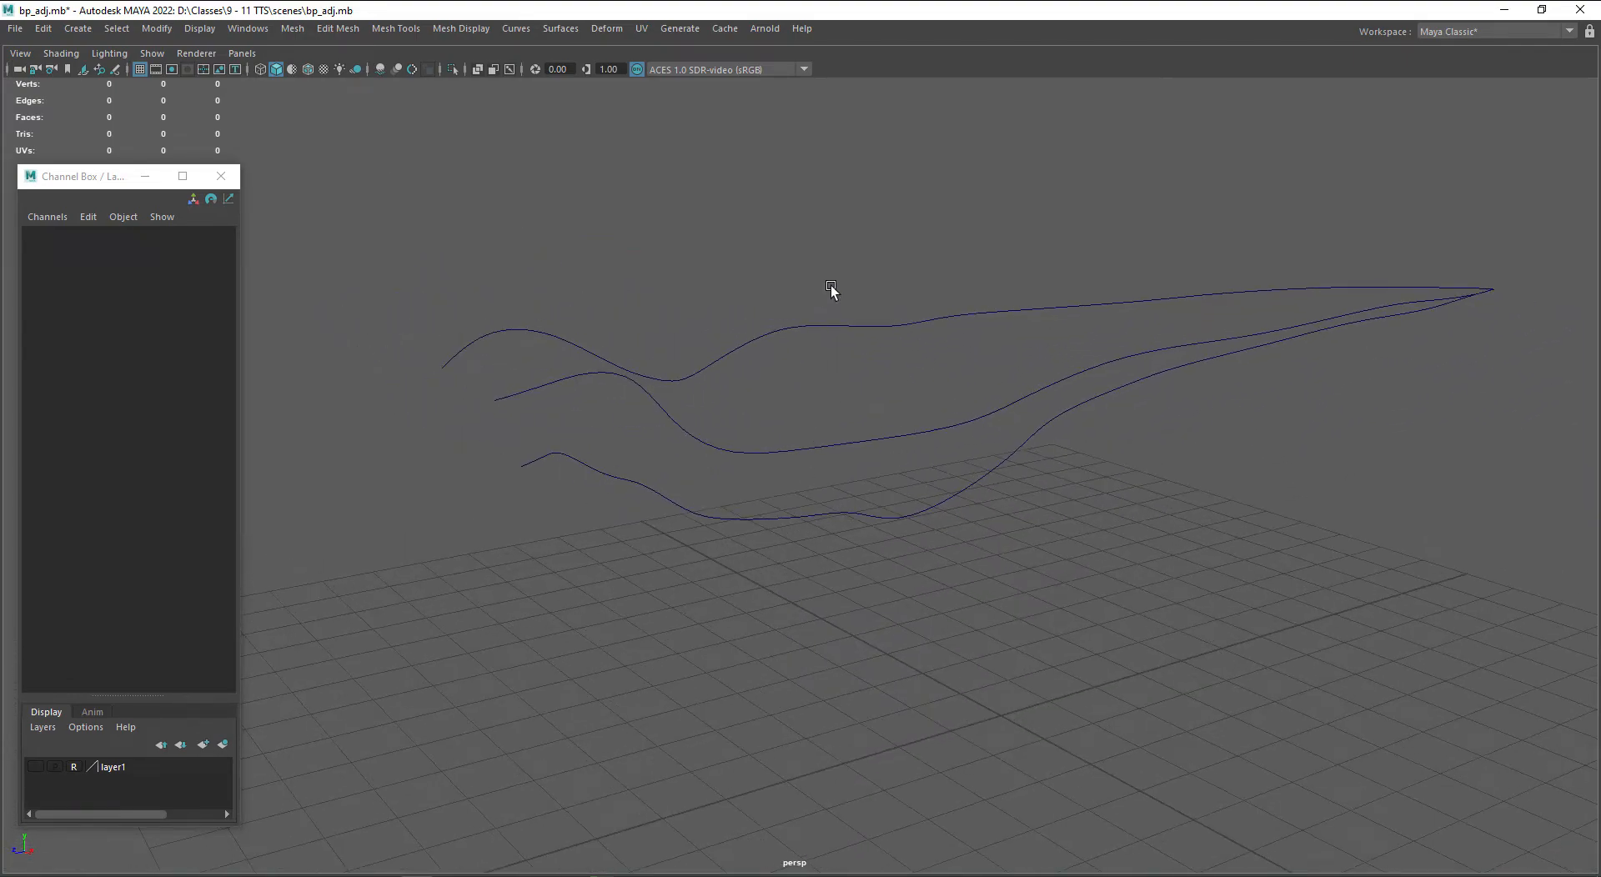
# - Display the upper curve's control vertices and change the viewport background to light grey
pyautogui.click(835, 326)
pyautogui.click(821, 448)
pyautogui.click(876, 517)
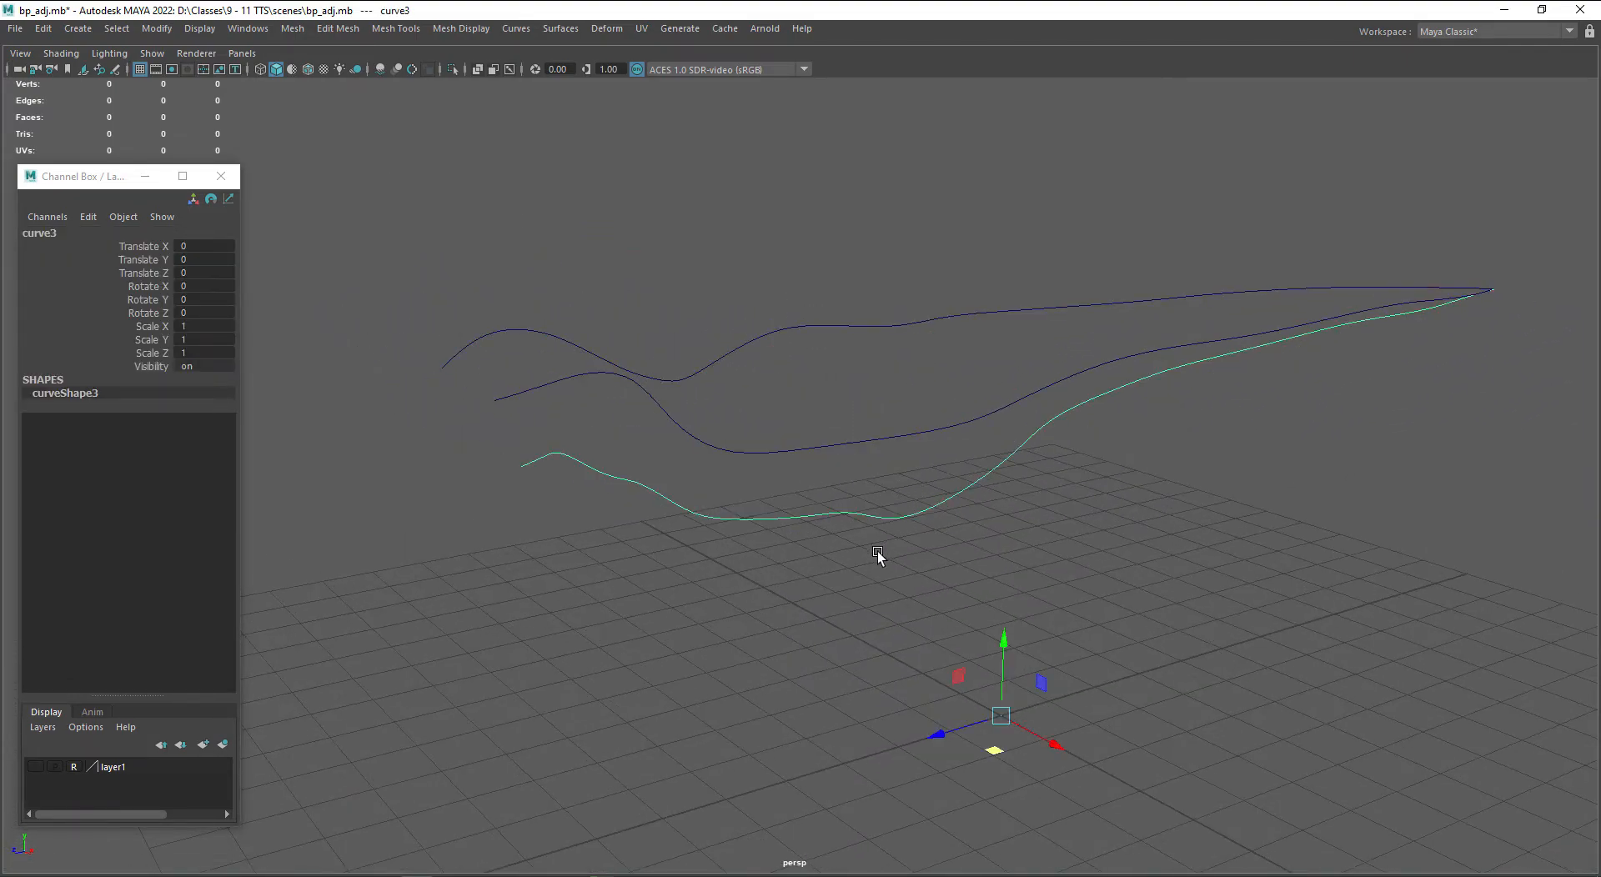
pyautogui.moveTo(801, 355); pyautogui.dragTo(784, 353)
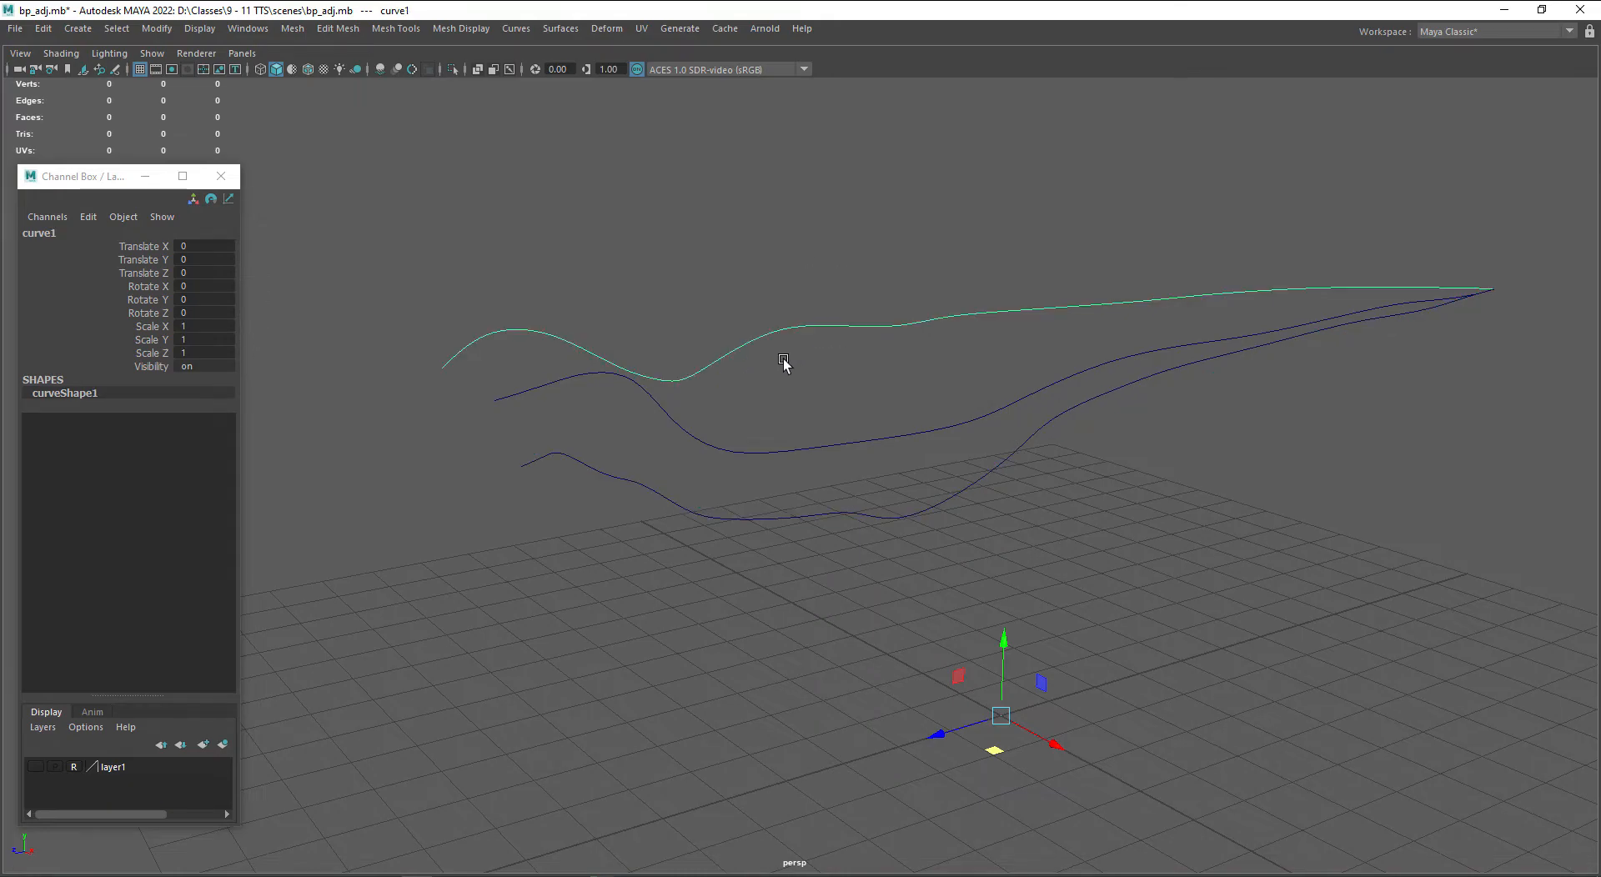
pyautogui.moveTo(791, 327); pyautogui.dragTo(811, 371, button='right')
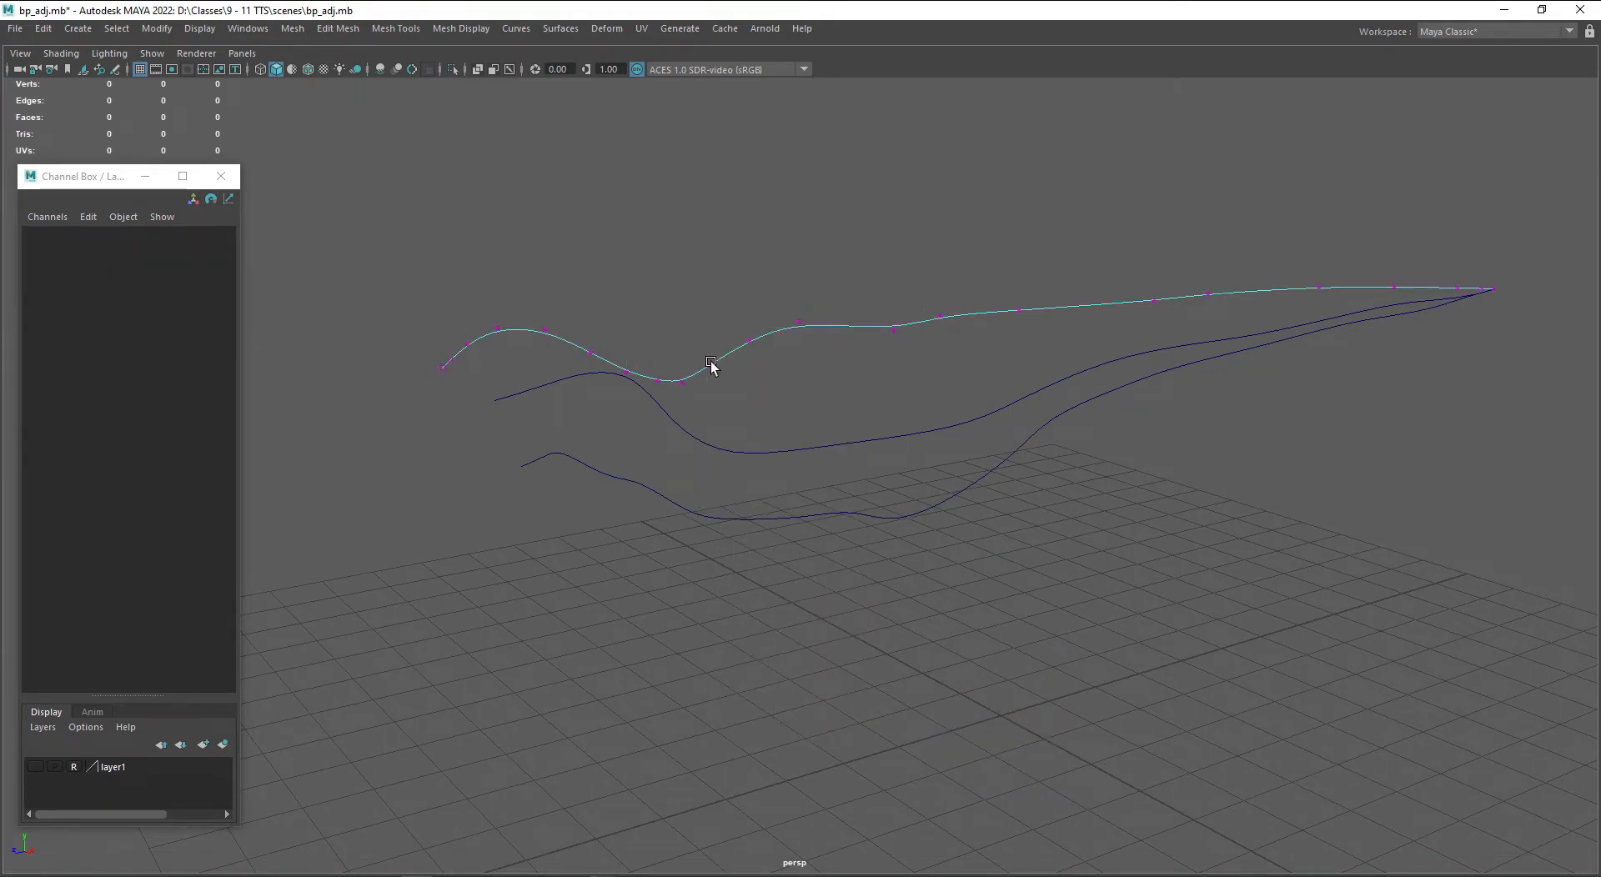
pyautogui.hotkey('alt', 'b')
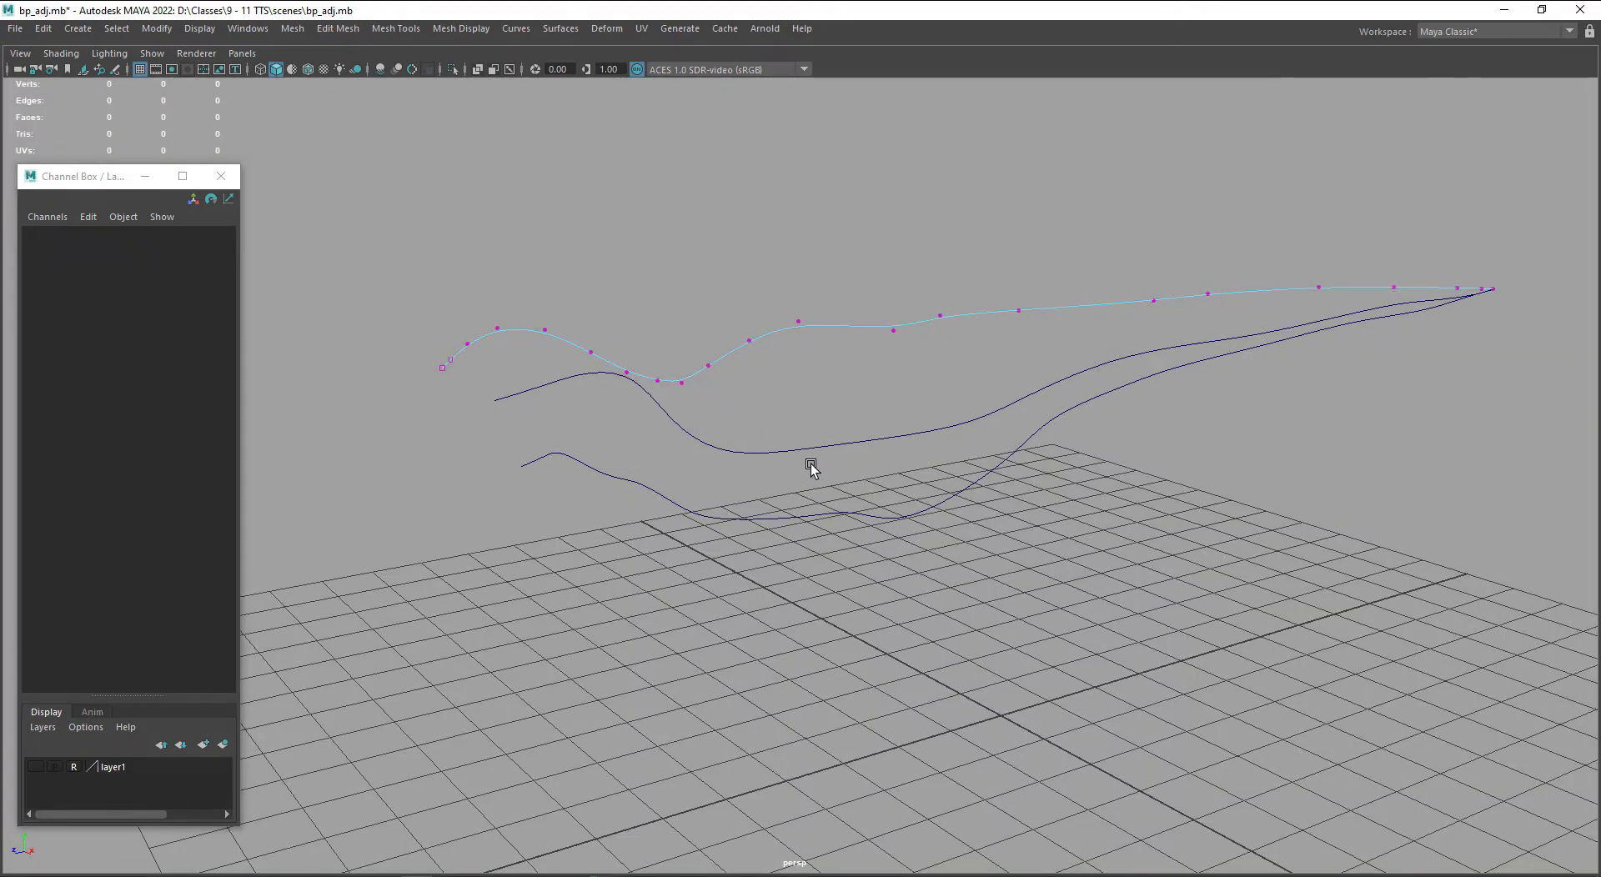
# - Display the middle and lower curves' control vertices for comparison with the upper curve, and return all three curves to object mode
pyautogui.moveTo(813, 445); pyautogui.dragTo(758, 480, button='right')
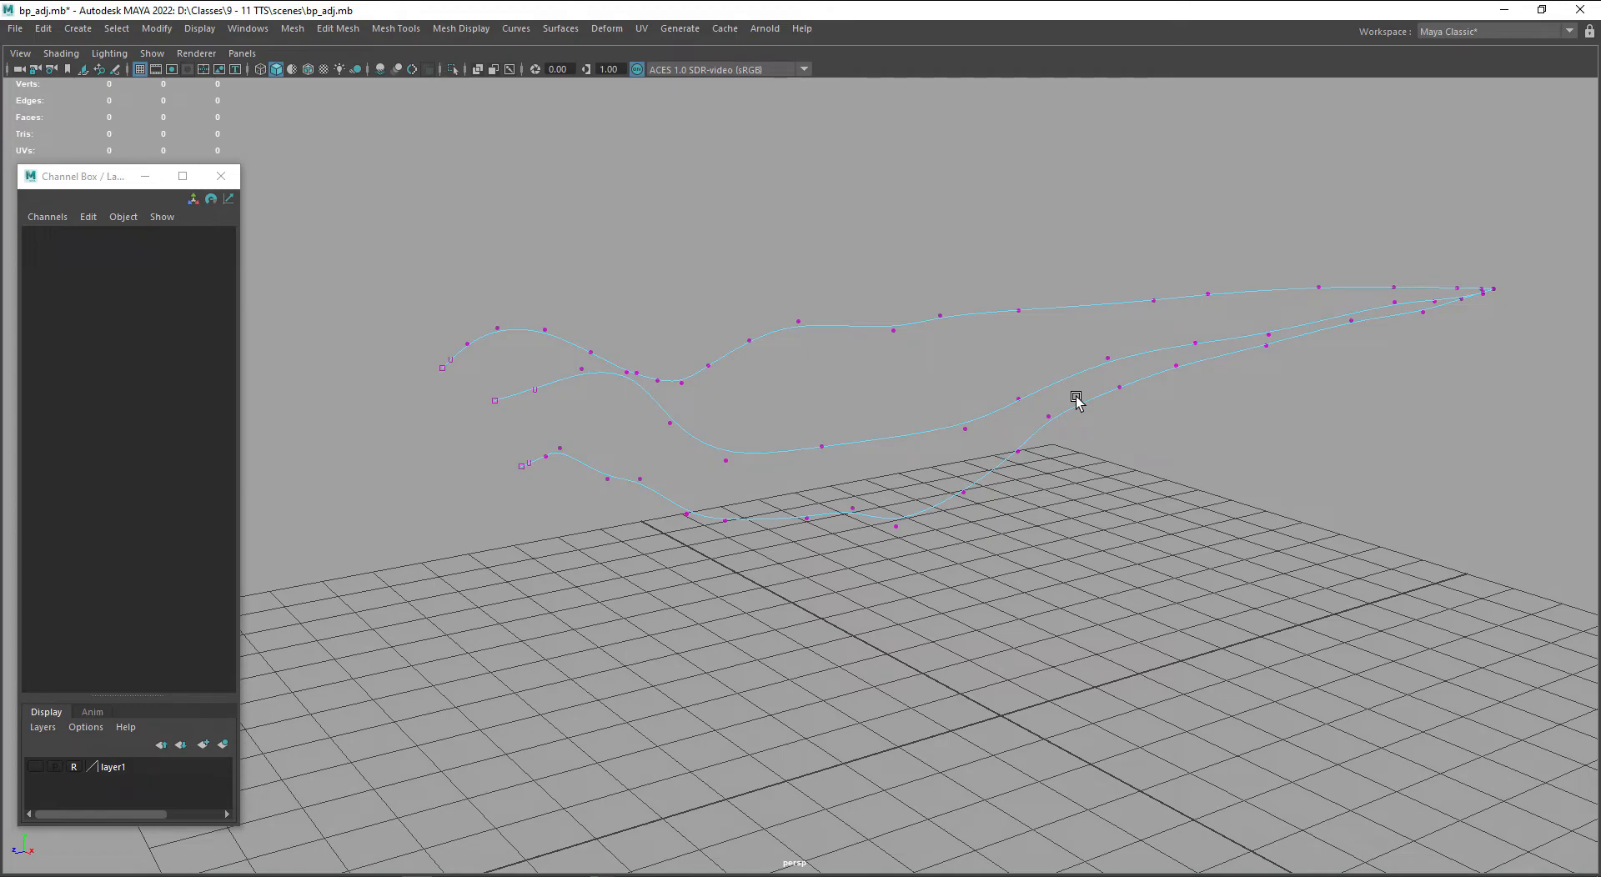
pyautogui.moveTo(1047, 424); pyautogui.dragTo(1134, 400, button='right')
pyautogui.moveTo(1034, 387); pyautogui.dragTo(1093, 369, button='right')
pyautogui.moveTo(1021, 311); pyautogui.dragTo(1082, 293, button='right')
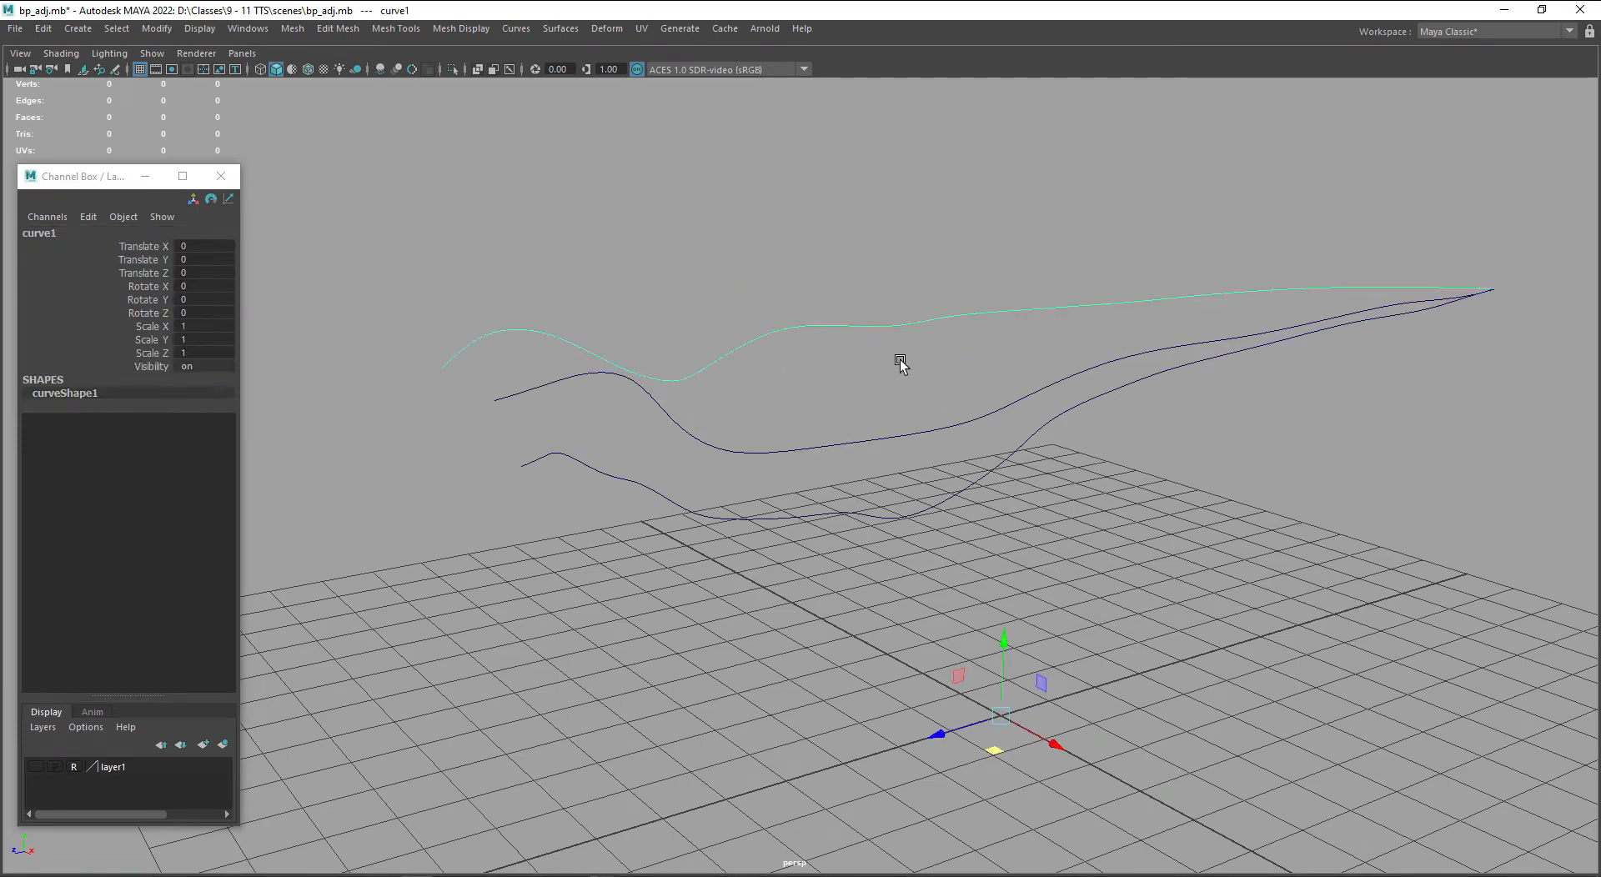
# - Try rebuilding the upper curve uniformly with 4 spans and 3 Cubic degree, check its control vertices, and undo the rebuild
pyautogui.click(517, 29)
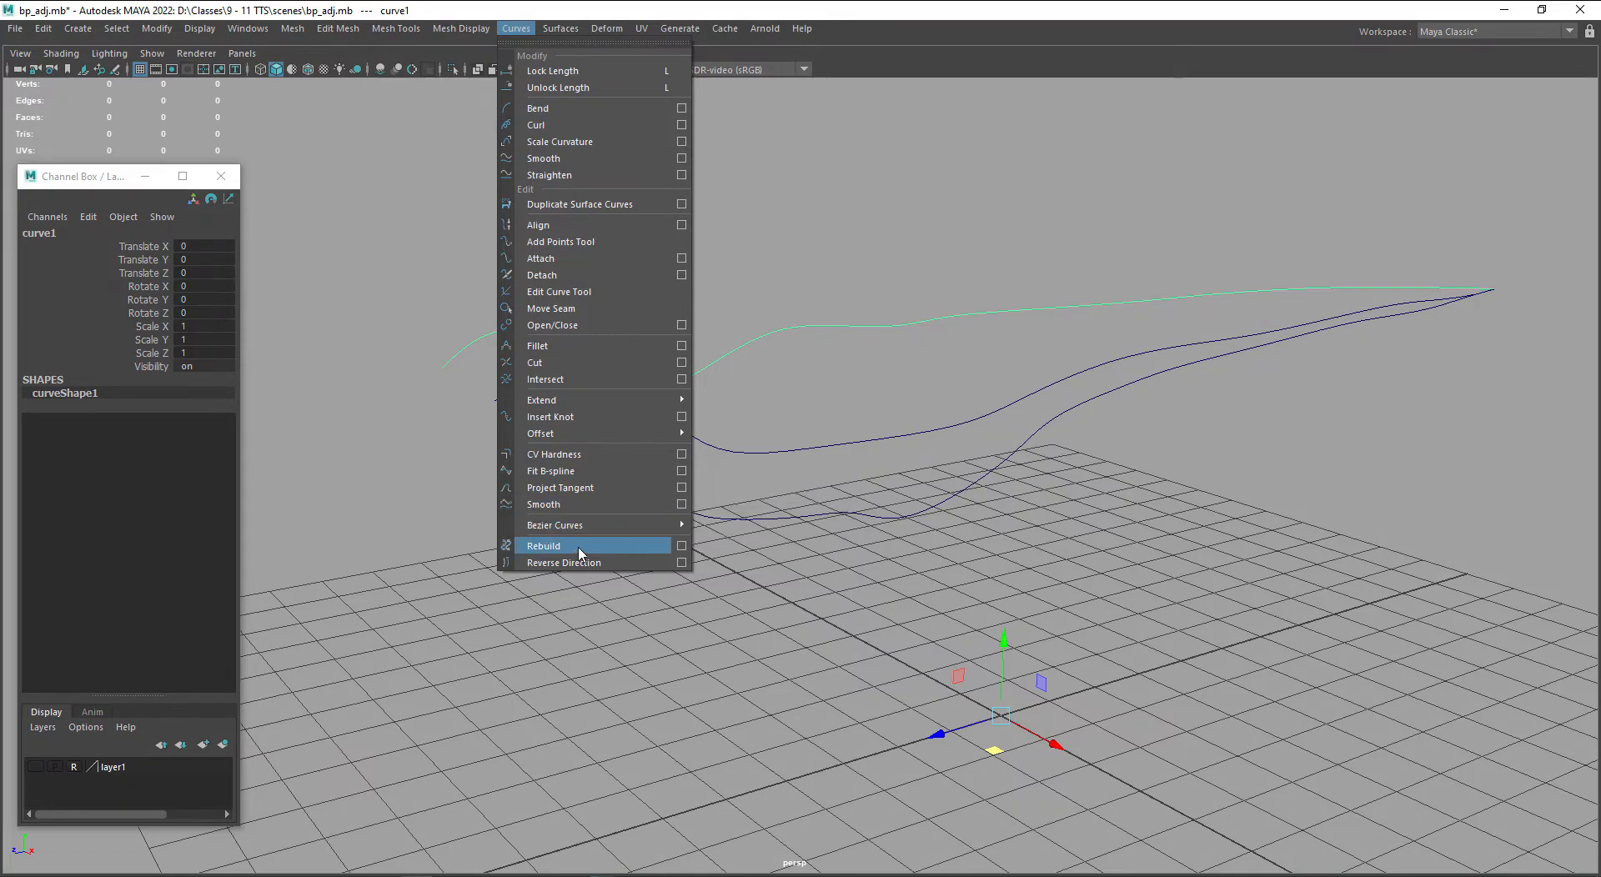
pyautogui.click(681, 547)
pyautogui.moveTo(713, 313); pyautogui.dragTo(232, 106)
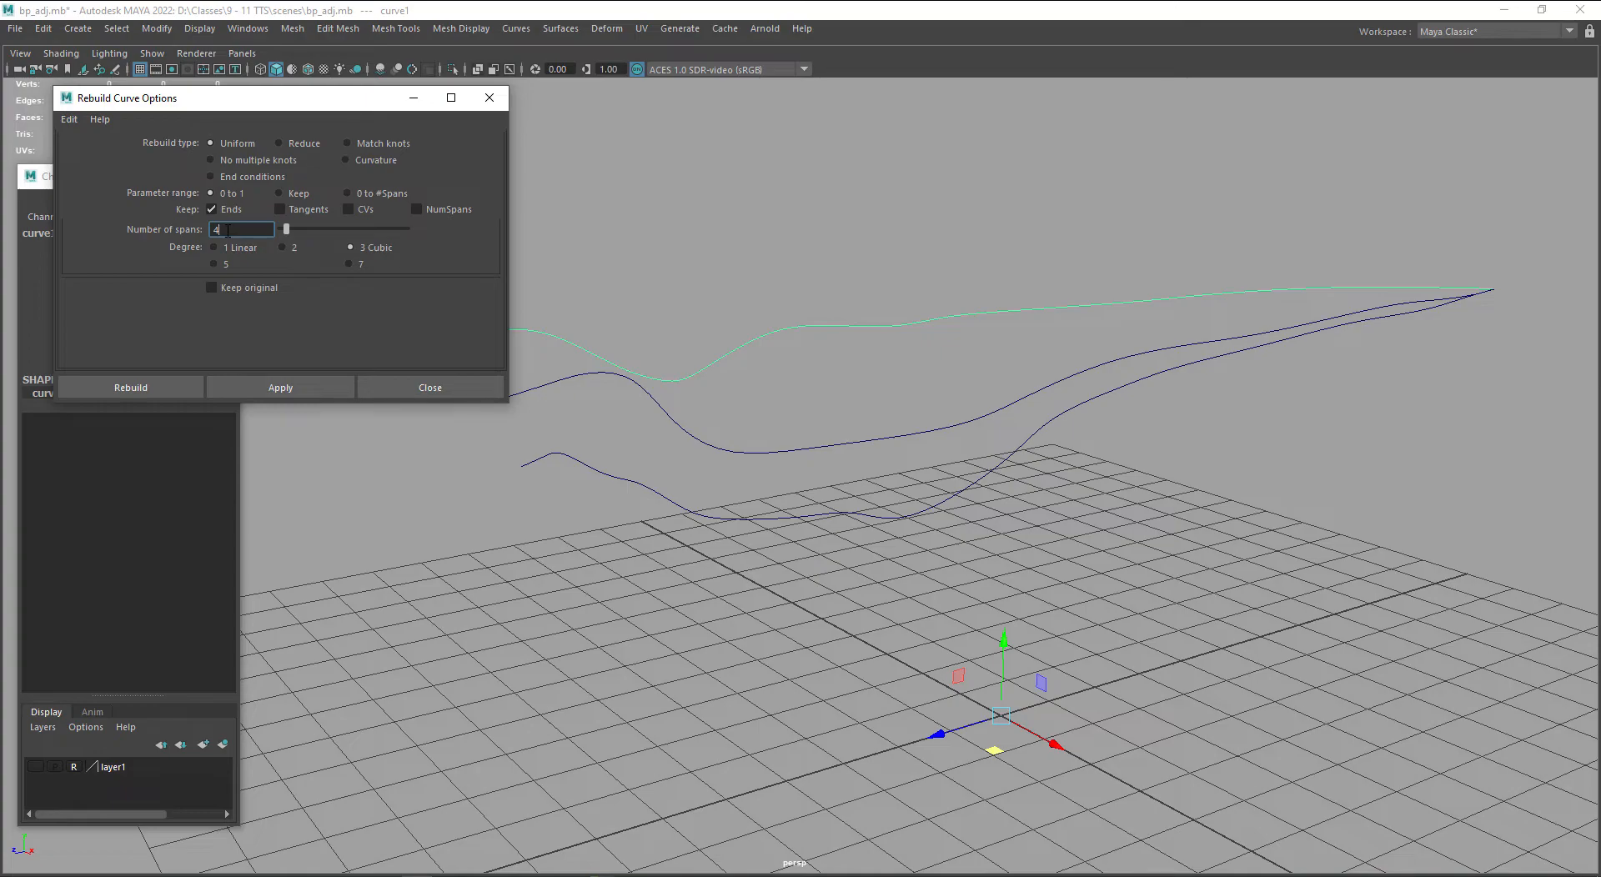
pyautogui.click(264, 383)
pyautogui.keyDown('alt'); pyautogui.moveTo(722, 563); pyautogui.dragTo(689, 554); pyautogui.keyUp('alt')
pyautogui.moveTo(791, 483); pyautogui.dragTo(679, 472, button='right')
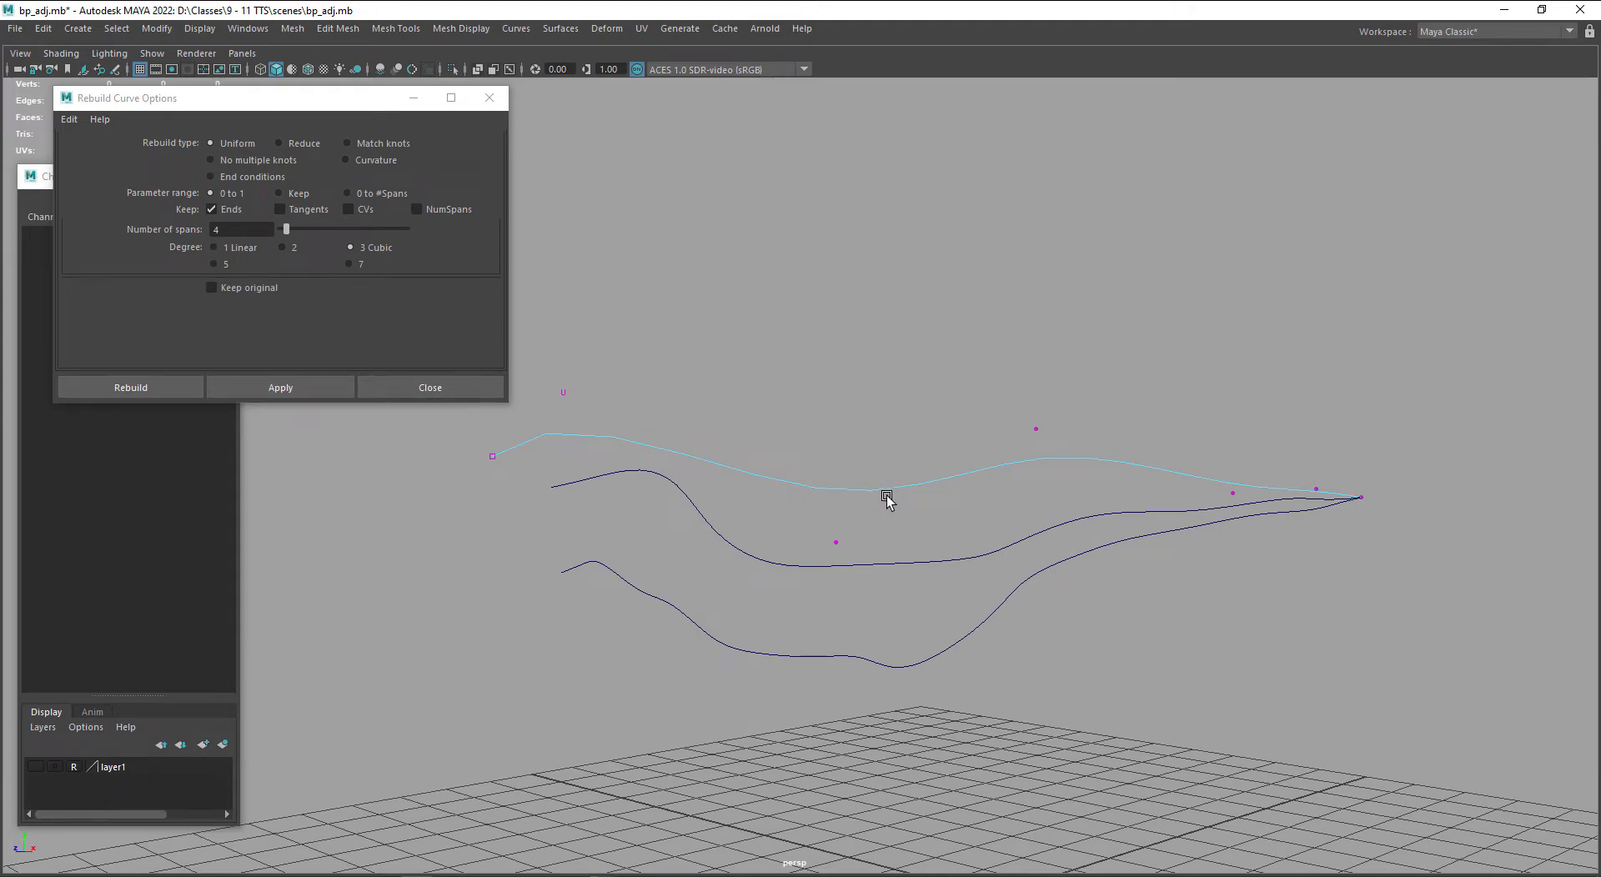
pyautogui.hotkey('ctrl', 'z')
pyautogui.hotkey('ctrl', 'z')
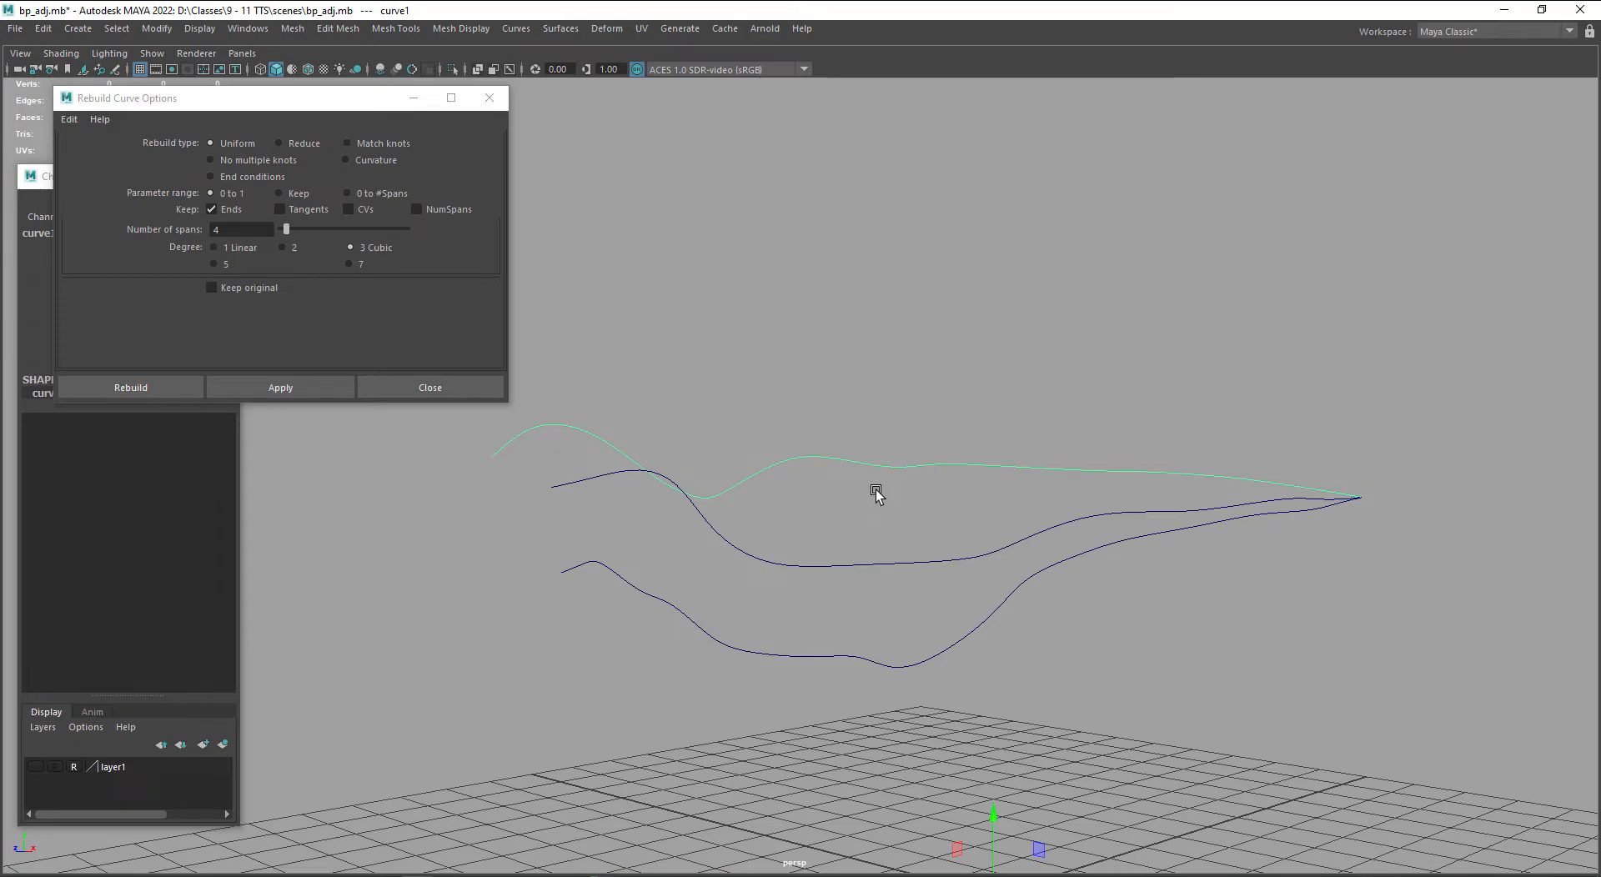
# - Display the control vertices of all three body curves to compare their number and spacing
pyautogui.moveTo(875, 466); pyautogui.dragTo(818, 490, button='right')
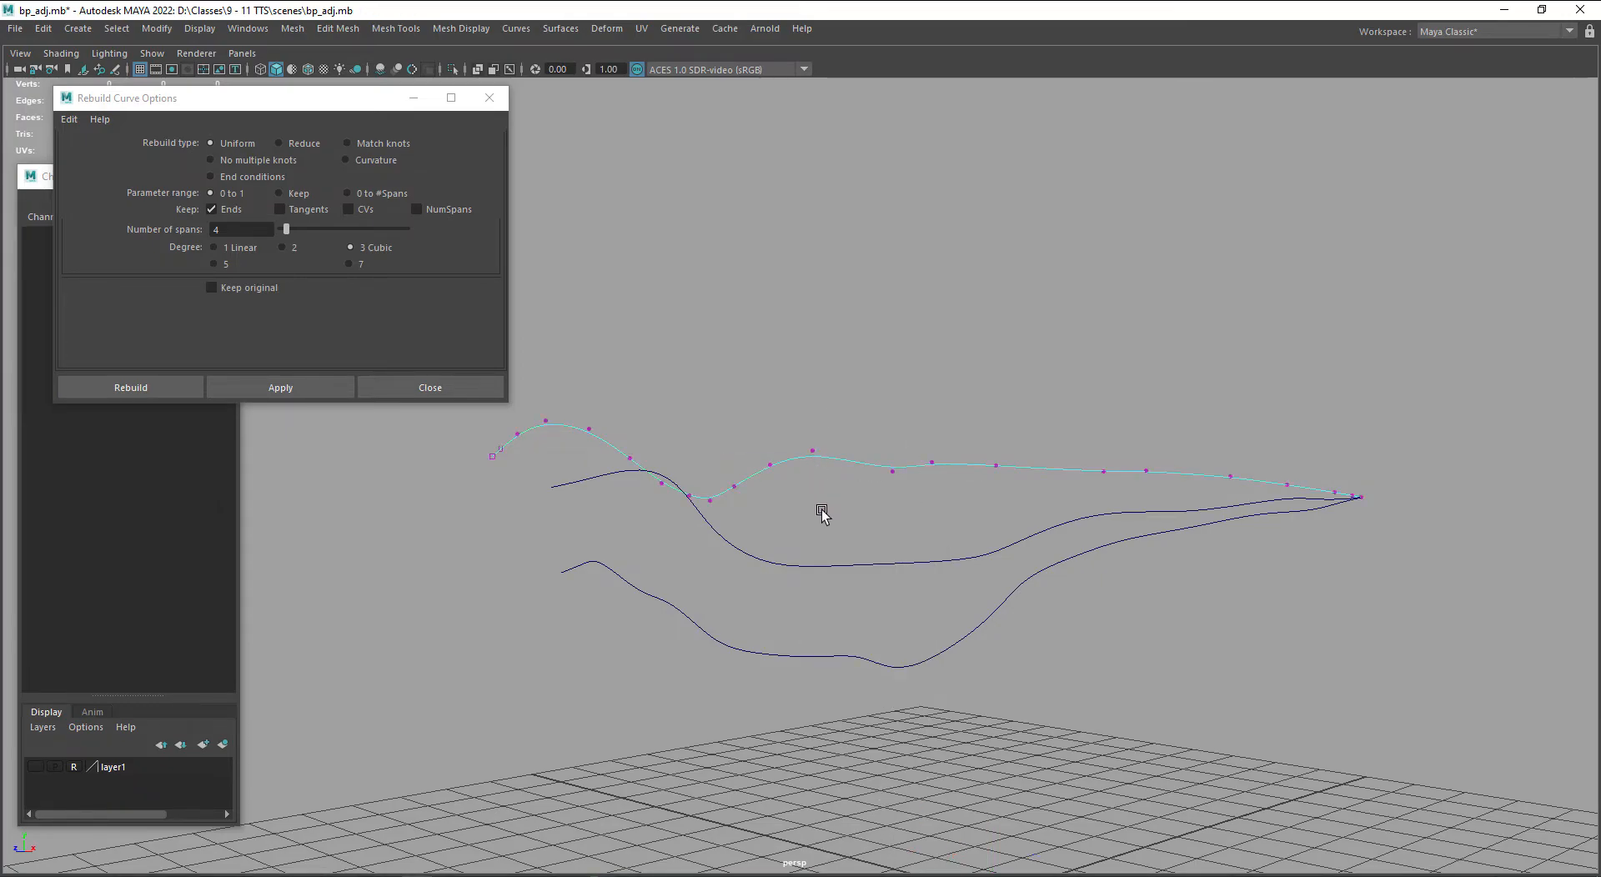
pyautogui.moveTo(833, 567); pyautogui.dragTo(752, 484, button='right')
pyautogui.moveTo(797, 656); pyautogui.dragTo(702, 470, button='right')
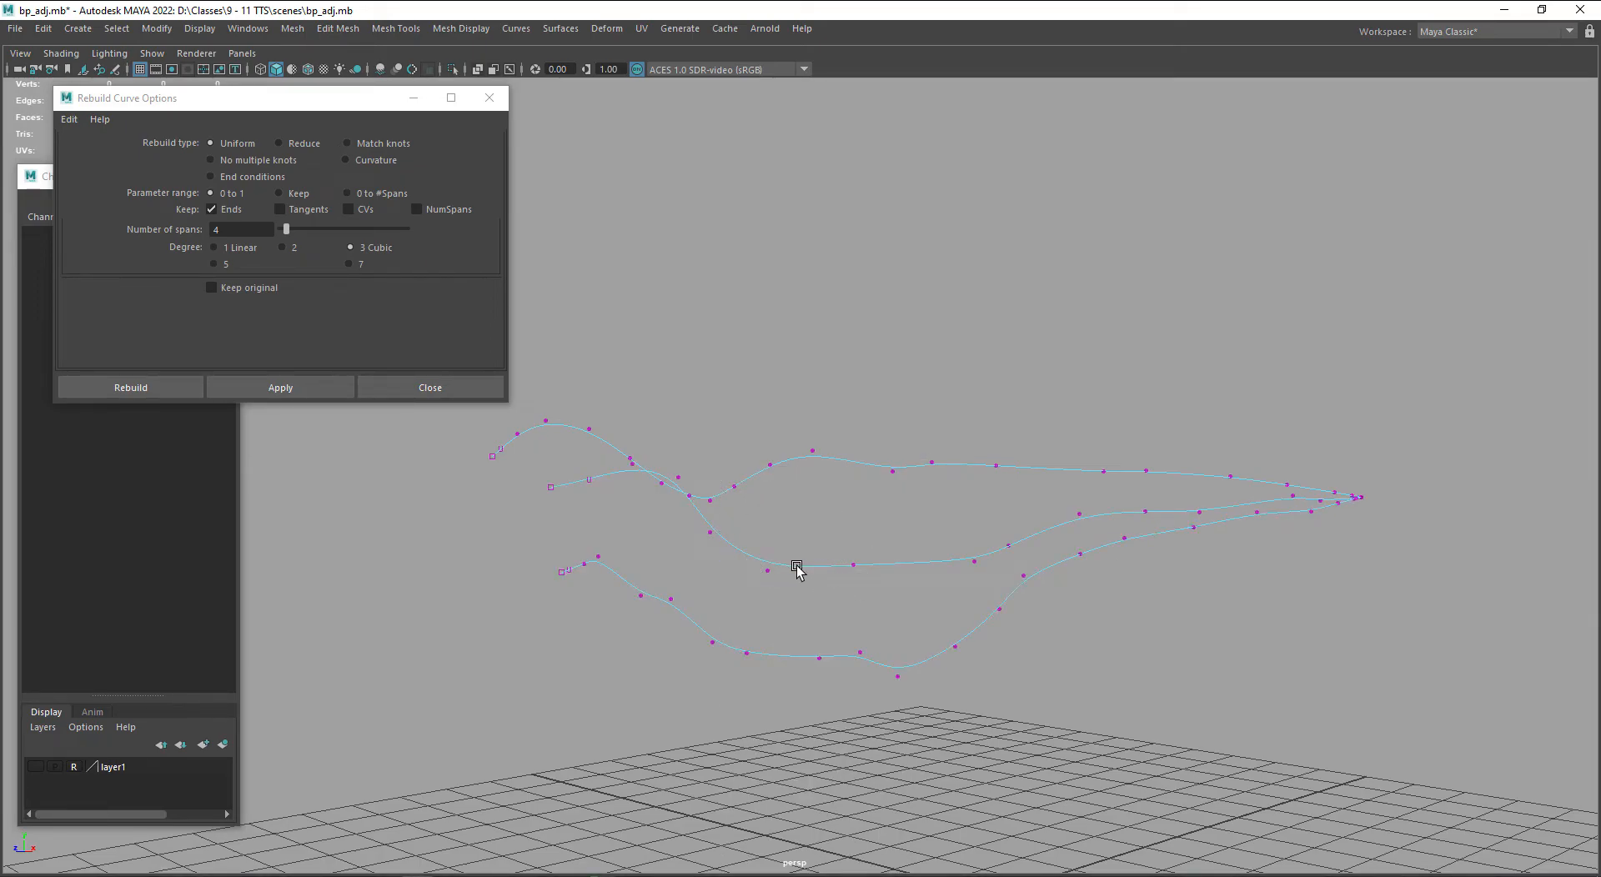
pyautogui.keyDown('alt'); pyautogui.moveTo(786, 583); pyautogui.dragTo(667, 602); pyautogui.keyUp('alt')
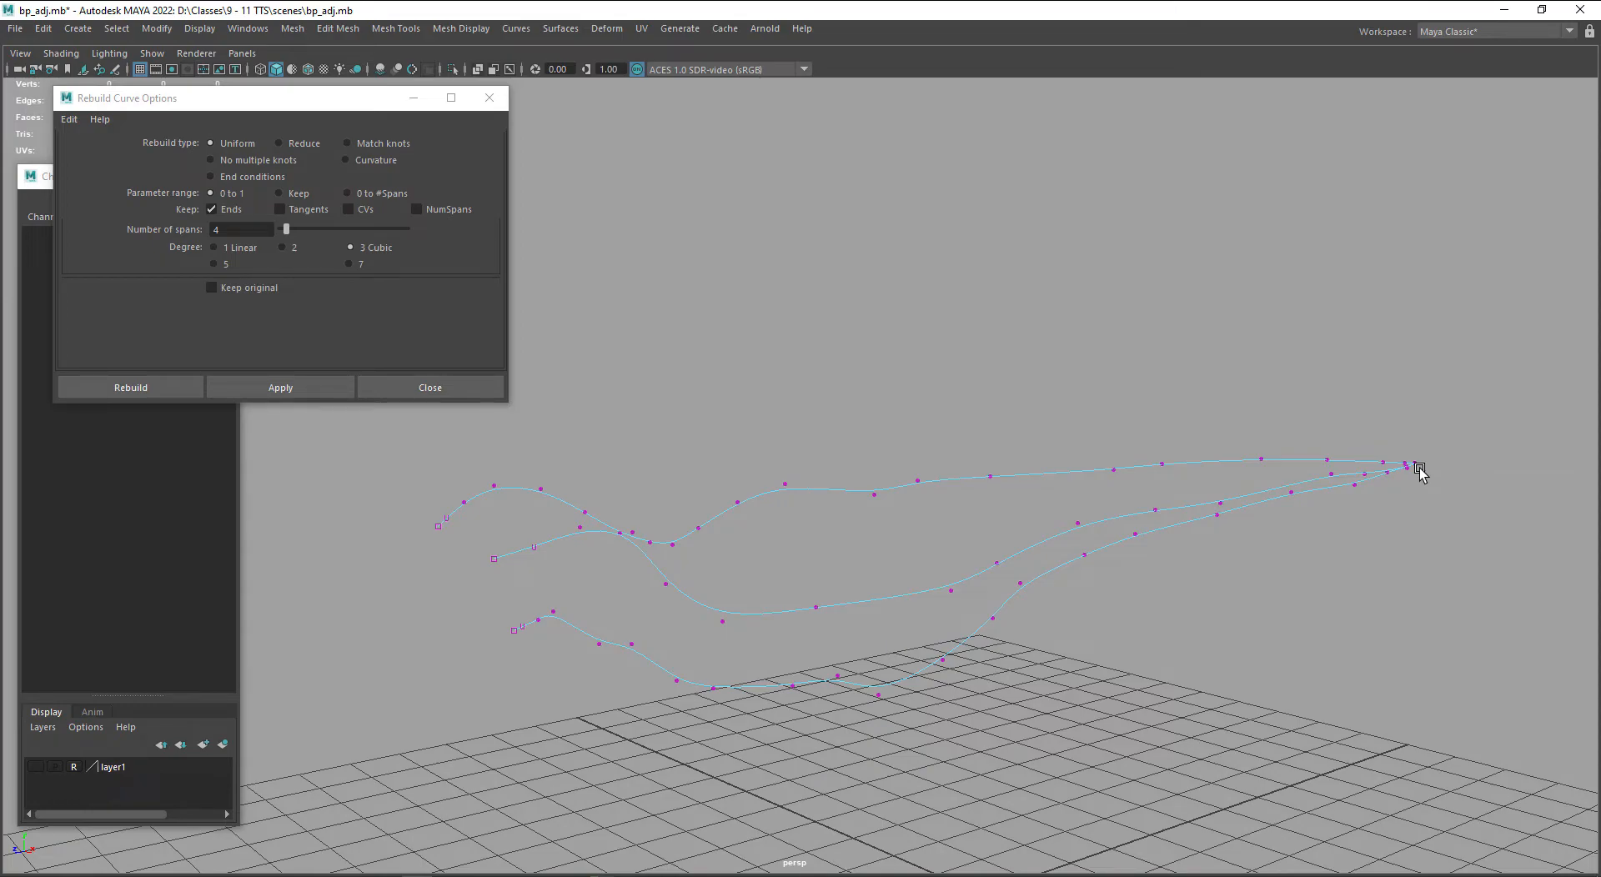
# - Rebuild the middle, upper and lower curves uniformly with 11 spans each, 3 Cubic degree and ends kept
pyautogui.moveTo(836, 474); pyautogui.dragTo(921, 463, button='right')
pyautogui.click(815, 615)
pyautogui.click(255, 228)
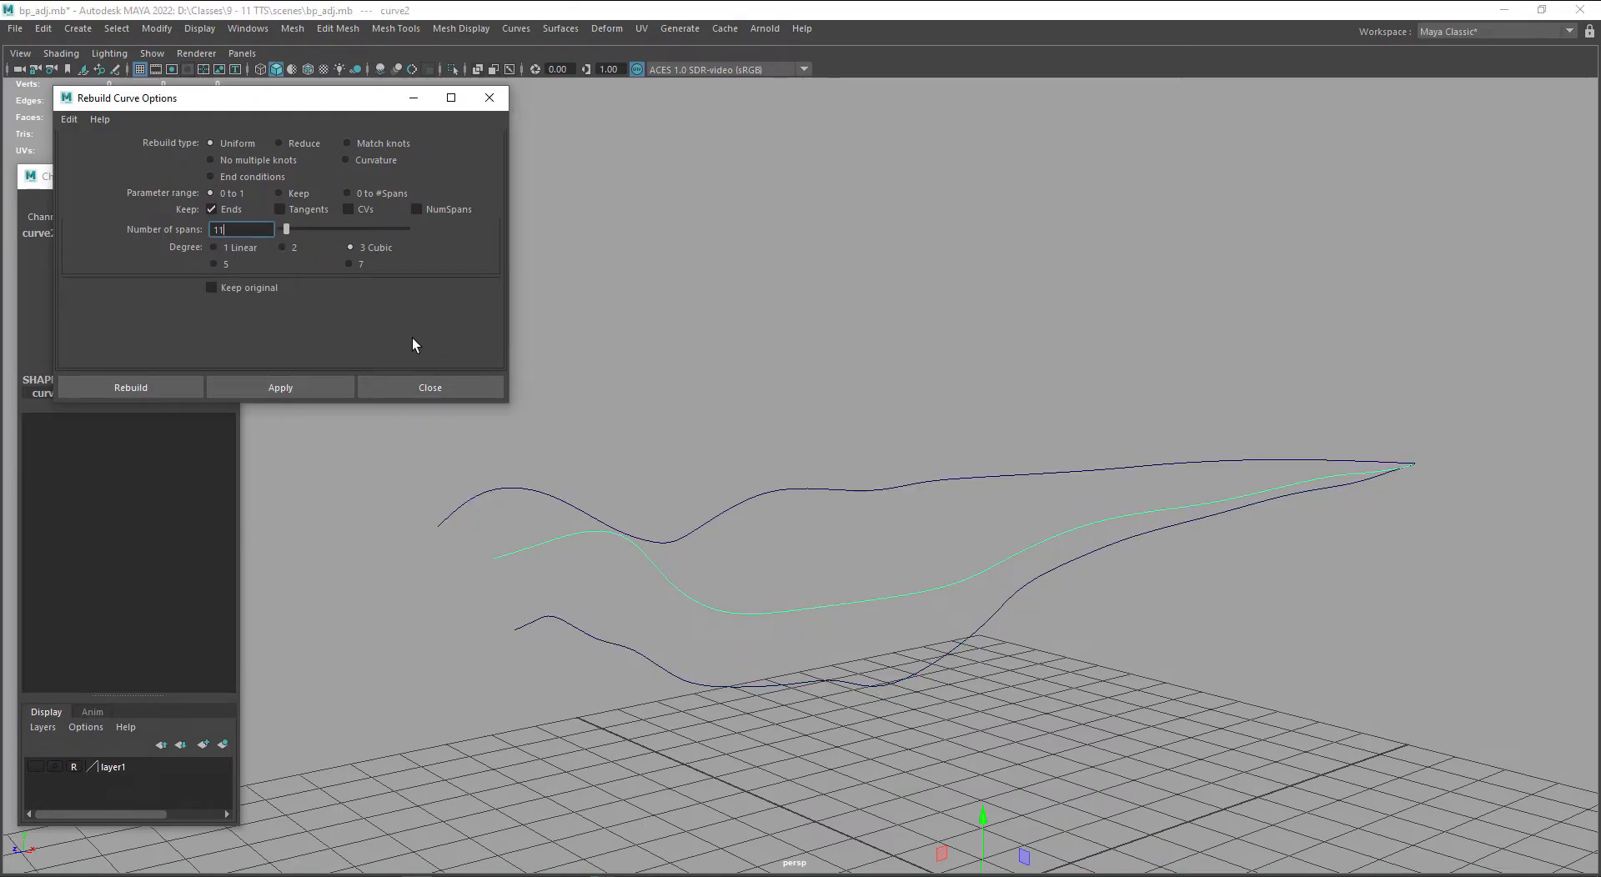
pyautogui.click(332, 386)
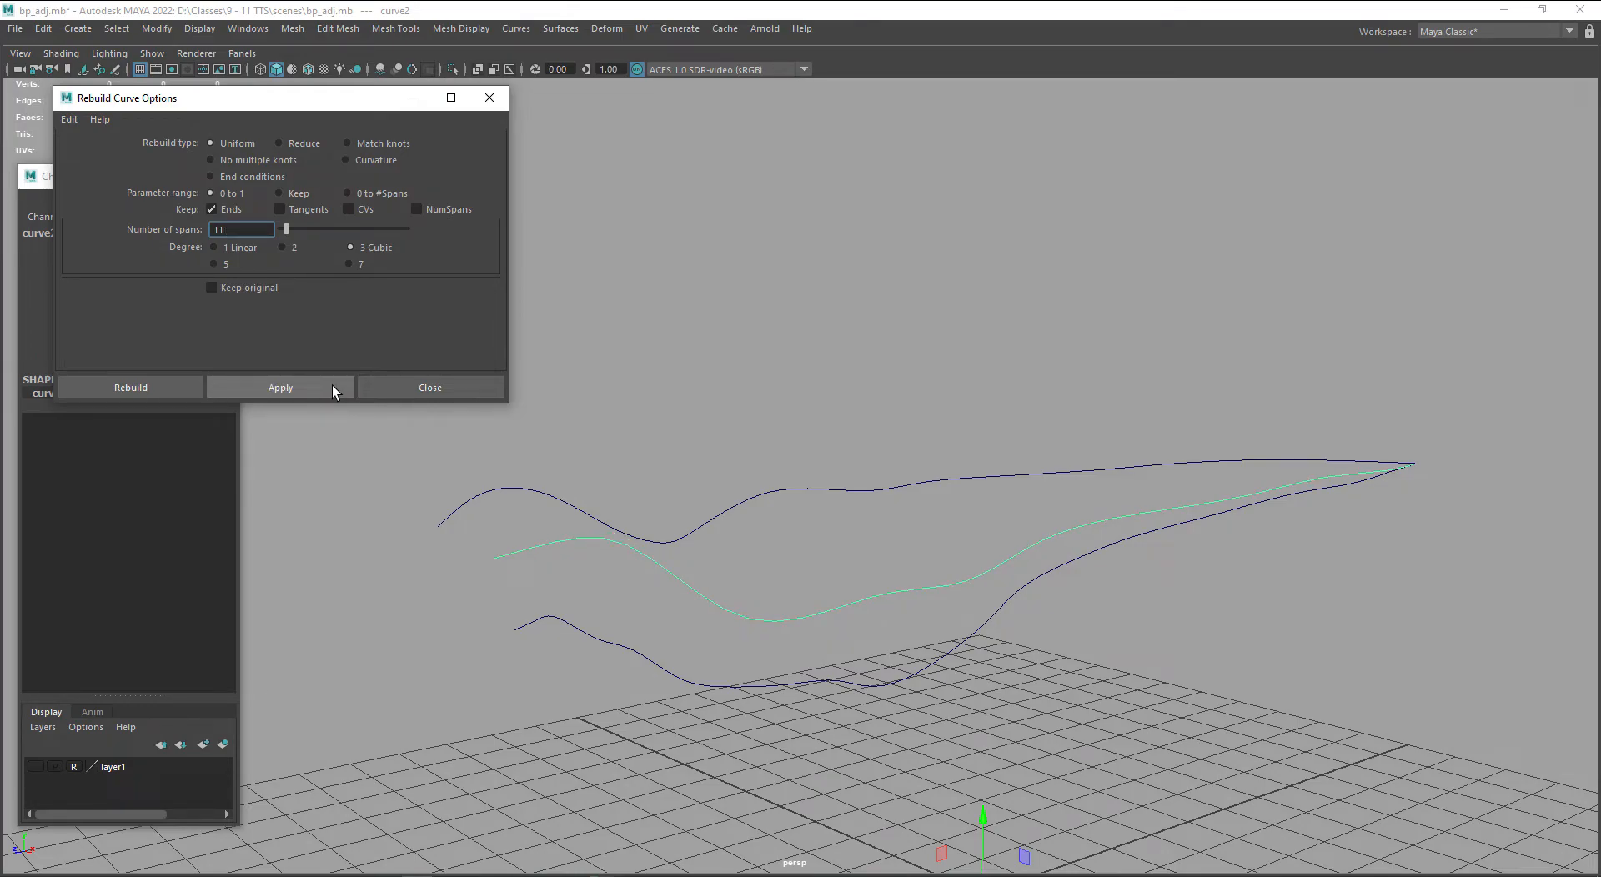
pyautogui.click(789, 490)
pyautogui.click(289, 385)
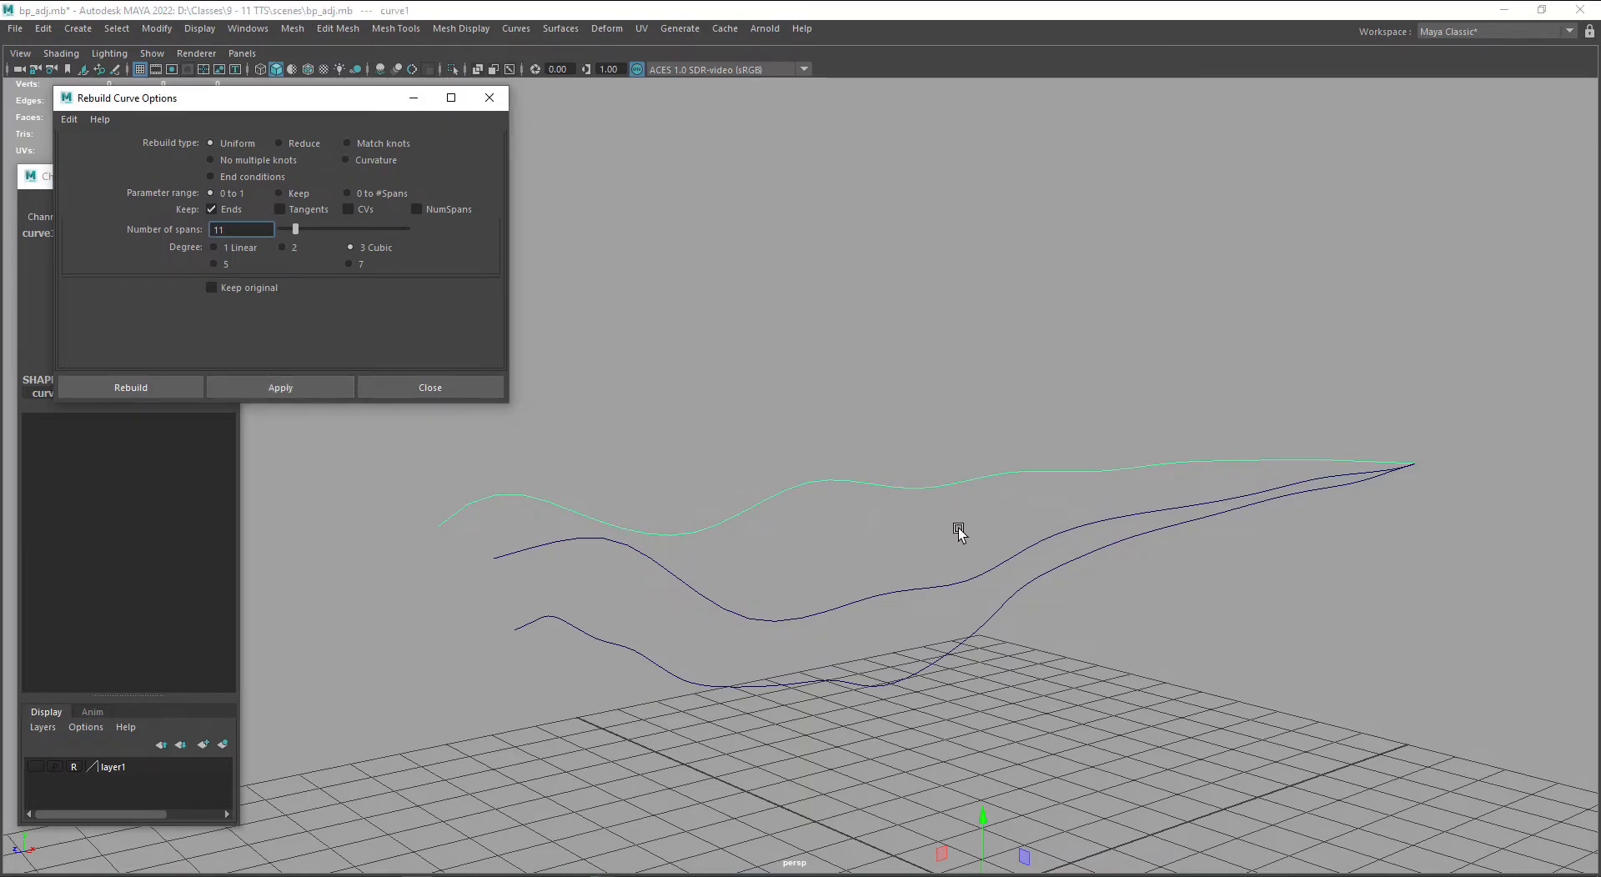
pyautogui.click(889, 690)
pyautogui.click(289, 386)
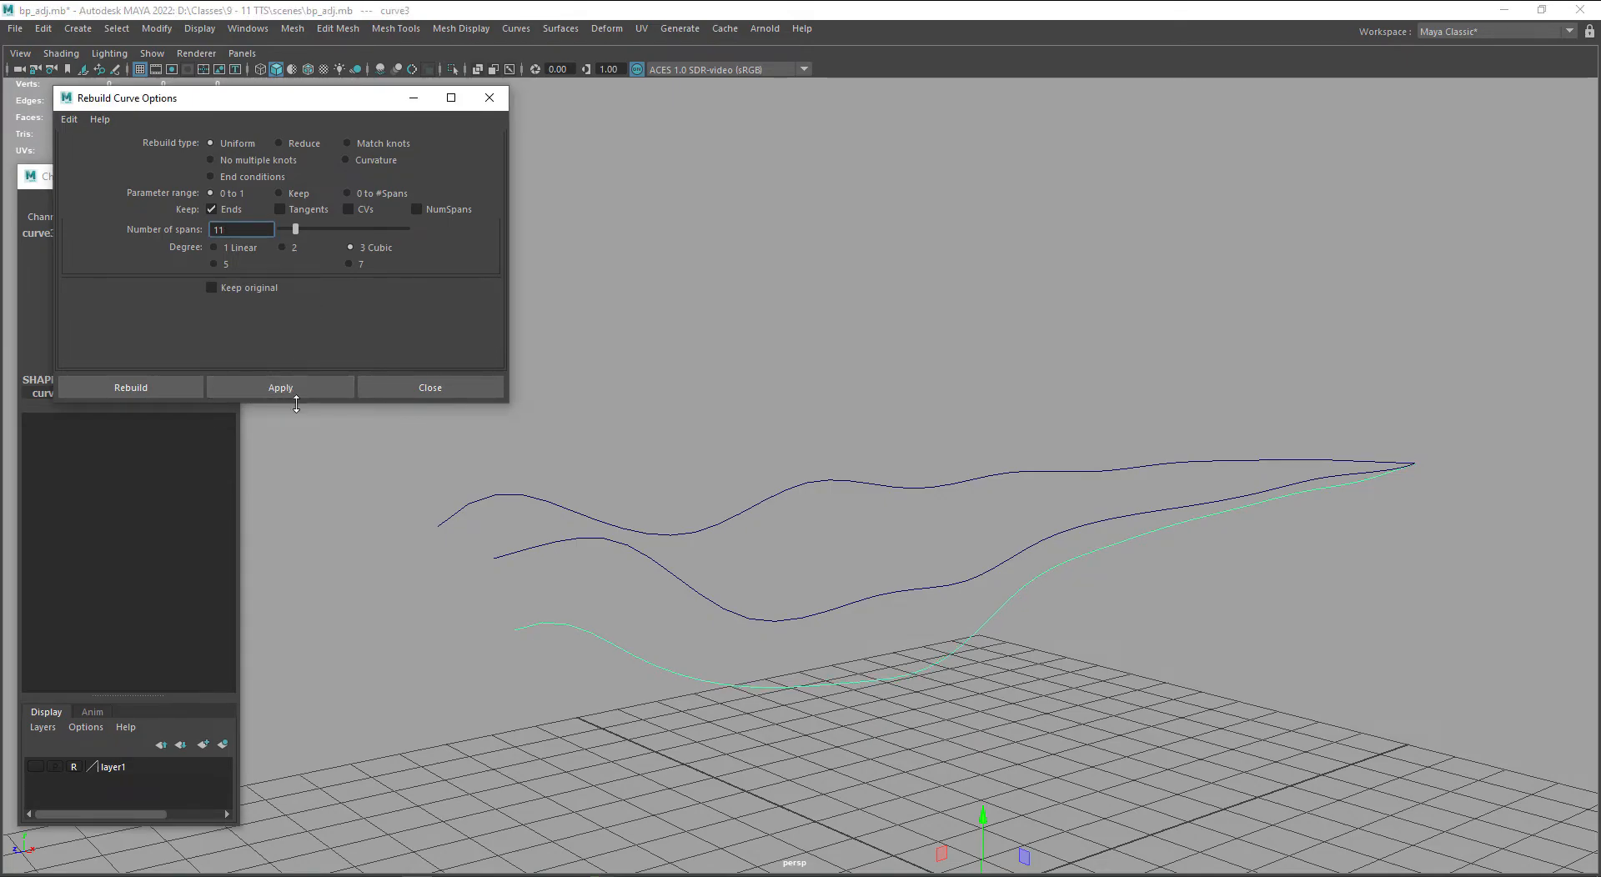
# - Inspect the rebuilt curves' control vertices, and return to object mode with the rebuild options closed and nothing selected
pyautogui.moveTo(913, 474); pyautogui.dragTo(827, 469, button='right')
pyautogui.moveTo(882, 590); pyautogui.dragTo(802, 481, button='right')
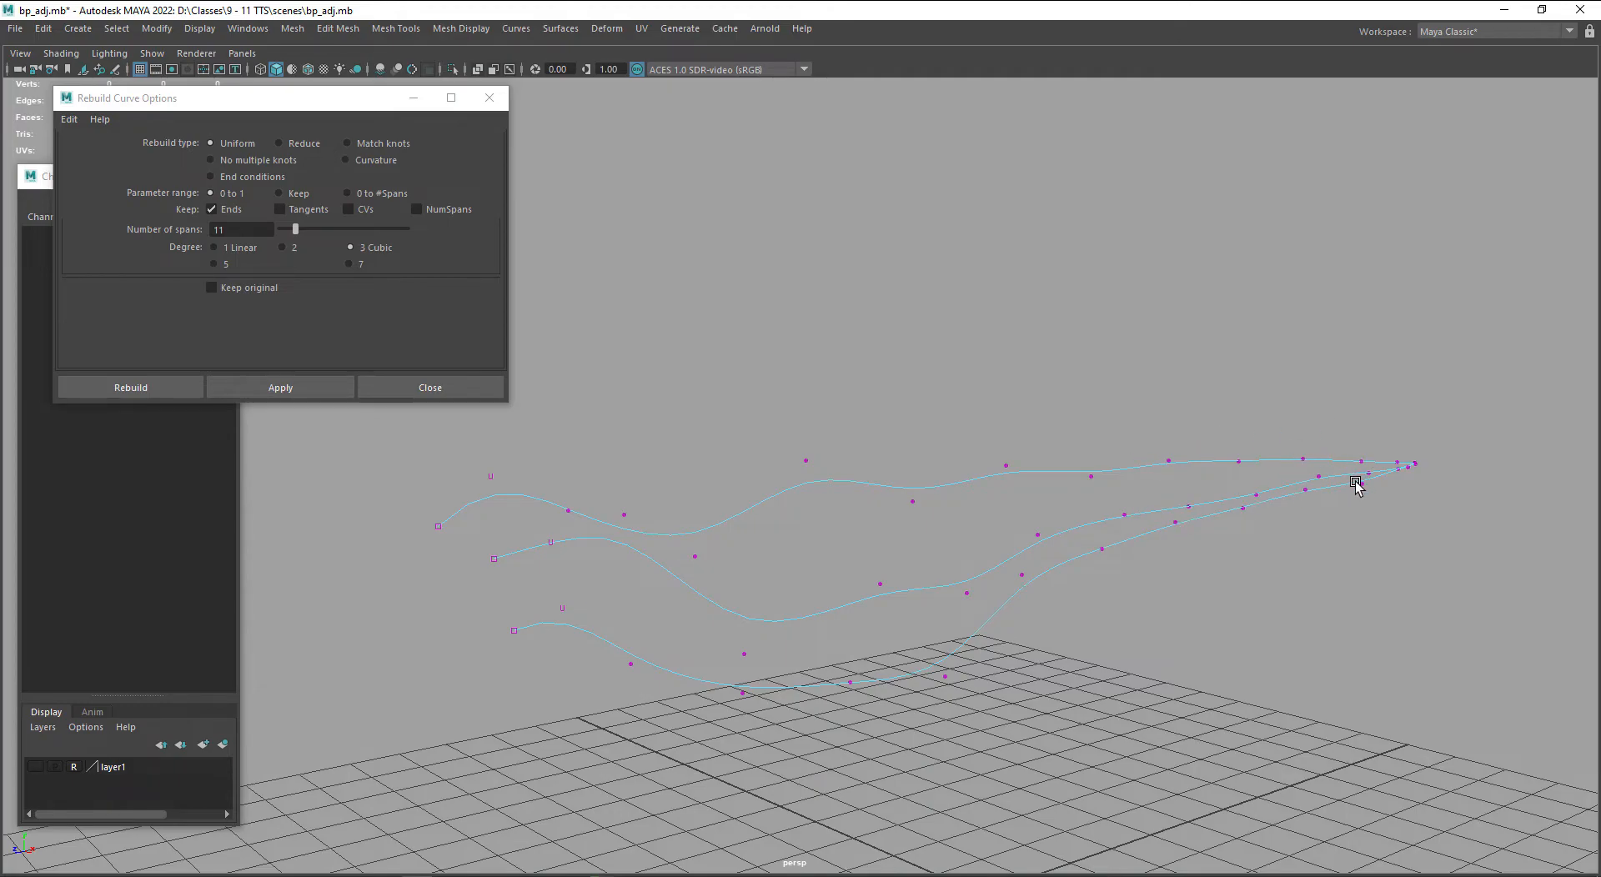
pyautogui.rightClick(880, 479)
pyautogui.moveTo(880, 486); pyautogui.dragTo(939, 457, button='right')
pyautogui.moveTo(926, 586); pyautogui.dragTo(988, 453, button='right')
pyautogui.moveTo(976, 627); pyautogui.dragTo(1072, 450, button='right')
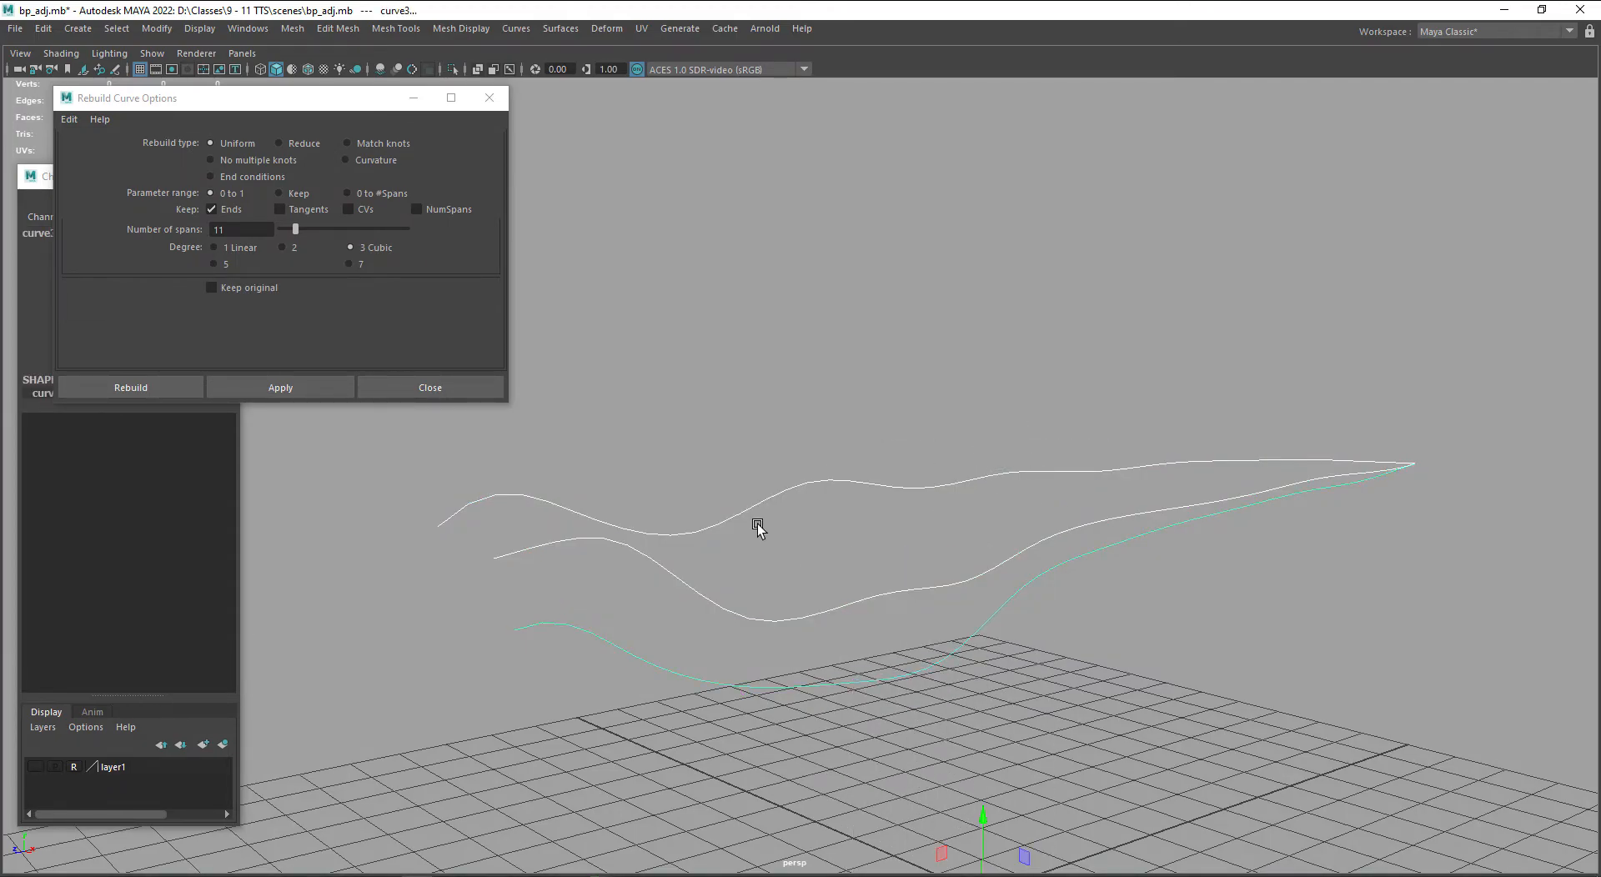
pyautogui.click(453, 392)
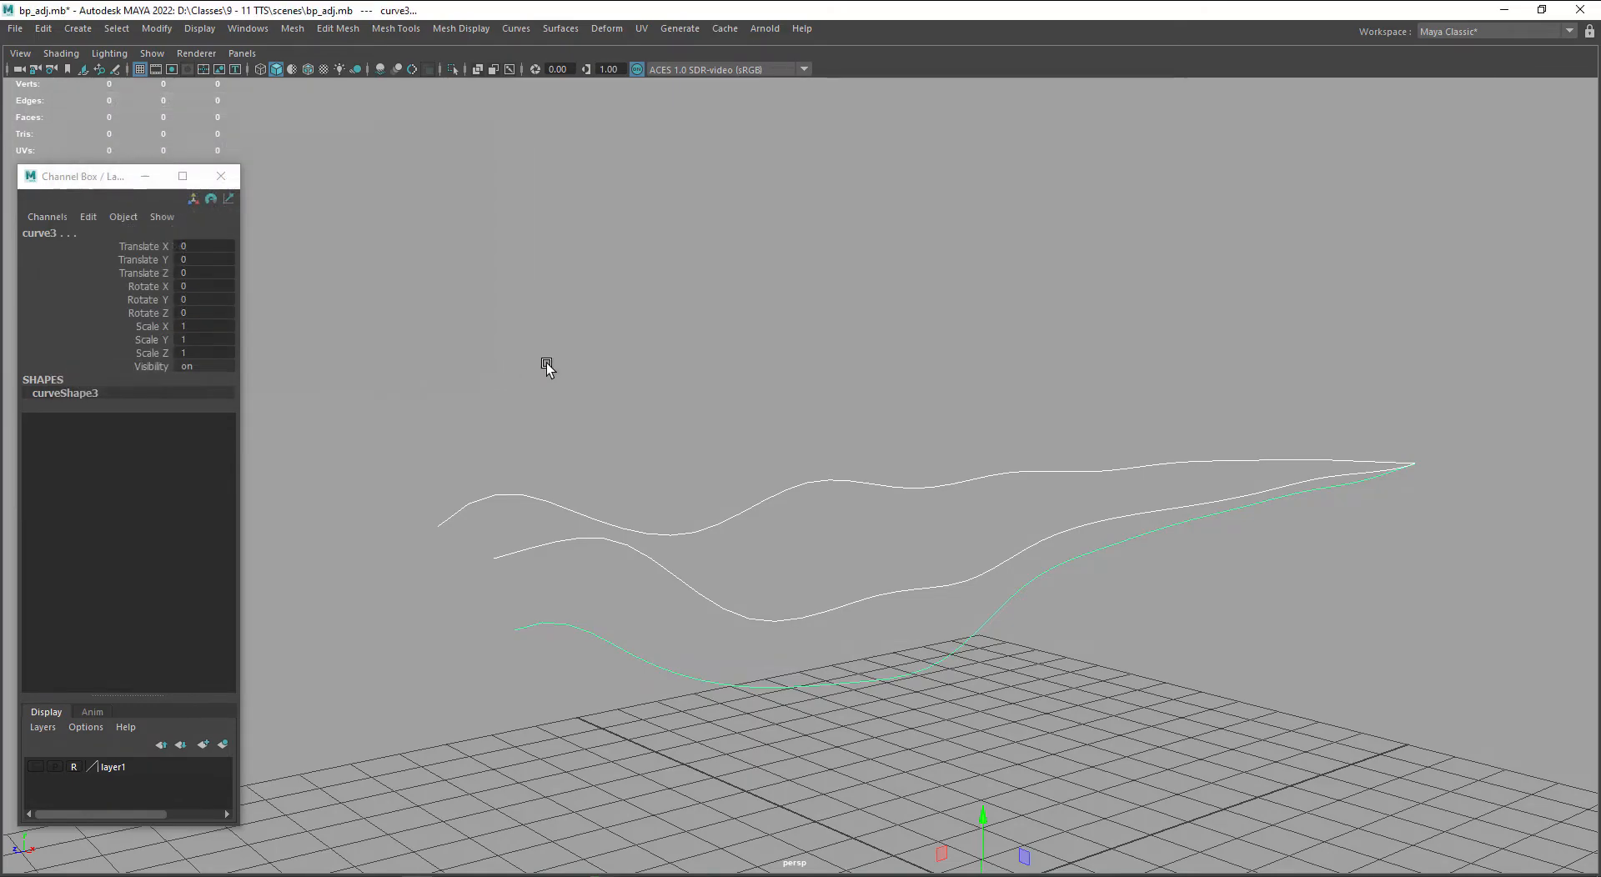
pyautogui.click(845, 413)
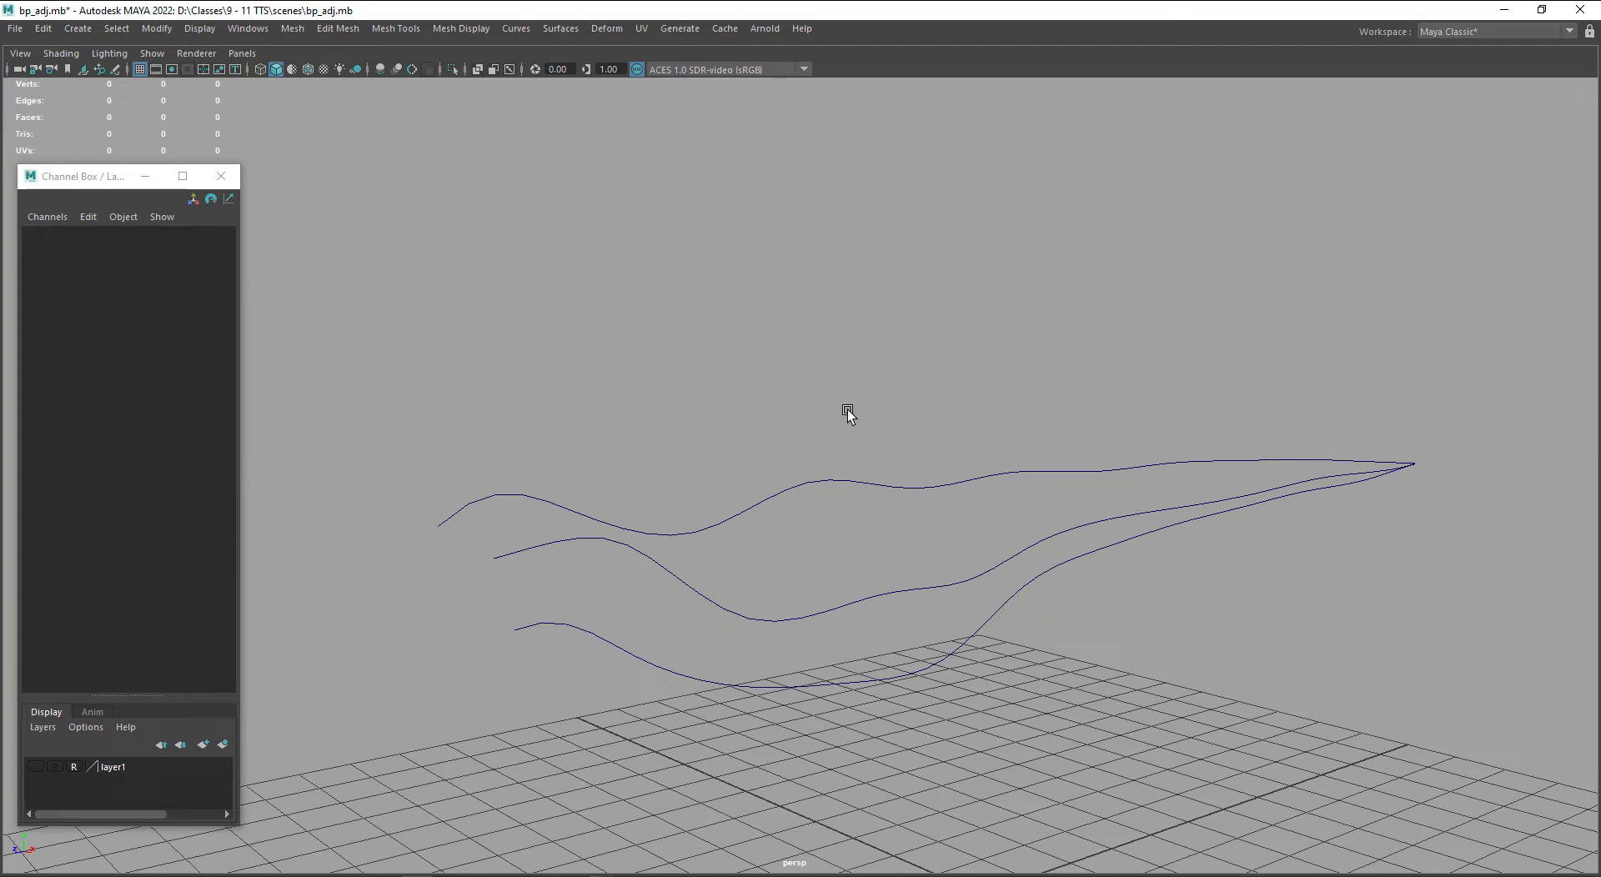
# - Select the upper curve and show layer1's reference image behind it in the side view
pyautogui.moveTo(848, 410); pyautogui.dragTo(913, 502)
pyautogui.press('space')
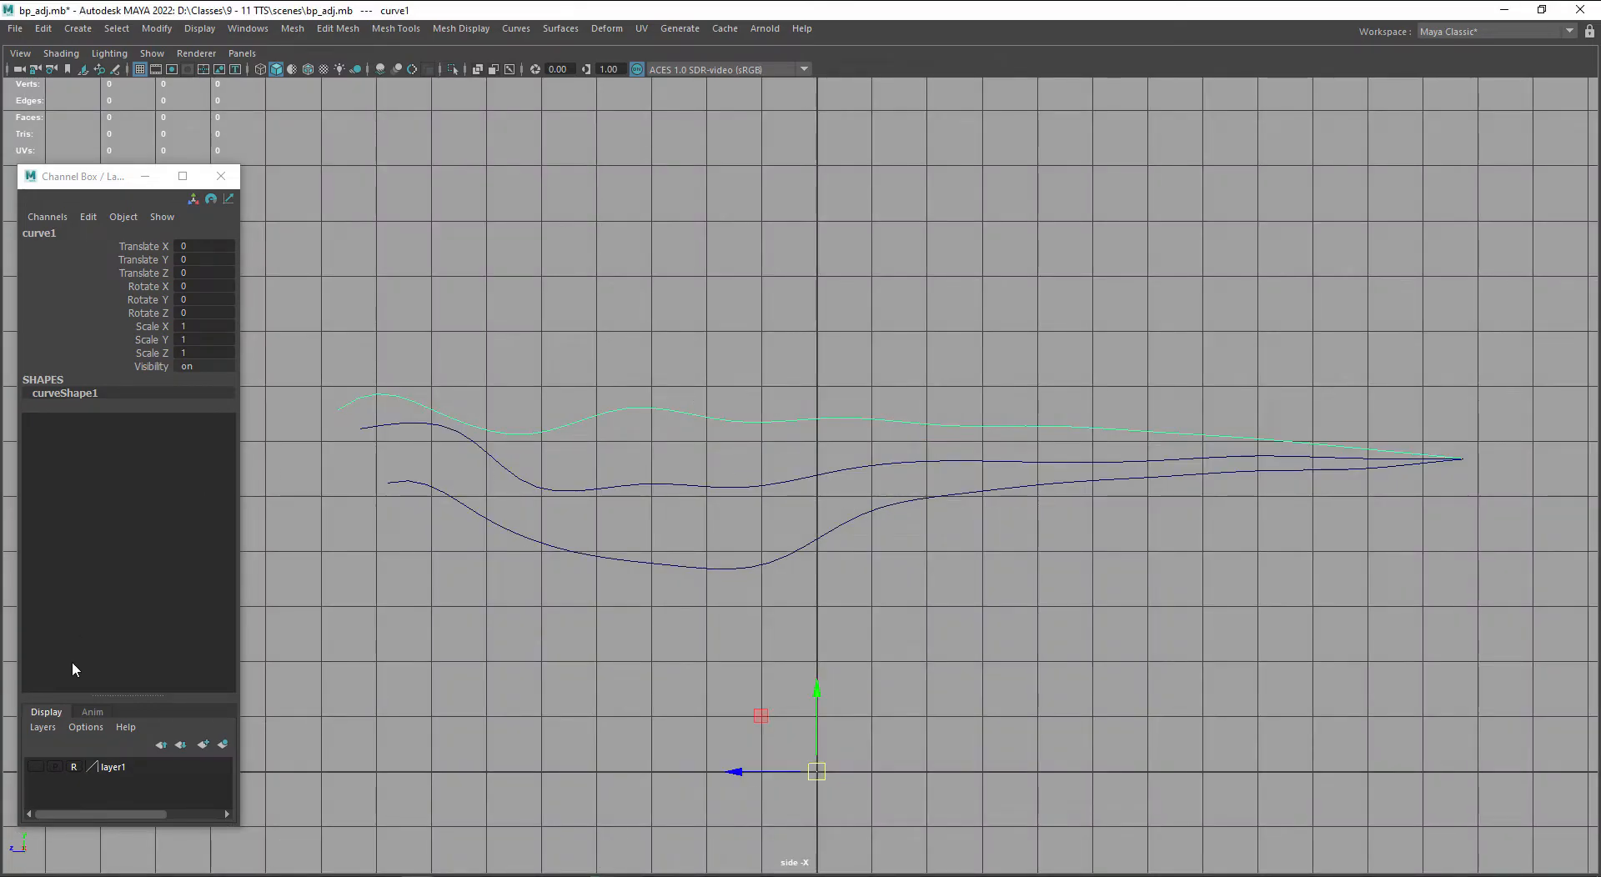
pyautogui.click(35, 766)
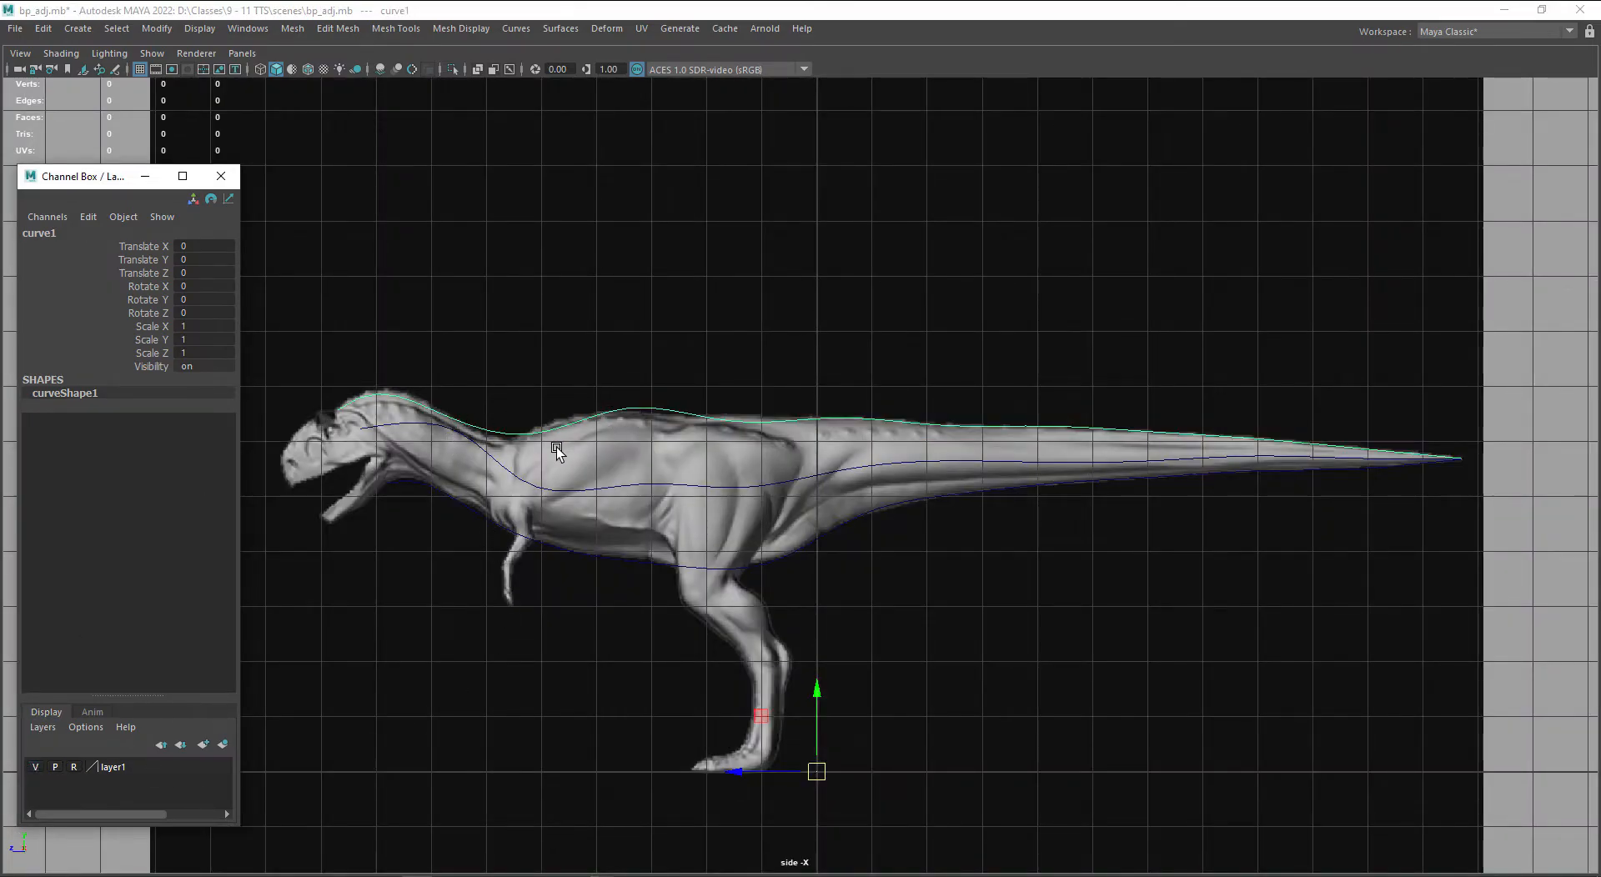
pyautogui.scroll(2, 584, 438)
pyautogui.keyDown('alt'); pyautogui.moveTo(606, 443); pyautogui.dragTo(704, 448, button='middle'); pyautogui.keyUp('alt')
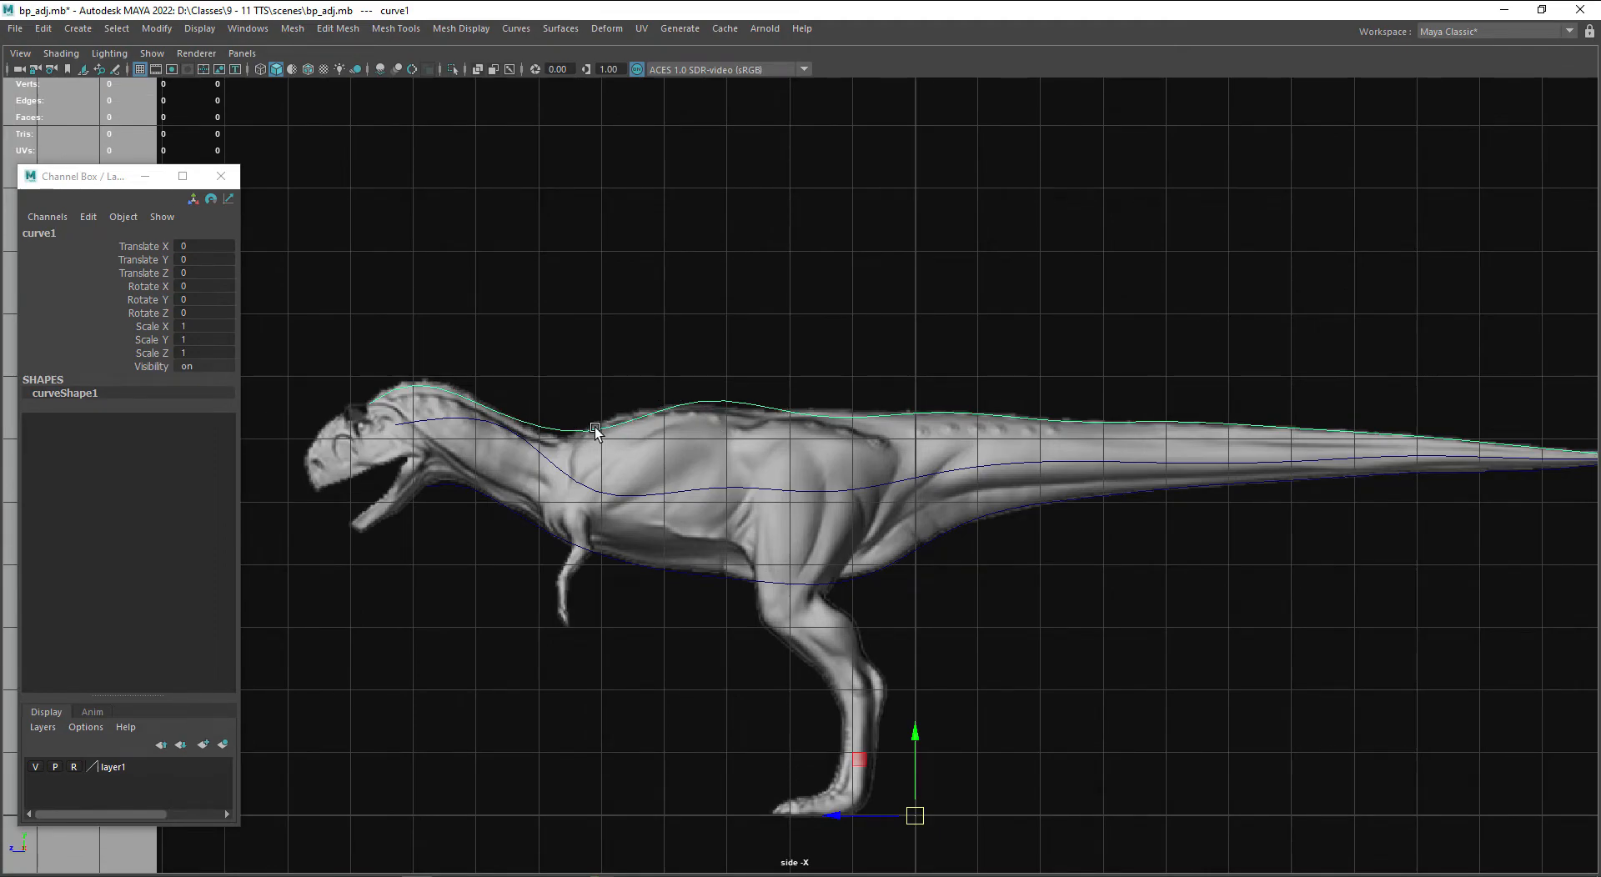
pyautogui.scroll(2, 595, 427)
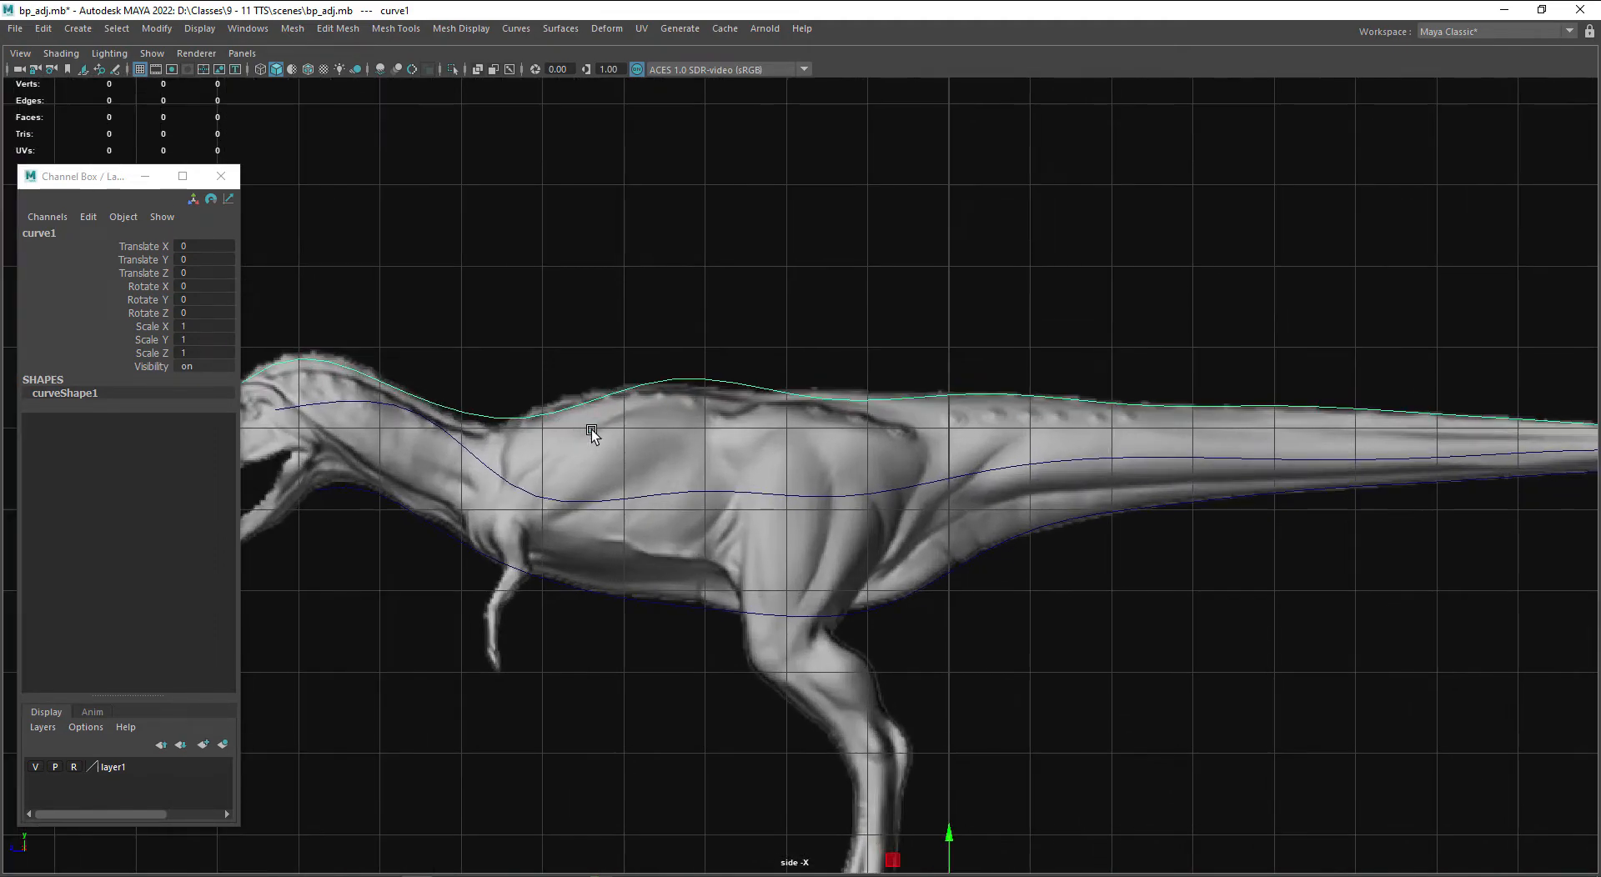
pyautogui.keyDown('alt'); pyautogui.moveTo(595, 427); pyautogui.dragTo(750, 445, button='middle'); pyautogui.keyUp('alt')
# - Move the upper curve's control vertices at the neck base, shoulder and hip to follow the dinosaur's back outline
pyautogui.moveTo(768, 427); pyautogui.dragTo(722, 465, button='right')
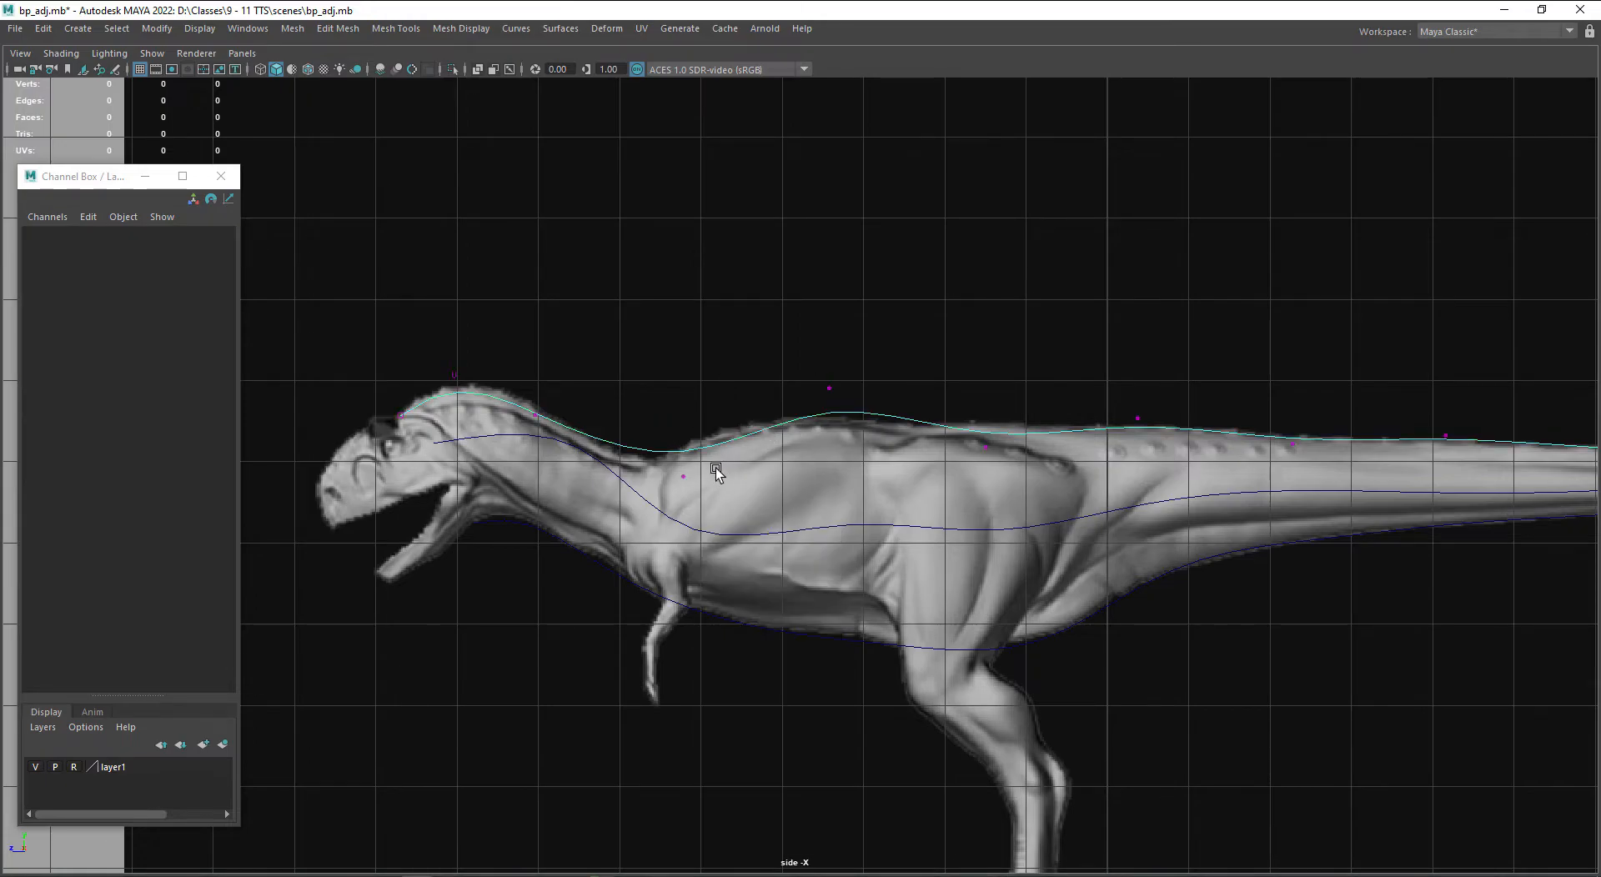
pyautogui.click(686, 477)
pyautogui.moveTo(626, 419); pyautogui.dragTo(604, 428)
pyautogui.moveTo(863, 357); pyautogui.dragTo(816, 422)
pyautogui.moveTo(855, 477); pyautogui.dragTo(780, 483, button='middle')
pyautogui.moveTo(1043, 401); pyautogui.dragTo(965, 485)
pyautogui.moveTo(981, 514); pyautogui.dragTo(979, 507, button='middle')
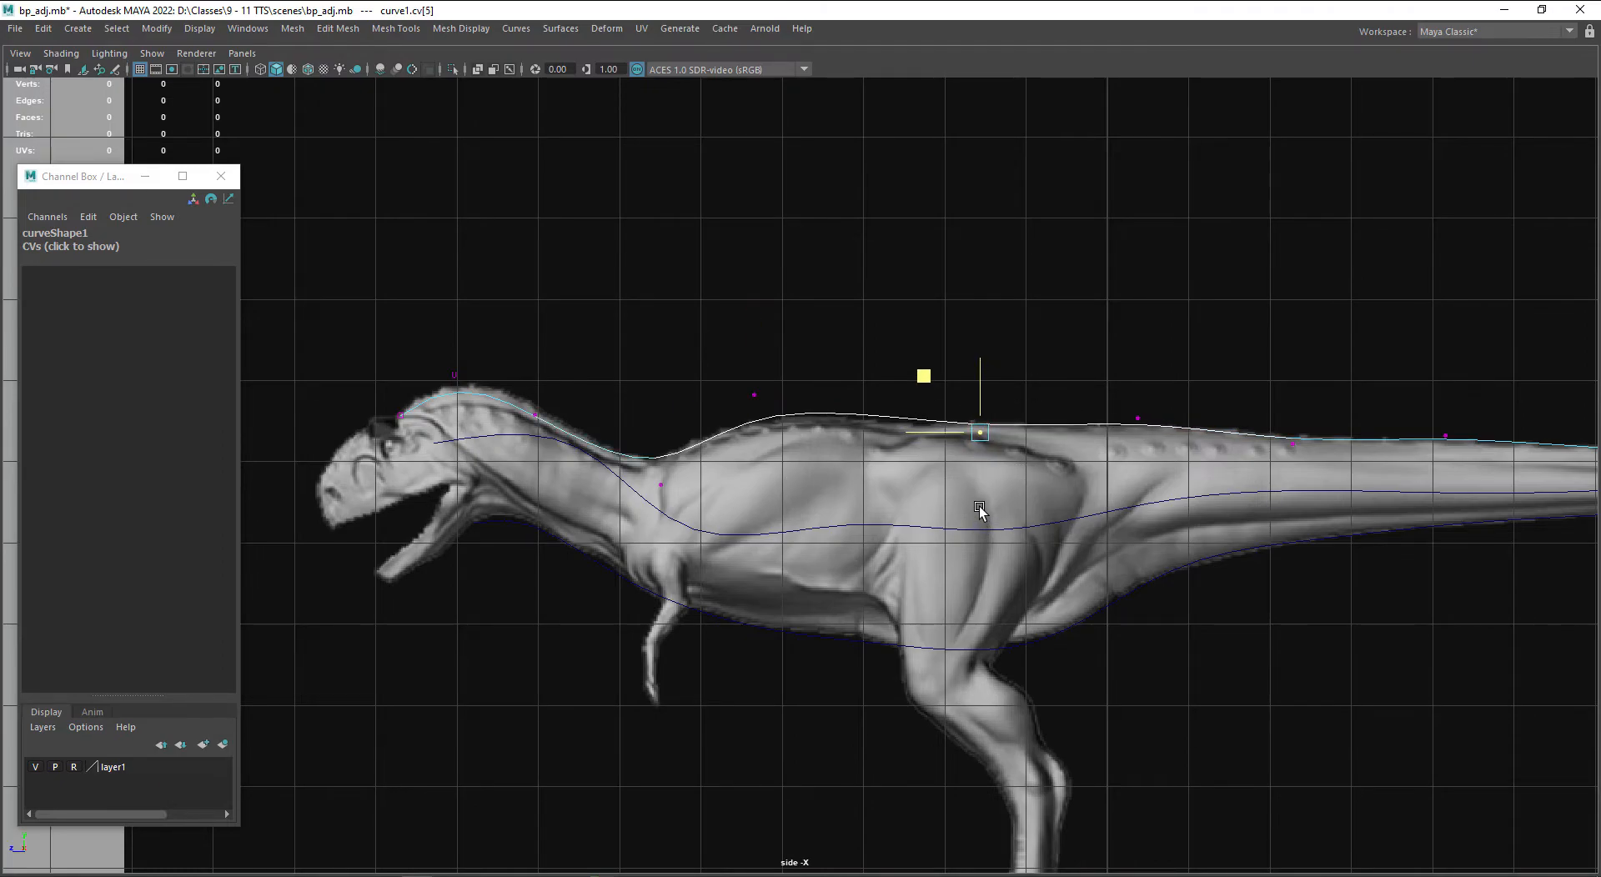
# - Refine the upper curve's control vertices along the tail base, shoulder and hip to match the reference silhouette
pyautogui.keyDown('alt'); pyautogui.moveTo(1127, 537); pyautogui.dragTo(760, 542, button='middle'); pyautogui.keyUp('alt')
pyautogui.moveTo(965, 402); pyautogui.dragTo(886, 470)
pyautogui.moveTo(900, 396); pyautogui.dragTo(901, 392)
pyautogui.keyDown('alt'); pyautogui.moveTo(600, 548); pyautogui.dragTo(842, 543, button='middle'); pyautogui.keyUp('alt')
pyautogui.moveTo(636, 363); pyautogui.dragTo(586, 414)
pyautogui.moveTo(546, 333); pyautogui.dragTo(542, 337)
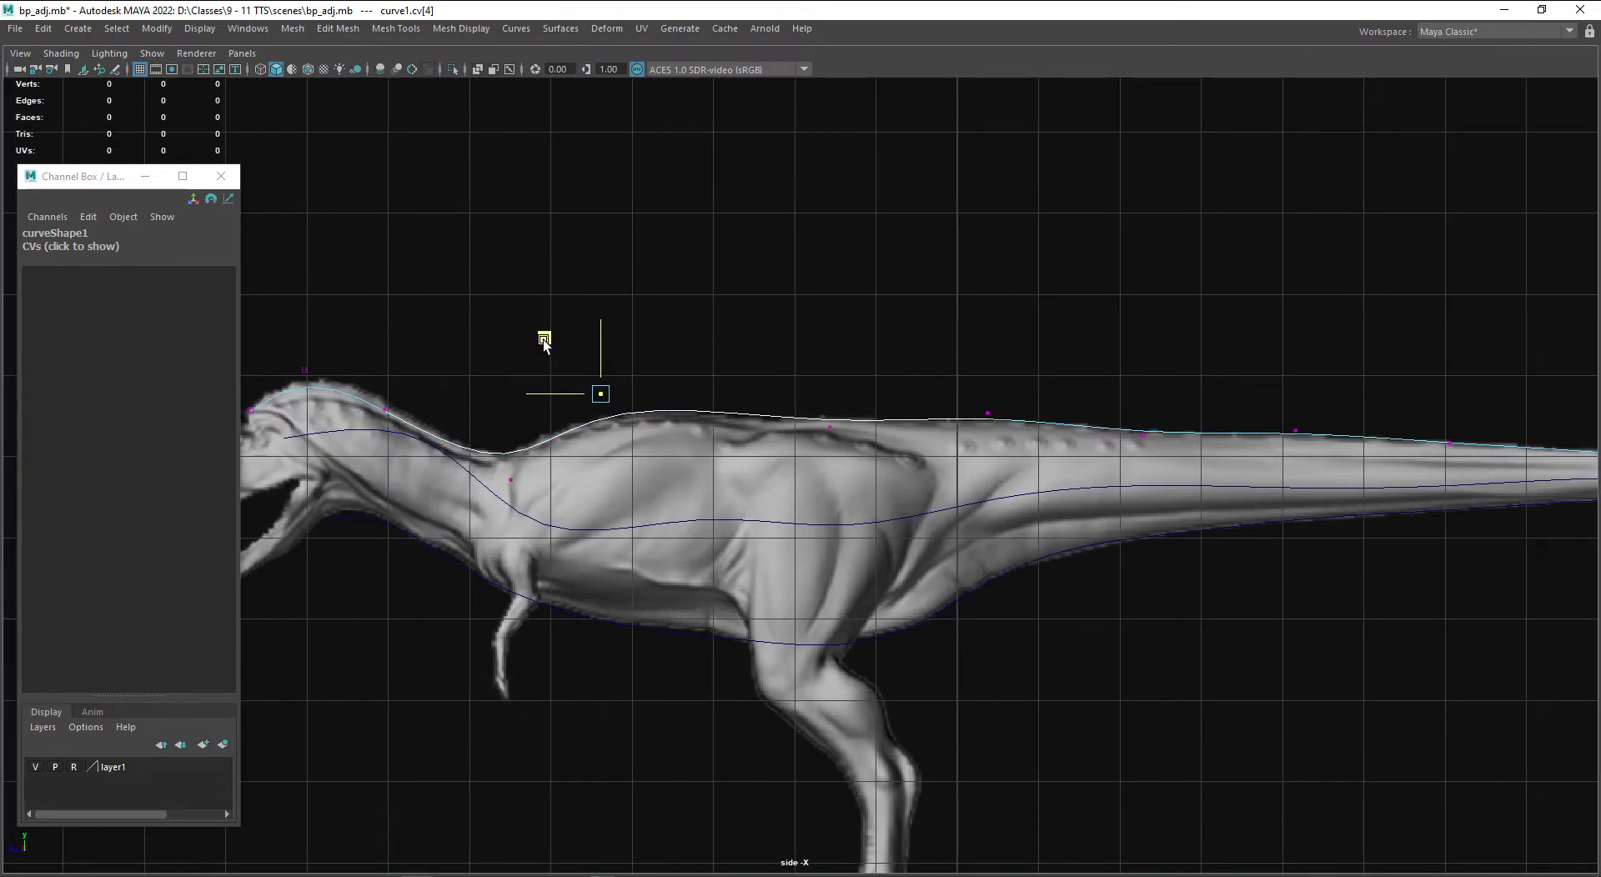
pyautogui.moveTo(861, 375); pyautogui.dragTo(832, 448)
pyautogui.moveTo(772, 371); pyautogui.dragTo(762, 372)
# - Return the upper curve to object mode and hide layer1's reference images in the perspective view
pyautogui.moveTo(658, 414); pyautogui.dragTo(733, 378, button='right')
pyautogui.keyDown('alt'); pyautogui.moveTo(608, 561); pyautogui.dragTo(637, 583, button='middle'); pyautogui.keyUp('alt')
pyautogui.click(662, 629)
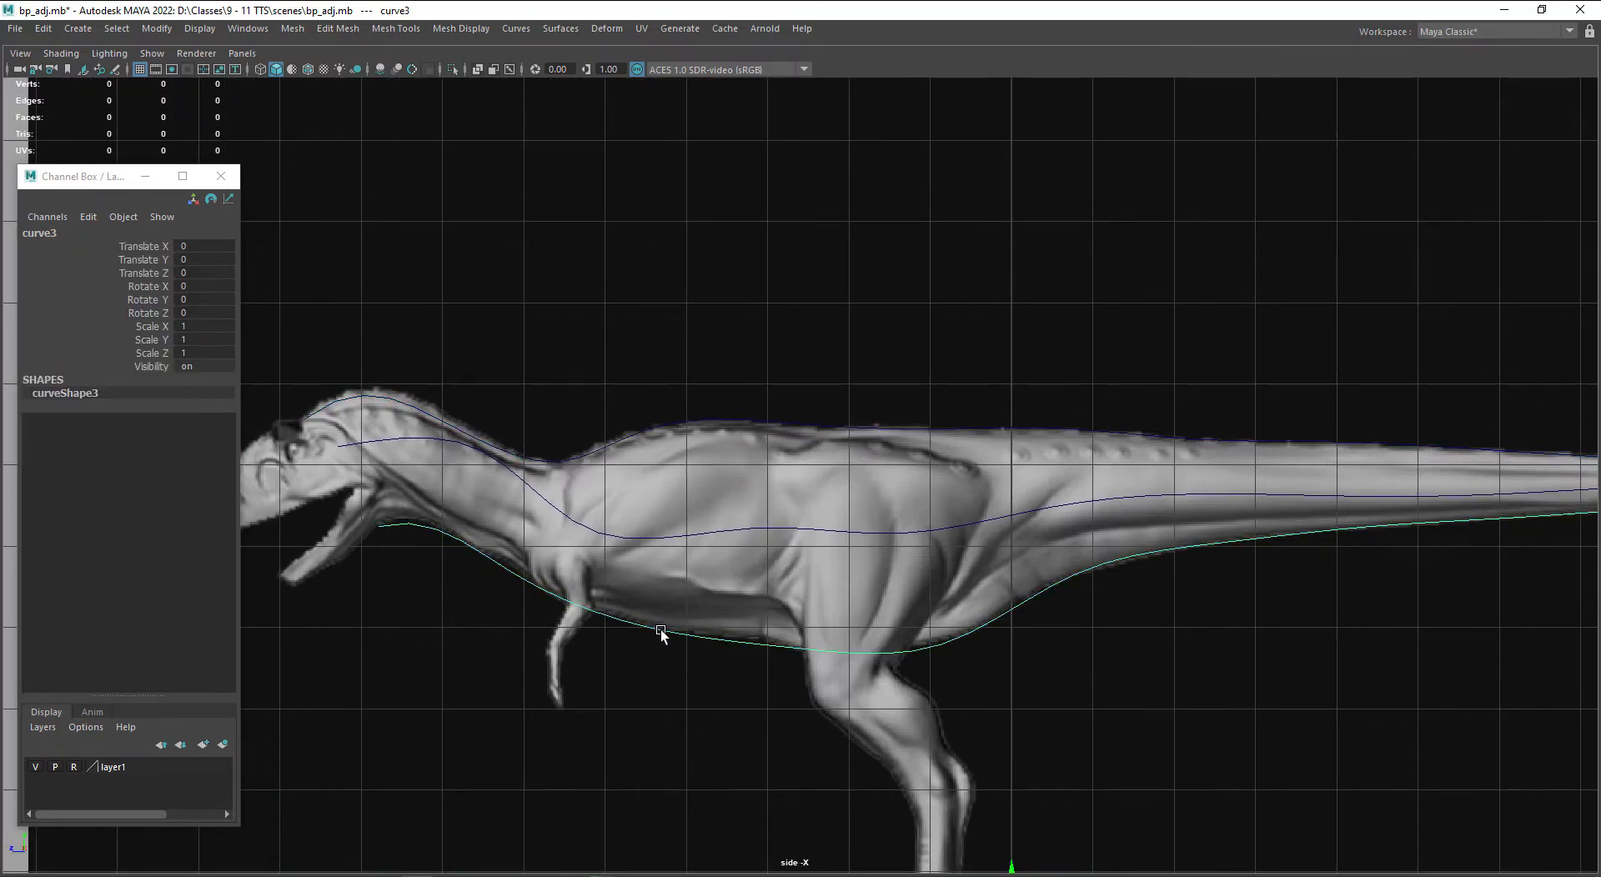
pyautogui.keyDown('alt'); pyautogui.moveTo(871, 645); pyautogui.dragTo(762, 619, button='middle'); pyautogui.keyUp('alt')
pyautogui.press('space')
pyautogui.moveTo(763, 618); pyautogui.dragTo(335, 569)
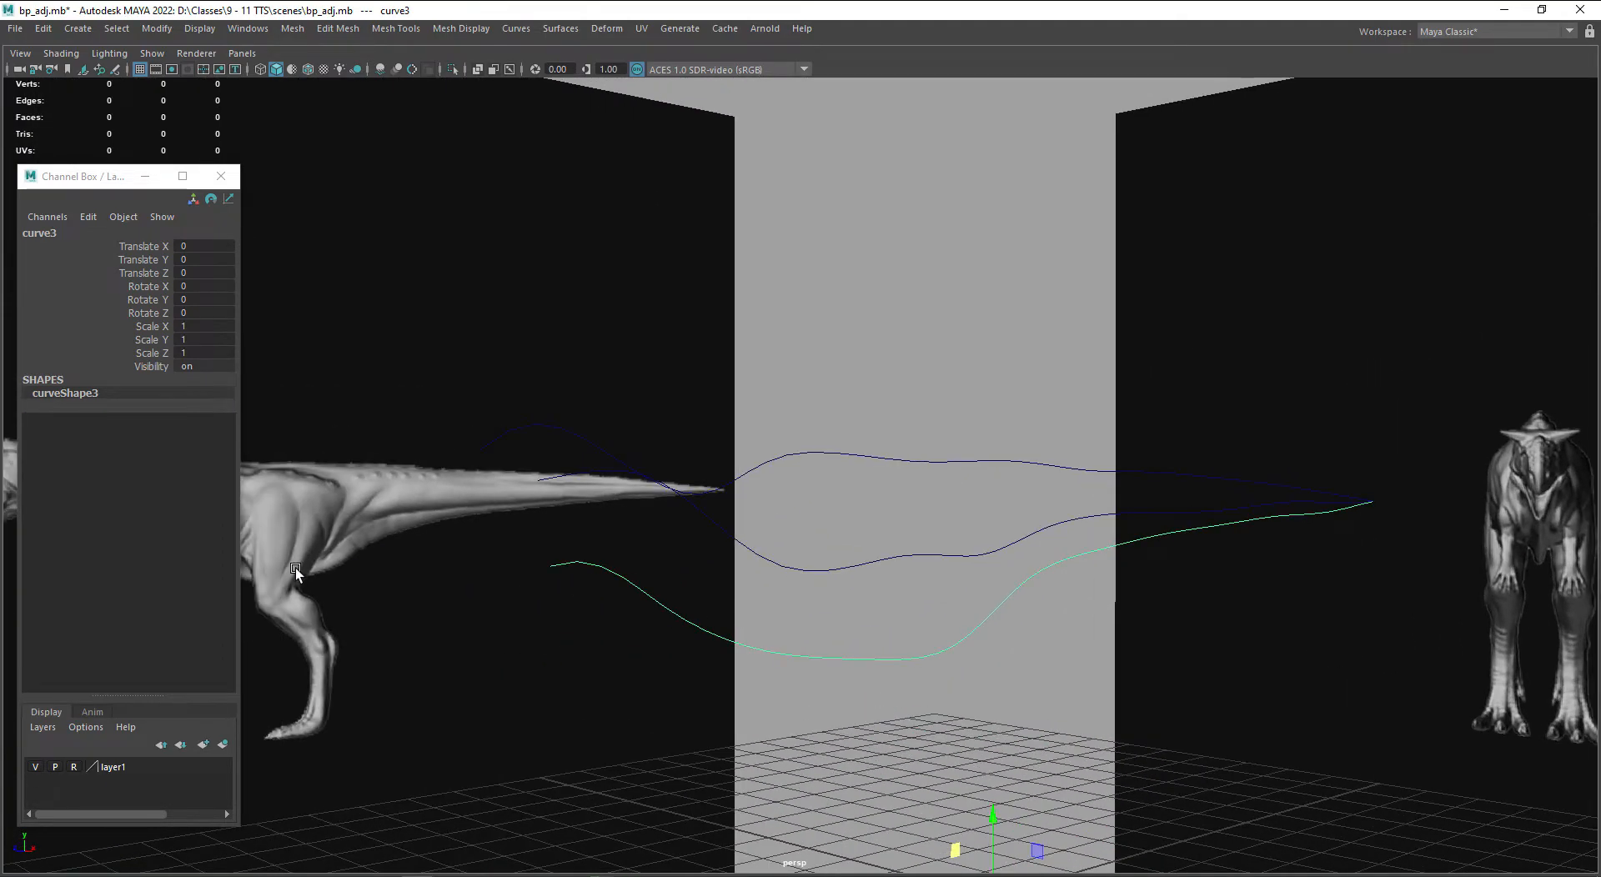
pyautogui.click(35, 767)
# - Select the upper, middle and lower curves in order and loft them into a polygon surface with quads and 1 section span
pyautogui.moveTo(907, 381); pyautogui.dragTo(879, 493)
pyautogui.keyDown('shift'); pyautogui.moveTo(850, 552); pyautogui.dragTo(838, 615); pyautogui.keyUp('shift')
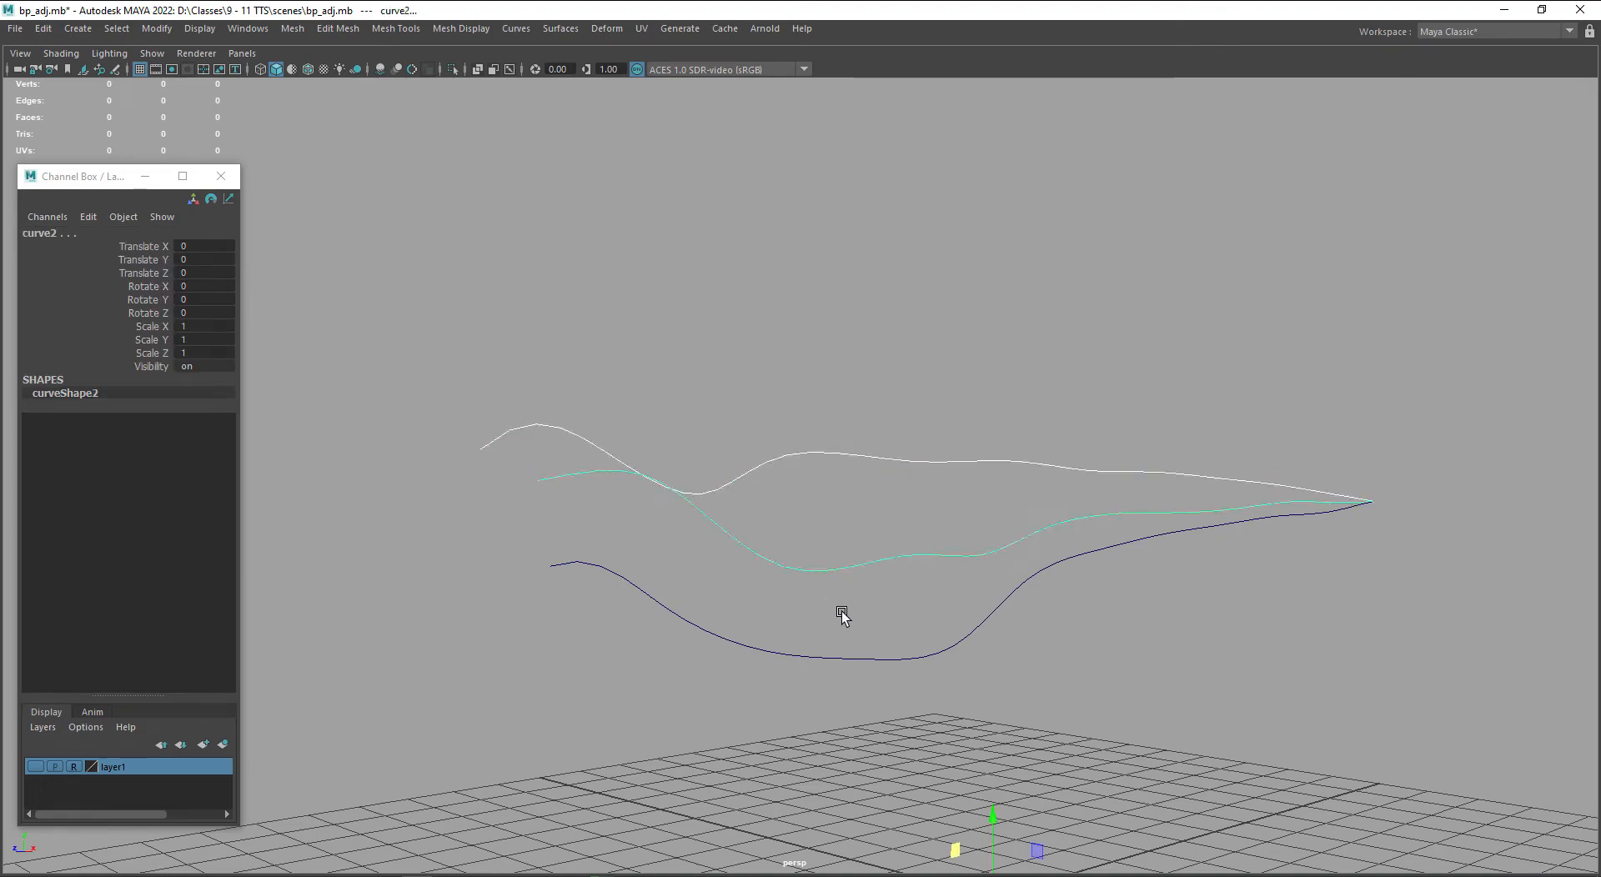
pyautogui.keyDown('shift'); pyautogui.moveTo(834, 687); pyautogui.dragTo(833, 687); pyautogui.keyUp('shift')
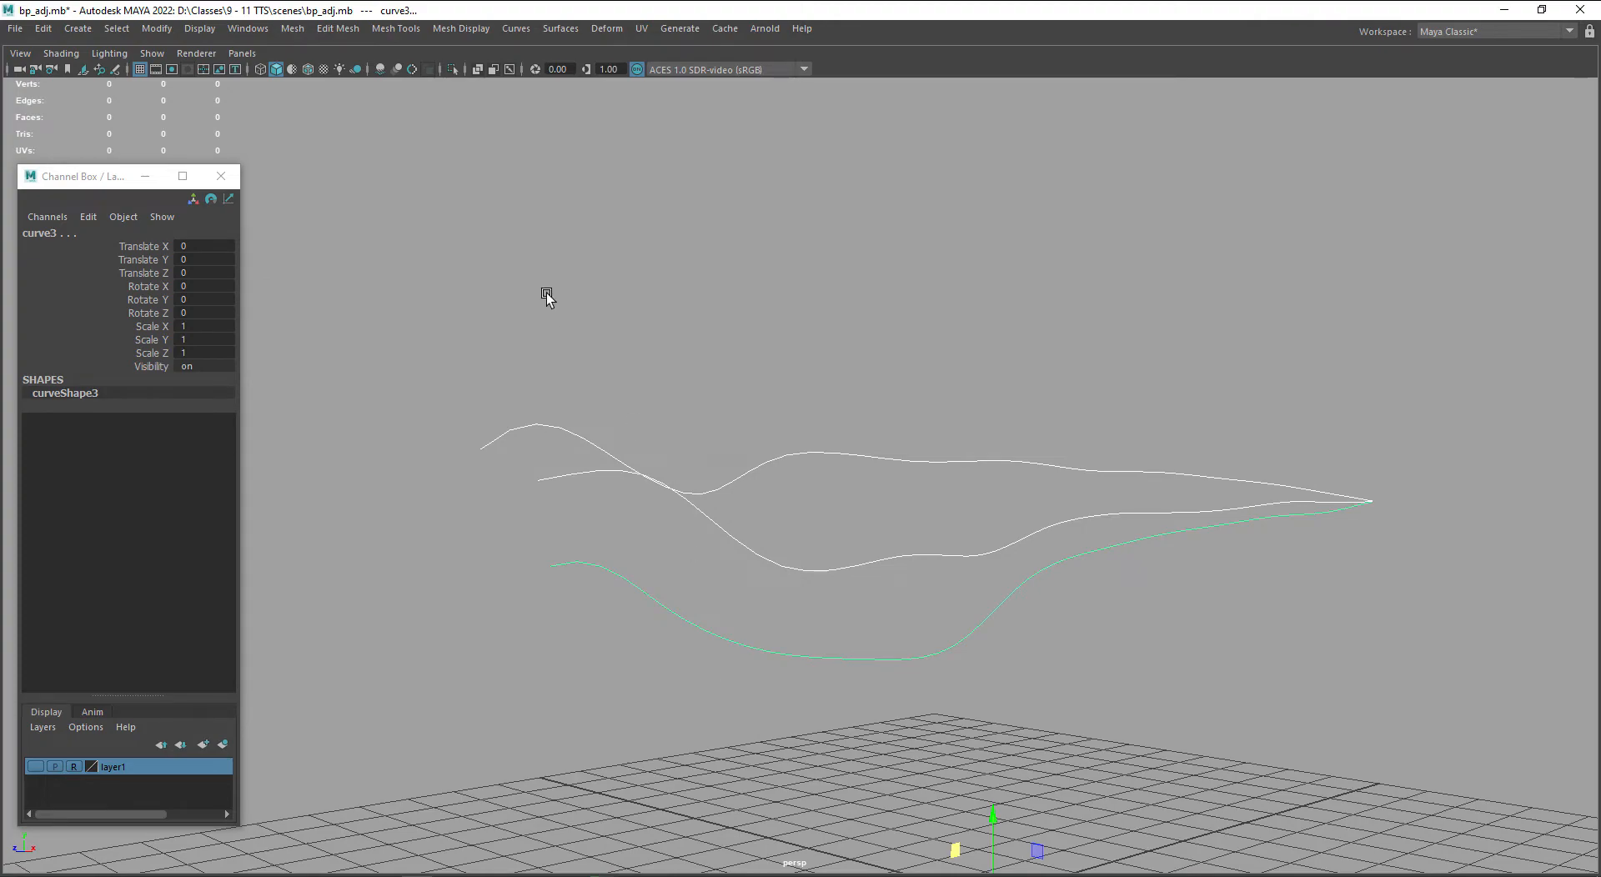
pyautogui.click(573, 32)
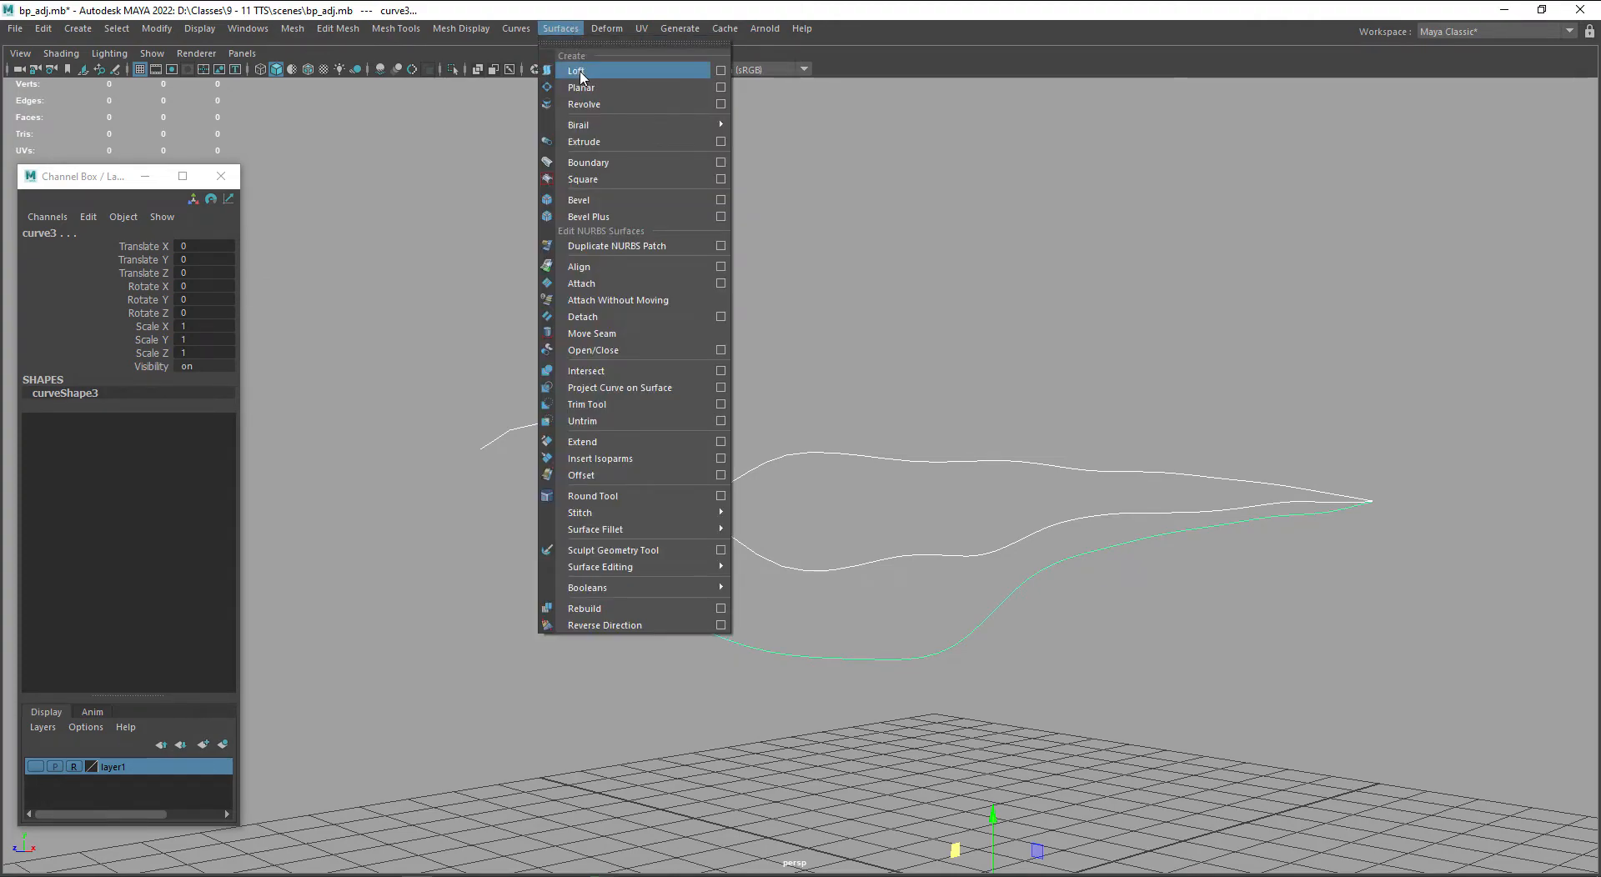
pyautogui.click(721, 73)
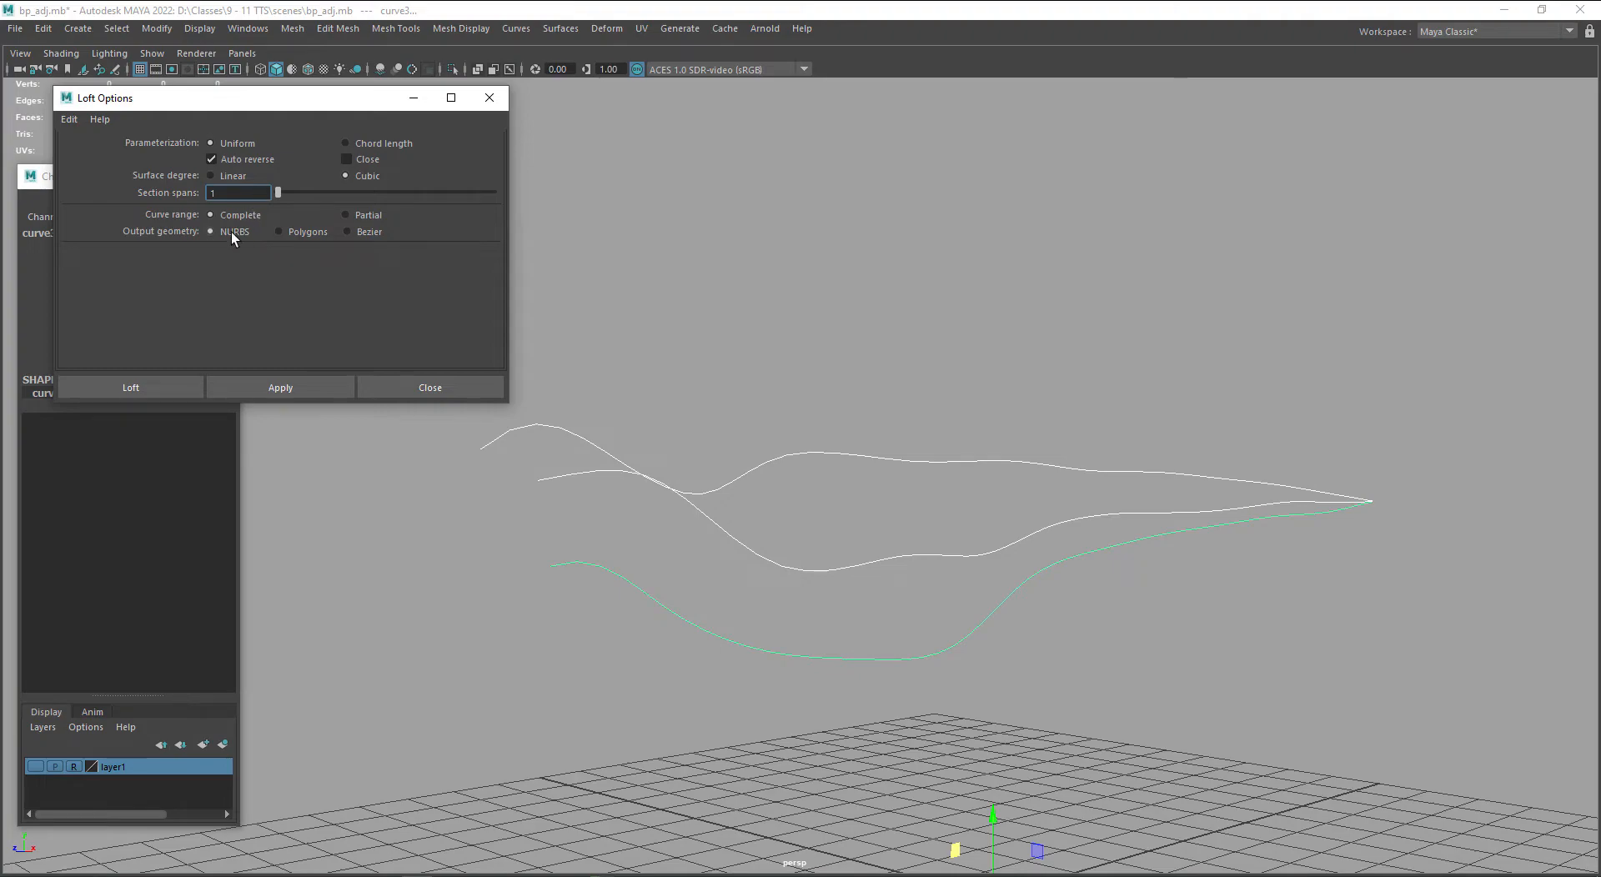
pyautogui.click(292, 231)
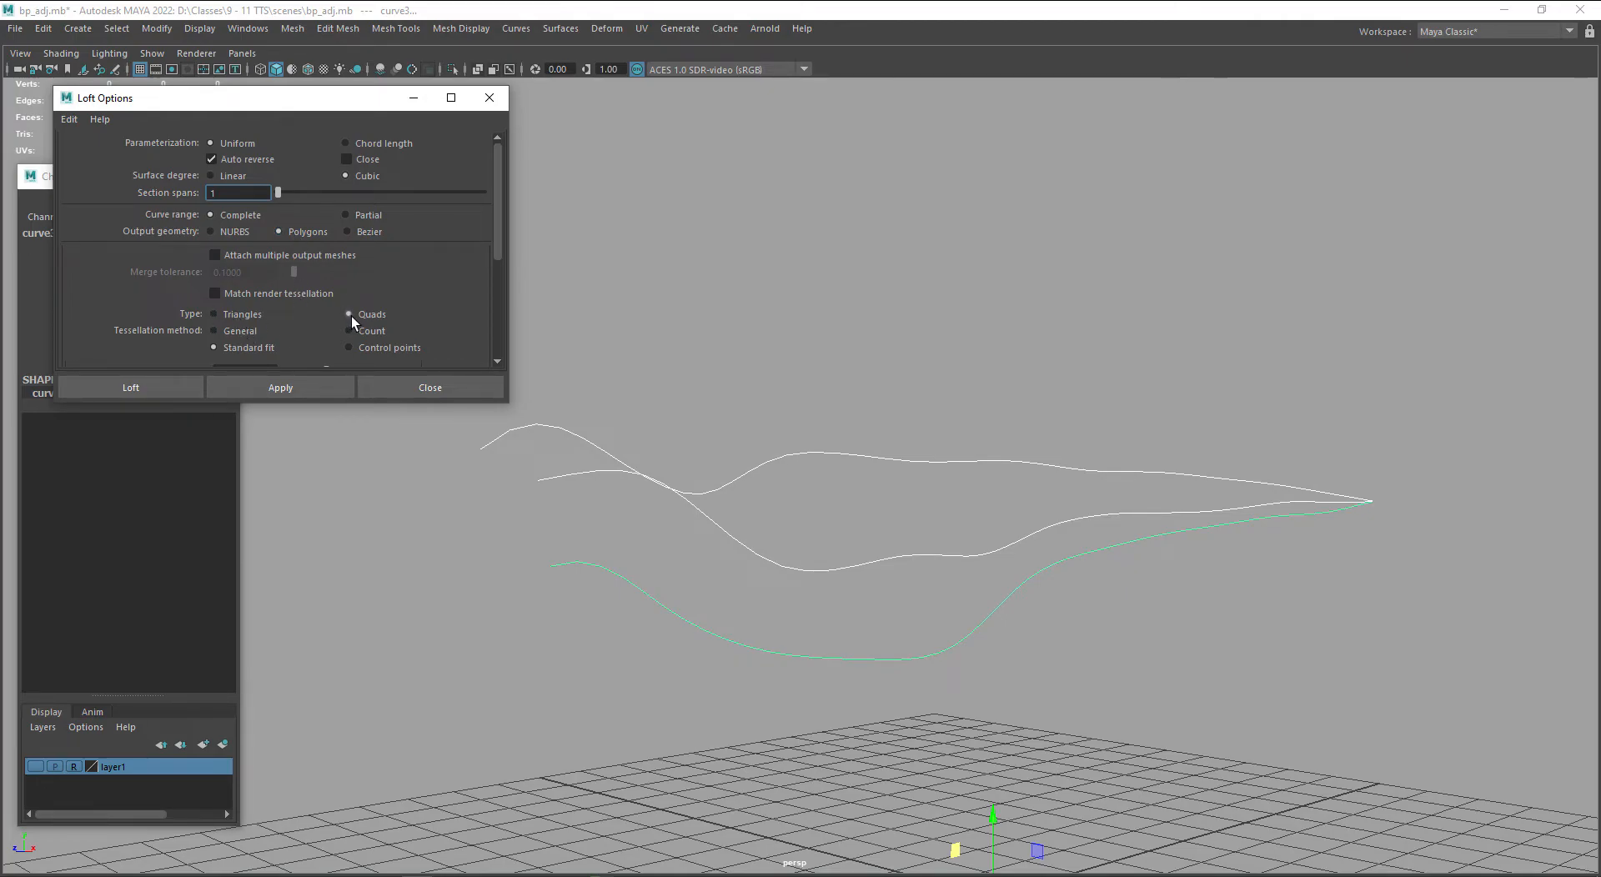
pyautogui.click(270, 392)
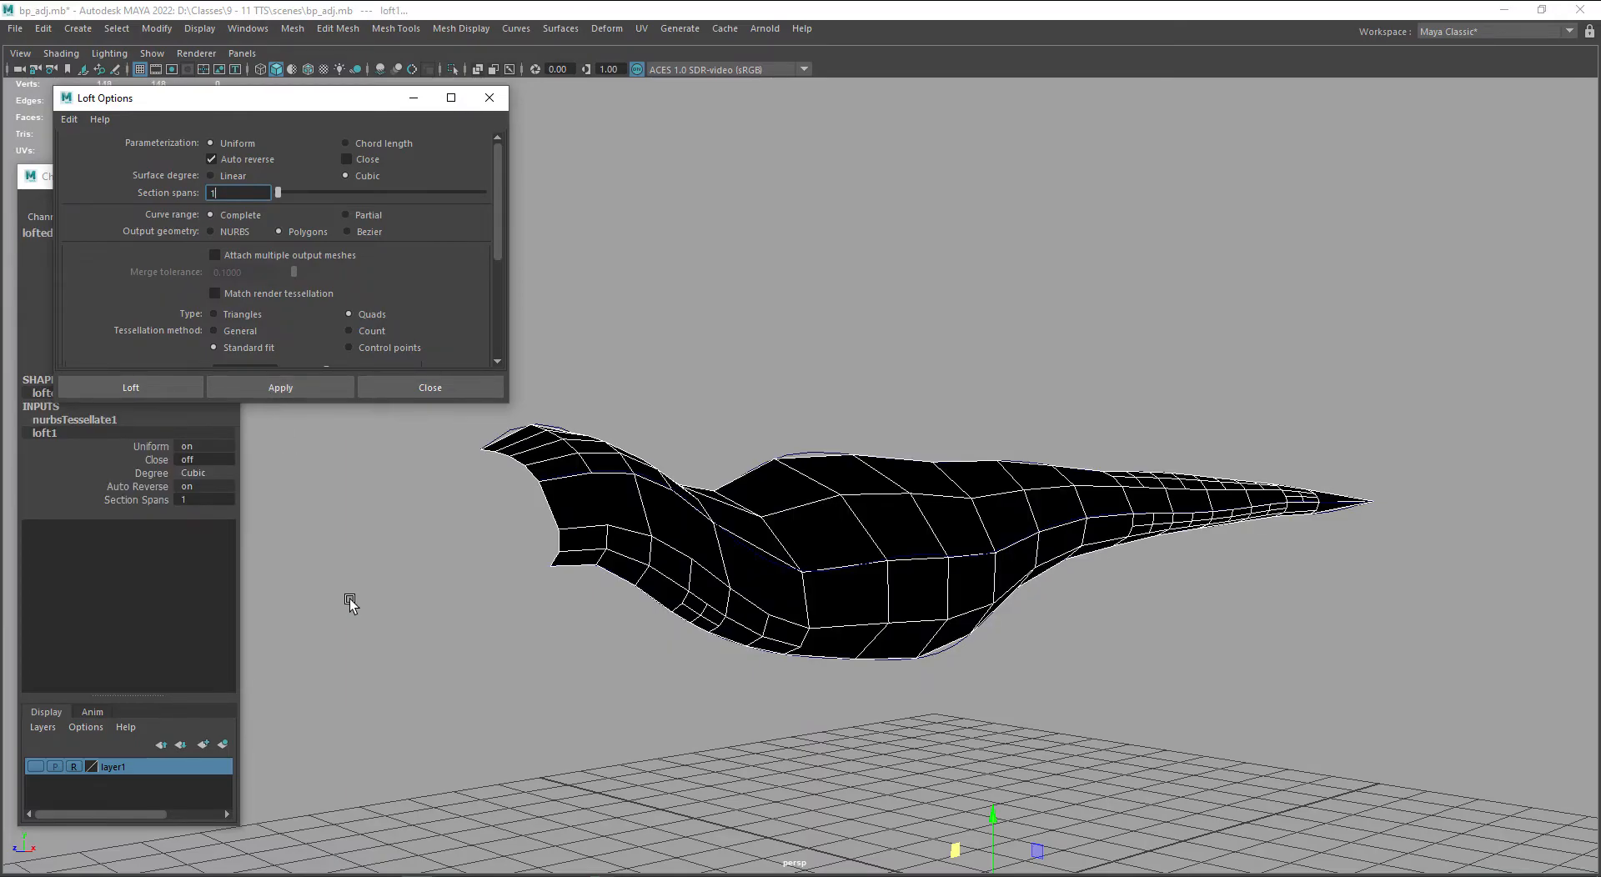
# - Examine the lofted body surface from the opposite side and review the loft's tessellation settings
pyautogui.keyDown('alt'); pyautogui.moveTo(533, 658); pyautogui.dragTo(700, 658); pyautogui.keyUp('alt')
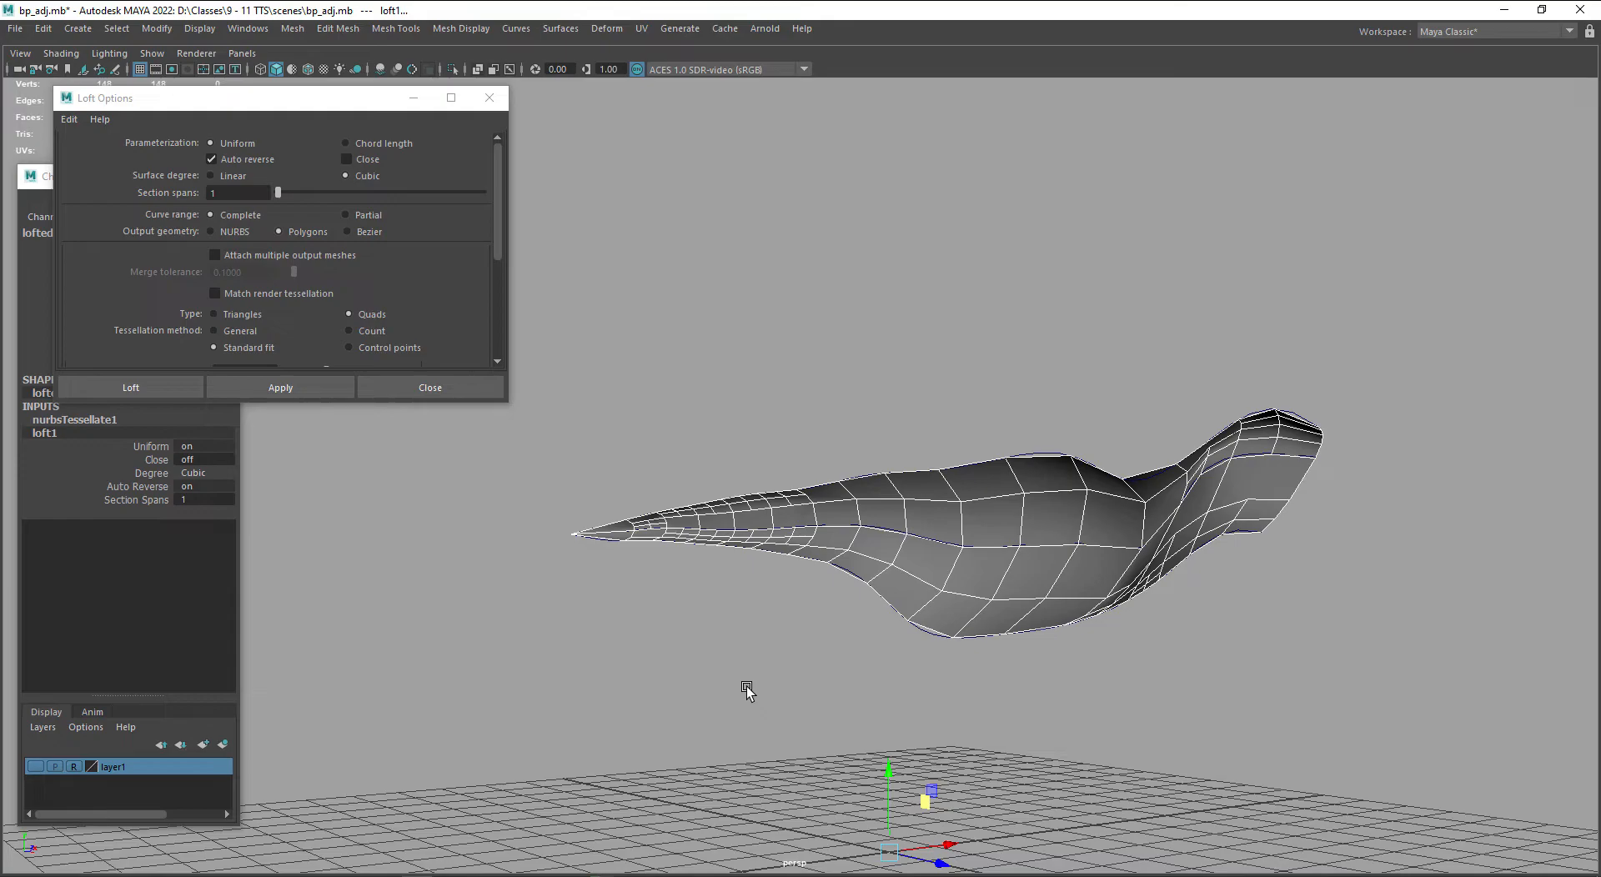
pyautogui.moveTo(502, 207); pyautogui.dragTo(502, 281)
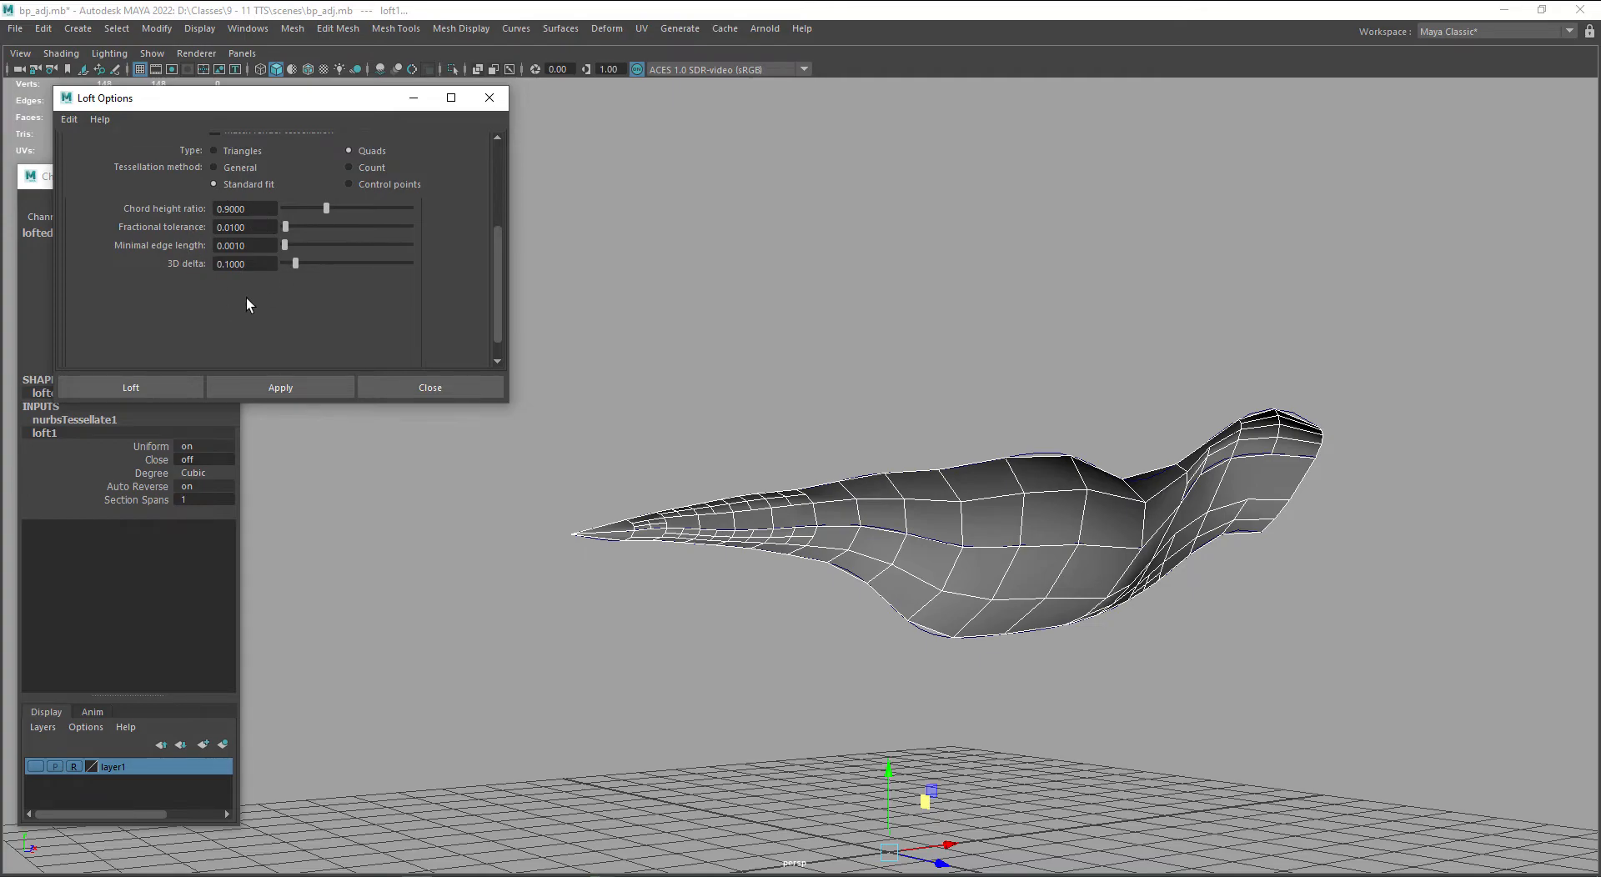
pyautogui.moveTo(499, 313); pyautogui.dragTo(502, 221)
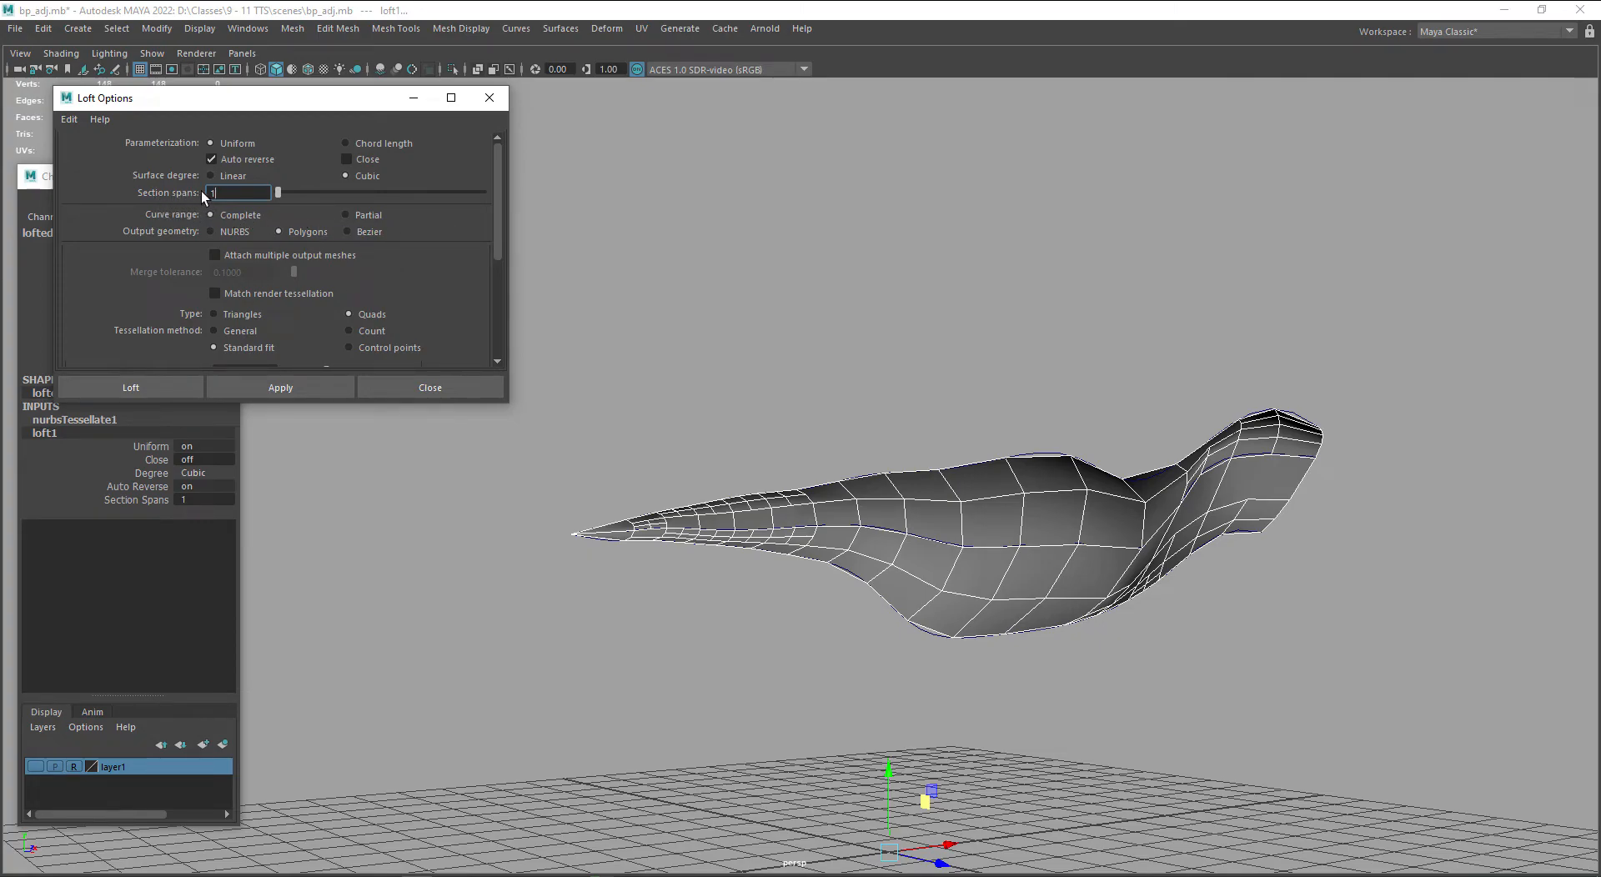
# - Undo the loft and try lofting the same three curves again with 2 section spans
pyautogui.click(536, 475)
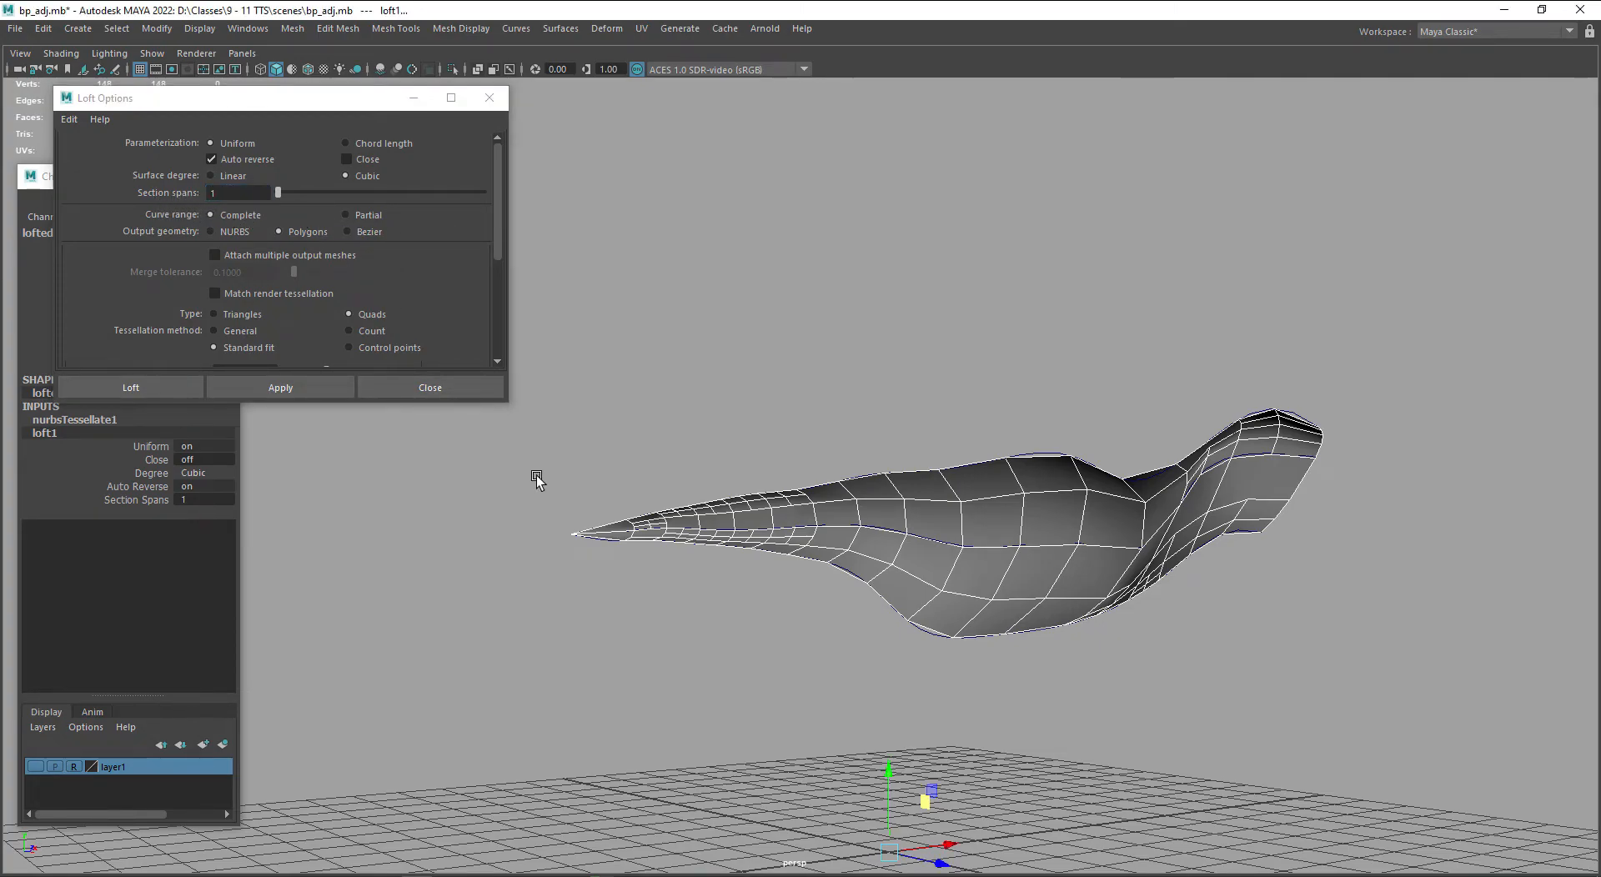
pyautogui.hotkey('ctrl', 'z')
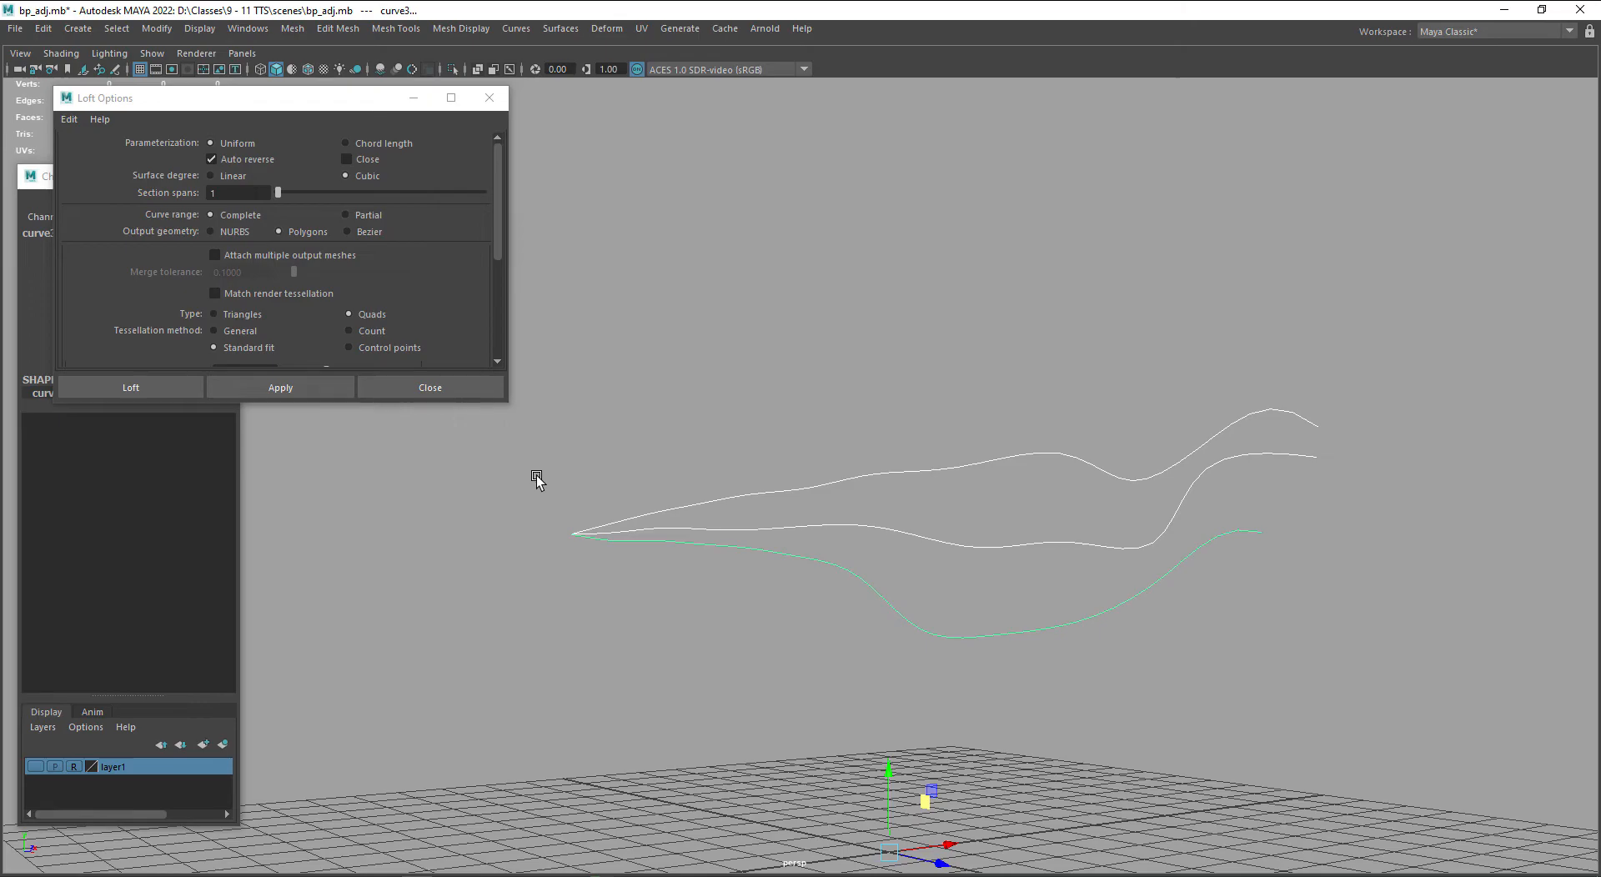
pyautogui.click(279, 193)
pyautogui.moveTo(288, 193); pyautogui.dragTo(297, 193)
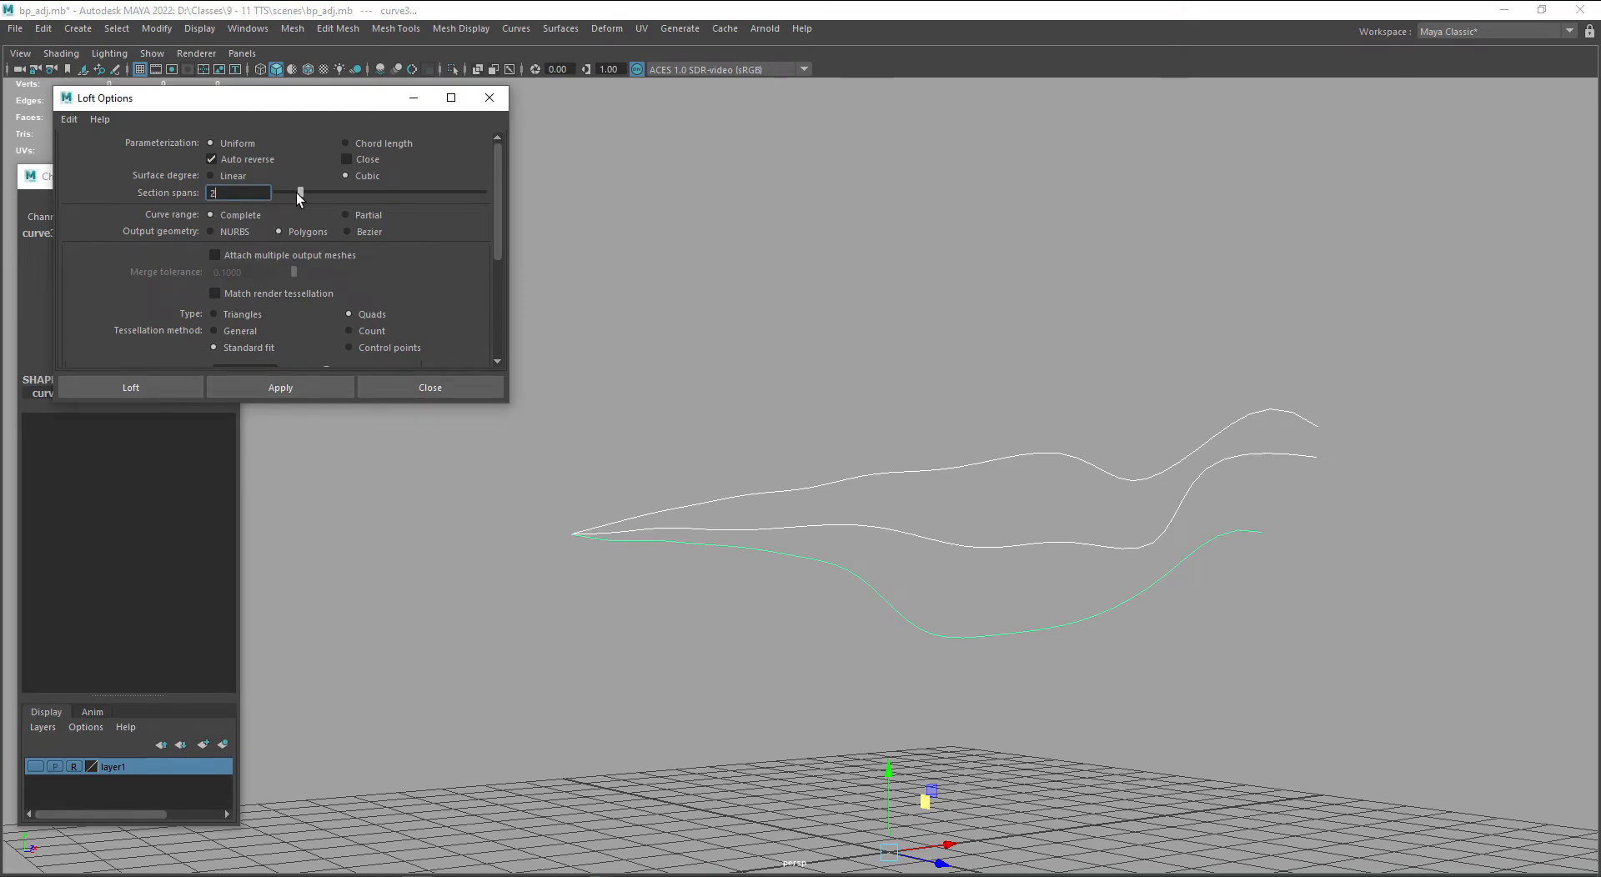
pyautogui.click(310, 382)
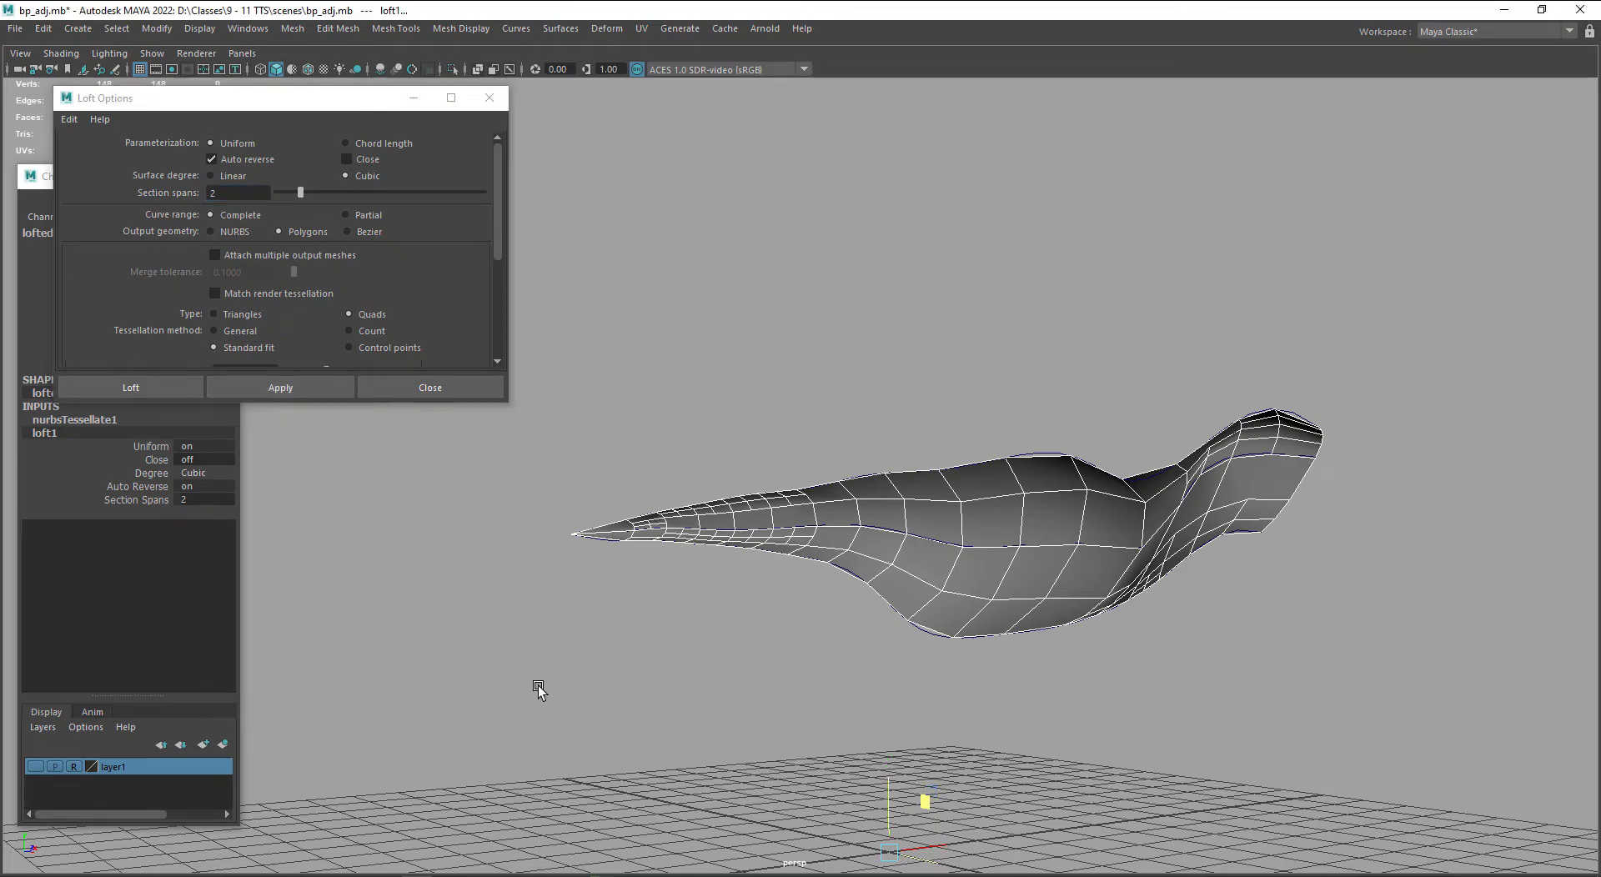
pyautogui.hotkey('ctrl', 'z')
# - Try lofting the three curves with 6 section spans
pyautogui.click(303, 199)
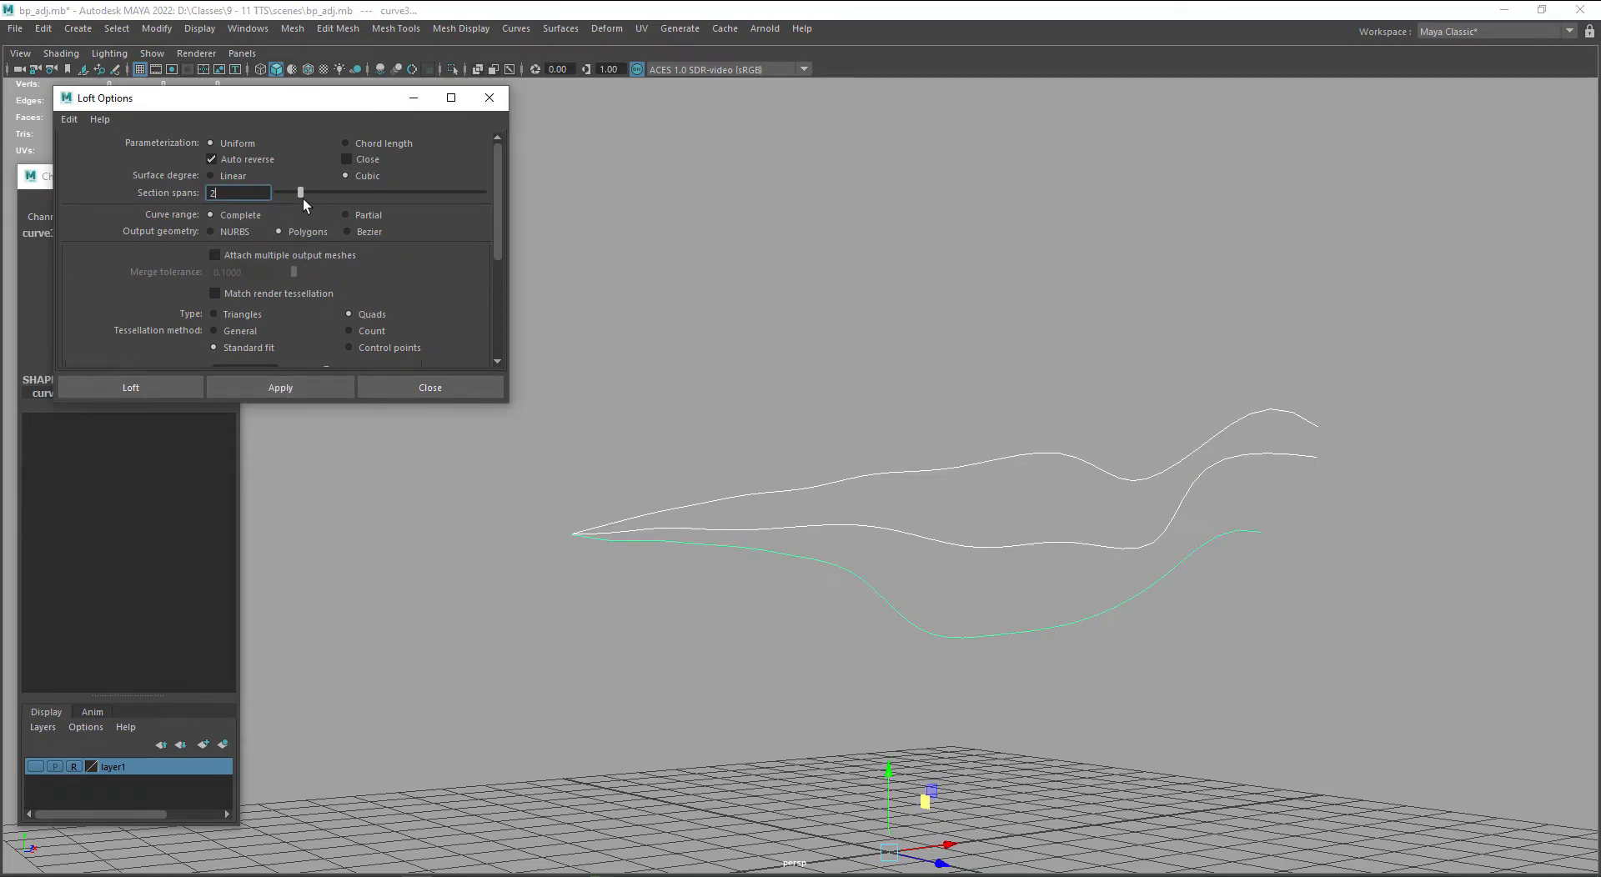
pyautogui.click(268, 392)
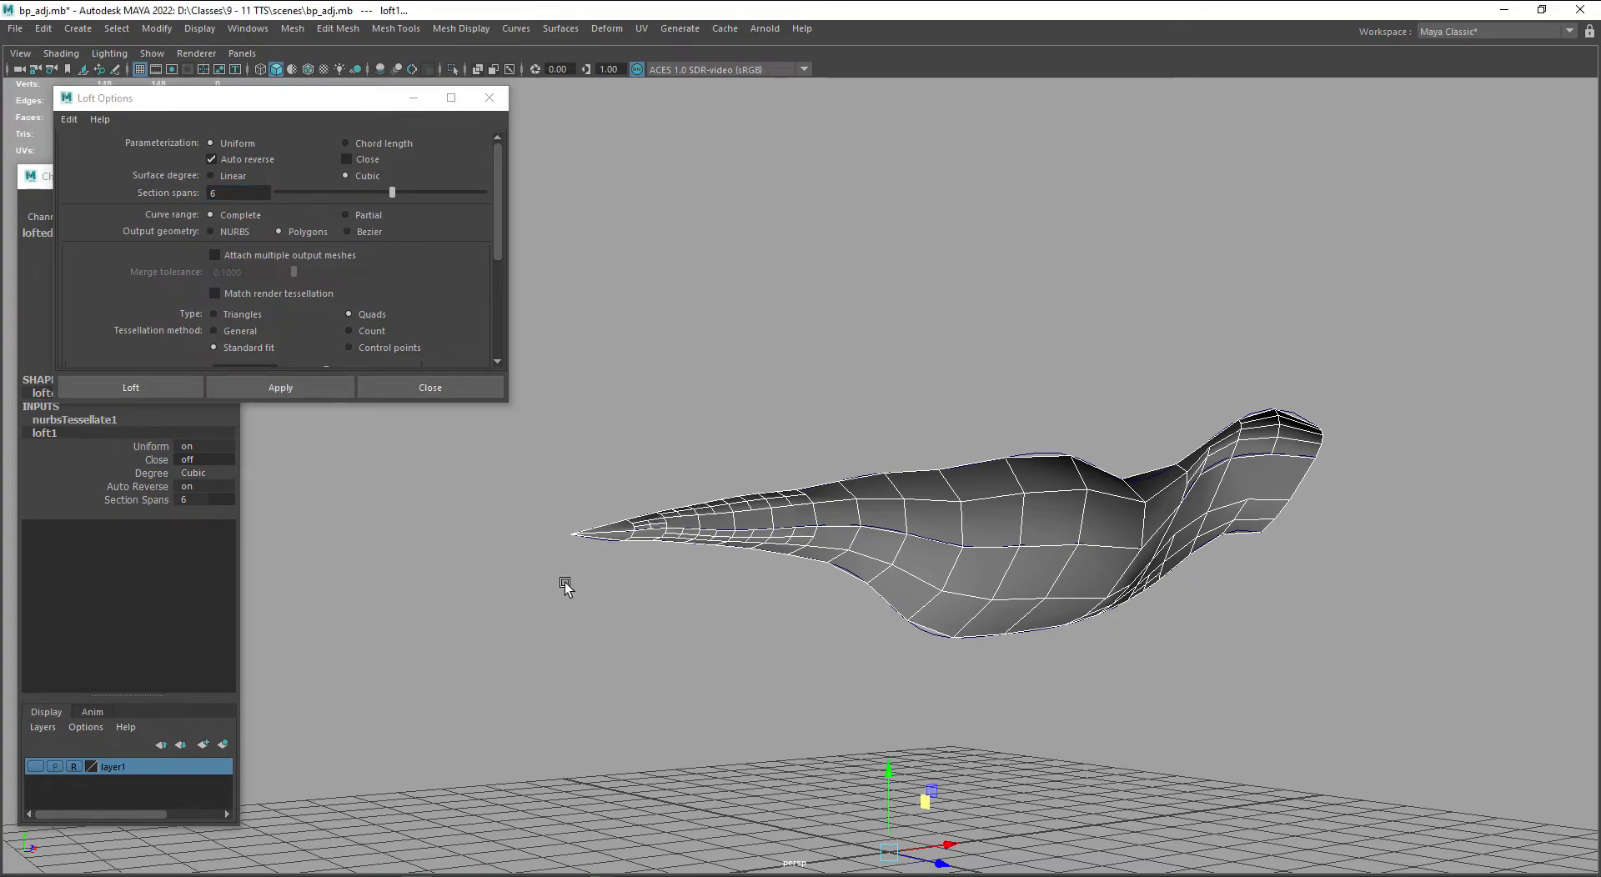
pyautogui.hotkey('ctrl', 'z')
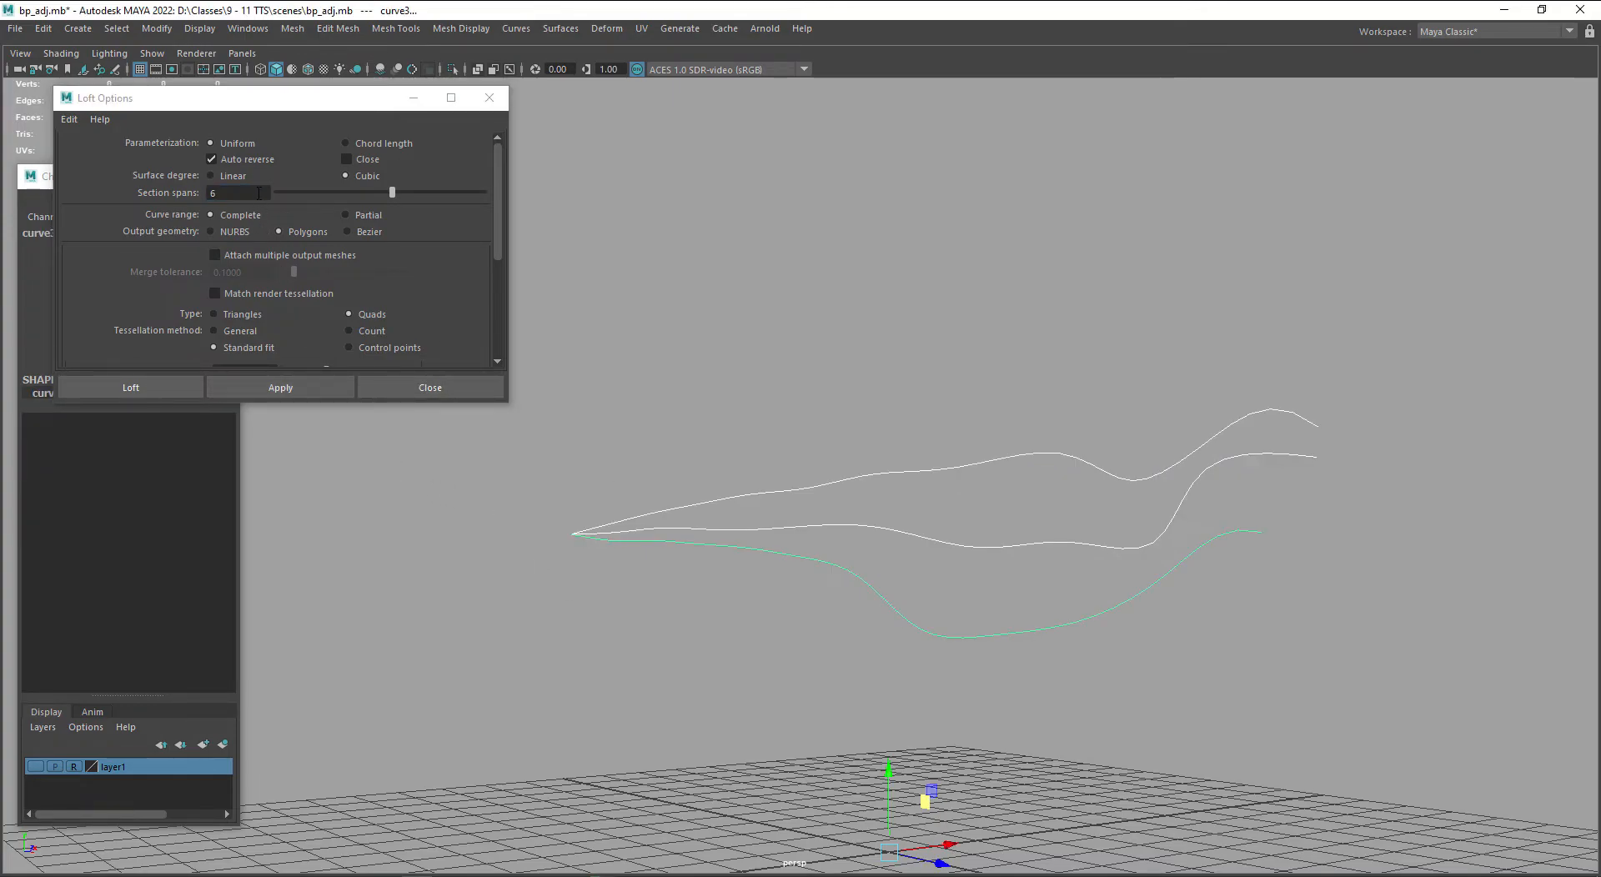
# - Loft the three curves into a polygon surface with auto reverse off and 2 section spans, and close the loft options
pyautogui.click(254, 158)
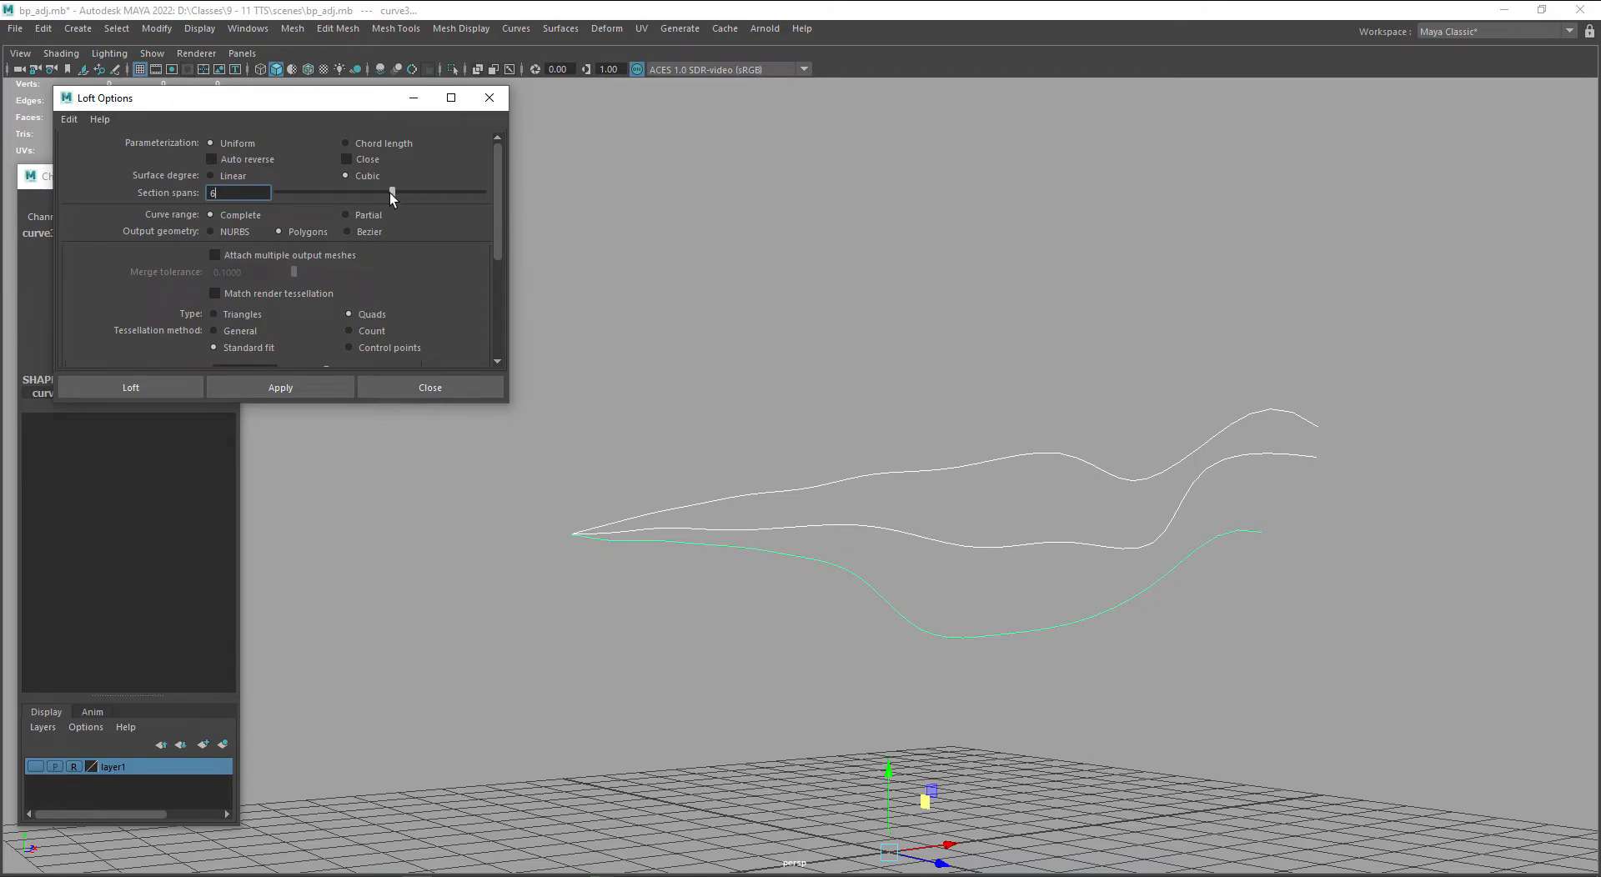
pyautogui.moveTo(309, 192); pyautogui.dragTo(301, 191)
pyautogui.click(302, 382)
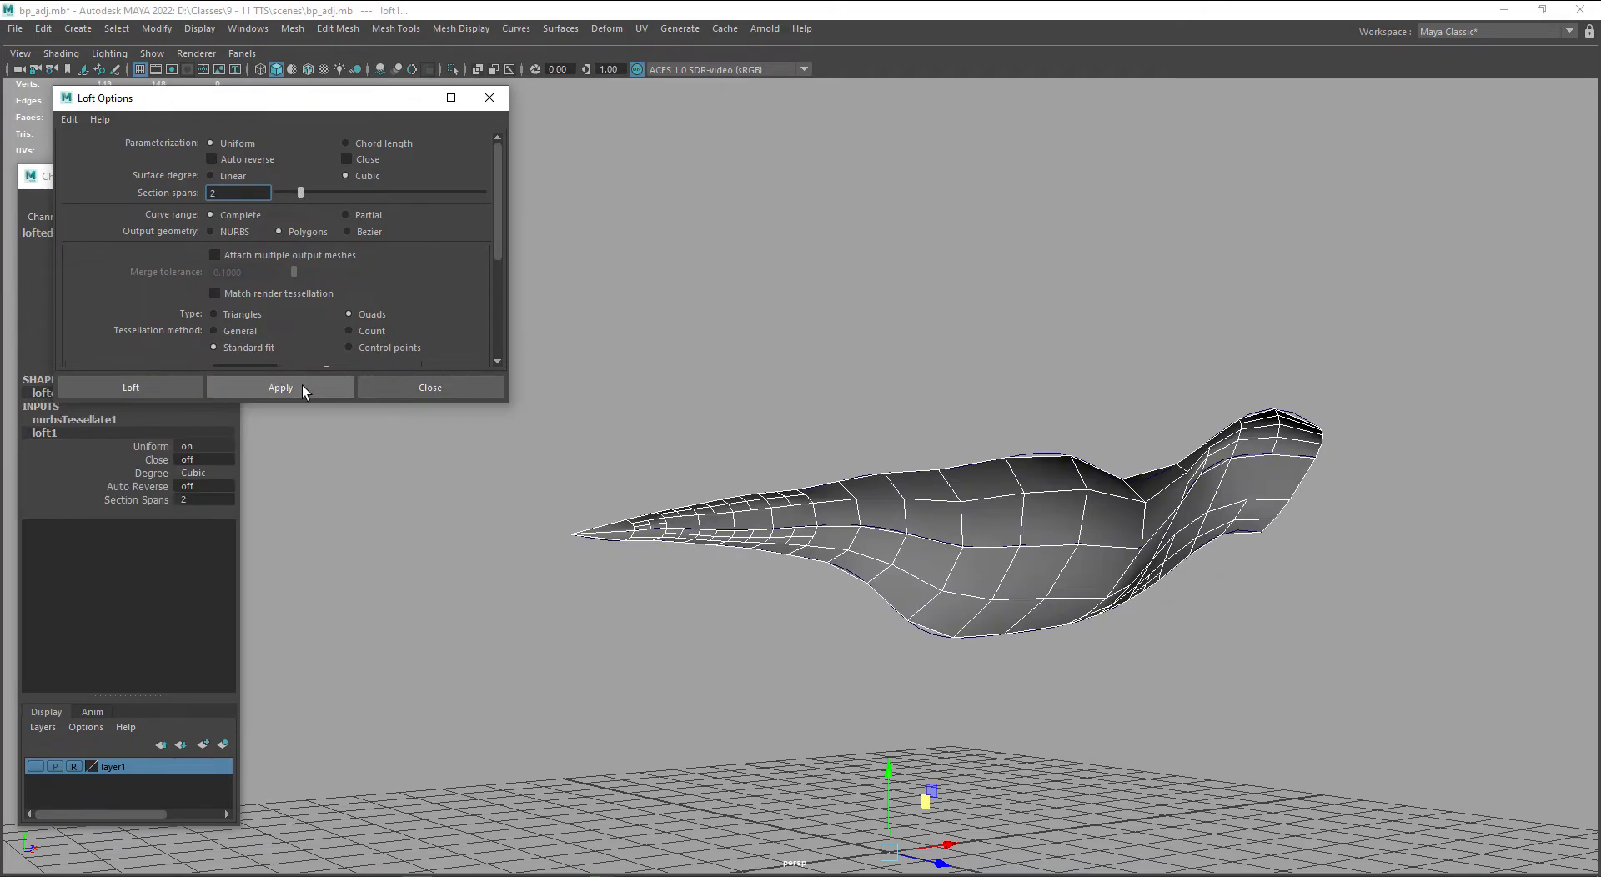
pyautogui.keyDown('alt'); pyautogui.moveTo(880, 565); pyautogui.dragTo(938, 594); pyautogui.keyUp('alt')
pyautogui.keyDown('alt'); pyautogui.moveTo(796, 584); pyautogui.dragTo(1018, 583); pyautogui.keyUp('alt')
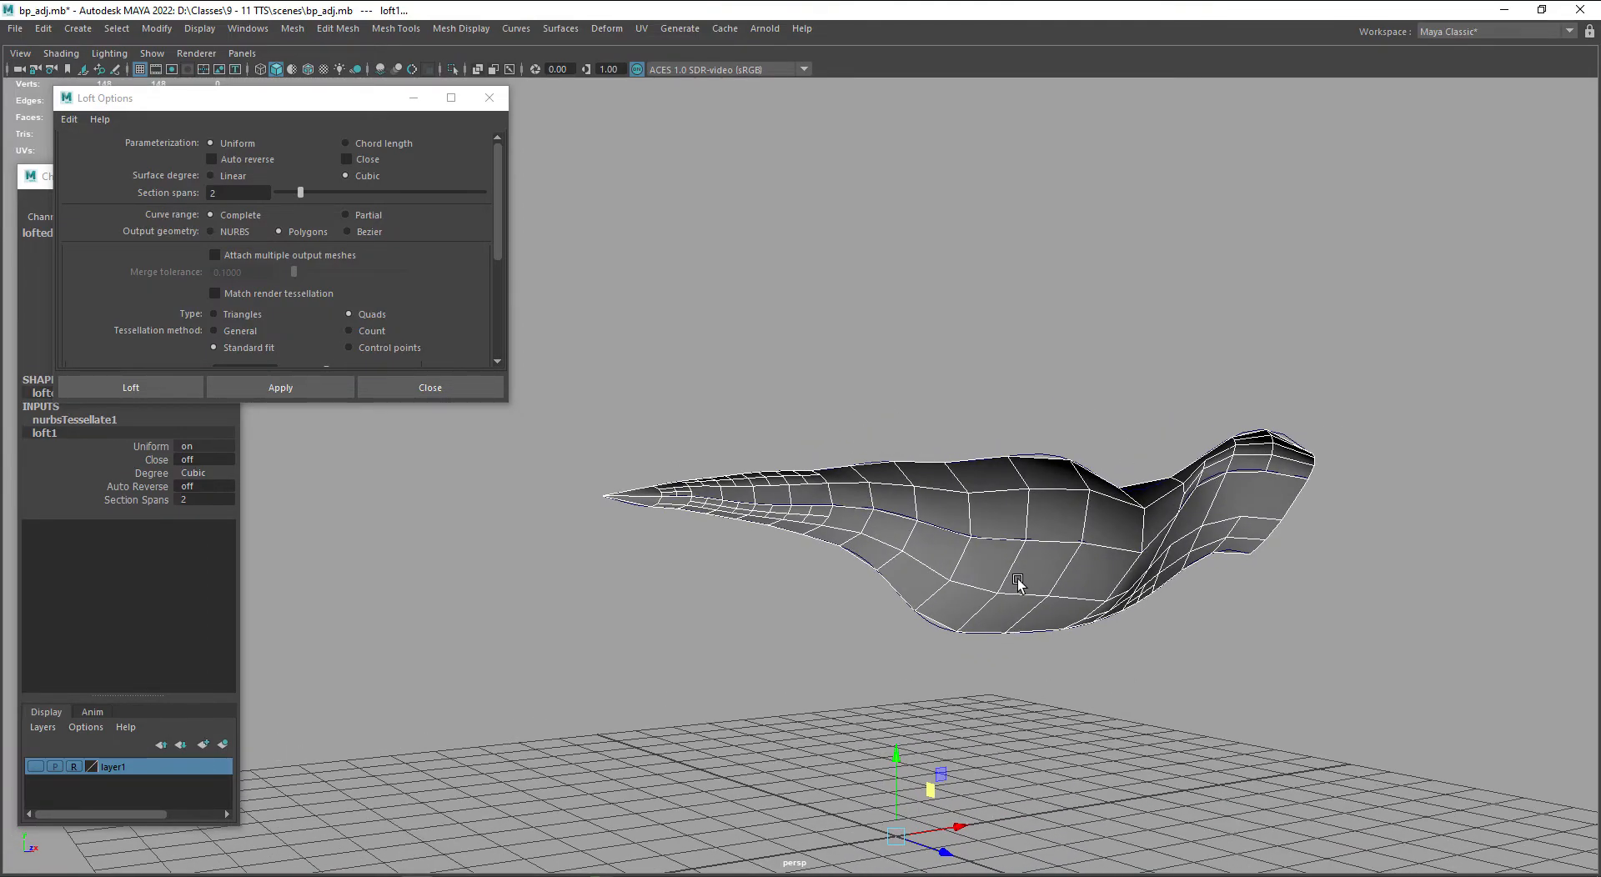
pyautogui.click(411, 387)
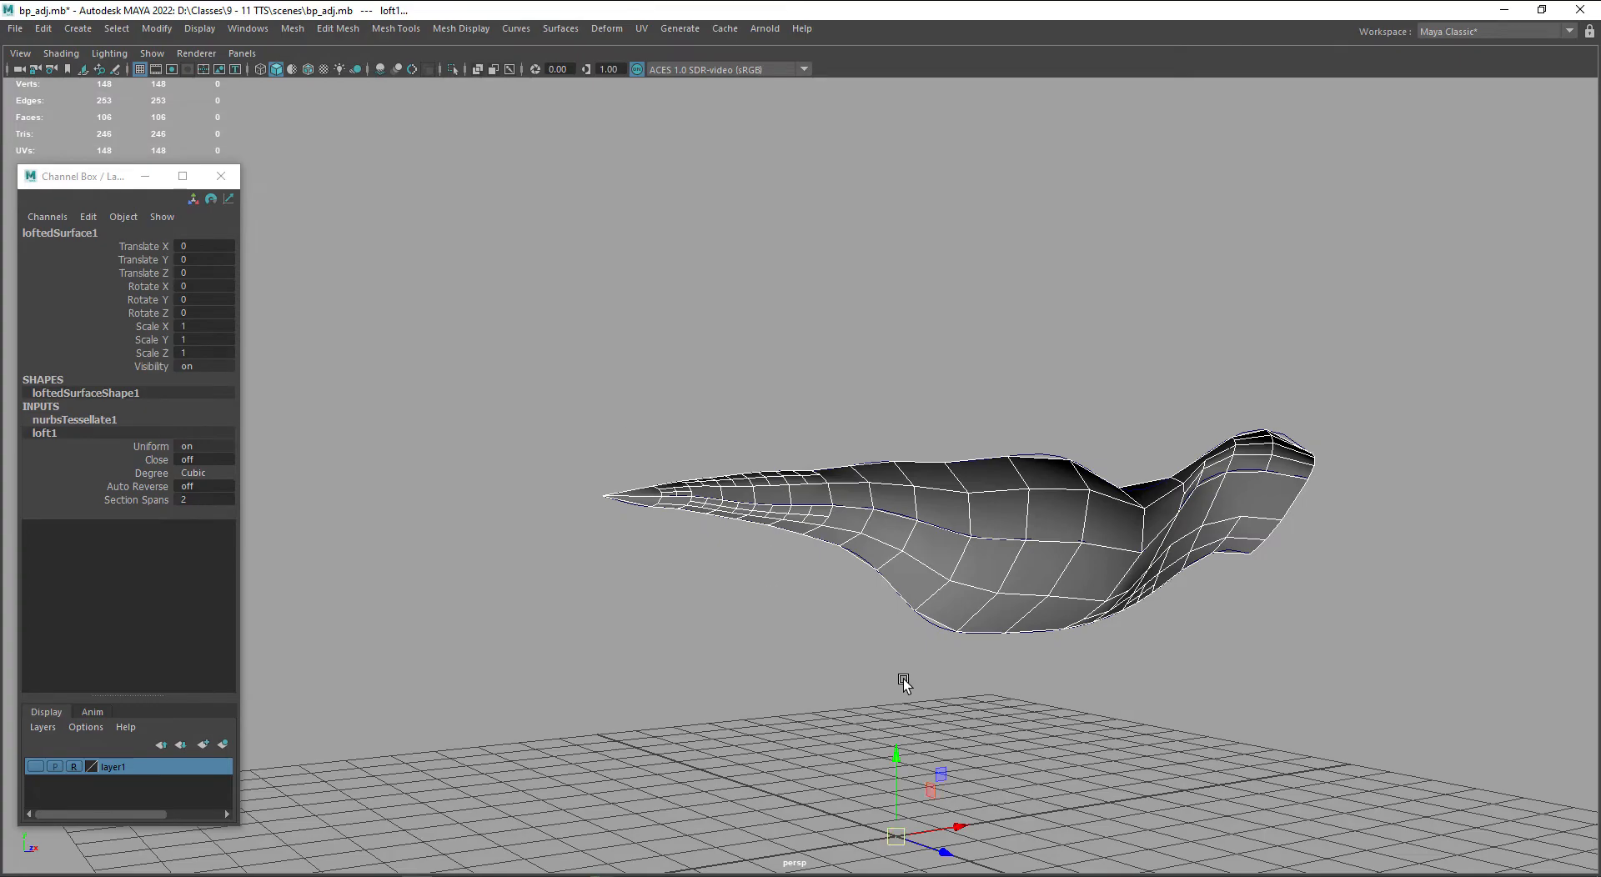
# - Preview the lofted body surface with smooth mesh display and return it to the unsmoothed display
pyautogui.press('3')
pyautogui.keyDown('alt'); pyautogui.moveTo(972, 680); pyautogui.dragTo(1007, 690); pyautogui.keyUp('alt')
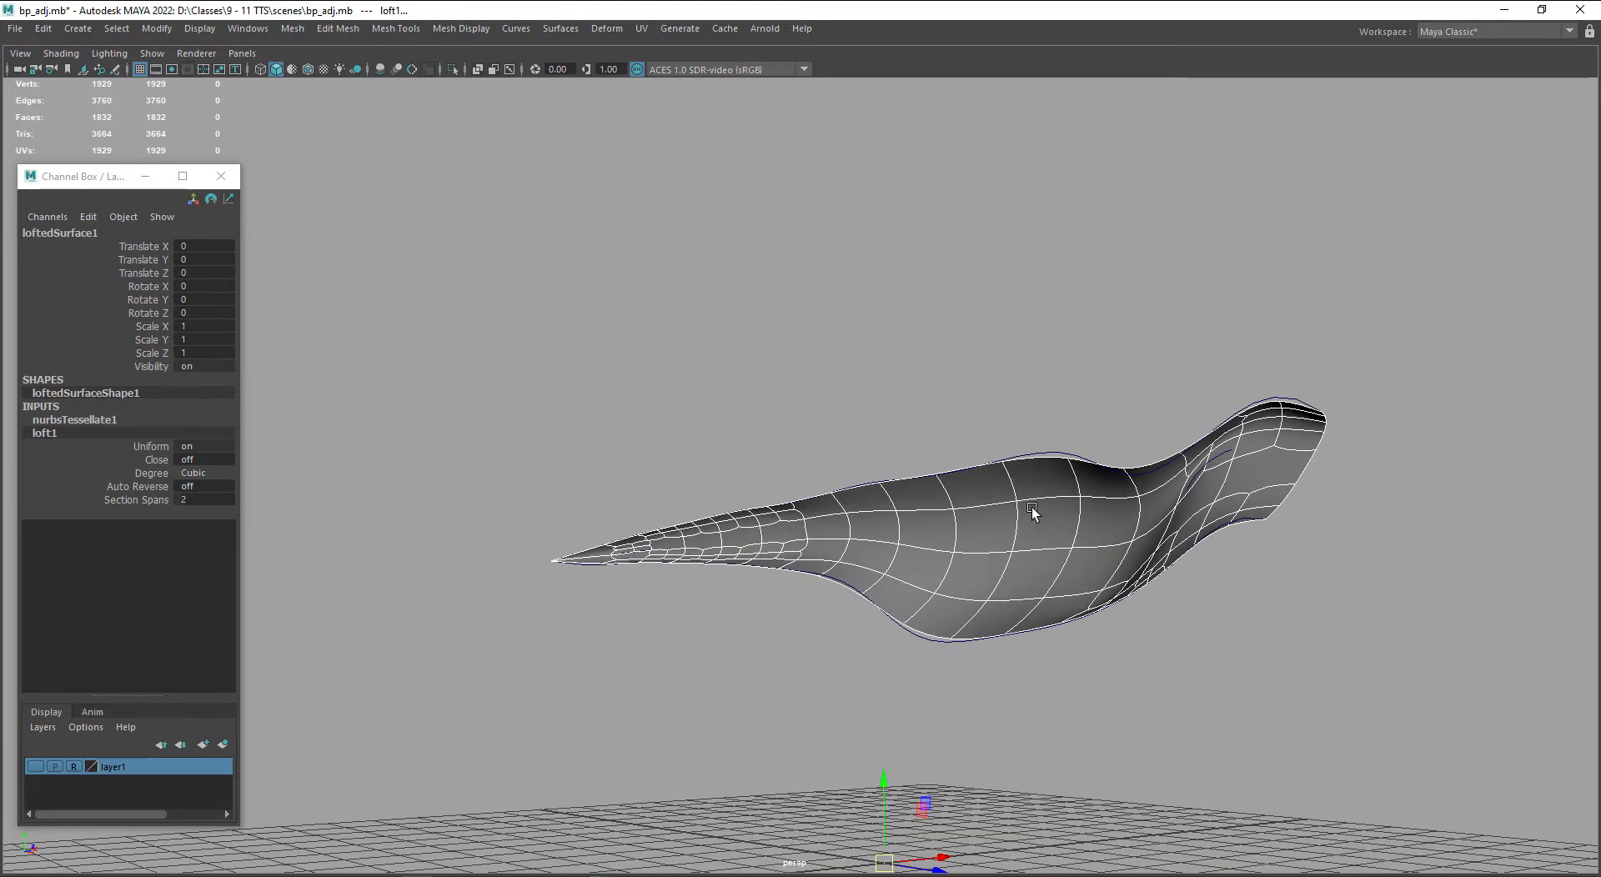
pyautogui.press('1')
pyautogui.keyDown('alt'); pyautogui.moveTo(990, 537); pyautogui.dragTo(870, 507); pyautogui.keyUp('alt')
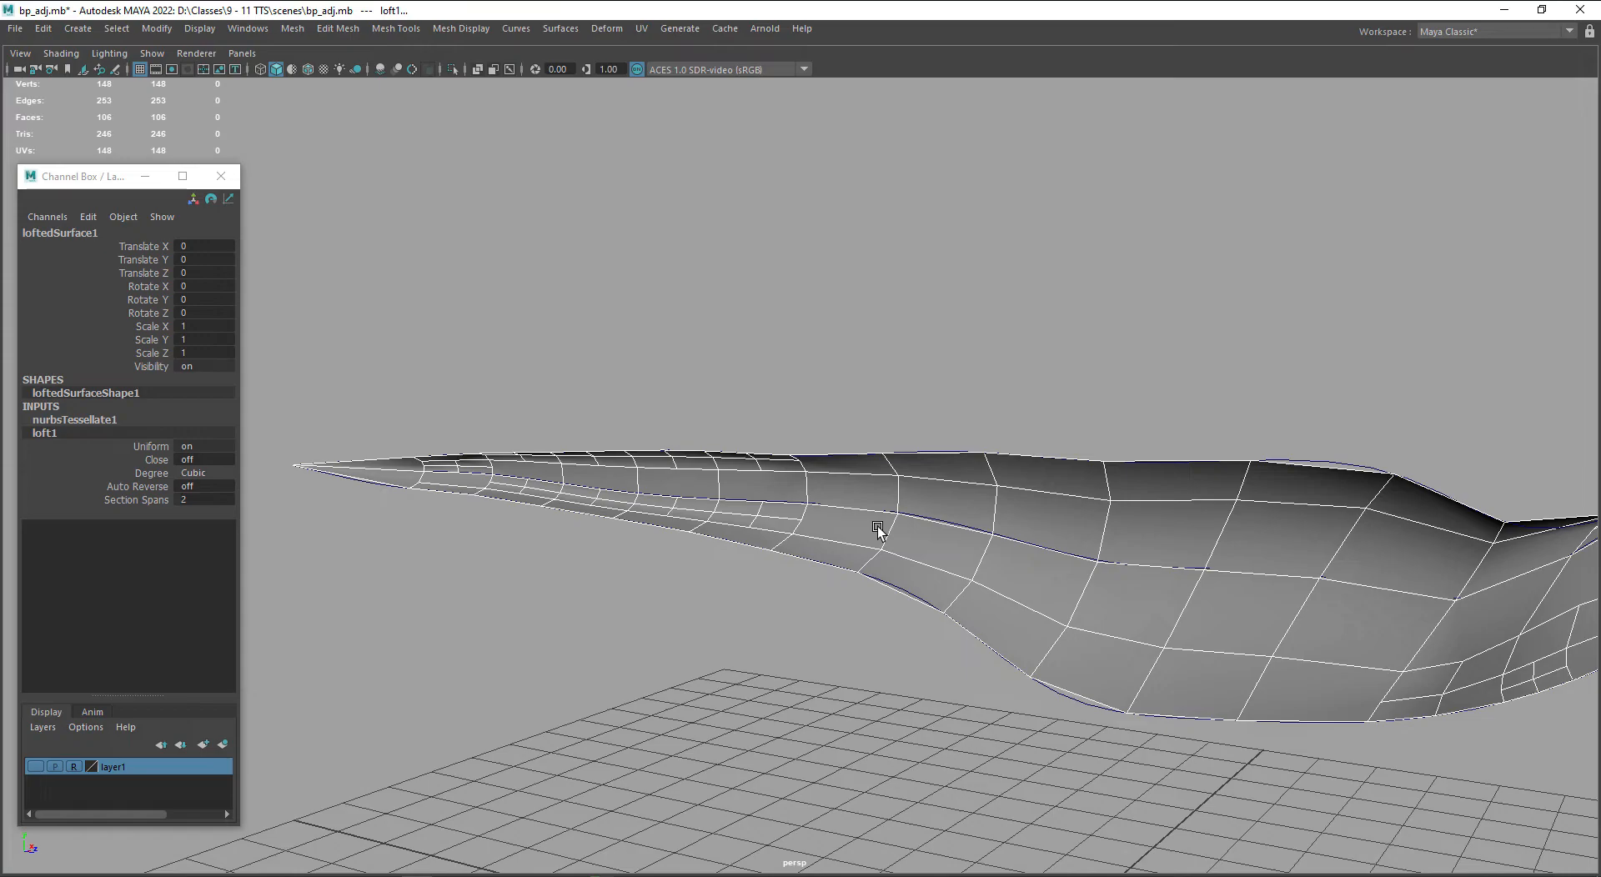
pyautogui.click(880, 544)
pyautogui.press('1')
pyautogui.press('3')
pyautogui.press('1')
# - Switch the lofted surface to edge mode and delete the extra lengthwise edge row between the tail's middle and lower curves
pyautogui.scroll(5, 750, 525)
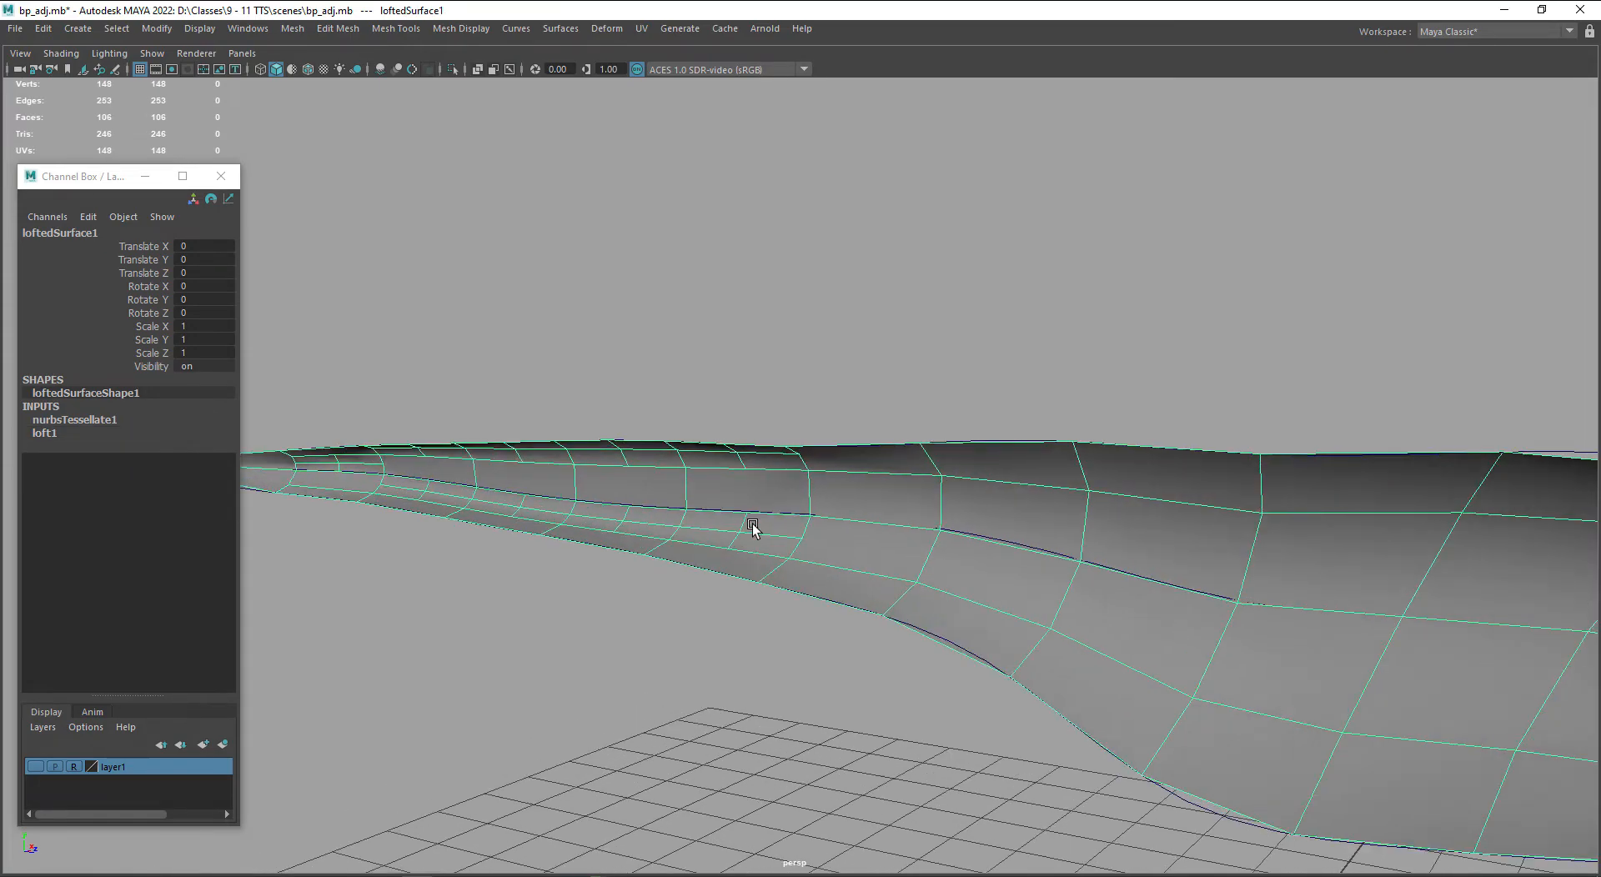
pyautogui.moveTo(891, 422); pyautogui.dragTo(867, 417, button='right')
pyautogui.doubleClick(835, 554)
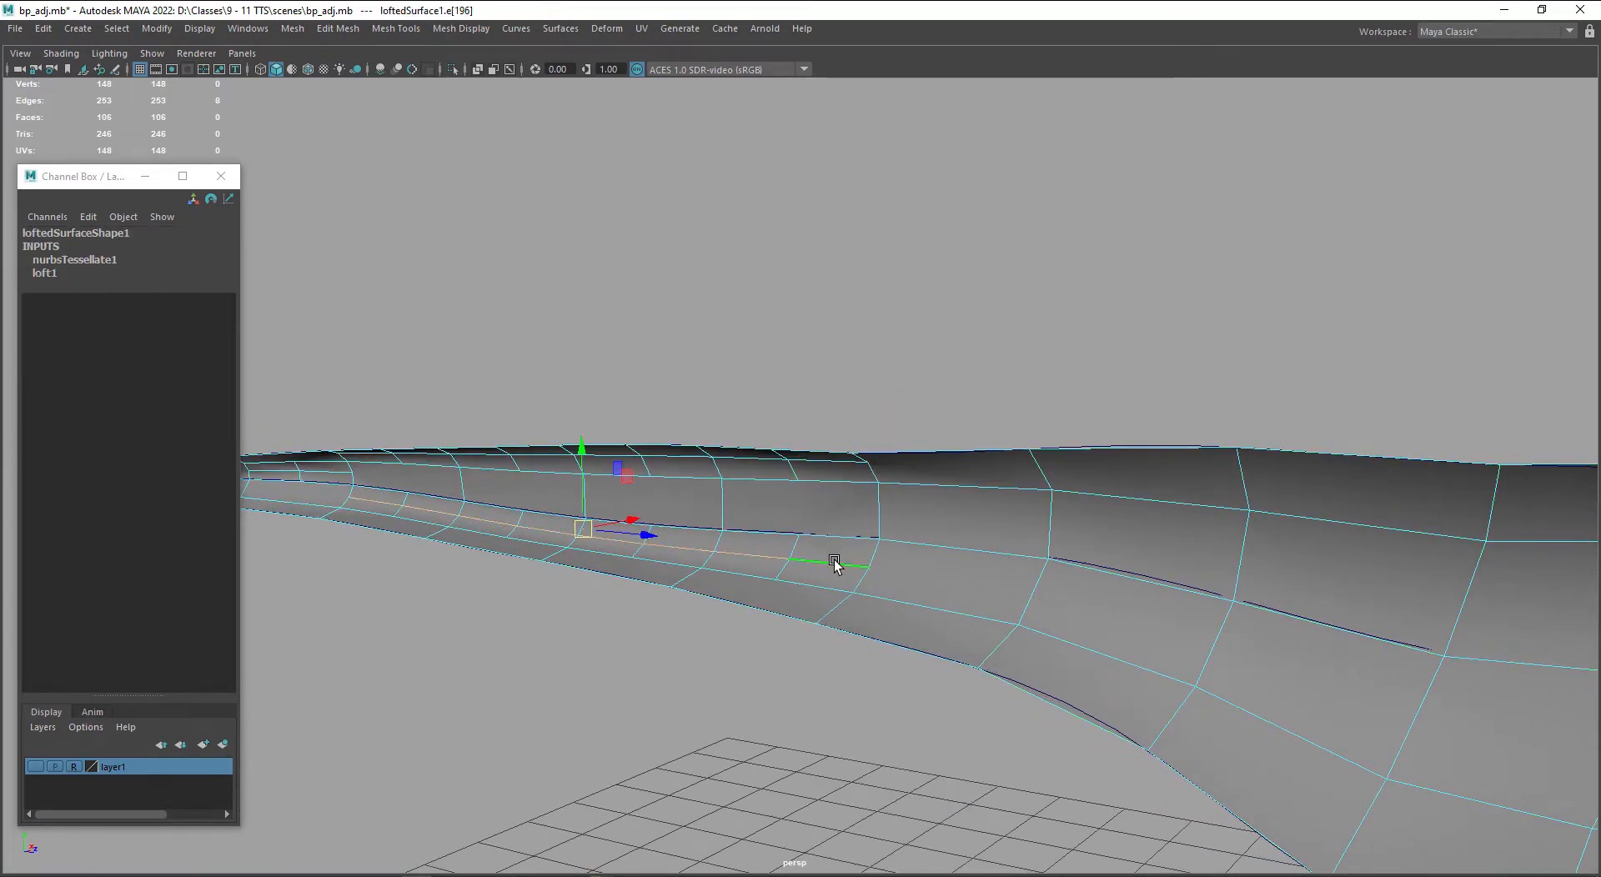
pyautogui.press('Delete')
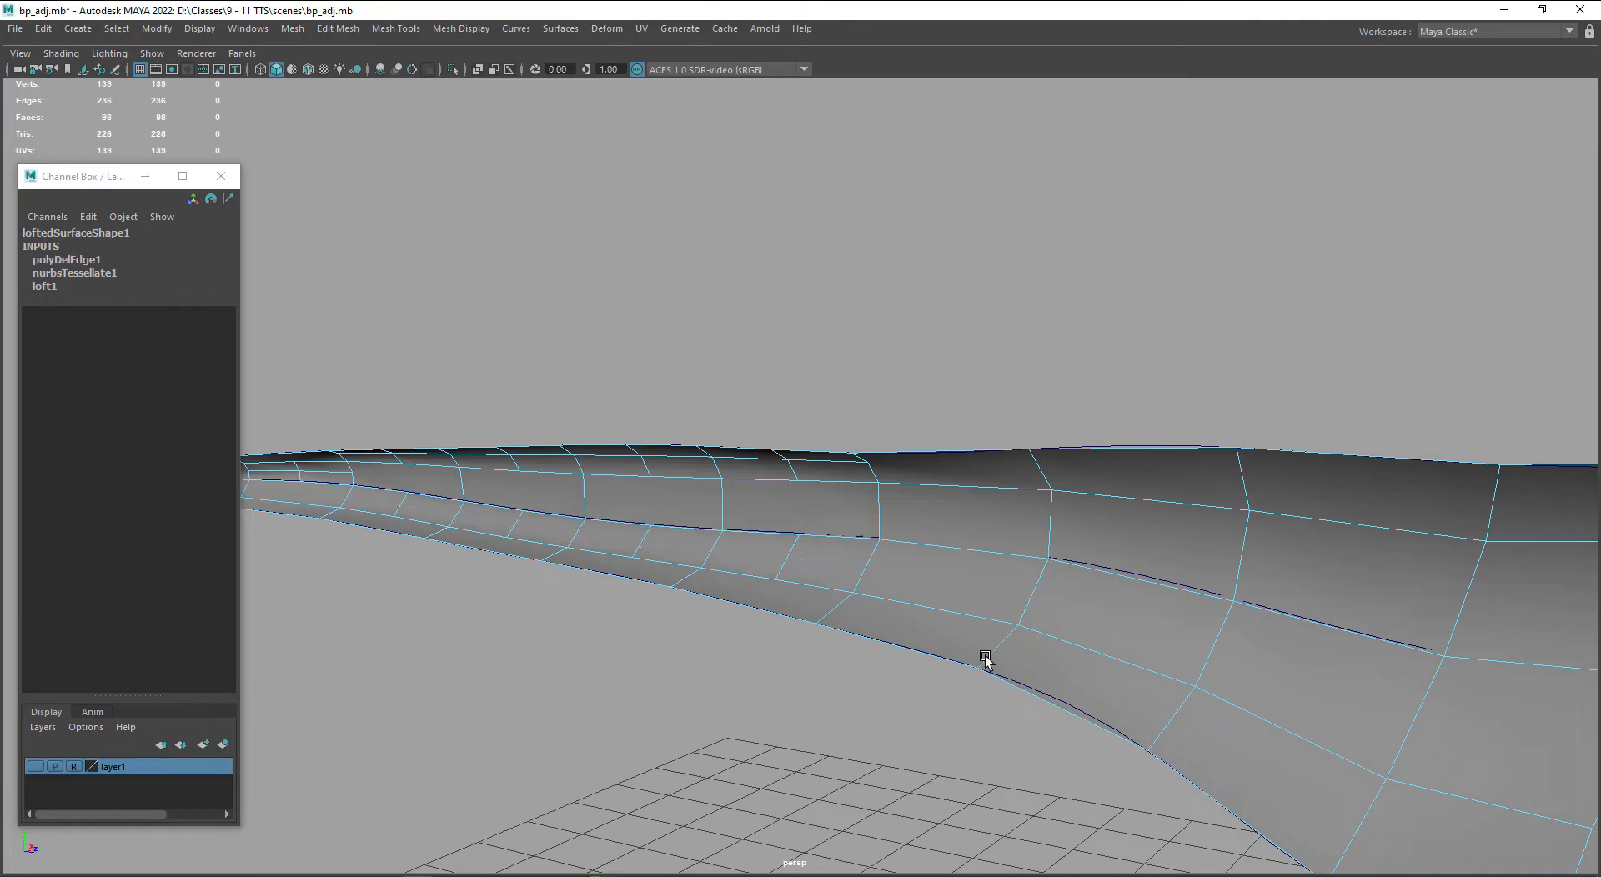
# - Delete the short crosswise edges that only partly span the thicker part of the tail
pyautogui.click(790, 557)
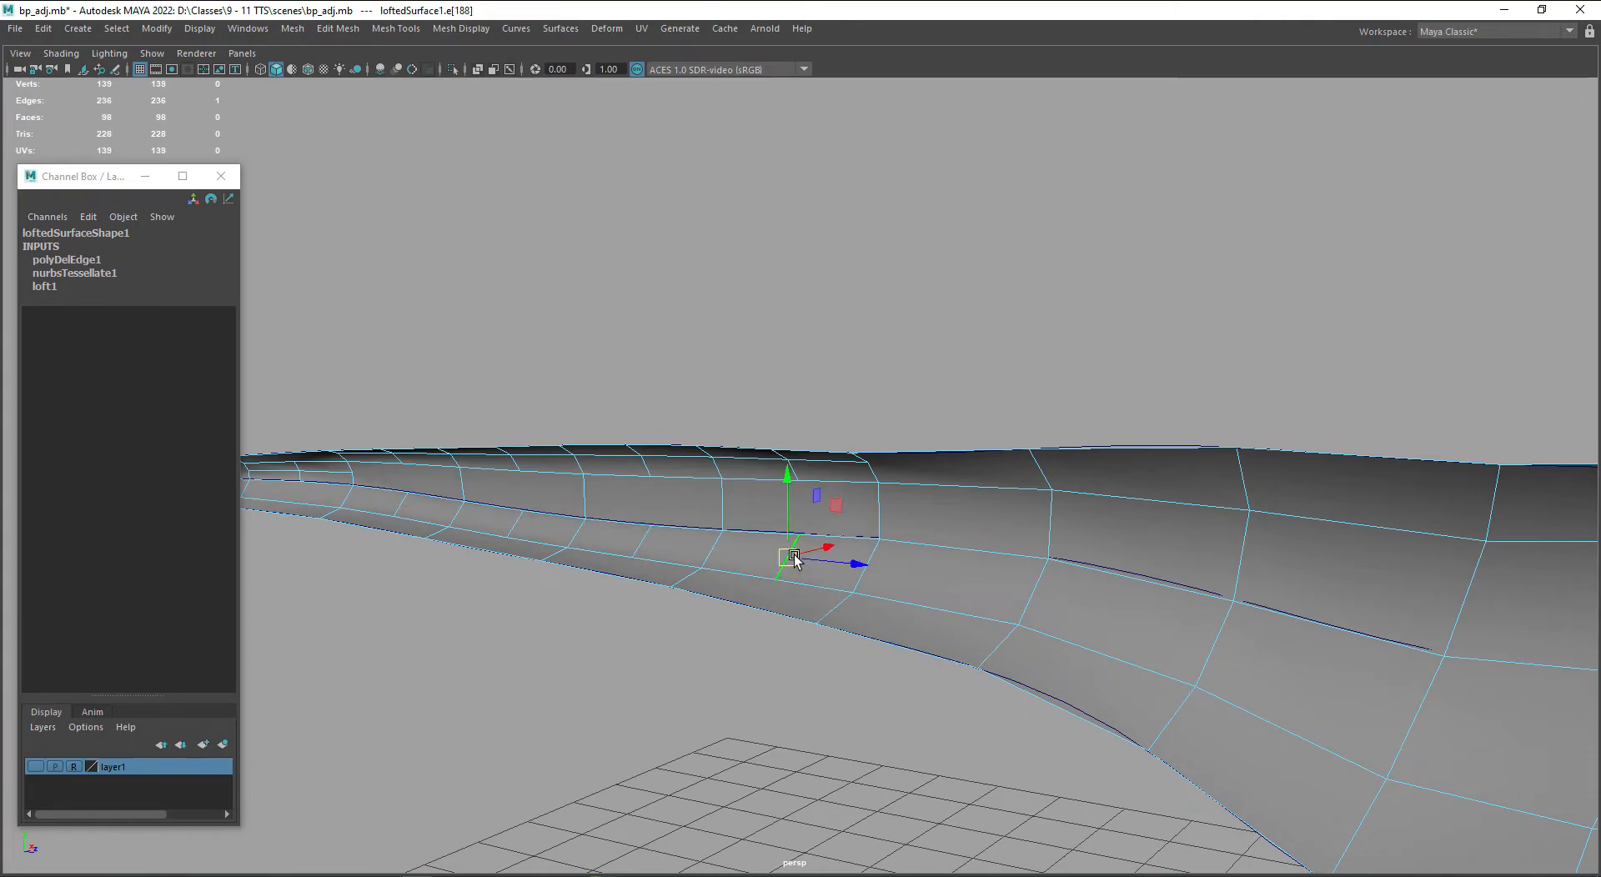
pyautogui.press('Delete')
pyautogui.click(796, 463)
pyautogui.press('Delete')
pyautogui.click(654, 477)
pyautogui.press('Delete')
pyautogui.click(654, 466)
pyautogui.press('Delete')
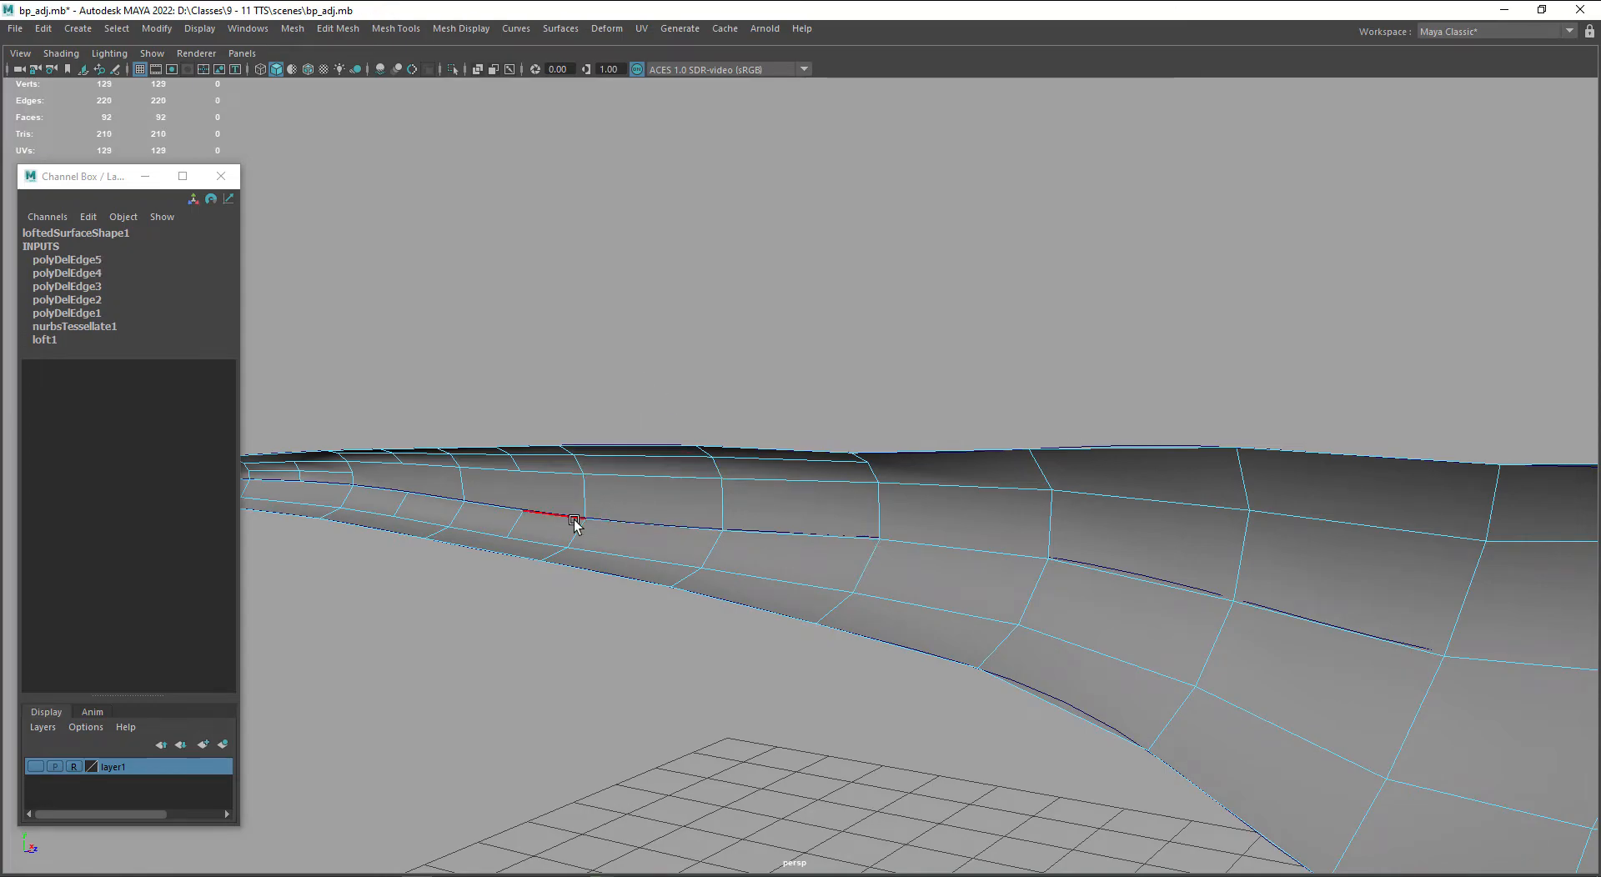
# - Delete the remaining short partial crosswise edges farther along the tail towards its tip
pyautogui.click(508, 526)
pyautogui.press('Delete')
pyautogui.click(491, 492)
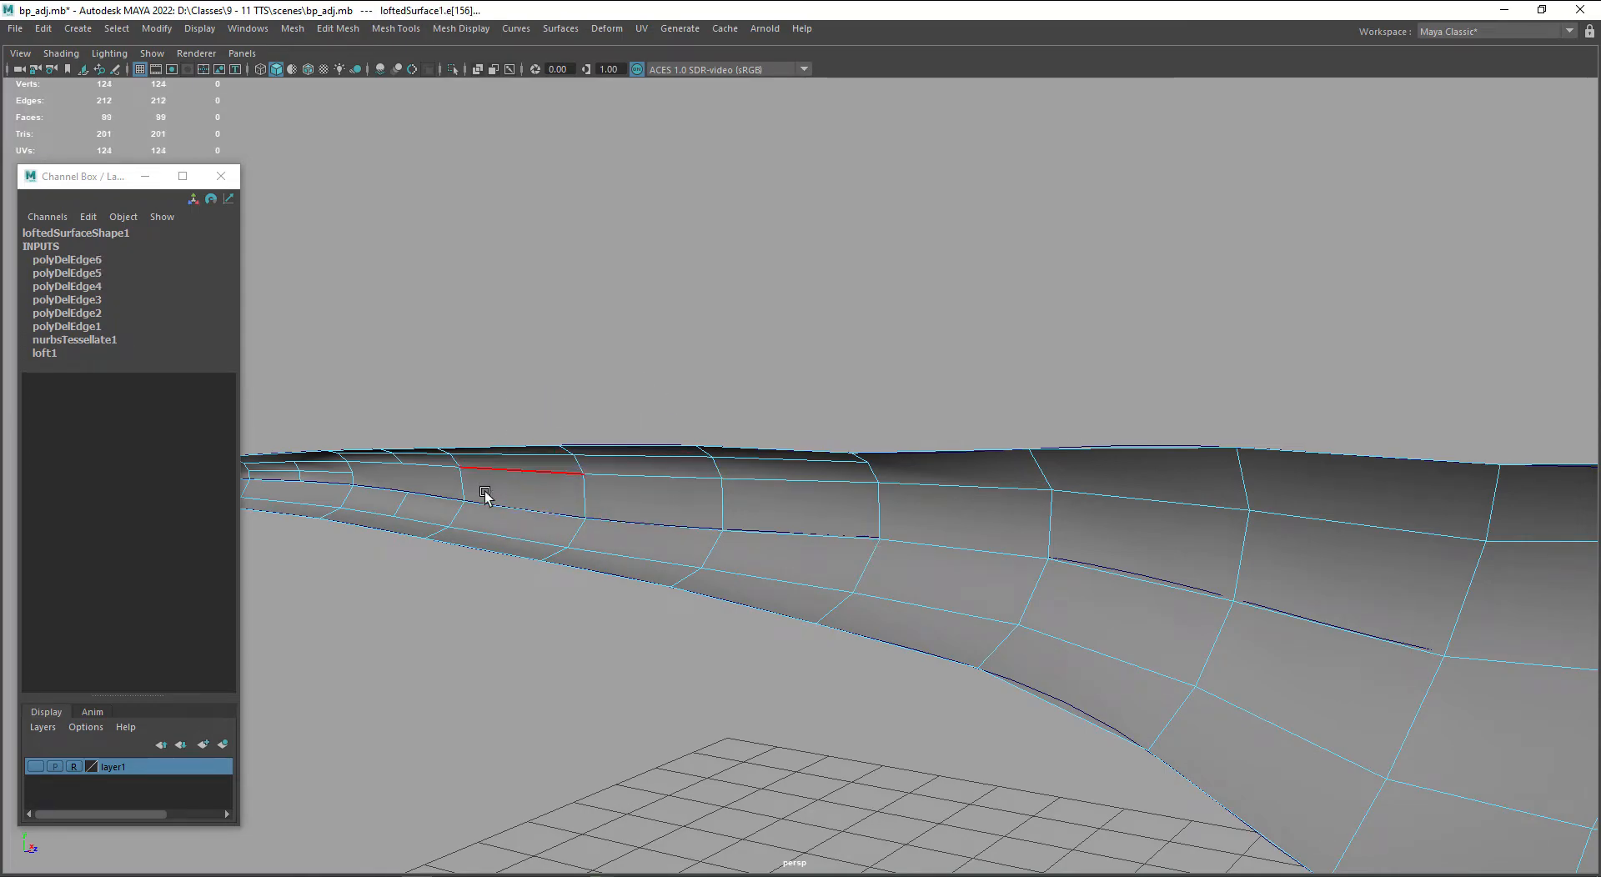
pyautogui.press('Delete')
pyautogui.click(403, 477)
pyautogui.press('Delete')
pyautogui.click(433, 502)
pyautogui.press('Delete')
# - Select the leftover short crosswise edges and the lengthwise edge between them near the tail tip, and delete them
pyautogui.keyDown('alt'); pyautogui.moveTo(717, 679); pyautogui.dragTo(788, 651); pyautogui.keyUp('alt')
pyautogui.click(567, 690)
pyautogui.press('f')
pyautogui.scroll(-3, 689, 720)
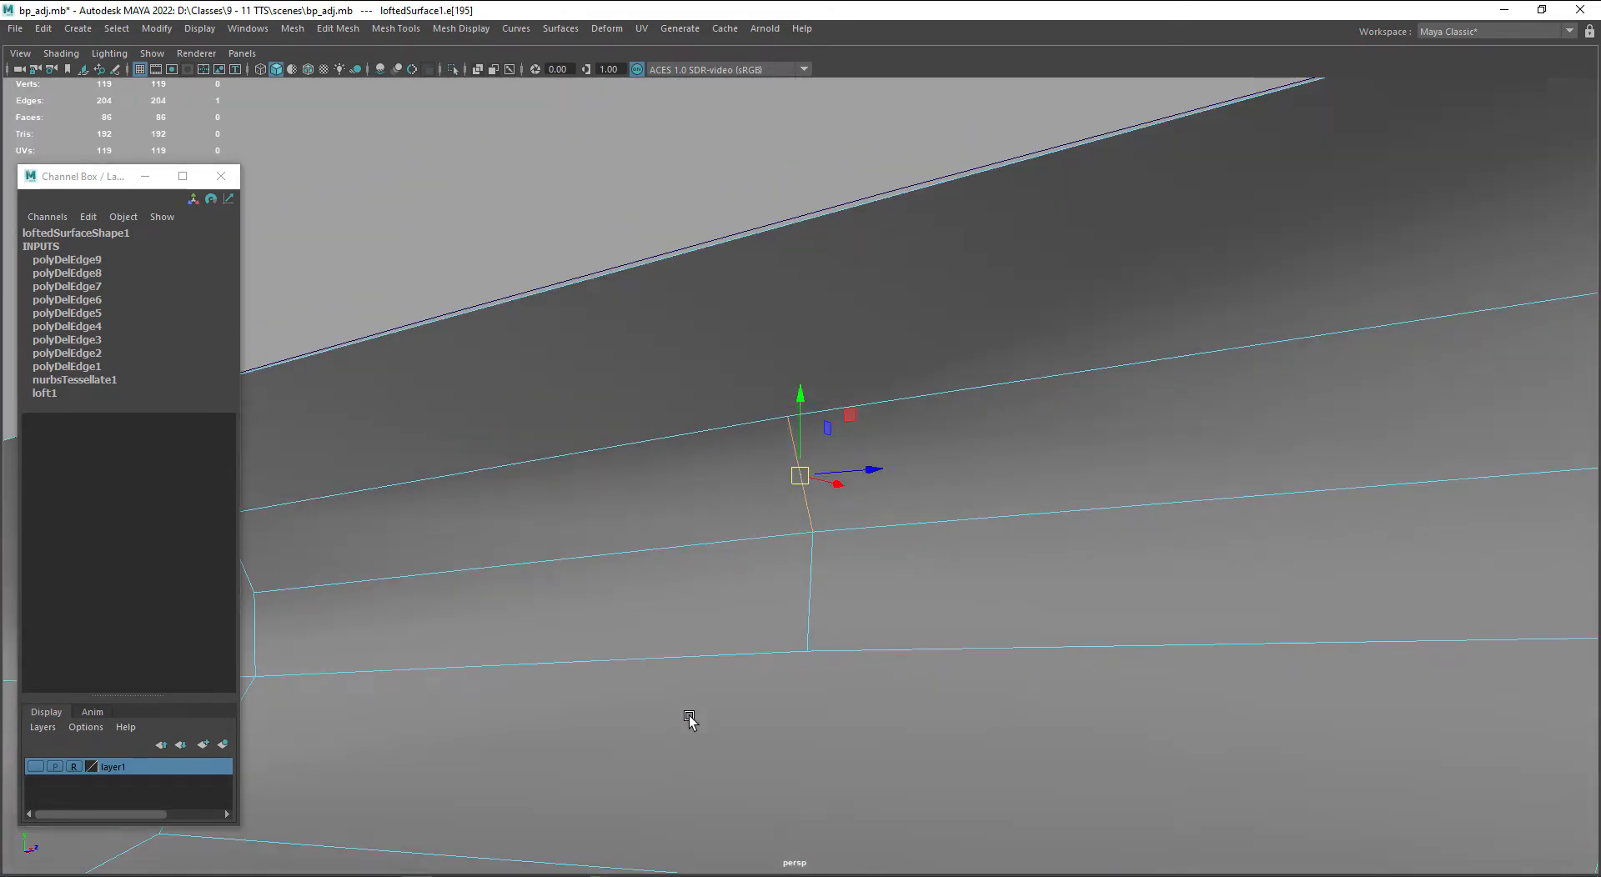
pyautogui.keyDown('alt'); pyautogui.moveTo(690, 719); pyautogui.dragTo(772, 722); pyautogui.keyUp('alt')
pyautogui.keyDown('shift'); pyautogui.click(803, 557); pyautogui.keyUp('shift')
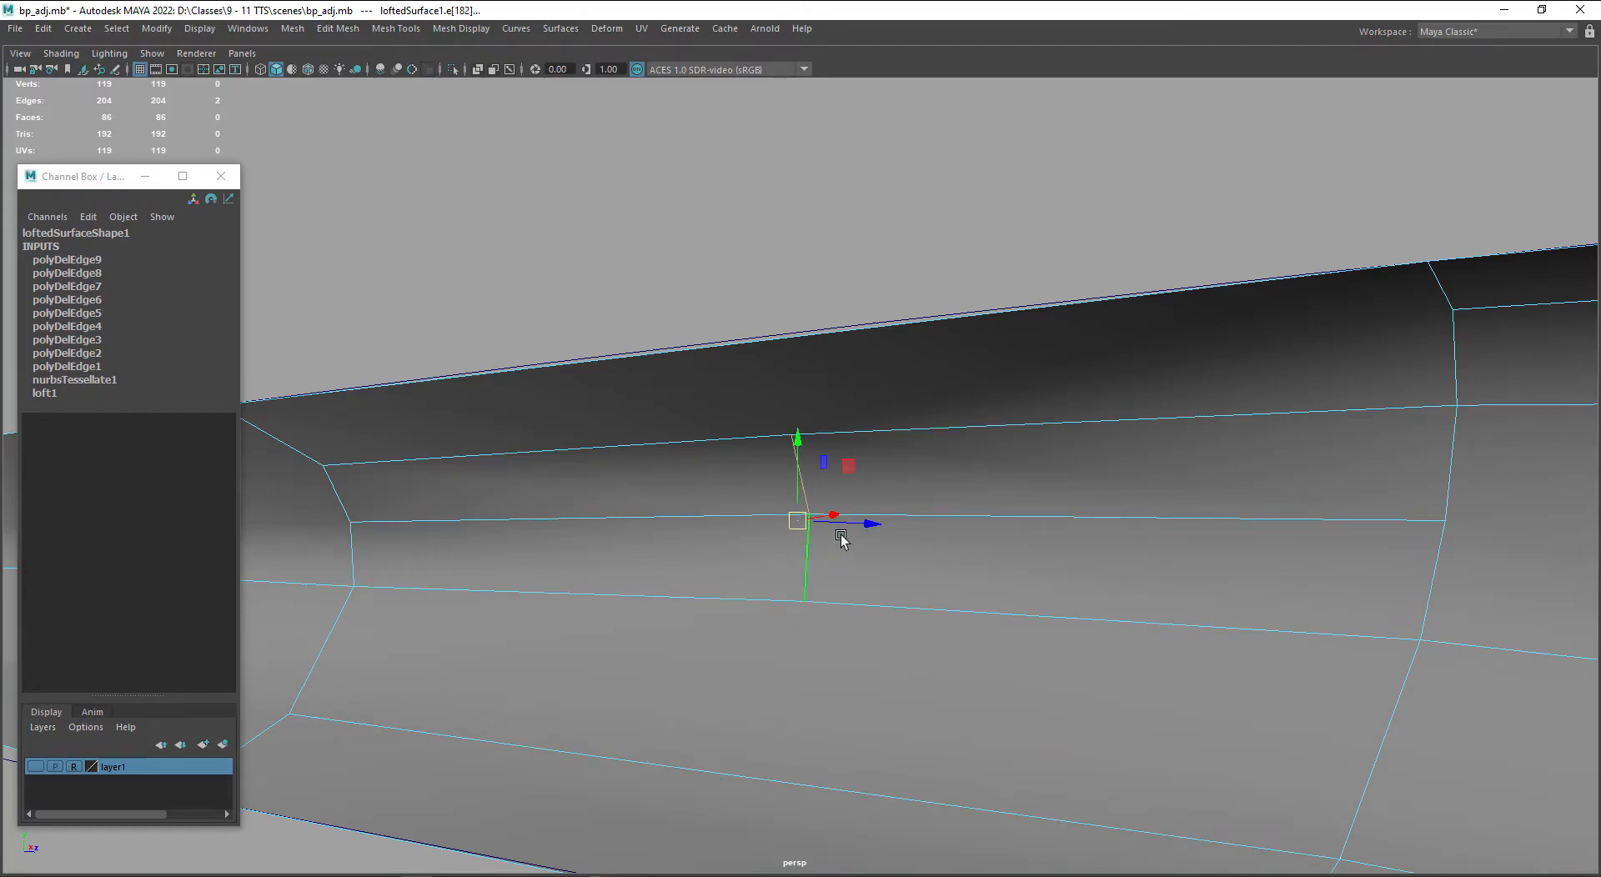
pyautogui.keyDown('shift'); pyautogui.click(892, 512); pyautogui.keyUp('shift')
pyautogui.keyDown('alt'); pyautogui.moveTo(904, 614); pyautogui.dragTo(1040, 675); pyautogui.keyUp('alt')
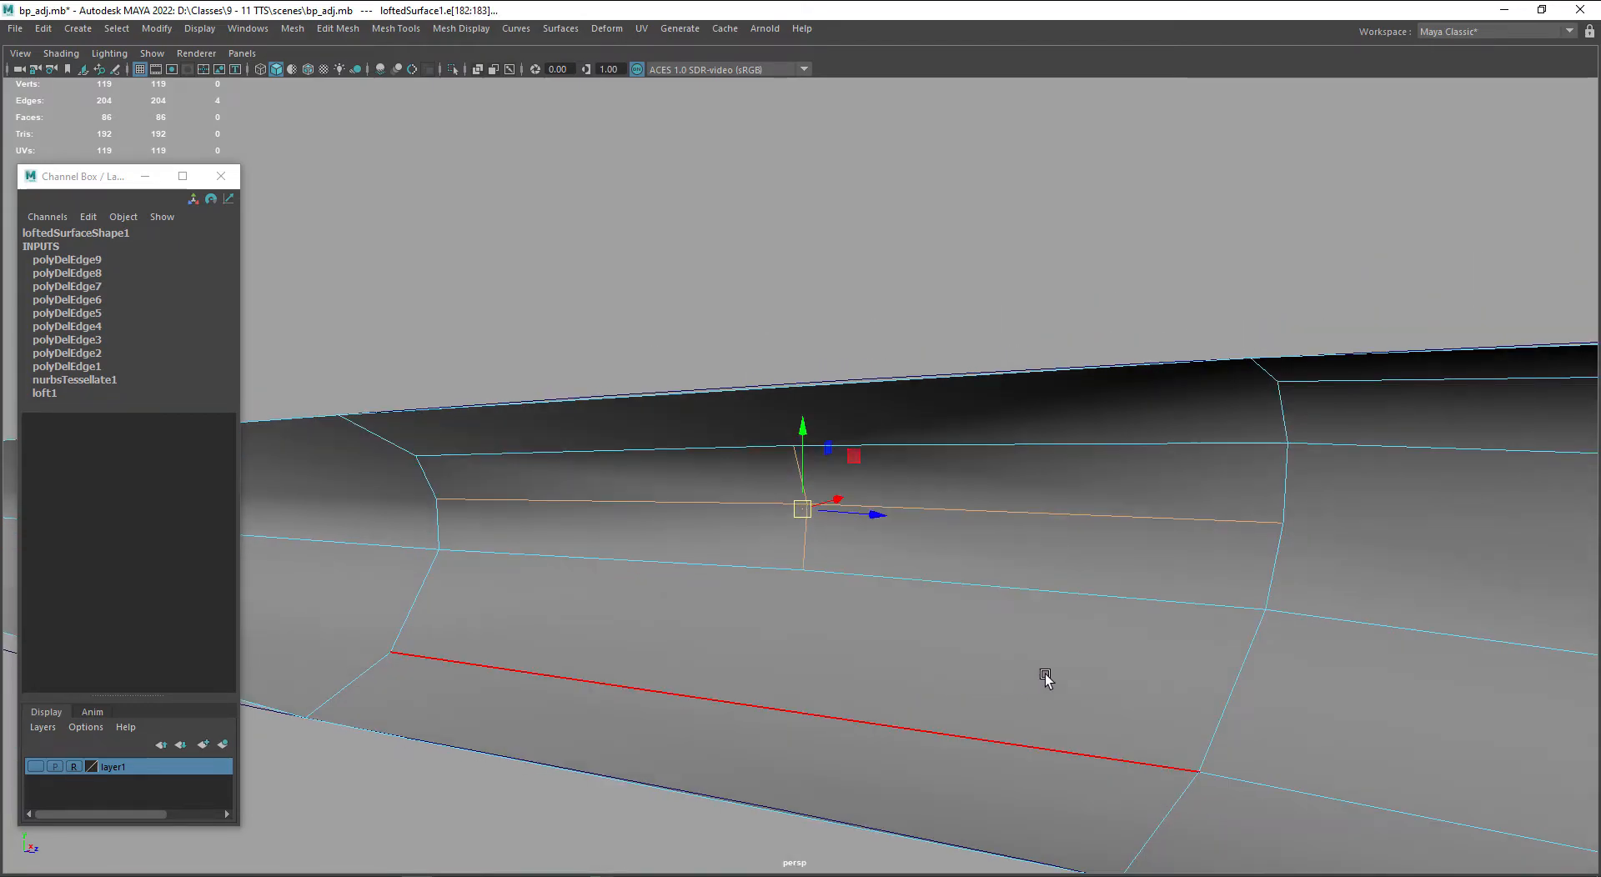
pyautogui.press('Delete')
# - Select the extra lengthwise edge row along the tail's upper side and delete it together with its vertices
pyautogui.keyDown('alt'); pyautogui.moveTo(1173, 608); pyautogui.dragTo(953, 482); pyautogui.keyUp('alt')
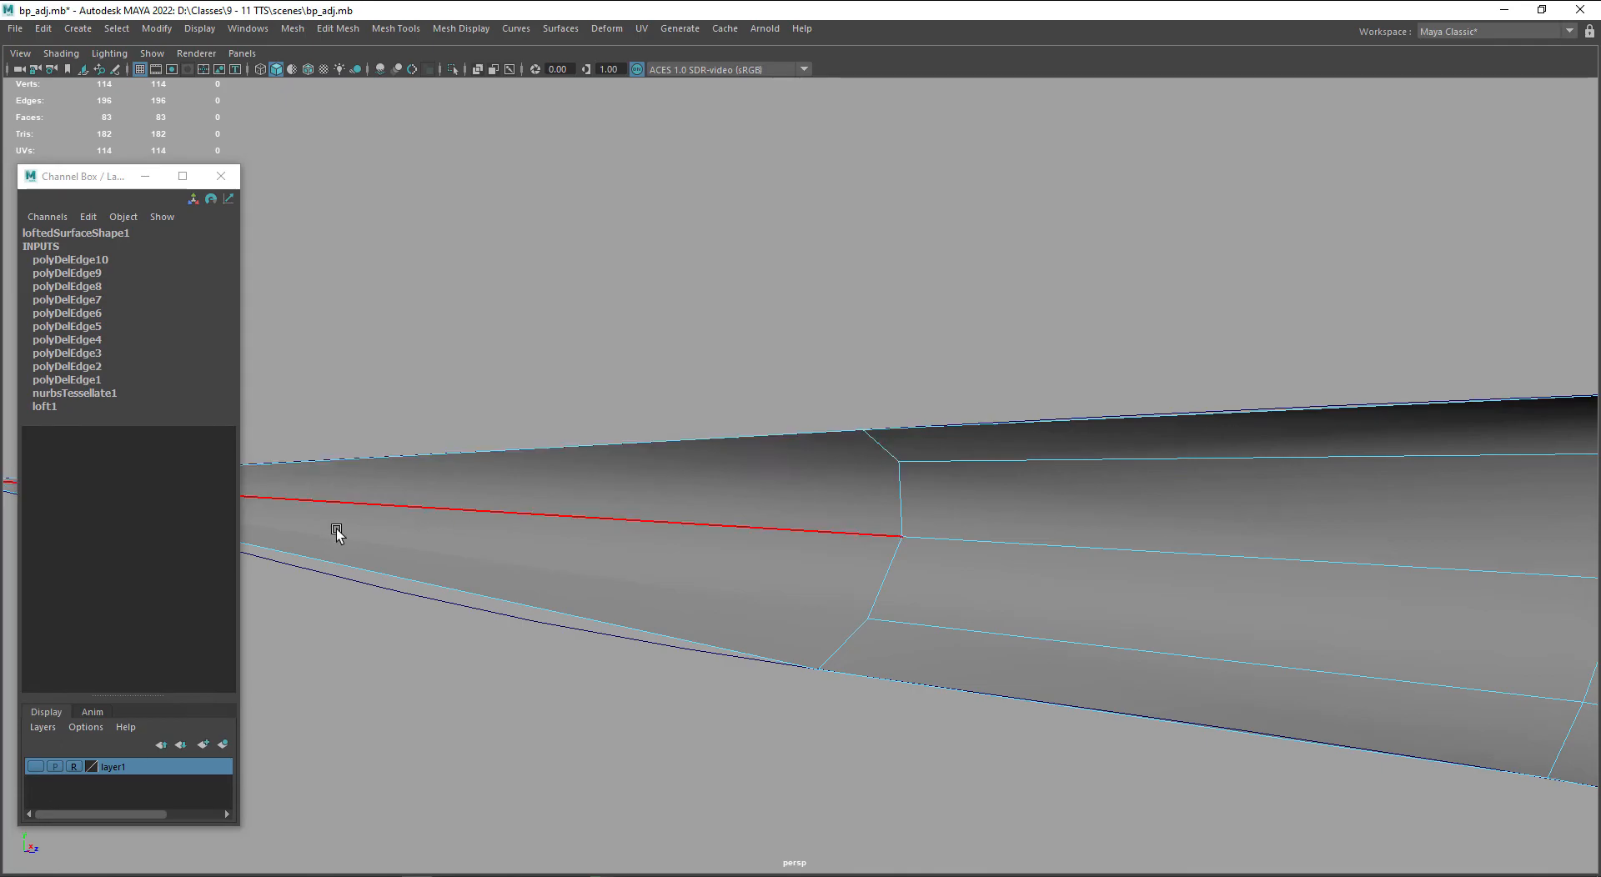
pyautogui.scroll(-3, 834, 552)
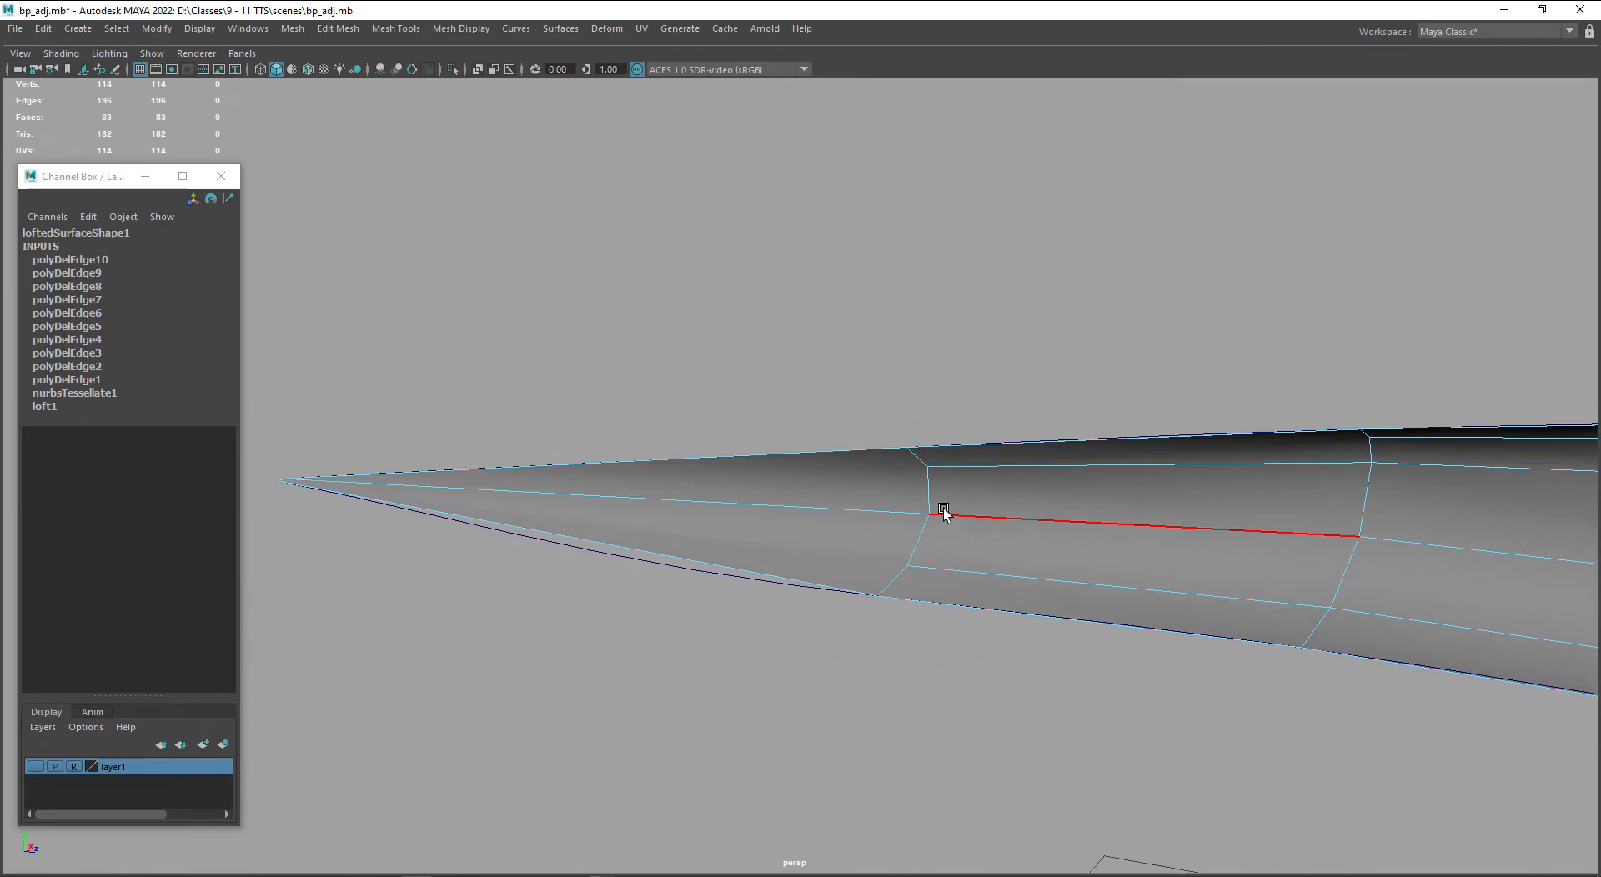
pyautogui.keyDown('alt'); pyautogui.moveTo(879, 597); pyautogui.dragTo(672, 615, button='middle'); pyautogui.keyUp('alt')
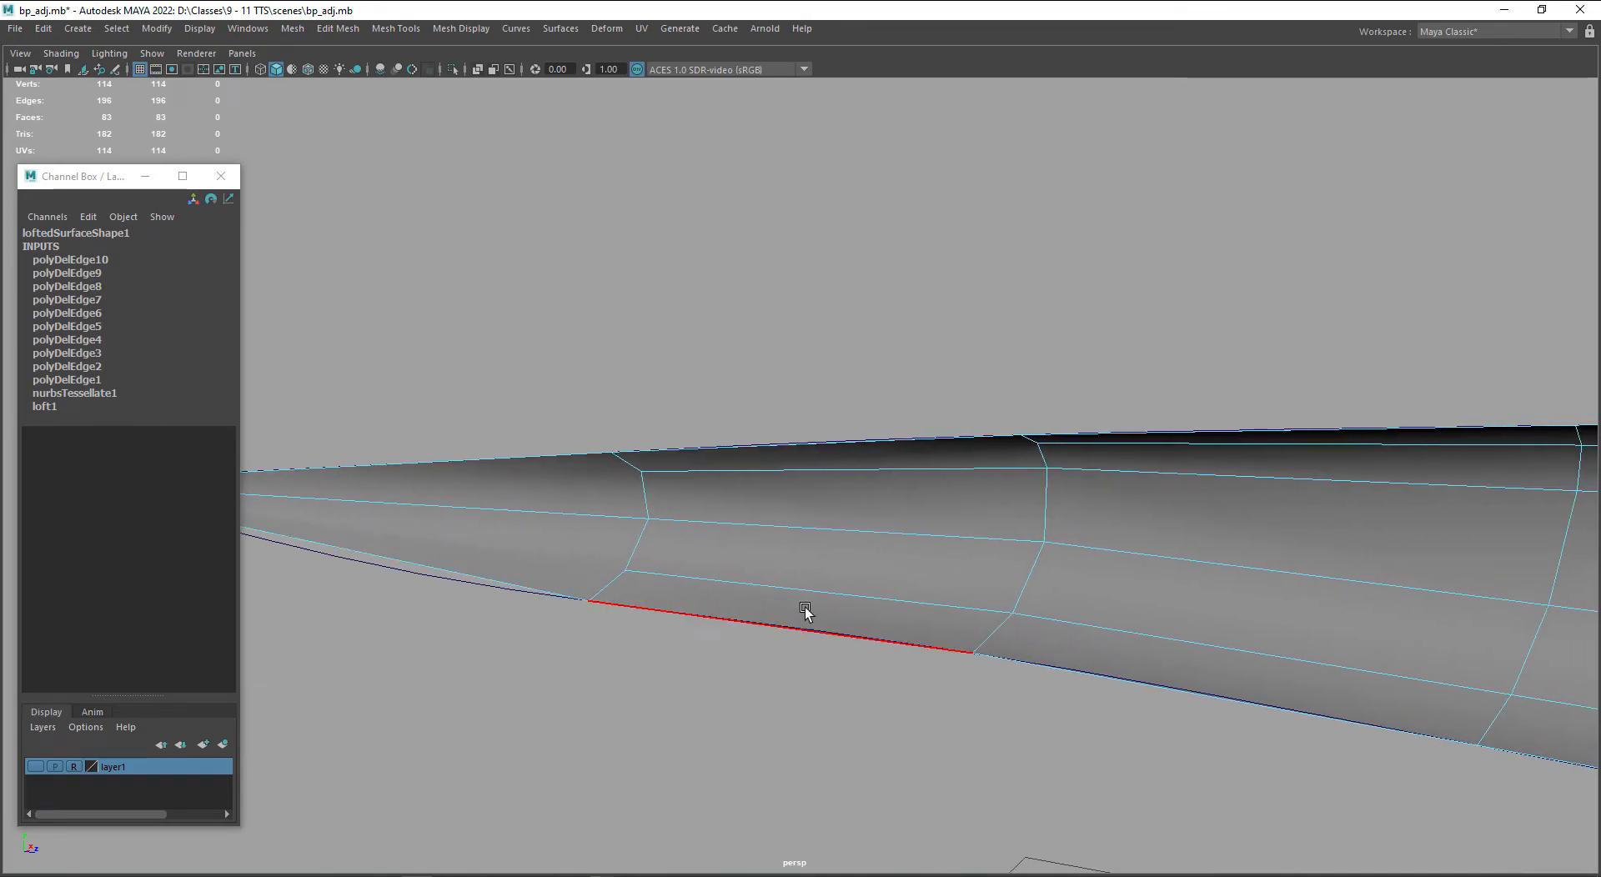
pyautogui.doubleClick(1093, 459)
pyautogui.scroll(-3, 1201, 588)
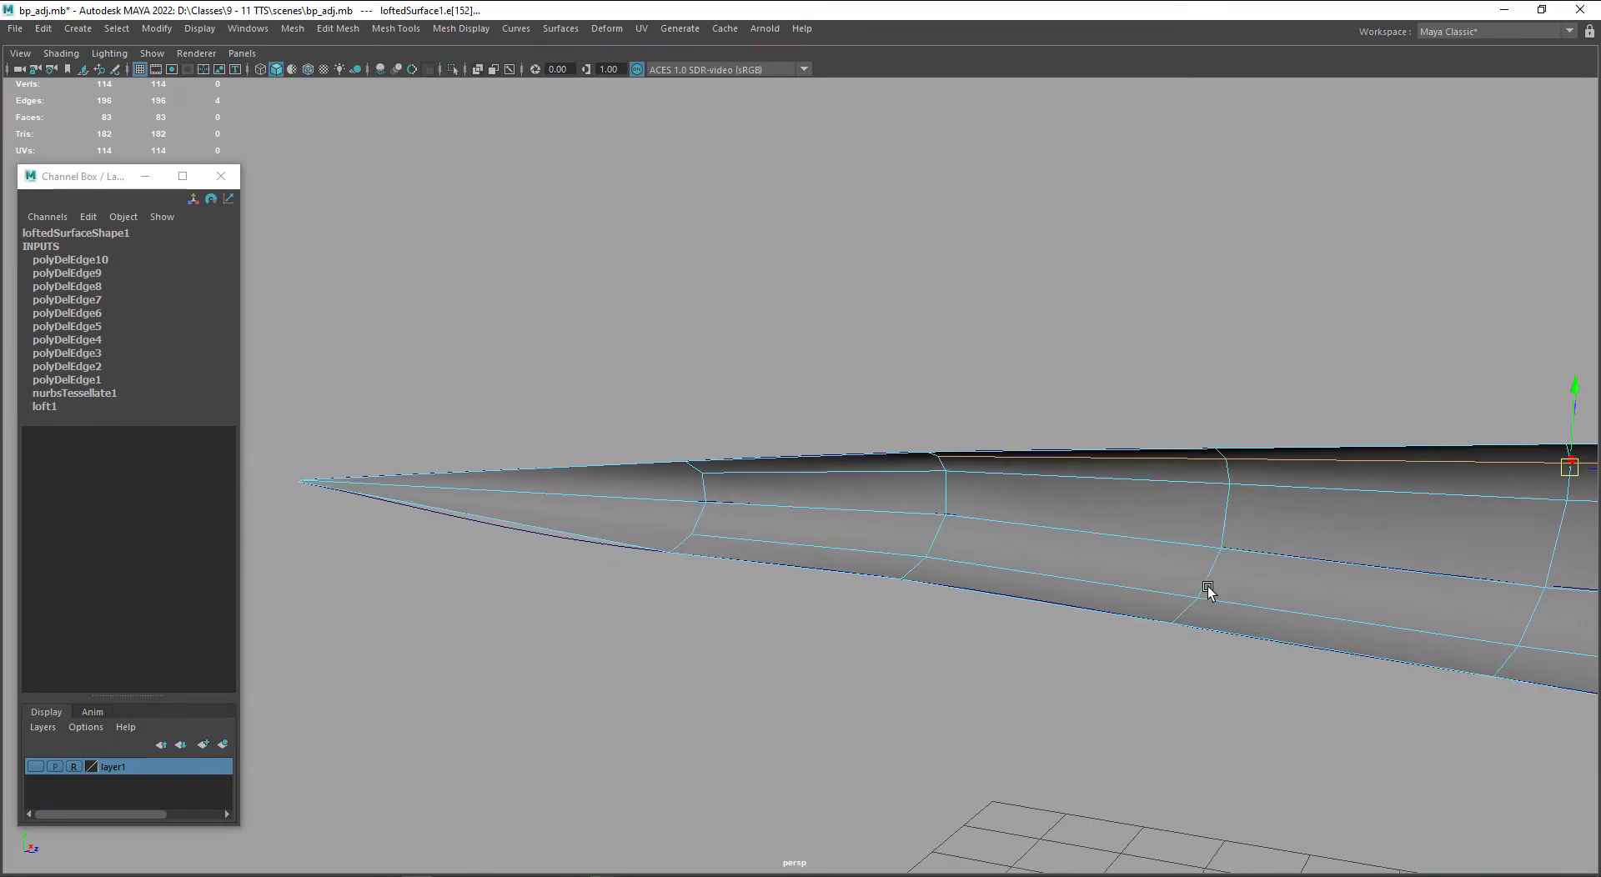
pyautogui.scroll(3, 1234, 593)
pyautogui.scroll(2, 1165, 542)
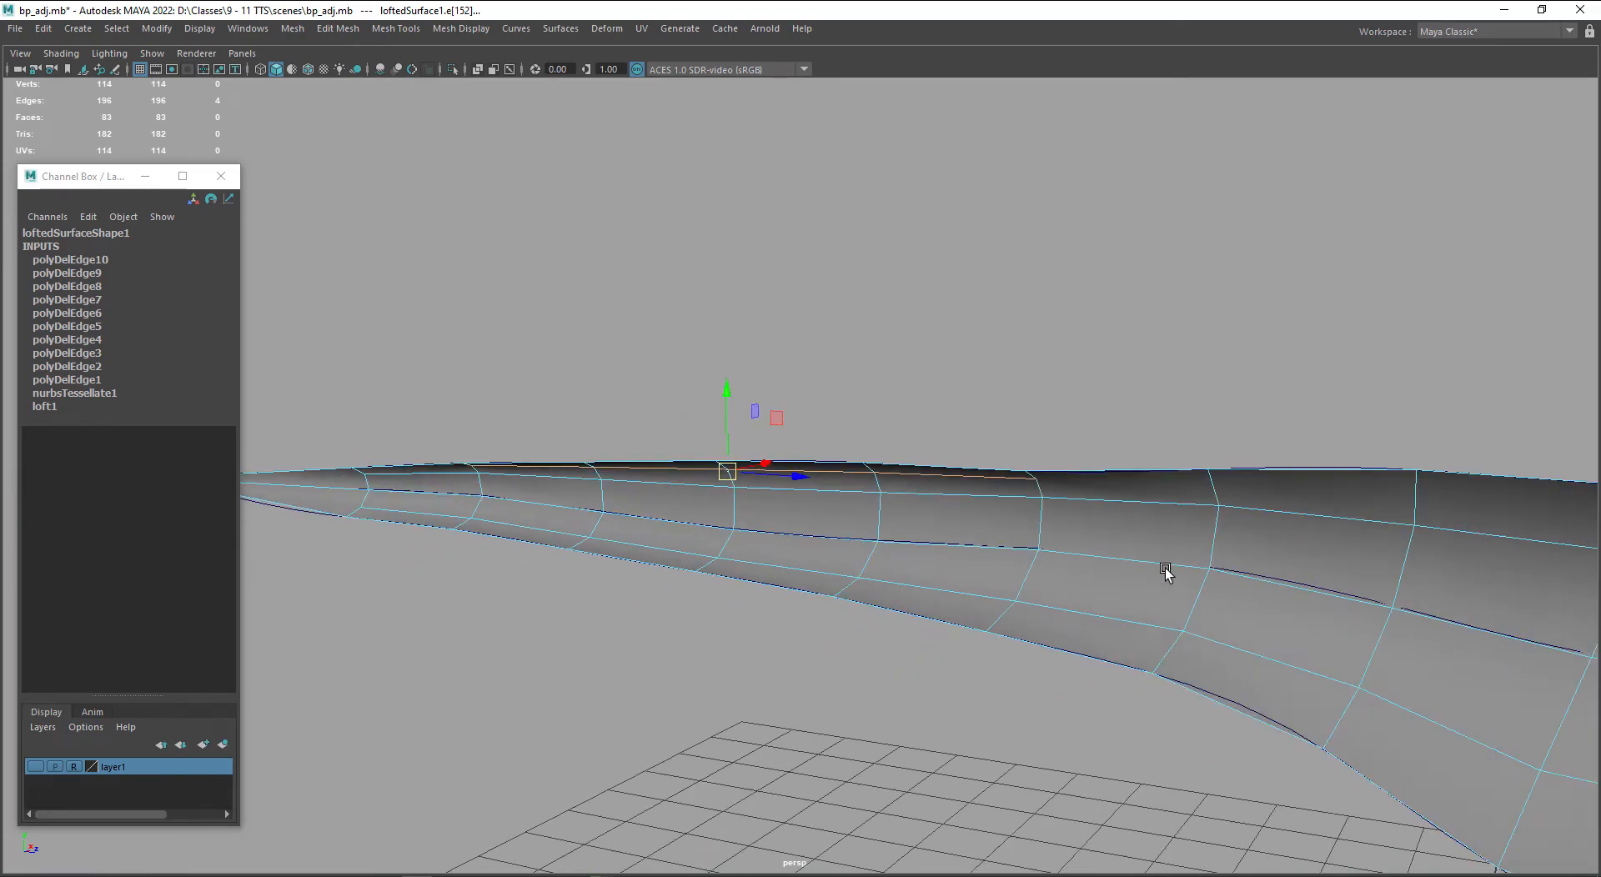
pyautogui.hotkey('ctrl', 'Delete')
# - Select the extra lengthwise and partial crosswise edges along the lower chest and both sides of the neck, and delete them with their vertices
pyautogui.moveTo(940, 554)
pyautogui.keyDown('alt'); pyautogui.mouseDown()
pyautogui.moveTo(1247, 639)
pyautogui.moveTo(1179, 611)
pyautogui.moveTo(906, 661)
pyautogui.moveTo(844, 726)
pyautogui.mouseUp(); pyautogui.keyUp('alt')
pyautogui.doubleClick(835, 766)
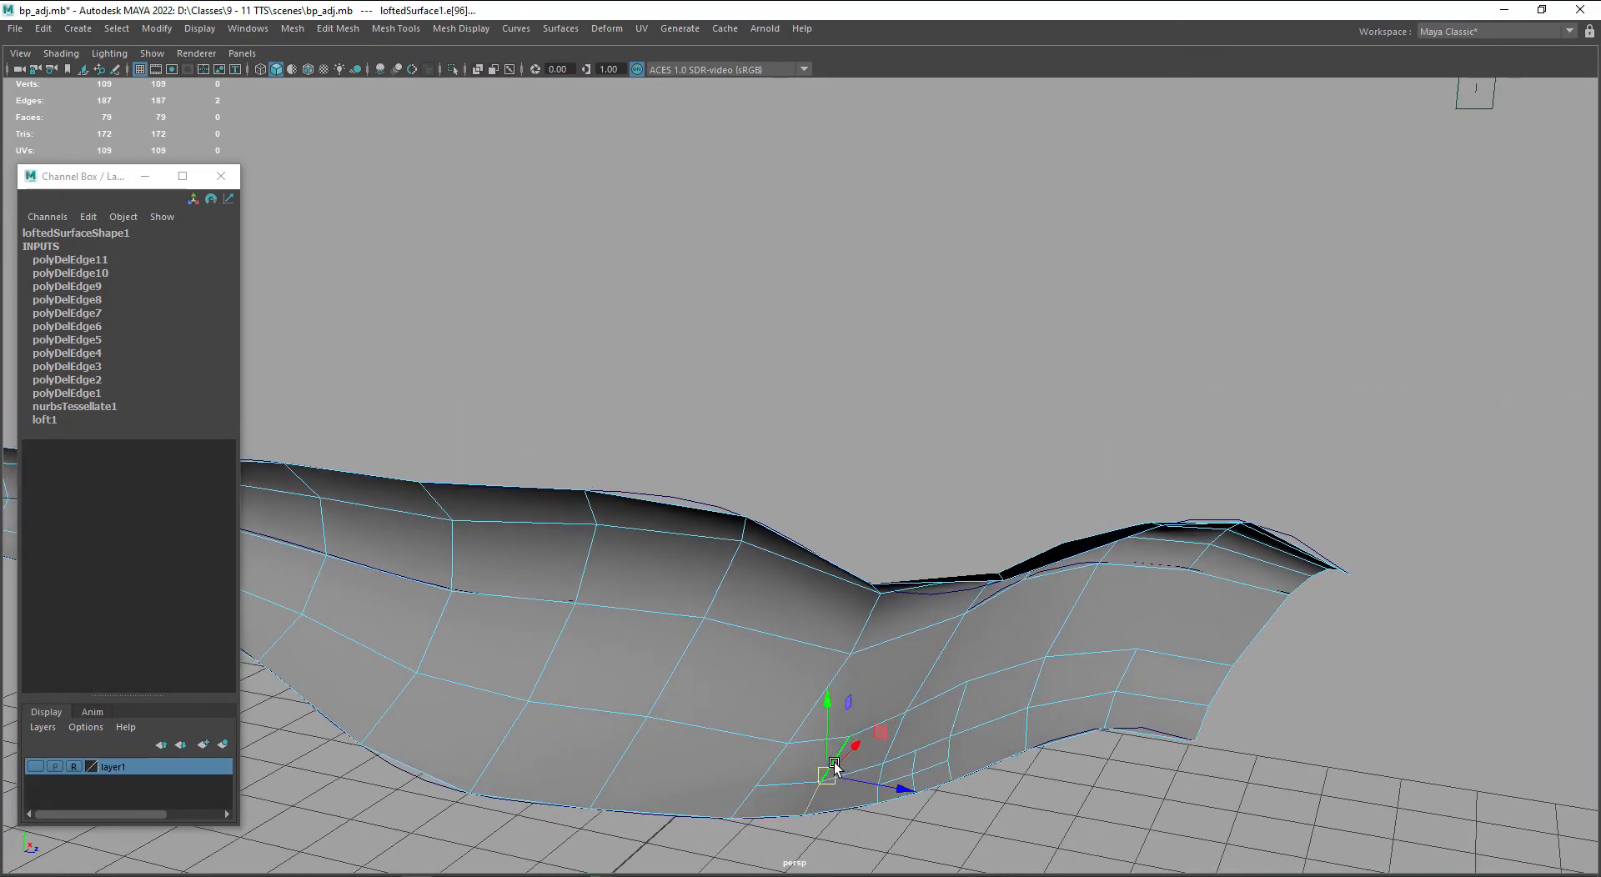
pyautogui.keyDown('shift'); pyautogui.doubleClick(863, 766); pyautogui.keyUp('shift')
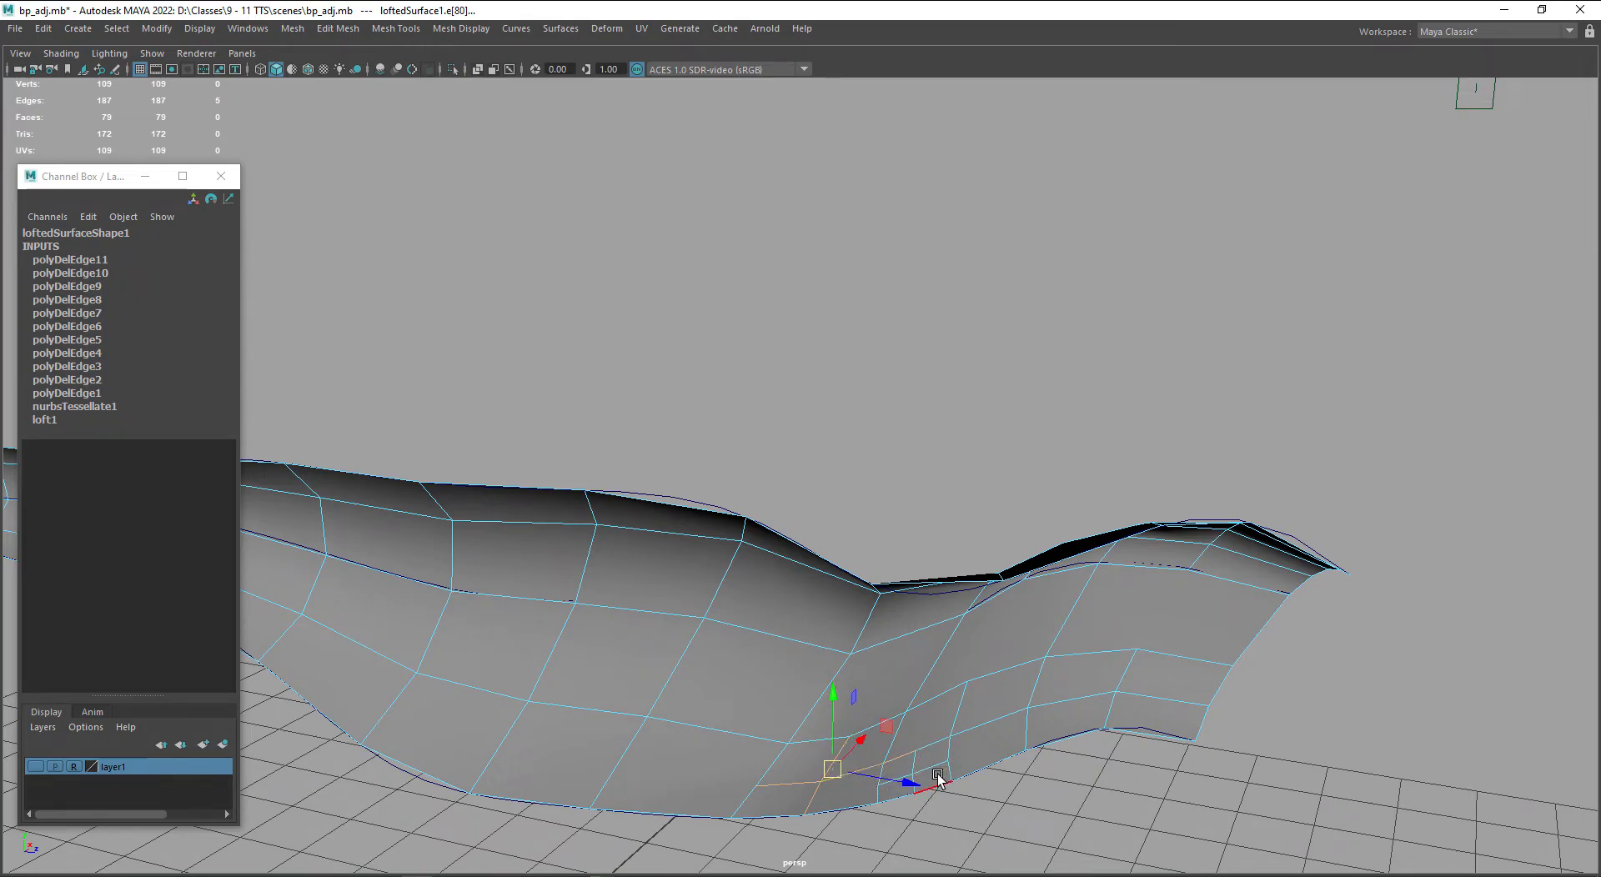
pyautogui.doubleClick(1075, 705)
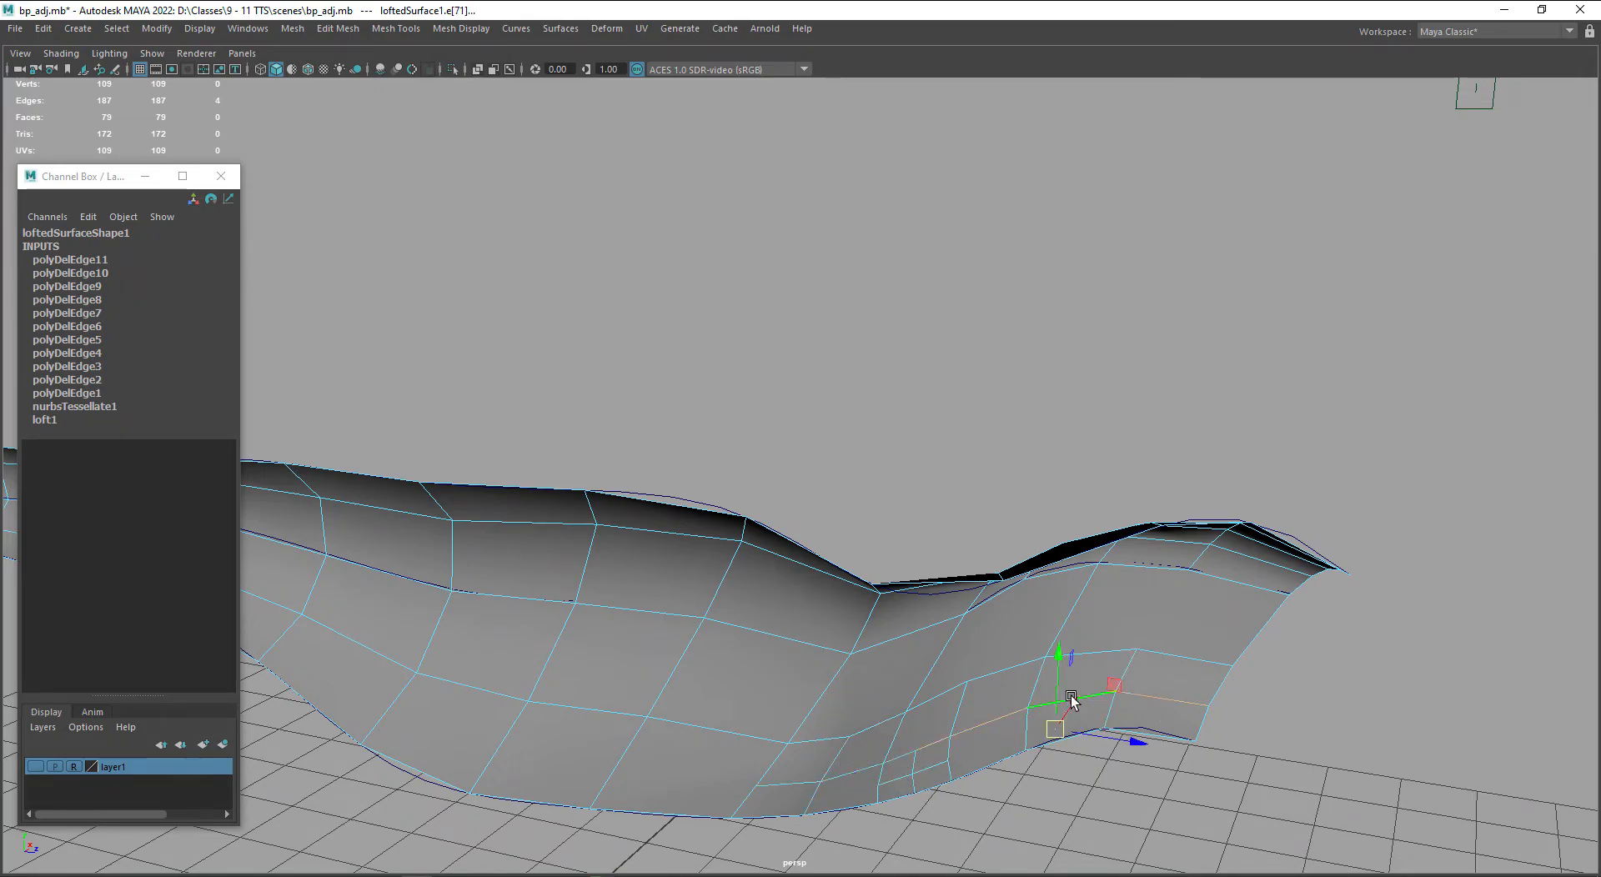
pyautogui.keyDown('shift'); pyautogui.doubleClick(911, 767); pyautogui.keyUp('shift')
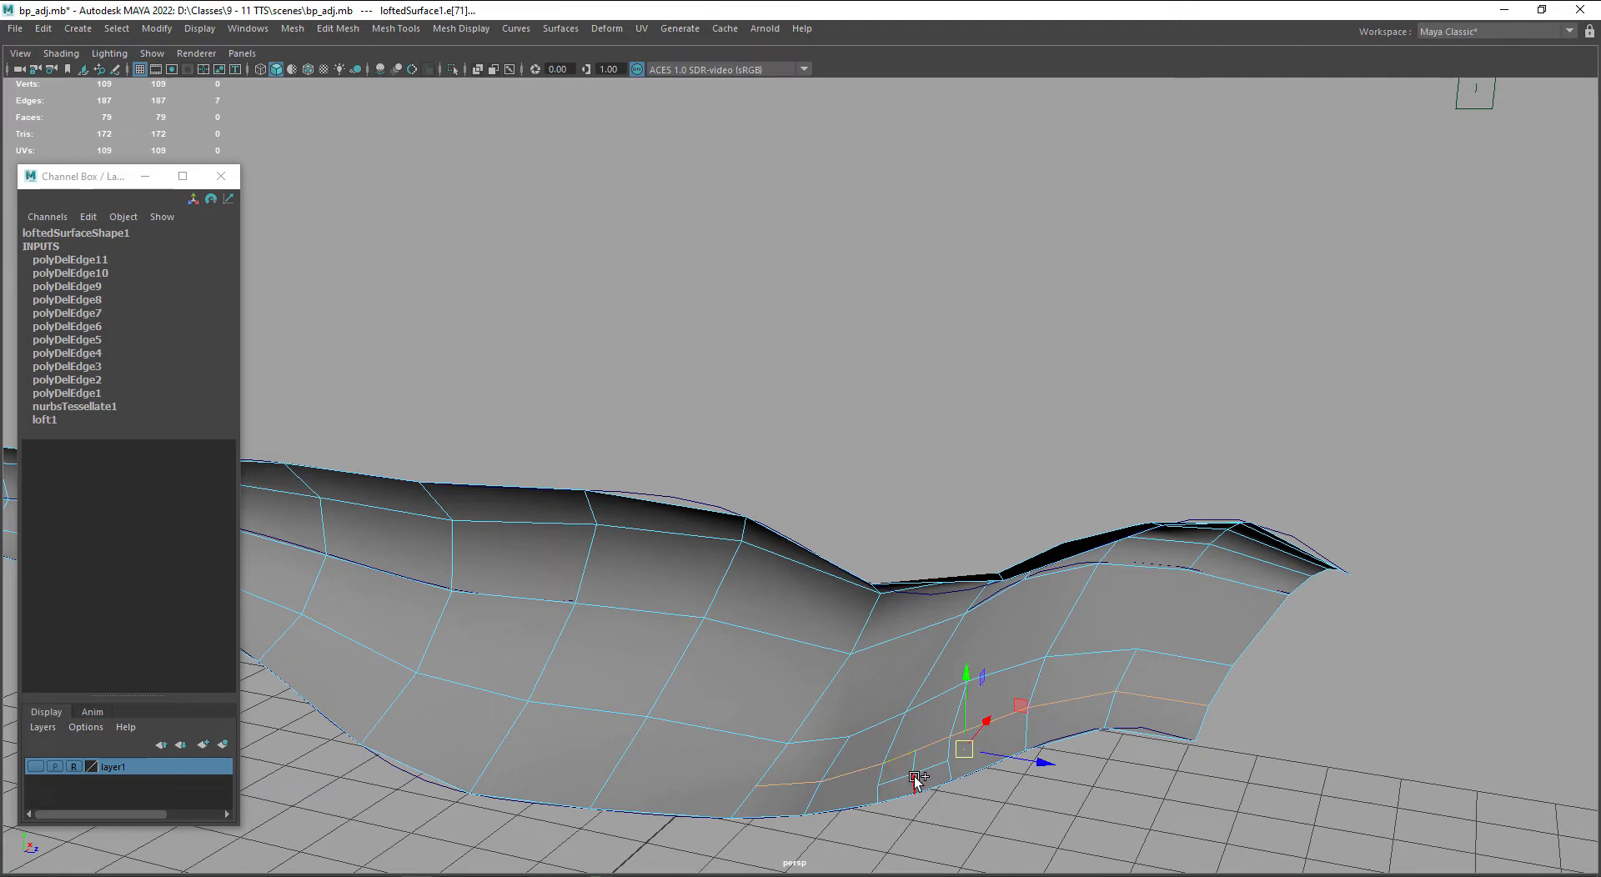
pyautogui.keyDown('shift'); pyautogui.doubleClick(902, 779); pyautogui.keyUp('shift')
pyautogui.keyDown('shift'); pyautogui.doubleClick(836, 758); pyautogui.keyUp('shift')
pyautogui.keyDown('alt'); pyautogui.moveTo(881, 763); pyautogui.dragTo(890, 711); pyautogui.keyUp('alt')
pyautogui.keyDown('shift'); pyautogui.doubleClick(1034, 286); pyautogui.keyUp('shift')
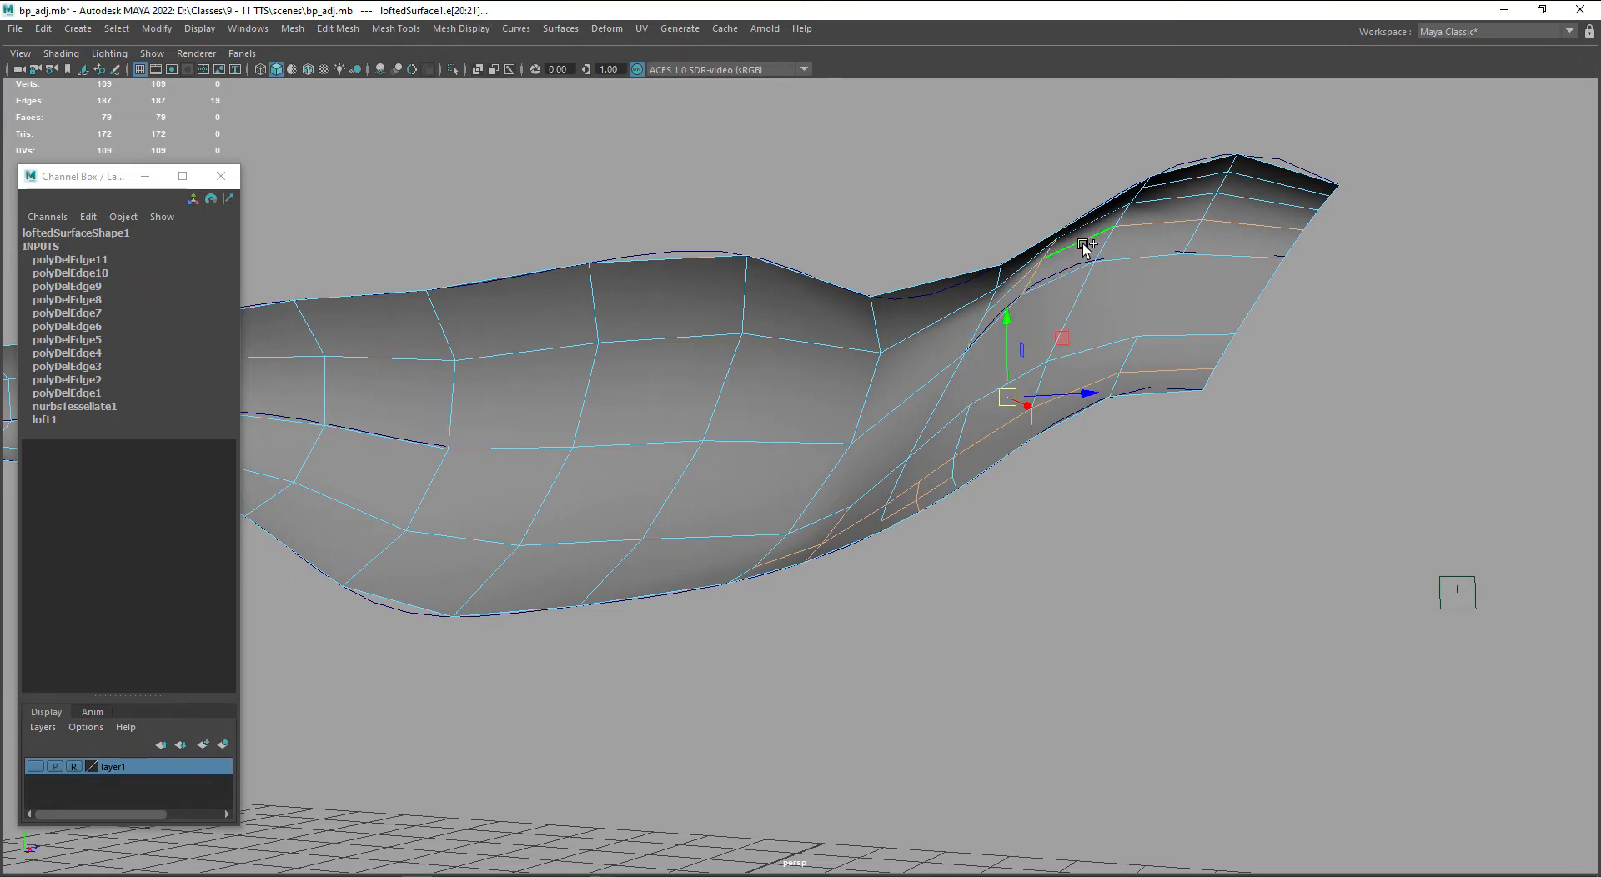
pyautogui.scroll(2, 1088, 247)
pyautogui.scroll(3, 1292, 307)
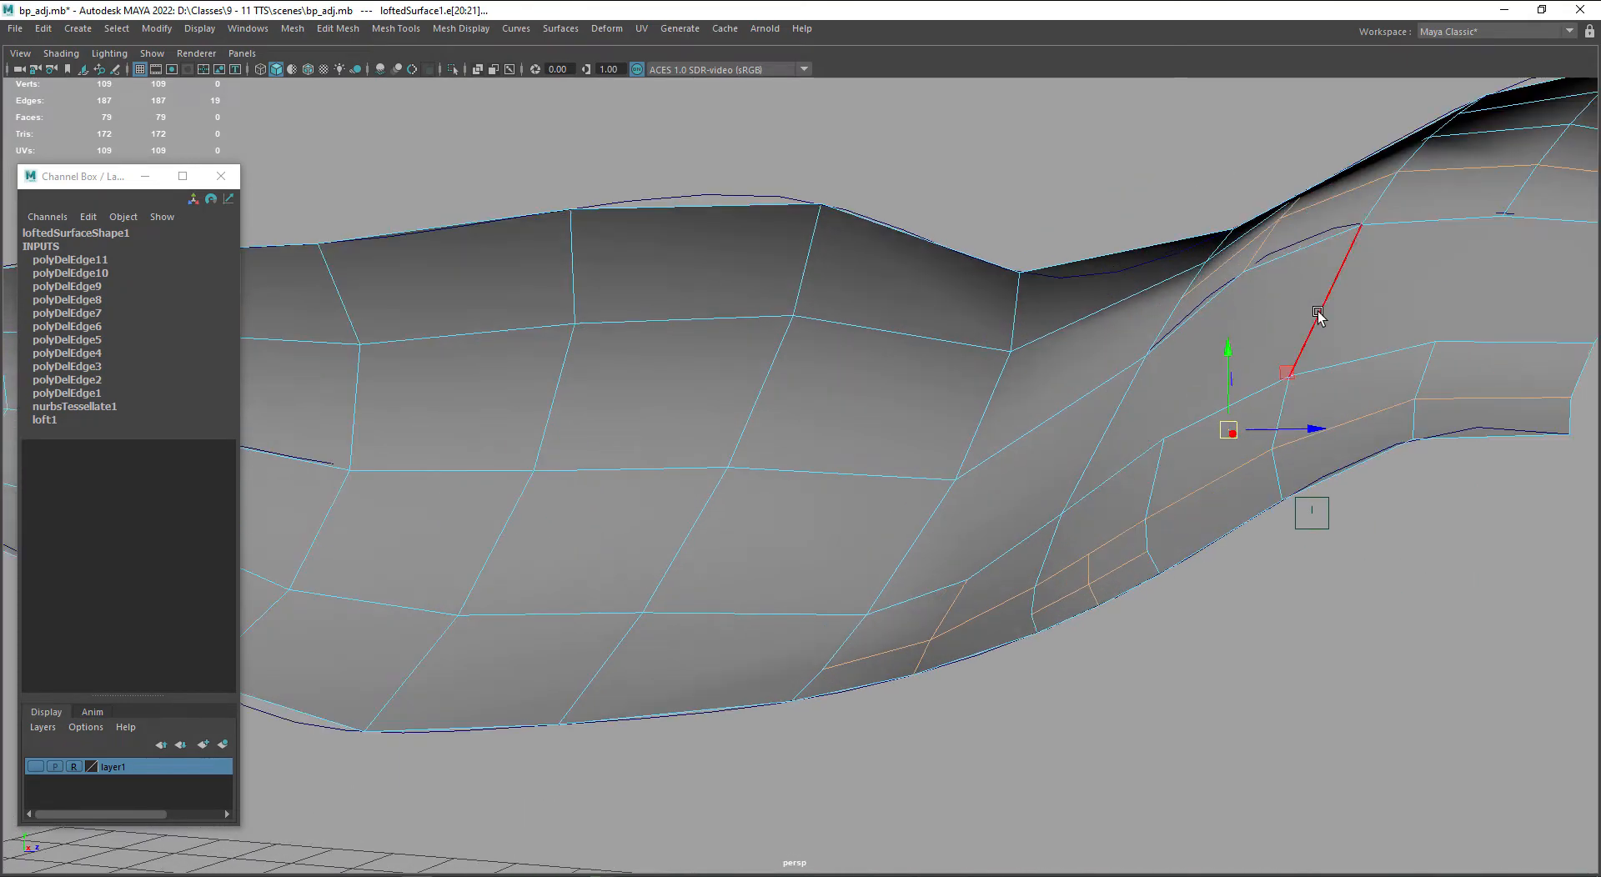
pyautogui.keyDown('alt'); pyautogui.moveTo(1317, 313); pyautogui.dragTo(1249, 367); pyautogui.keyUp('alt')
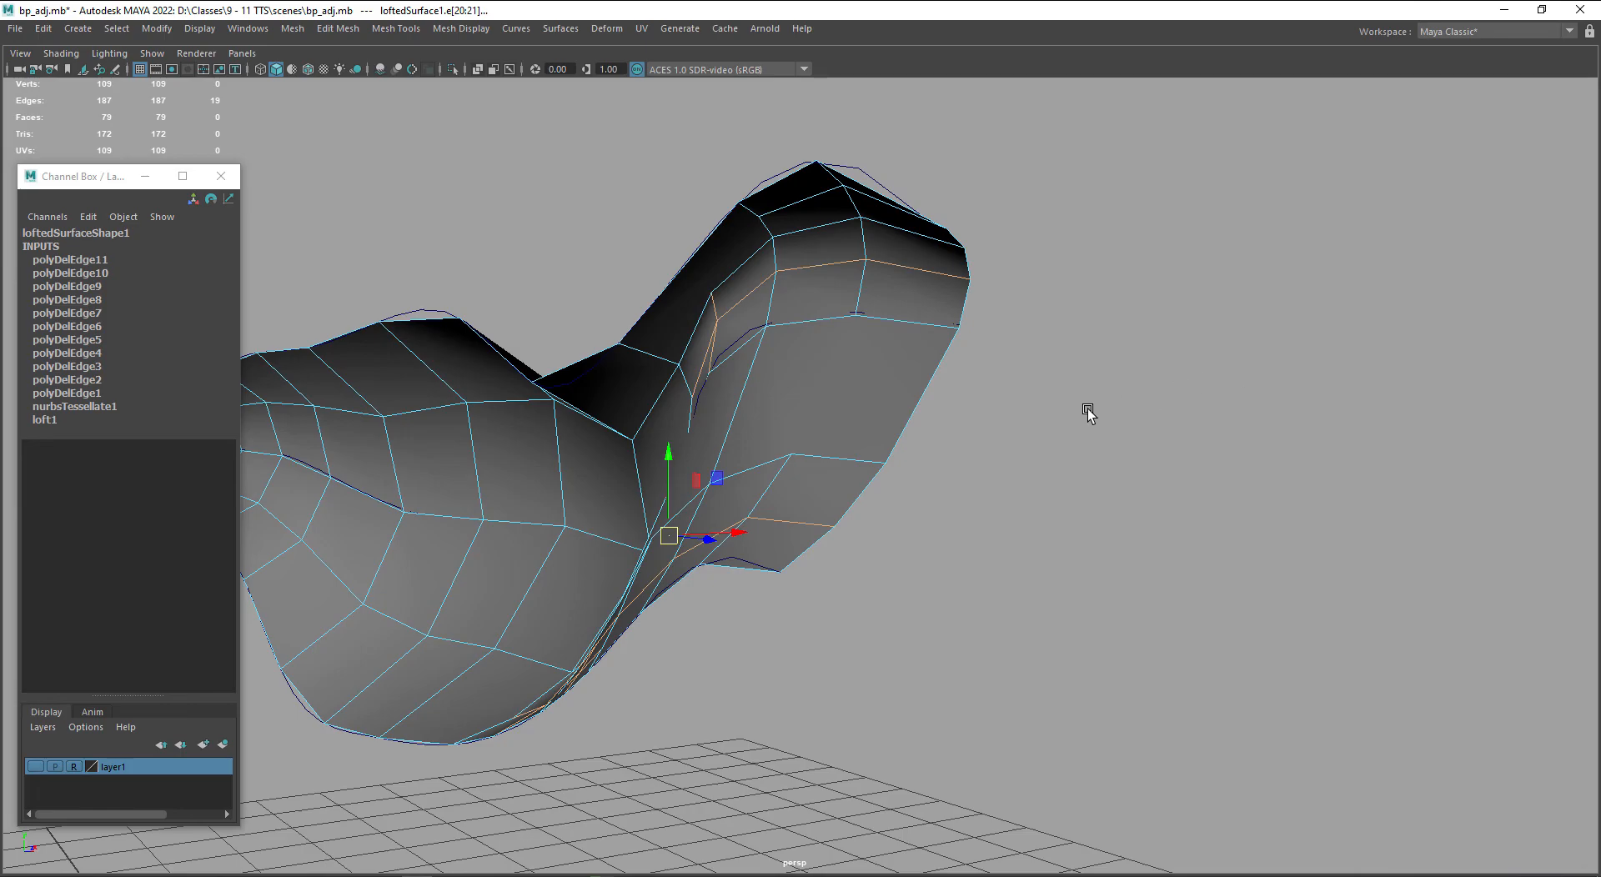
pyautogui.hotkey('ctrl', 'Delete')
pyautogui.scroll(4, 844, 468)
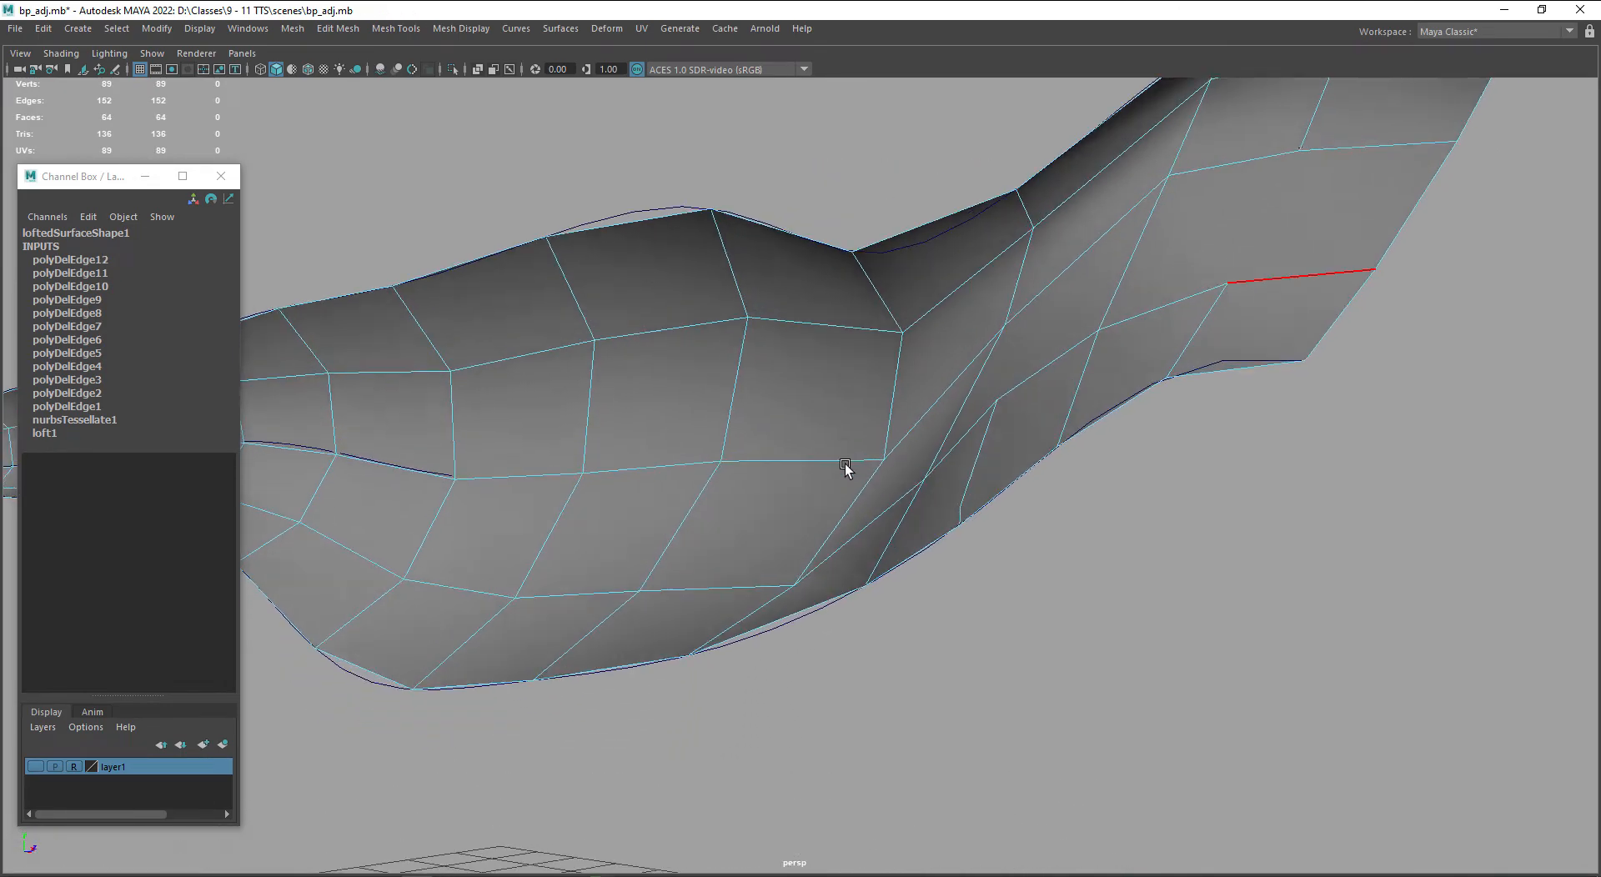
# - Delete the extra partial crosswise edges on the lower neck and across the upper neck near the head end, together with their vertices
pyautogui.keyDown('alt'); pyautogui.moveTo(845, 468); pyautogui.dragTo(837, 460); pyautogui.keyUp('alt')
pyautogui.keyDown('alt'); pyautogui.moveTo(929, 430); pyautogui.dragTo(987, 490); pyautogui.keyUp('alt')
pyautogui.doubleClick(1025, 524)
pyautogui.hotkey('ctrl', 'Delete')
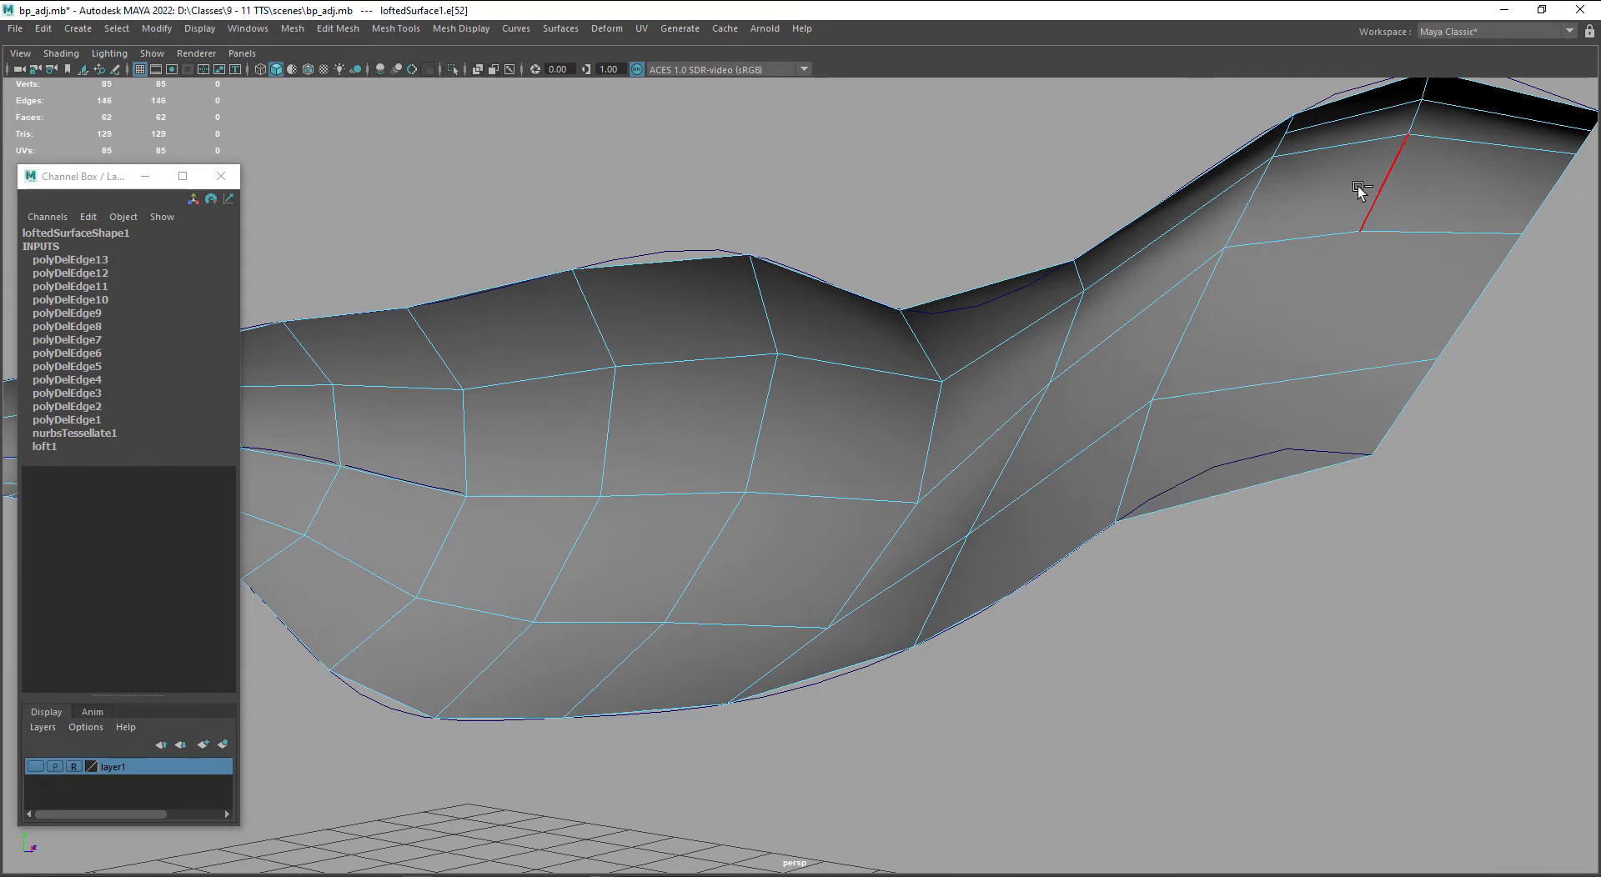
pyautogui.doubleClick(1359, 199)
pyautogui.hotkey('ctrl', 'Delete')
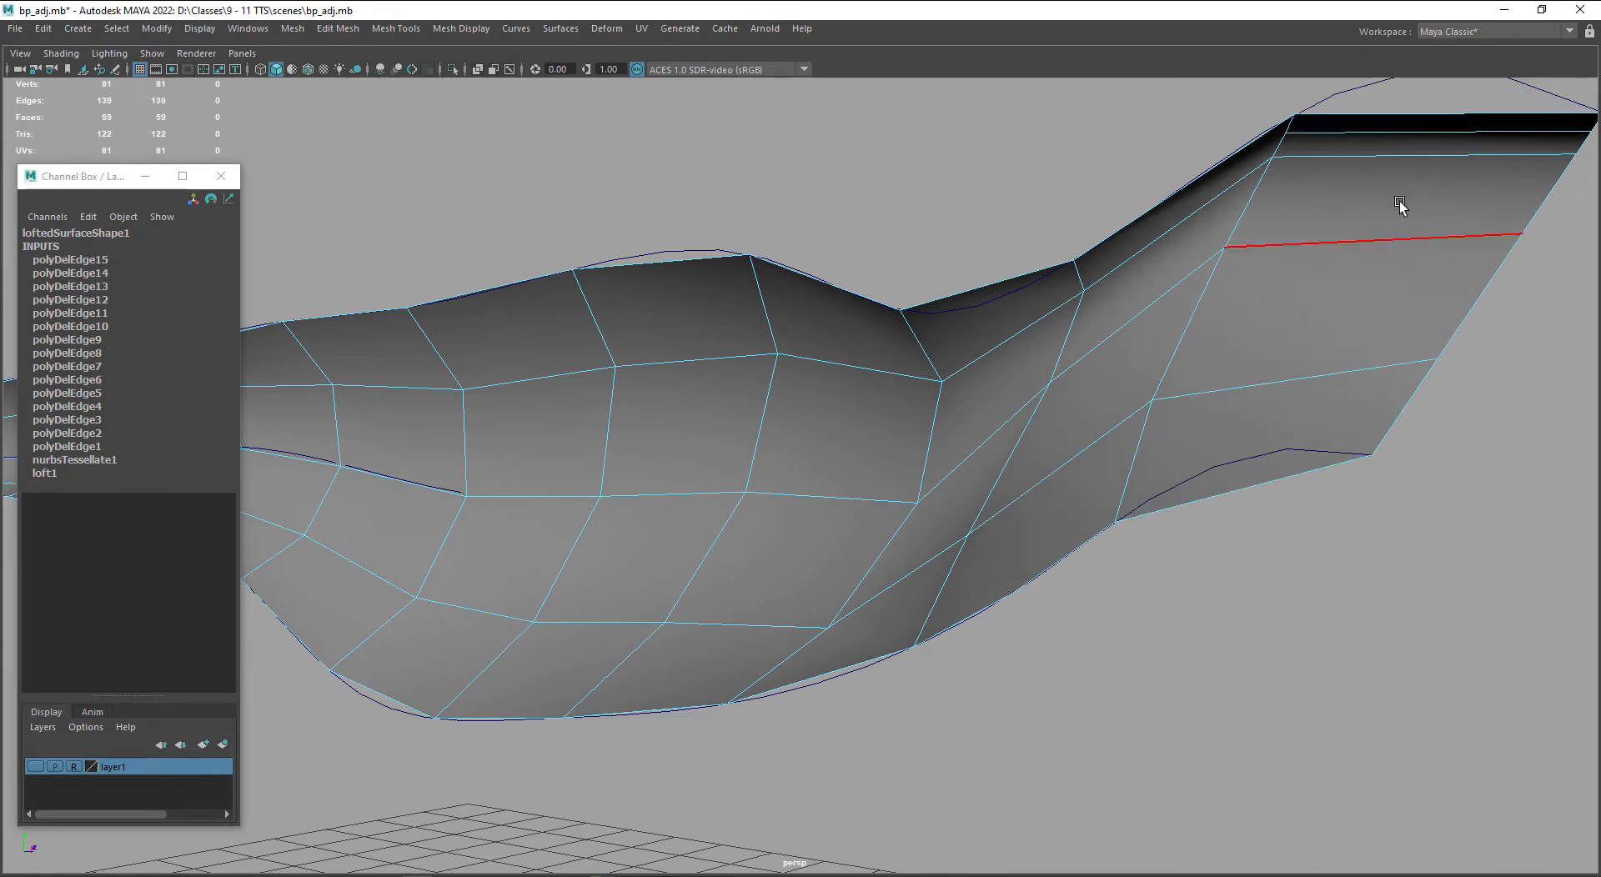
# - Check the surface in smooth preview, then delete the leftover crosswise edge on the opposite side of the neck near the head end
pyautogui.keyDown('alt'); pyautogui.moveTo(1400, 204); pyautogui.dragTo(1401, 222); pyautogui.keyUp('alt')
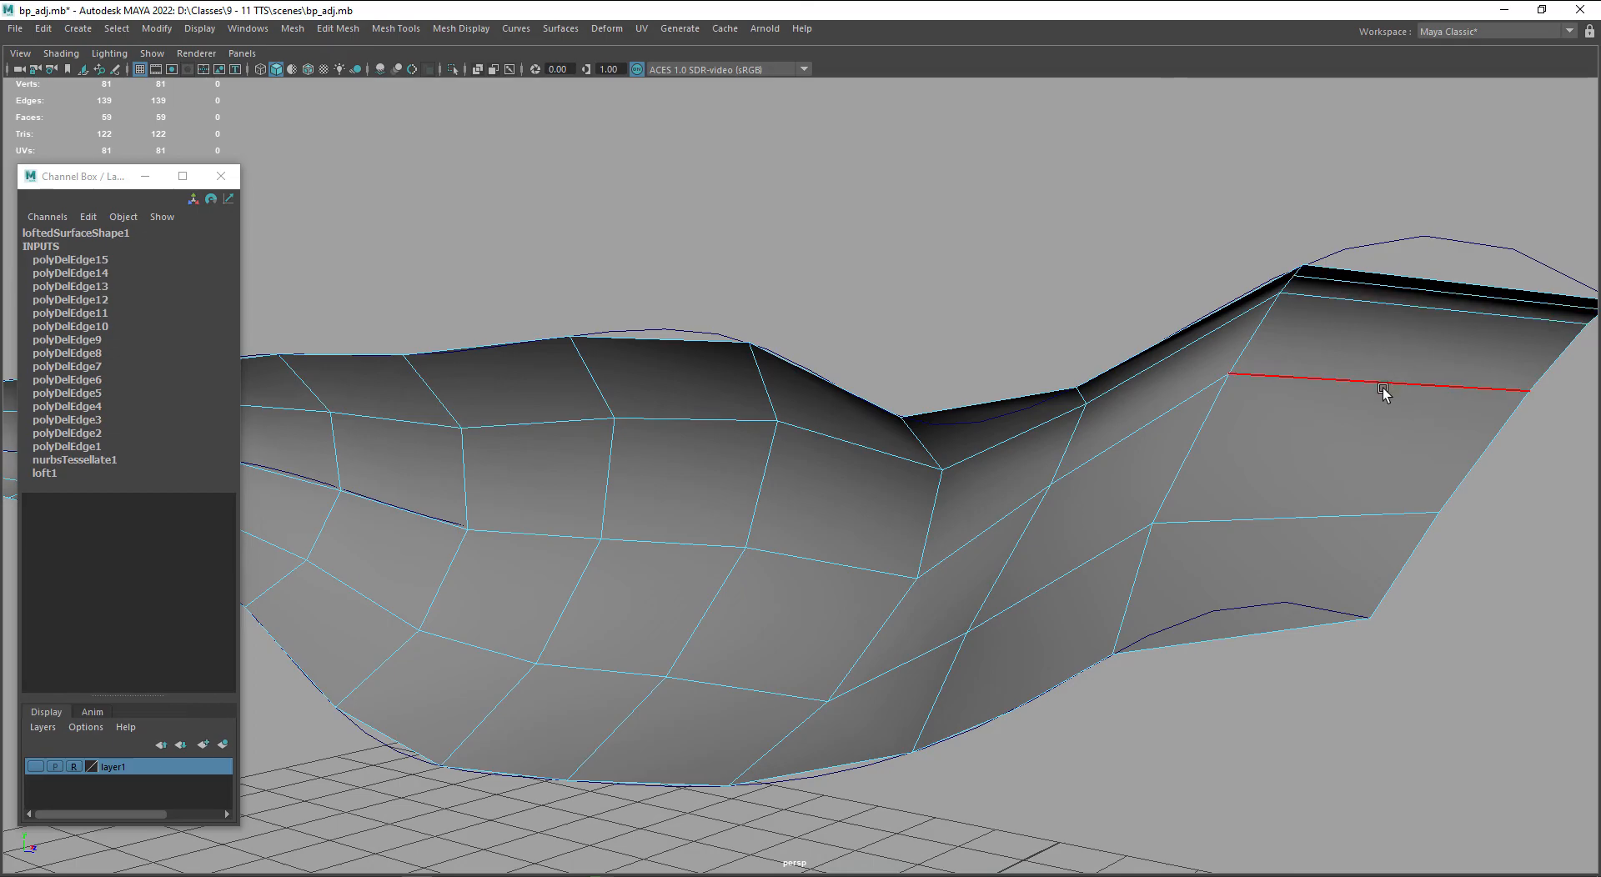
pyautogui.press('3')
pyautogui.keyDown('alt'); pyautogui.moveTo(1368, 426); pyautogui.dragTo(541, 317); pyautogui.keyUp('alt')
pyautogui.press('1')
pyautogui.click(527, 305)
pyautogui.hotkey('ctrl', 'Delete')
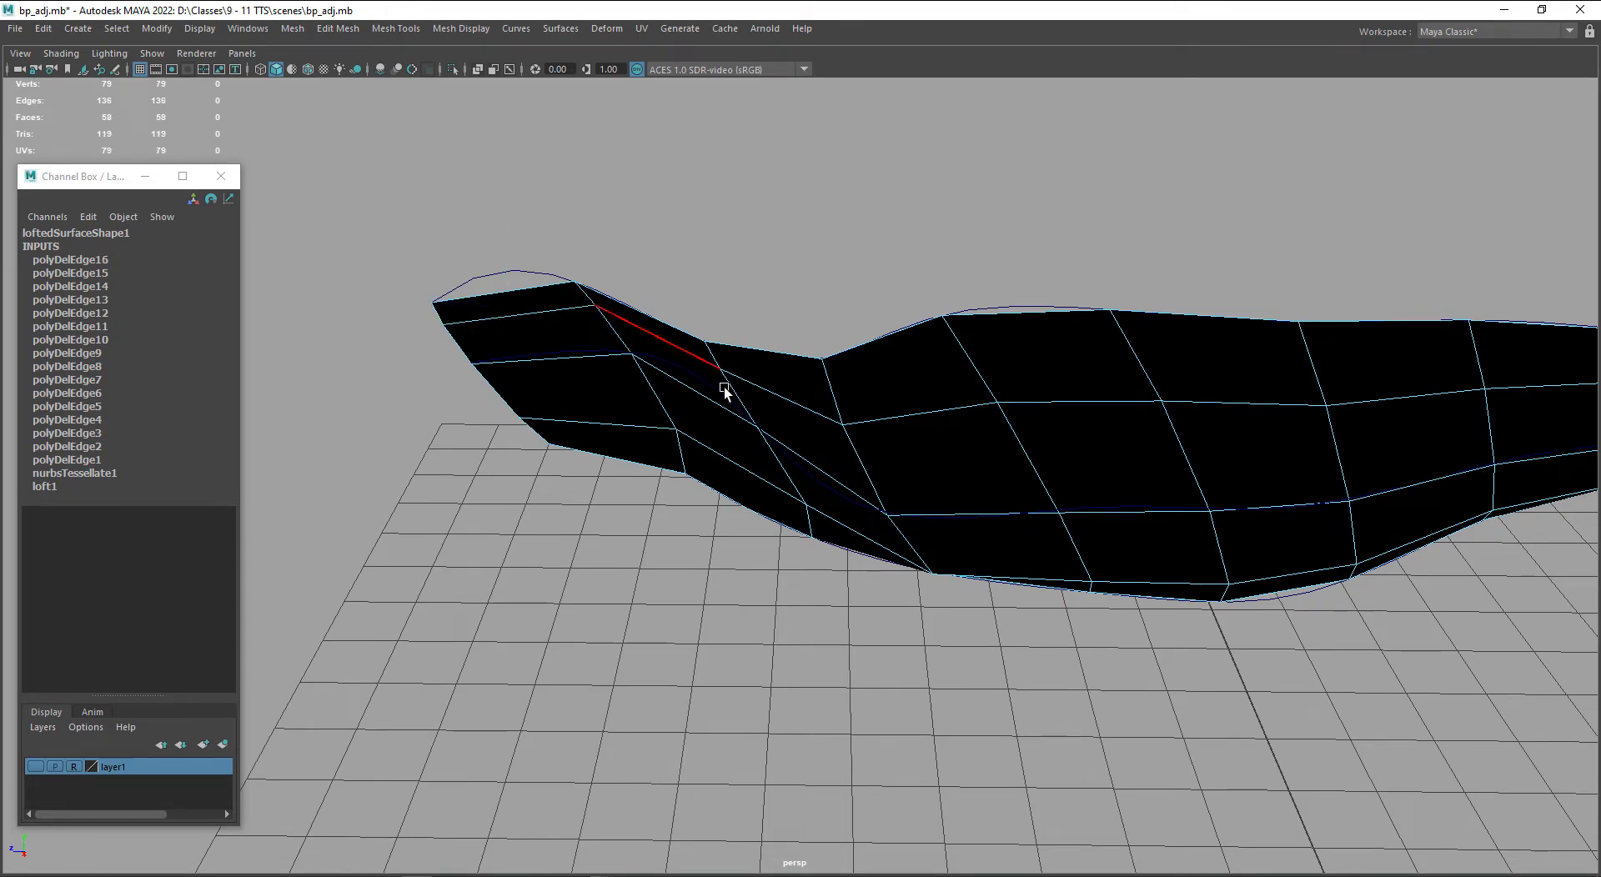
# - Return to object mode, smooth-preview the body surface, and select all its faces in the side view
pyautogui.moveTo(893, 448); pyautogui.dragTo(983, 401, button='right')
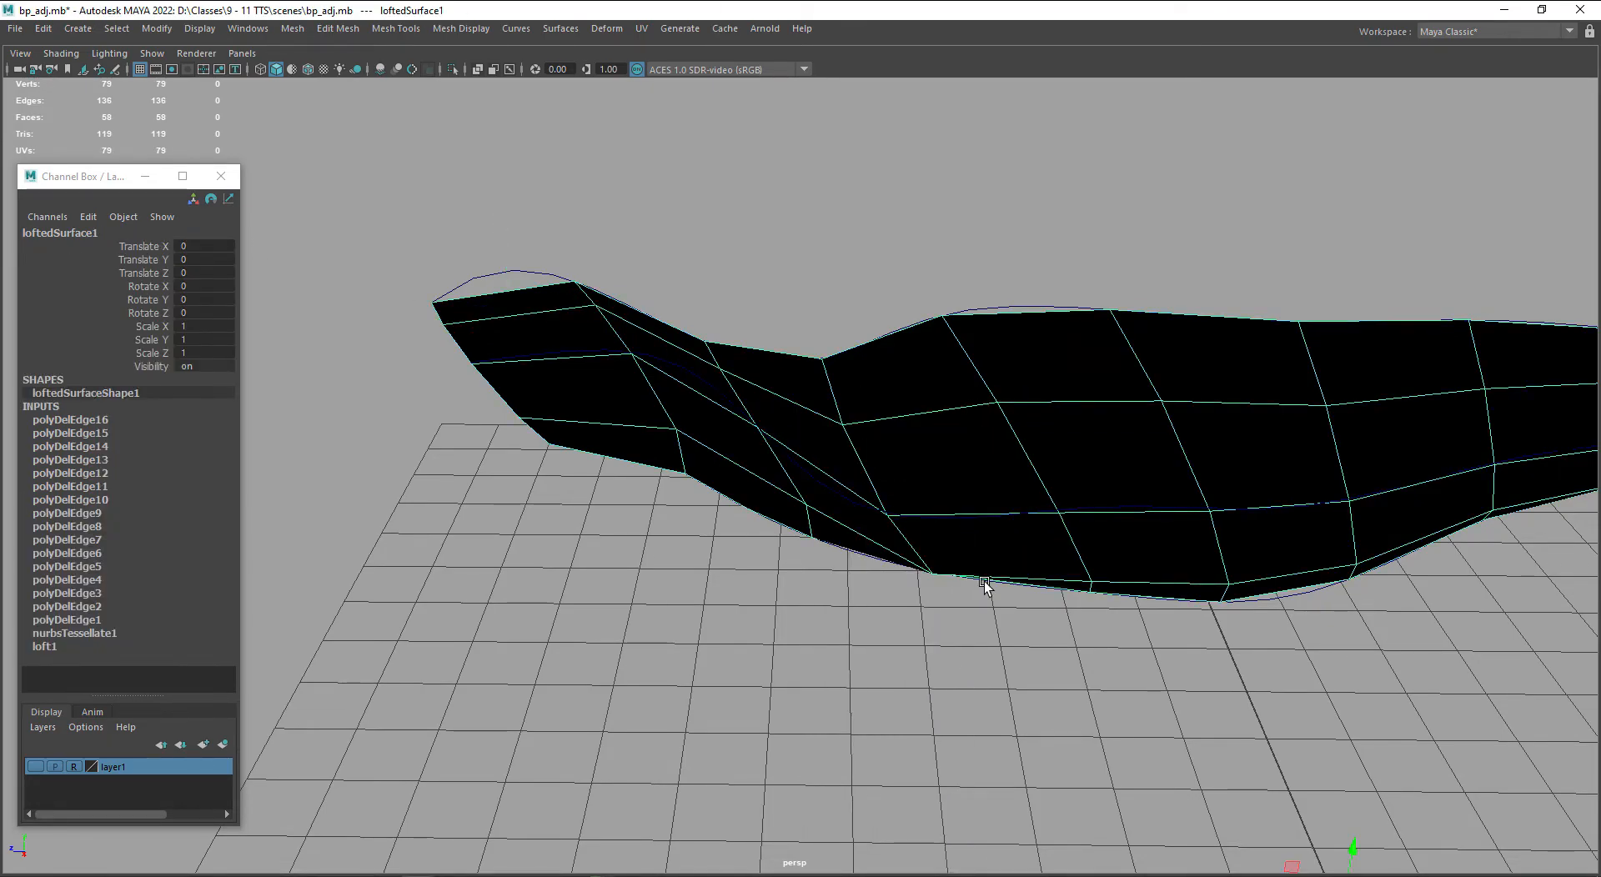
pyautogui.press('3')
pyautogui.keyDown('alt'); pyautogui.moveTo(971, 613); pyautogui.dragTo(1051, 614); pyautogui.keyUp('alt')
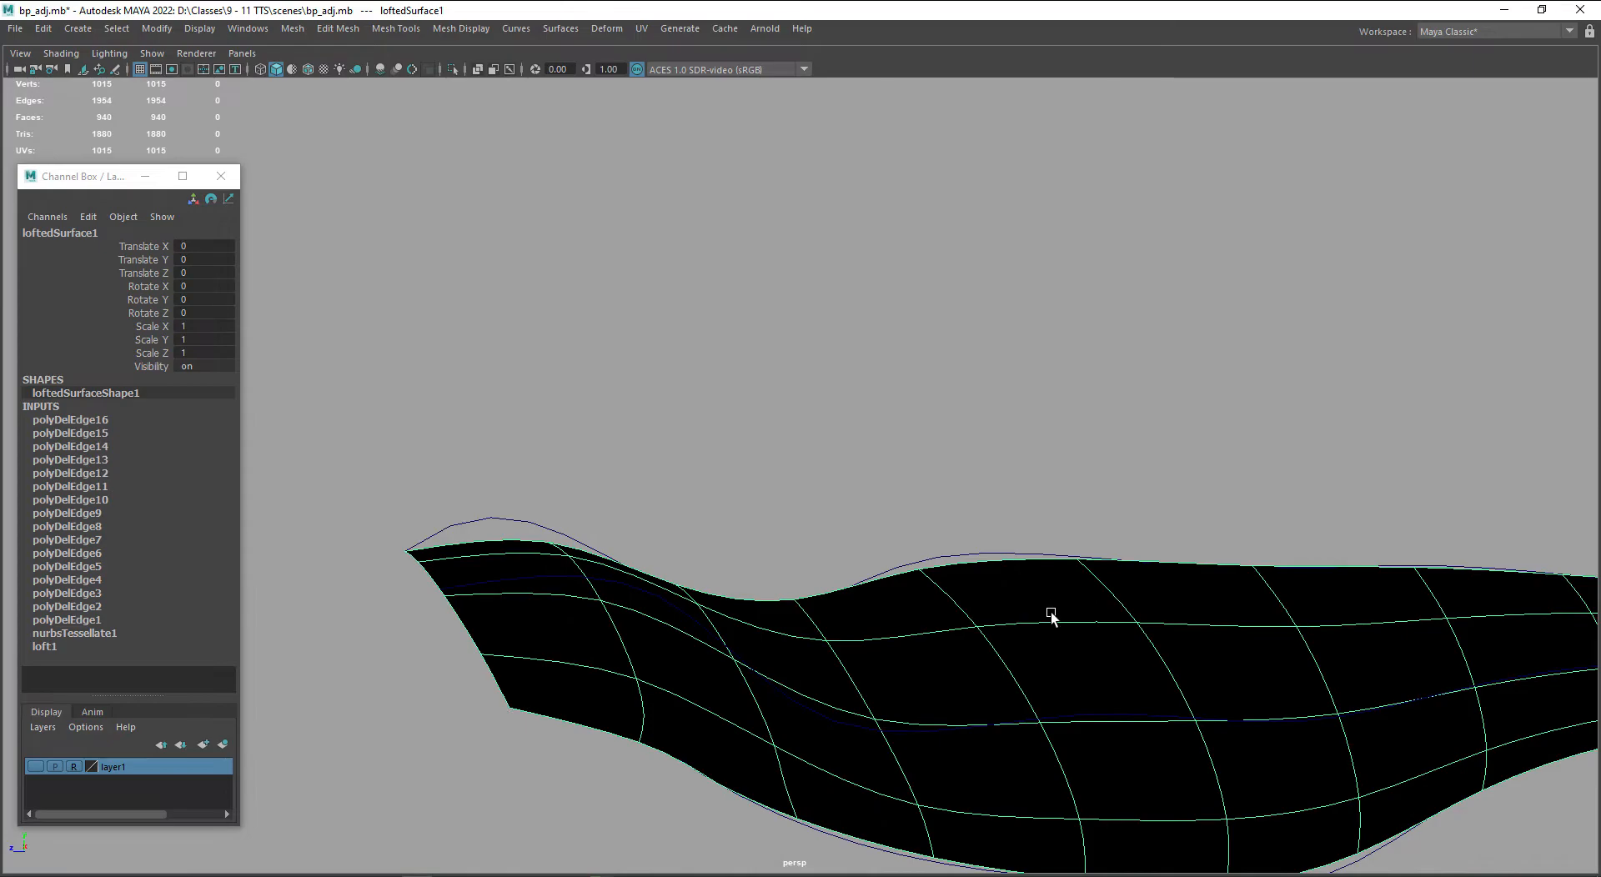
pyautogui.keyDown('alt'); pyautogui.moveTo(1049, 614); pyautogui.dragTo(1004, 465, button='middle'); pyautogui.keyUp('alt')
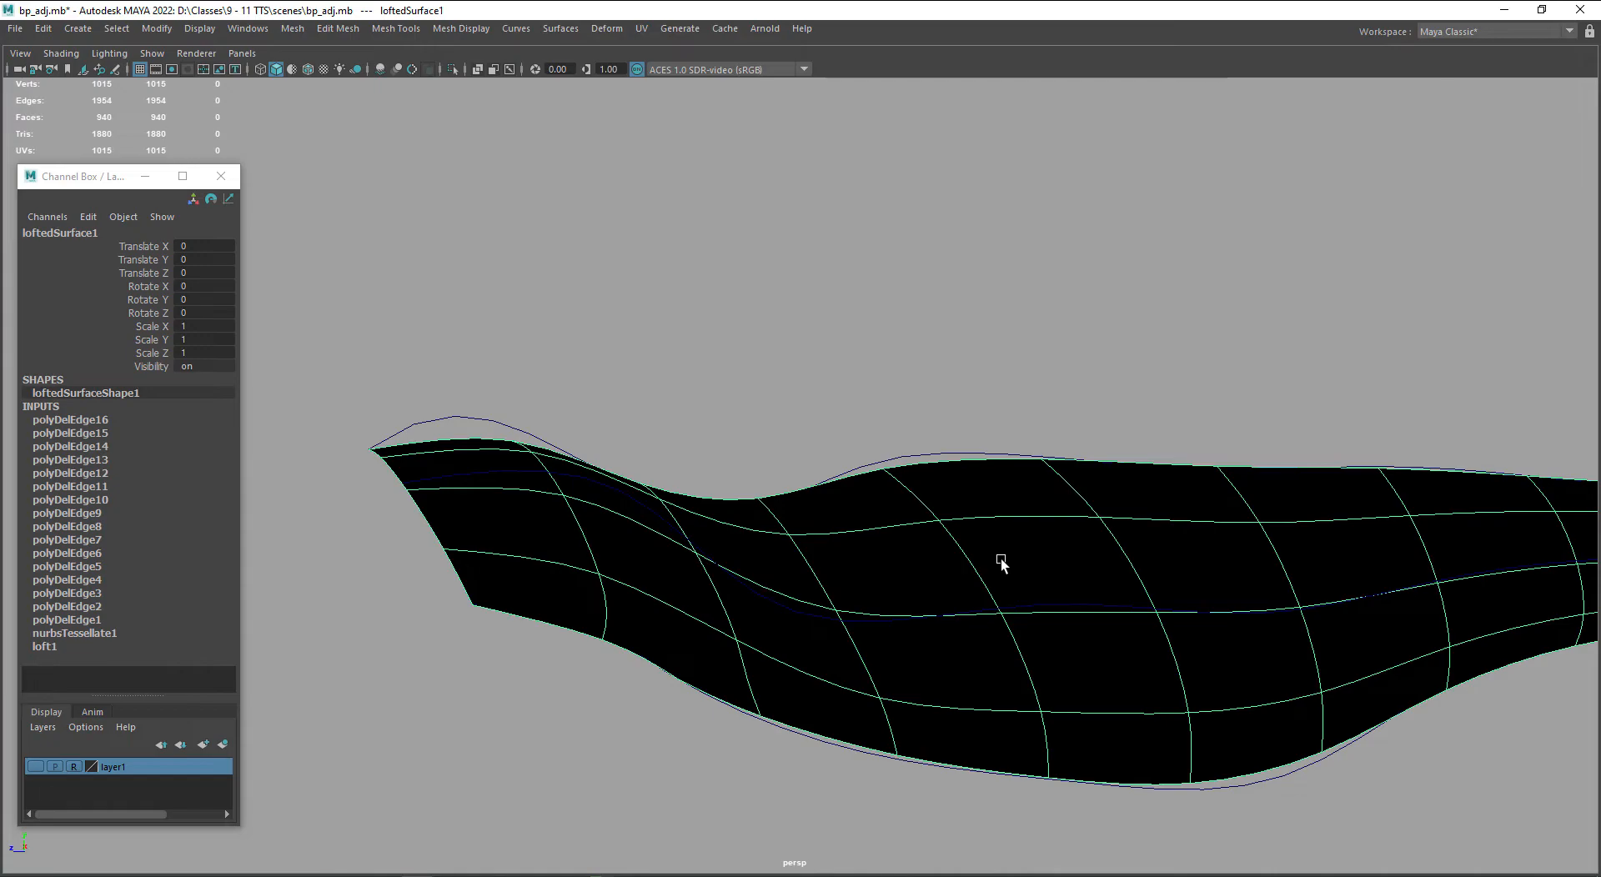
pyautogui.press('space')
pyautogui.moveTo(1003, 560); pyautogui.dragTo(1047, 571)
pyautogui.keyDown('alt'); pyautogui.moveTo(472, 511); pyautogui.dragTo(775, 549, button='middle'); pyautogui.keyUp('alt')
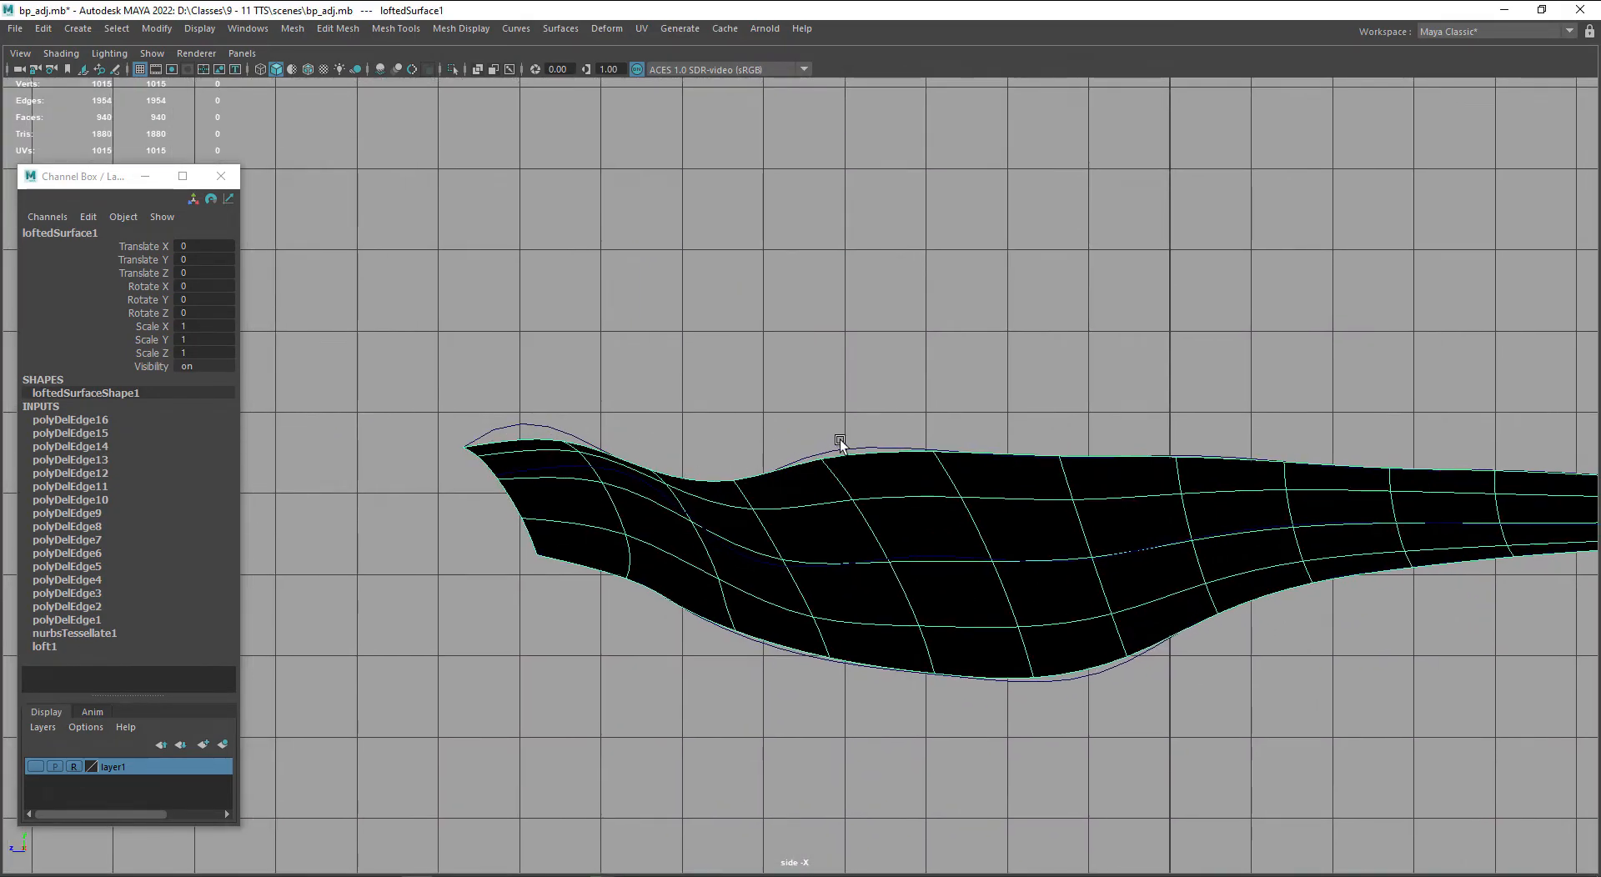
pyautogui.moveTo(904, 514); pyautogui.dragTo(908, 465, button='right')
pyautogui.doubleClick(956, 547)
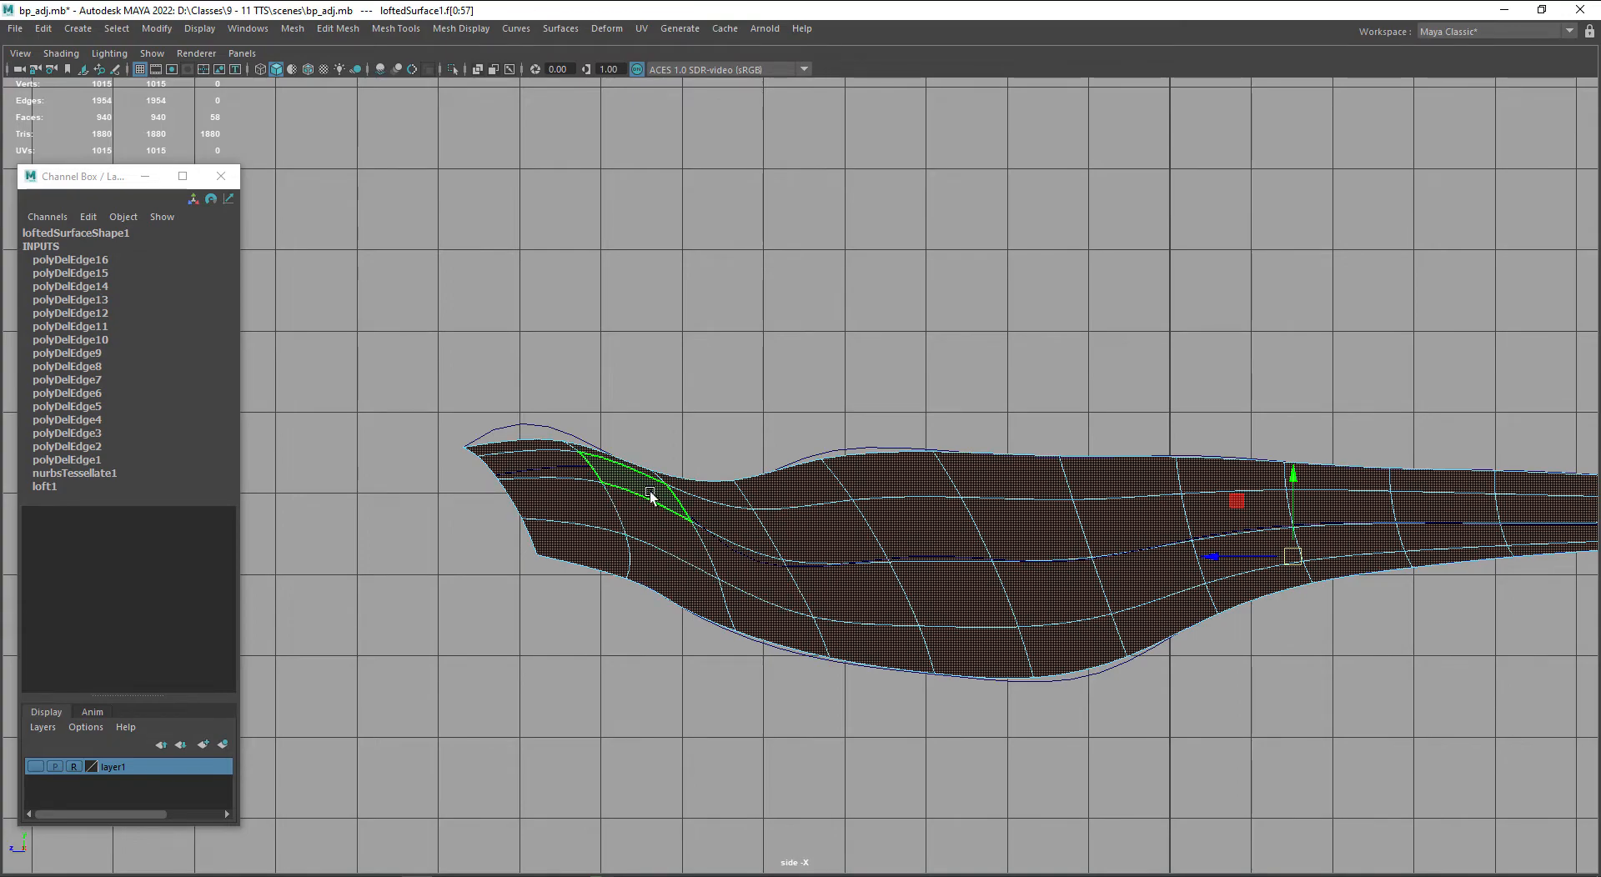
# - Try to turn the selected body faces around with the Flip command
pyautogui.click(197, 29)
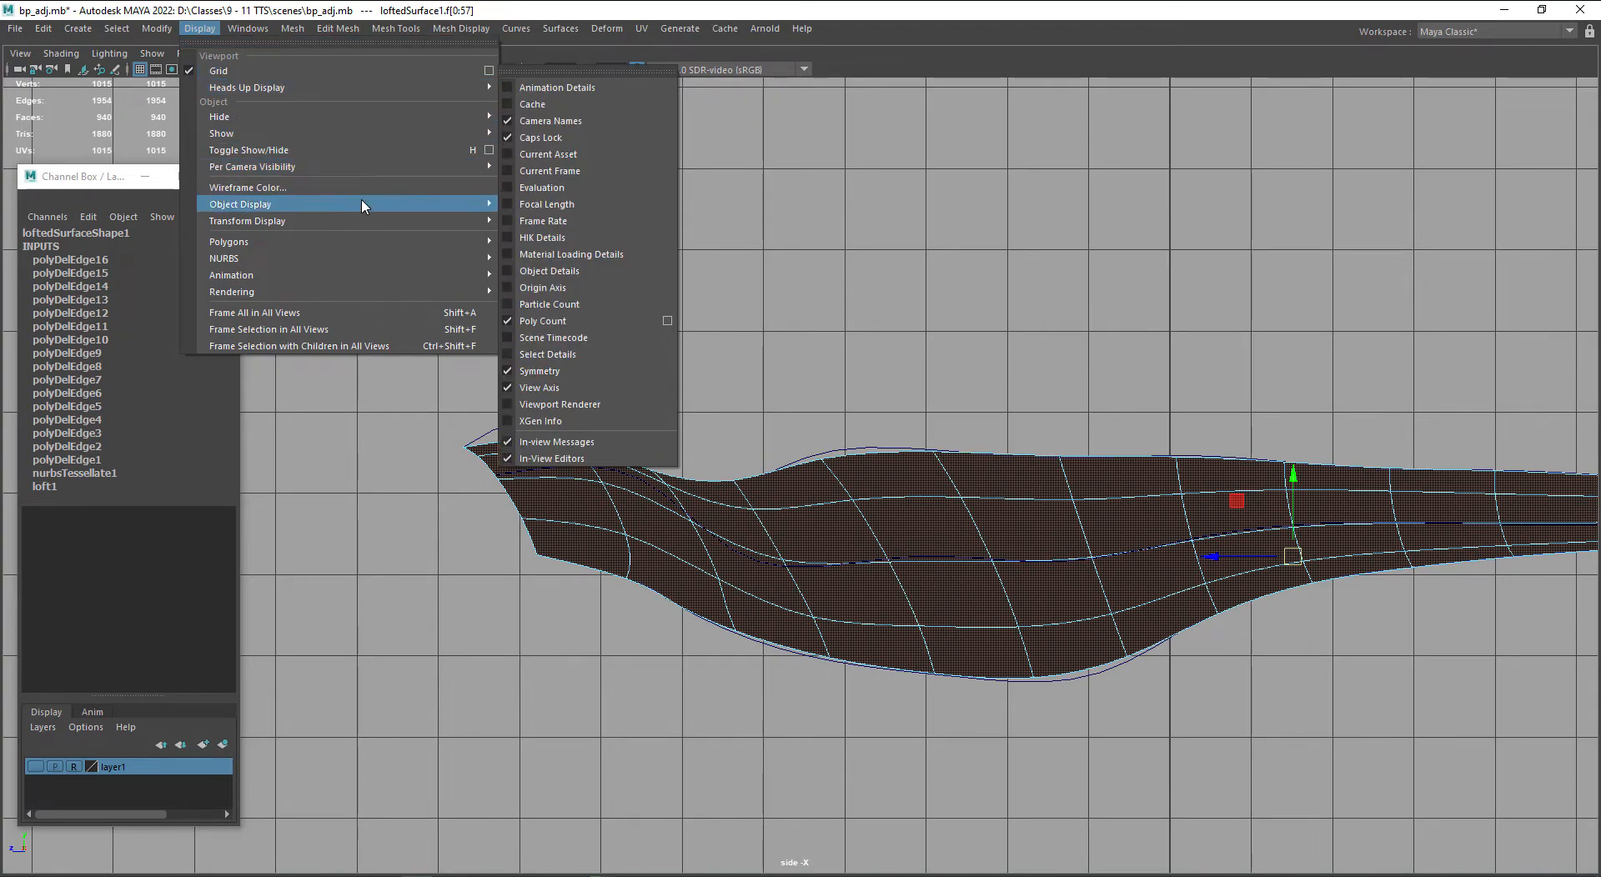
pyautogui.moveTo(363, 254)
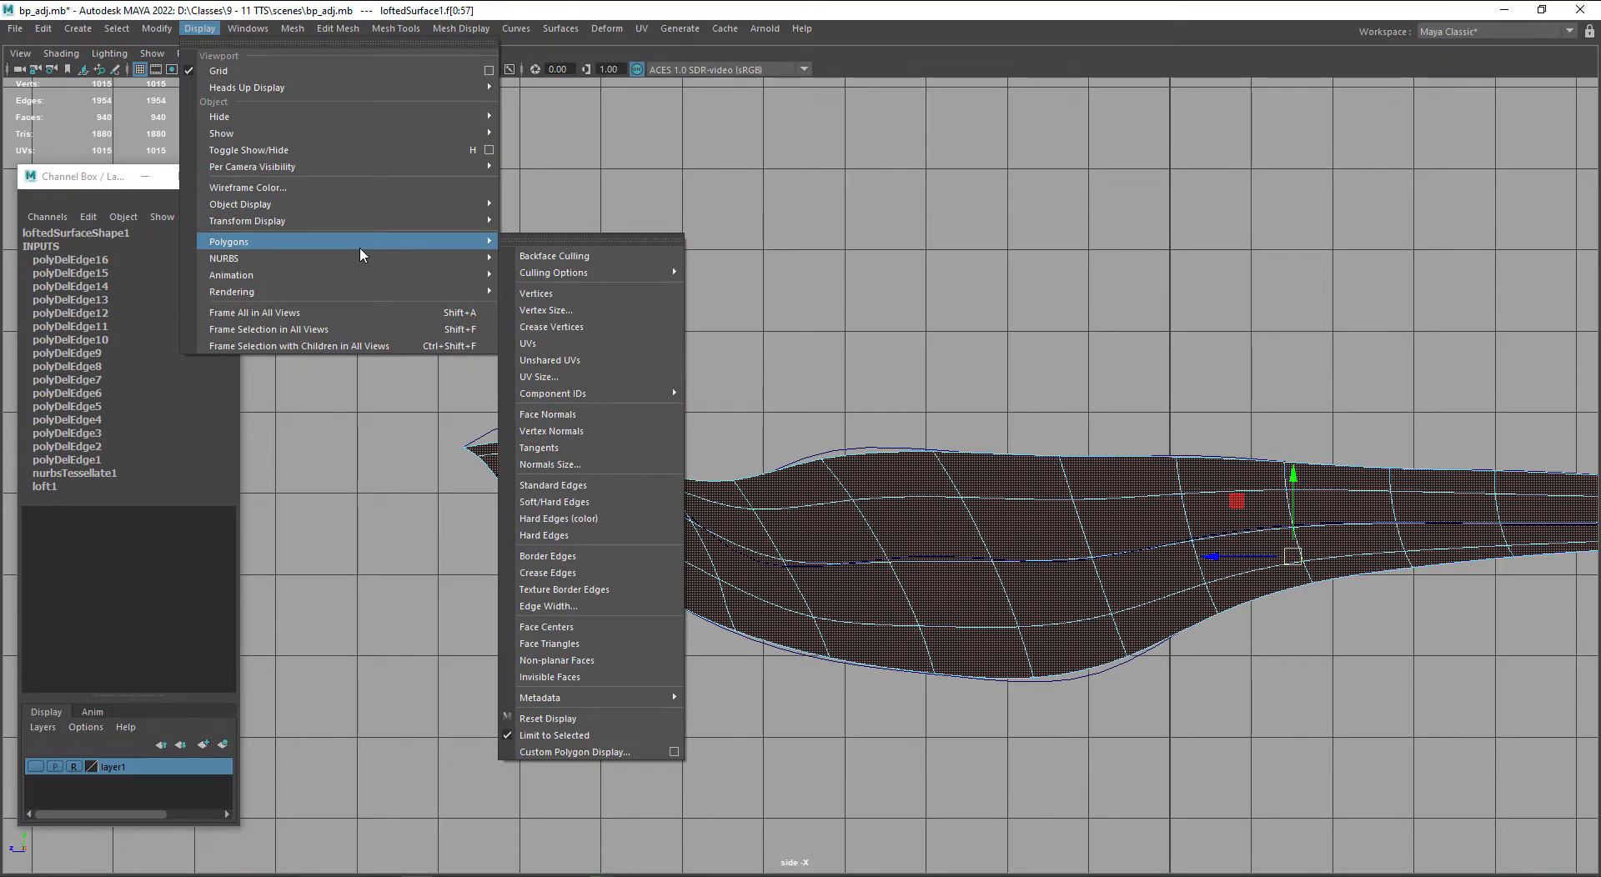
pyautogui.moveTo(486, 261)
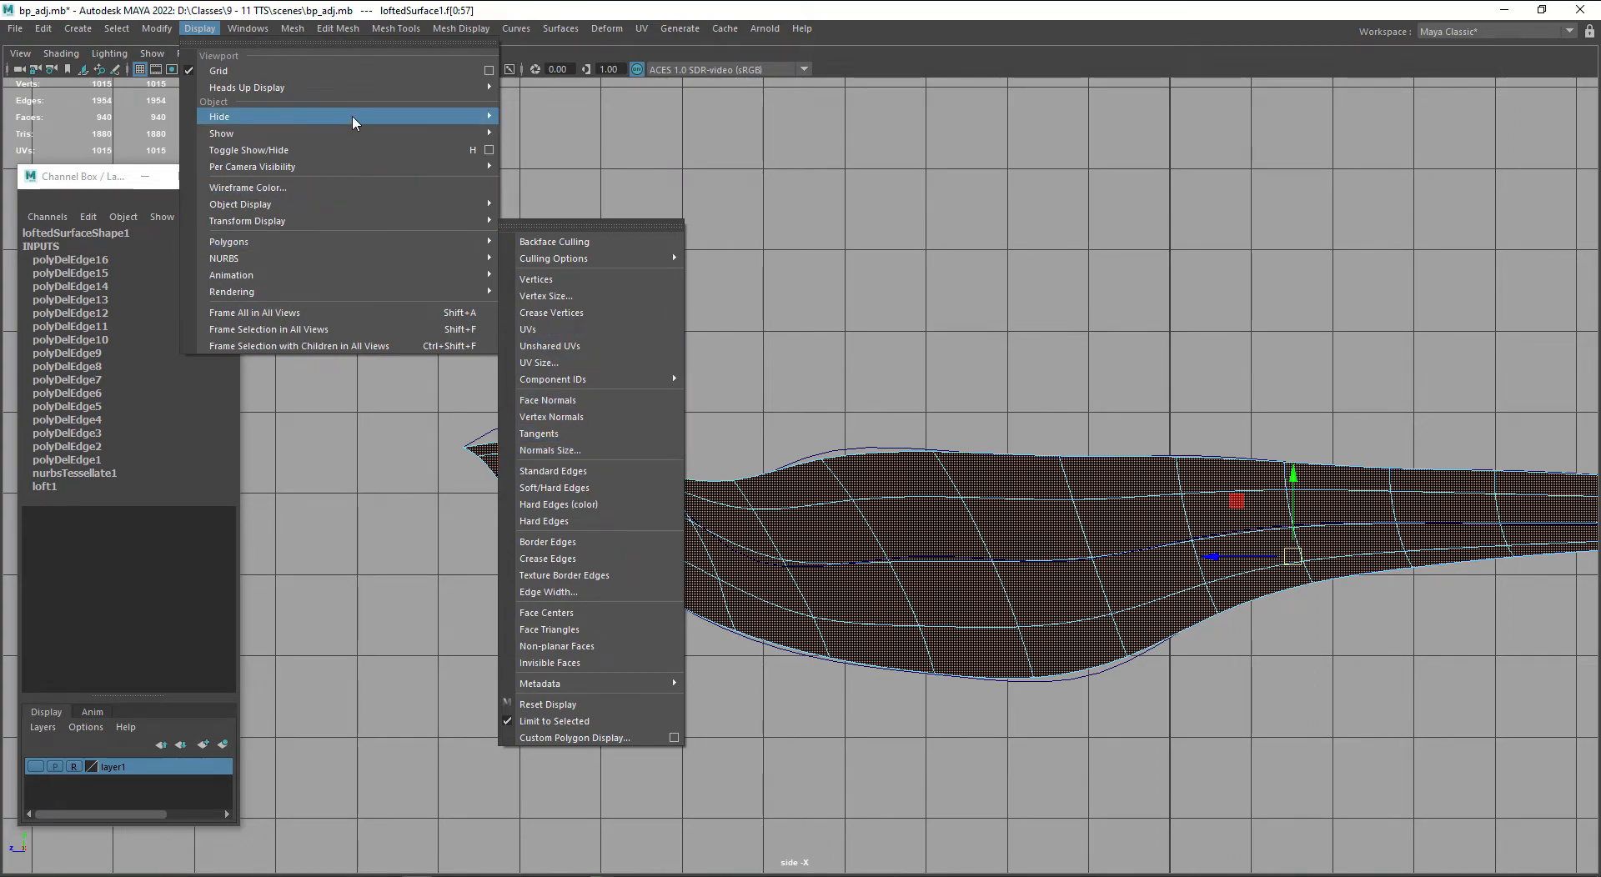
pyautogui.click(200, 28)
pyautogui.click(292, 28)
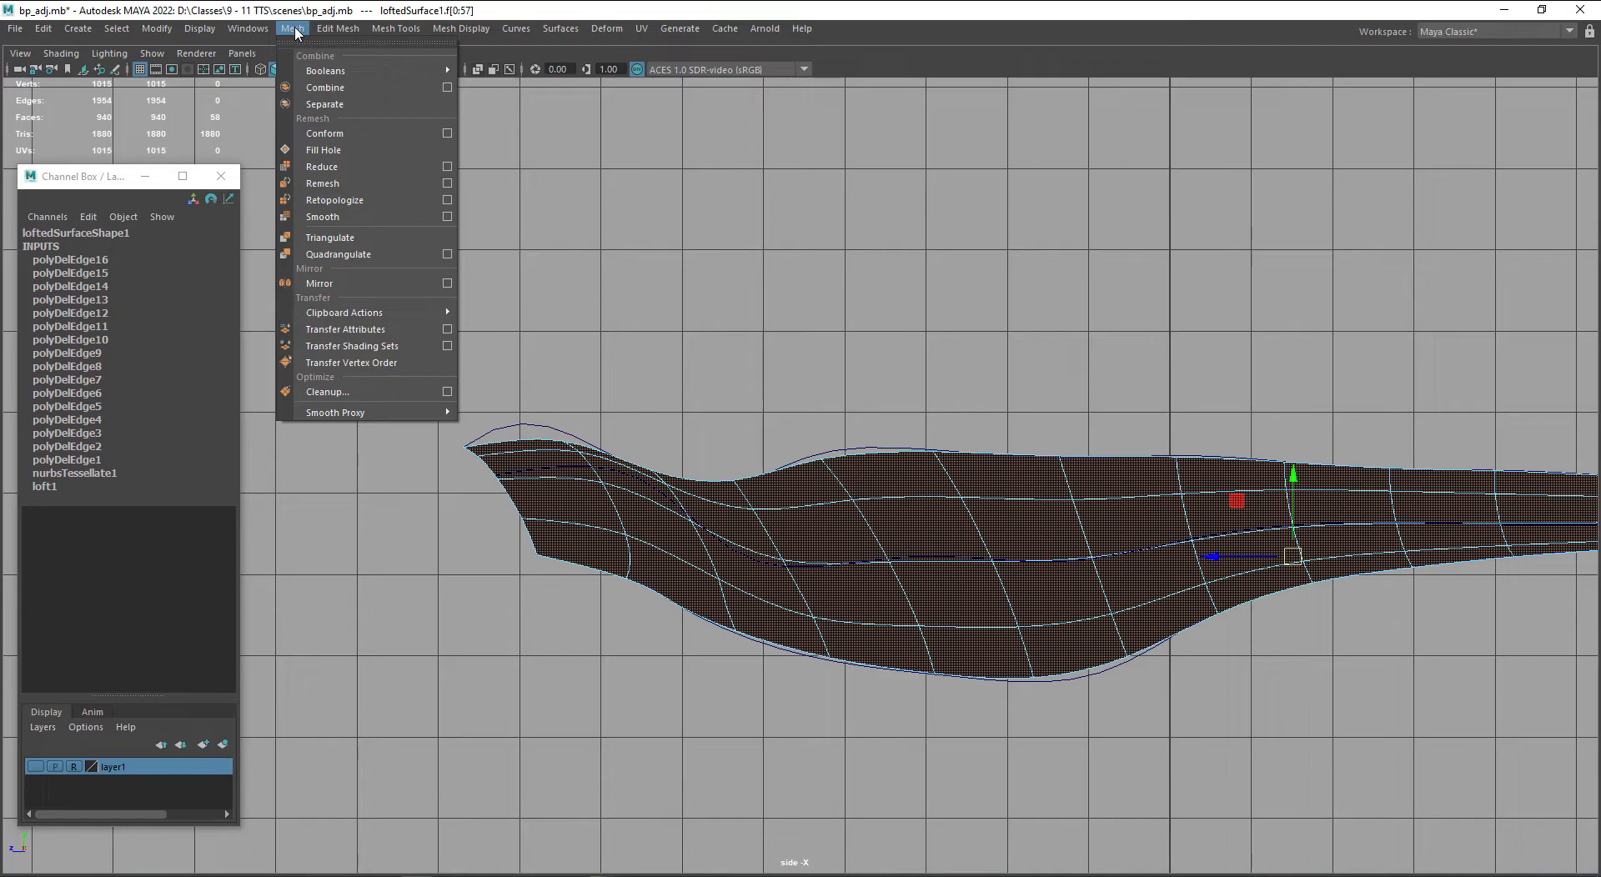
pyautogui.moveTo(339, 31)
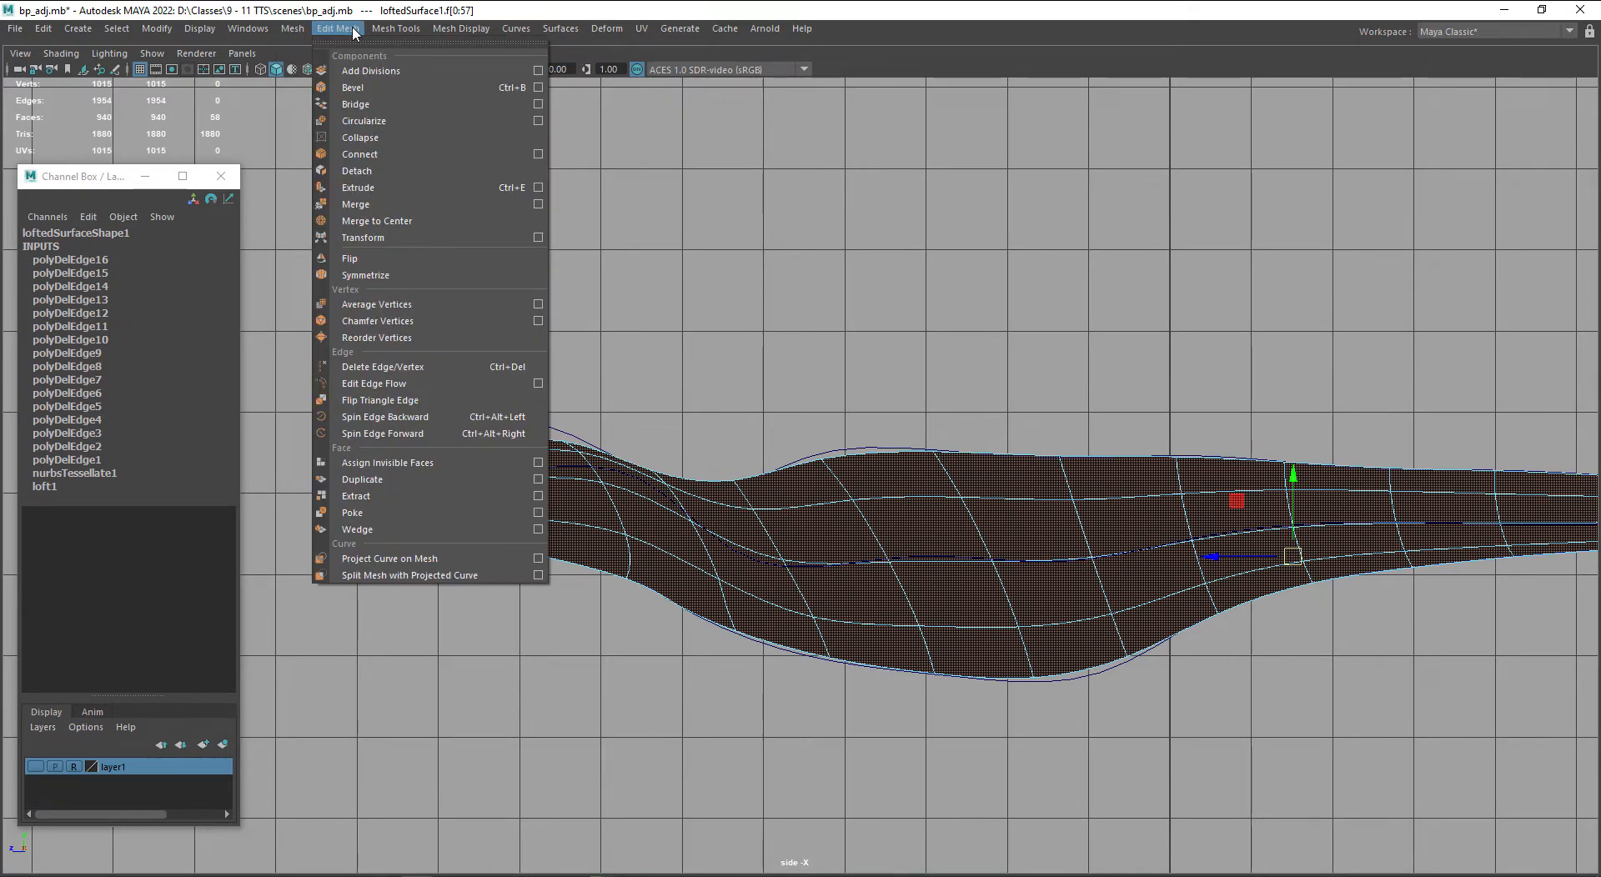
pyautogui.click(401, 259)
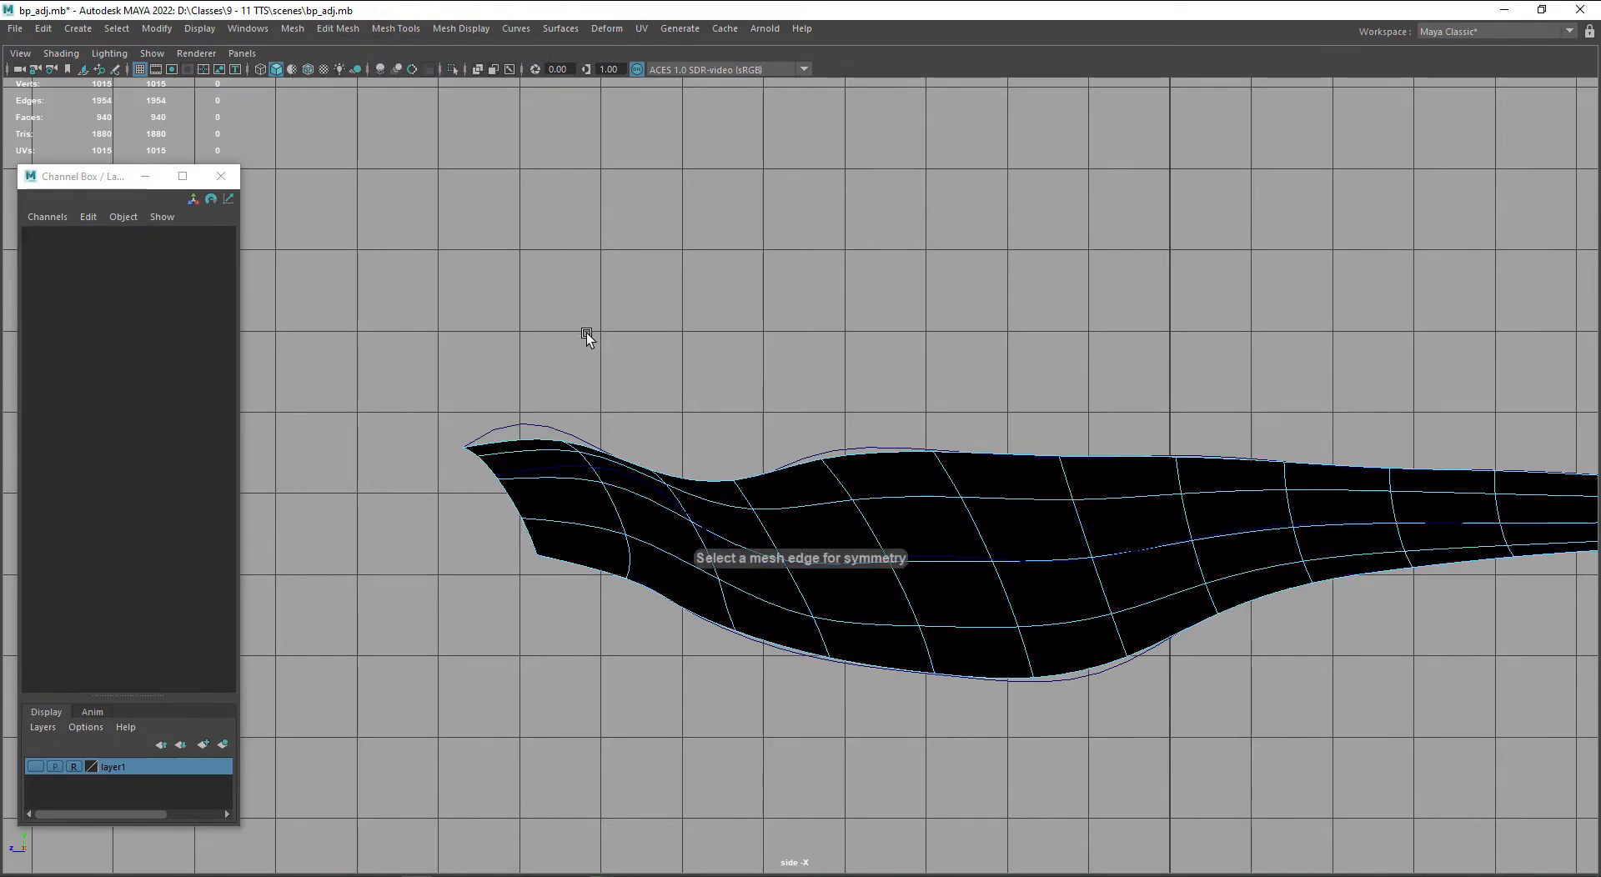
pyautogui.moveTo(930, 570); pyautogui.dragTo(956, 495, button='right')
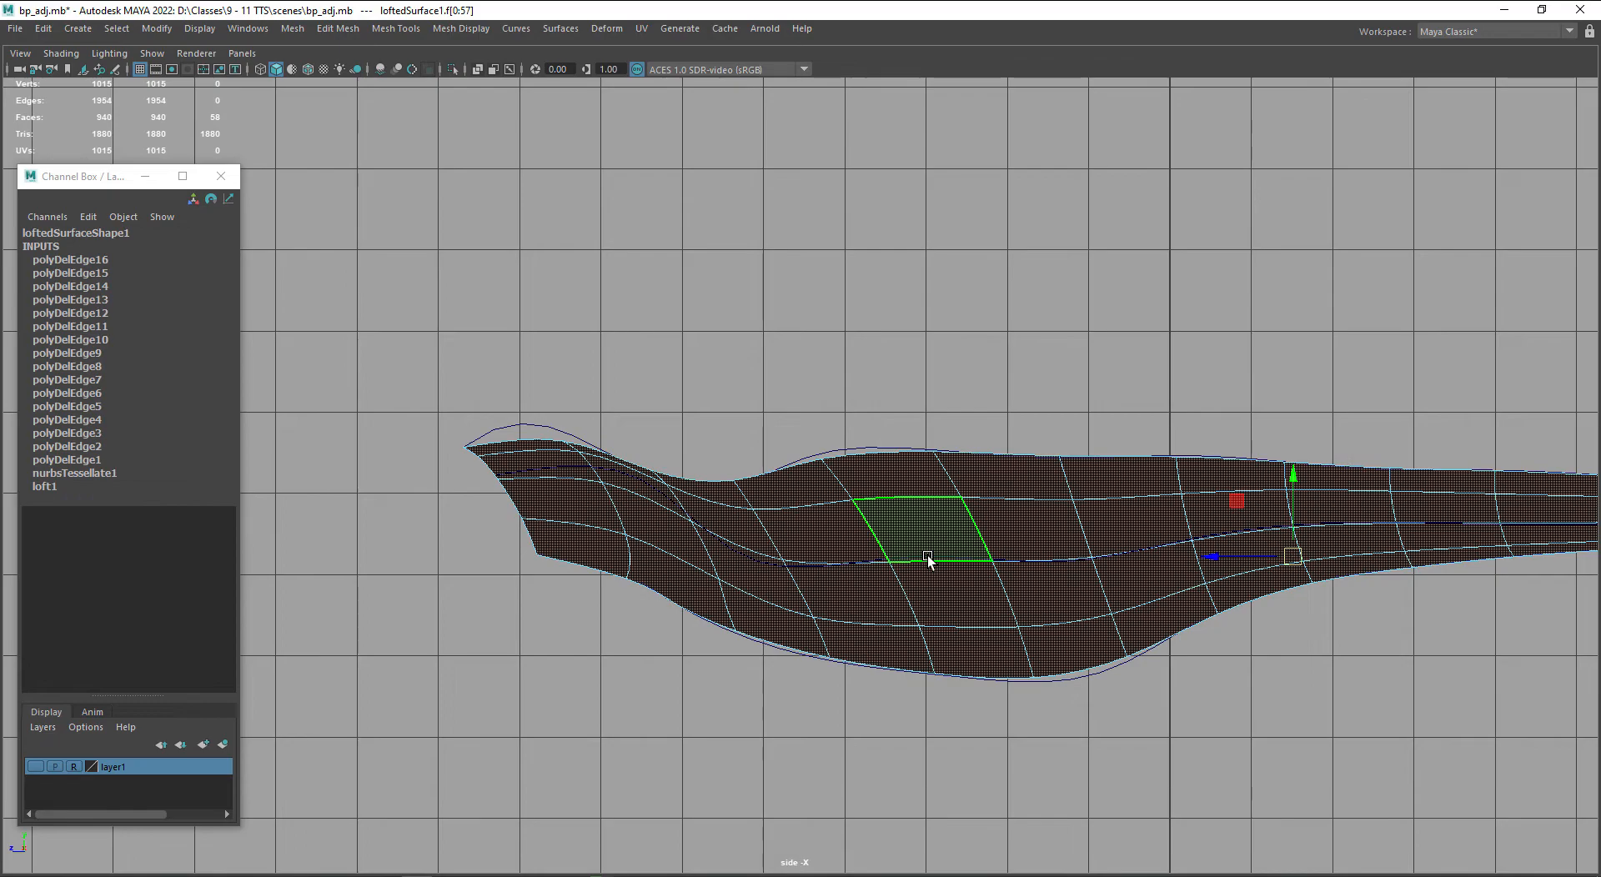
# - Reverse the normals of all the body's faces and select the surface in object mode
pyautogui.click(338, 29)
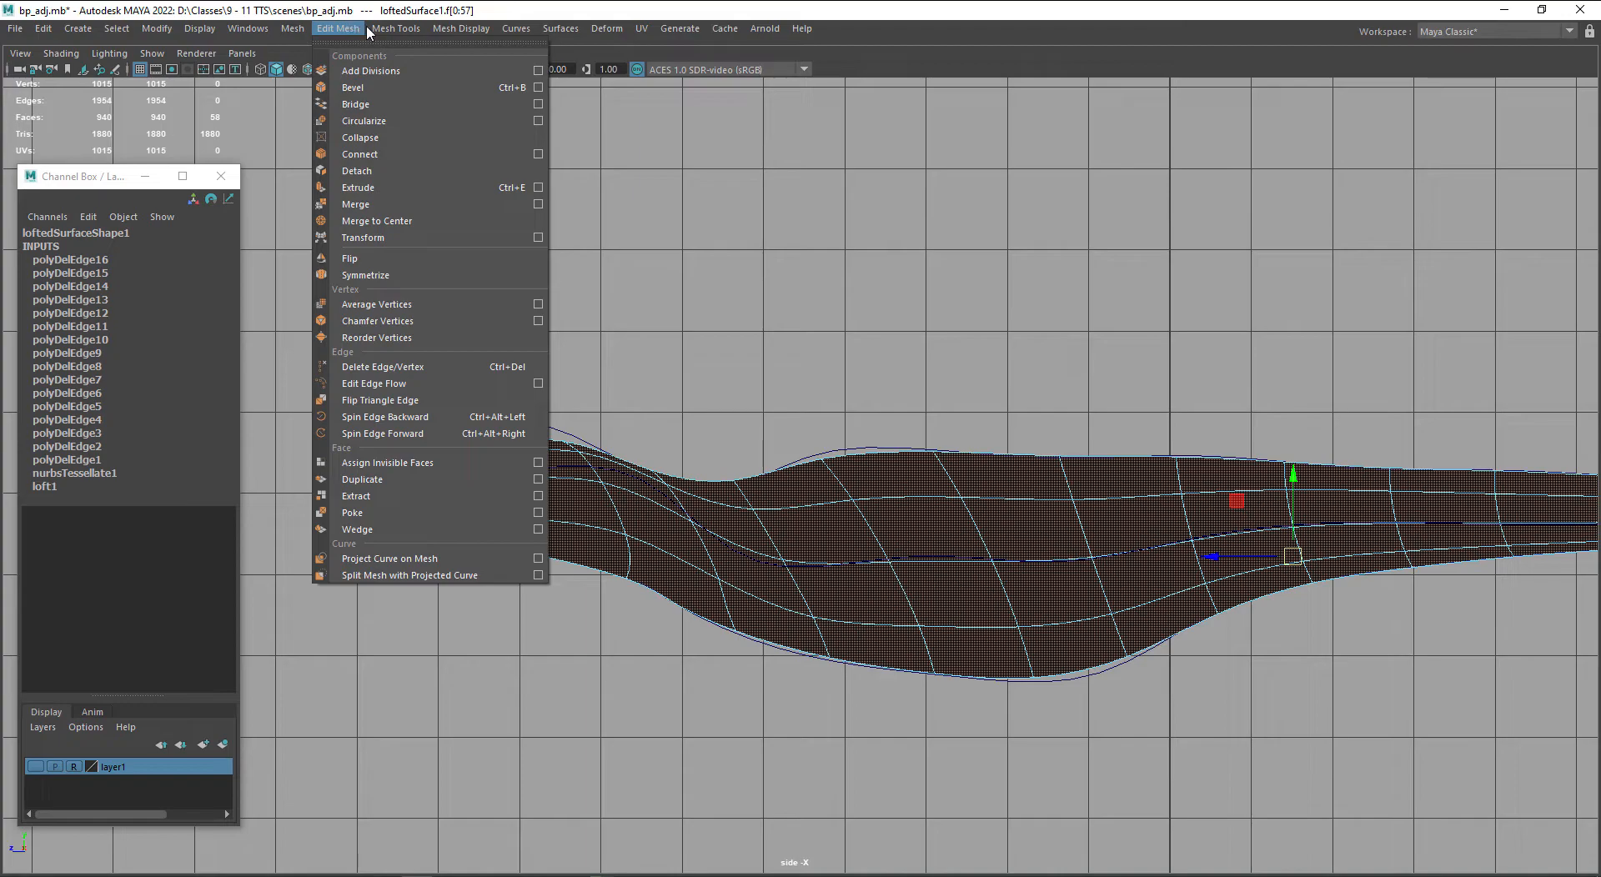
pyautogui.moveTo(376, 31)
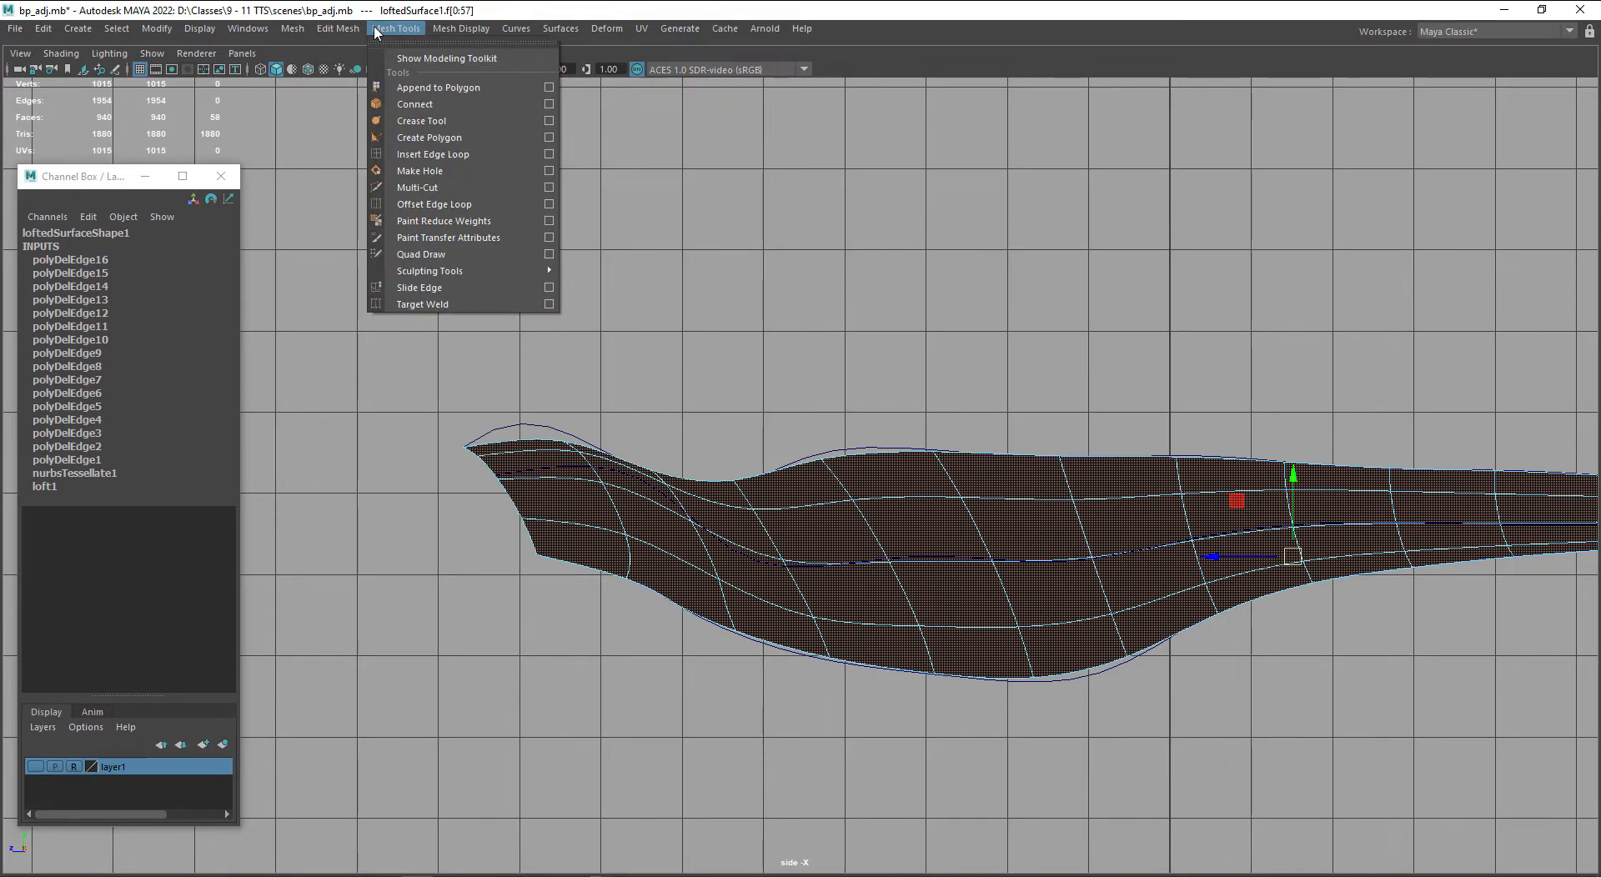
pyautogui.click(461, 28)
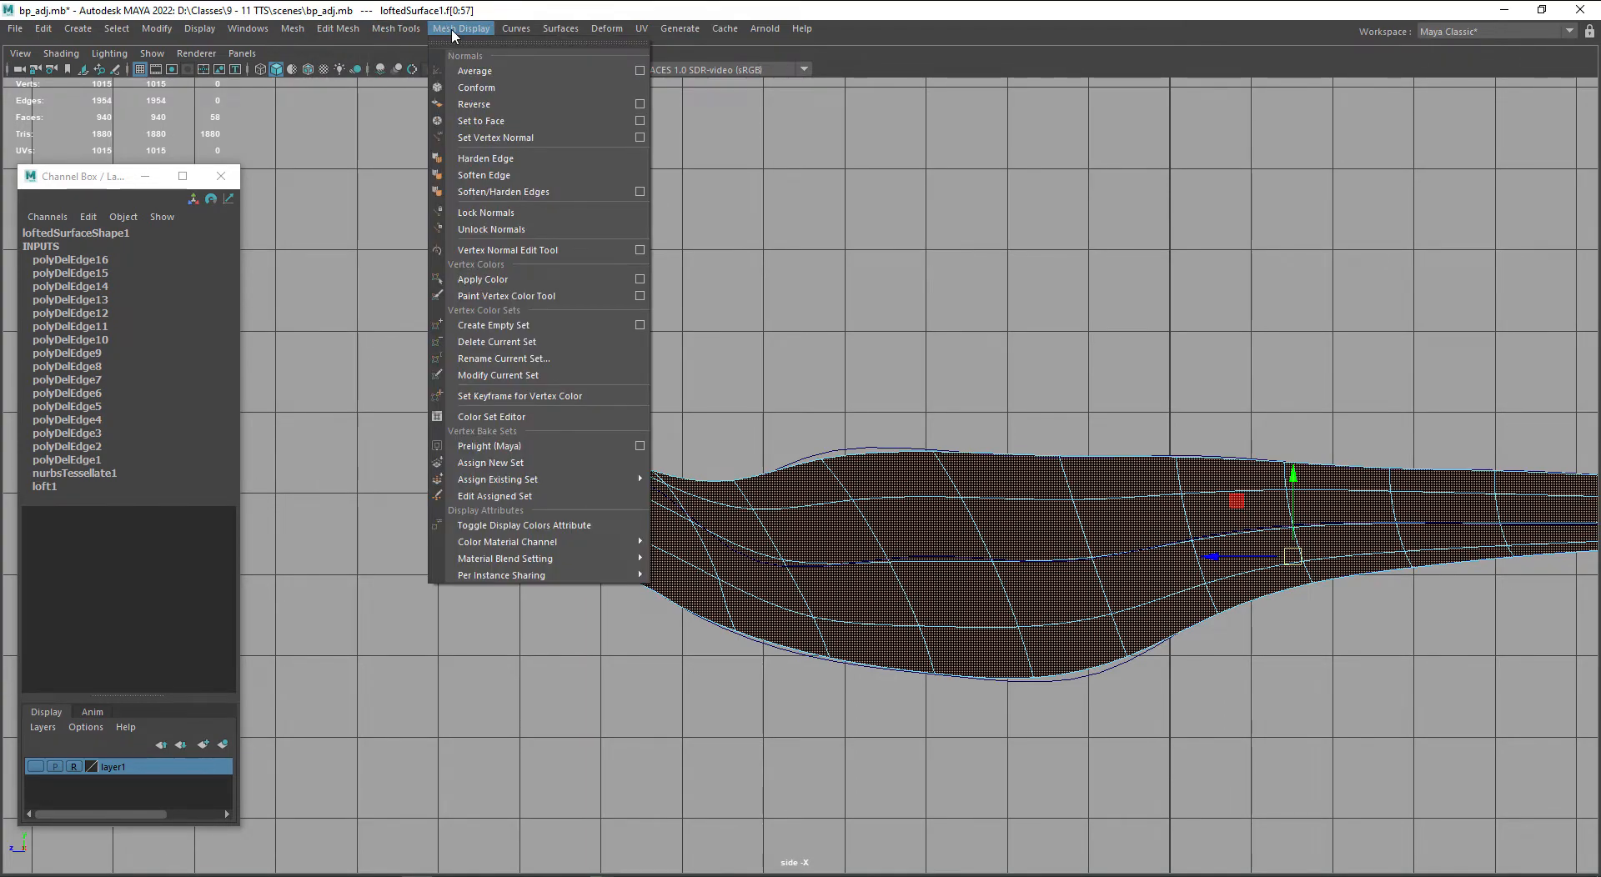
pyautogui.click(475, 106)
pyautogui.moveTo(882, 533); pyautogui.dragTo(967, 408, button='right')
pyautogui.keyDown('shift'); pyautogui.click(939, 502); pyautogui.keyUp('shift')
pyautogui.click(943, 507)
pyautogui.keyDown('alt'); pyautogui.moveTo(979, 570); pyautogui.dragTo(933, 566, button='middle'); pyautogui.keyUp('alt')
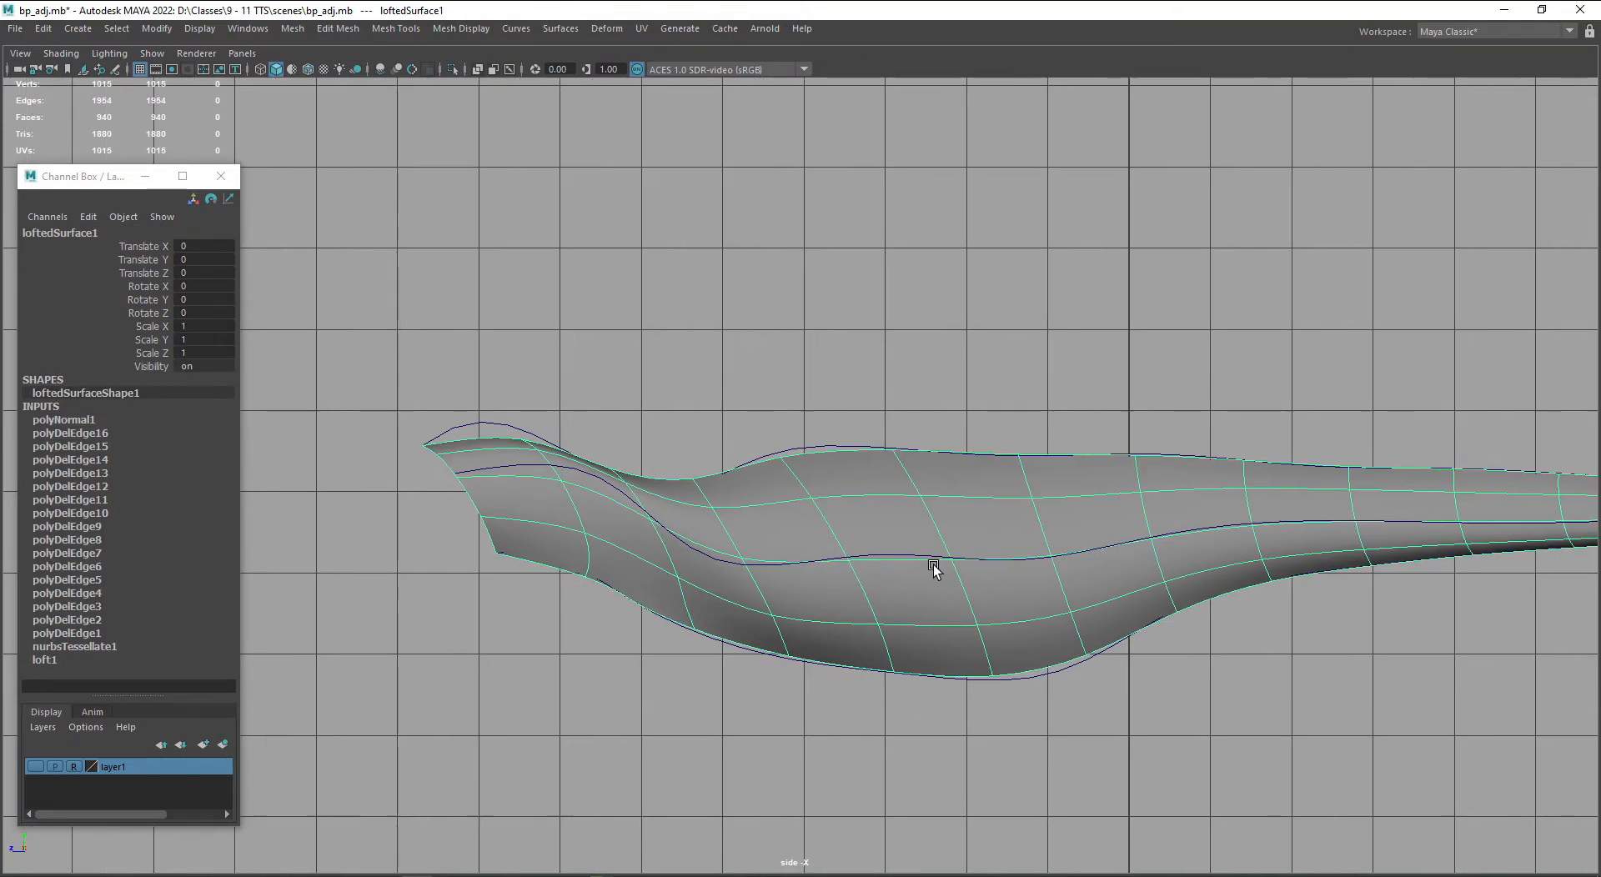
# - Show the dinosaur reference image in layer1 and turn on X-ray shading for the side view
pyautogui.click(35, 767)
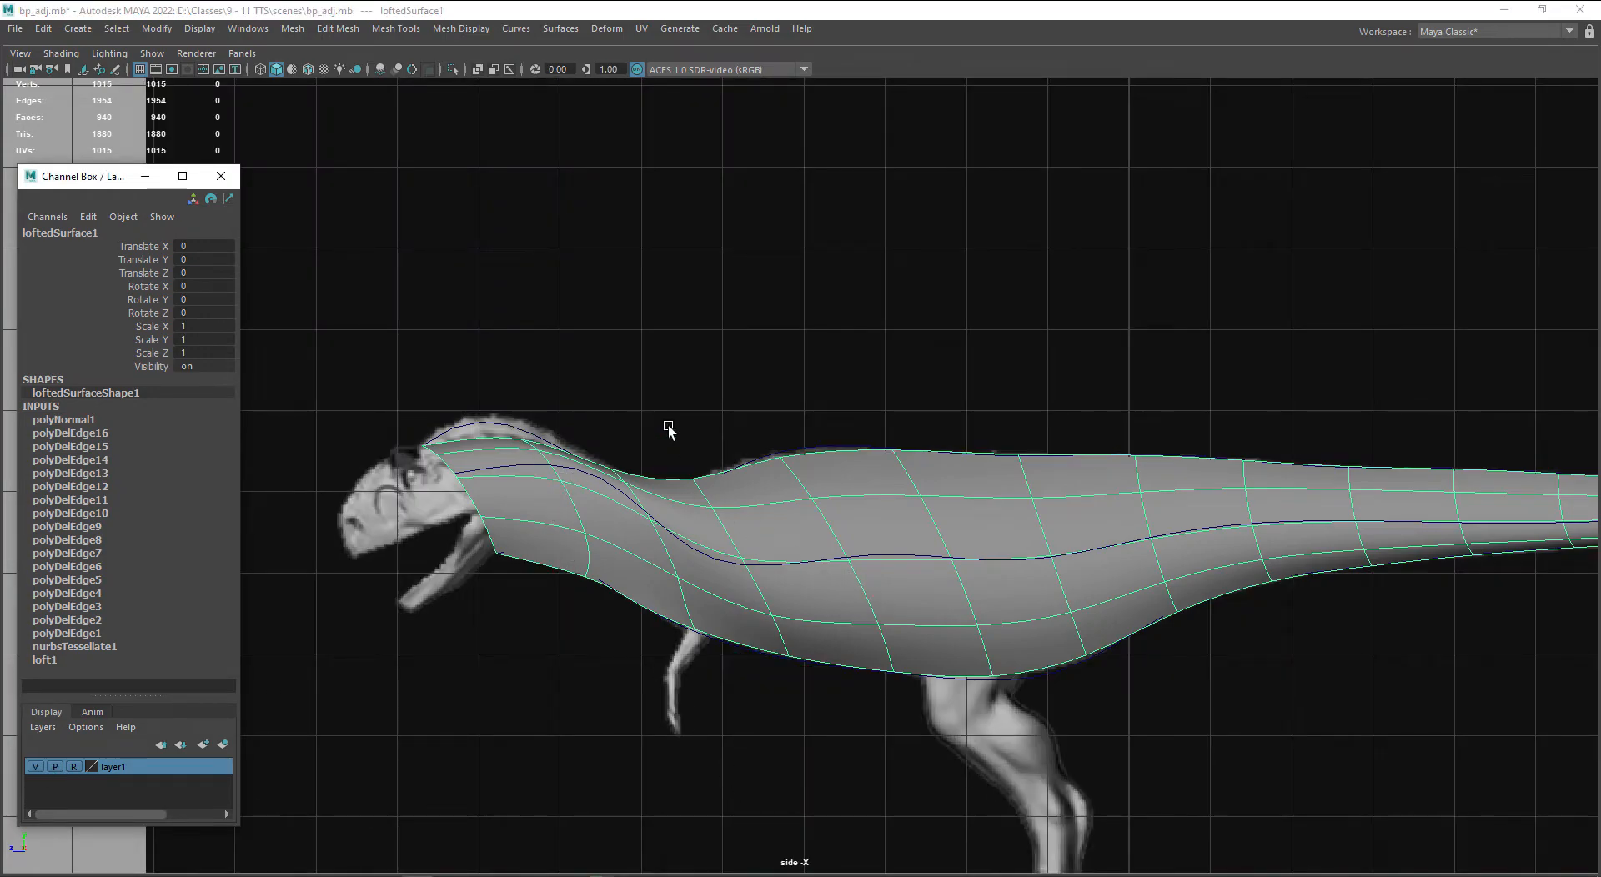
pyautogui.click(476, 73)
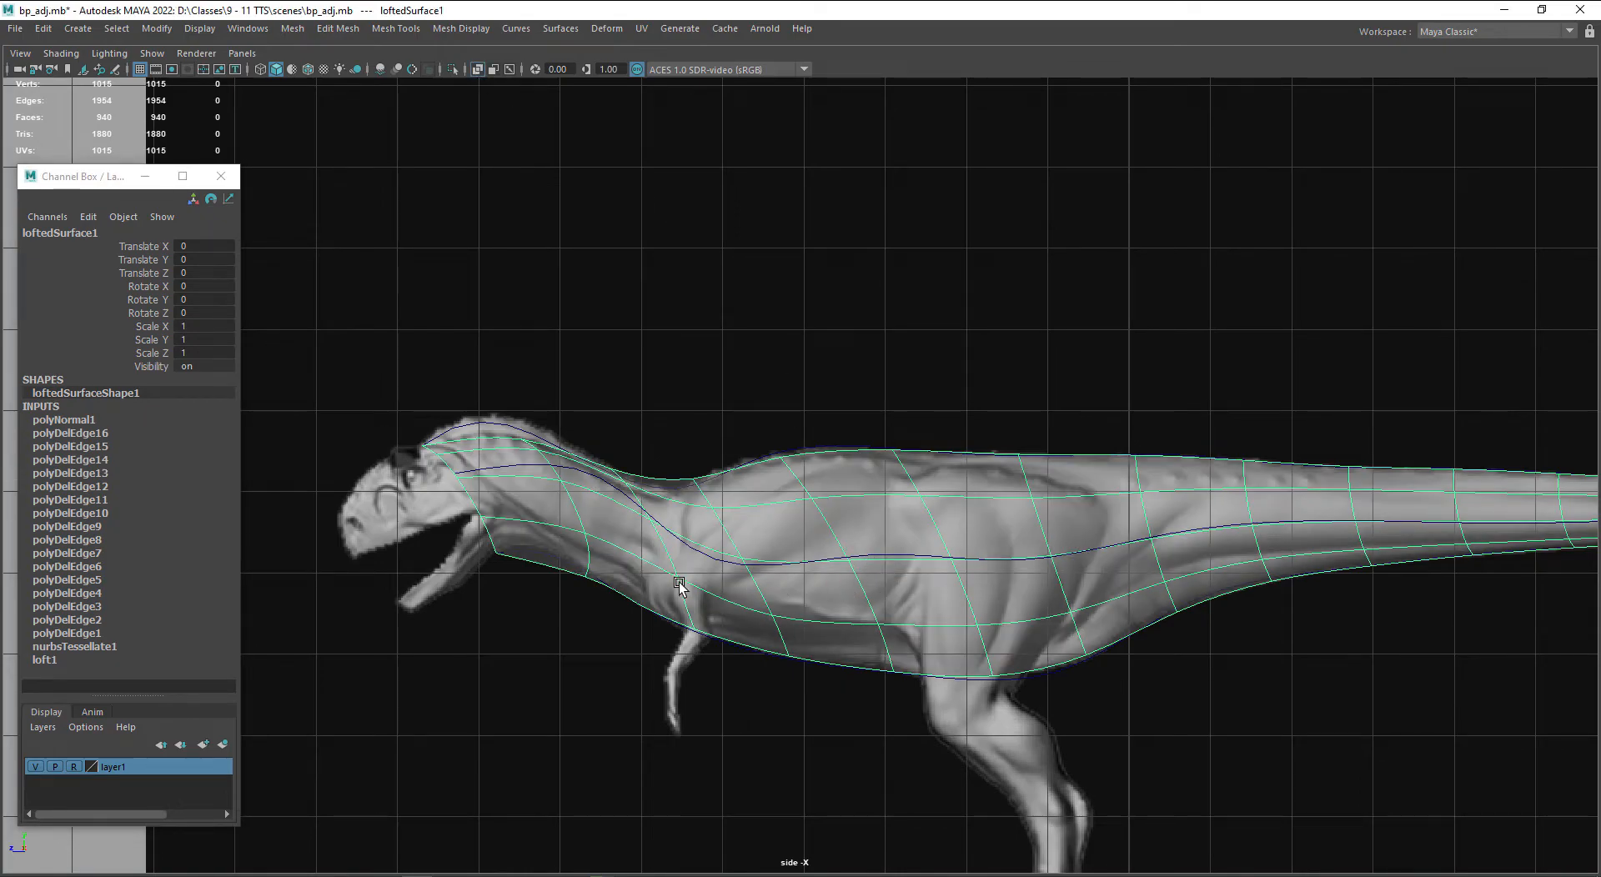
pyautogui.scroll(3, 647, 554)
pyautogui.rightClick(632, 525)
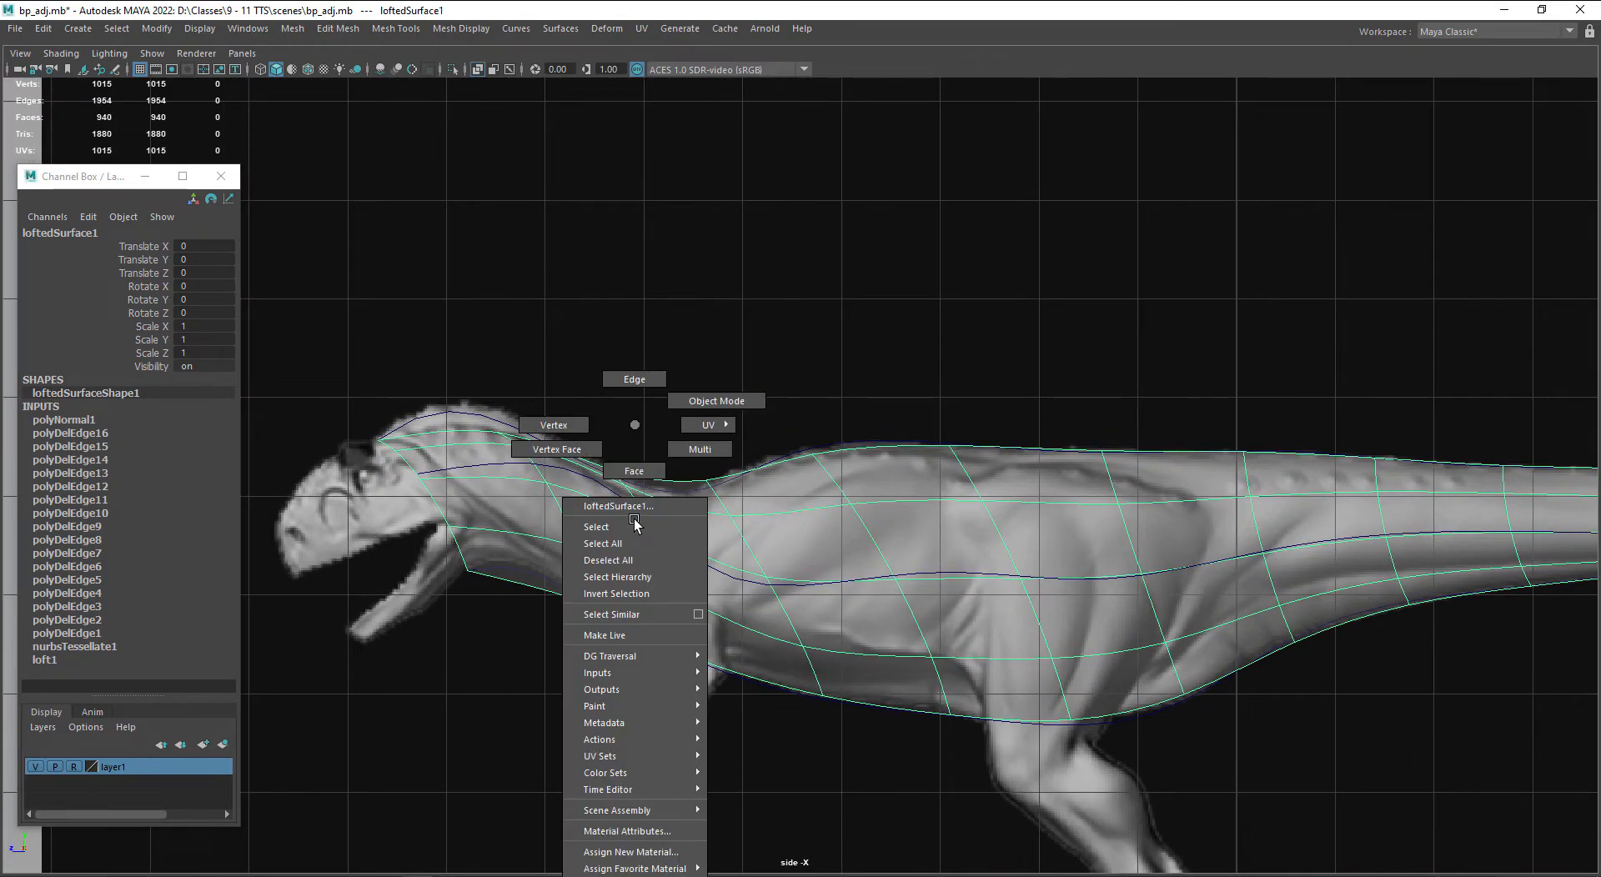
pyautogui.moveTo(634, 519); pyautogui.dragTo(554, 425, button='right')
pyautogui.scroll(2, 497, 435)
pyautogui.scroll(1, 497, 435)
pyautogui.keyDown('alt'); pyautogui.moveTo(590, 435); pyautogui.dragTo(682, 450, button='middle'); pyautogui.keyUp('alt')
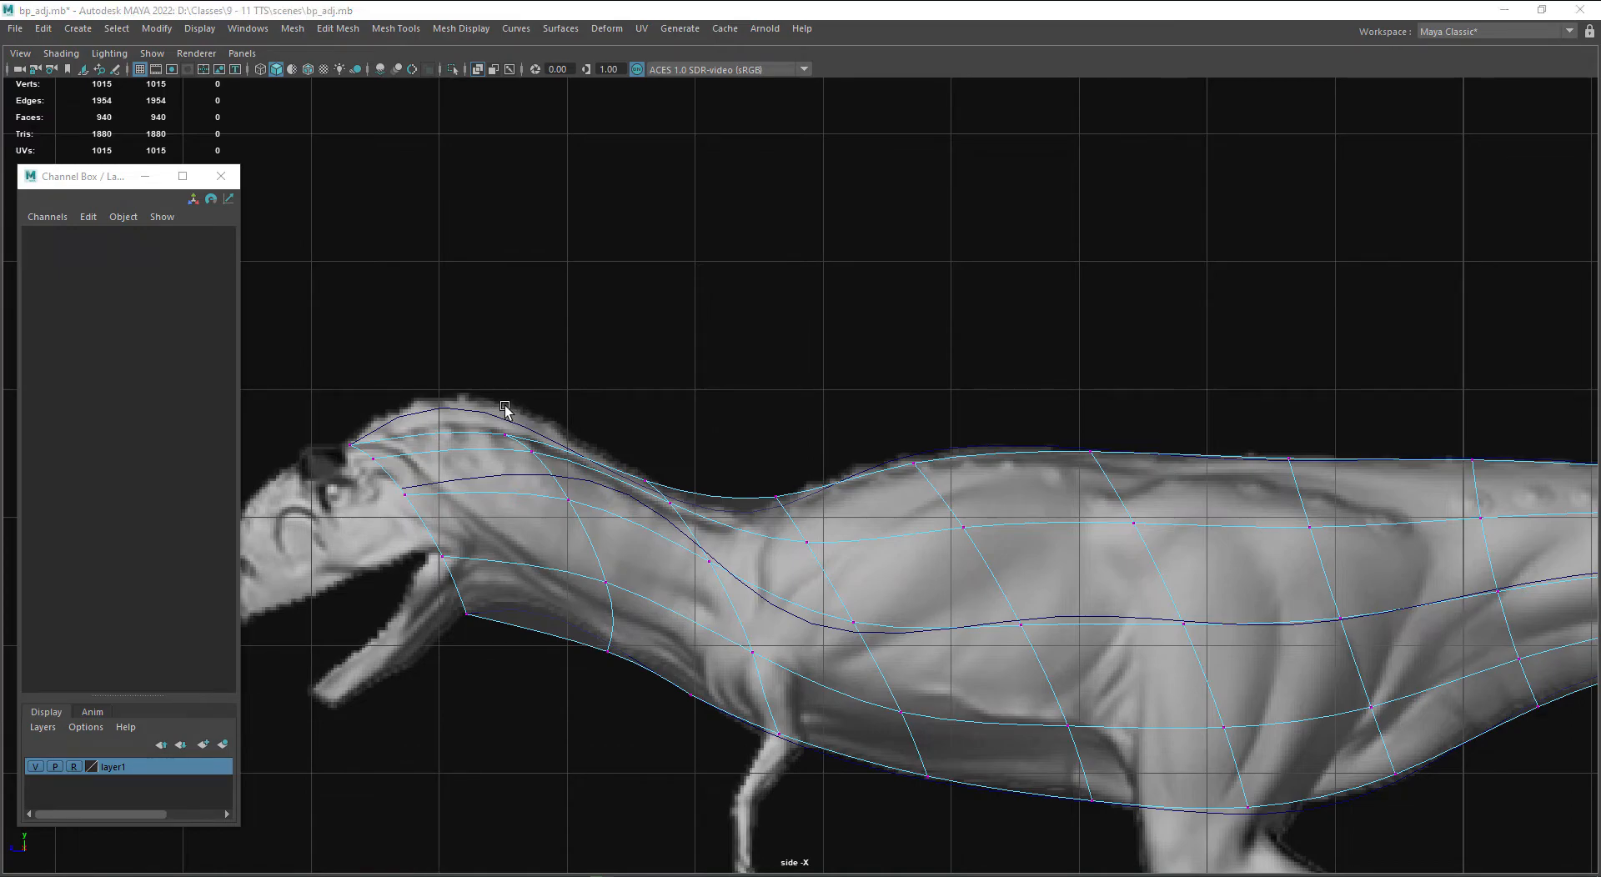
pyautogui.click(985, 575)
pyautogui.click(969, 554)
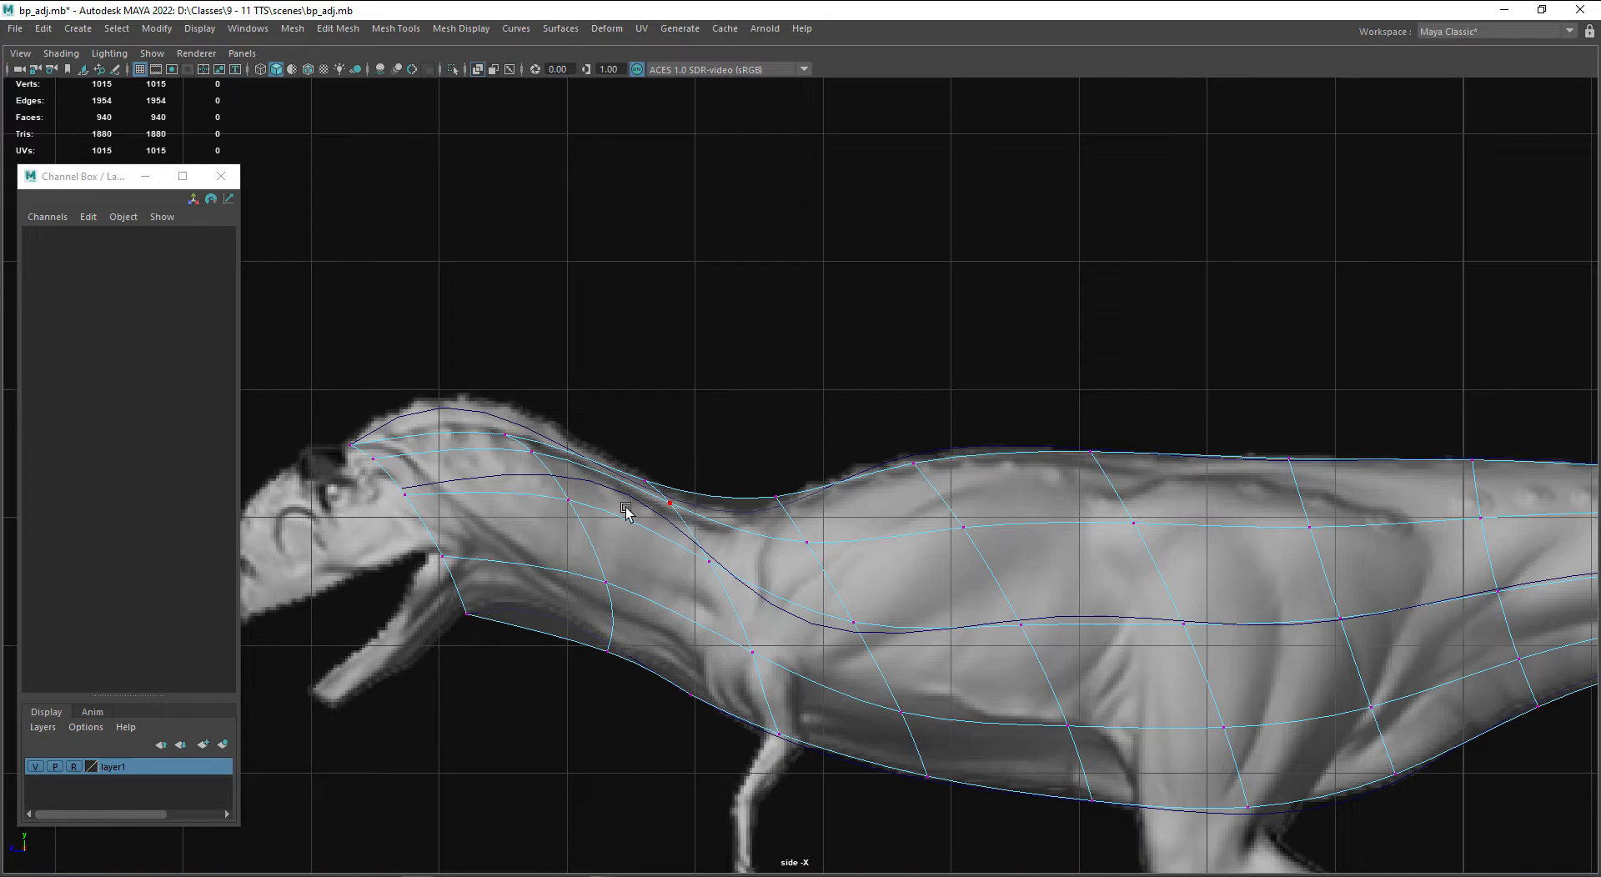
pyautogui.moveTo(629, 515); pyautogui.dragTo(647, 417, button='right')
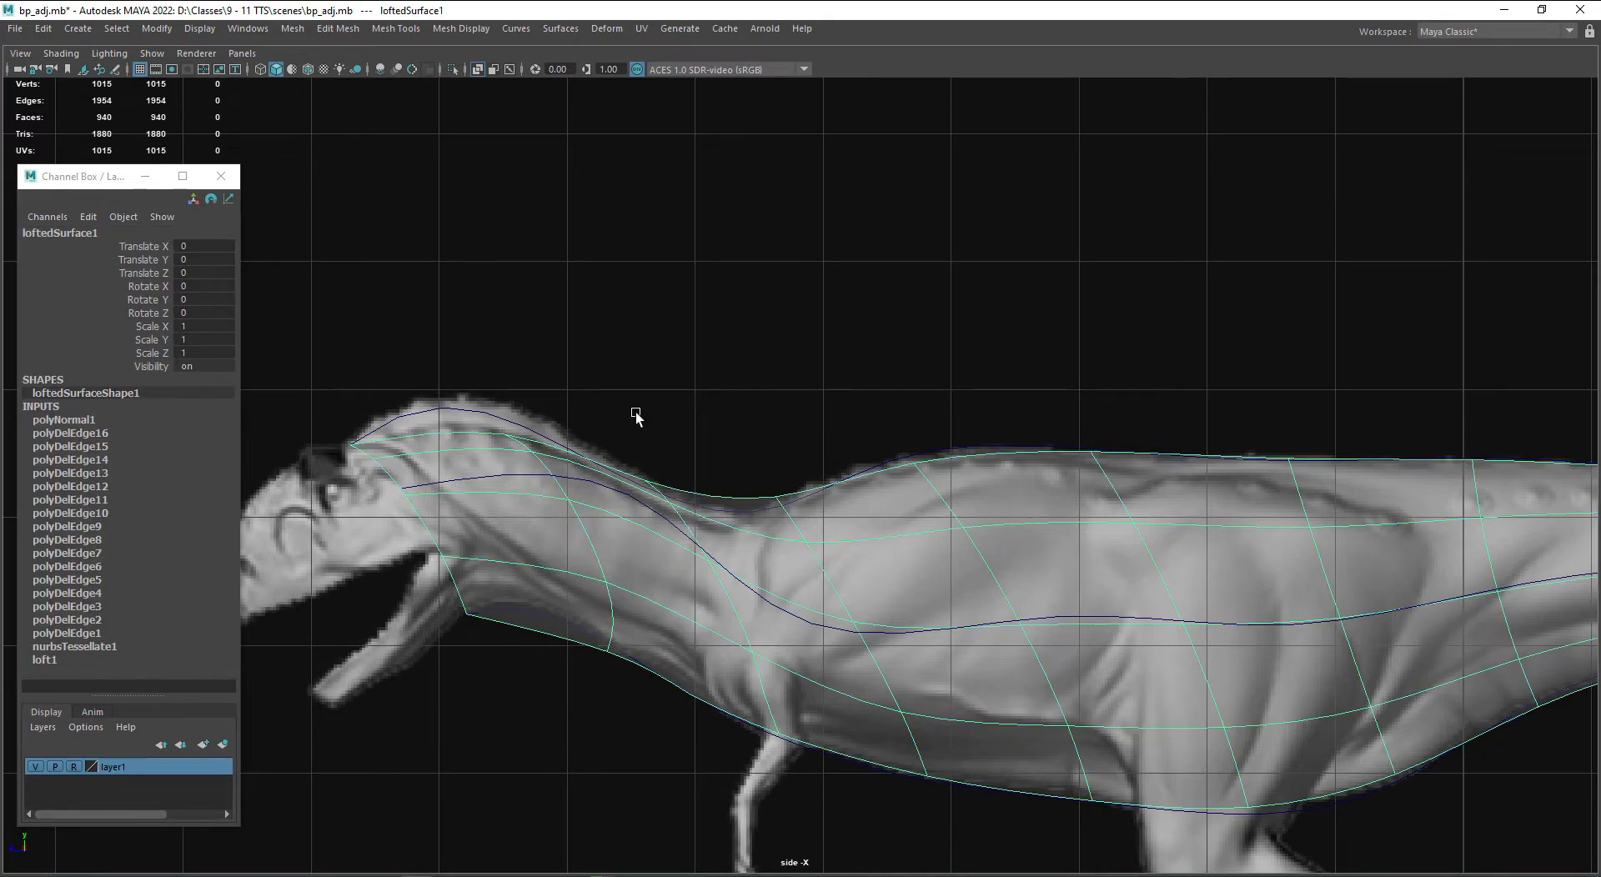
# - Select the three NURBS curves, create a display layer from them, and hide that layer
pyautogui.click(498, 419)
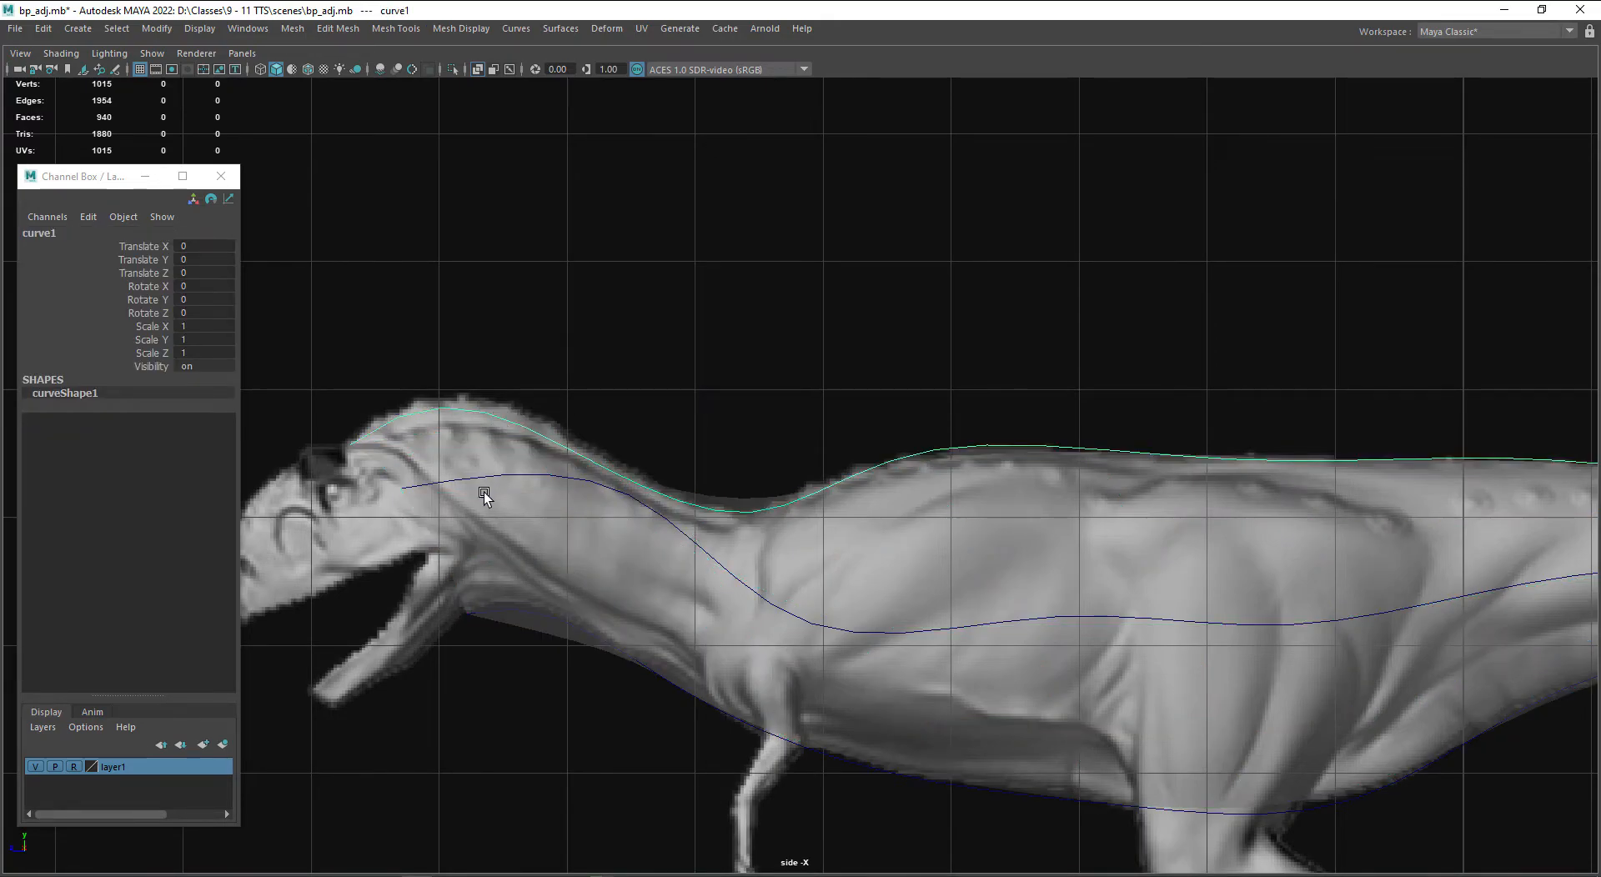
pyautogui.press('space')
pyautogui.moveTo(521, 492); pyautogui.dragTo(574, 507)
pyautogui.keyDown('alt'); pyautogui.moveTo(455, 524); pyautogui.dragTo(785, 553, button='middle'); pyautogui.keyUp('alt')
pyautogui.keyDown('alt'); pyautogui.moveTo(588, 552); pyautogui.dragTo(655, 560); pyautogui.keyUp('alt')
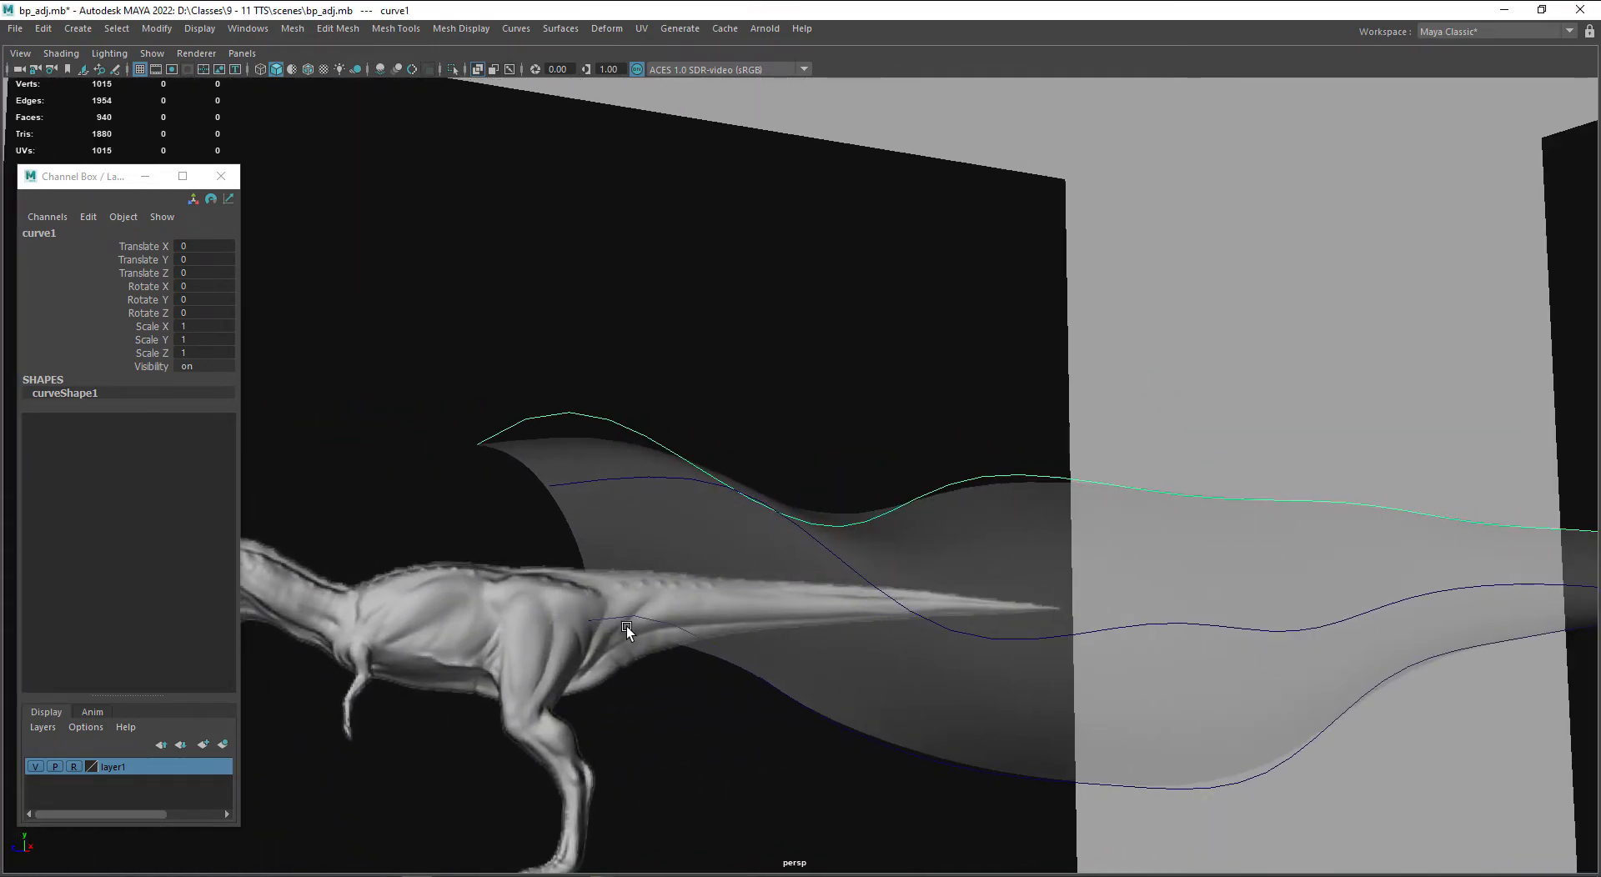
pyautogui.moveTo(657, 699); pyautogui.dragTo(528, 315)
pyautogui.keyDown('ctrl'); pyautogui.click(707, 552); pyautogui.keyUp('ctrl')
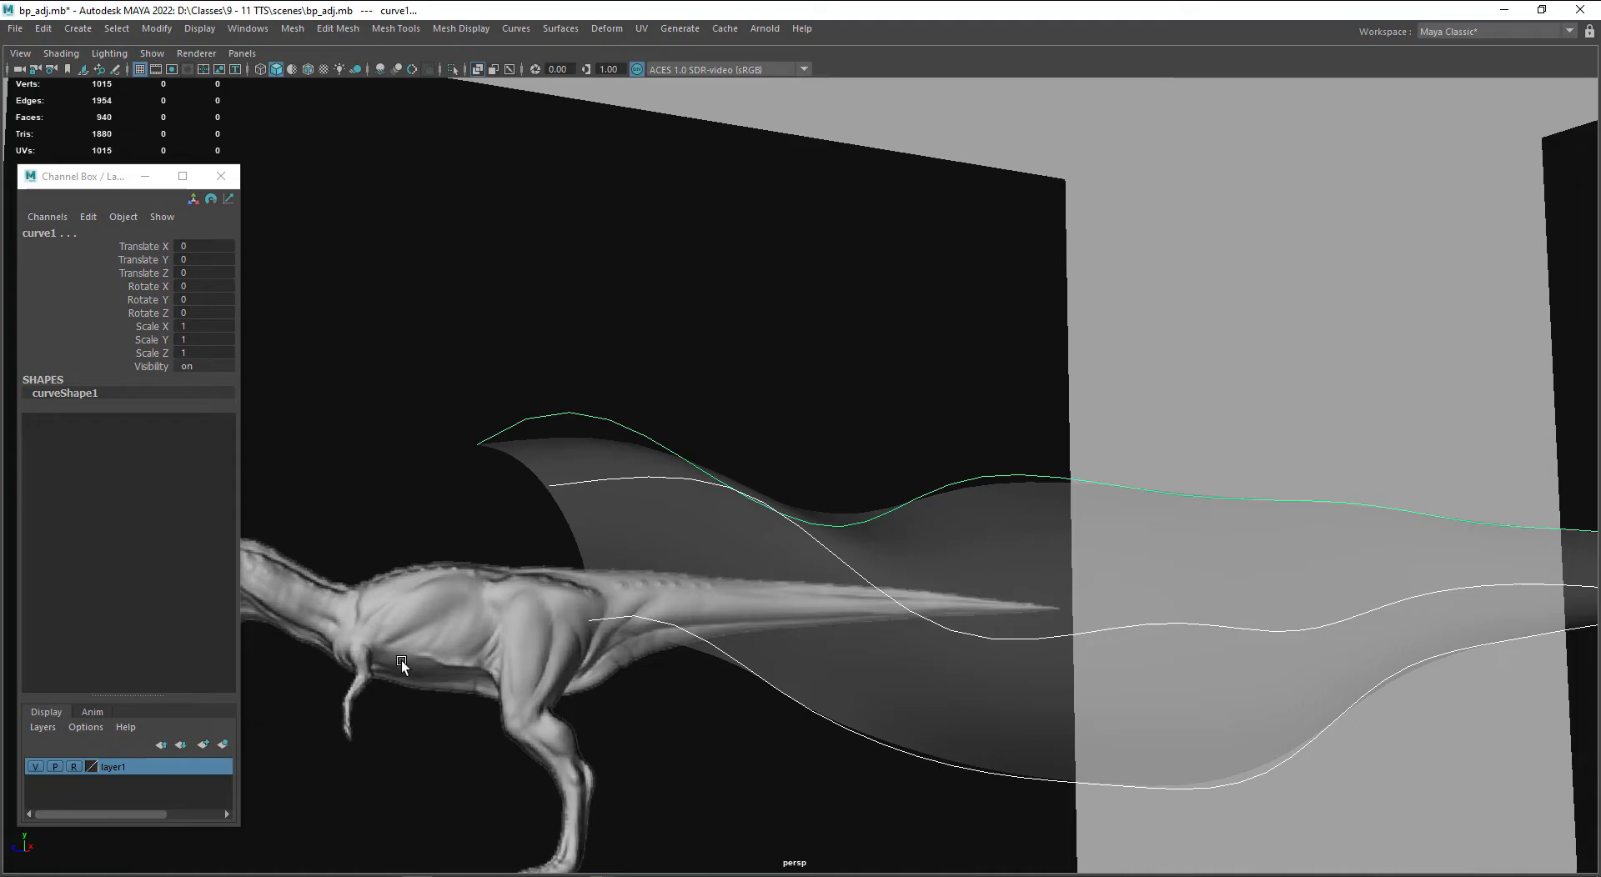
pyautogui.click(43, 727)
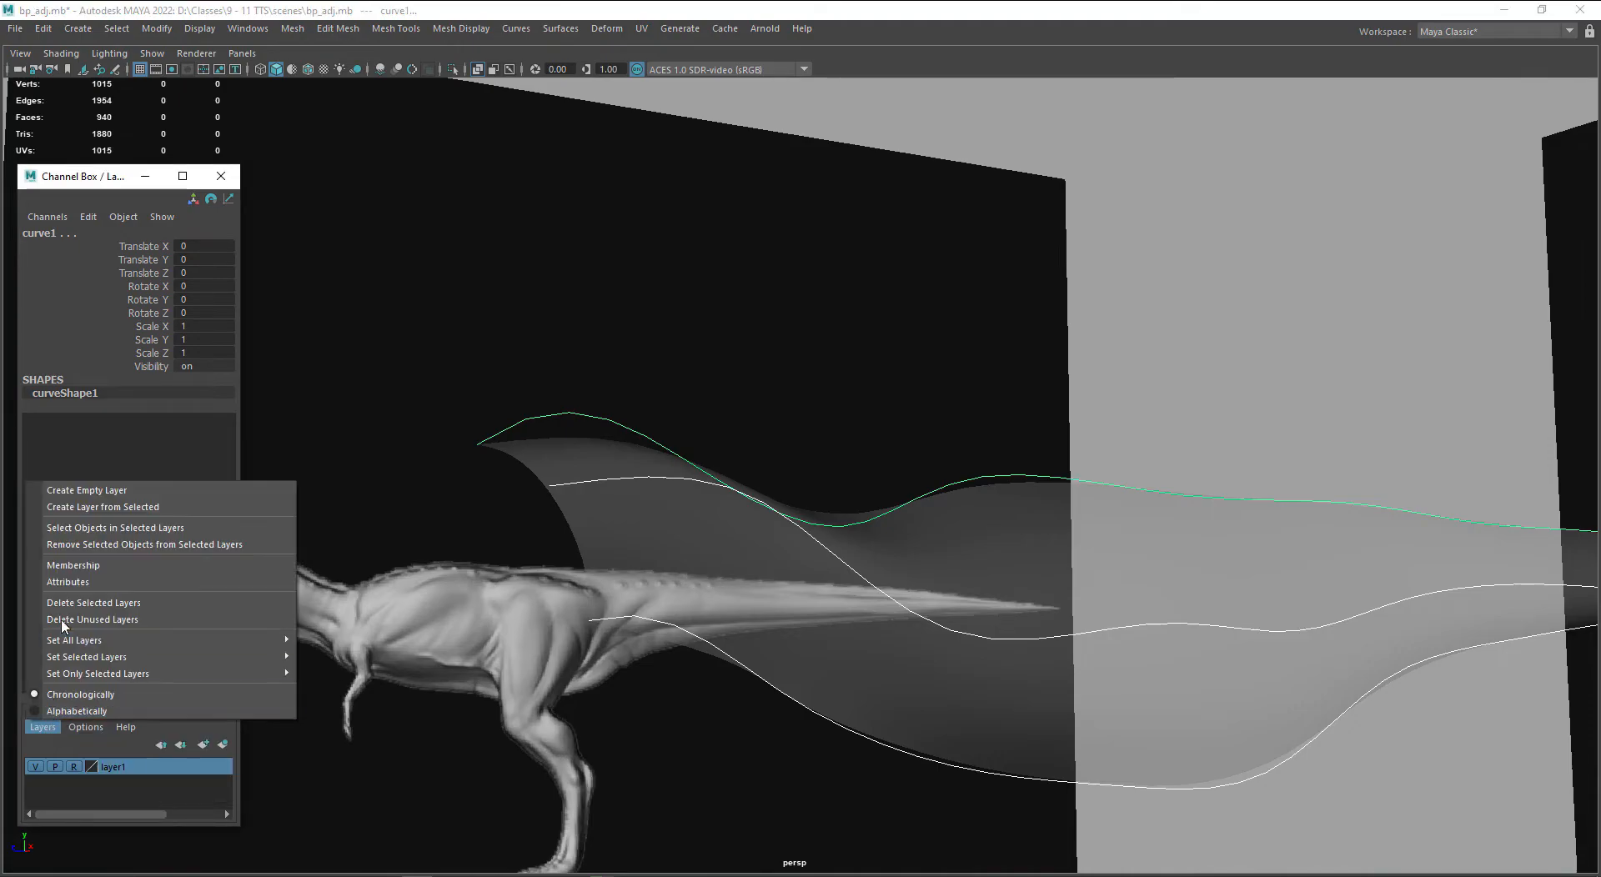
pyautogui.click(107, 507)
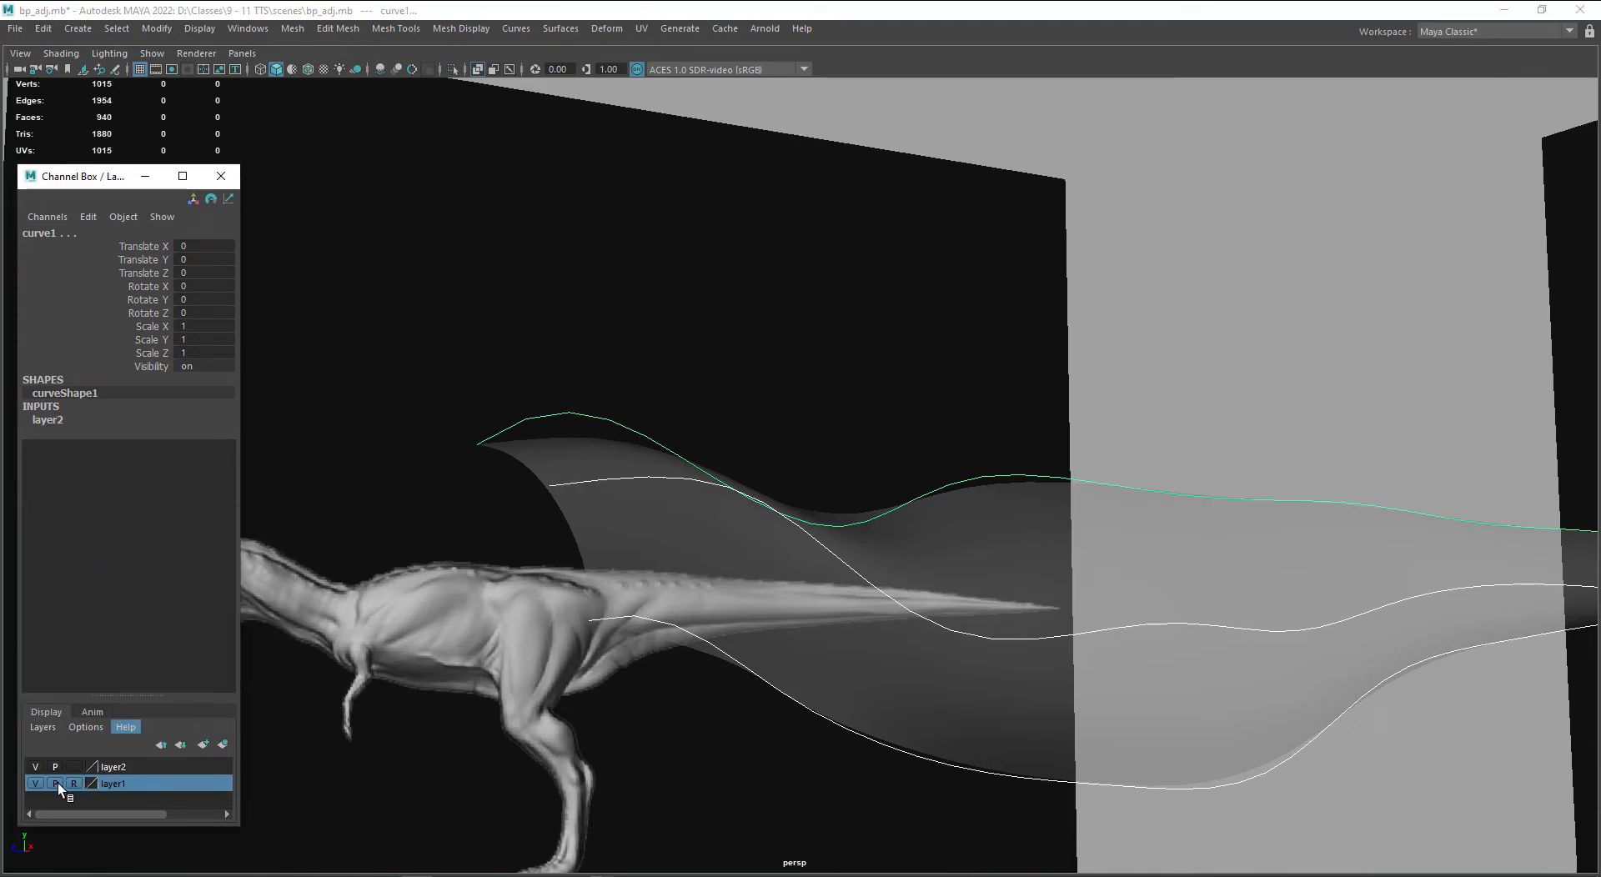
pyautogui.click(33, 766)
# - In the side view, raise the body surface's top vertices behind the head to match the reference's upper neck outline
pyautogui.click(659, 606)
pyautogui.press('space')
pyautogui.moveTo(659, 607); pyautogui.dragTo(731, 613)
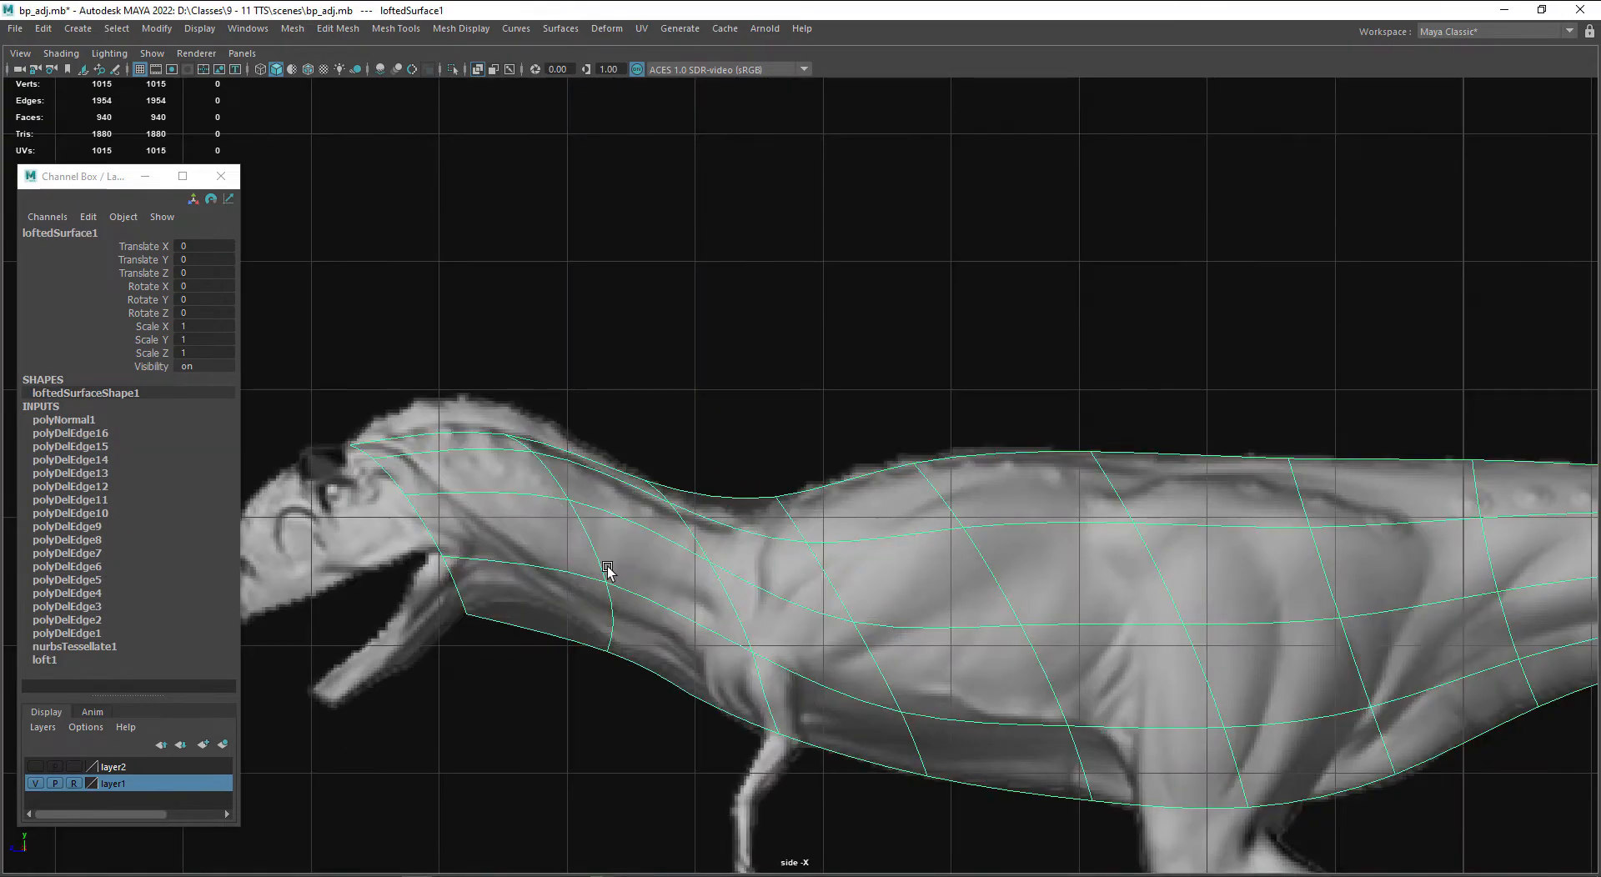
pyautogui.keyDown('alt'); pyautogui.moveTo(608, 564); pyautogui.dragTo(719, 602, button='middle'); pyautogui.keyUp('alt')
pyautogui.moveTo(679, 425); pyautogui.dragTo(599, 427, button='right')
pyautogui.moveTo(672, 435); pyautogui.dragTo(611, 497)
pyautogui.moveTo(581, 408); pyautogui.dragTo(545, 358, button='middle')
# - Move the throat-end vertex and the lower neck vertices behind it to fit the reference throat, and turn off smooth preview
pyautogui.keyDown('alt'); pyautogui.moveTo(803, 623); pyautogui.dragTo(724, 577, button='middle'); pyautogui.keyUp('alt')
pyautogui.moveTo(554, 664); pyautogui.dragTo(490, 596)
pyautogui.moveTo(445, 556); pyautogui.dragTo(453, 548, button='middle')
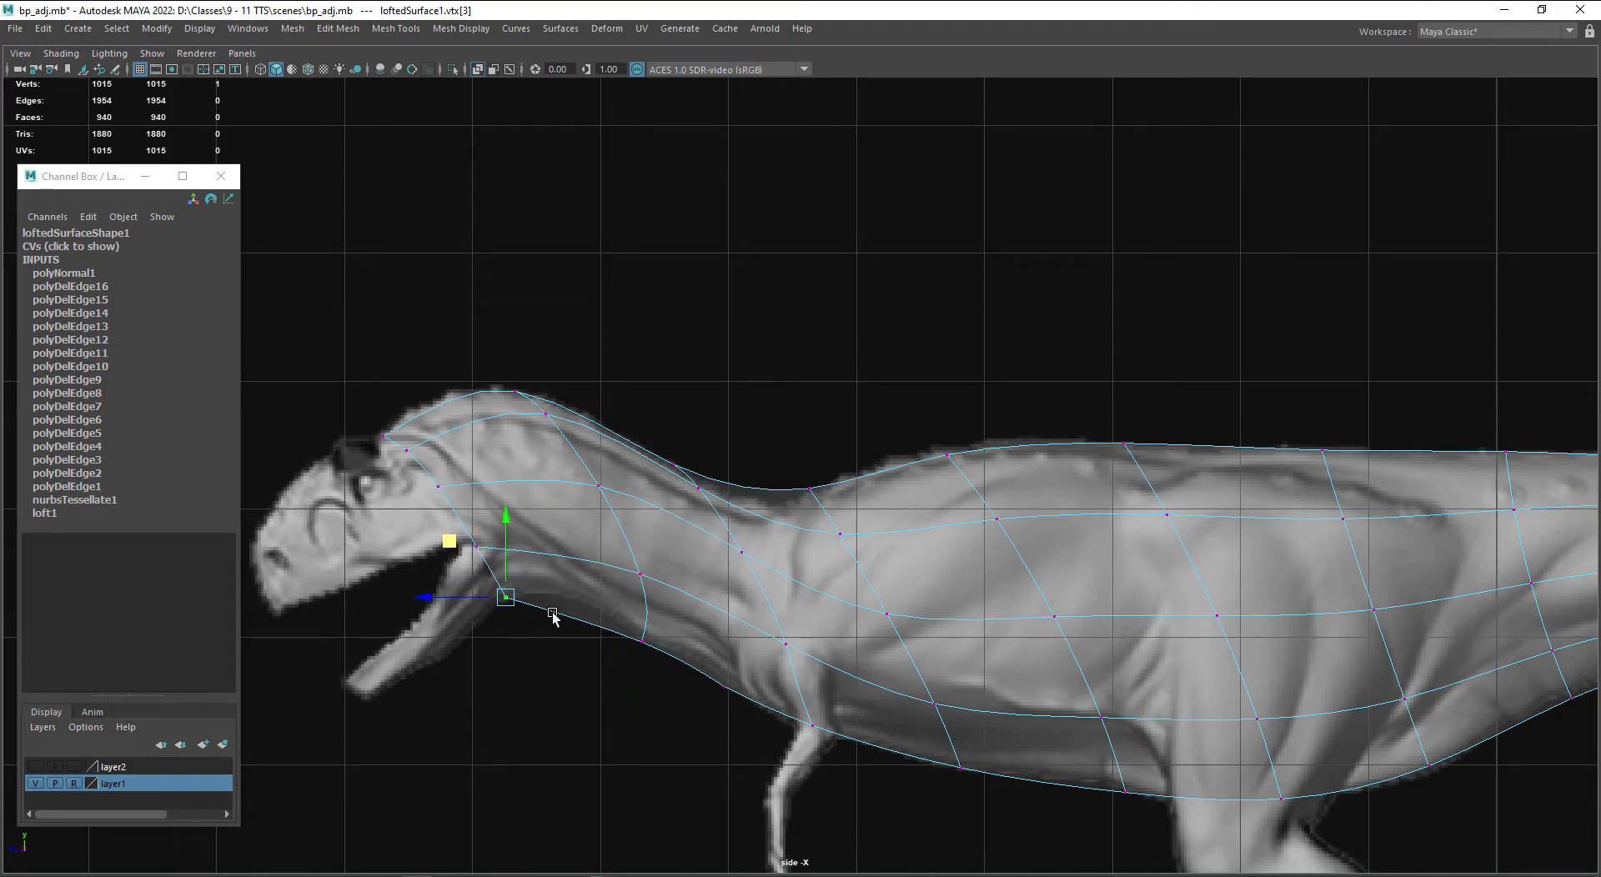
pyautogui.moveTo(636, 684); pyautogui.dragTo(665, 638)
pyautogui.moveTo(597, 587); pyautogui.dragTo(536, 542)
pyautogui.moveTo(654, 541); pyautogui.dragTo(613, 597)
pyautogui.moveTo(661, 665); pyautogui.dragTo(619, 605, button='middle')
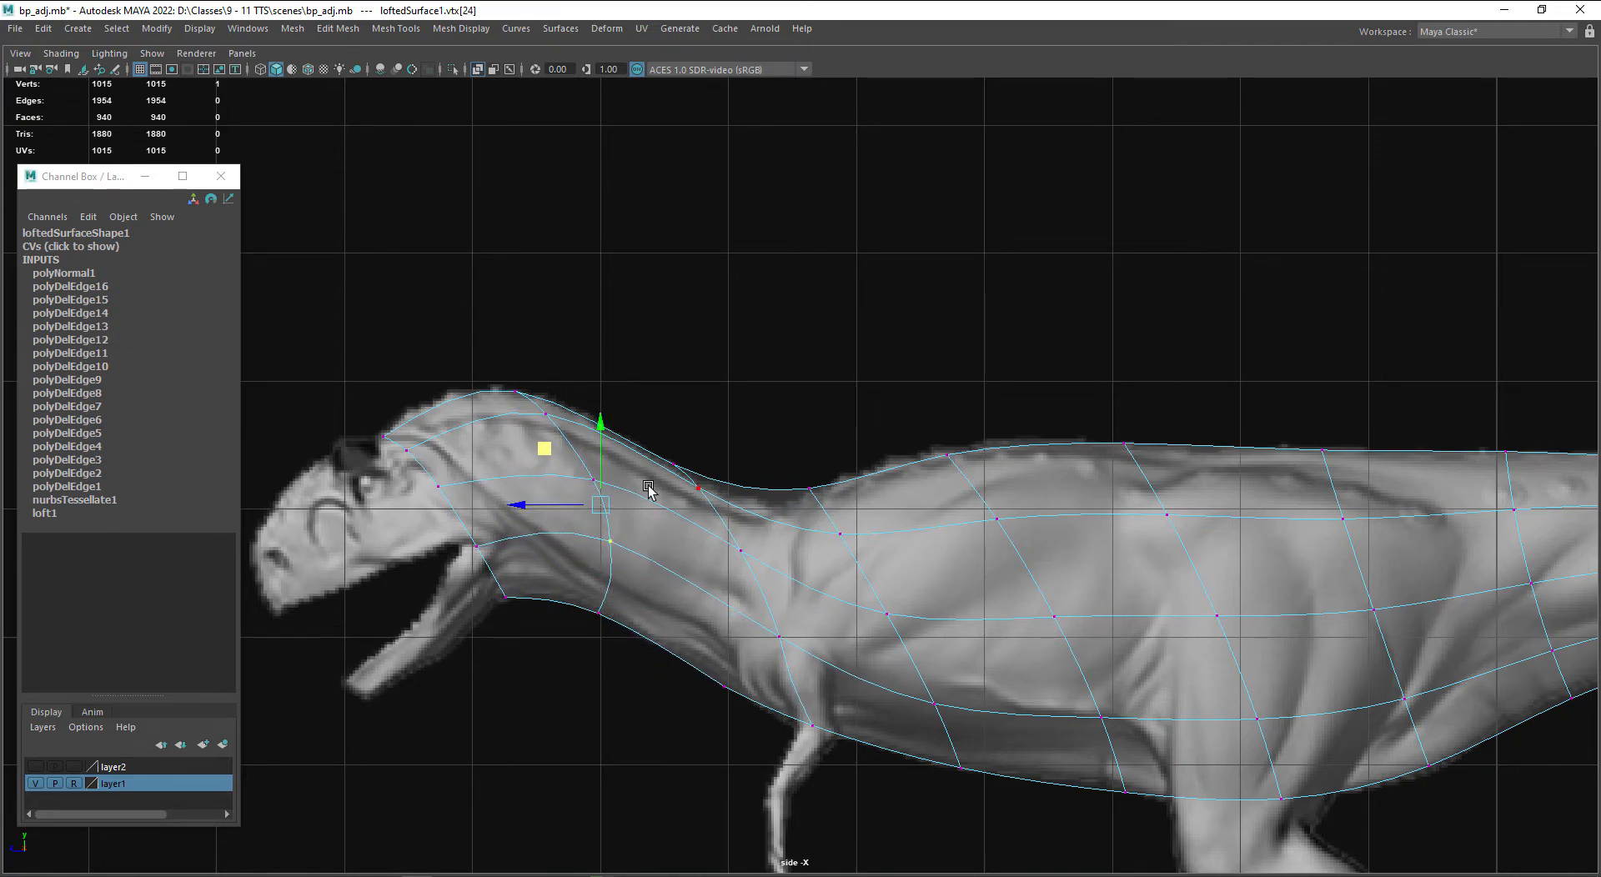
pyautogui.press('1')
pyautogui.keyDown('alt'); pyautogui.moveTo(653, 513); pyautogui.dragTo(679, 603, button='middle'); pyautogui.keyUp('alt')
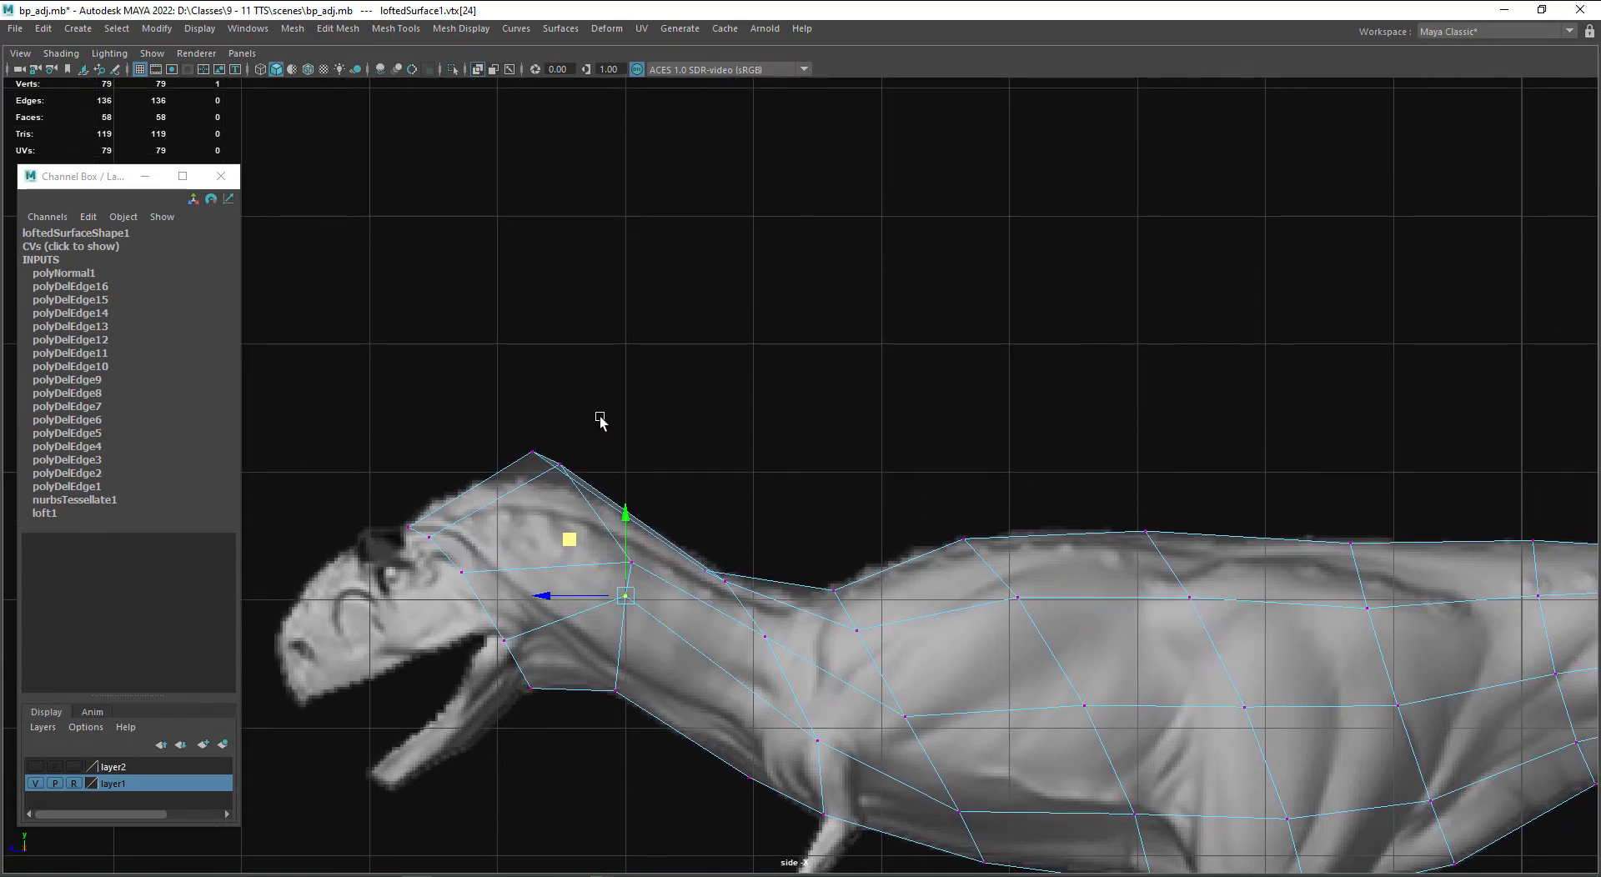
# - Turn on smooth preview and move the upper and mid-neck vertices of the body surface to follow the reference neck
pyautogui.press('3')
pyautogui.keyDown('alt'); pyautogui.moveTo(782, 650); pyautogui.dragTo(748, 639, button='middle'); pyautogui.keyUp('alt')
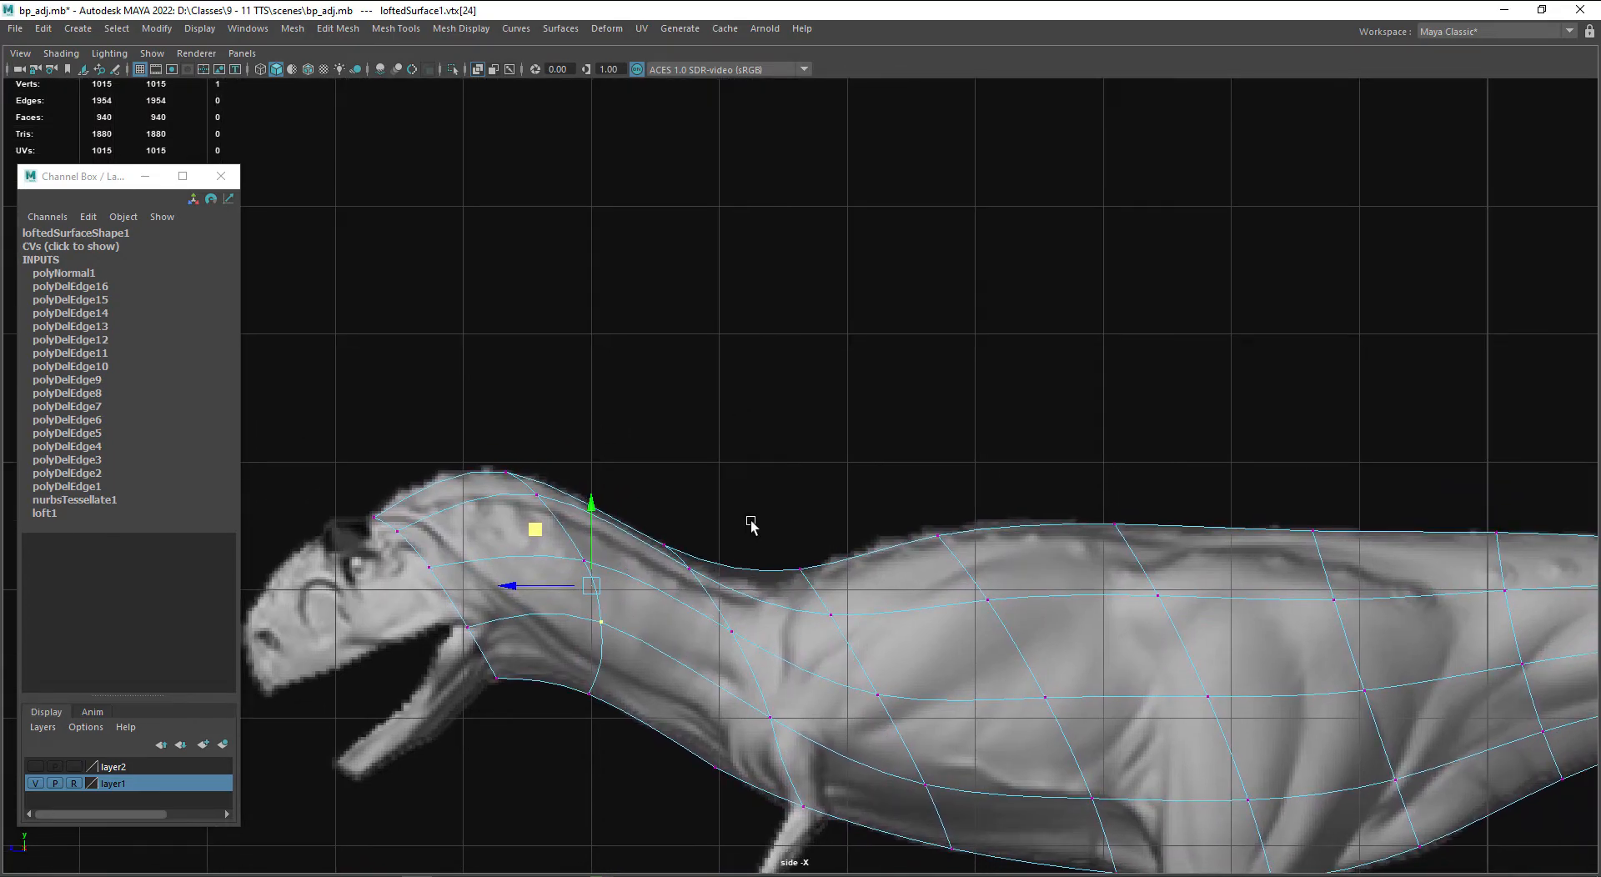
pyautogui.moveTo(730, 498); pyautogui.dragTo(652, 592)
pyautogui.moveTo(625, 510); pyautogui.dragTo(640, 460, button='middle')
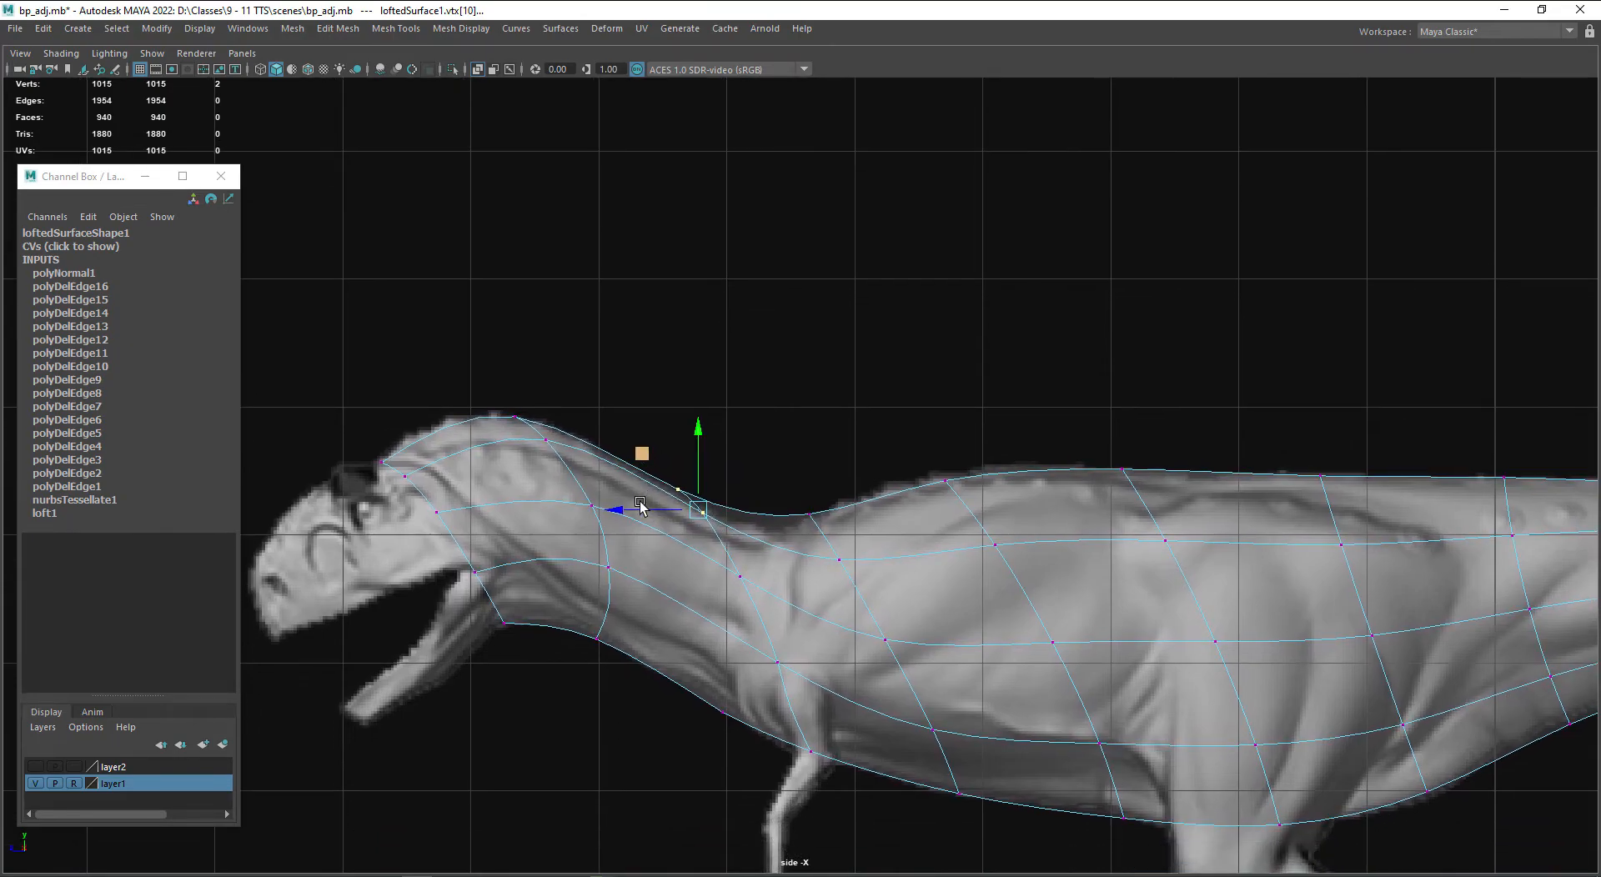
pyautogui.moveTo(615, 482); pyautogui.dragTo(557, 593)
pyautogui.moveTo(543, 453); pyautogui.dragTo(531, 446, button='middle')
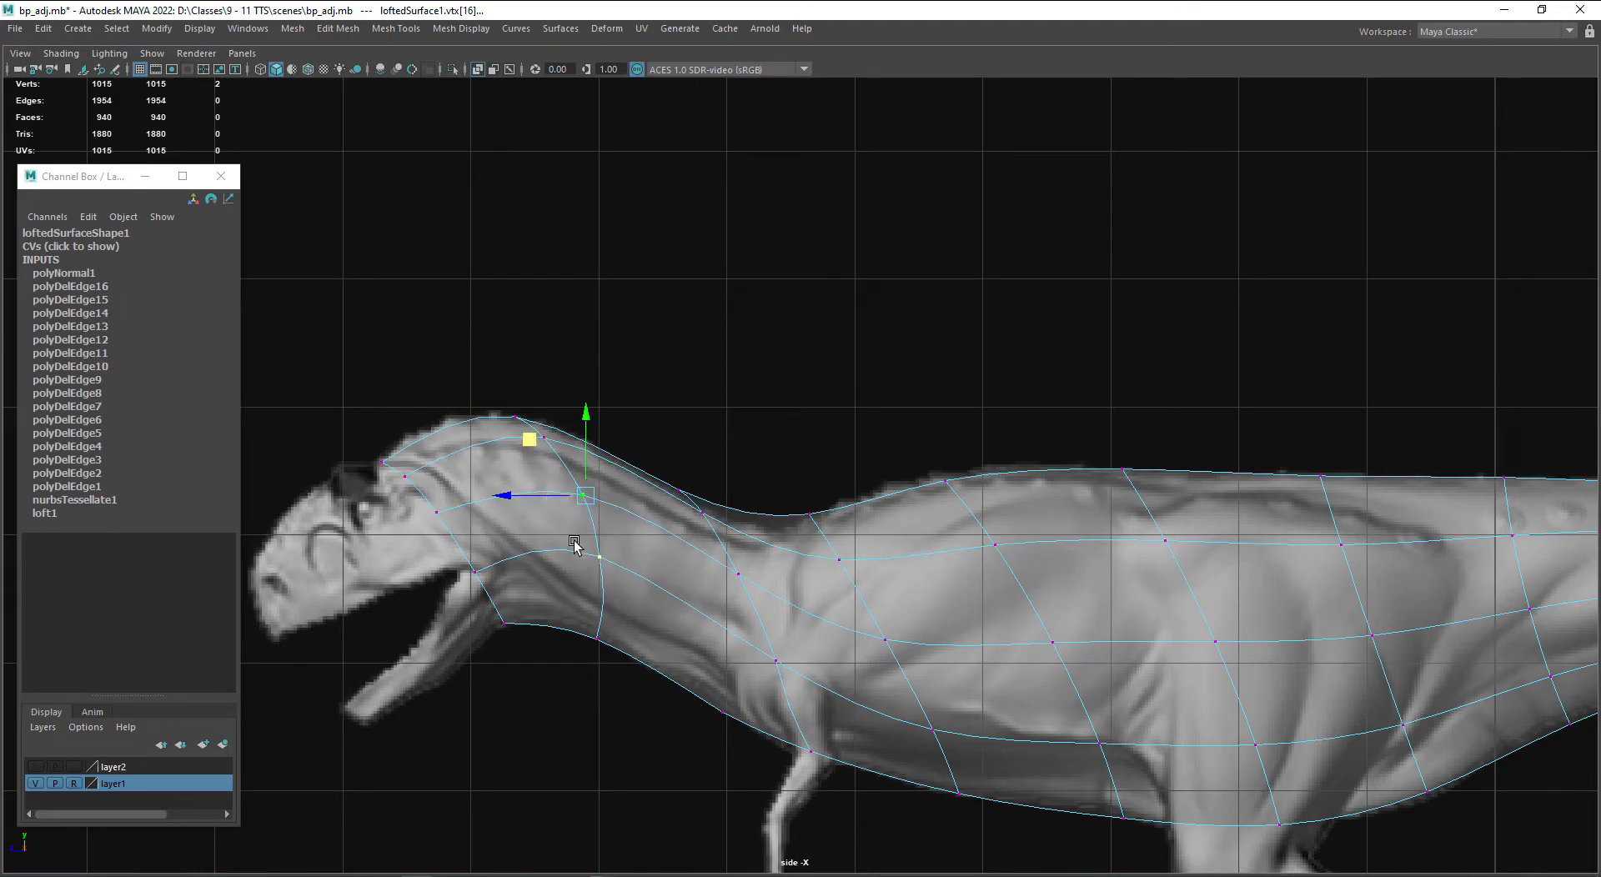
# - Adjust the lower side vertex in front of the shoulder and move the chest underside vertex forward to the reference outline
pyautogui.keyDown('alt'); pyautogui.moveTo(745, 714); pyautogui.dragTo(641, 672, button='middle'); pyautogui.keyUp('alt')
pyautogui.click(719, 605)
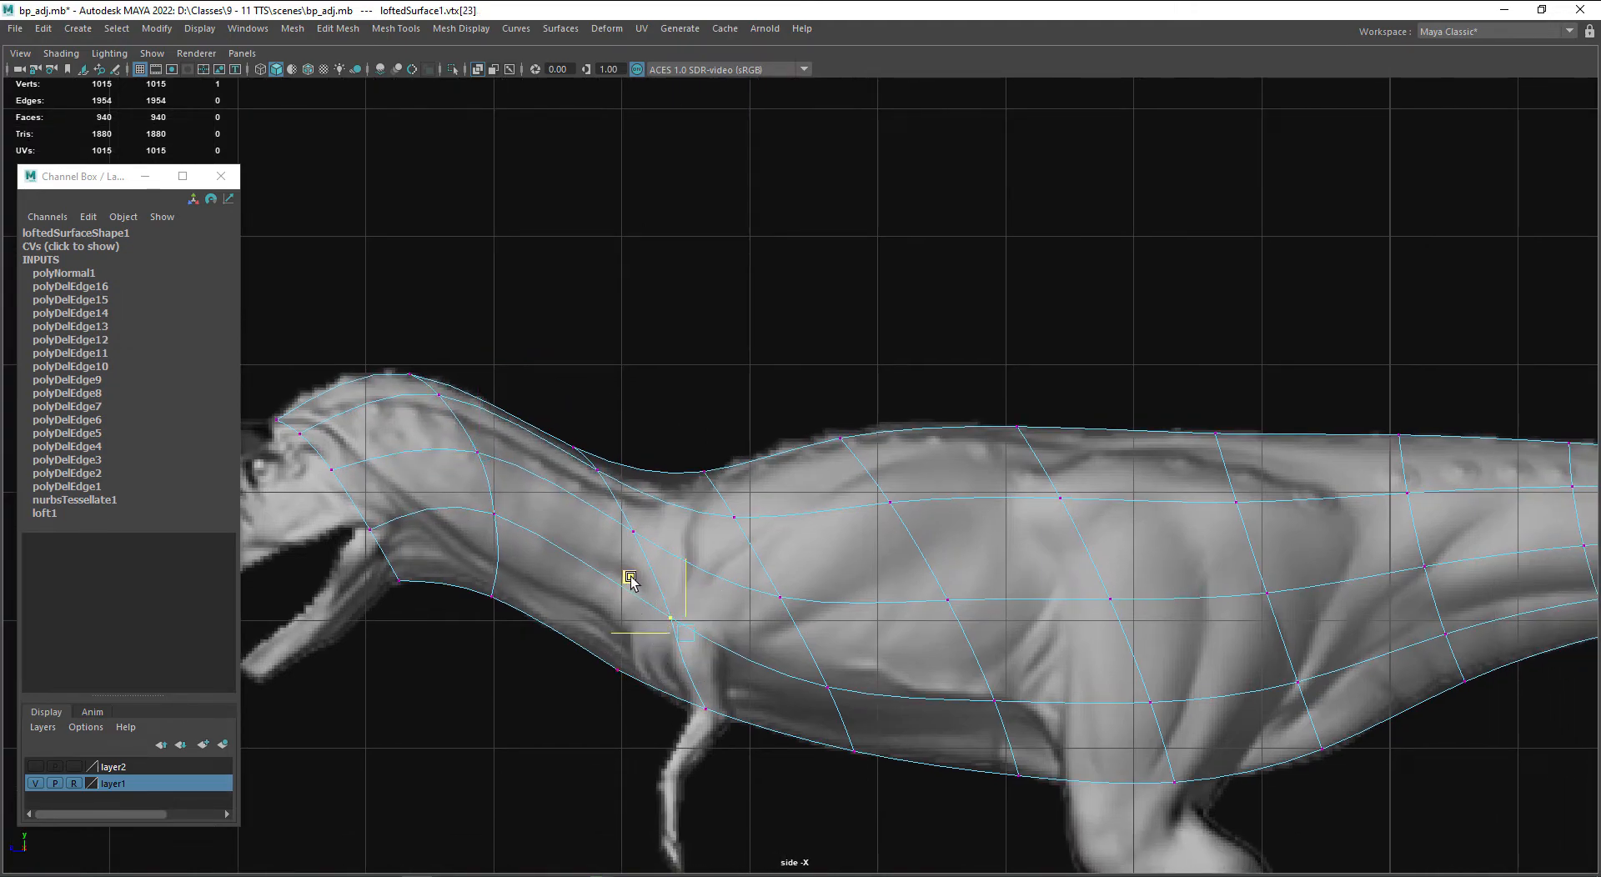
pyautogui.click(706, 708)
pyautogui.moveTo(639, 651); pyautogui.dragTo(588, 632, button='middle')
pyautogui.moveTo(588, 633); pyautogui.dragTo(588, 634)
# - Move the upper vertices of the edge loop over the front of the thigh backward to straighten the loop
pyautogui.keyDown('alt'); pyautogui.moveTo(776, 785); pyautogui.dragTo(562, 733, button='middle'); pyautogui.keyUp('alt')
pyautogui.keyDown('alt'); pyautogui.moveTo(767, 747); pyautogui.dragTo(749, 740, button='middle'); pyautogui.keyUp('alt')
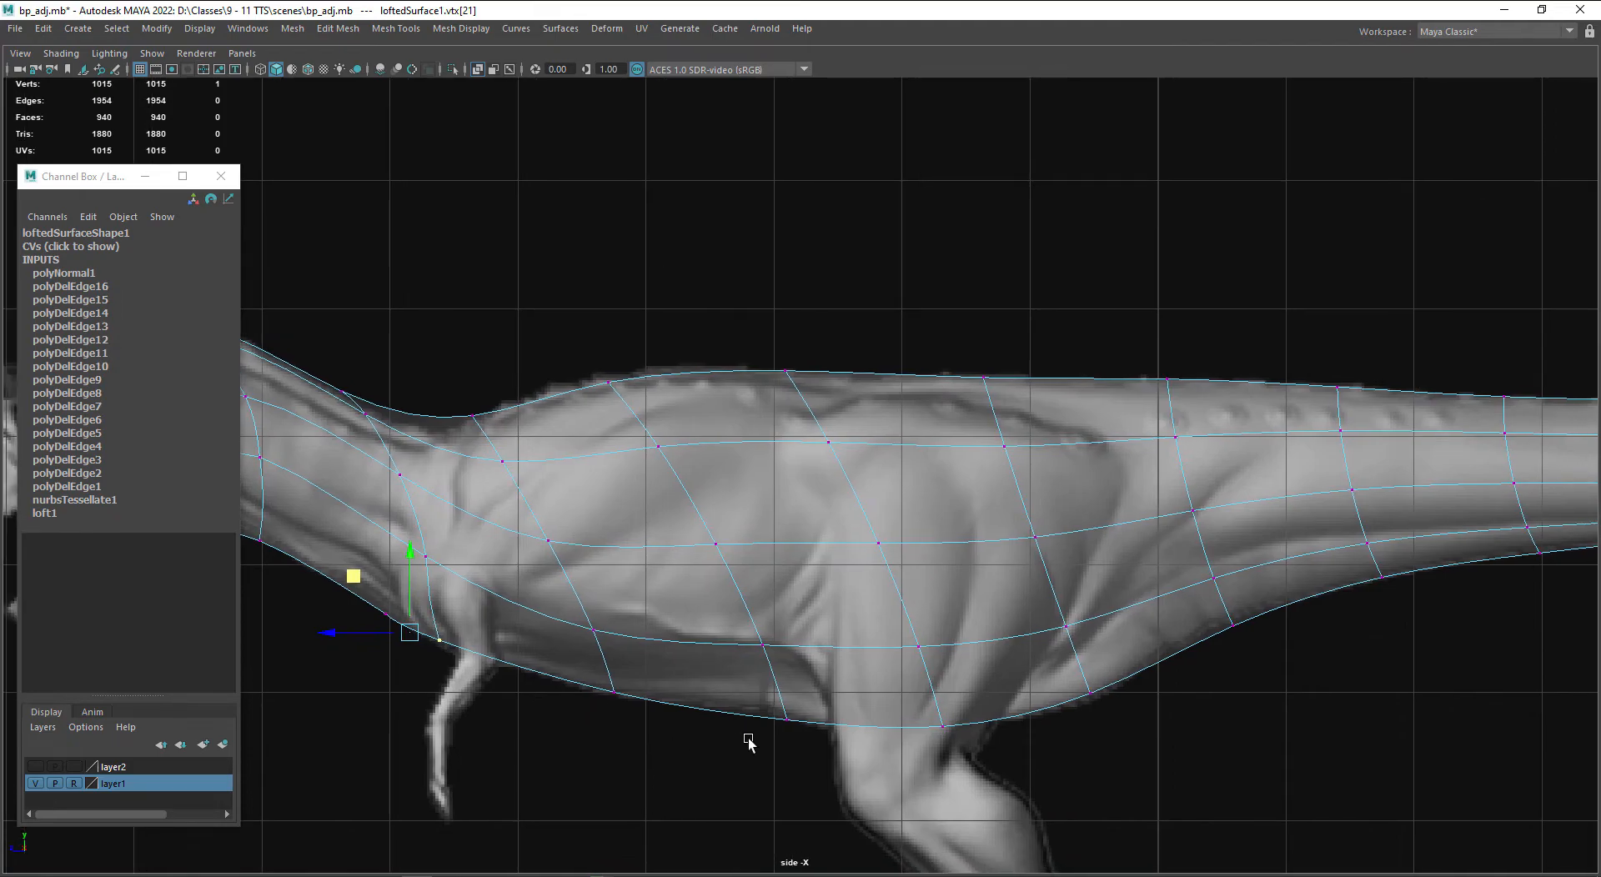
pyautogui.keyDown('alt'); pyautogui.moveTo(917, 615); pyautogui.dragTo(863, 613, button='middle'); pyautogui.keyUp('alt')
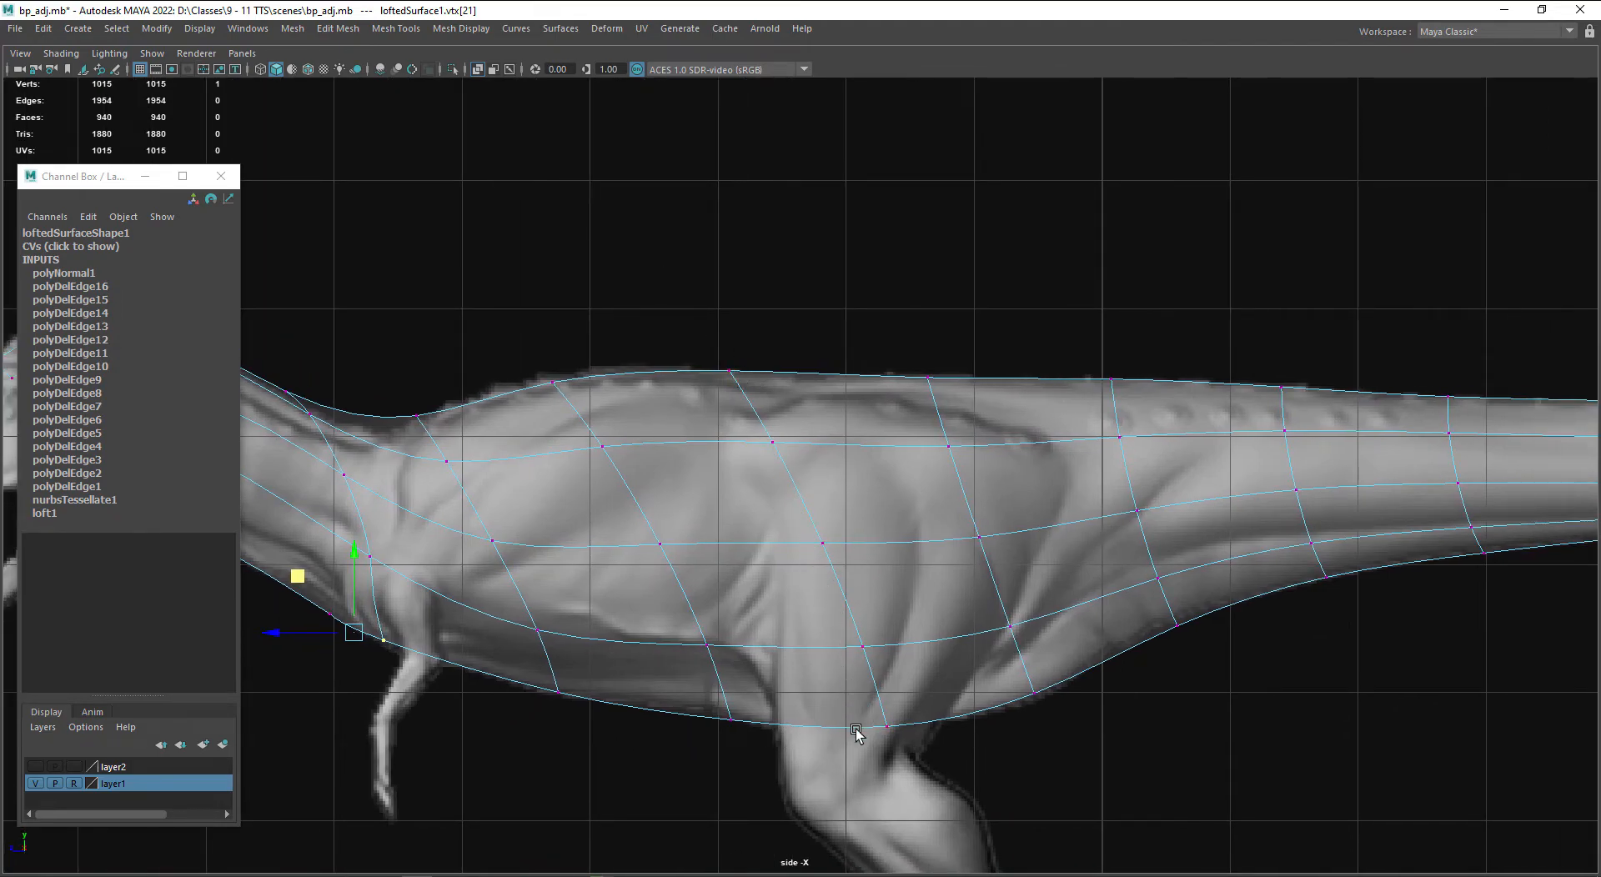
pyautogui.keyDown('alt'); pyautogui.moveTo(991, 735); pyautogui.dragTo(873, 722, button='middle'); pyautogui.keyUp('alt')
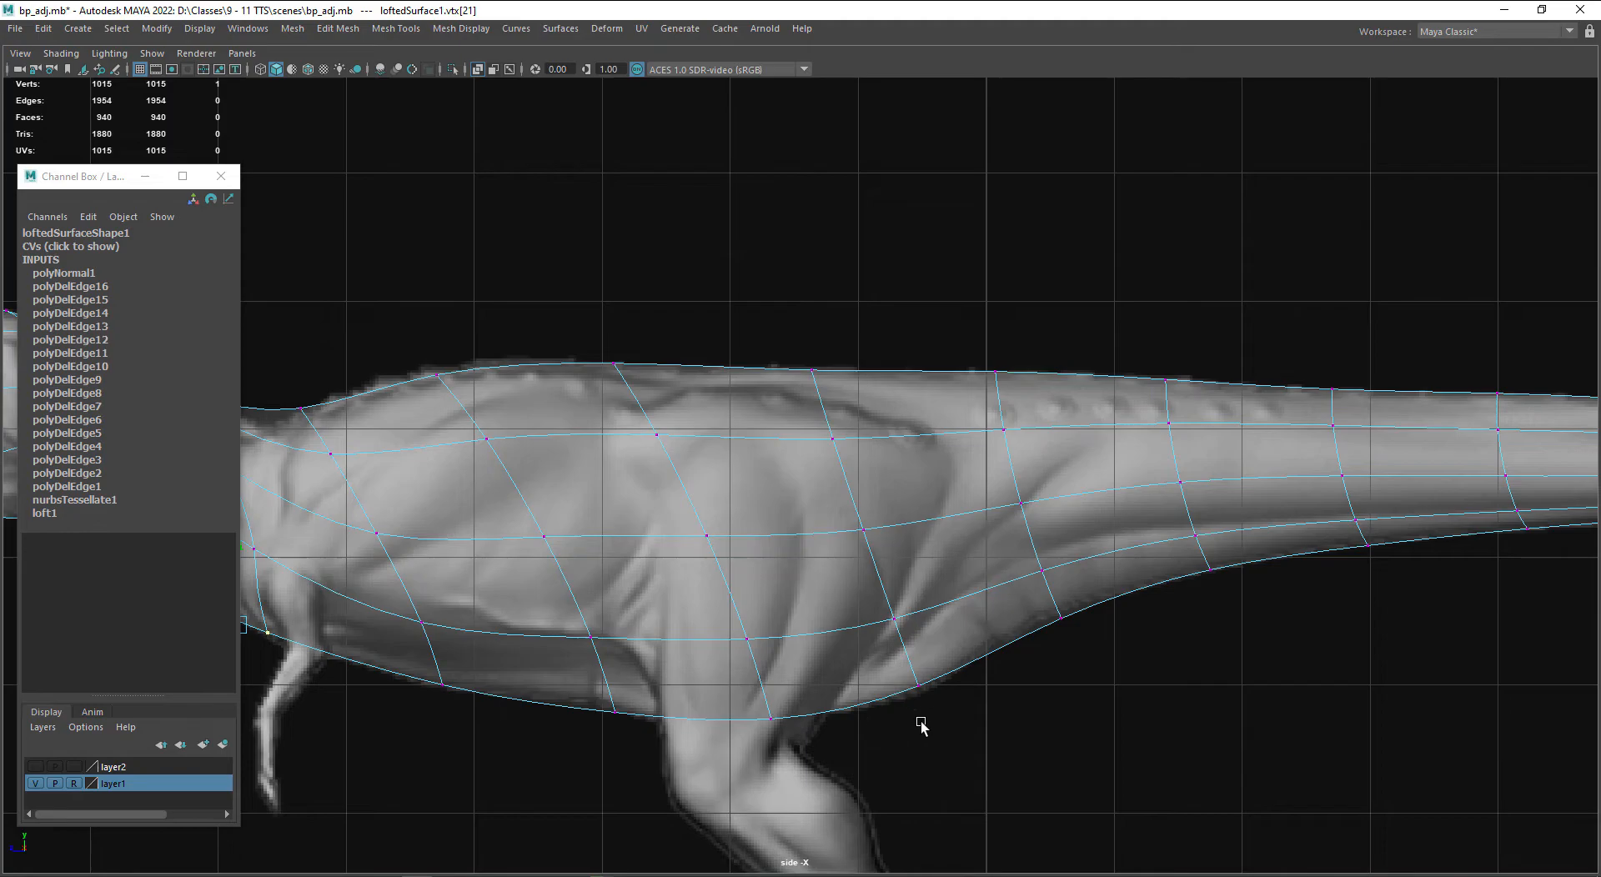
pyautogui.click(624, 364)
pyautogui.moveTo(555, 305); pyautogui.dragTo(655, 308)
pyautogui.click(671, 460)
pyautogui.moveTo(596, 368); pyautogui.dragTo(709, 379)
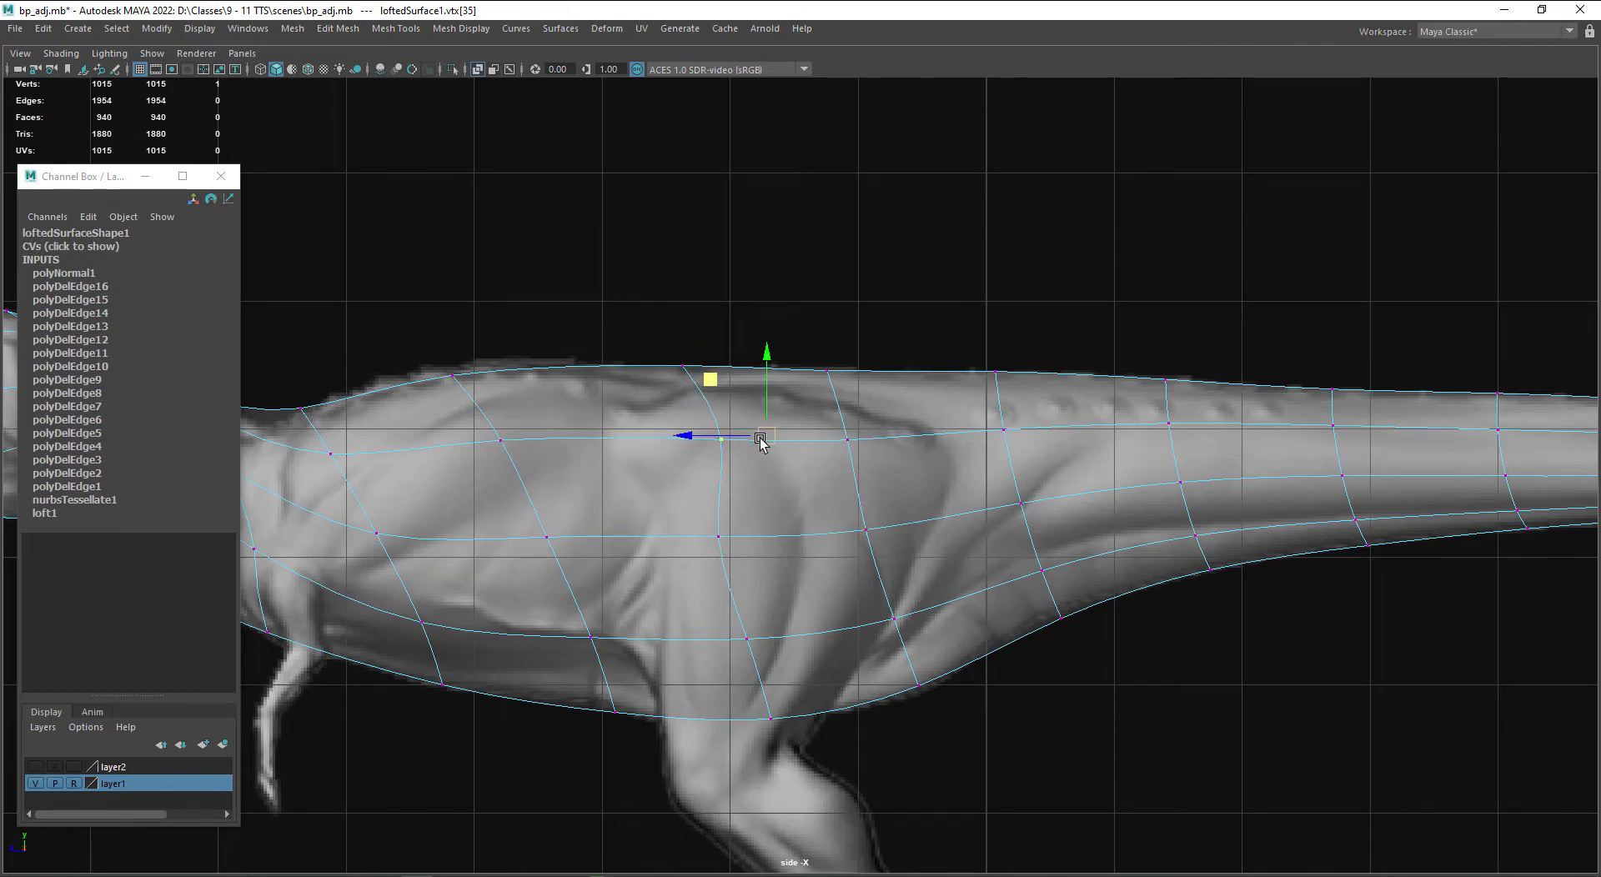
pyautogui.click(719, 536)
pyautogui.moveTo(707, 628); pyautogui.dragTo(793, 605, button='middle')
# - Shift the lower hip-loop vertex backward, its underside vertex forward, and fit the underside vertex behind the thigh to the reference
pyautogui.moveTo(714, 608); pyautogui.dragTo(790, 648)
pyautogui.moveTo(702, 714); pyautogui.dragTo(711, 703, button='middle')
pyautogui.moveTo(810, 761); pyautogui.dragTo(812, 771)
pyautogui.moveTo(808, 784); pyautogui.dragTo(763, 782, button='middle')
pyautogui.moveTo(964, 740); pyautogui.dragTo(900, 684)
pyautogui.moveTo(958, 756)
pyautogui.mouseDown(button='middle')
pyautogui.moveTo(933, 770)
pyautogui.moveTo(947, 770)
pyautogui.mouseUp(button='middle')
# - Move the two lowest belly vertices of the ribcage loop forward and up toward the reference belly line
pyautogui.keyDown('alt'); pyautogui.moveTo(636, 714); pyautogui.dragTo(761, 696, button='middle'); pyautogui.keyUp('alt')
pyautogui.moveTo(653, 707); pyautogui.dragTo(755, 683)
pyautogui.moveTo(726, 752); pyautogui.dragTo(658, 738, button='middle')
pyautogui.moveTo(751, 584); pyautogui.dragTo(682, 652)
pyautogui.moveTo(713, 736); pyautogui.dragTo(702, 709, button='middle')
# - Raise the side and top vertices of the ribcage loop to match the reference back outline
pyautogui.moveTo(746, 472); pyautogui.dragTo(609, 579)
pyautogui.moveTo(619, 656); pyautogui.dragTo(626, 634, button='middle')
pyautogui.moveTo(600, 389); pyautogui.dragTo(649, 434)
pyautogui.moveTo(641, 541); pyautogui.dragTo(646, 522, button='middle')
pyautogui.moveTo(522, 288); pyautogui.dragTo(597, 367)
pyautogui.moveTo(593, 454); pyautogui.dragTo(593, 443, button='middle')
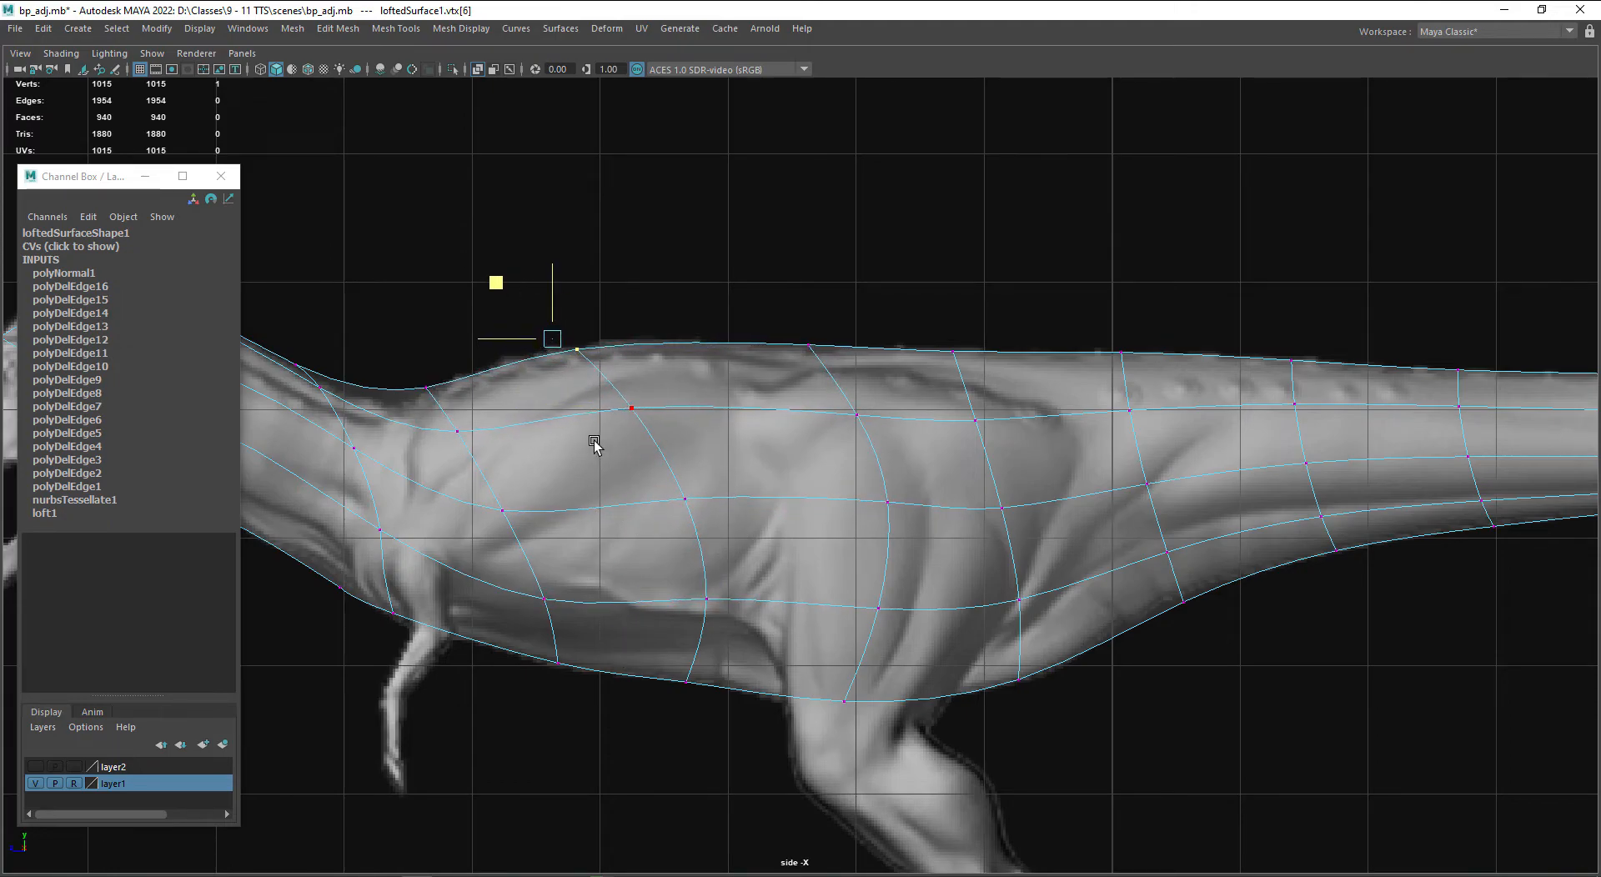
pyautogui.moveTo(698, 367); pyautogui.dragTo(612, 423)
pyautogui.moveTo(598, 509); pyautogui.dragTo(601, 493, button='middle')
# - Nudge the two upper side vertices of the hip loop up and slightly forward to even out the loop
pyautogui.moveTo(896, 433); pyautogui.dragTo(828, 412)
pyautogui.moveTo(805, 524); pyautogui.dragTo(800, 512, button='middle')
pyautogui.moveTo(918, 486); pyautogui.dragTo(837, 528)
pyautogui.moveTo(840, 616); pyautogui.dragTo(824, 607, button='middle')
# - Straighten the shoulder loop by moving its upper vertices backward and its underside vertex forward
pyautogui.keyDown('alt'); pyautogui.moveTo(540, 592); pyautogui.dragTo(701, 592, button='middle'); pyautogui.keyUp('alt')
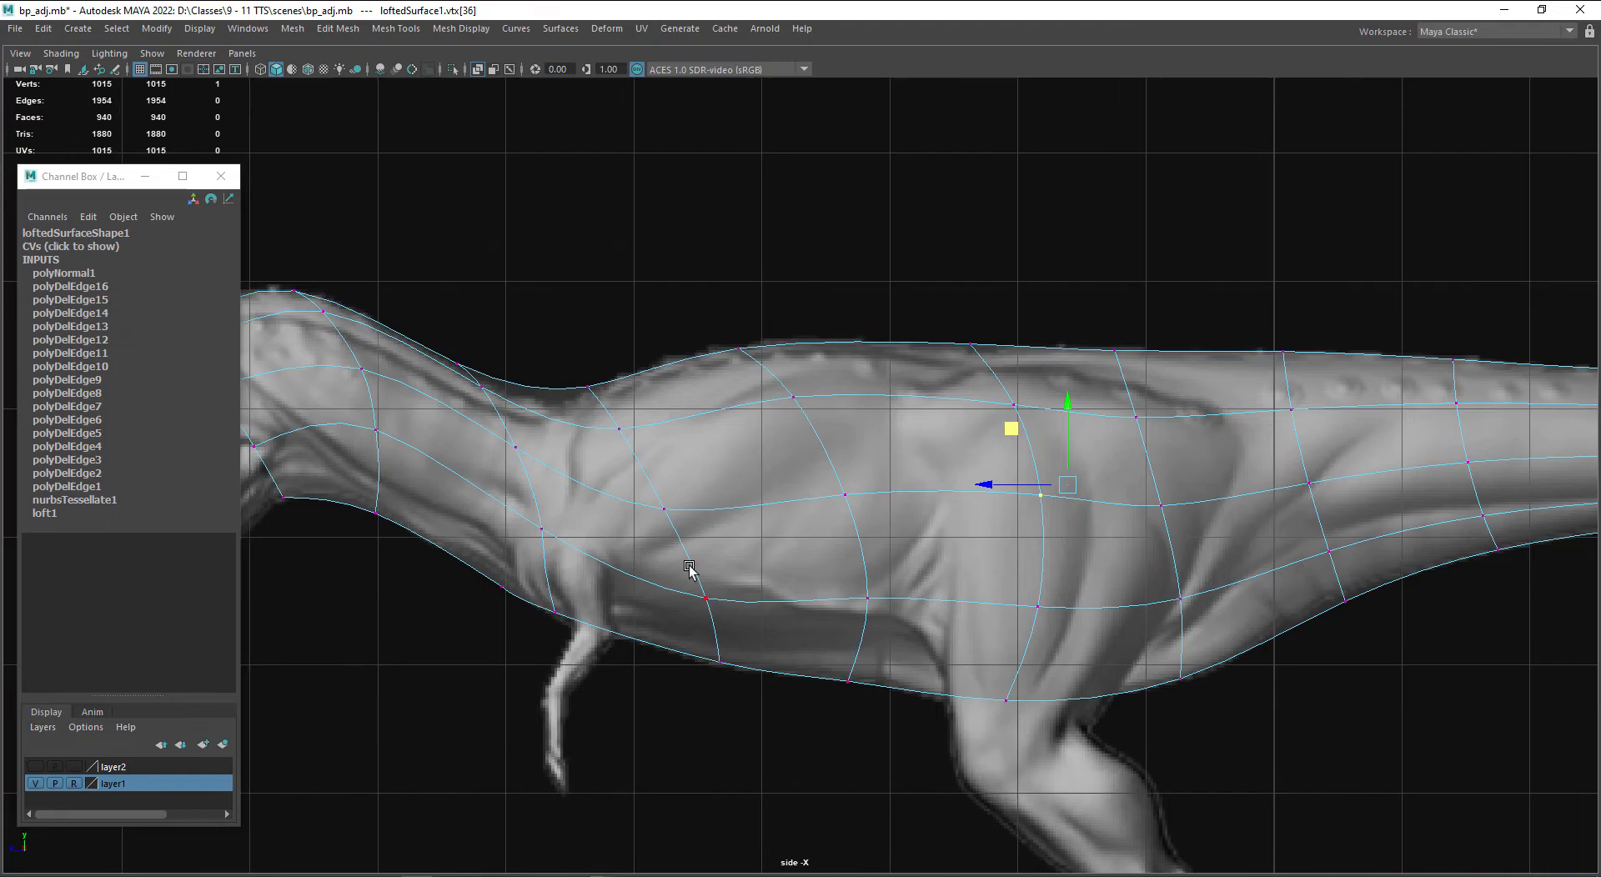
pyautogui.moveTo(568, 348); pyautogui.dragTo(618, 395)
pyautogui.moveTo(567, 473); pyautogui.dragTo(685, 475, button='middle')
pyautogui.click(646, 420)
pyautogui.moveTo(622, 534); pyautogui.dragTo(705, 489)
pyautogui.moveTo(644, 564); pyautogui.dragTo(684, 540, button='middle')
pyautogui.moveTo(748, 679); pyautogui.dragTo(699, 650)
pyautogui.moveTo(632, 720); pyautogui.dragTo(586, 715, button='middle')
# - Delete the extra underside vertex at the neck base and move the neighbouring loop's bottom vertex forward into its place
pyautogui.keyDown('alt'); pyautogui.moveTo(556, 634); pyautogui.dragTo(636, 664, button='middle'); pyautogui.keyUp('alt')
pyautogui.moveTo(599, 673); pyautogui.dragTo(681, 620)
pyautogui.moveTo(681, 619); pyautogui.dragTo(609, 594, button='middle')
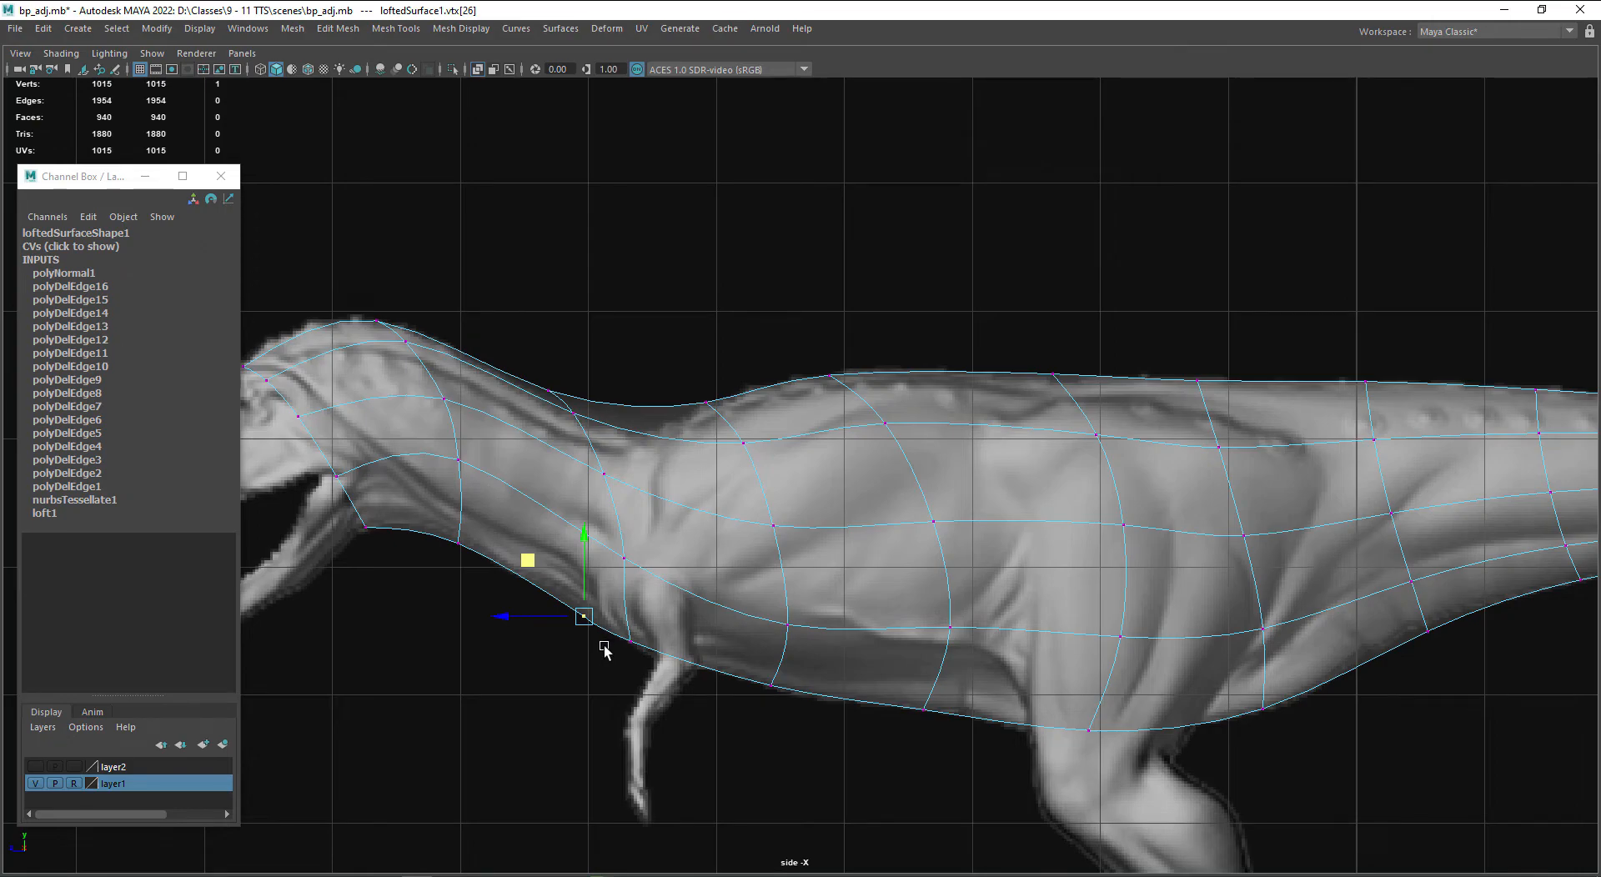
pyautogui.hotkey('ctrl', 'Delete')
pyautogui.moveTo(573, 658); pyautogui.dragTo(639, 612)
pyautogui.moveTo(628, 679); pyautogui.dragTo(594, 668, button='middle')
# - Move the two side vertices of the neck-base loop forward to line up with its bottom vertex
pyautogui.keyDown('alt'); pyautogui.moveTo(610, 658); pyautogui.dragTo(625, 689, button='middle'); pyautogui.keyUp('alt')
pyautogui.moveTo(685, 574); pyautogui.dragTo(632, 596)
pyautogui.moveTo(661, 679); pyautogui.dragTo(632, 659, button='middle')
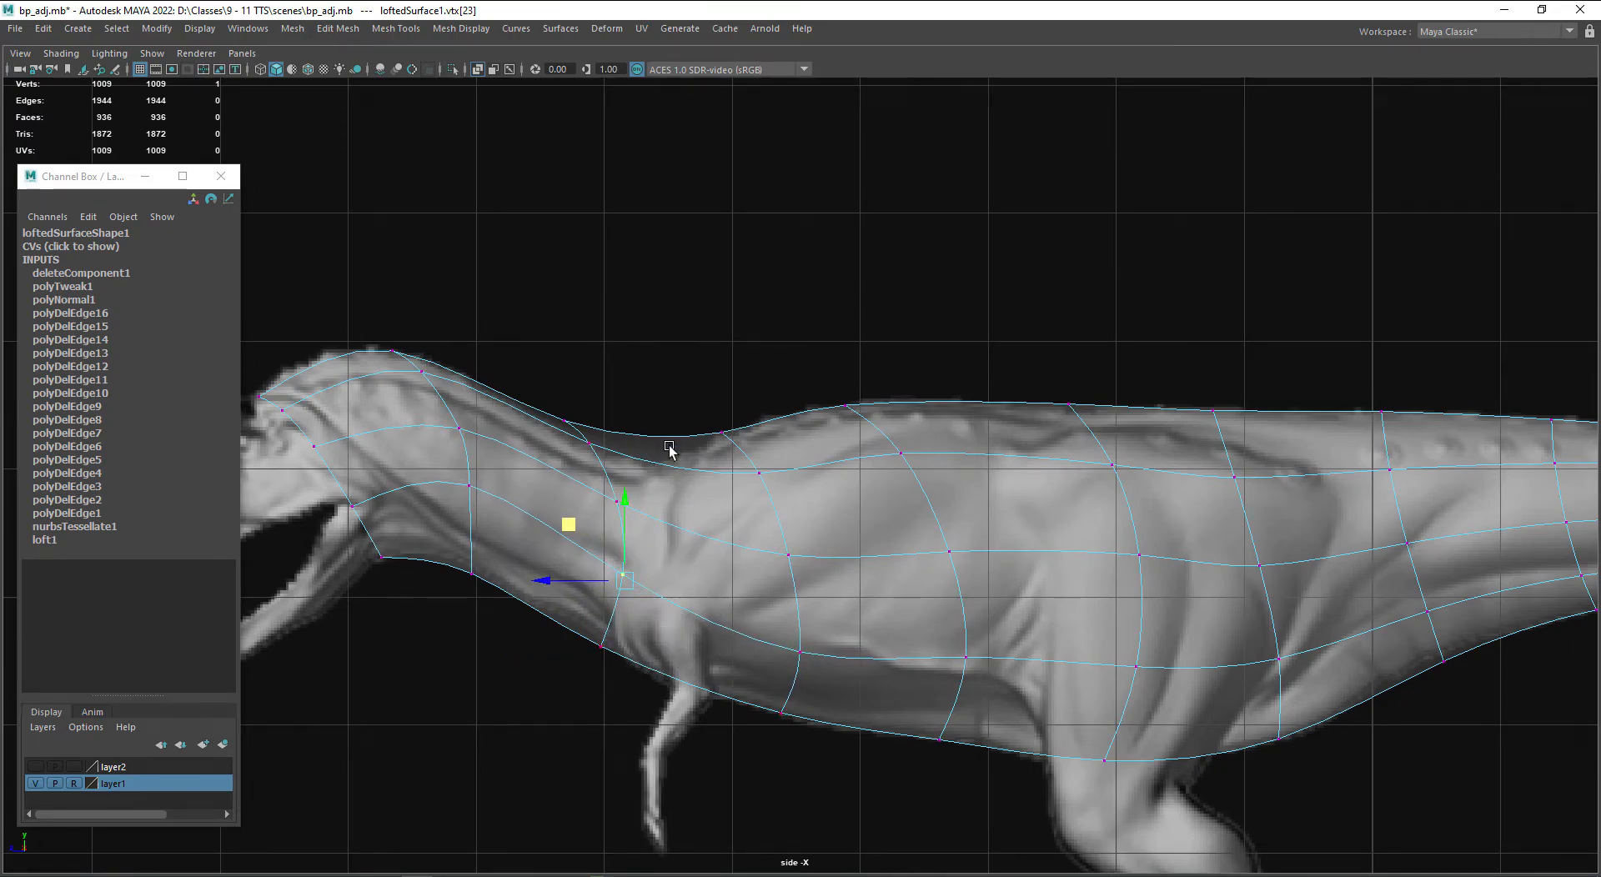
pyautogui.moveTo(626, 697); pyautogui.dragTo(615, 680, button='middle')
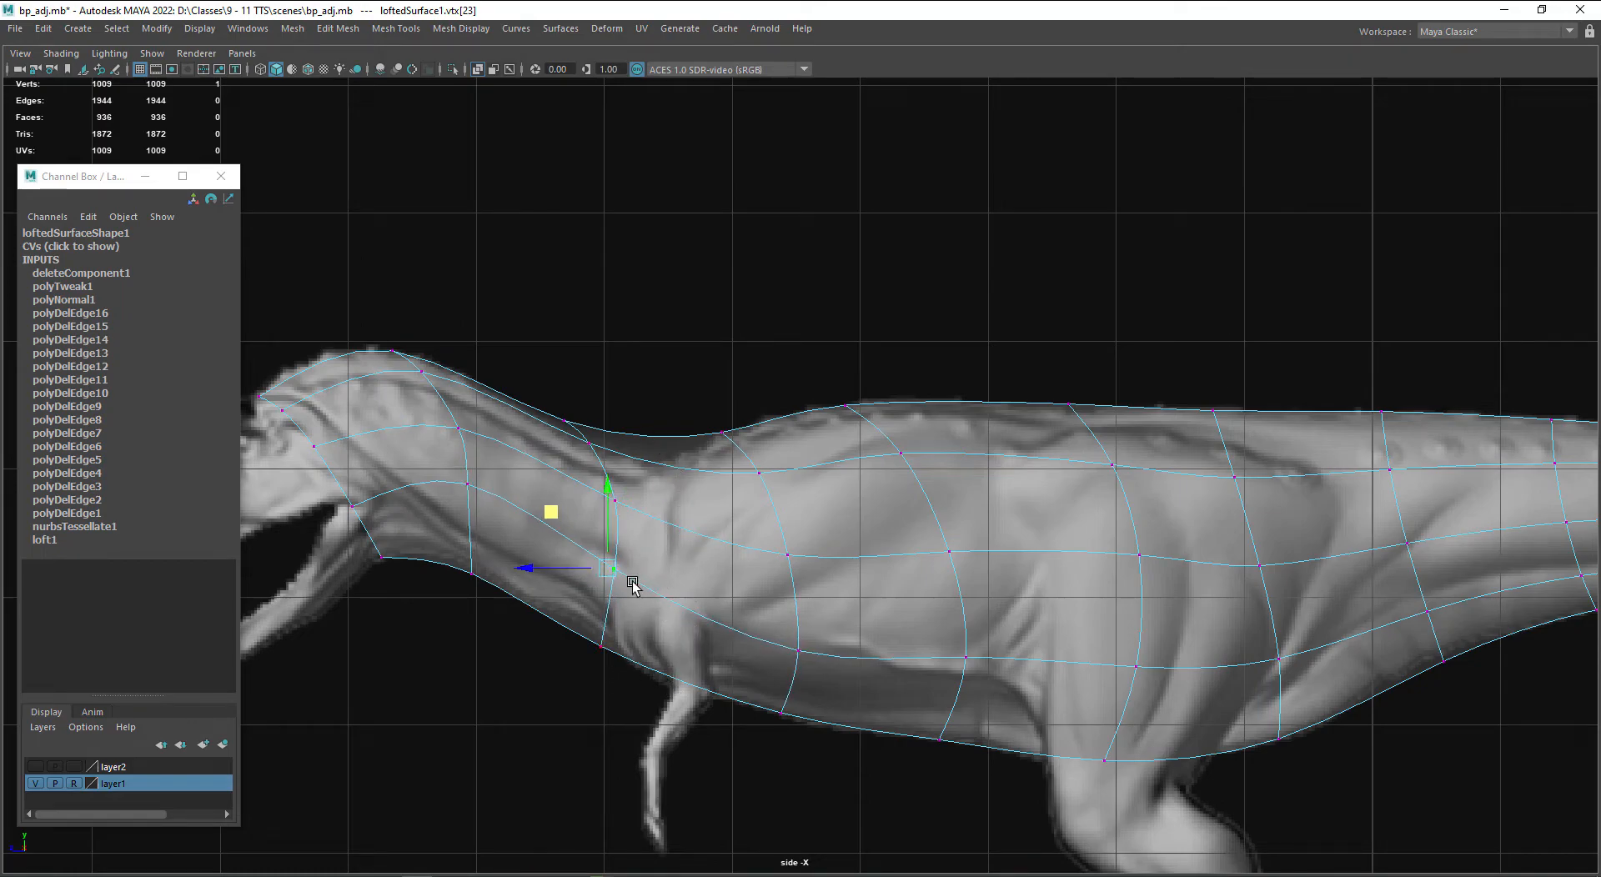
pyautogui.click(614, 502)
pyautogui.moveTo(637, 650); pyautogui.dragTo(613, 642, button='middle')
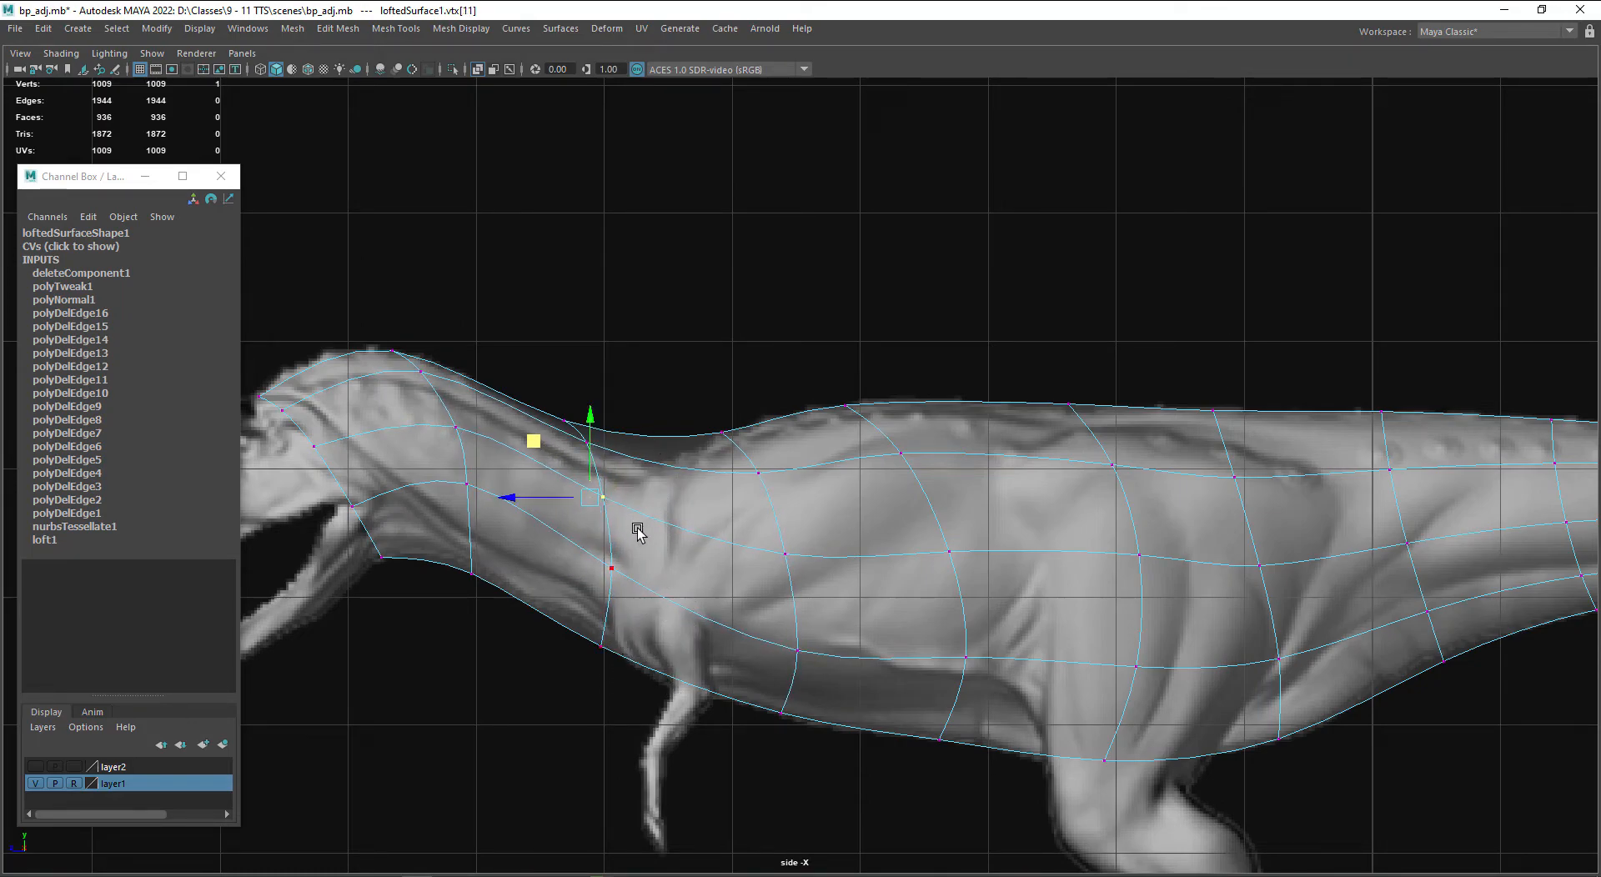
# - Move the side vertices of the loop behind the thigh backward to space it evenly from the hip loop
pyautogui.keyDown('alt'); pyautogui.moveTo(708, 565); pyautogui.dragTo(737, 572, button='middle'); pyautogui.keyUp('alt')
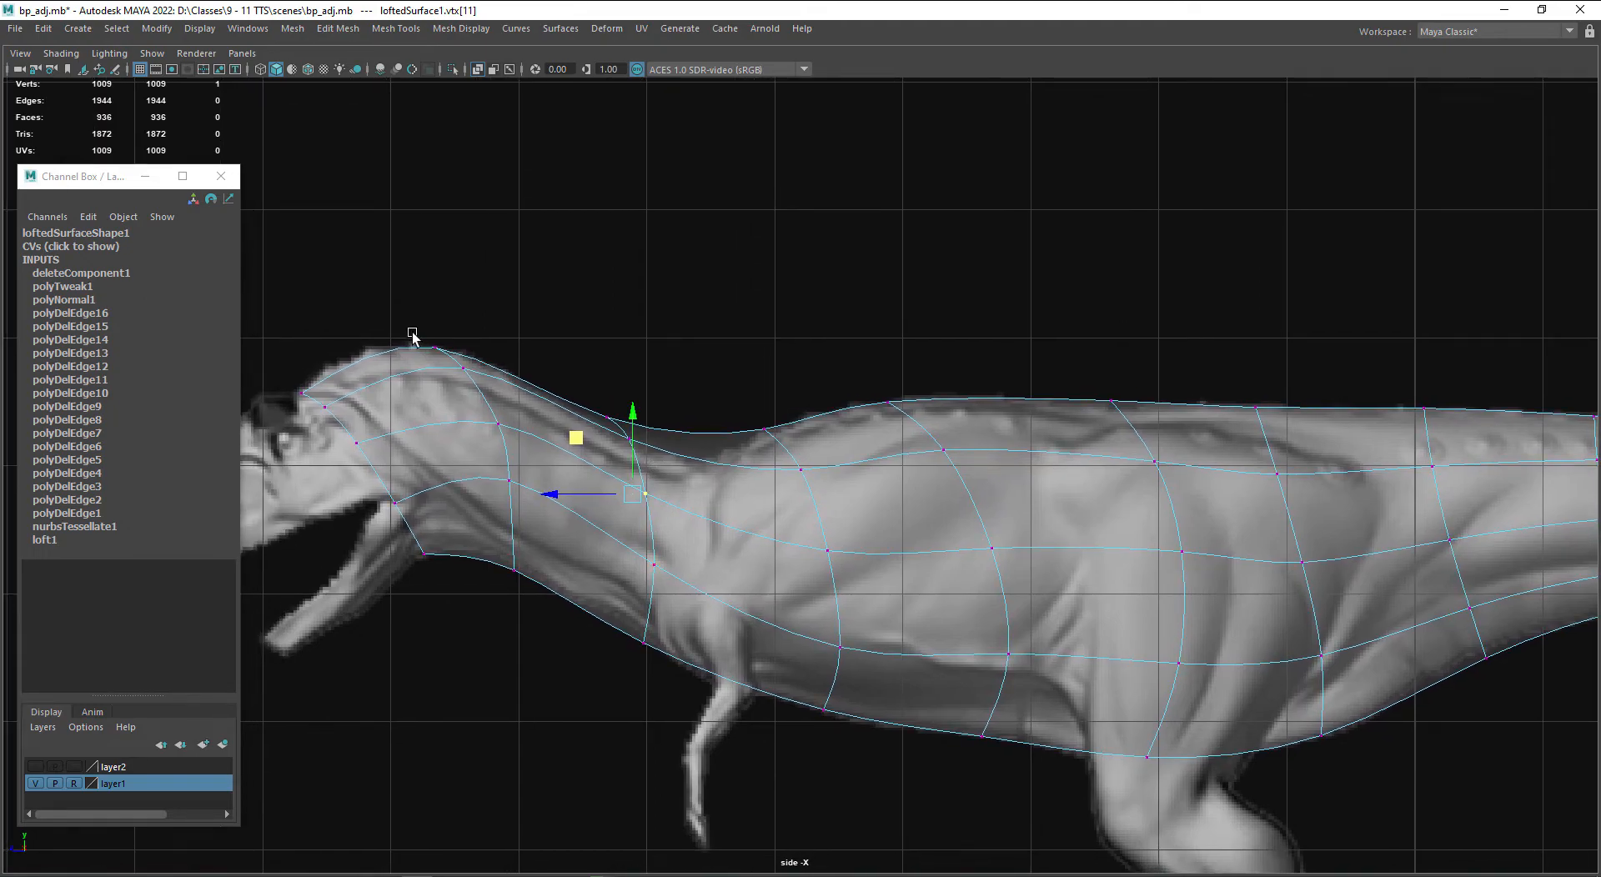
pyautogui.keyDown('alt'); pyautogui.moveTo(826, 601); pyautogui.dragTo(604, 575, button='middle'); pyautogui.keyUp('alt')
pyautogui.moveTo(923, 577)
pyautogui.keyDown('alt'); pyautogui.mouseDown(button='middle')
pyautogui.moveTo(625, 568)
pyautogui.moveTo(867, 586)
pyautogui.mouseUp(button='middle'); pyautogui.keyUp('alt')
pyautogui.moveTo(673, 334); pyautogui.dragTo(730, 415)
pyautogui.moveTo(796, 444); pyautogui.dragTo(842, 447, button='middle')
pyautogui.click(717, 437)
pyautogui.moveTo(798, 516); pyautogui.dragTo(852, 505, button='middle')
pyautogui.moveTo(680, 499); pyautogui.dragTo(779, 573)
pyautogui.moveTo(820, 604); pyautogui.dragTo(885, 596, button='middle')
pyautogui.click(762, 618)
pyautogui.moveTo(790, 654); pyautogui.dragTo(875, 643, button='middle')
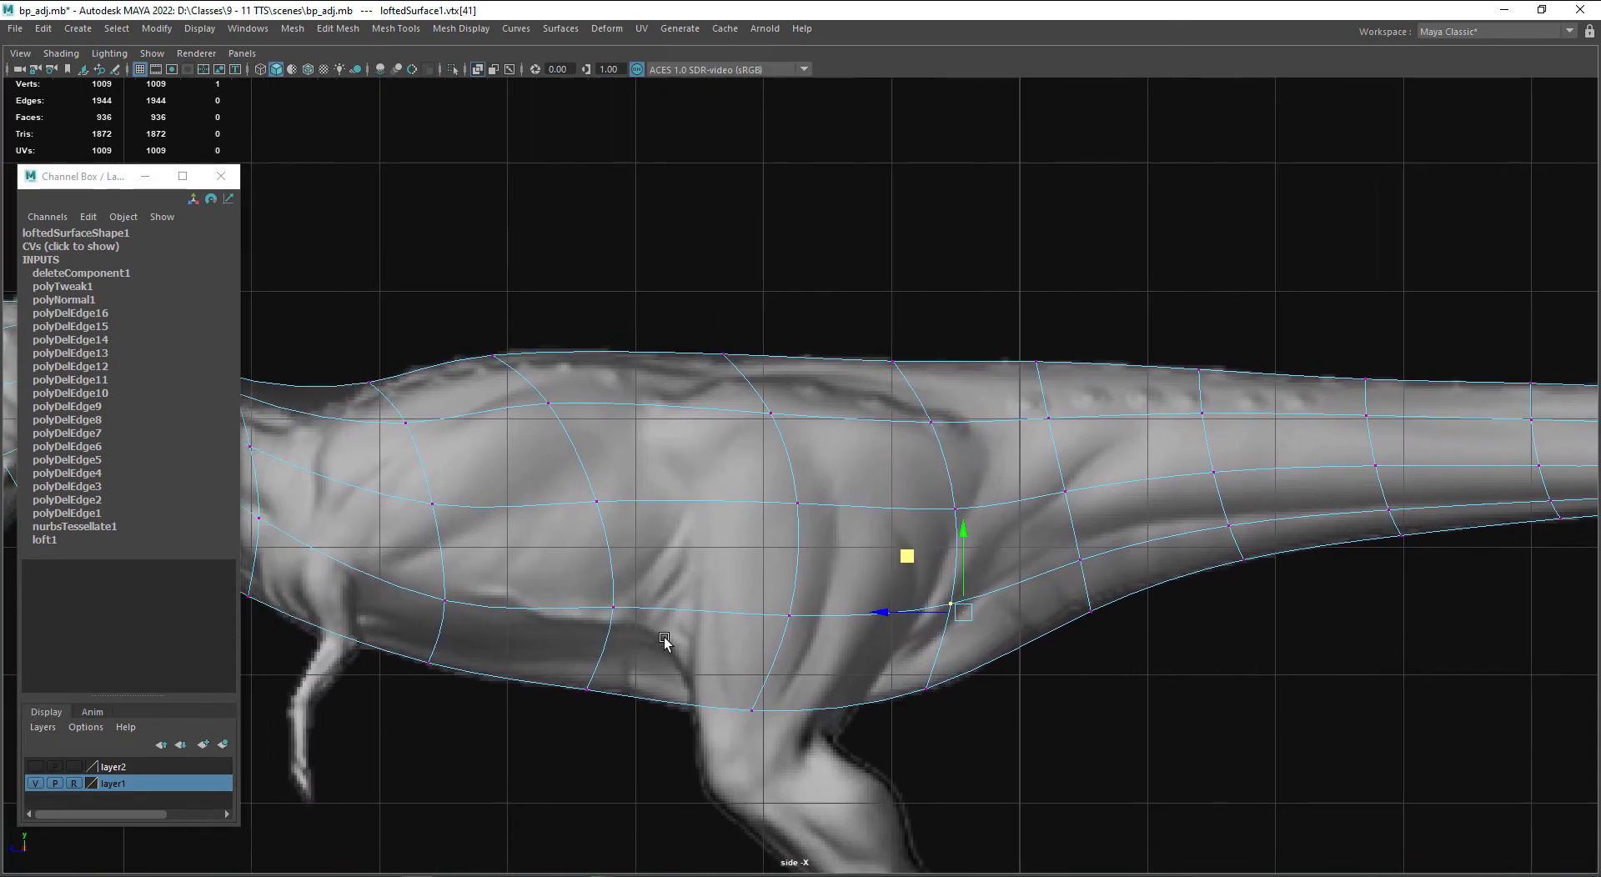
# - Refine the ribcage loop's side and top vertices to the reference, and toggle smooth preview off and on to compare
pyautogui.moveTo(558, 458); pyautogui.dragTo(606, 539)
pyautogui.moveTo(607, 559); pyautogui.dragTo(616, 557, button='middle')
pyautogui.moveTo(534, 389); pyautogui.dragTo(560, 439)
pyautogui.moveTo(561, 442); pyautogui.dragTo(583, 446, button='middle')
pyautogui.moveTo(469, 340); pyautogui.dragTo(512, 367)
pyautogui.moveTo(529, 375); pyautogui.dragTo(618, 411, button='middle')
pyautogui.press('1')
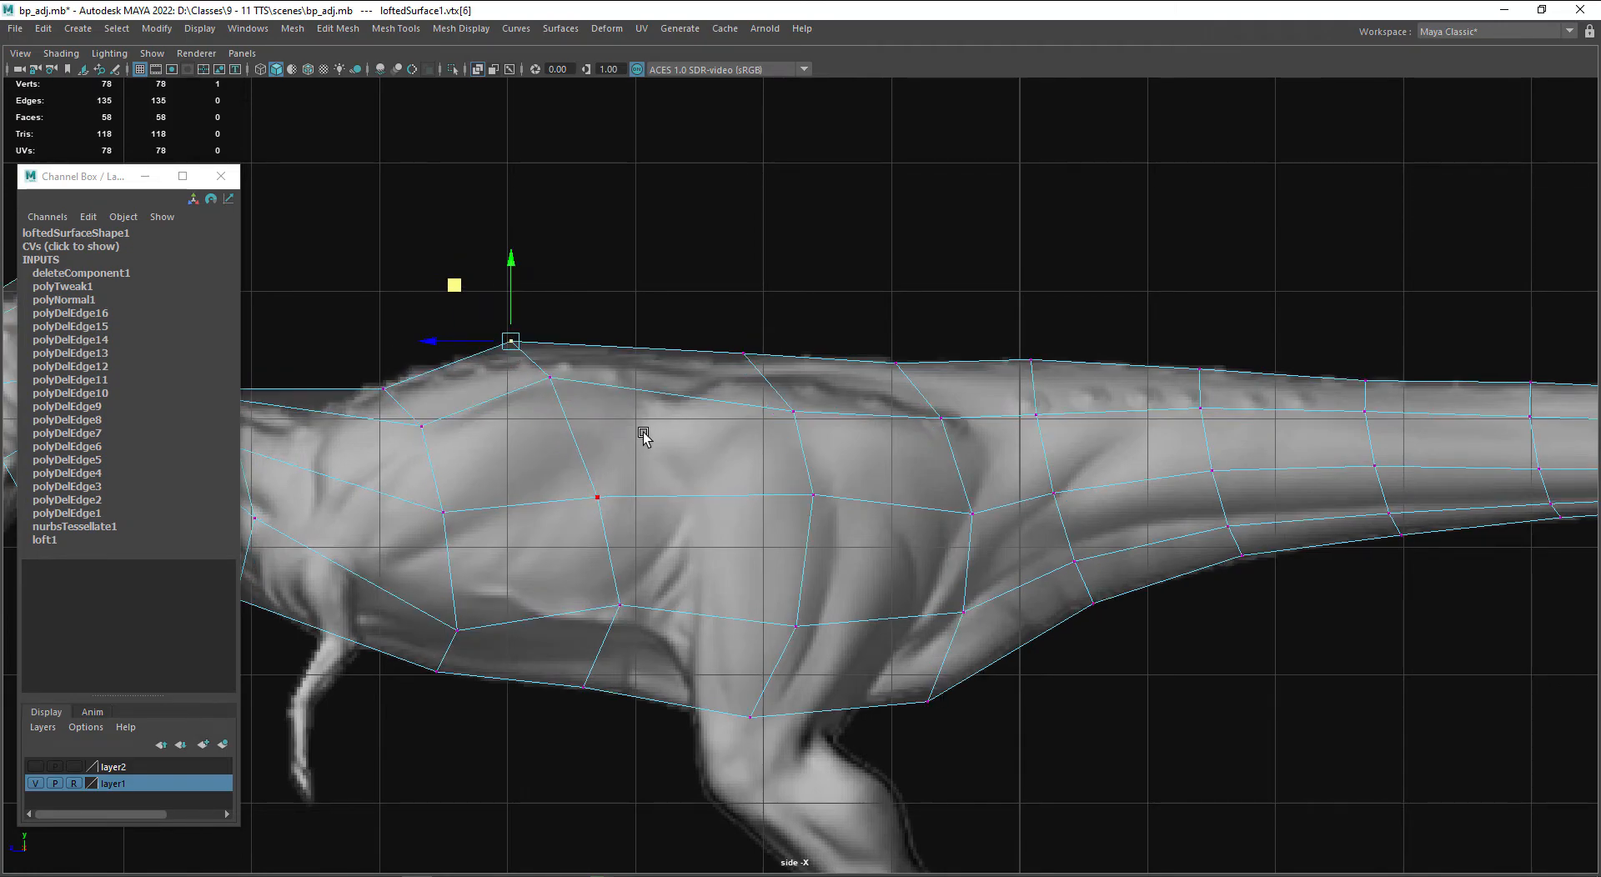
pyautogui.press('3')
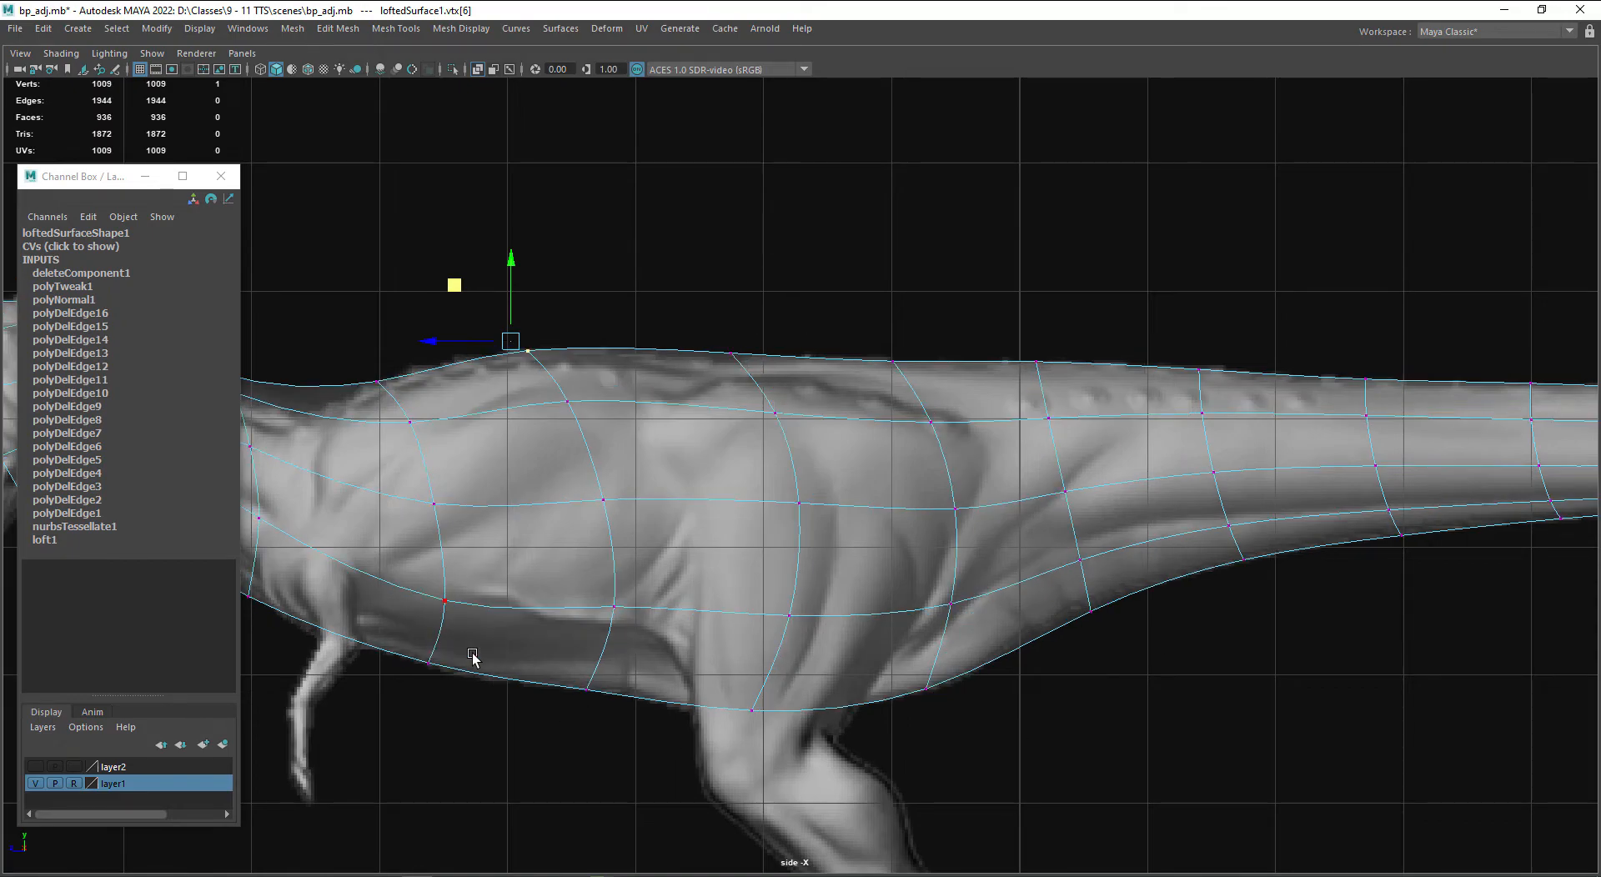
# - Return the body surface to object selection and insert an edge loop between the neck base and the shoulder
pyautogui.keyDown('alt'); pyautogui.moveTo(809, 624); pyautogui.dragTo(438, 622, button='middle'); pyautogui.keyUp('alt')
pyautogui.moveTo(817, 620)
pyautogui.keyDown('alt'); pyautogui.mouseDown(button='middle')
pyautogui.moveTo(417, 612)
pyautogui.moveTo(552, 573)
pyautogui.mouseUp(button='middle'); pyautogui.keyUp('alt')
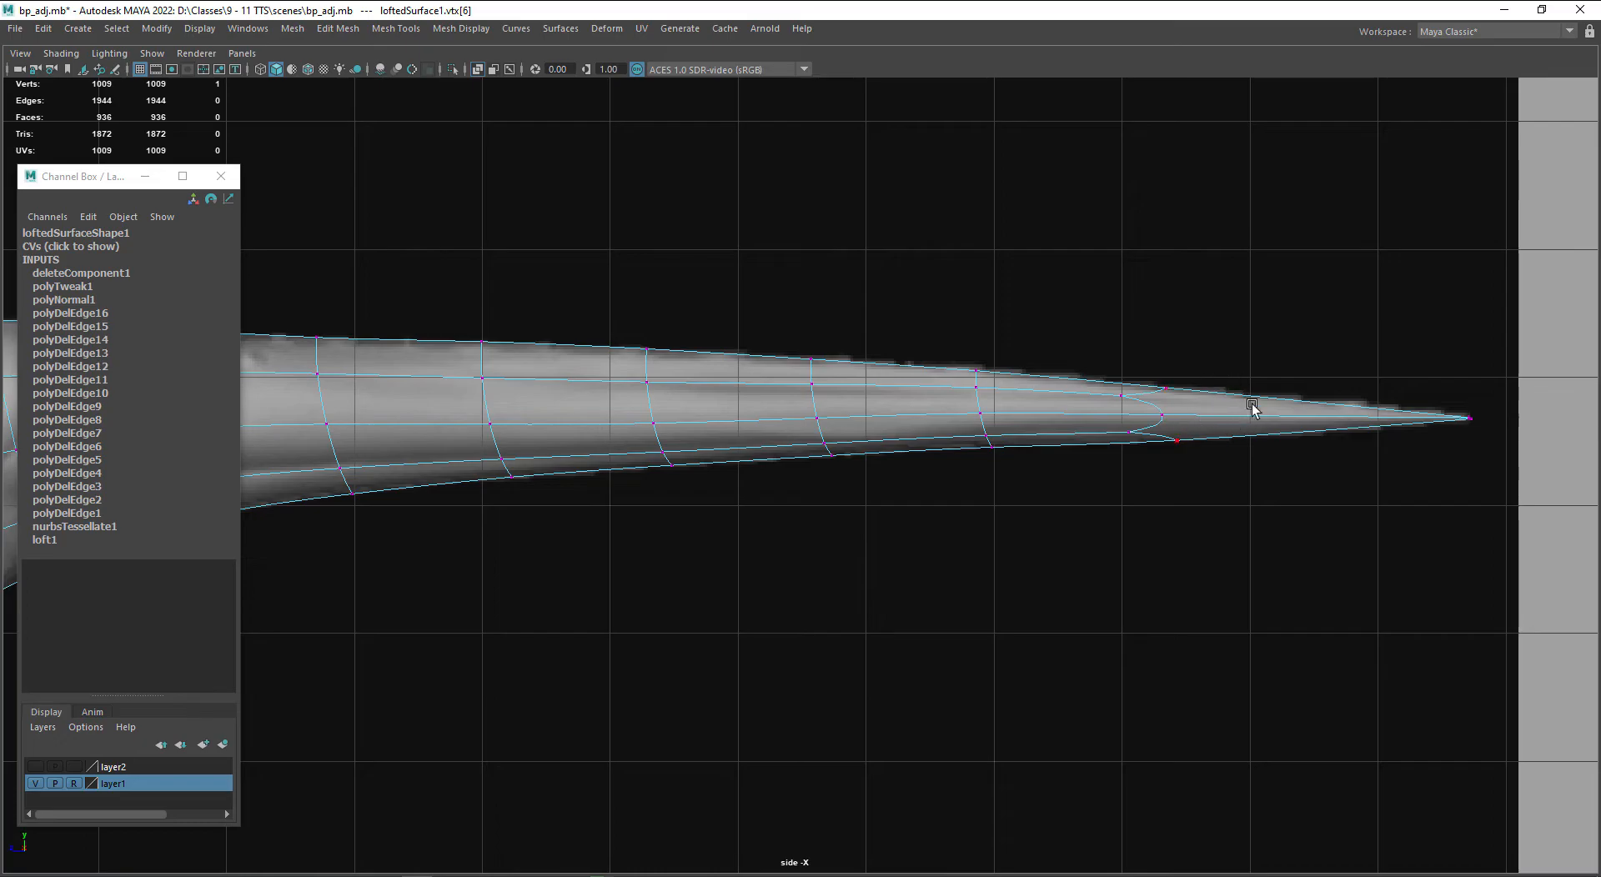
pyautogui.keyDown('alt'); pyautogui.moveTo(287, 398); pyautogui.dragTo(1017, 421, button='middle'); pyautogui.keyUp('alt')
pyautogui.keyDown('alt'); pyautogui.moveTo(447, 449); pyautogui.dragTo(883, 450, button='middle'); pyautogui.keyUp('alt')
pyautogui.moveTo(680, 421); pyautogui.dragTo(741, 390, button='right')
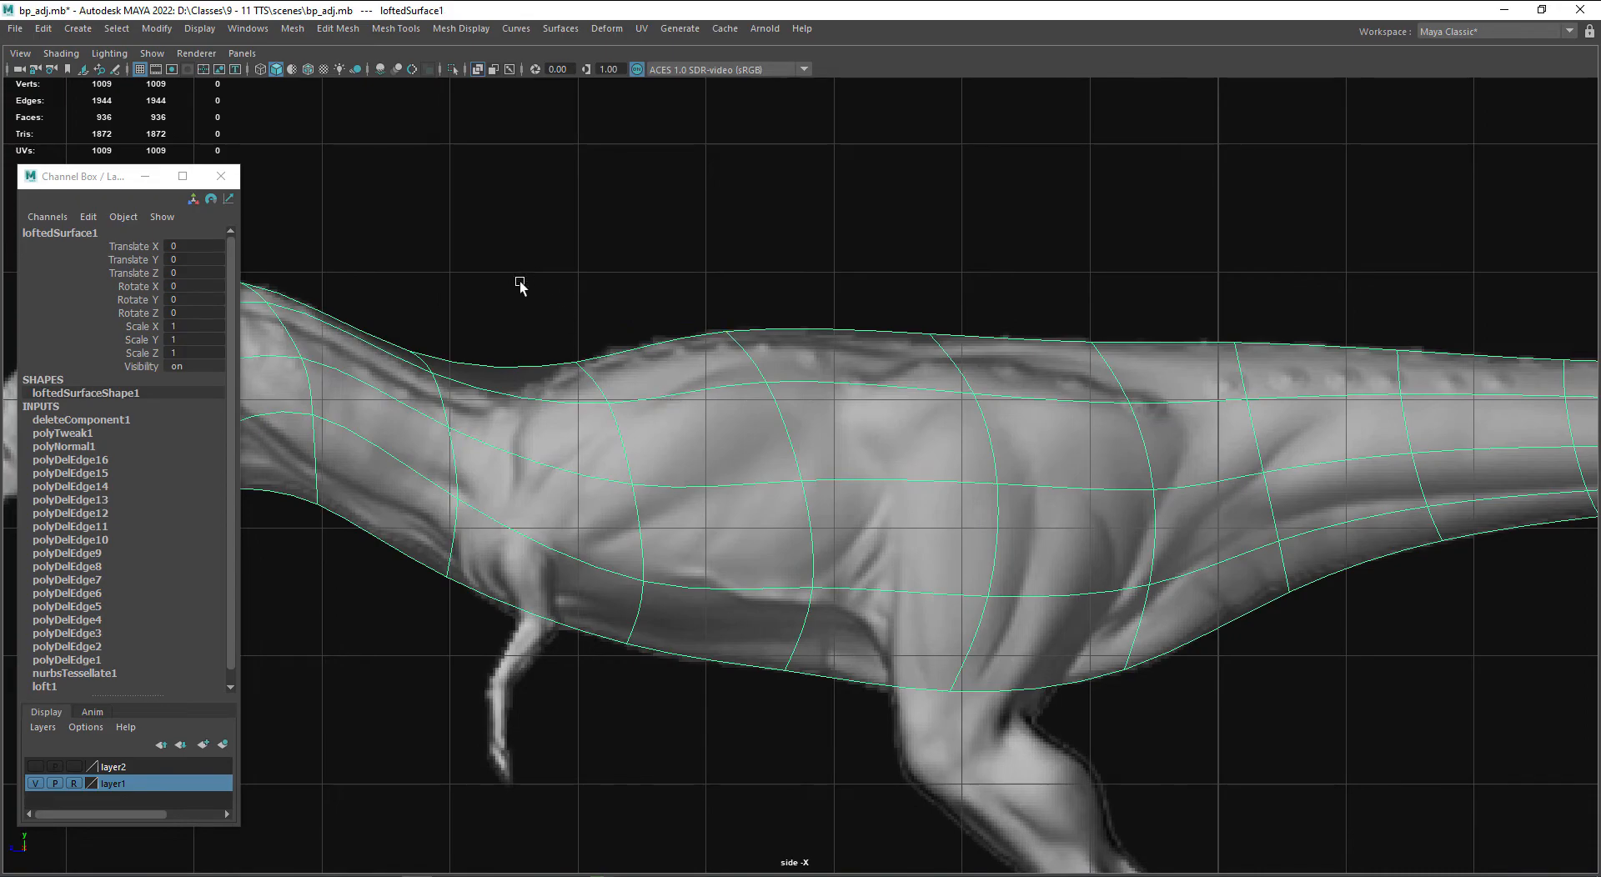
pyautogui.click(409, 32)
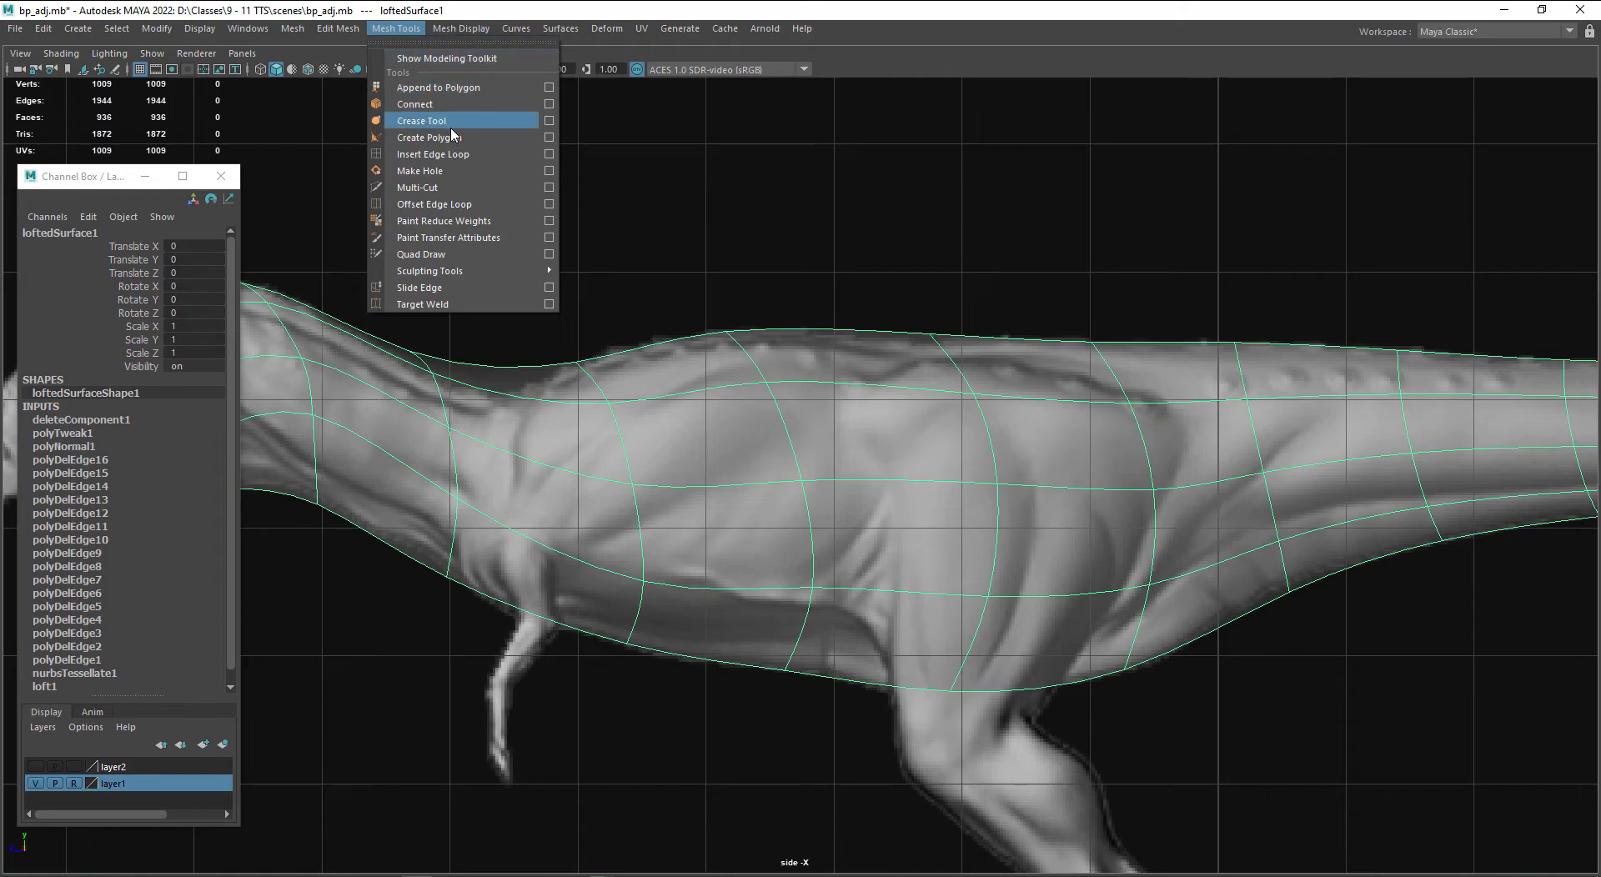
pyautogui.click(468, 156)
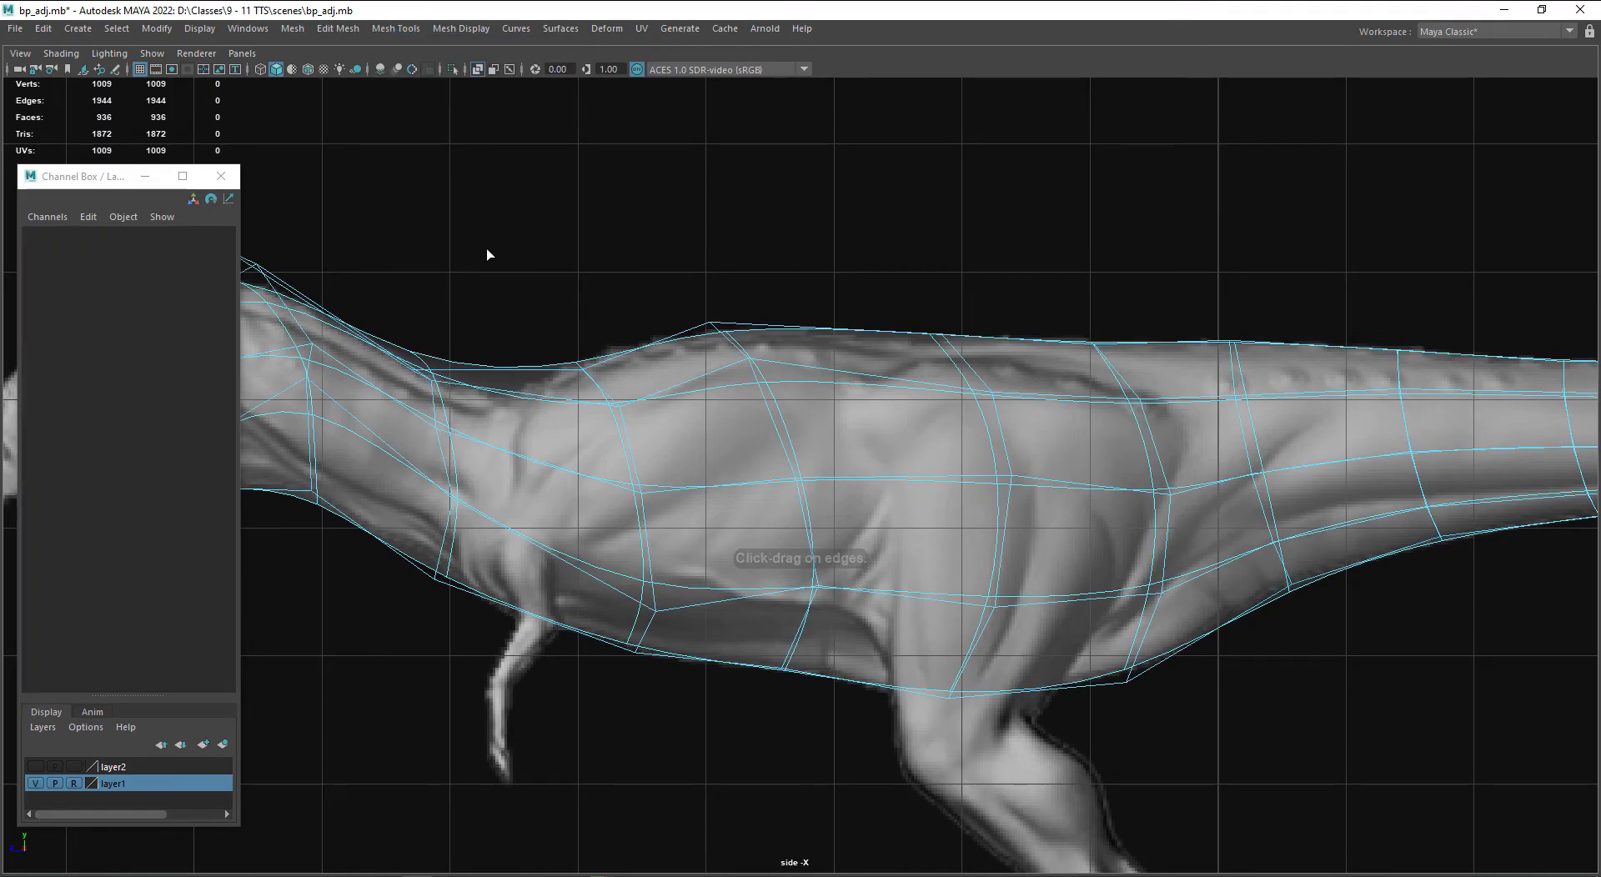
pyautogui.click(504, 398)
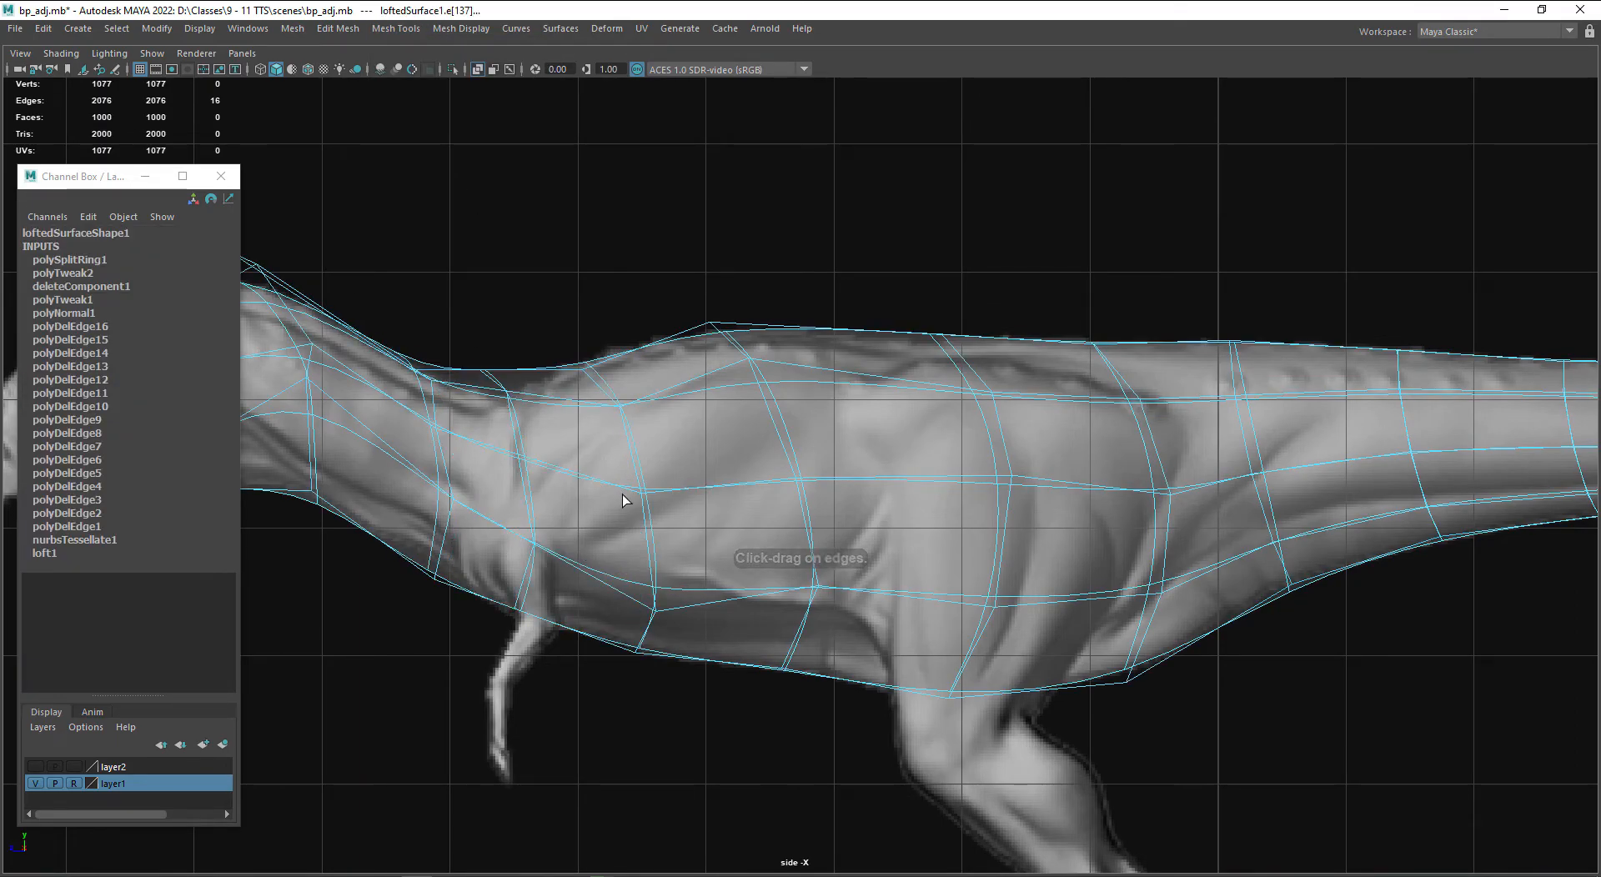
pyautogui.press('w')
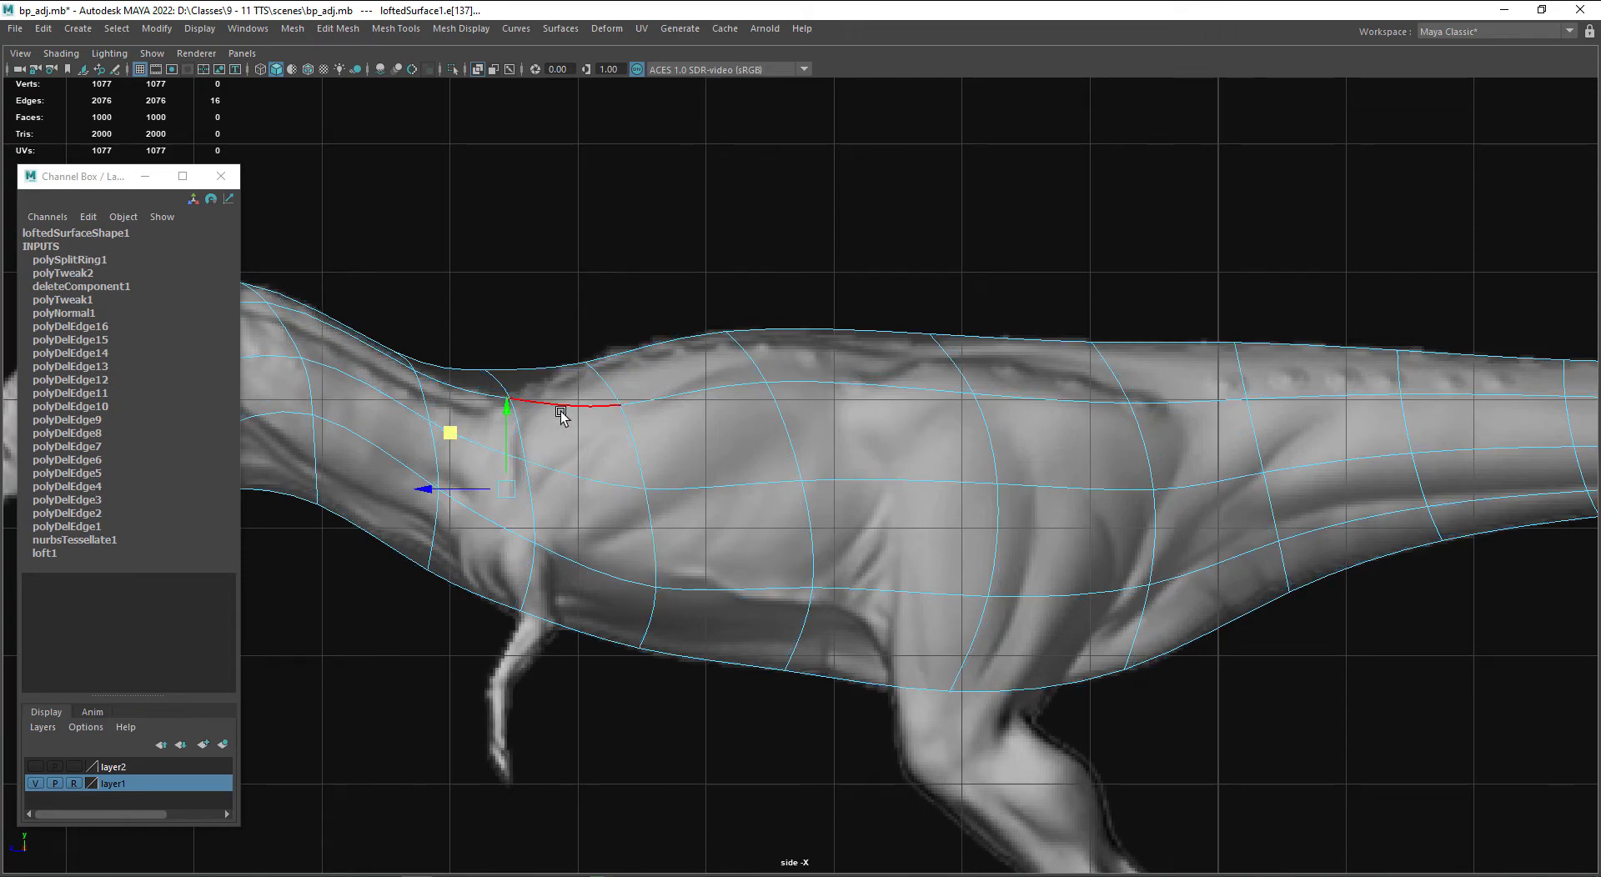
# - Lower the new loop's top vertices to the reference's neck dip and adjust the adjacent upper neck vertex
pyautogui.moveTo(569, 409); pyautogui.dragTo(517, 413, button='right')
pyautogui.click(480, 372)
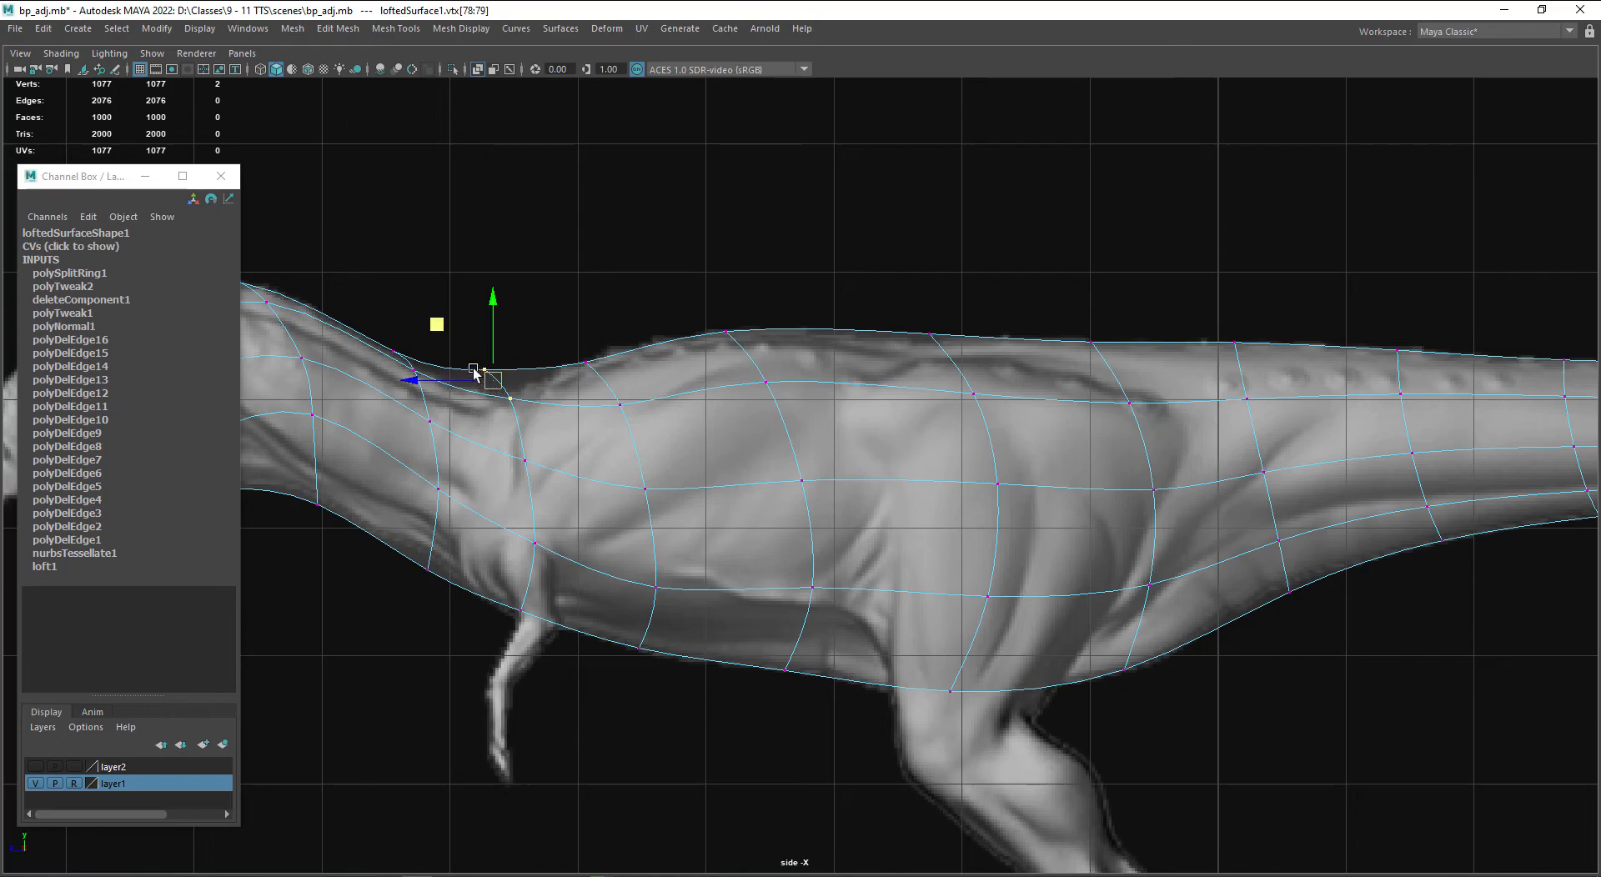
pyautogui.moveTo(437, 324); pyautogui.dragTo(390, 368)
pyautogui.moveTo(370, 443); pyautogui.dragTo(400, 460, button='middle')
pyautogui.click(420, 383)
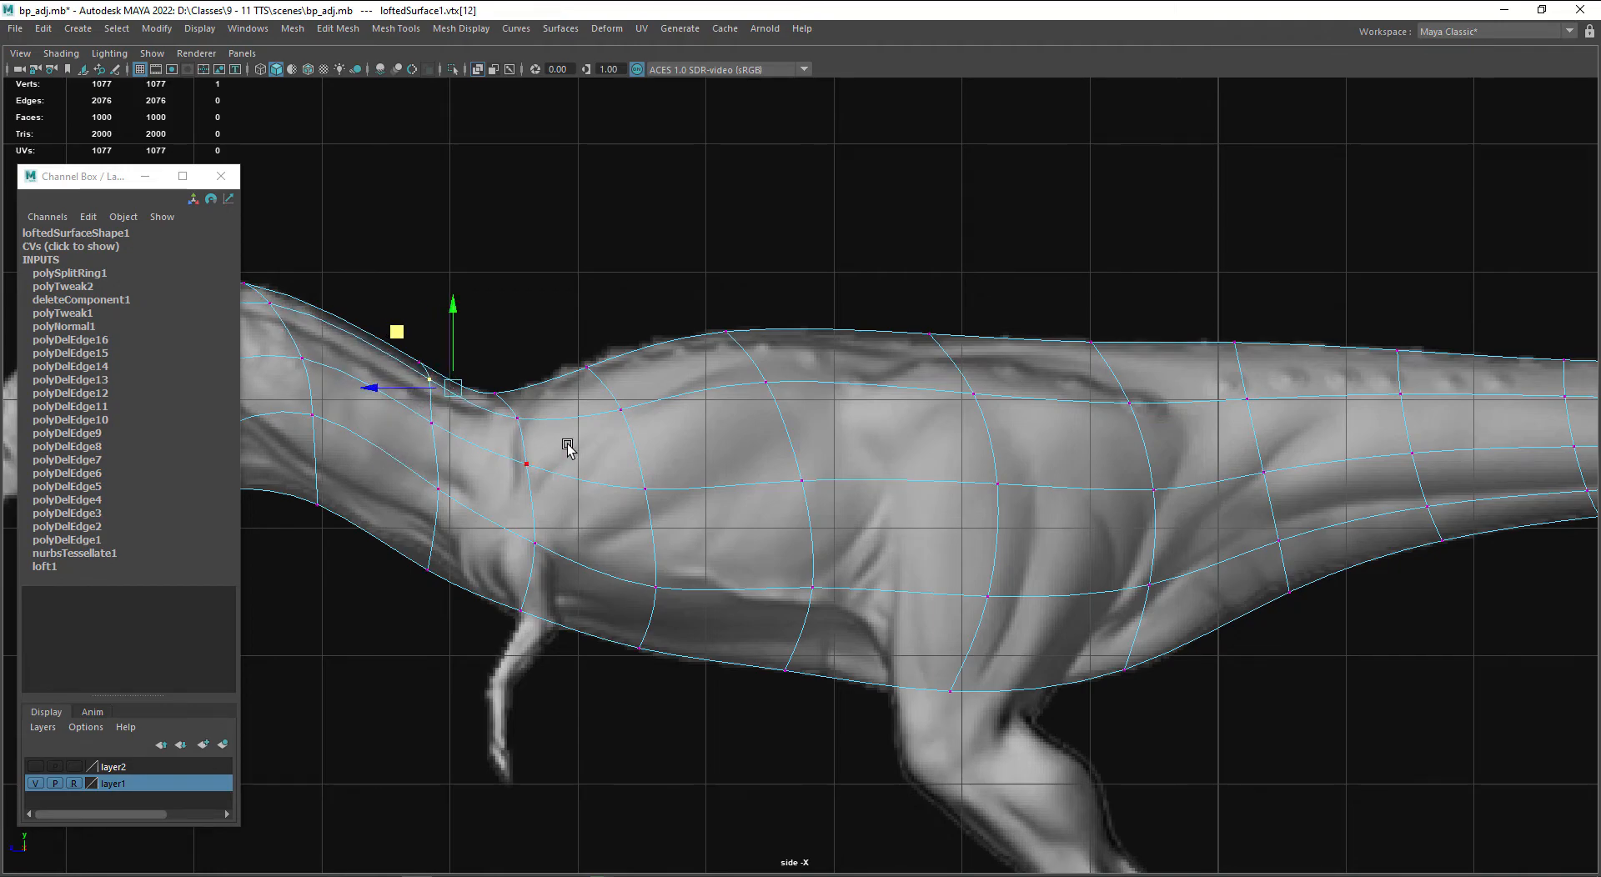
pyautogui.keyDown('alt'); pyautogui.moveTo(580, 572); pyautogui.dragTo(587, 544, button='middle'); pyautogui.keyUp('alt')
# - Fit the underside vertices of the neck-base loop and the new loop to the reference's lower neck and chest outline
pyautogui.moveTo(401, 602); pyautogui.dragTo(465, 536)
pyautogui.moveTo(348, 626); pyautogui.dragTo(363, 617, button='middle')
pyautogui.moveTo(540, 632); pyautogui.dragTo(488, 575)
pyautogui.moveTo(548, 652); pyautogui.dragTo(544, 663, button='middle')
pyautogui.keyDown('alt'); pyautogui.moveTo(647, 671); pyautogui.dragTo(791, 700, button='middle'); pyautogui.keyUp('alt')
pyautogui.keyDown('alt'); pyautogui.moveTo(661, 712); pyautogui.dragTo(728, 713, button='middle'); pyautogui.keyUp('alt')
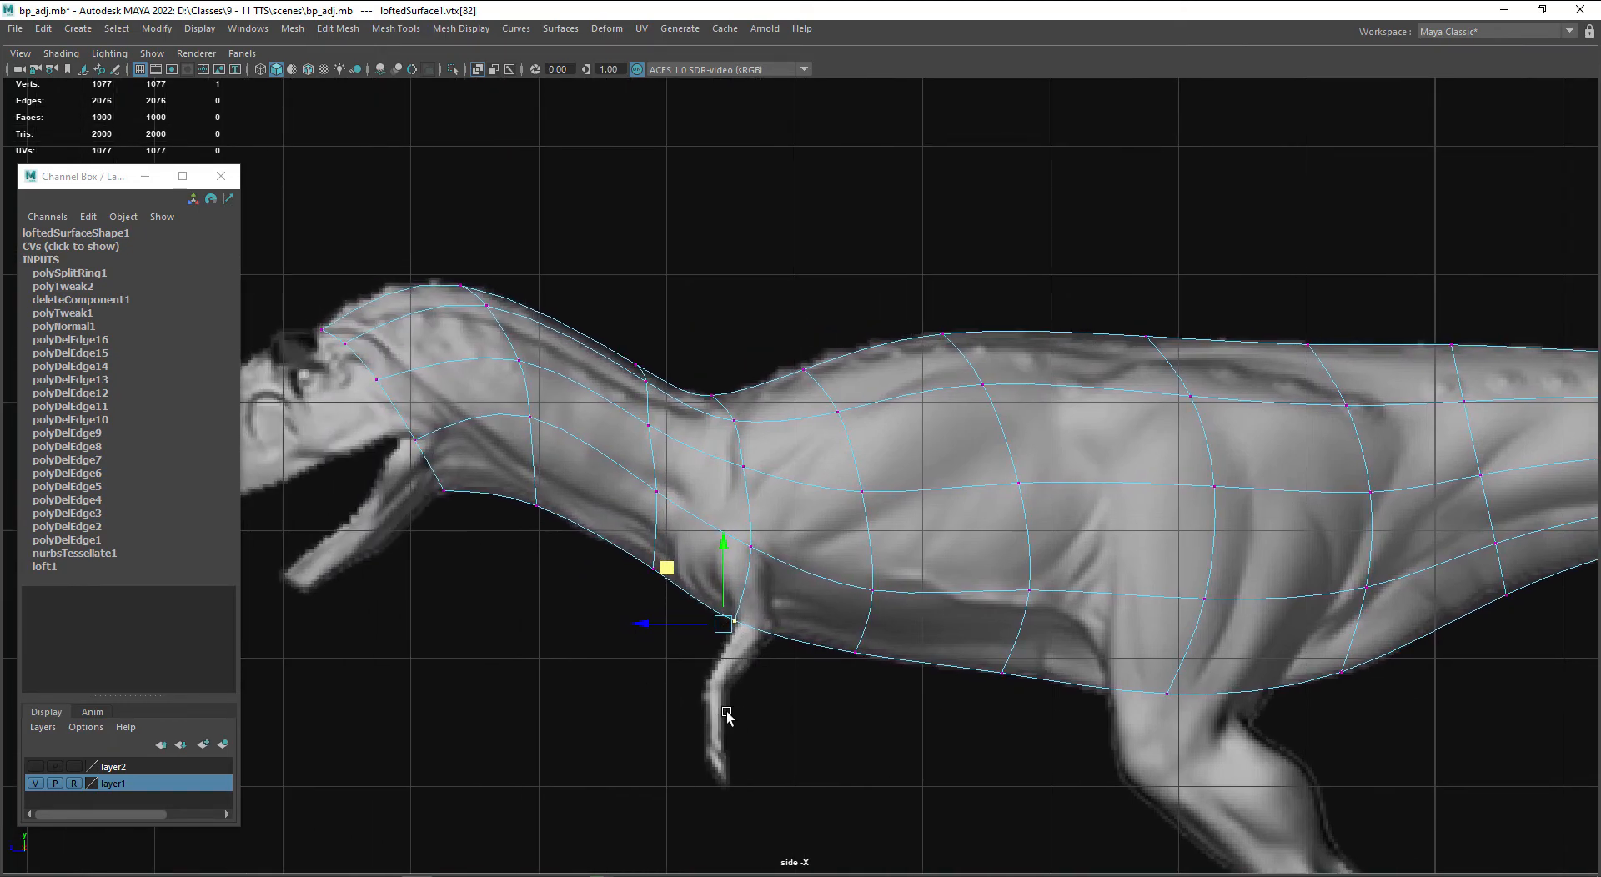
pyautogui.keyDown('alt'); pyautogui.moveTo(542, 684); pyautogui.dragTo(477, 680, button='middle'); pyautogui.keyUp('alt')
# - Frame the tail tip in the perspective view, turn off smooth preview and X-ray shading, and return to object selection
pyautogui.press('space')
pyautogui.moveTo(994, 525); pyautogui.dragTo(997, 500)
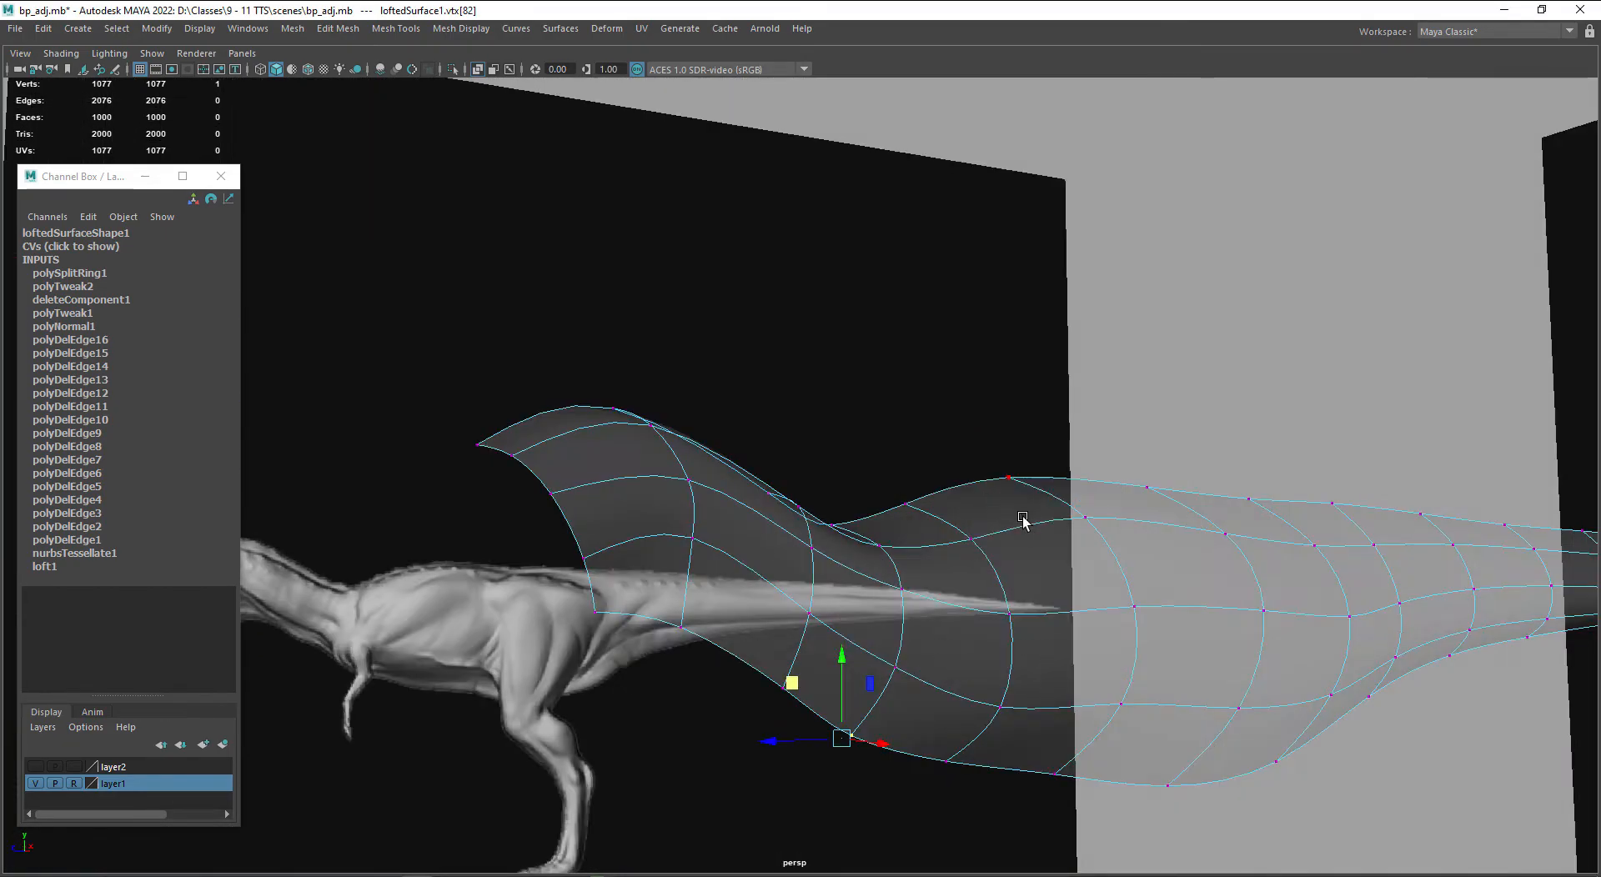
pyautogui.keyDown('alt'); pyautogui.moveTo(1083, 634); pyautogui.dragTo(1022, 647); pyautogui.keyUp('alt')
pyautogui.keyDown('alt'); pyautogui.moveTo(1023, 647); pyautogui.dragTo(697, 588, button='middle'); pyautogui.keyUp('alt')
pyautogui.moveTo(1445, 456); pyautogui.dragTo(1165, 635)
pyautogui.press('f')
pyautogui.keyDown('alt'); pyautogui.moveTo(858, 625); pyautogui.dragTo(647, 656); pyautogui.keyUp('alt')
pyautogui.keyDown('alt'); pyautogui.moveTo(572, 643); pyautogui.dragTo(612, 634, button='middle'); pyautogui.keyUp('alt')
pyautogui.press('1')
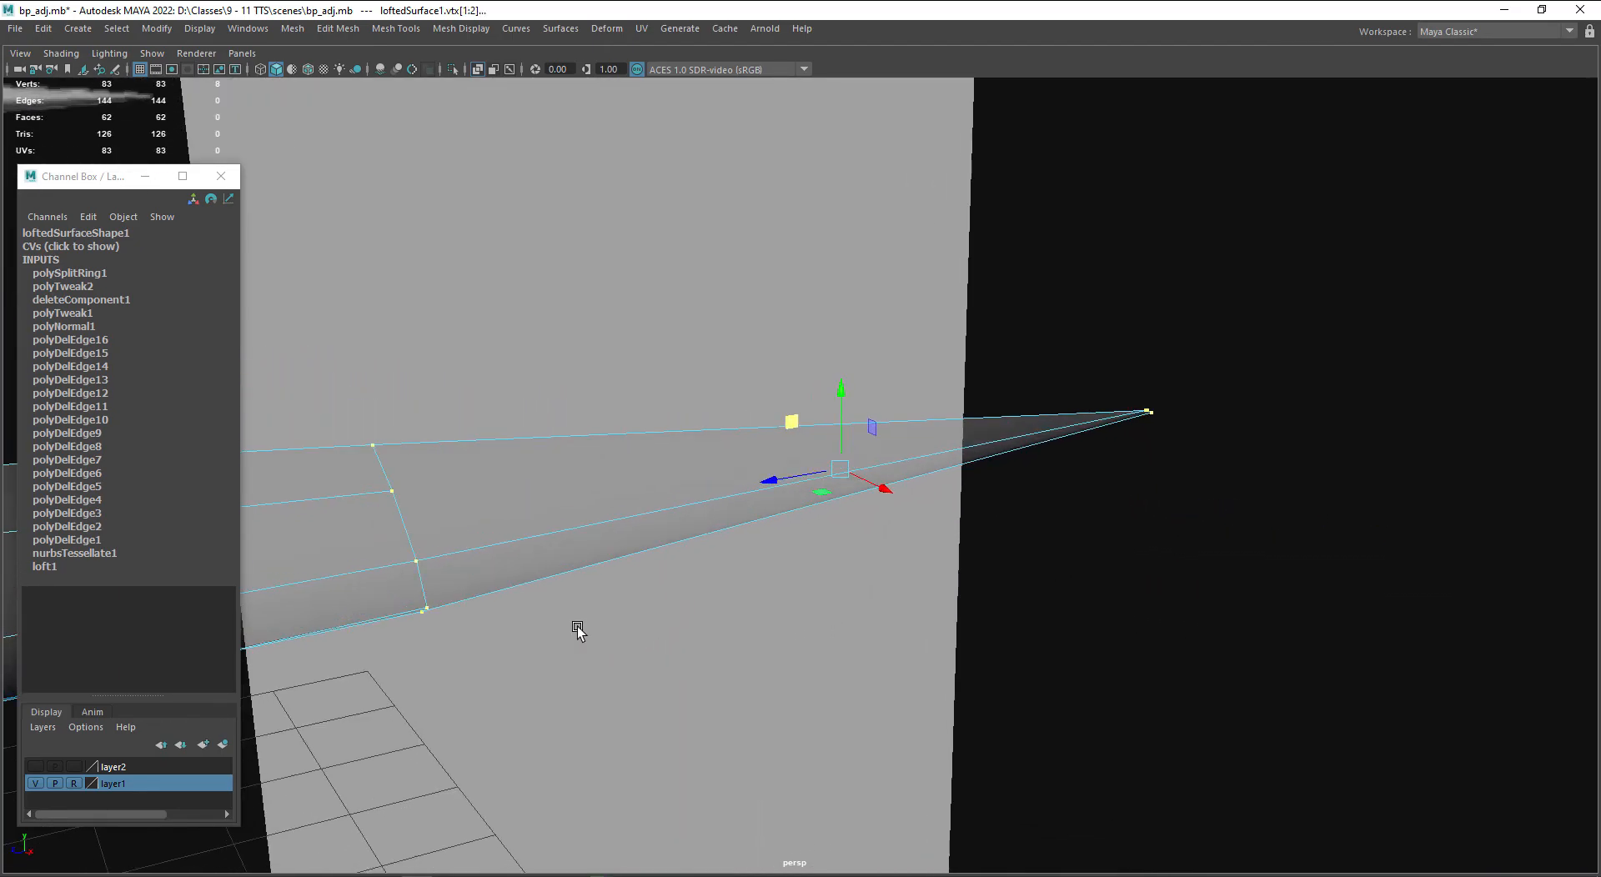
pyautogui.click(477, 70)
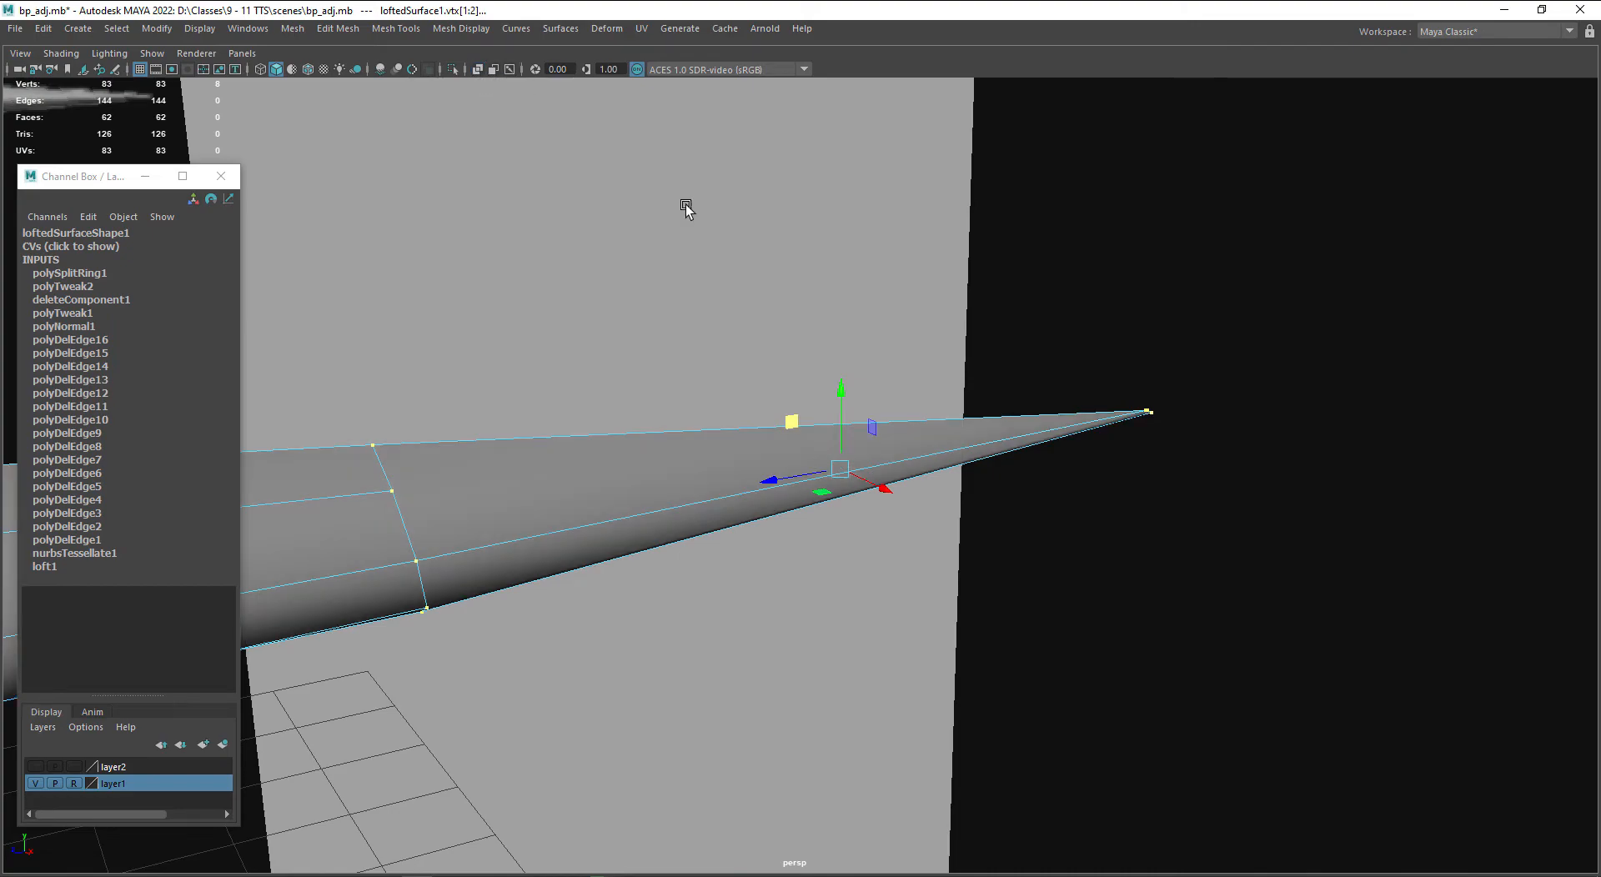
pyautogui.moveTo(529, 493); pyautogui.dragTo(625, 396, button='right')
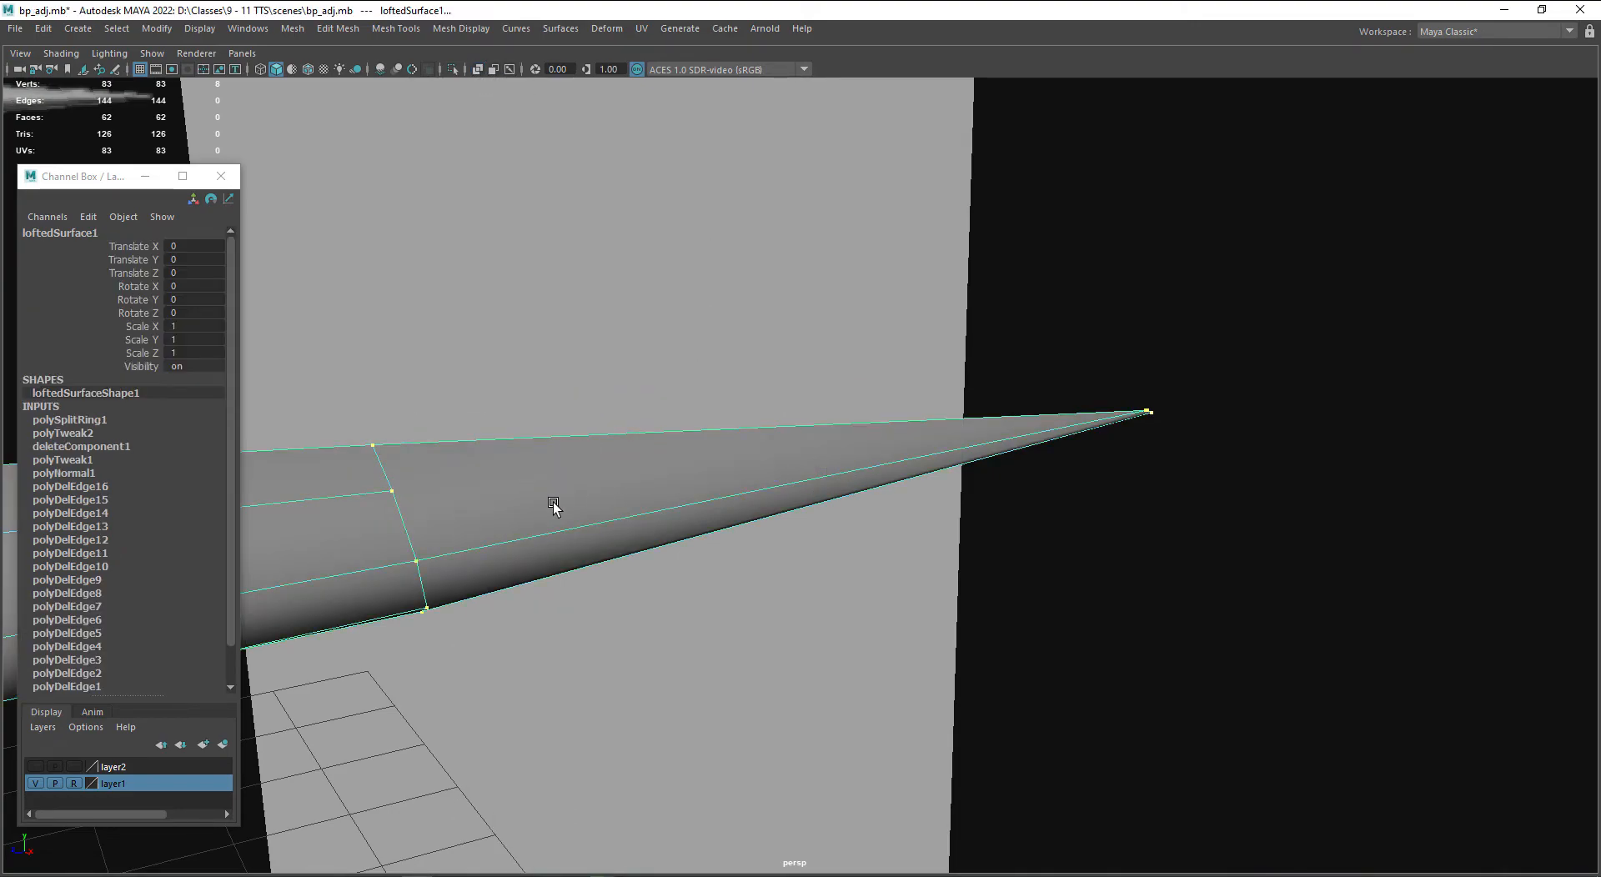
pyautogui.moveTo(589, 564)
pyautogui.keyDown('alt'); pyautogui.mouseDown()
pyautogui.moveTo(586, 511)
pyautogui.moveTo(593, 554)
pyautogui.mouseUp(); pyautogui.keyUp('alt')
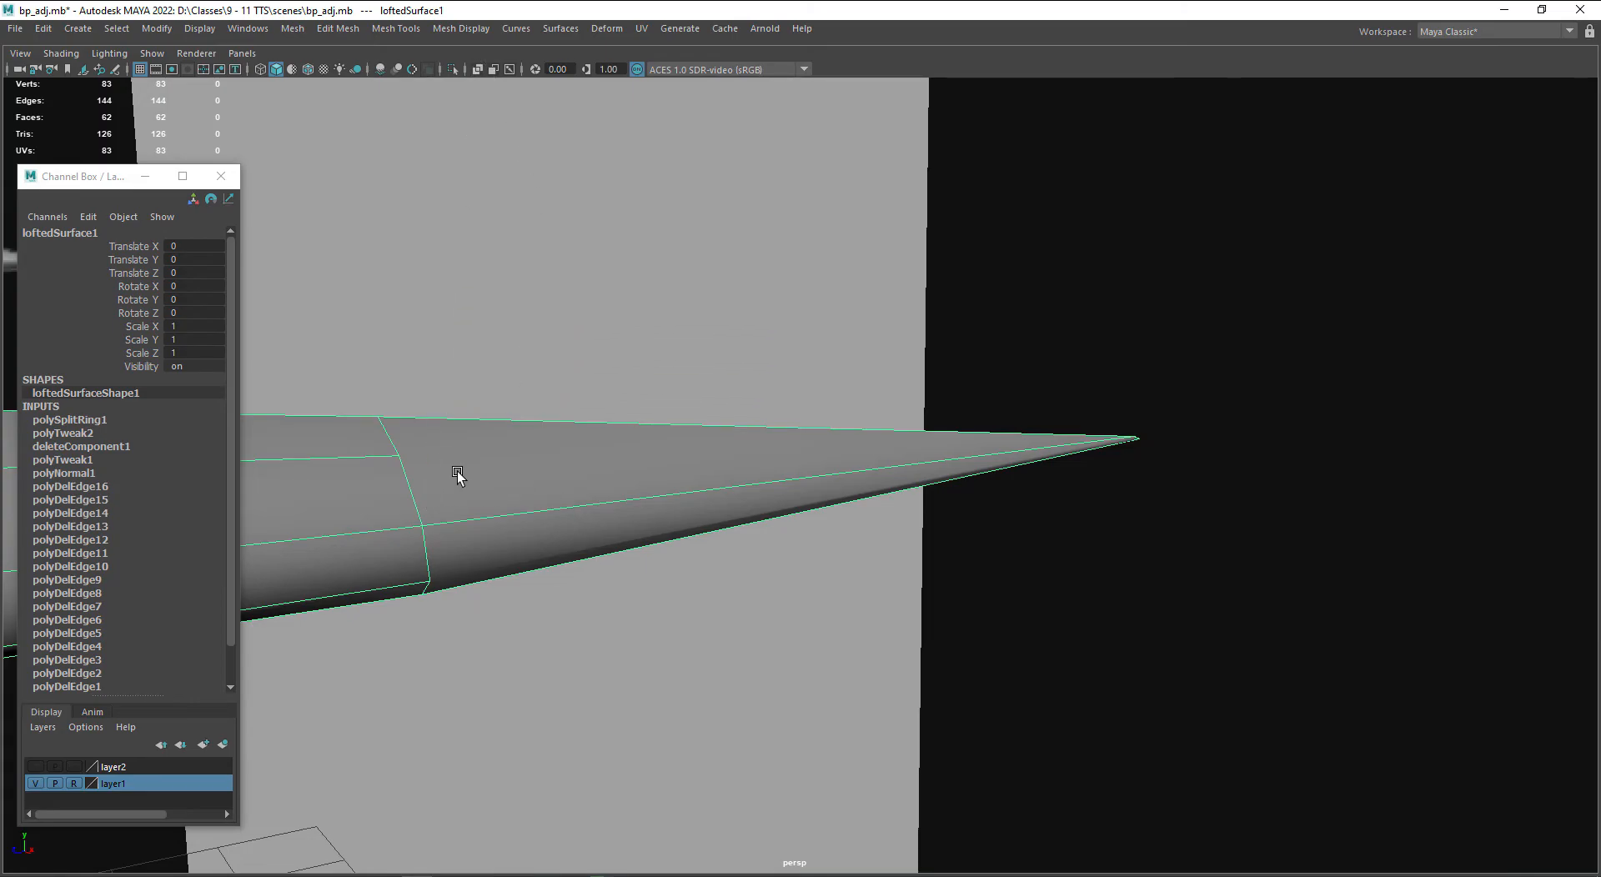
# - Cut an edge with Multi-Cut from the unconnected side vertex to the tail tip and back to the lower loop
pyautogui.click(470, 31)
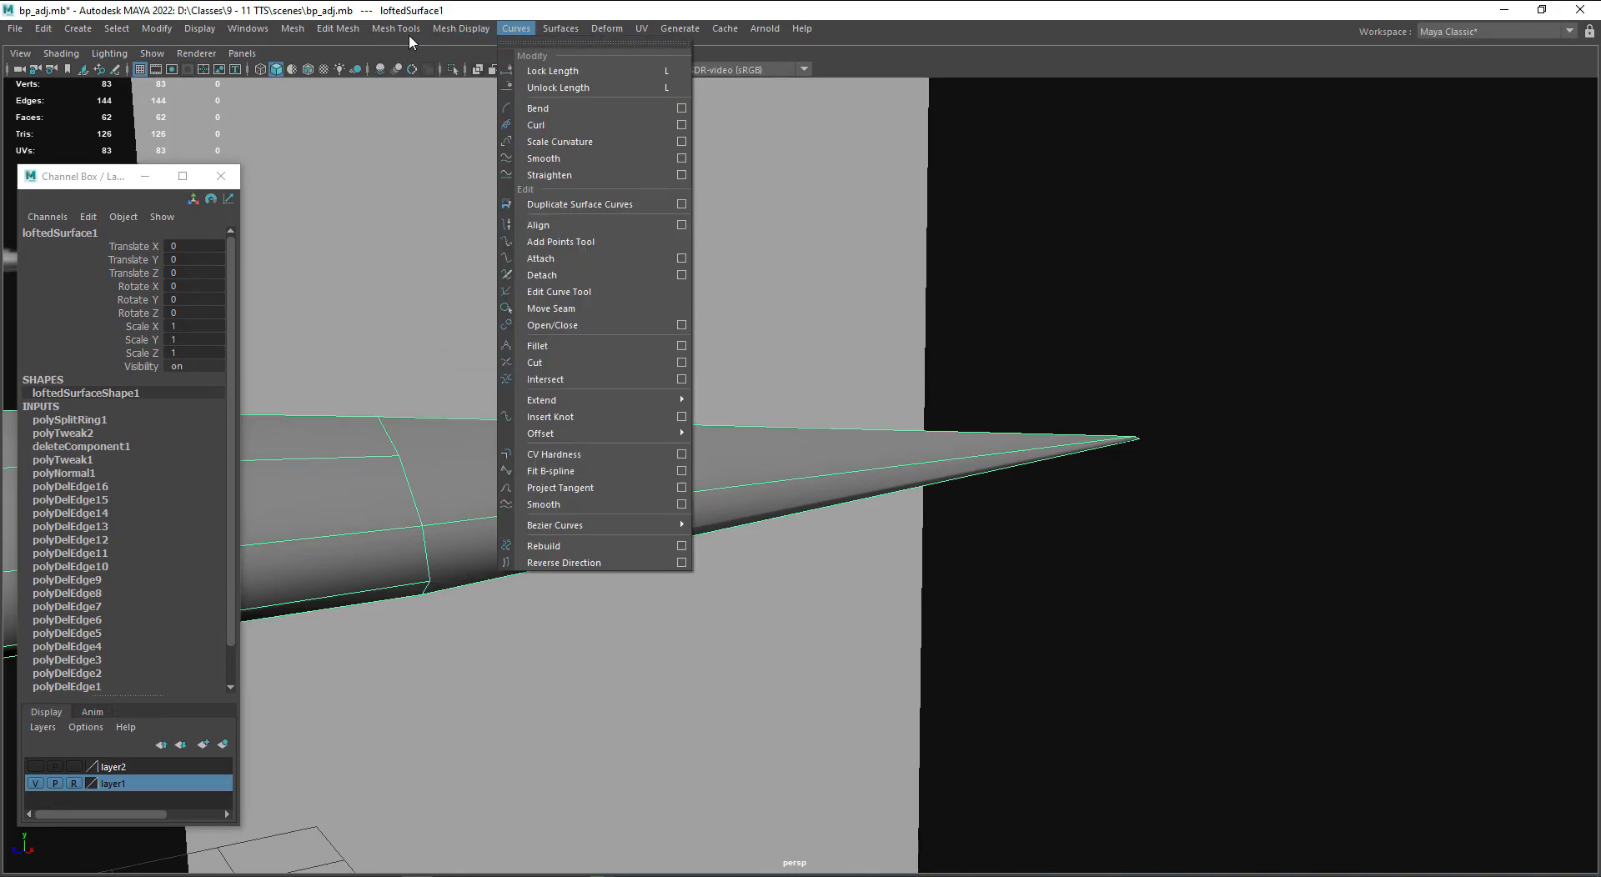
pyautogui.moveTo(408, 31)
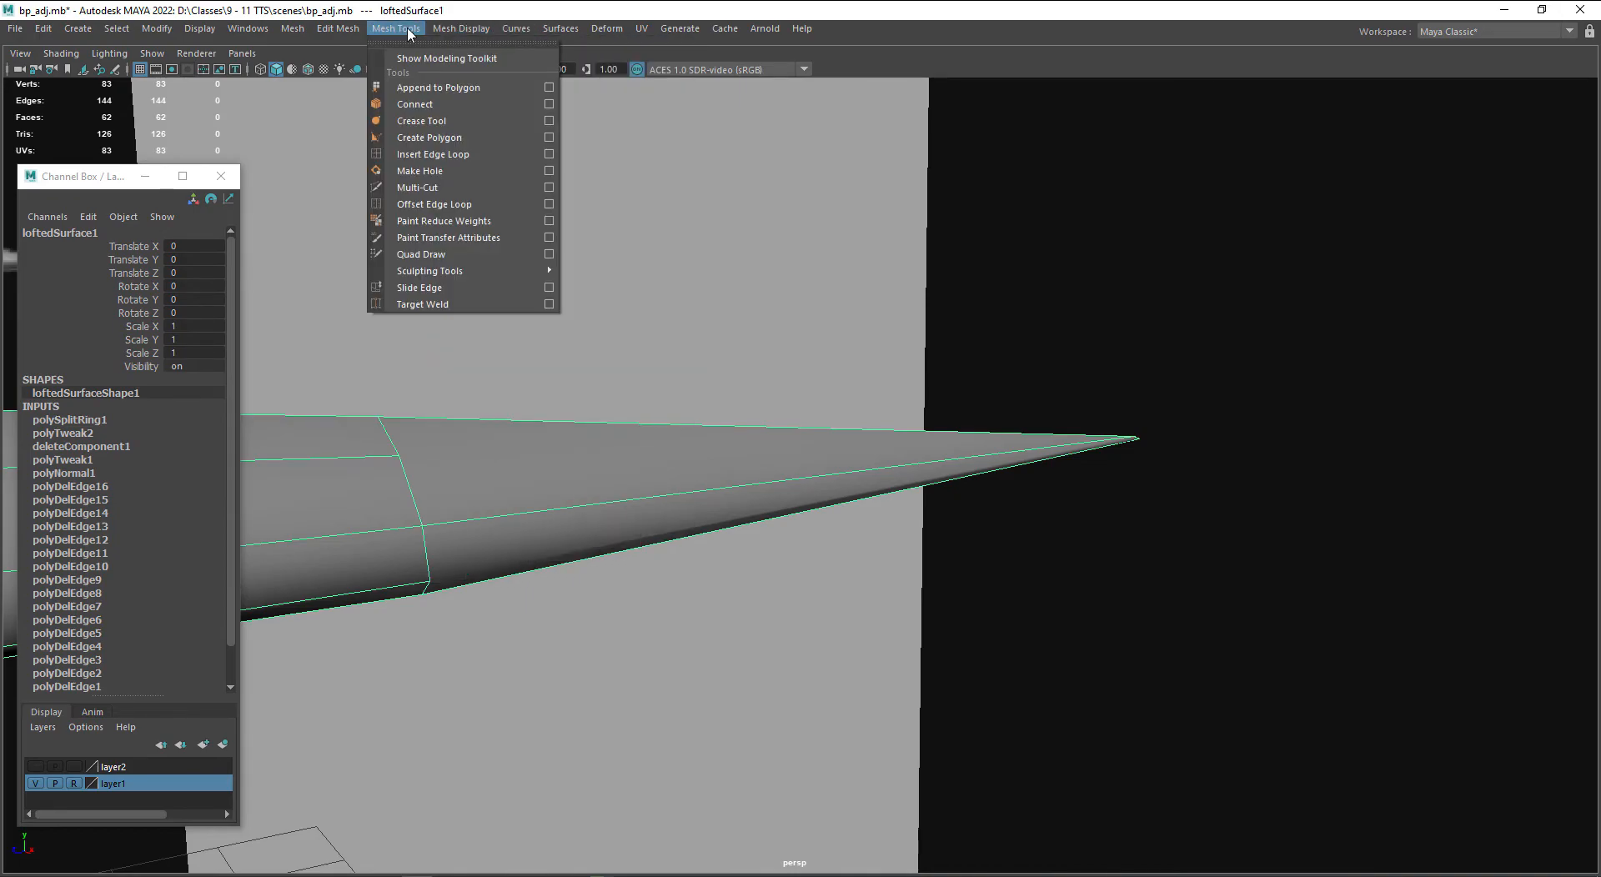
pyautogui.click(480, 192)
pyautogui.click(398, 456)
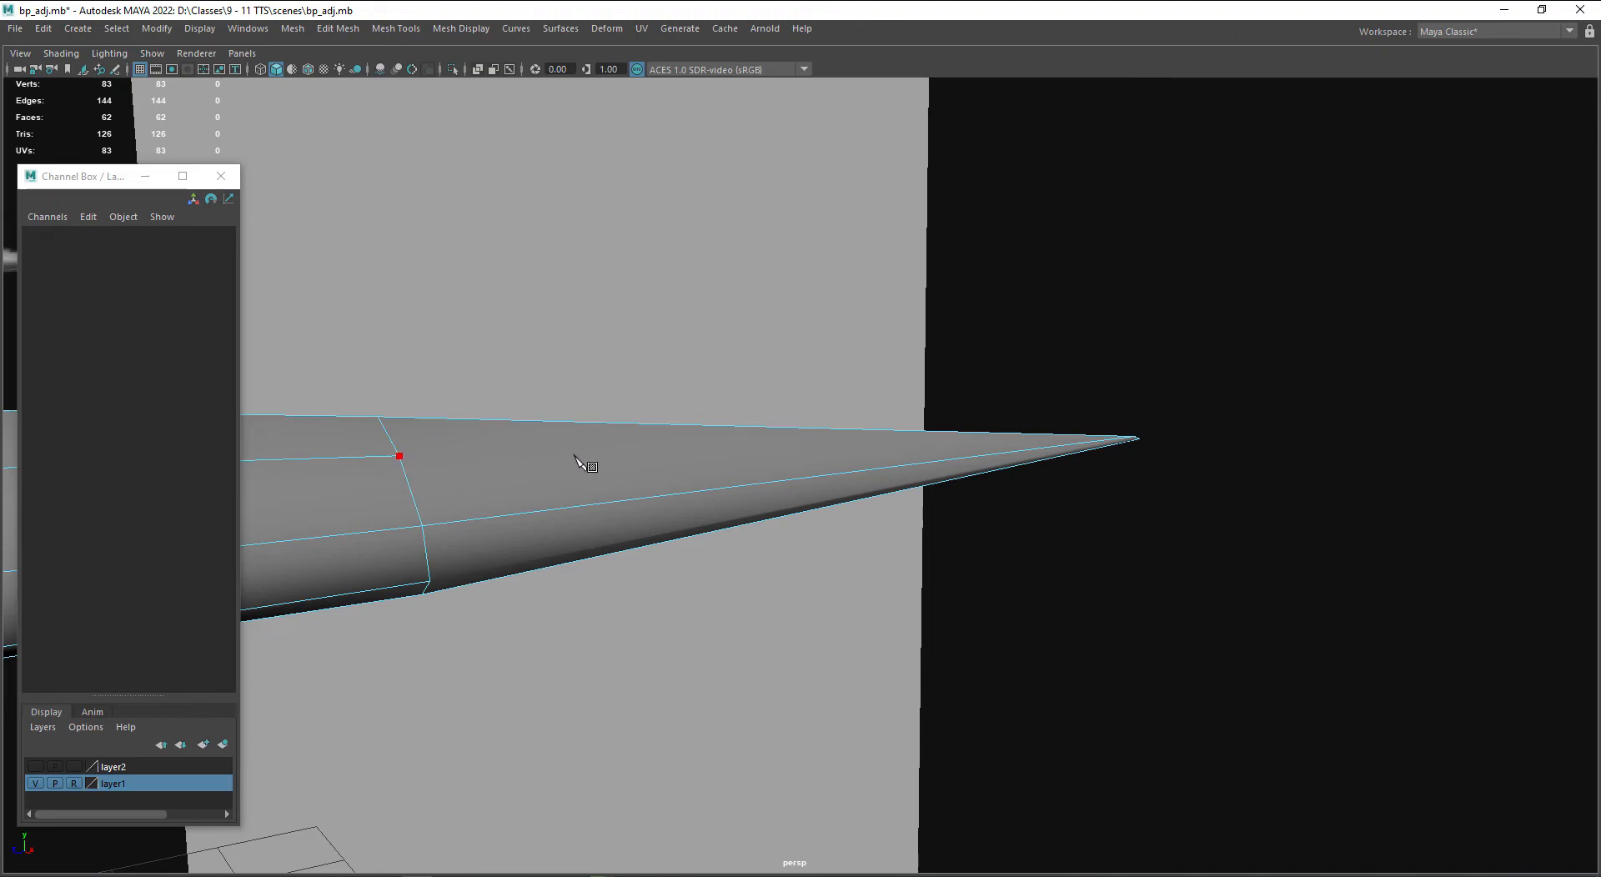
pyautogui.click(1139, 438)
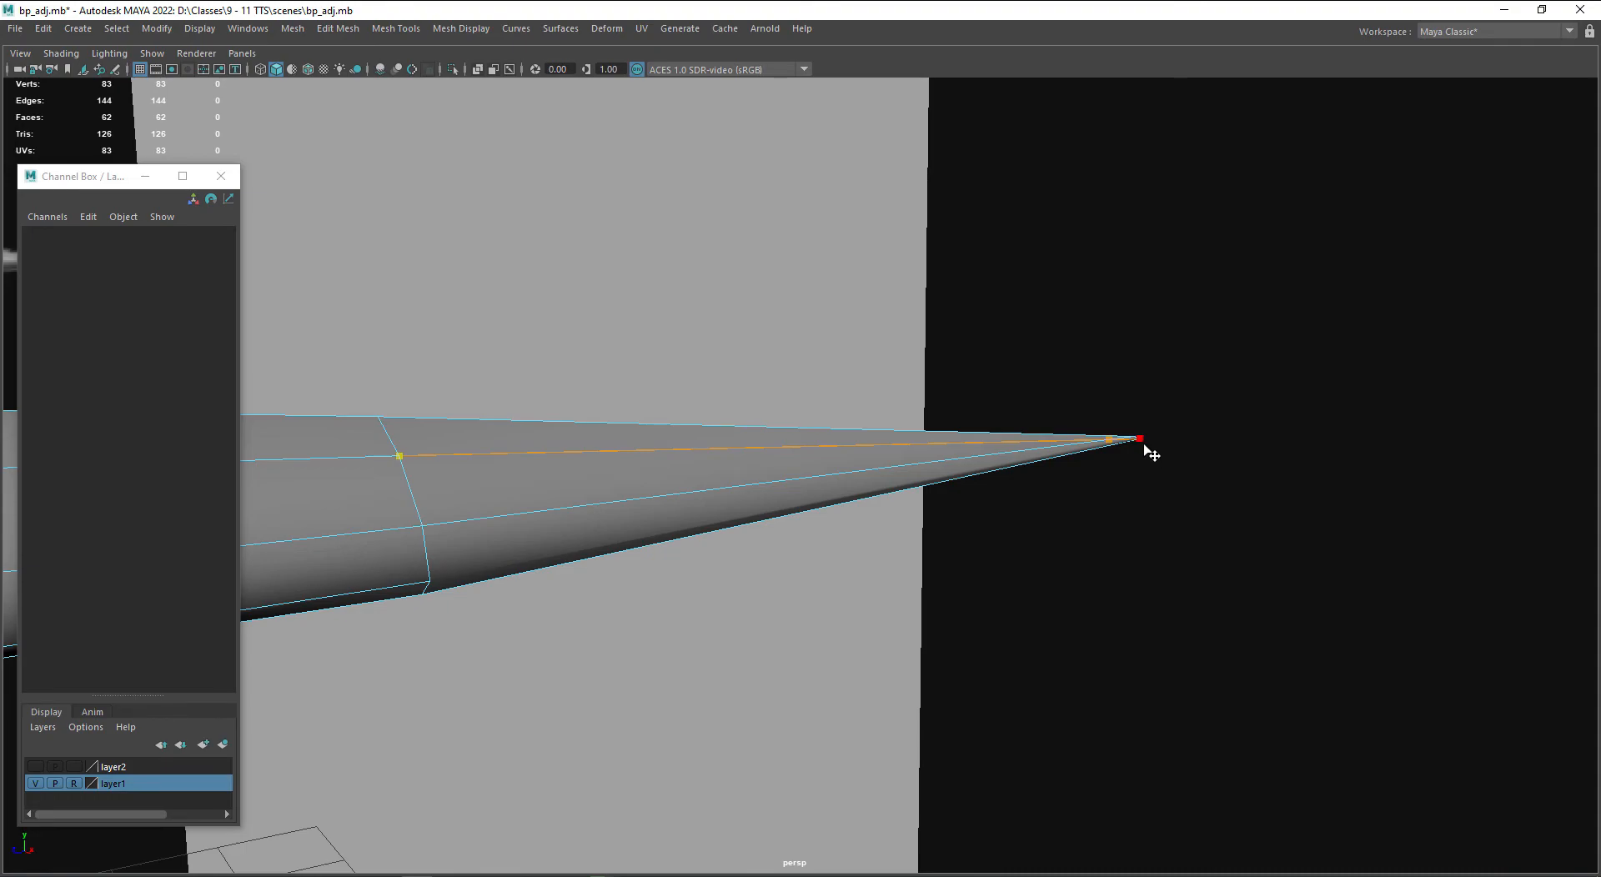
pyautogui.click(430, 581)
pyautogui.press('Return')
pyautogui.keyDown('alt'); pyautogui.moveTo(708, 607); pyautogui.dragTo(719, 552); pyautogui.keyUp('alt')
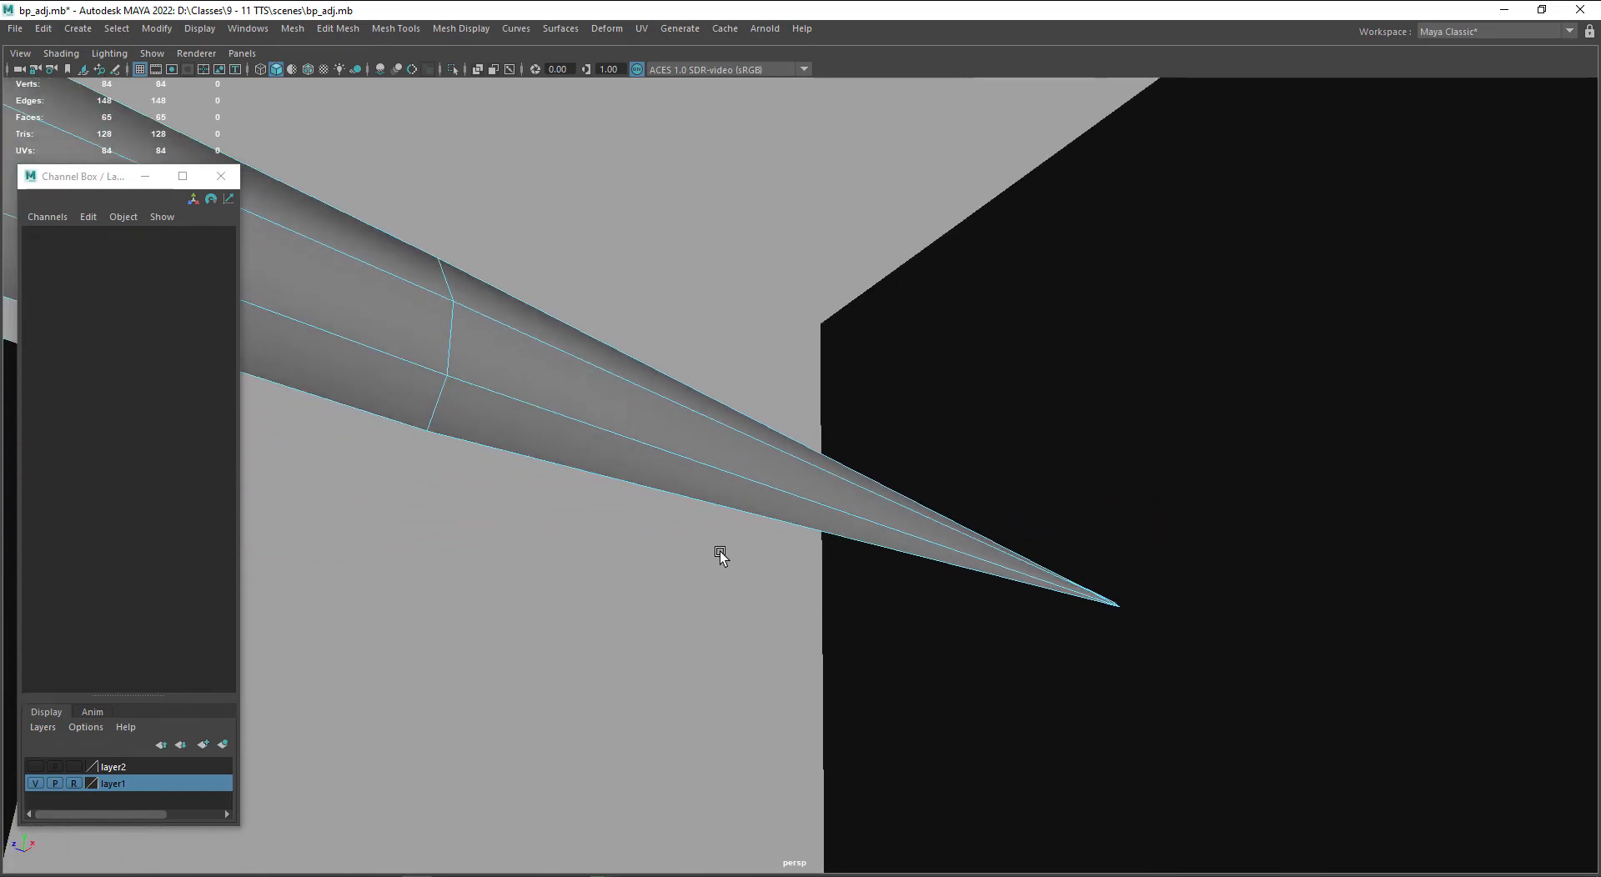
pyautogui.keyDown('alt'); pyautogui.moveTo(1003, 597); pyautogui.dragTo(1308, 529); pyautogui.keyUp('alt')
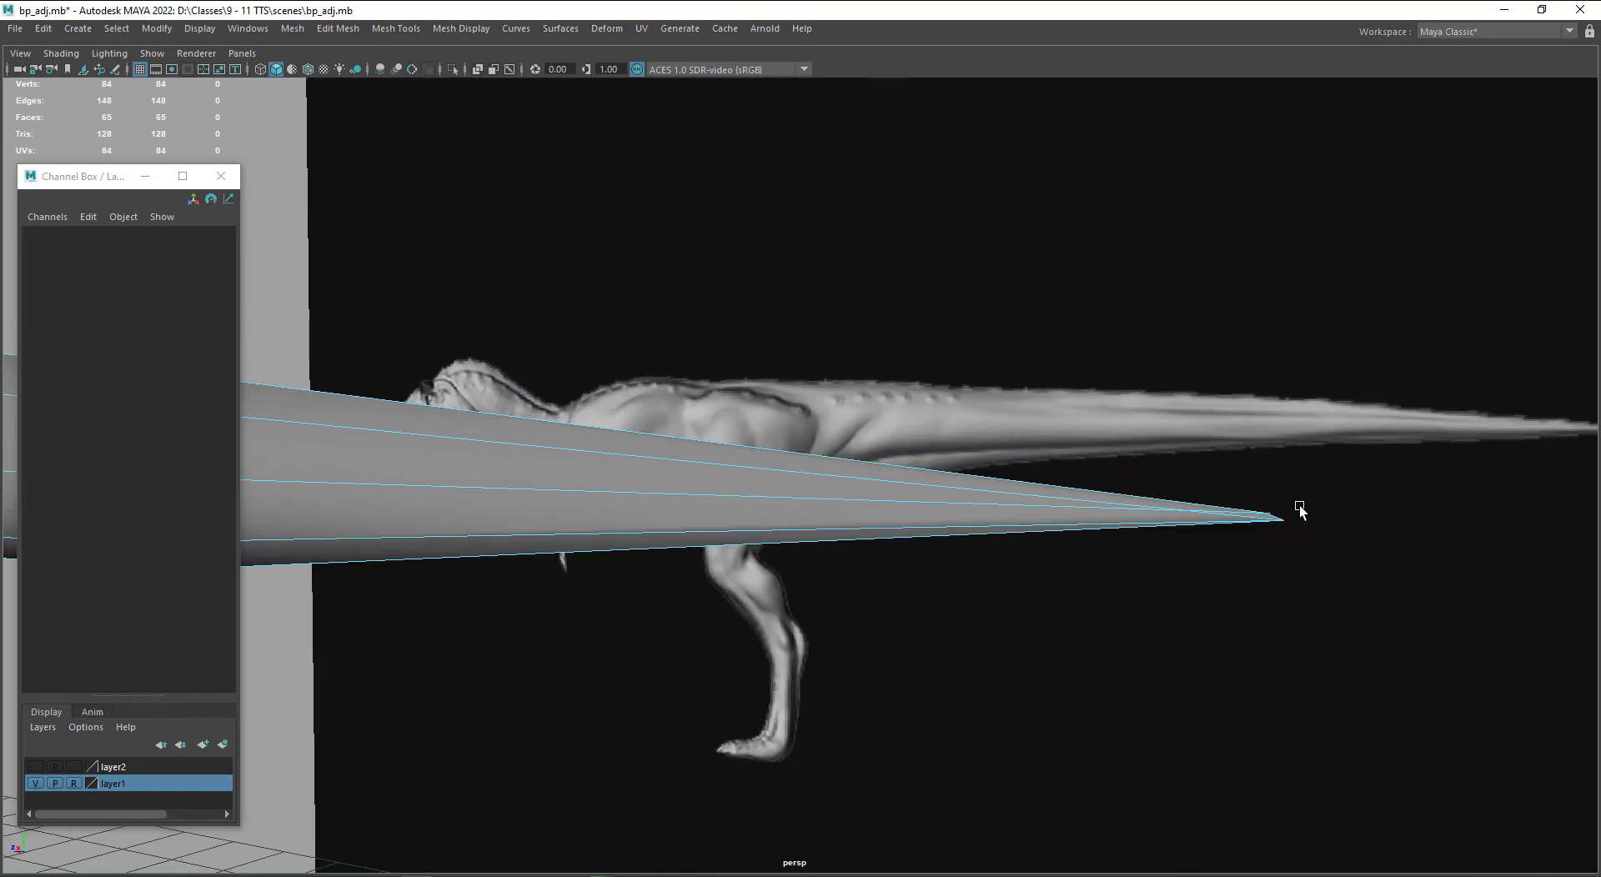
# - Delete the faces that form the pointed end of the tail
pyautogui.keyDown('alt'); pyautogui.moveTo(1074, 532); pyautogui.dragTo(917, 534); pyautogui.keyUp('alt')
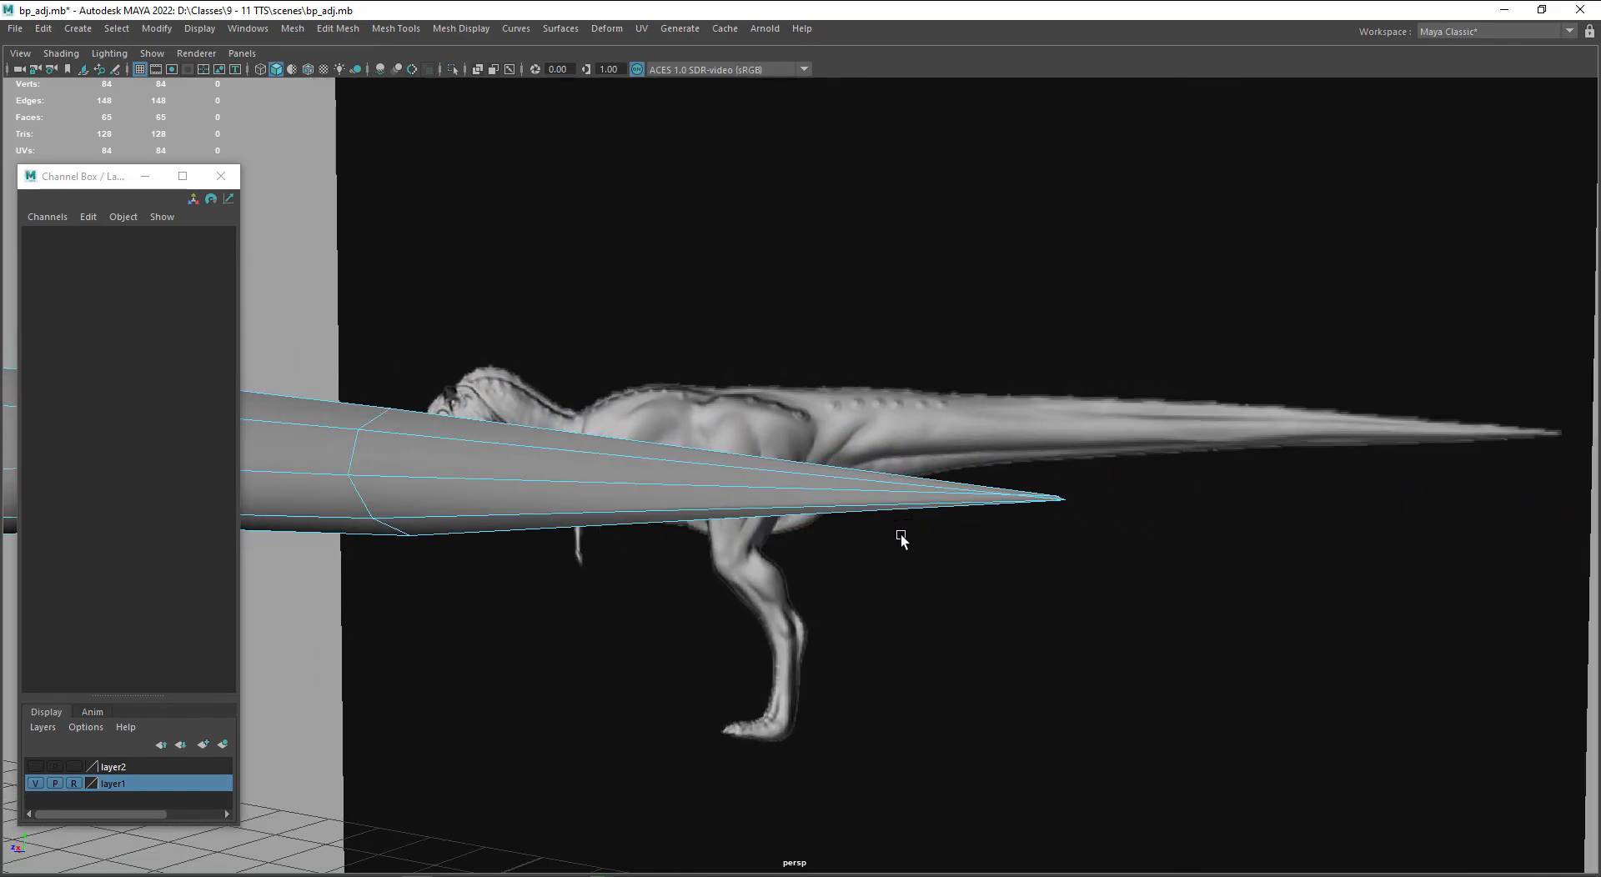
pyautogui.moveTo(708, 425); pyautogui.dragTo(709, 488, button='right')
pyautogui.moveTo(1163, 420); pyautogui.dragTo(875, 627)
pyautogui.press('Delete')
# - In the side view, select the edges around the tail's open end and scale them flat along the tail's length
pyautogui.moveTo(259, 422); pyautogui.dragTo(261, 386, button='right')
pyautogui.doubleClick(361, 456)
pyautogui.press('space')
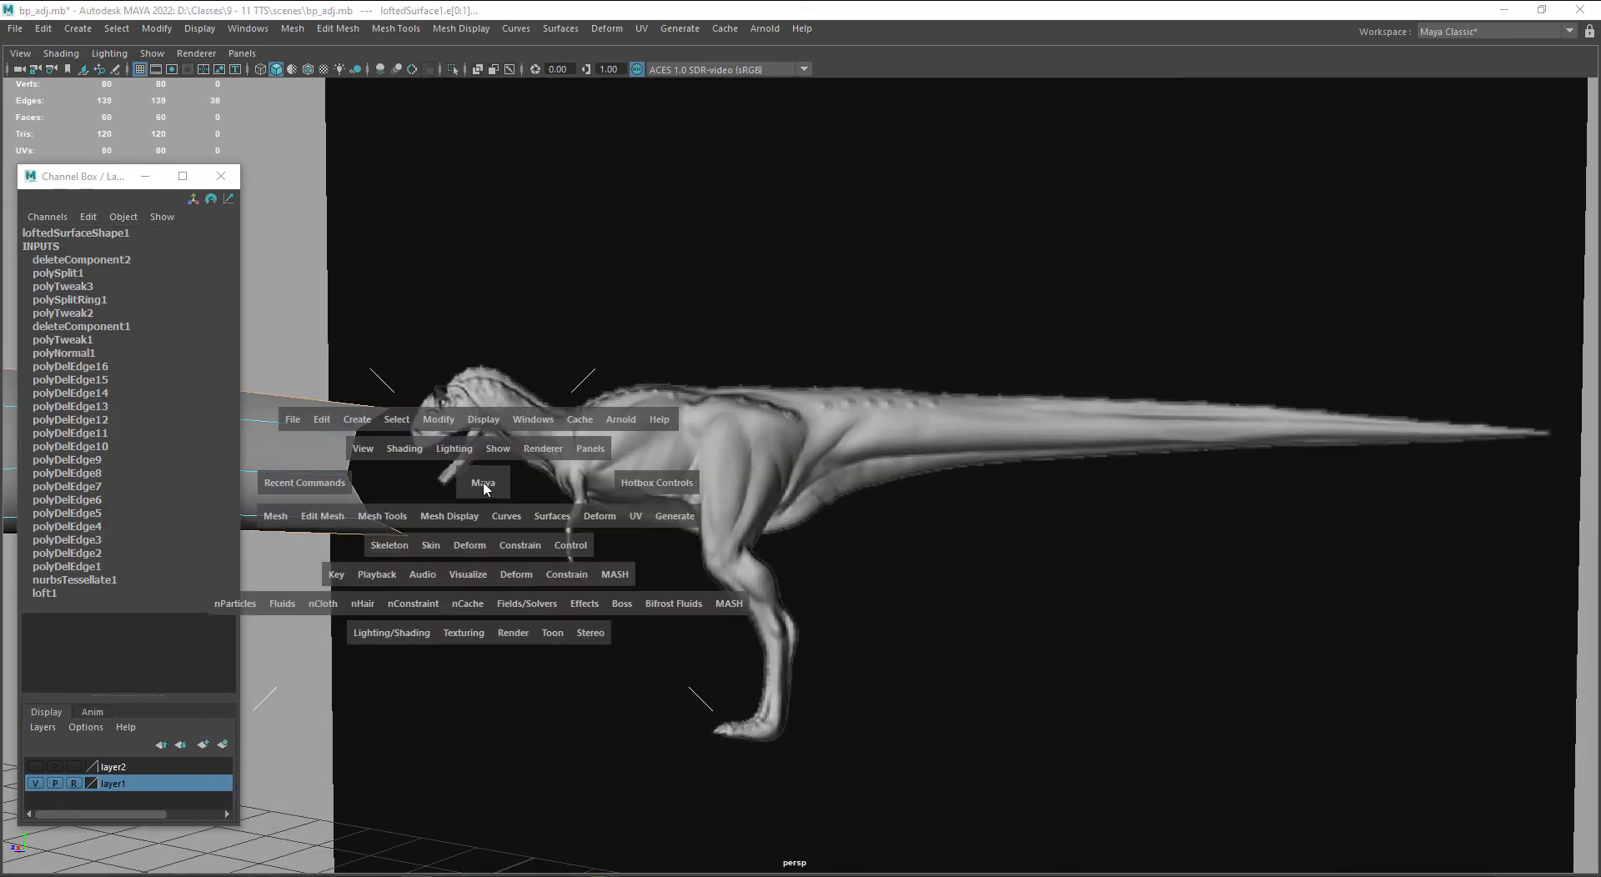
pyautogui.moveTo(485, 488); pyautogui.dragTo(603, 500)
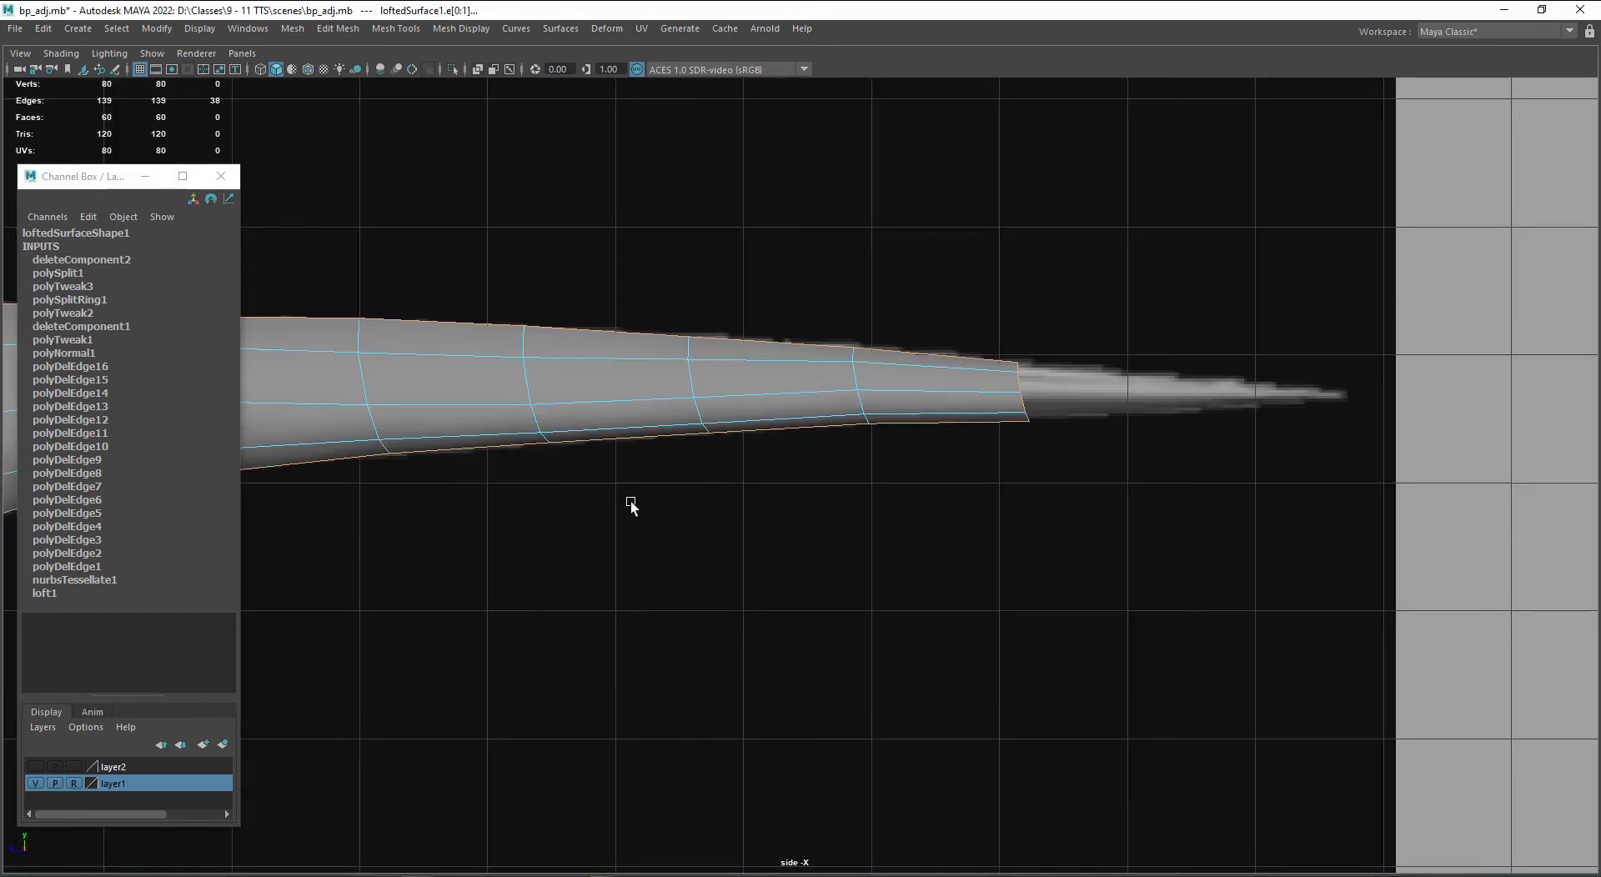
pyautogui.keyDown('alt'); pyautogui.moveTo(1033, 524); pyautogui.dragTo(745, 599, button='middle'); pyautogui.keyUp('alt')
pyautogui.click(792, 510)
pyautogui.scroll(2, 744, 434)
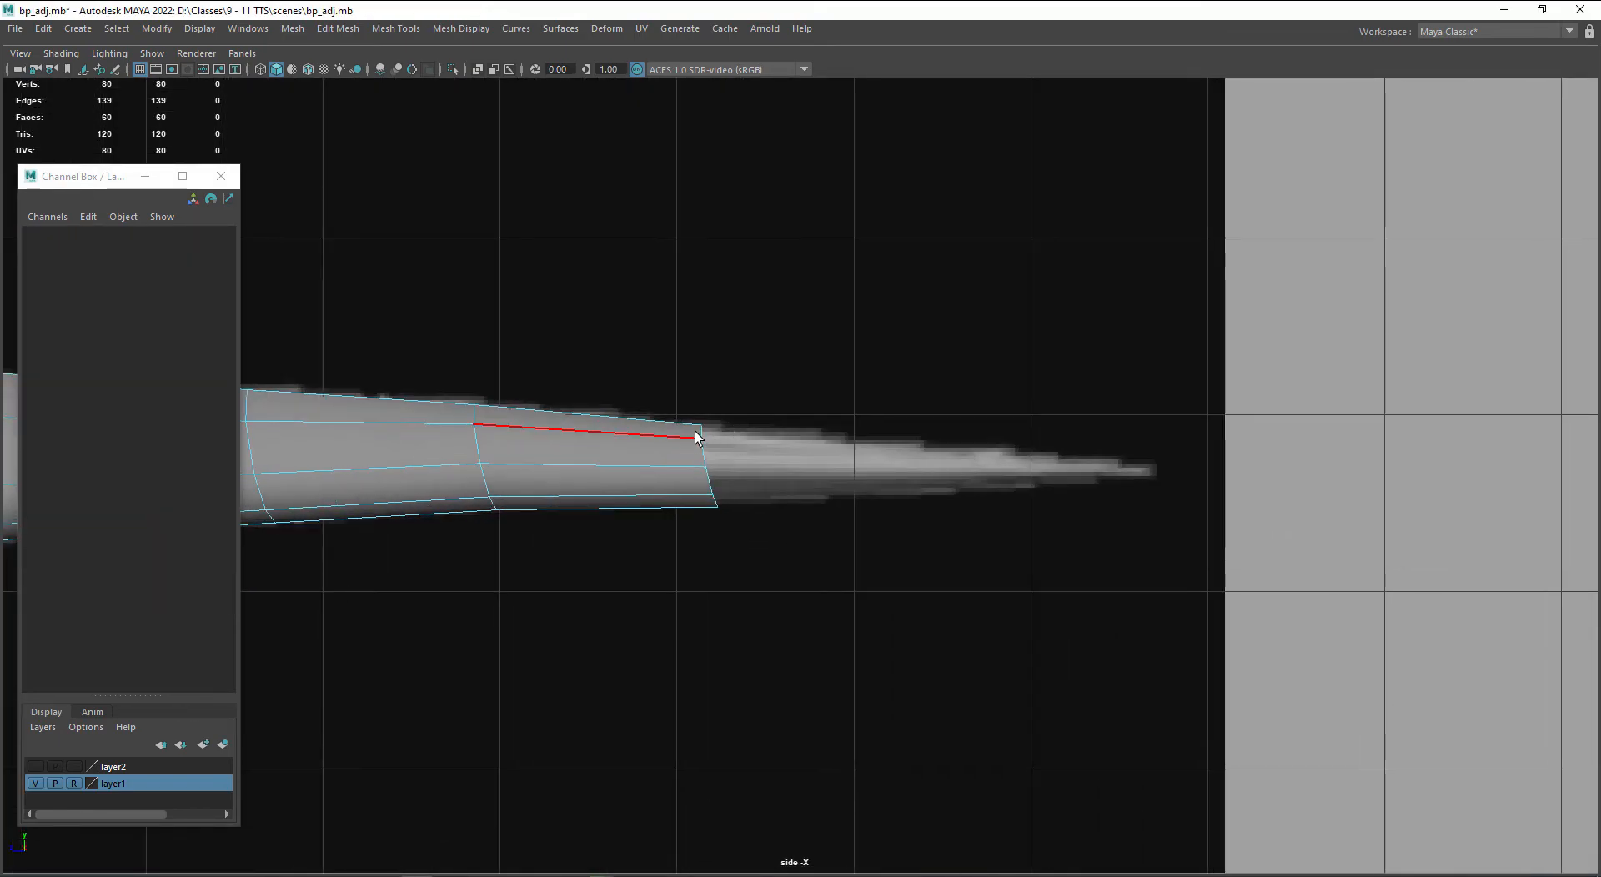
pyautogui.click(704, 436)
pyautogui.doubleClick(716, 499)
pyautogui.press('w')
pyautogui.press('r')
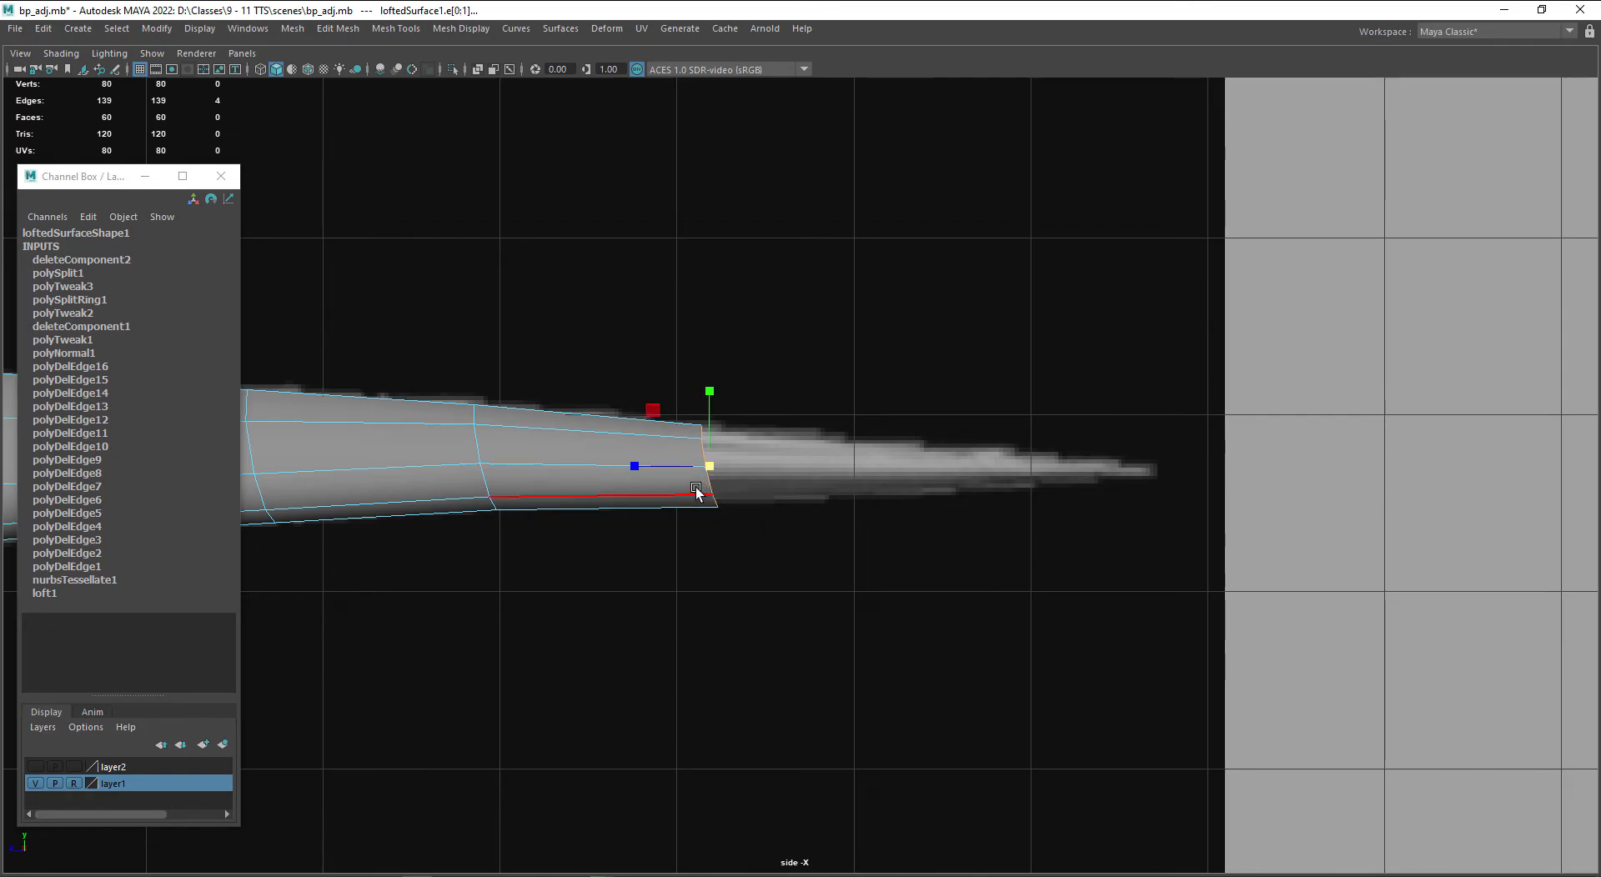
pyautogui.moveTo(639, 466); pyautogui.dragTo(725, 468)
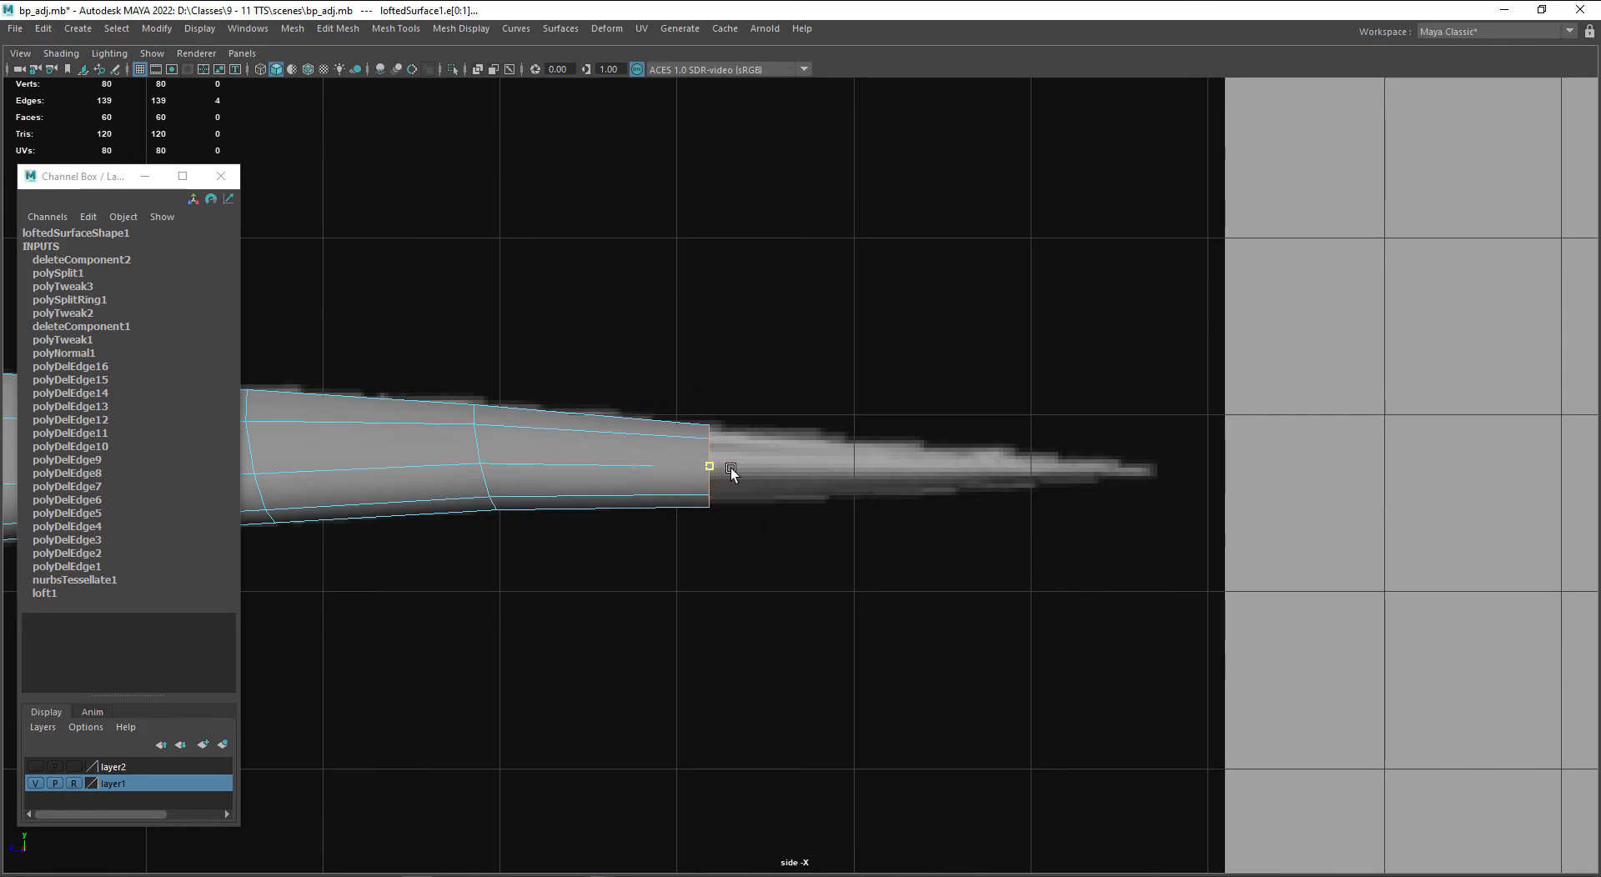
# - Rotate the edge loop nearest the tail's open end more upright and turn on smooth mesh preview
pyautogui.keyDown('alt'); pyautogui.moveTo(630, 552); pyautogui.dragTo(800, 554, button='middle'); pyautogui.keyUp('alt')
pyautogui.moveTo(804, 470); pyautogui.dragTo(654, 465)
pyautogui.doubleClick(653, 461)
pyautogui.press('e')
pyautogui.moveTo(704, 406); pyautogui.dragTo(715, 415)
pyautogui.keyDown('alt'); pyautogui.moveTo(550, 527); pyautogui.dragTo(629, 535, button='middle'); pyautogui.keyUp('alt')
pyautogui.press('3')
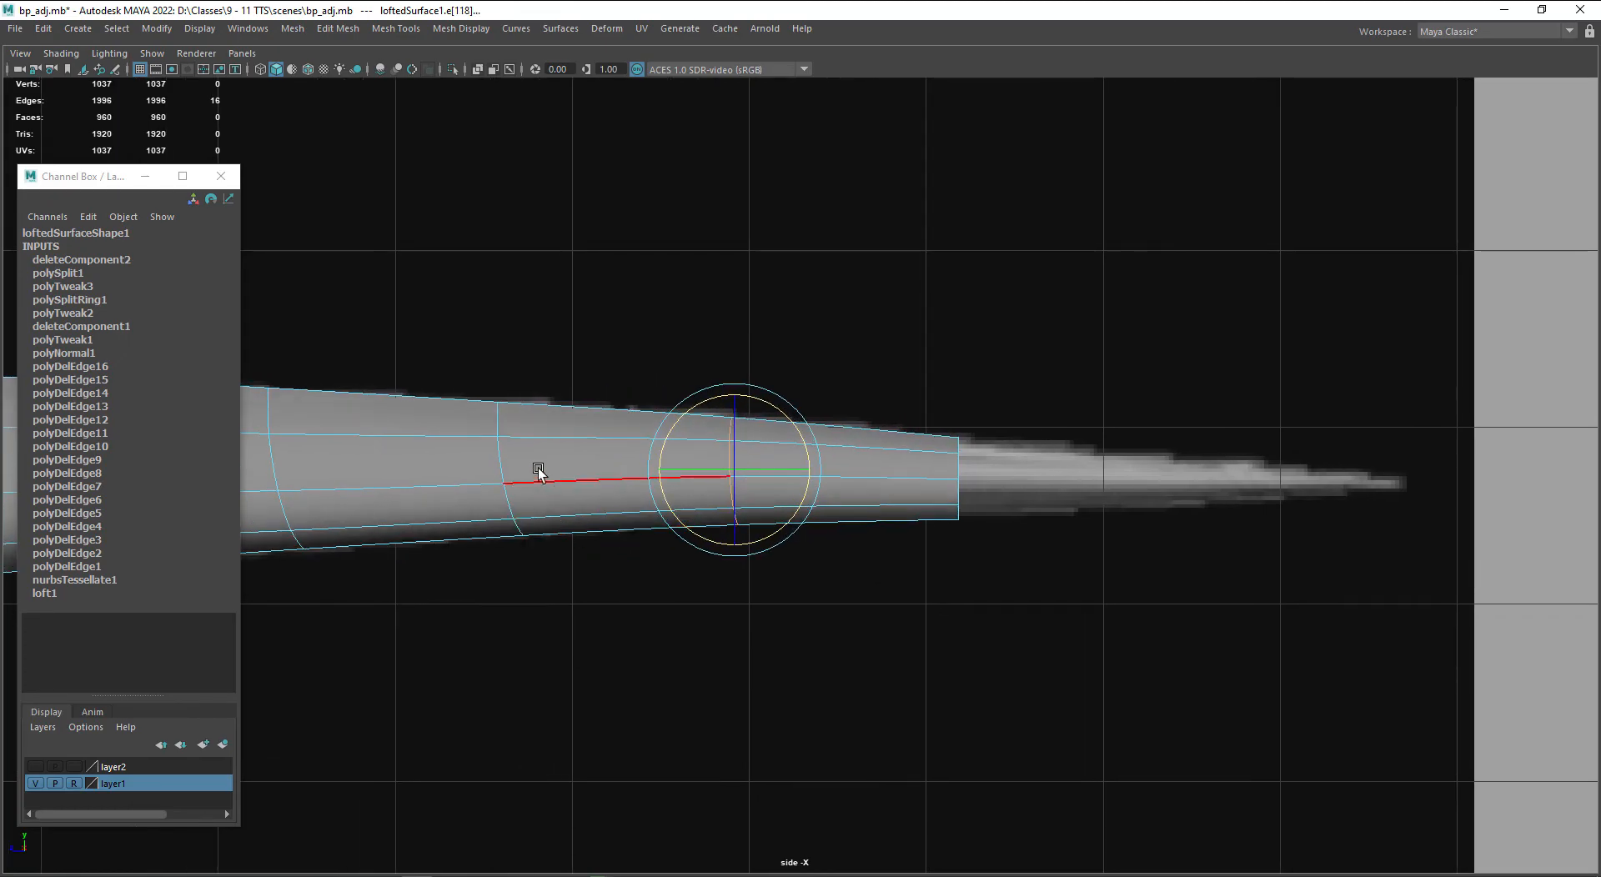
# - Rotate the next two tail edge loops toward the body more upright and turn on X-ray shading
pyautogui.doubleClick(502, 457)
pyautogui.moveTo(576, 432); pyautogui.dragTo(595, 440)
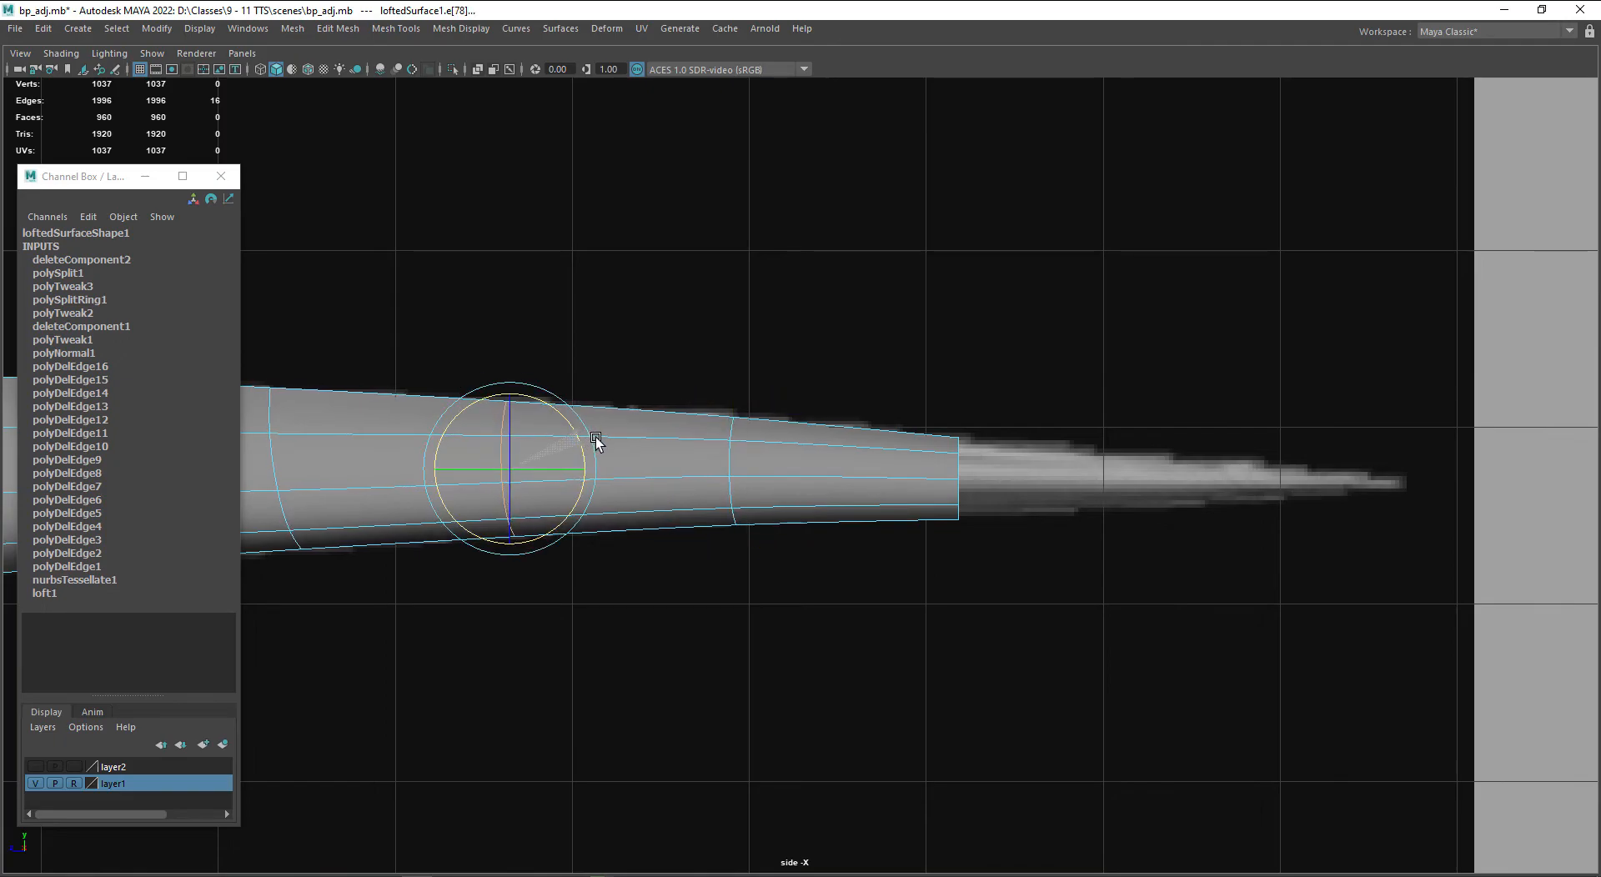
pyautogui.click(478, 70)
pyautogui.keyDown('alt'); pyautogui.moveTo(613, 539); pyautogui.dragTo(938, 545, button='middle'); pyautogui.keyUp('alt')
pyautogui.doubleClick(610, 452)
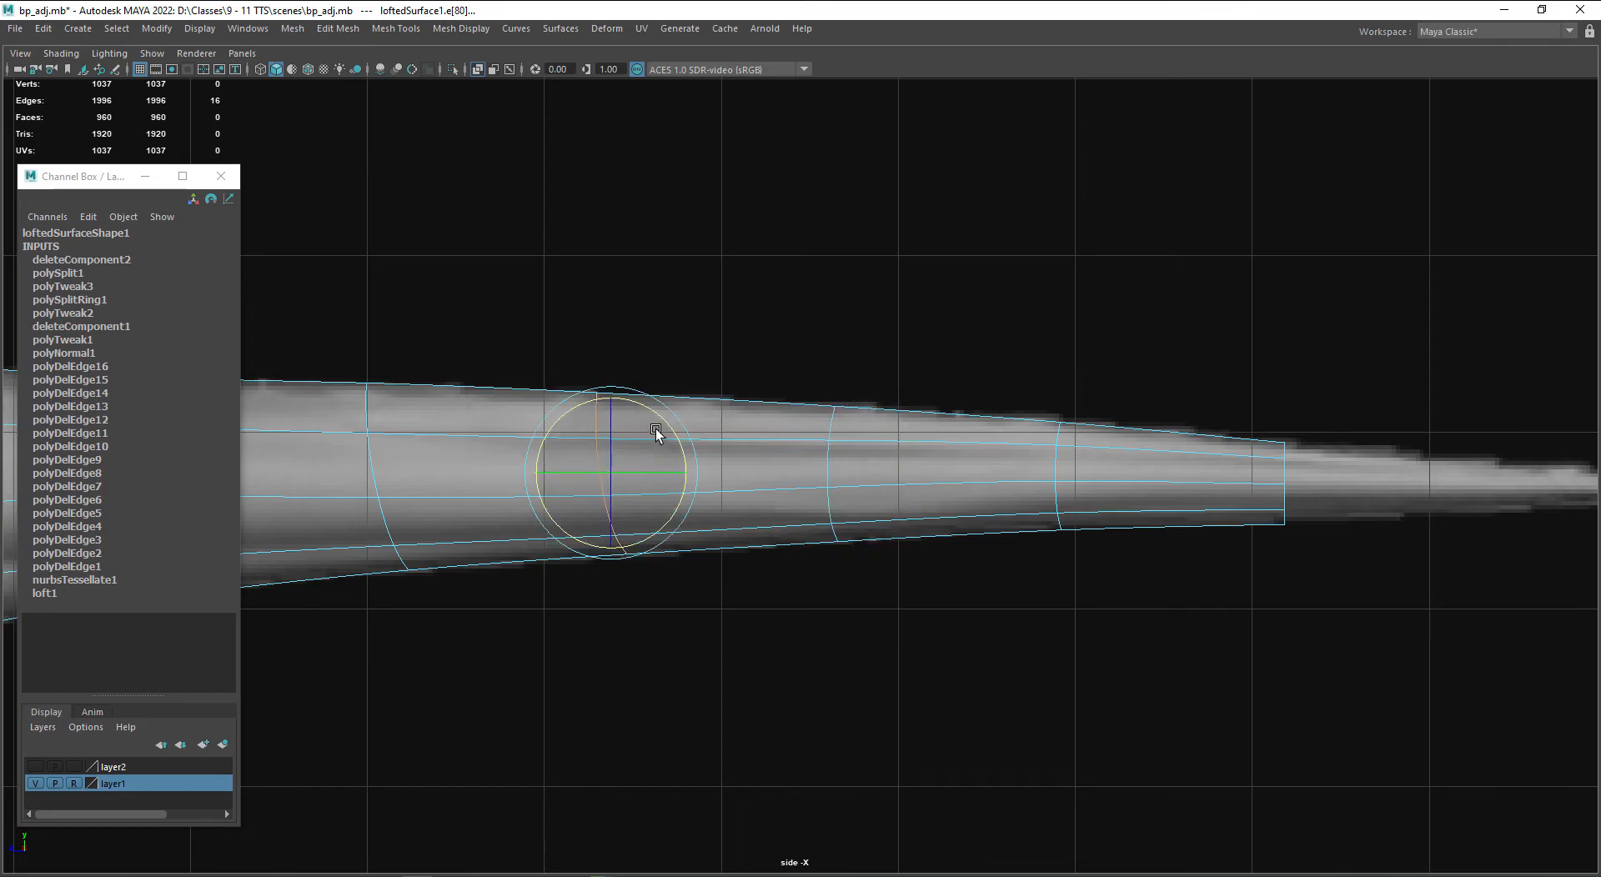
pyautogui.moveTo(672, 422); pyautogui.dragTo(686, 440)
# - Select the tail's open-end edges and extrude them lengthwise to the tip of the tail in the reference image
pyautogui.keyDown('alt'); pyautogui.moveTo(1047, 582); pyautogui.dragTo(534, 543, button='middle'); pyautogui.keyUp('alt')
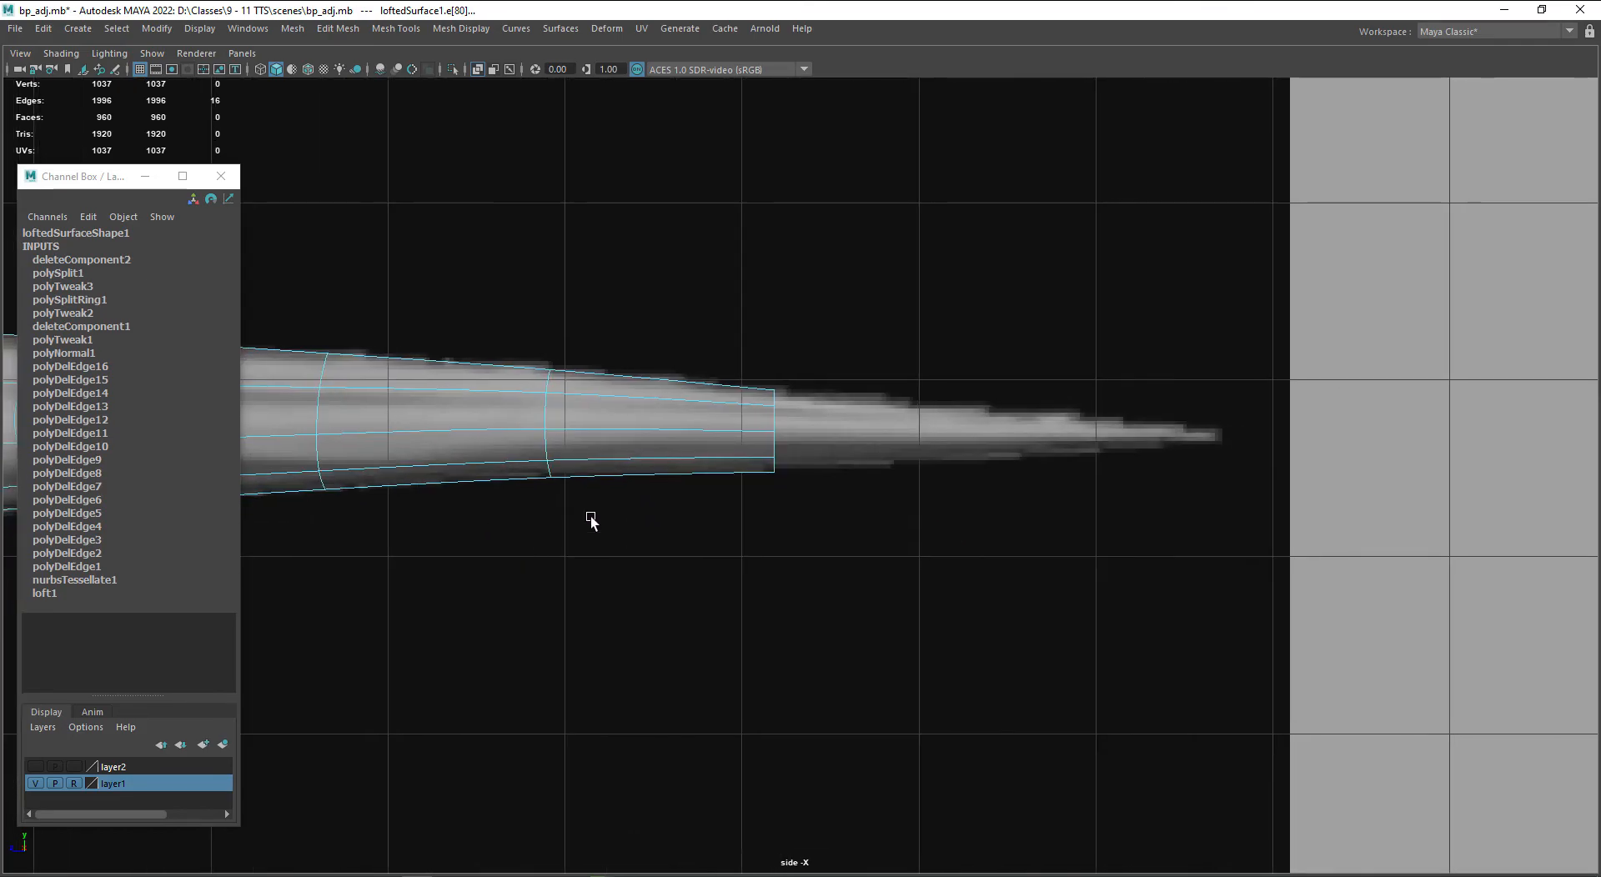
pyautogui.click(781, 411)
pyautogui.keyDown('shift'); pyautogui.click(779, 460); pyautogui.keyUp('shift')
pyautogui.press('w')
pyautogui.keyDown('shift'); pyautogui.moveTo(741, 431); pyautogui.dragTo(1042, 436); pyautogui.keyUp('shift')
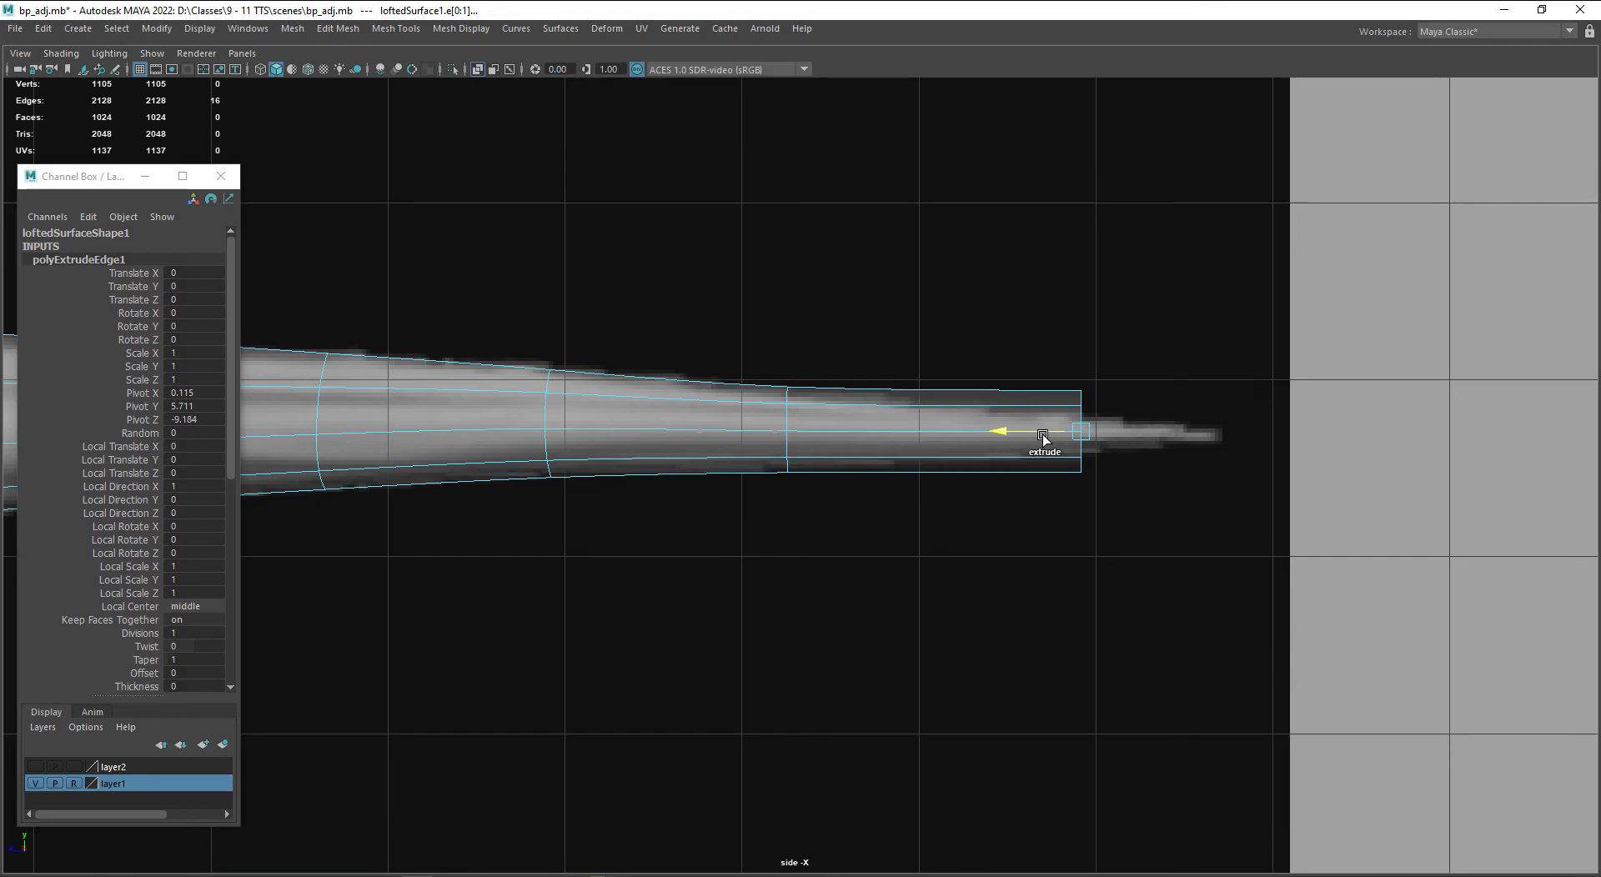
pyautogui.keyDown('shift'); pyautogui.moveTo(1042, 435); pyautogui.dragTo(1184, 442); pyautogui.keyUp('shift')
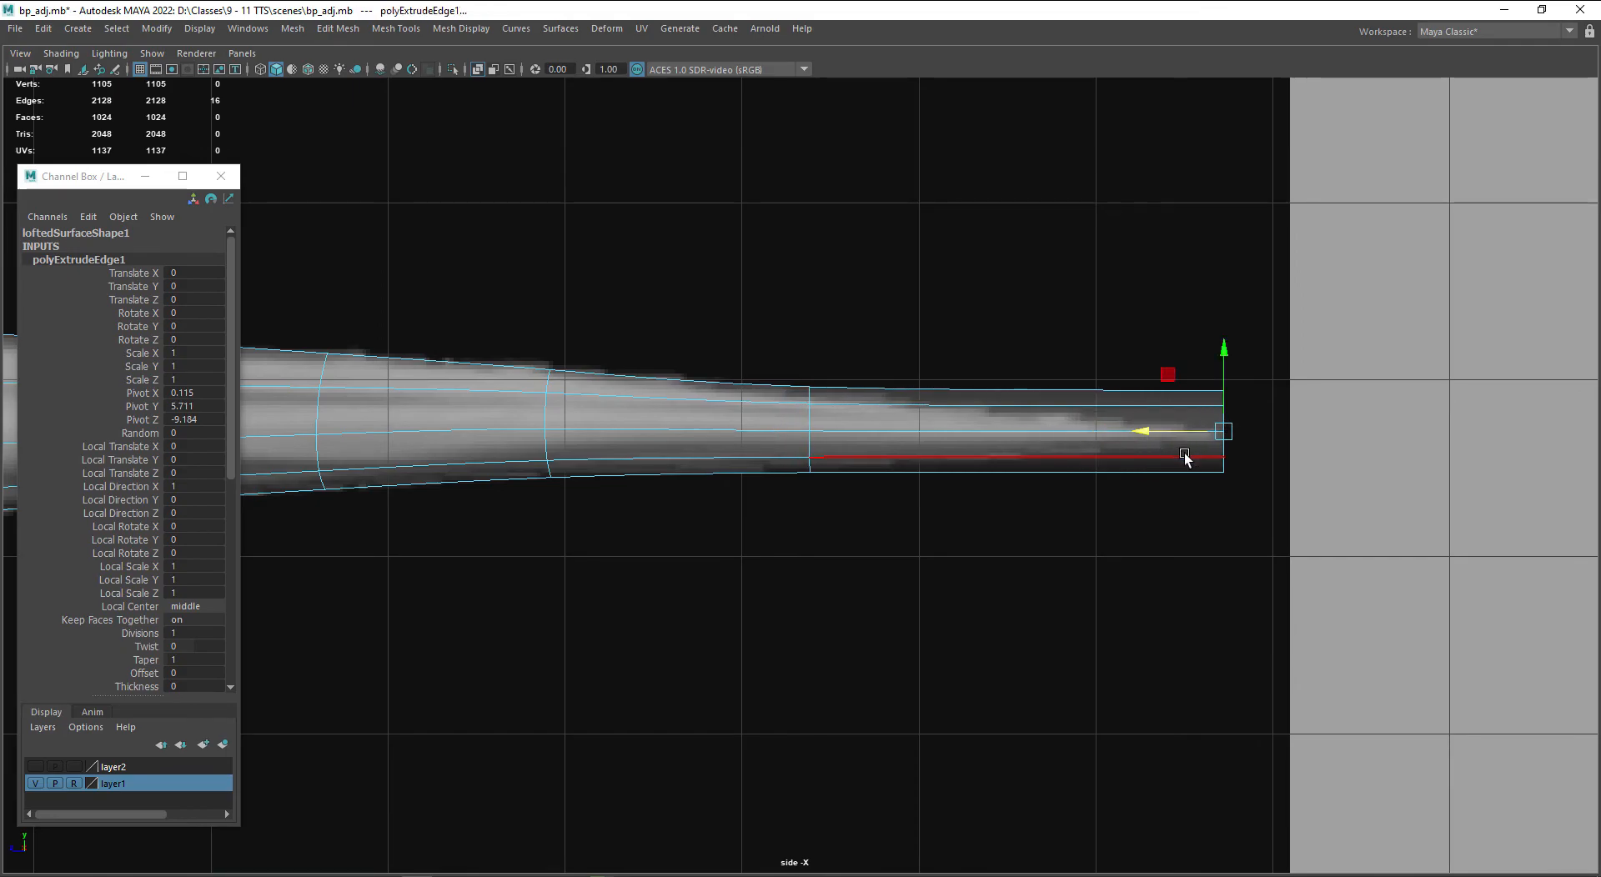
# - Scale the extruded end edges down to a point, lower them onto the reference's tail tip, and return to object selection
pyautogui.click(1224, 432)
pyautogui.moveTo(1266, 440); pyautogui.dragTo(1223, 505, button='middle')
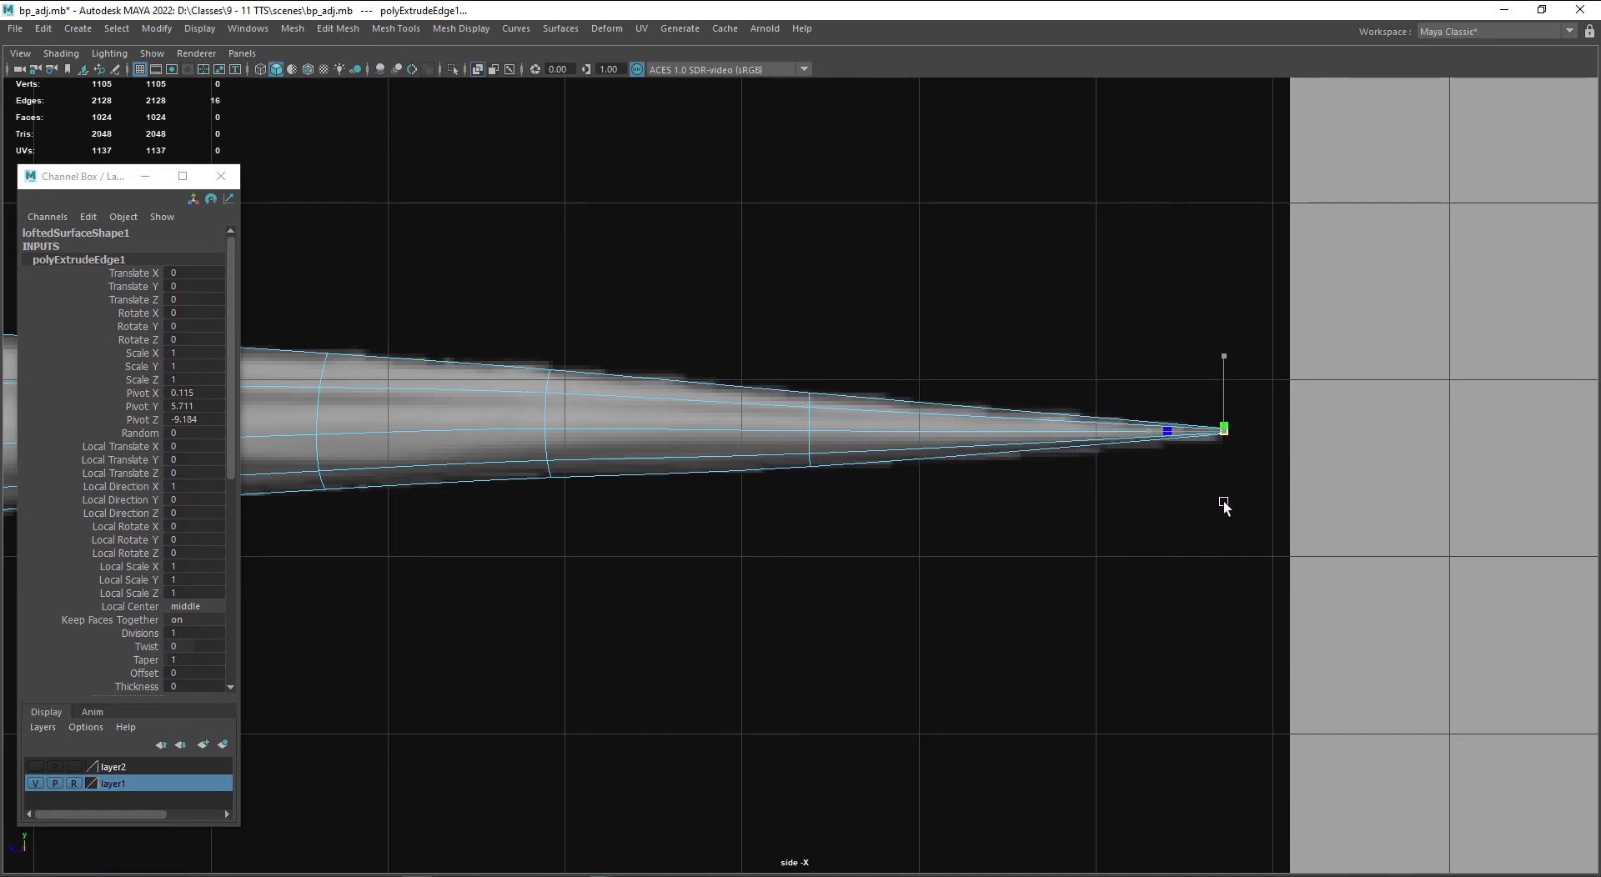
pyautogui.press('w')
pyautogui.moveTo(1224, 375); pyautogui.dragTo(1227, 380)
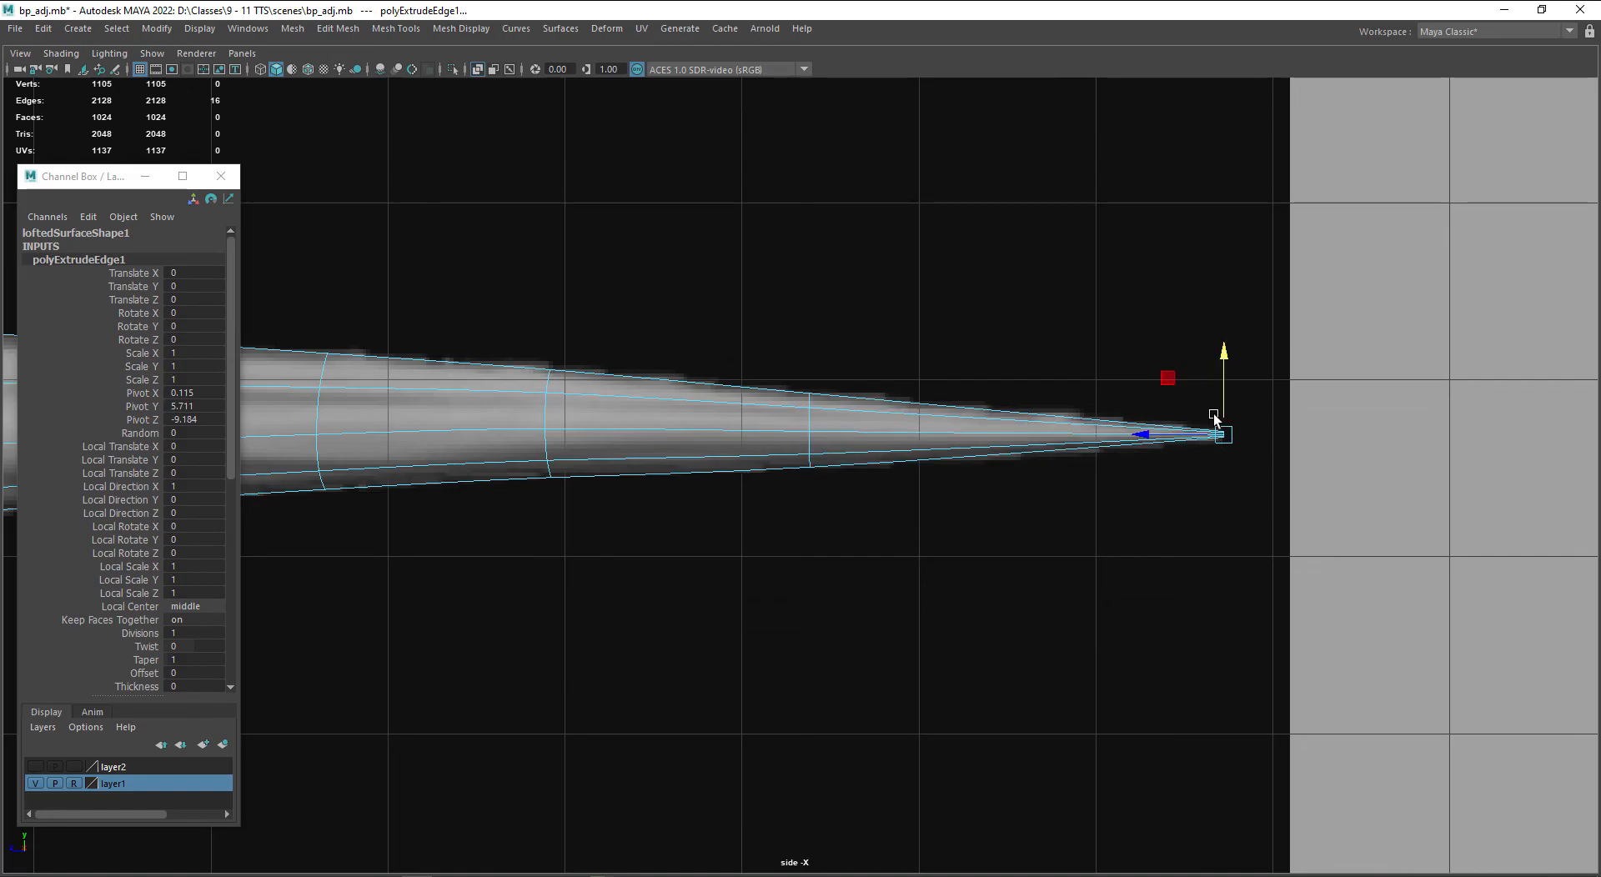
pyautogui.moveTo(677, 416); pyautogui.dragTo(738, 377, button='right')
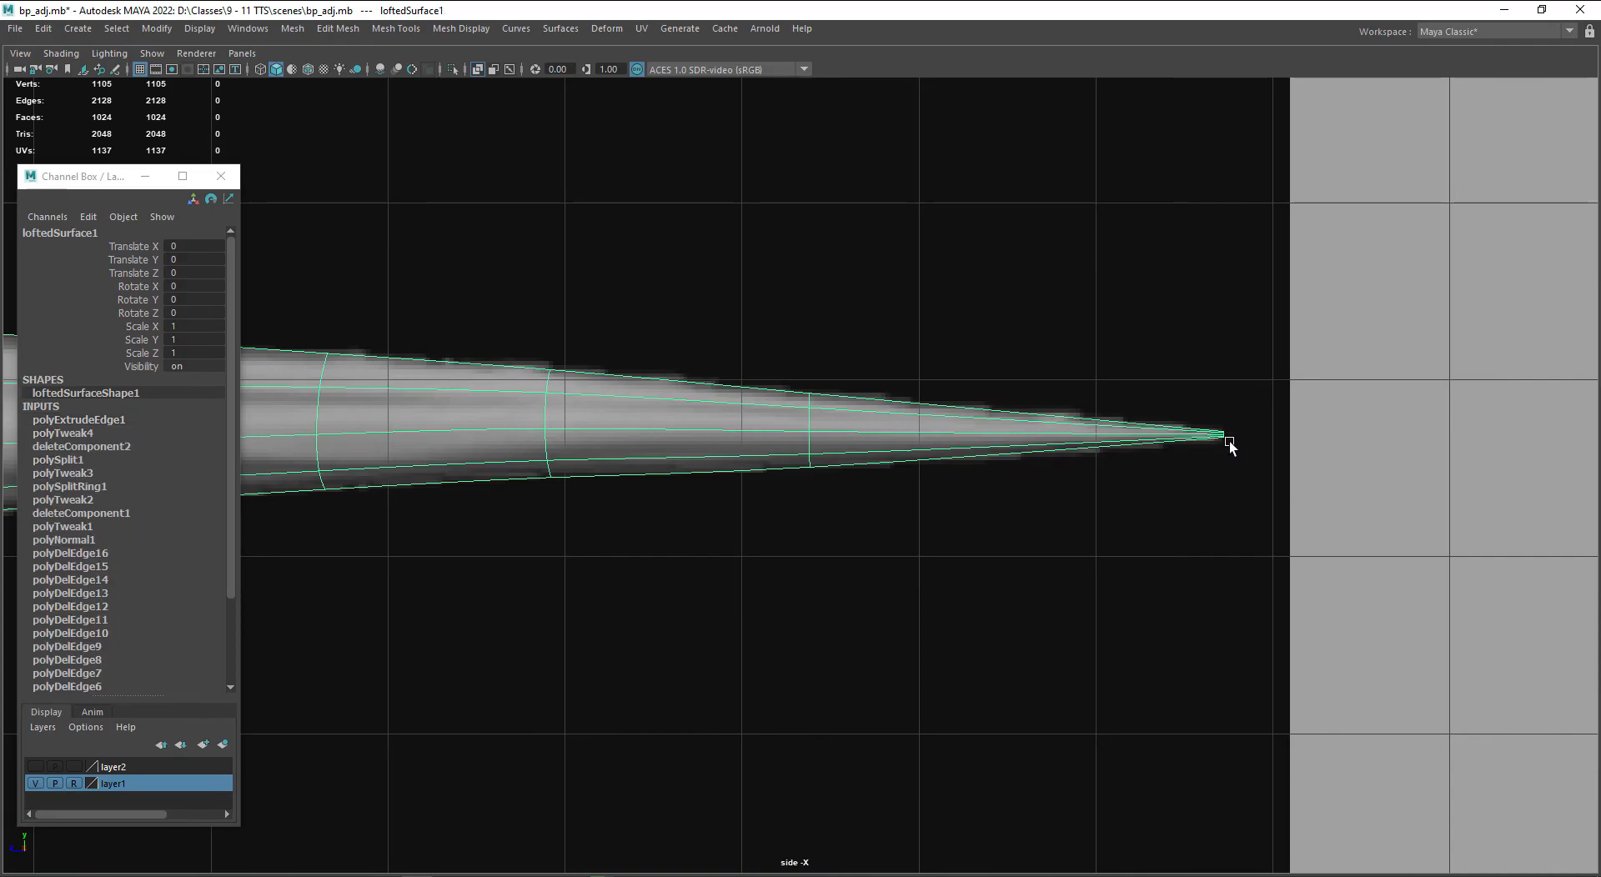
# - Return to the perspective view with the whole body in sight and turn off X-ray shading
pyautogui.scroll(-10, 1228, 442)
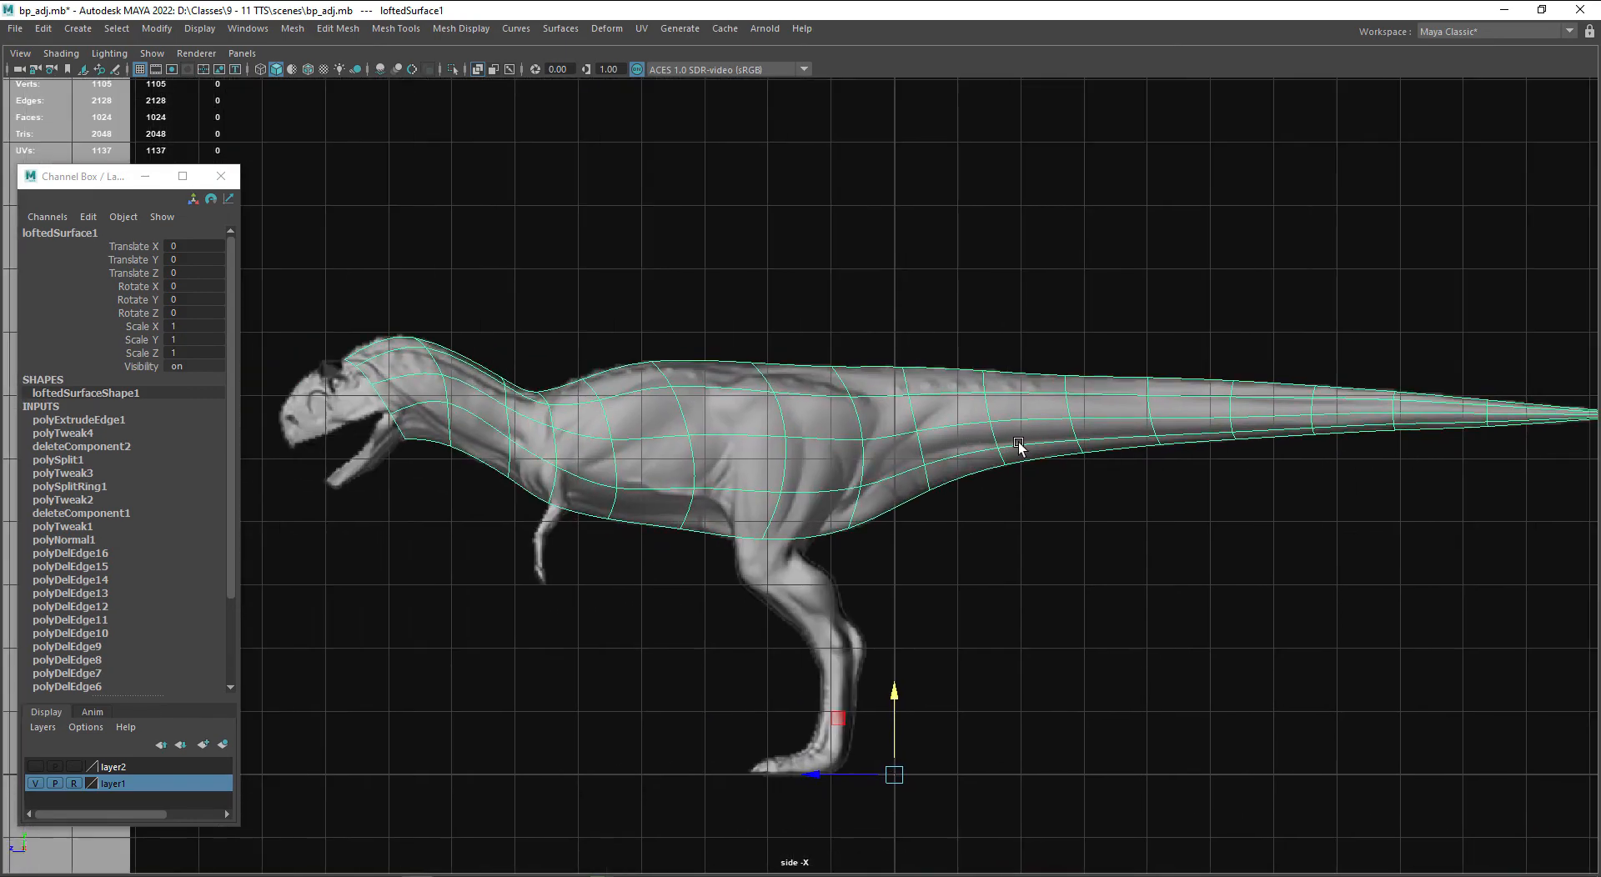
pyautogui.keyDown('alt'); pyautogui.moveTo(920, 457); pyautogui.dragTo(997, 446, button='middle'); pyautogui.keyUp('alt')
pyautogui.press('space')
pyautogui.moveTo(993, 447); pyautogui.dragTo(993, 423)
pyautogui.keyDown('alt'); pyautogui.moveTo(873, 465); pyautogui.dragTo(906, 459); pyautogui.keyUp('alt')
pyautogui.keyDown('alt'); pyautogui.moveTo(768, 495); pyautogui.dragTo(791, 450, button='middle'); pyautogui.keyUp('alt')
pyautogui.click(478, 70)
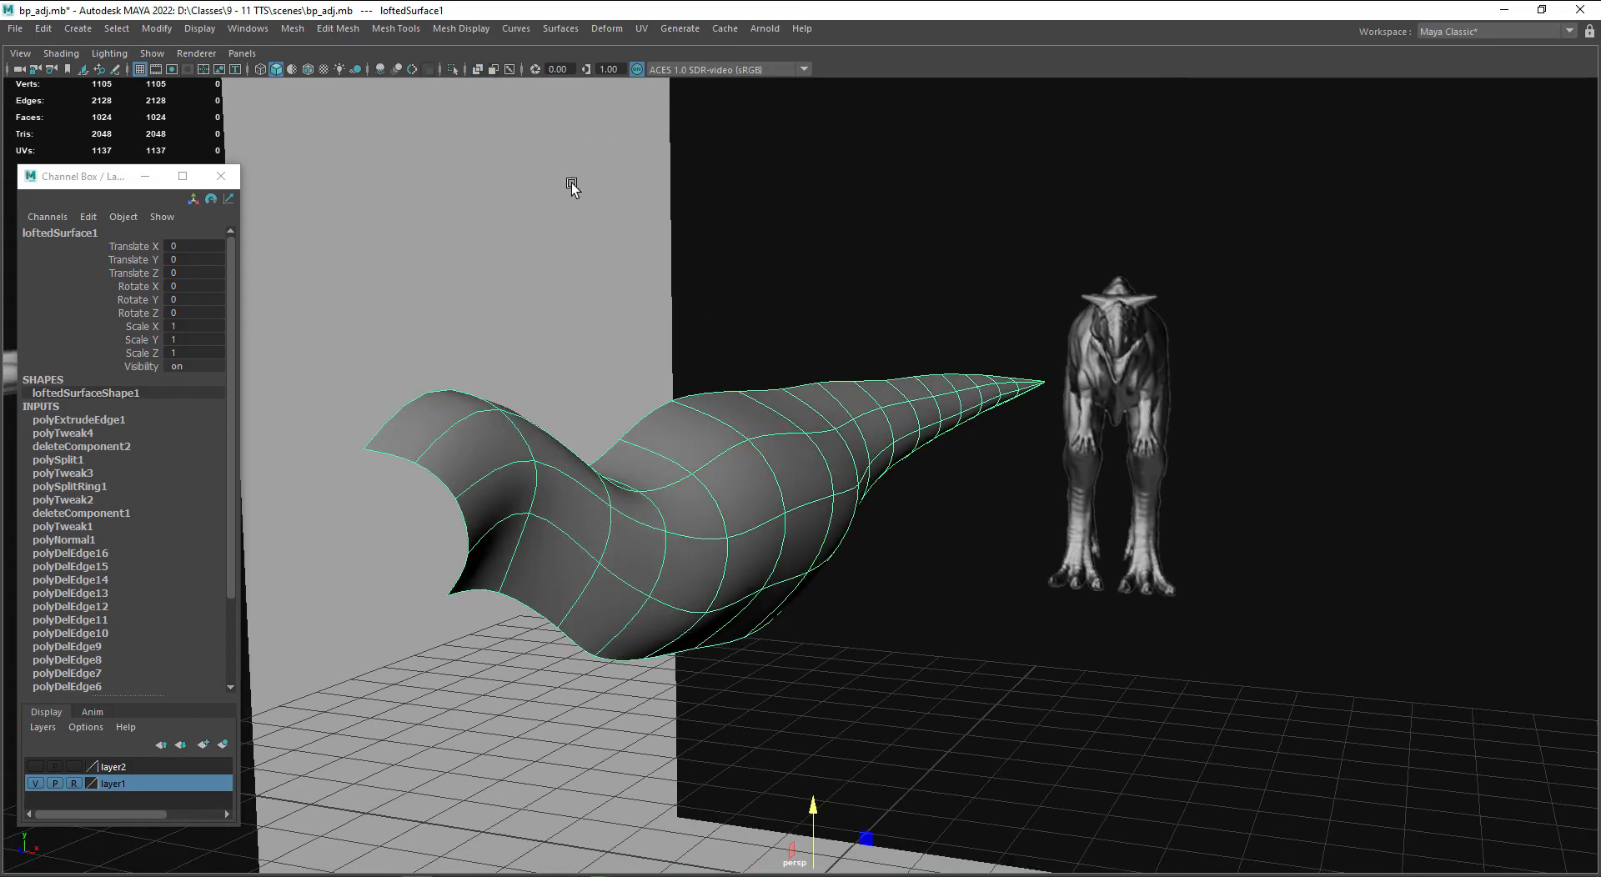
# - Deselect the body surface and examine its smoothed shape from several angles in the perspective view
pyautogui.click(1232, 554)
pyautogui.keyDown('alt'); pyautogui.moveTo(1233, 553); pyautogui.dragTo(682, 482); pyautogui.keyUp('alt')
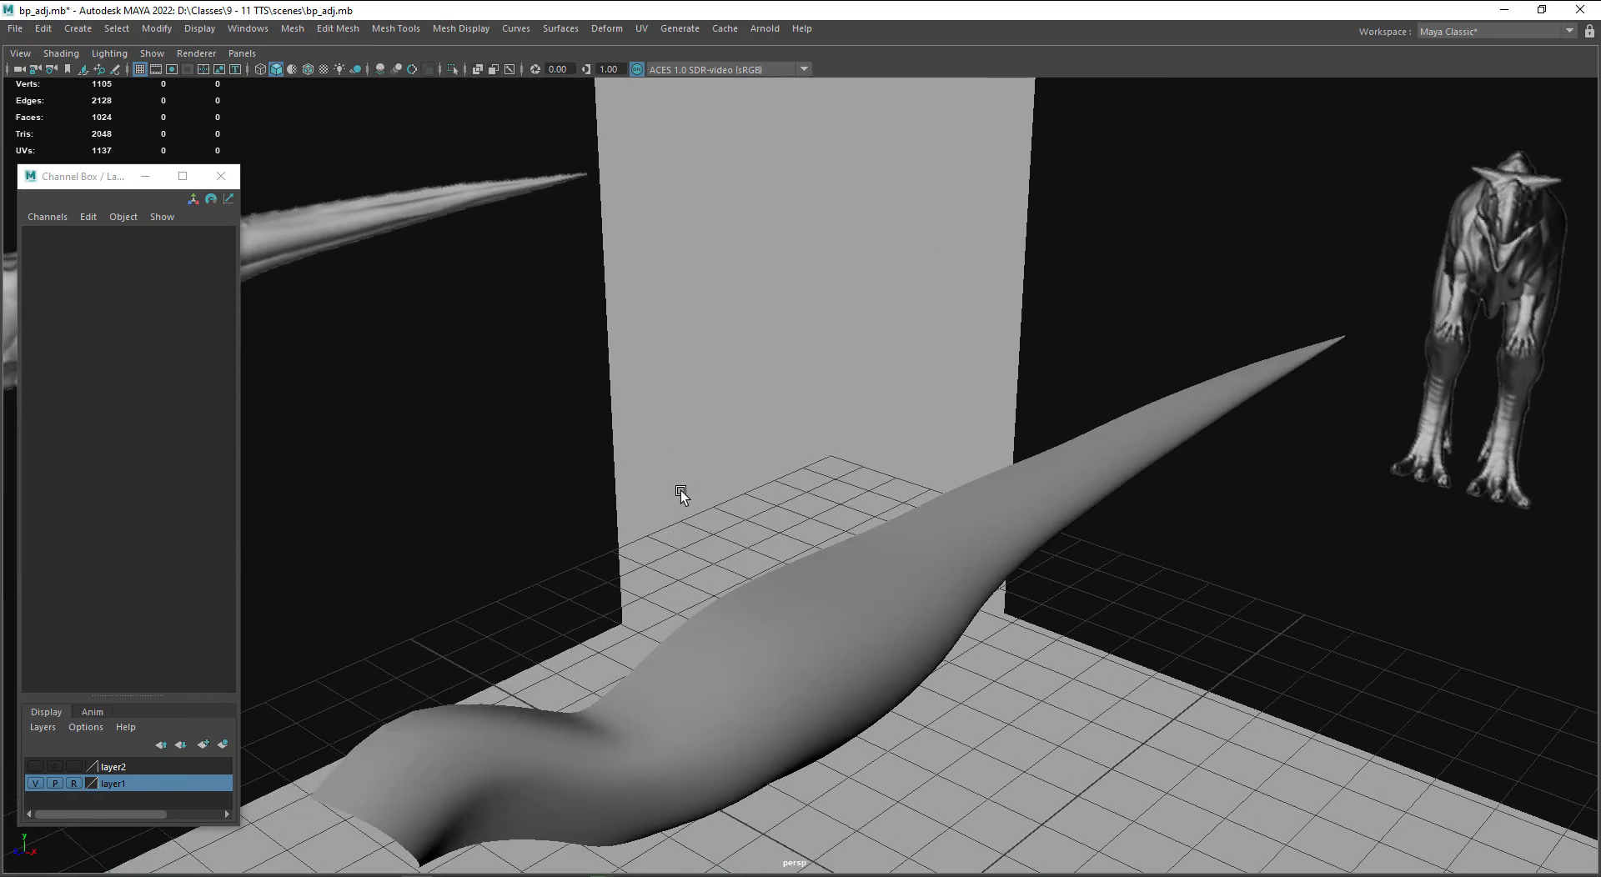
pyautogui.click(629, 715)
pyautogui.press('f')
pyautogui.keyDown('alt'); pyautogui.moveTo(742, 691); pyautogui.dragTo(516, 638); pyautogui.keyUp('alt')
pyautogui.click(639, 677)
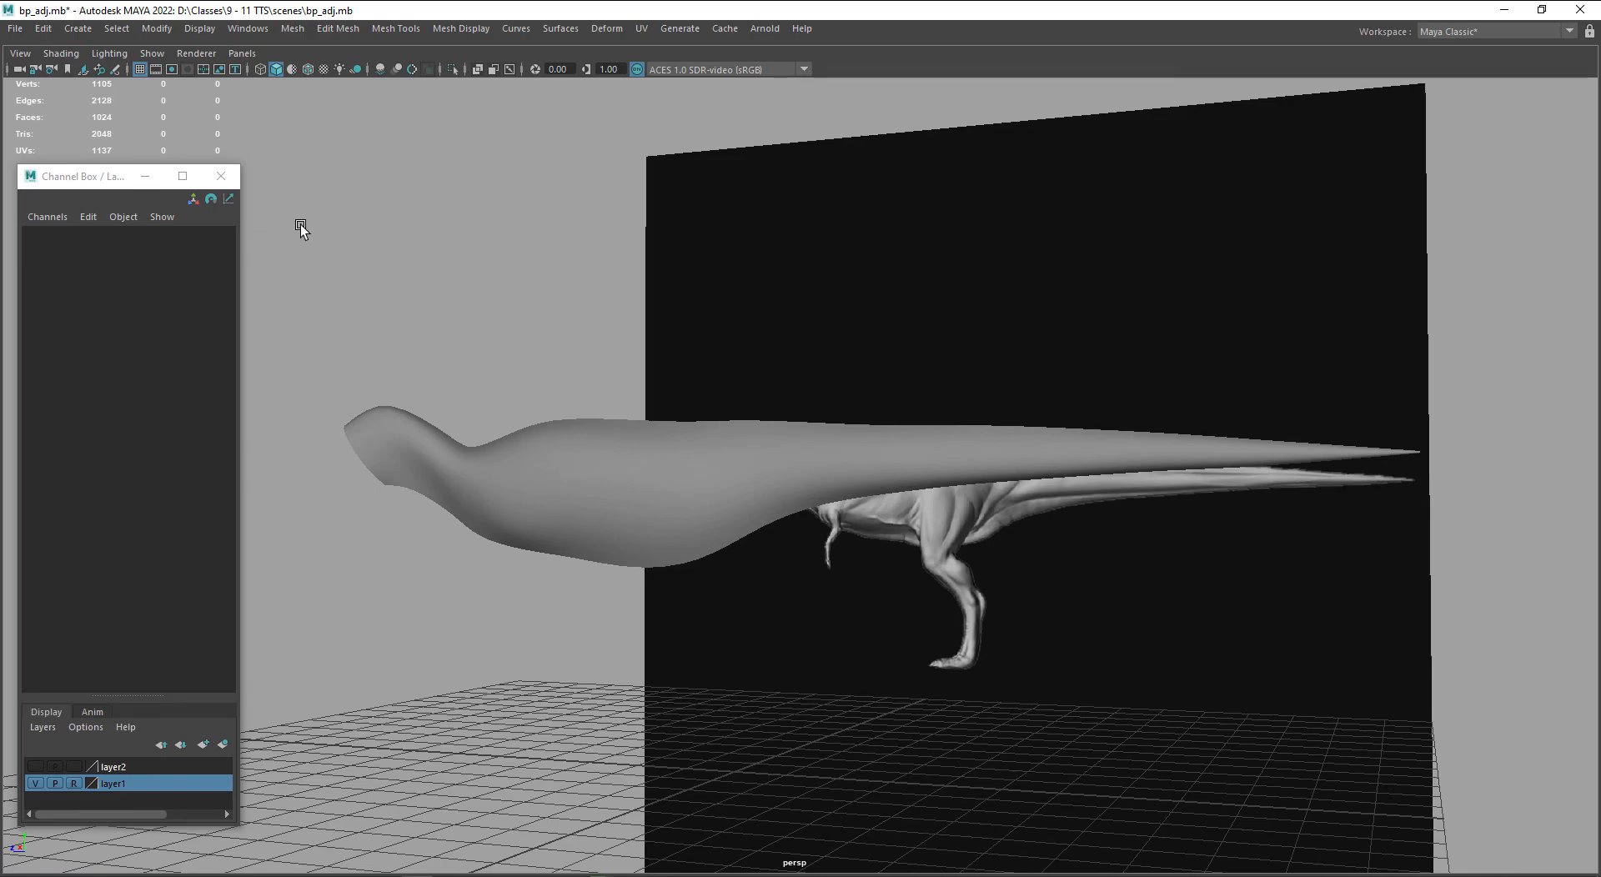
# - Save the scene as an incremented version, switch to File Explorer, and open the project's scenes folder
pyautogui.click(16, 30)
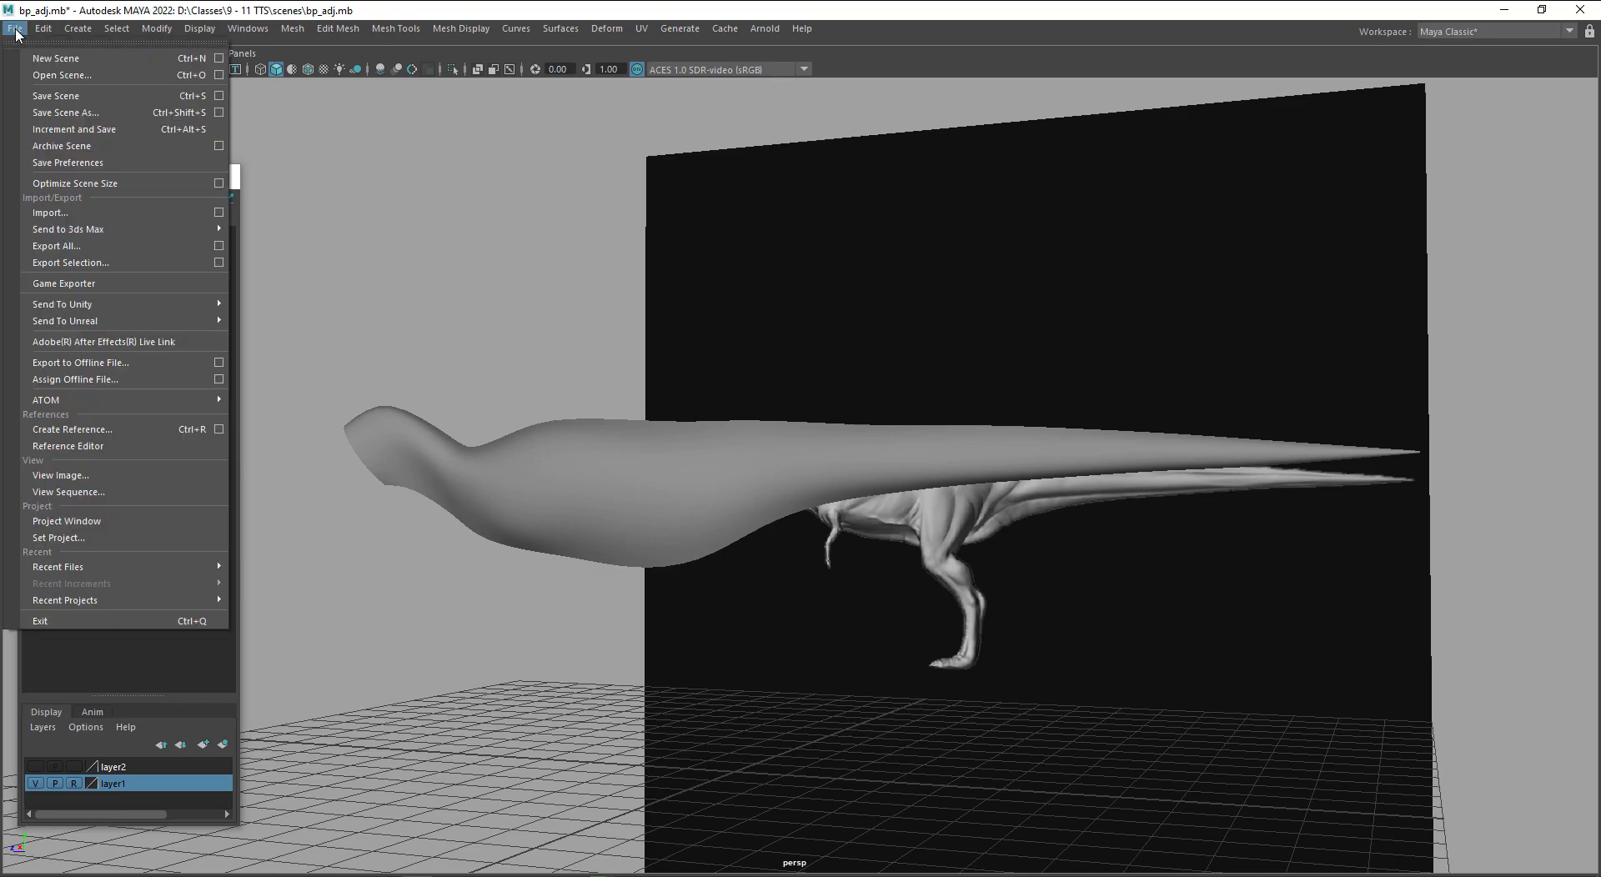
pyautogui.click(76, 131)
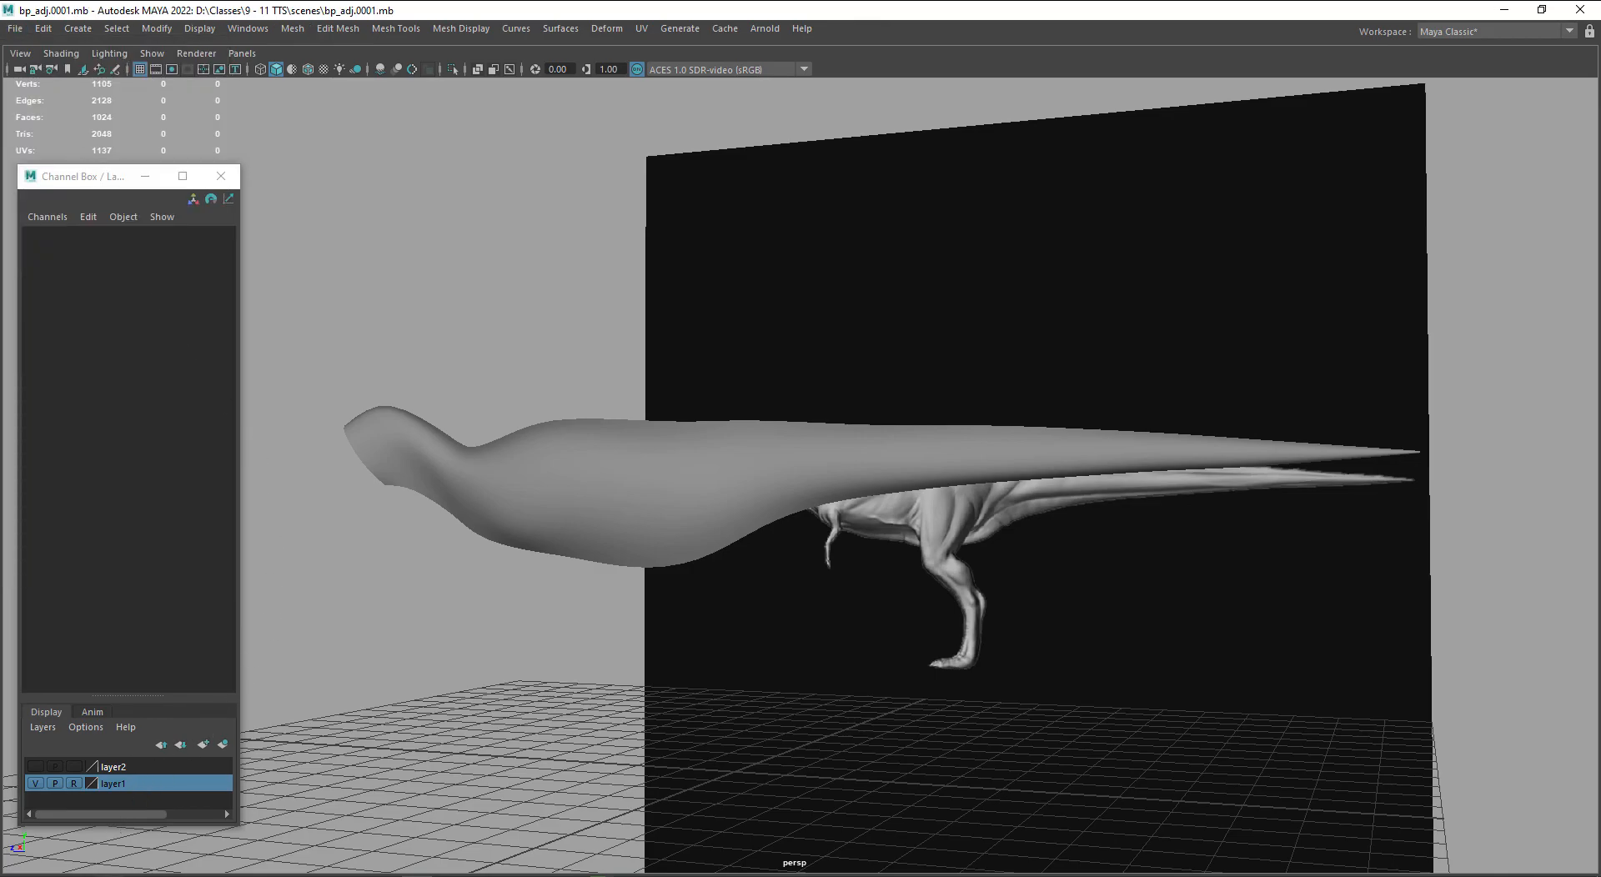
pyautogui.click(422, 825)
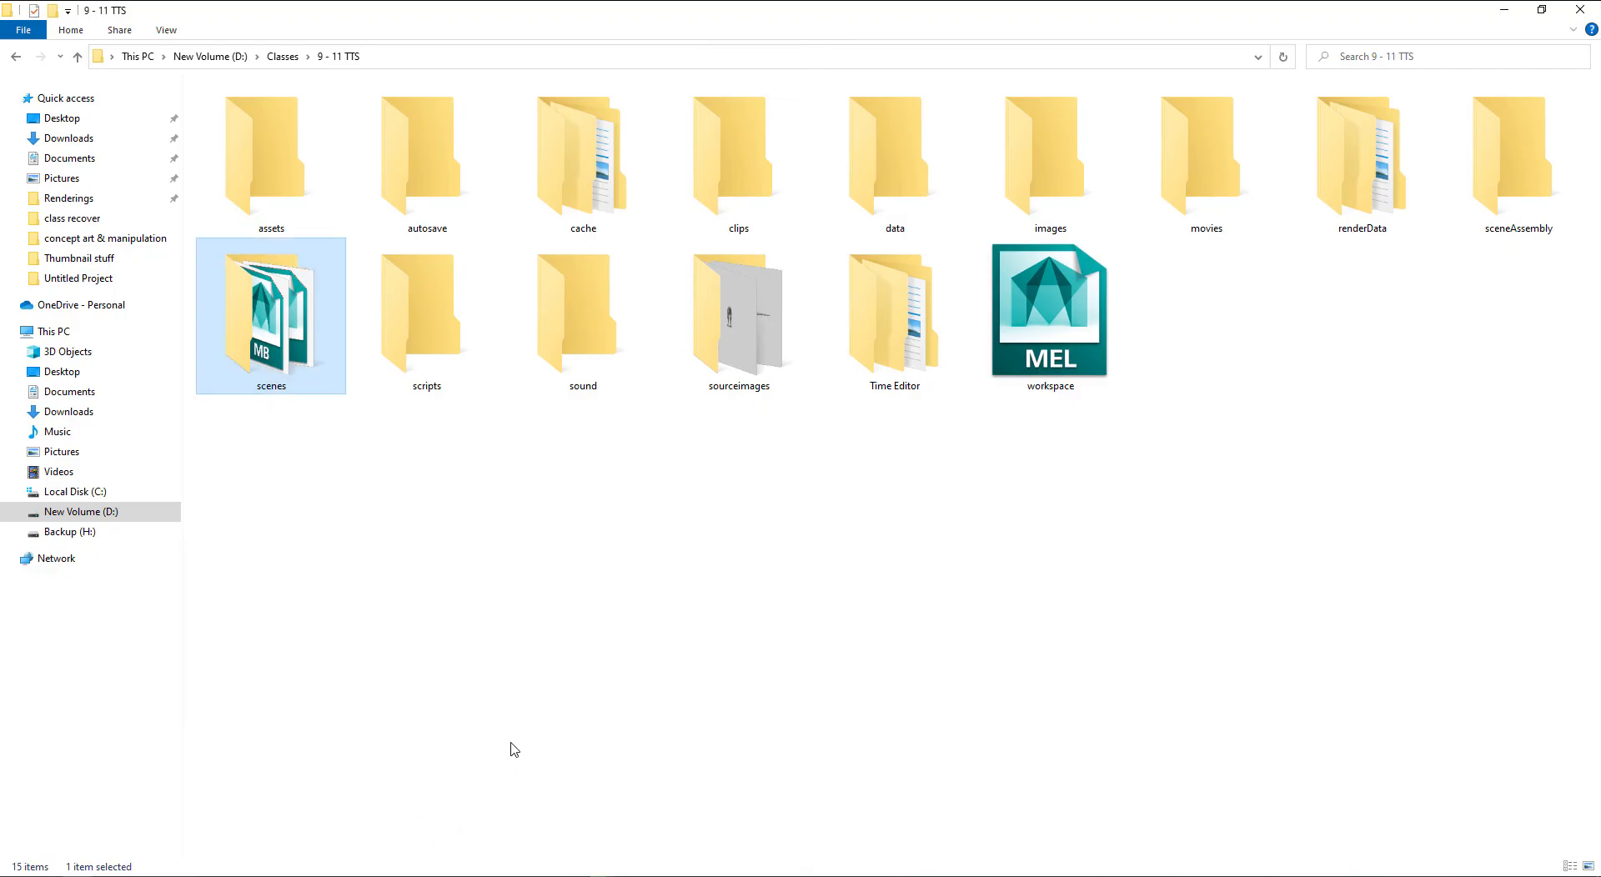
pyautogui.doubleClick(298, 377)
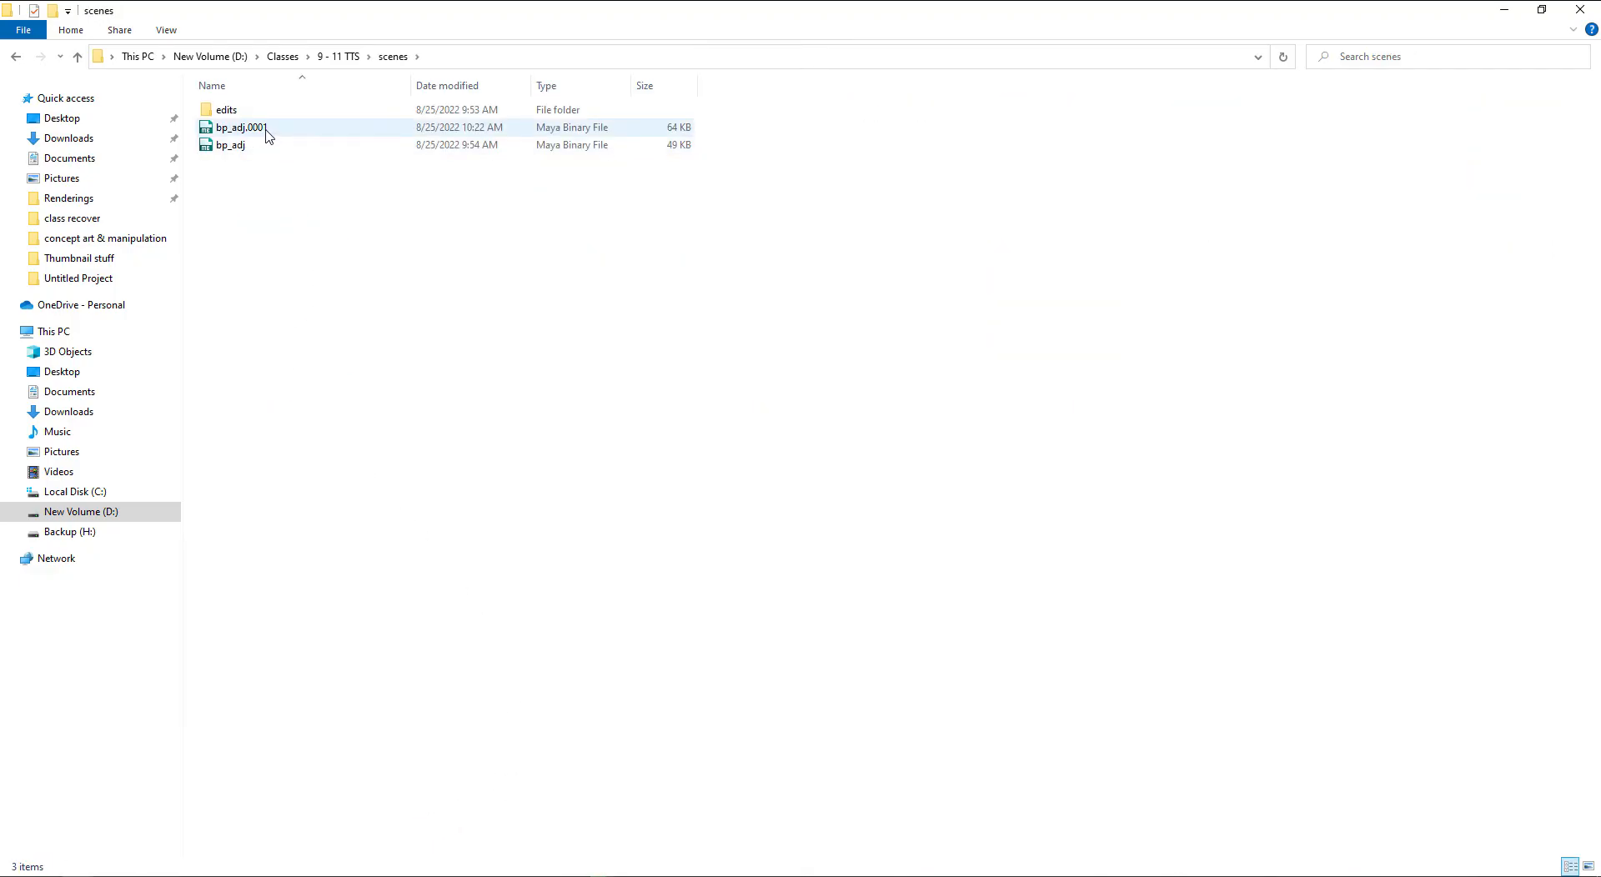